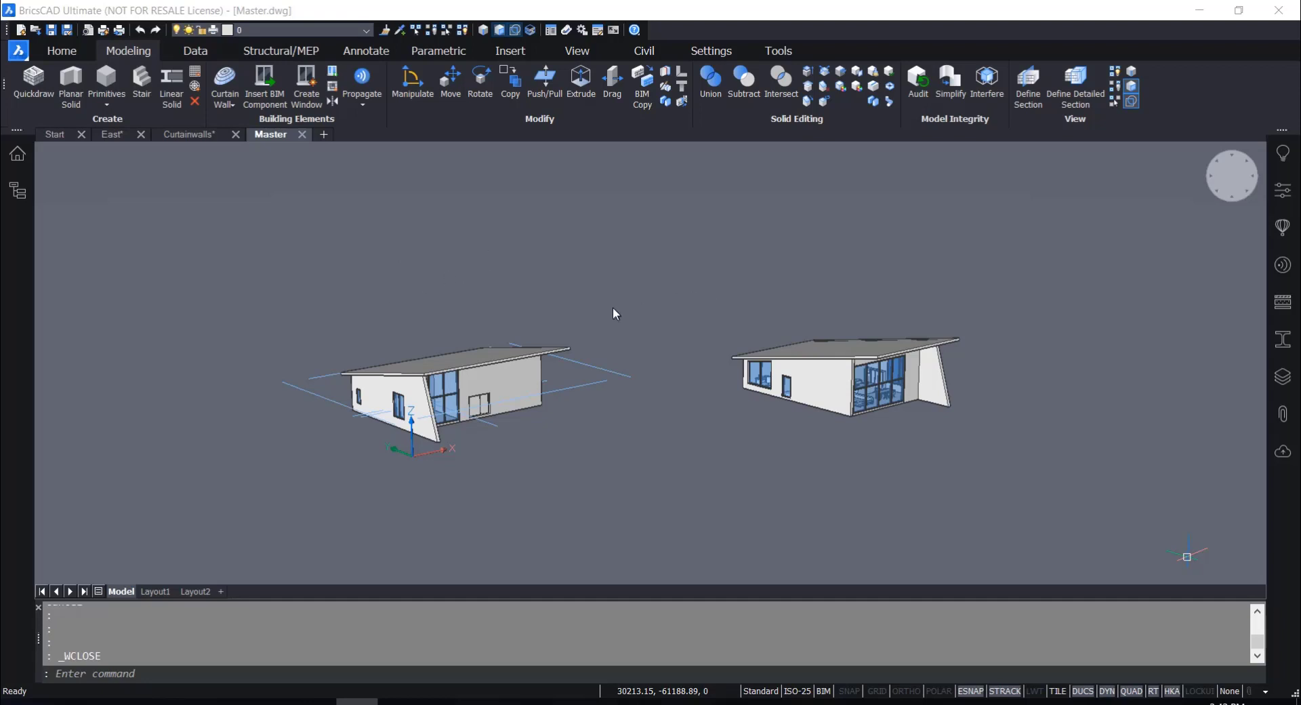
# Open the Master drawing from Documents\03_Training_2020_01\Starter files\05_Drawing documentation basic\Exercise
pyautogui.scroll(2, 639, 373)
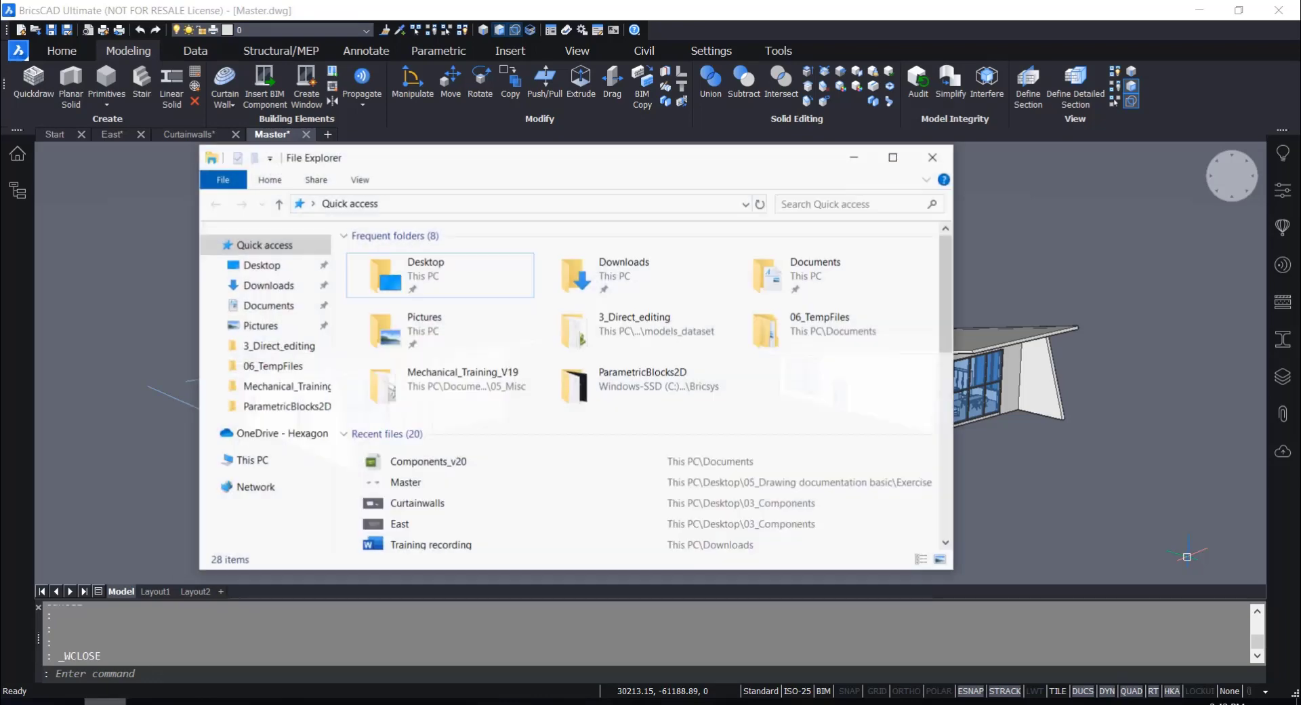
pyautogui.click(105, 702)
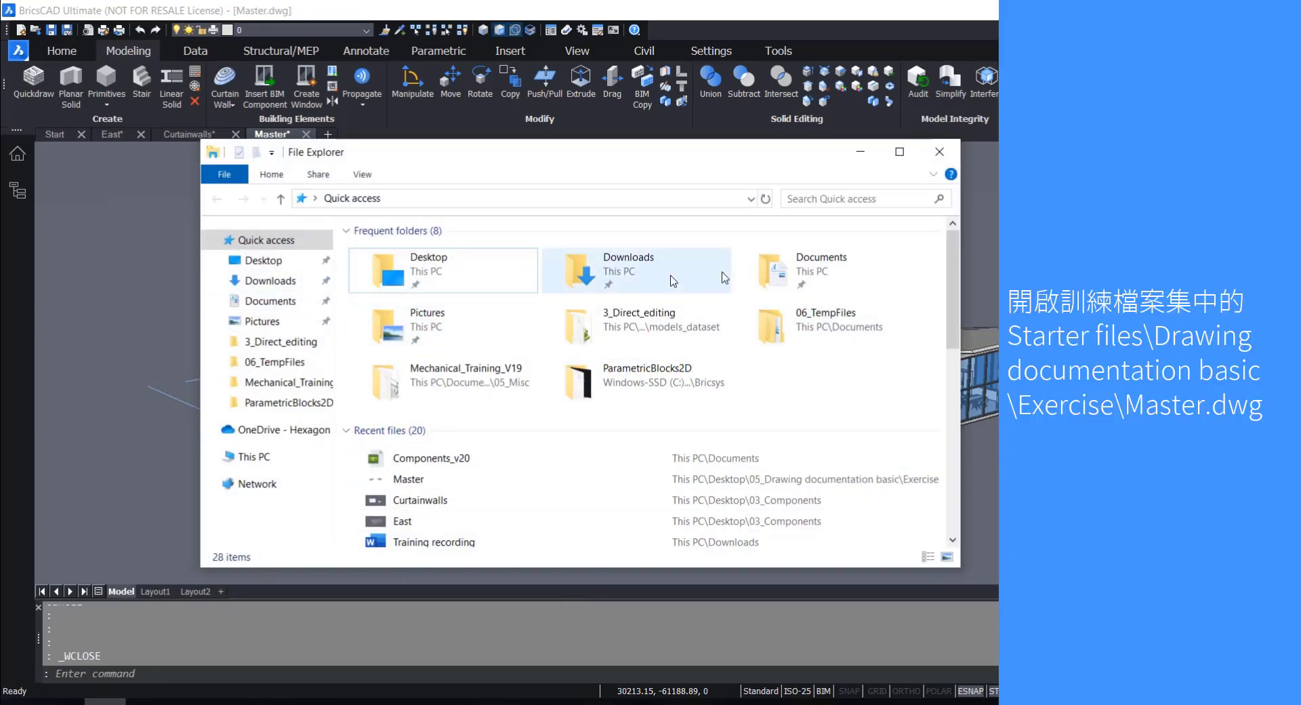
pyautogui.doubleClick(813, 267)
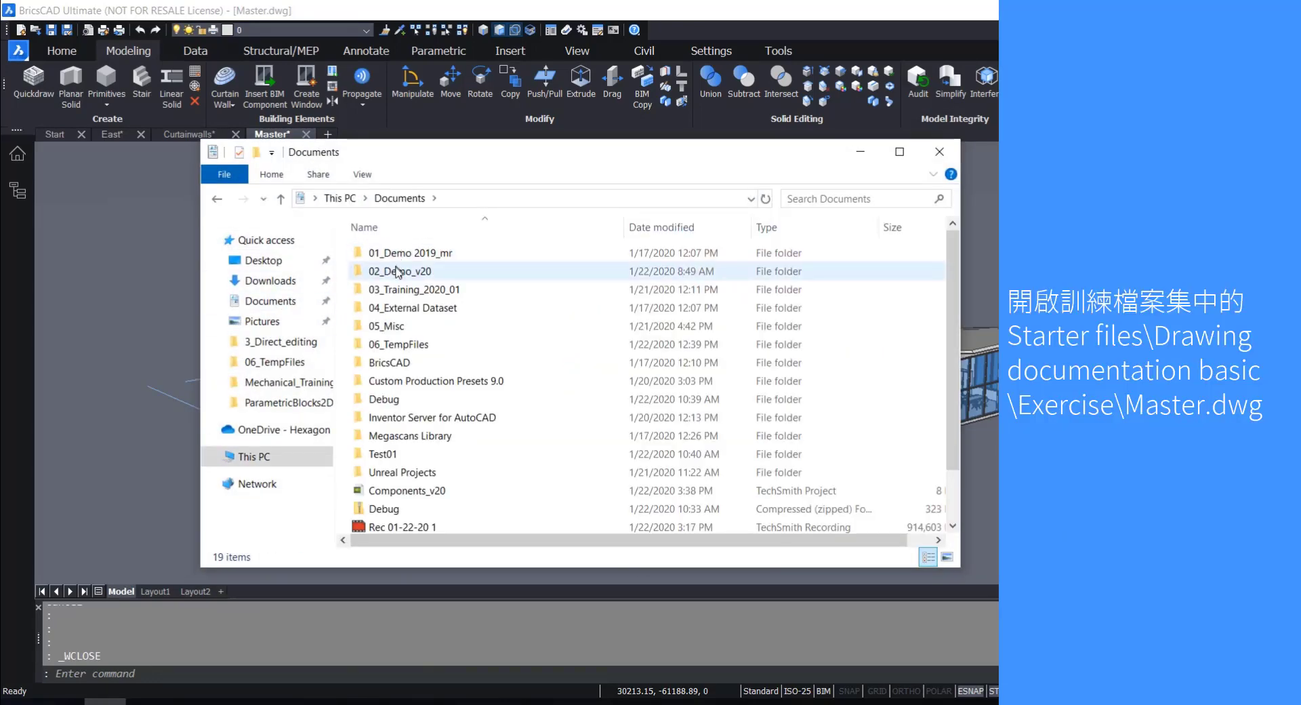
pyautogui.doubleClick(398, 289)
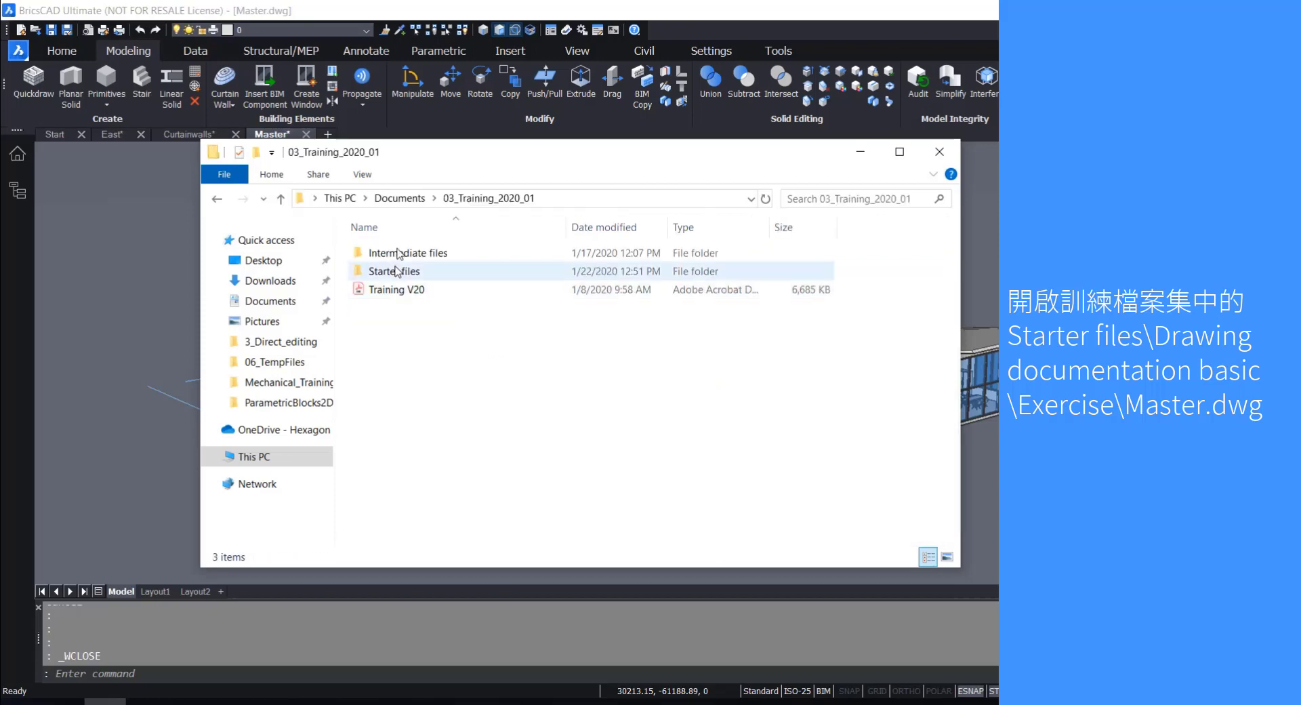
pyautogui.doubleClick(386, 271)
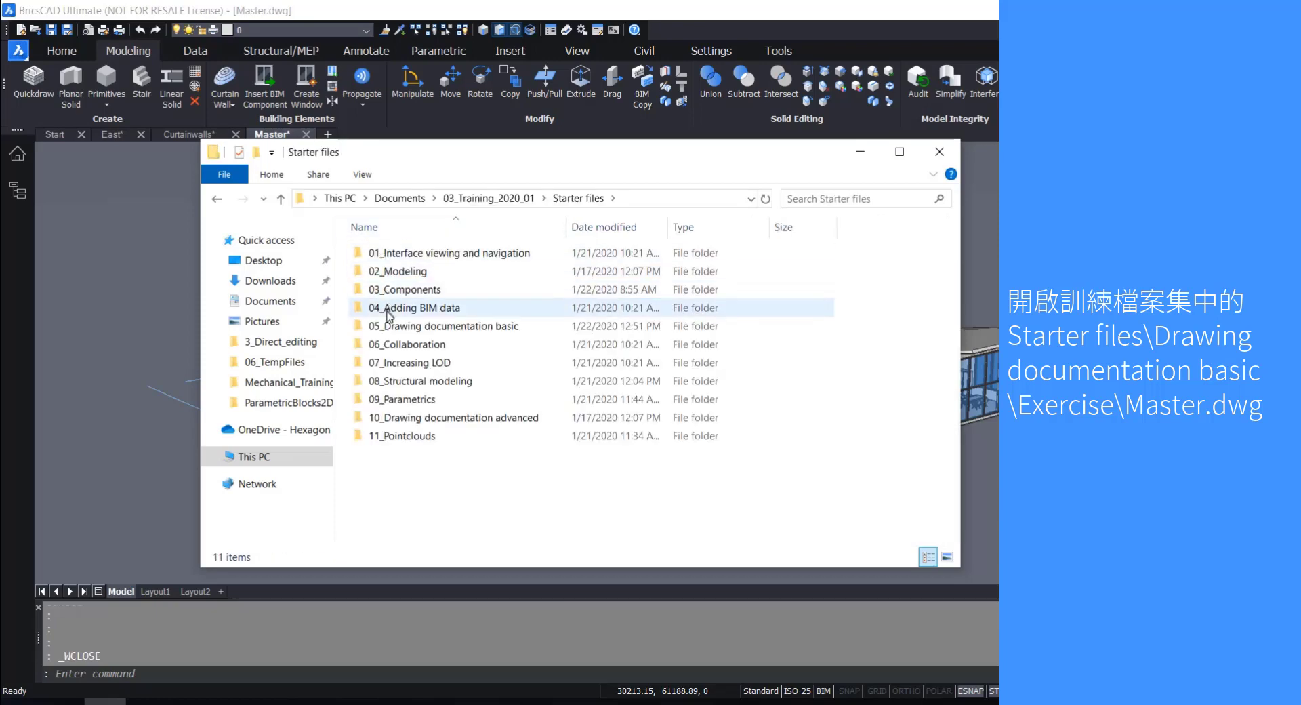
pyautogui.doubleClick(423, 328)
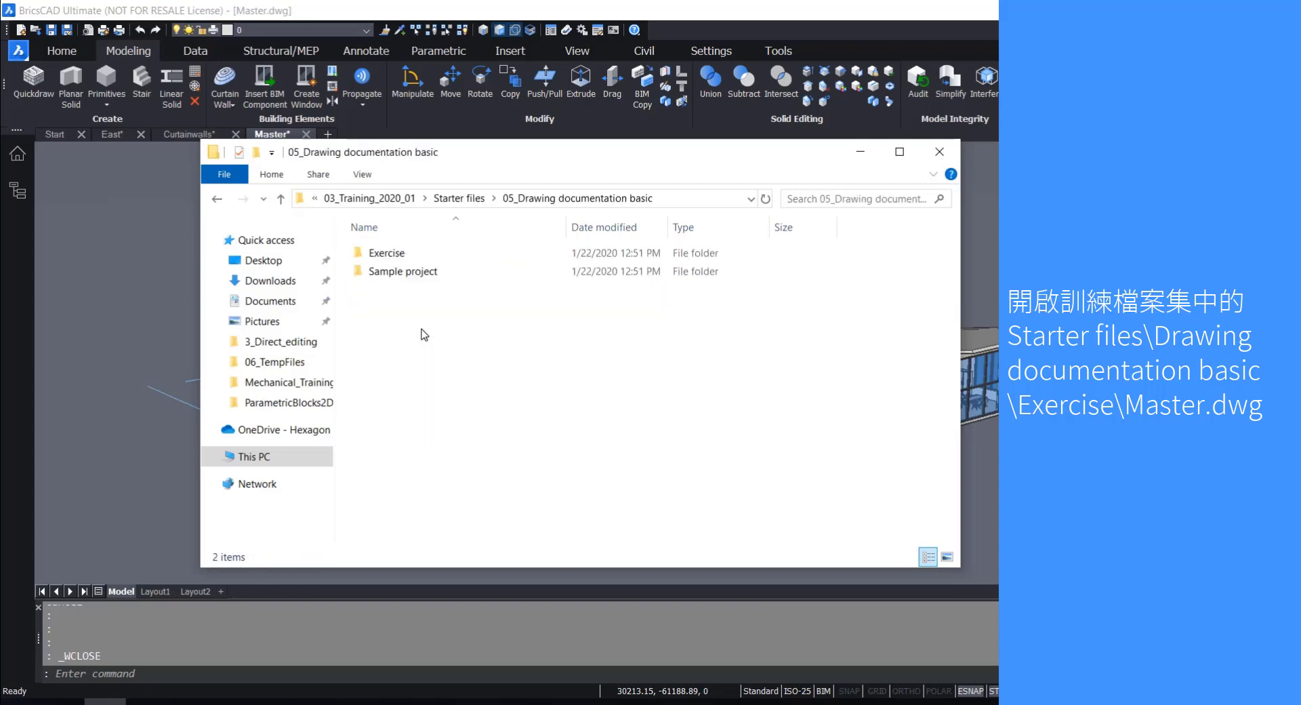
pyautogui.click(385, 251)
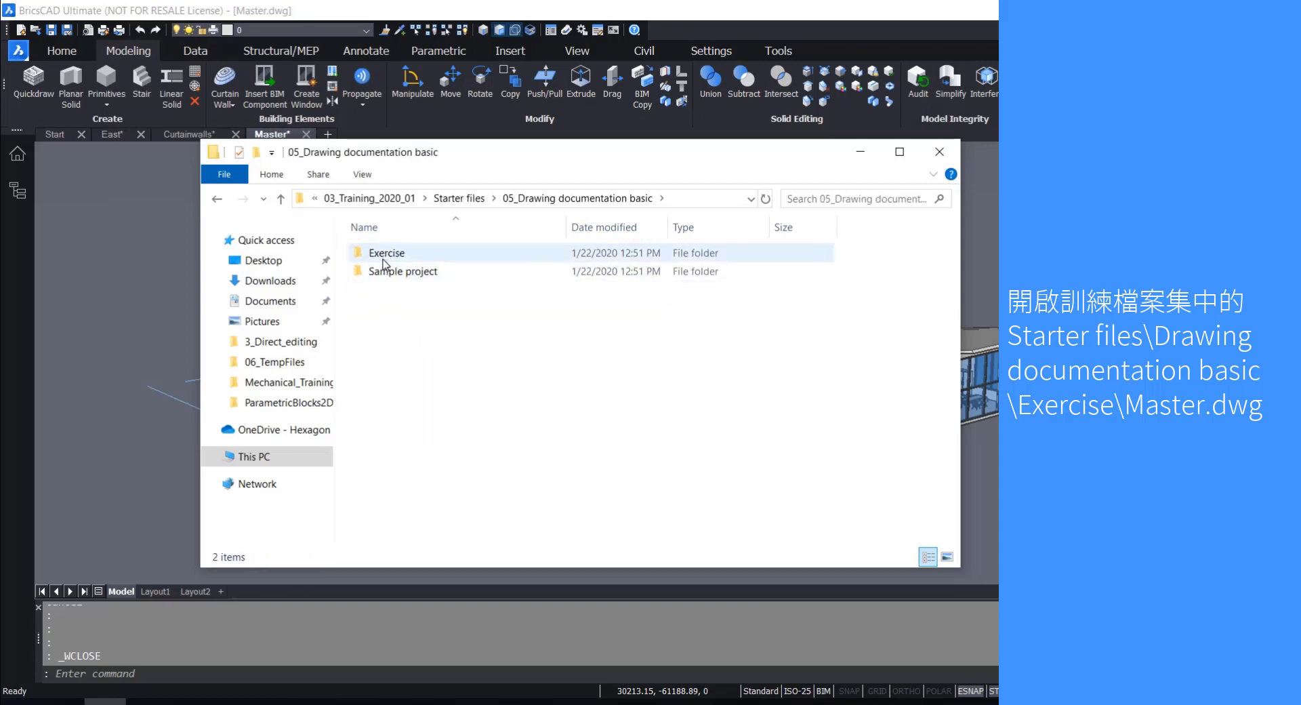
pyautogui.doubleClick(385, 254)
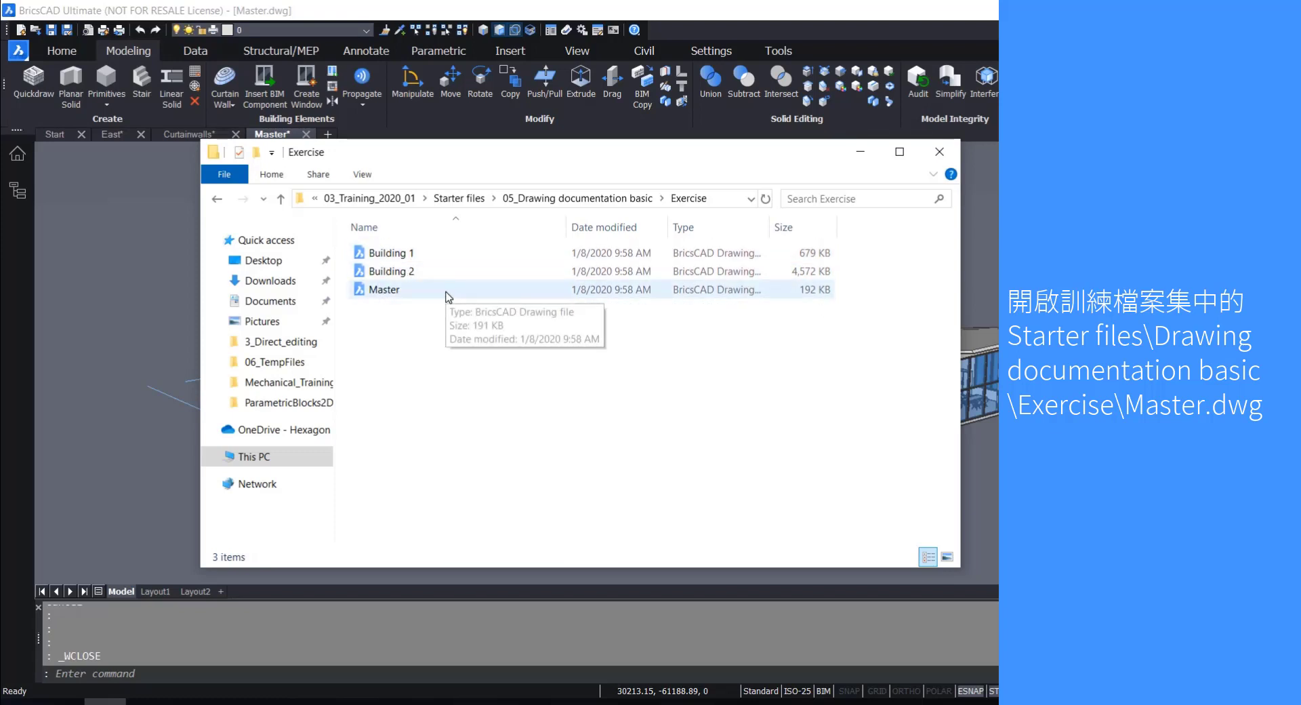
pyautogui.doubleClick(385, 289)
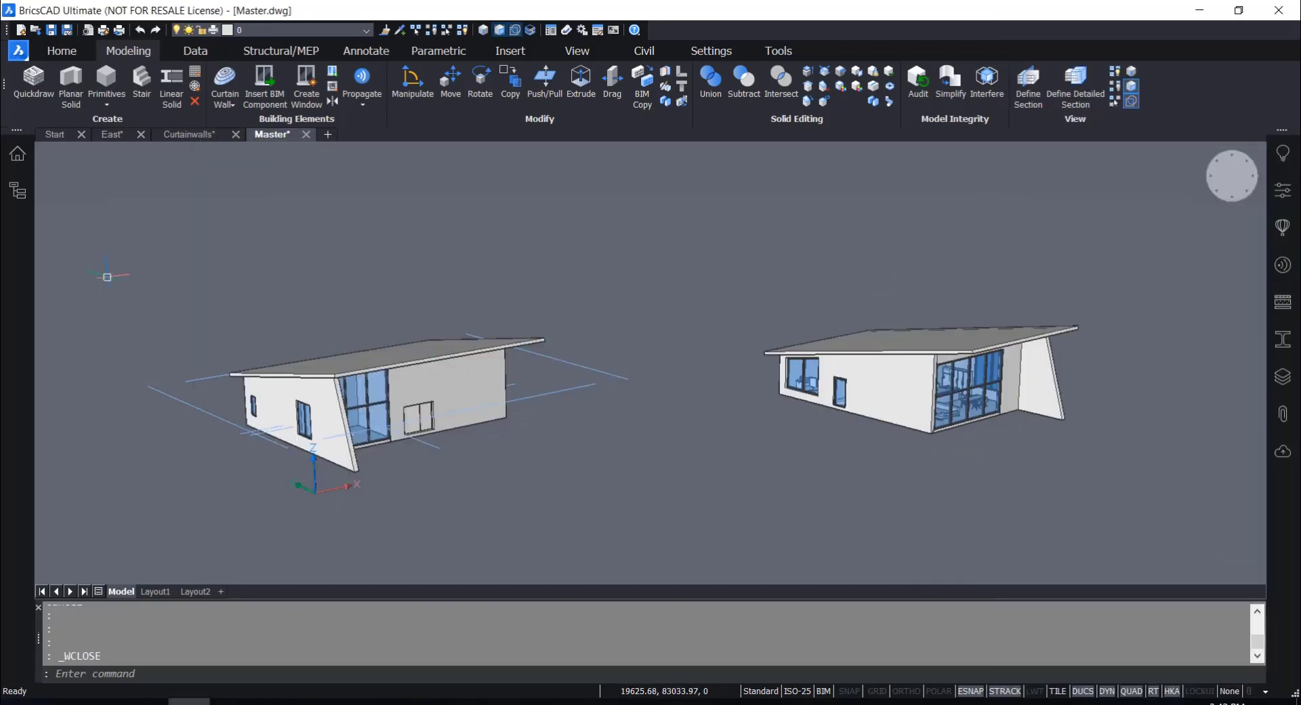
# Check that the BIM Project Browser and the Structure view are available and enabled in the workspace
pyautogui.click(18, 159)
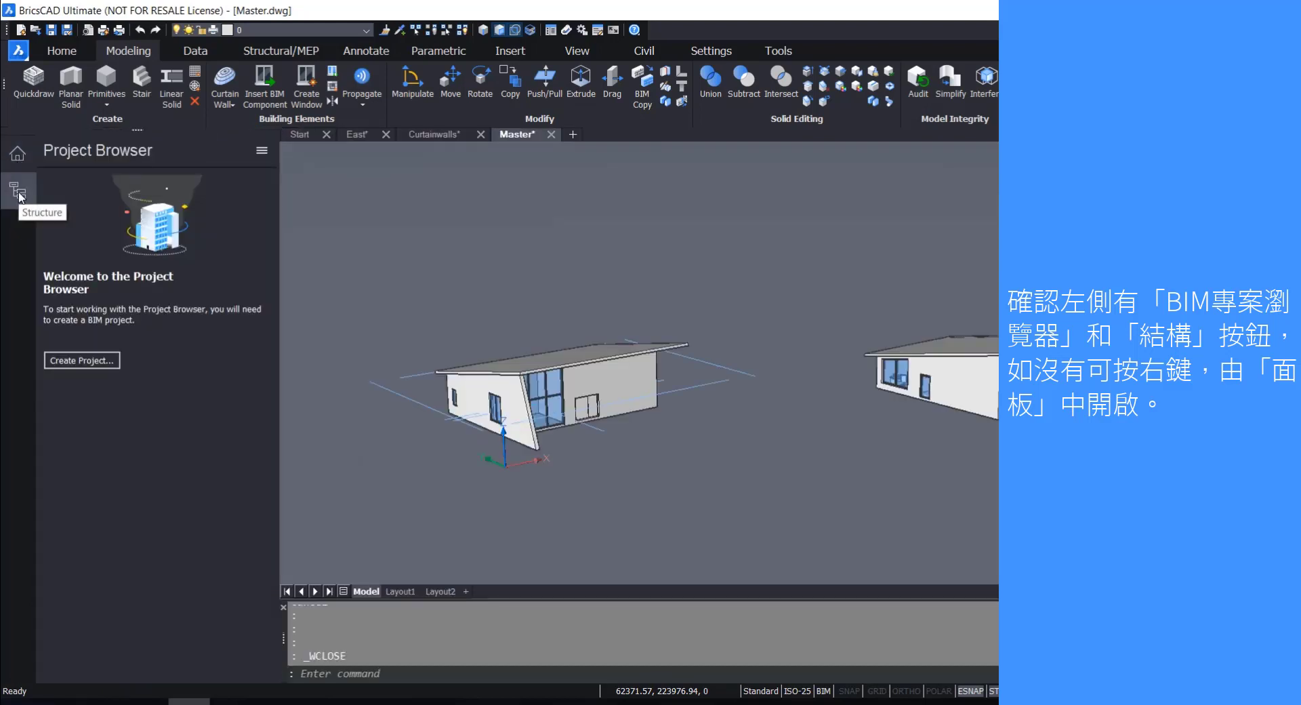
pyautogui.click(19, 193)
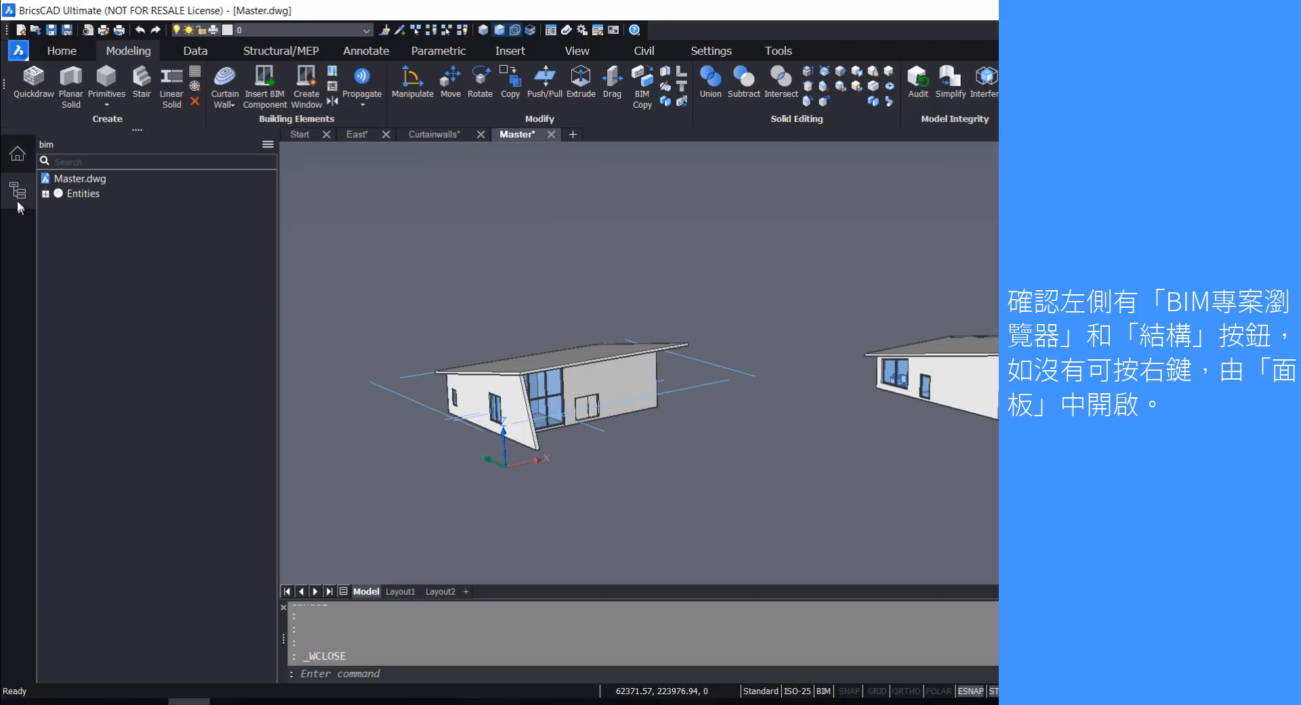
pyautogui.rightClick(19, 246)
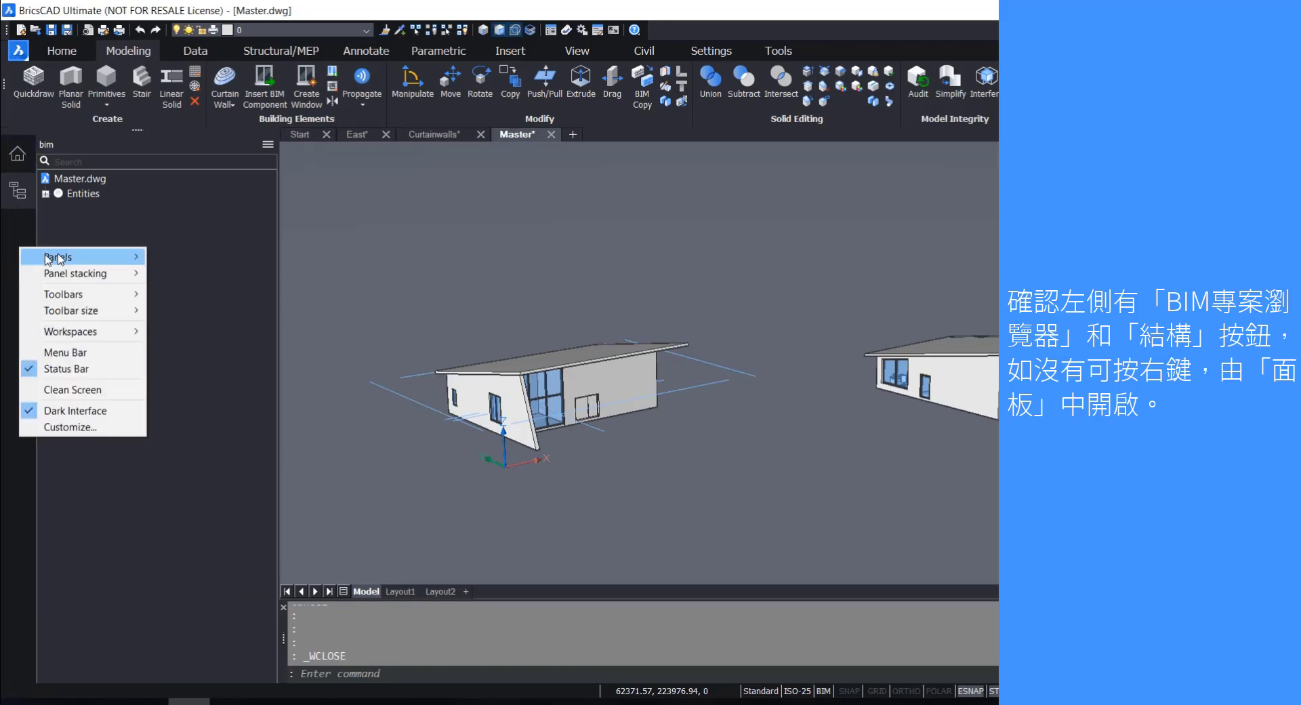
pyautogui.moveTo(60, 259)
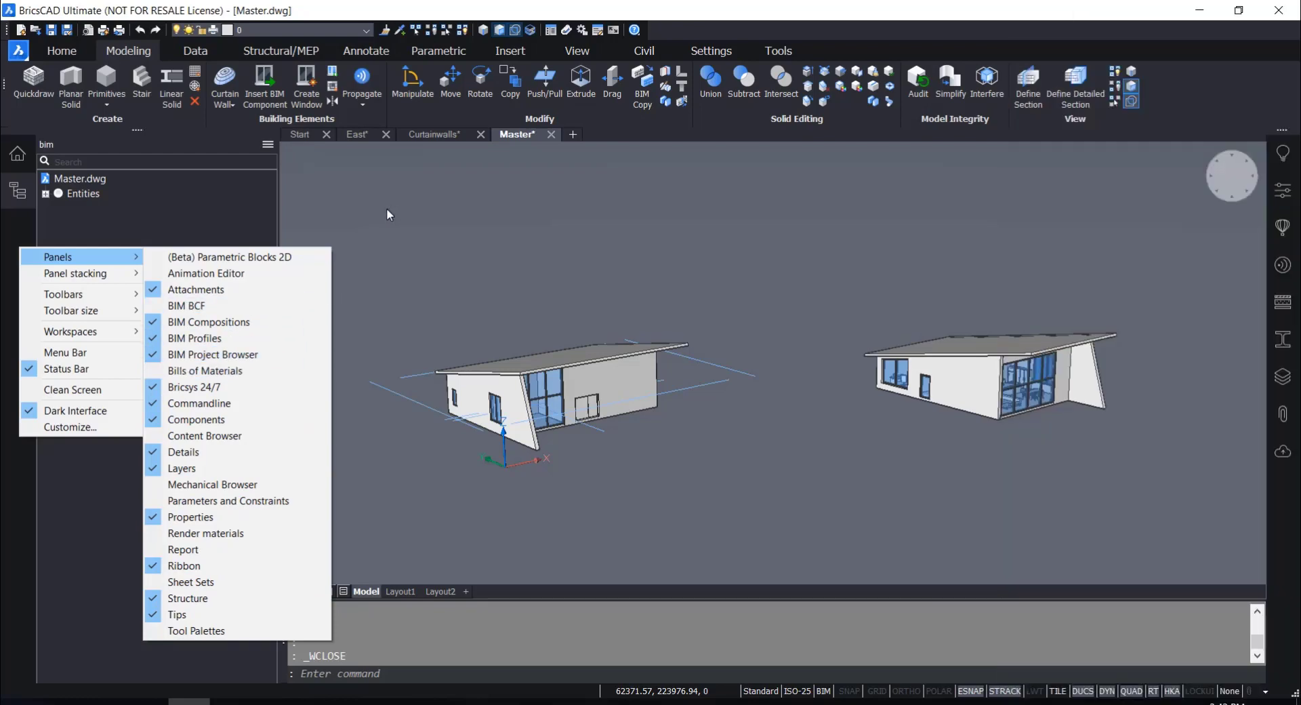
pyautogui.click(387, 213)
pyautogui.click(383, 216)
pyautogui.click(406, 213)
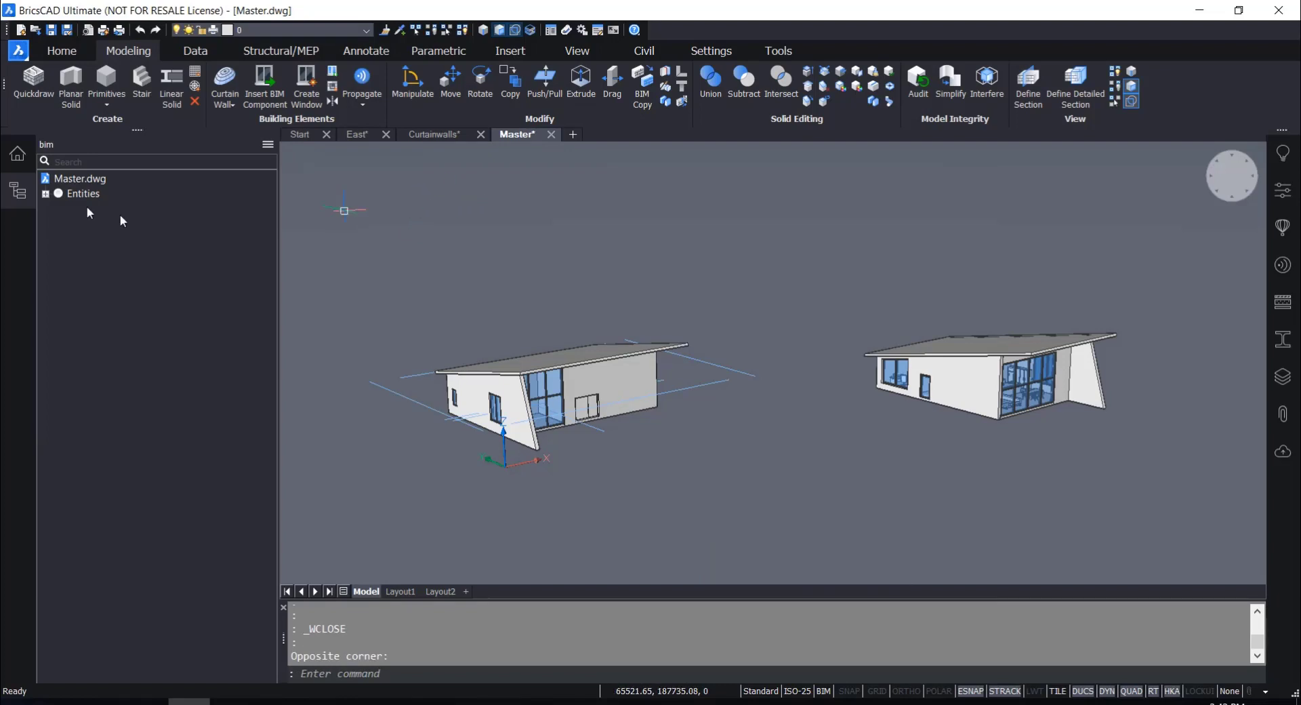
pyautogui.click(18, 191)
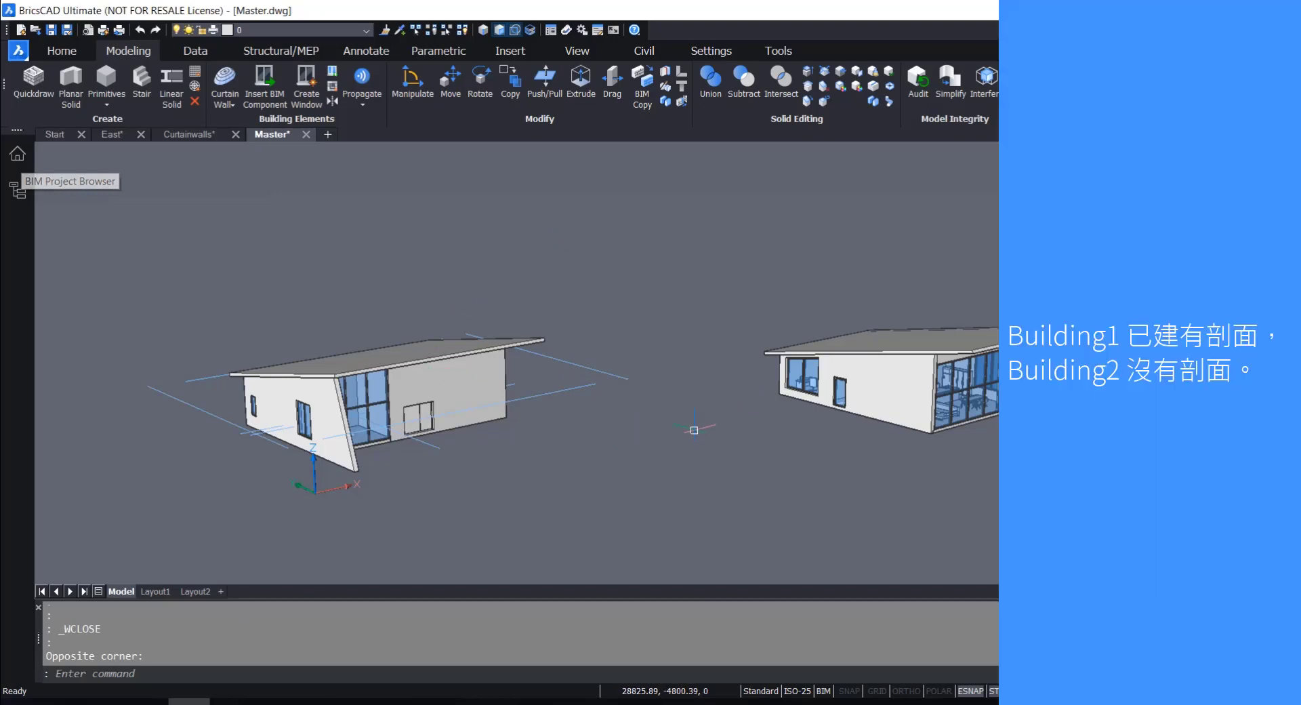
# Examine Building 1 and the section lines placed around it
pyautogui.scroll(3, 650, 434)
pyautogui.scroll(-1, 469, 433)
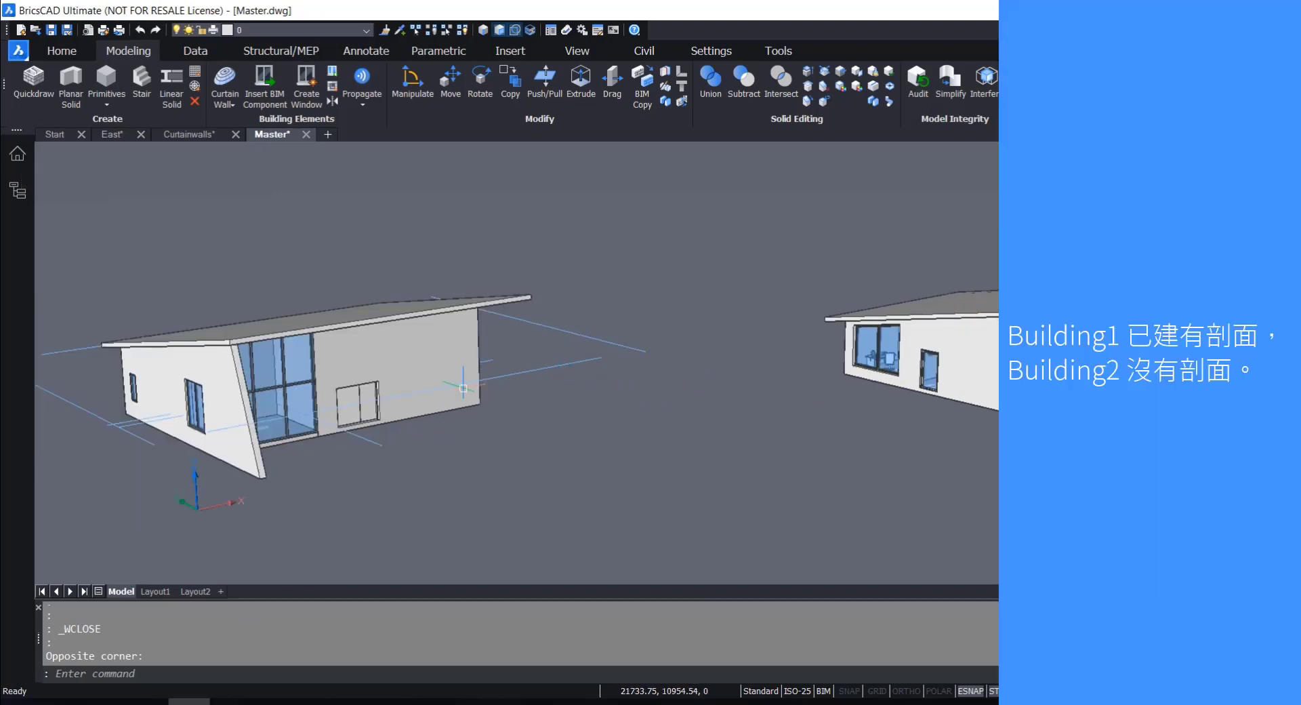
pyautogui.scroll(-1, 713, 359)
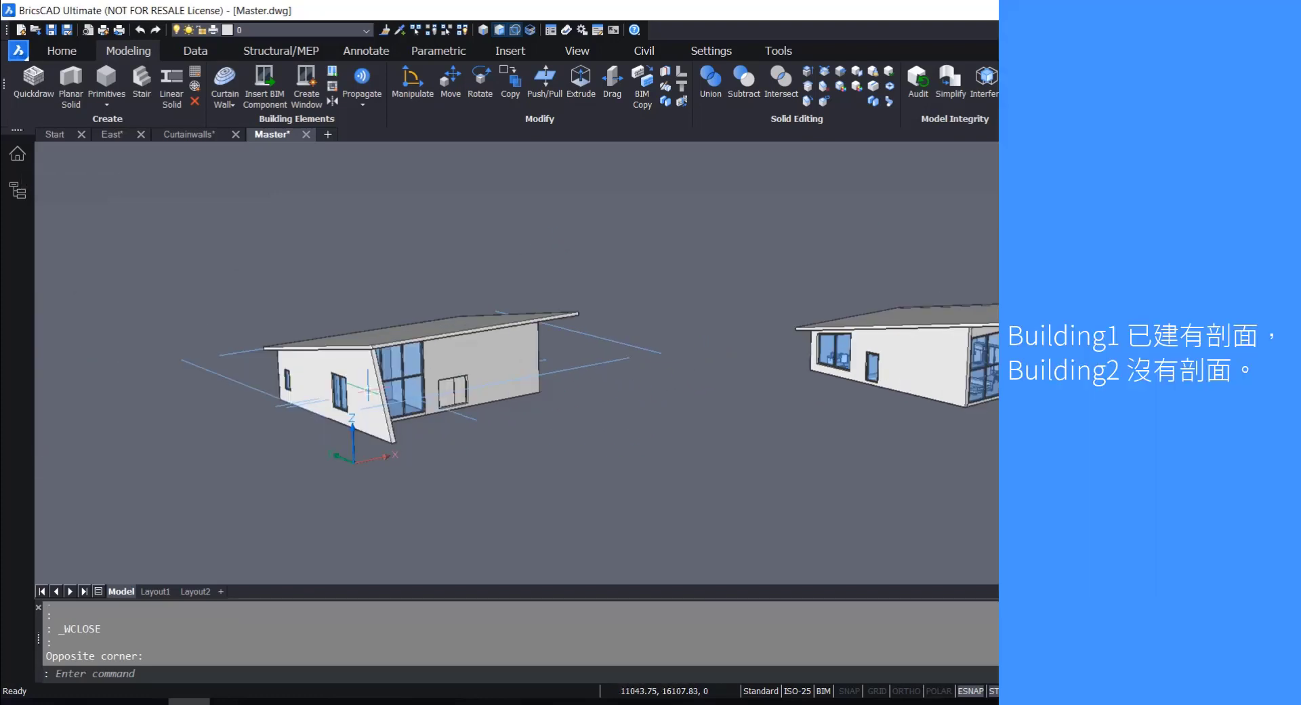
pyautogui.scroll(4, 389, 372)
pyautogui.moveTo(496, 280)
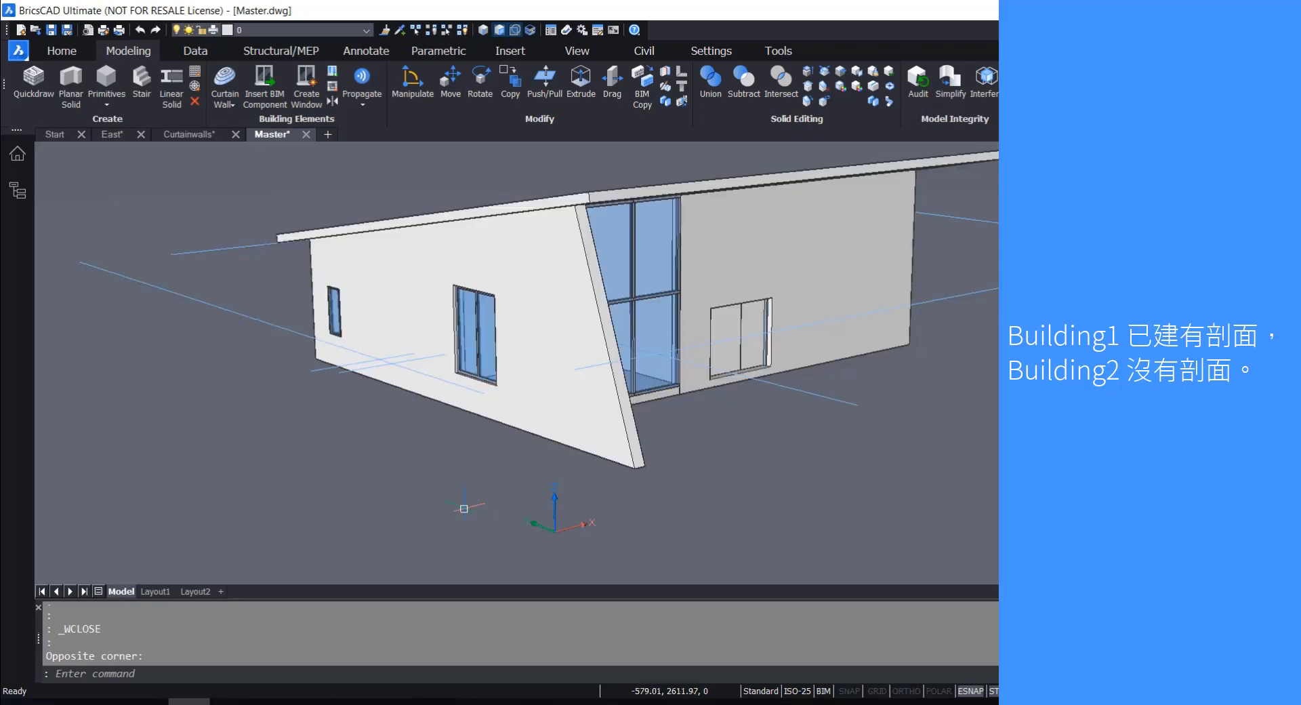
pyautogui.press('Escape')
pyautogui.moveTo(528, 317)
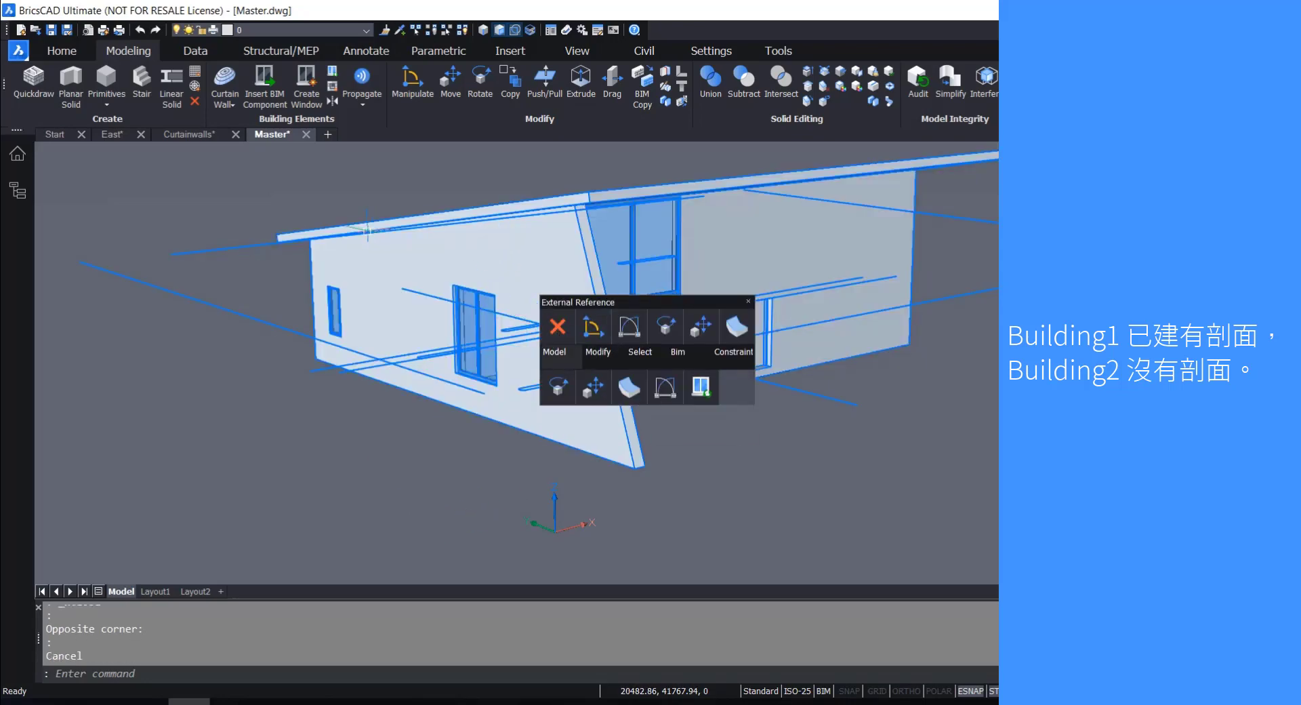
# Examine the Building 2 reference for existing sections and clear its selection
pyautogui.scroll(-5, 270, 399)
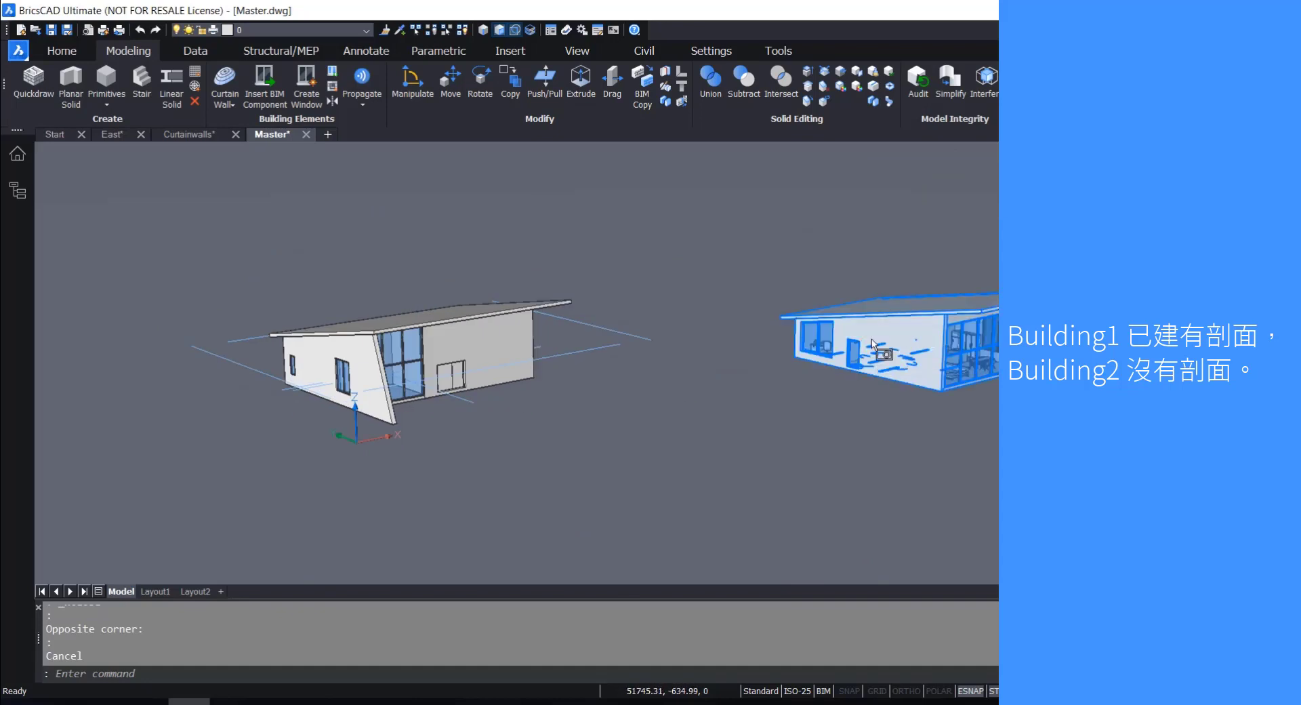
pyautogui.click(870, 340)
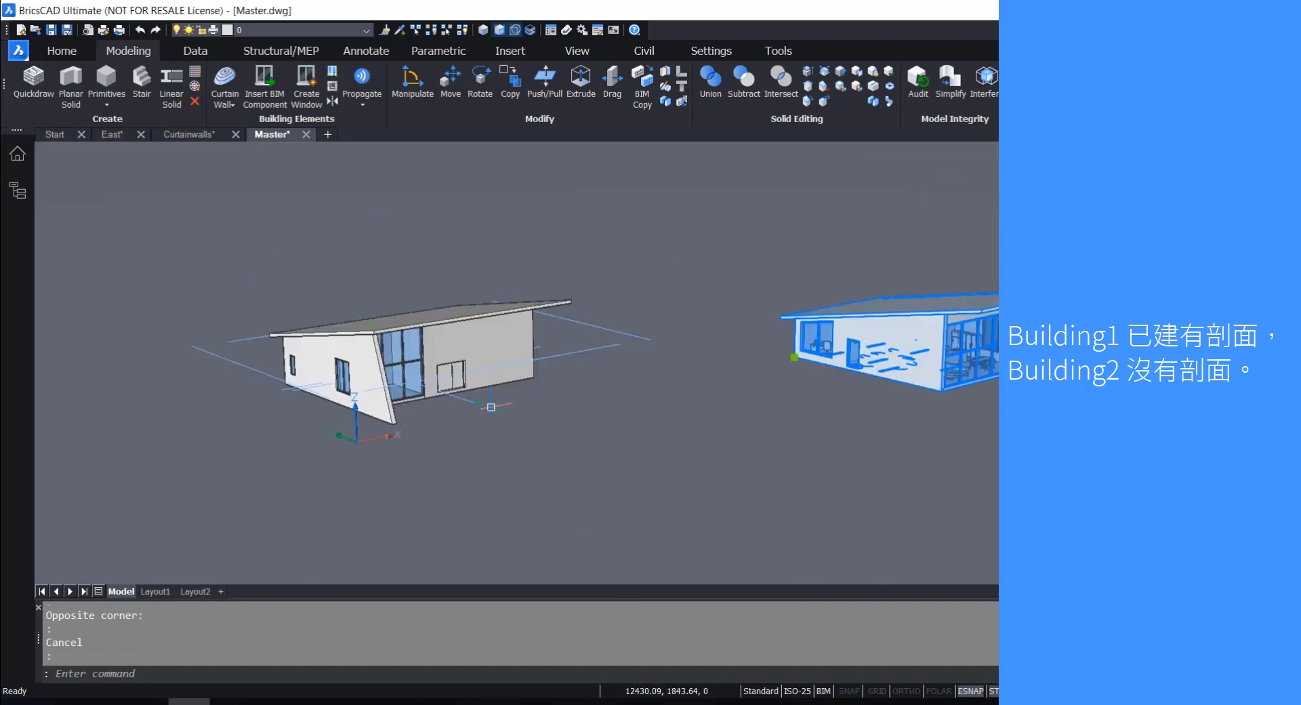
pyautogui.press('Escape')
pyautogui.keyDown('shift'); pyautogui.moveTo(847, 339); pyautogui.dragTo(956, 347, button='middle'); pyautogui.keyUp('shift')
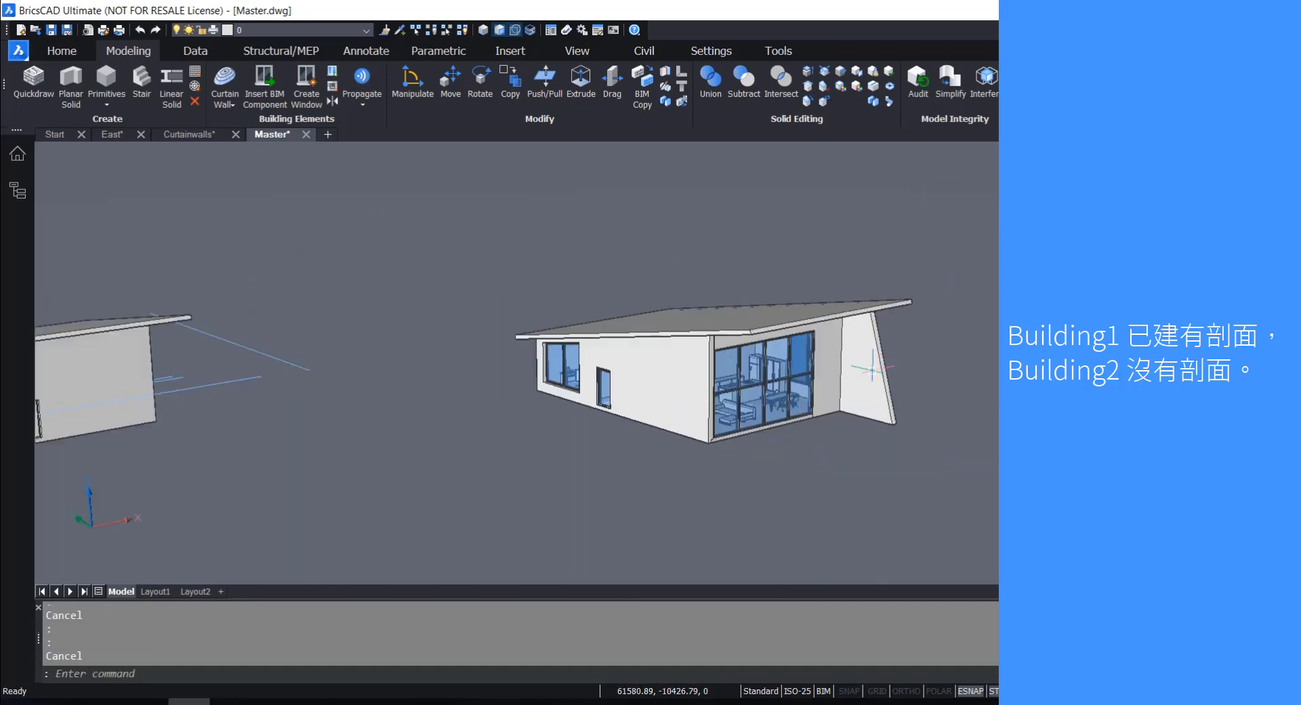
pyautogui.scroll(1, 956, 347)
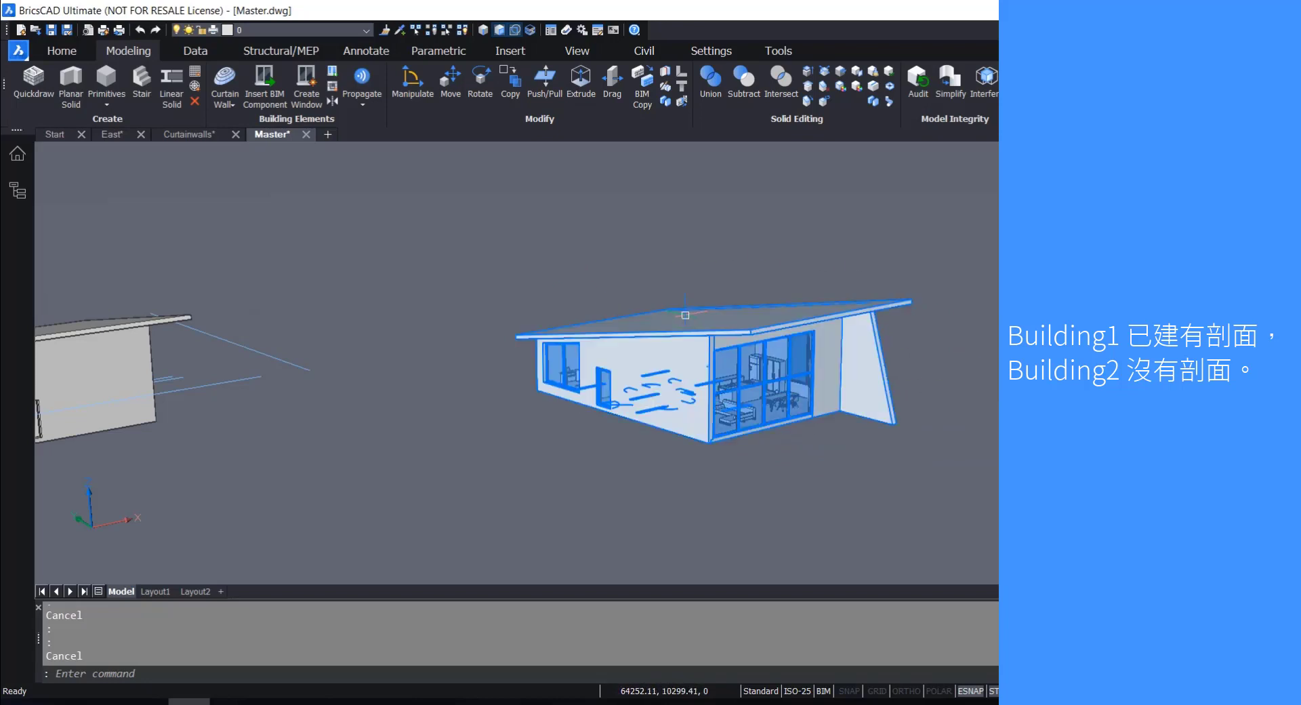
pyautogui.scroll(1, 768, 259)
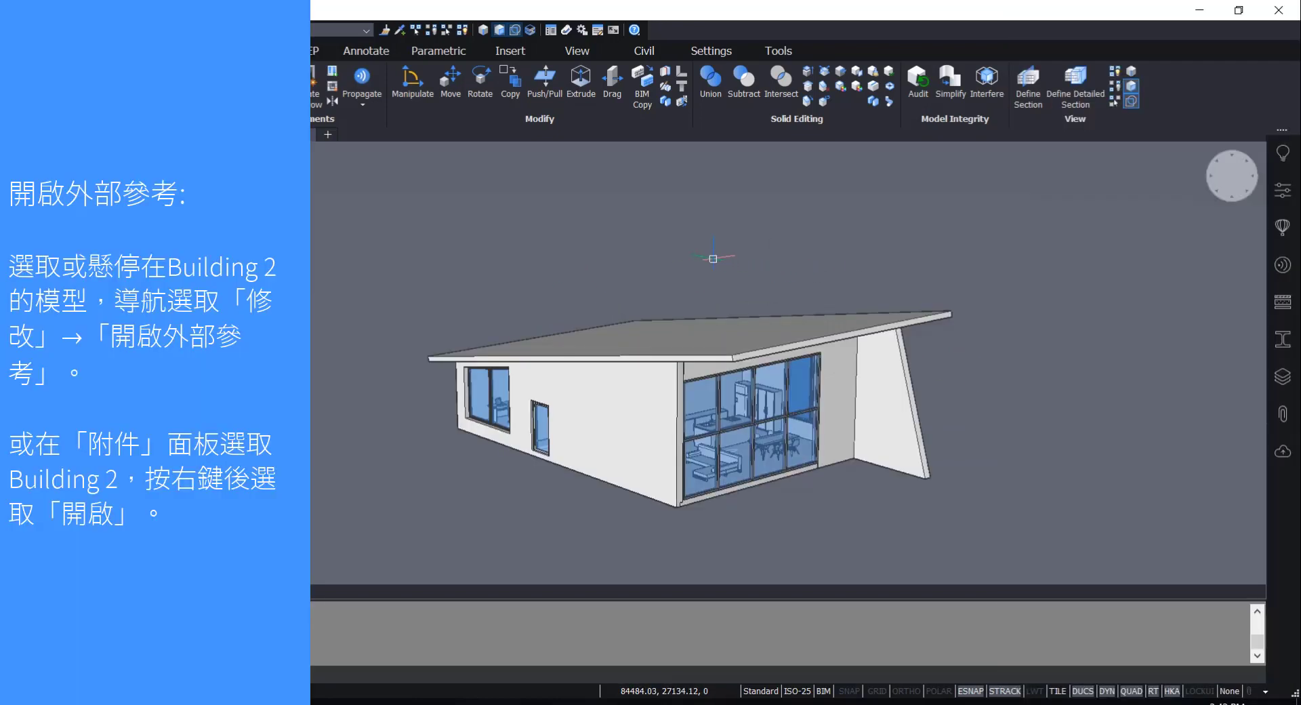
# Find the Open xref command for the Building 2 reference in the model
pyautogui.moveTo(596, 400)
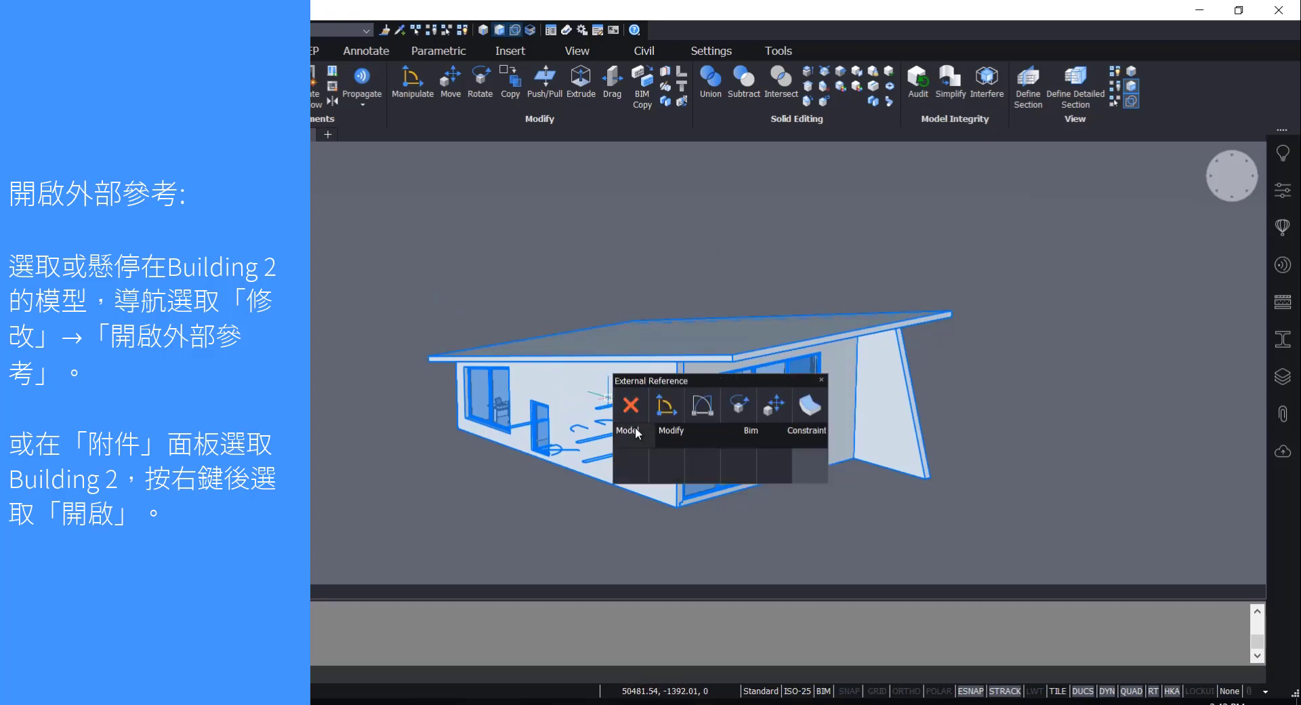
pyautogui.moveTo(664, 435)
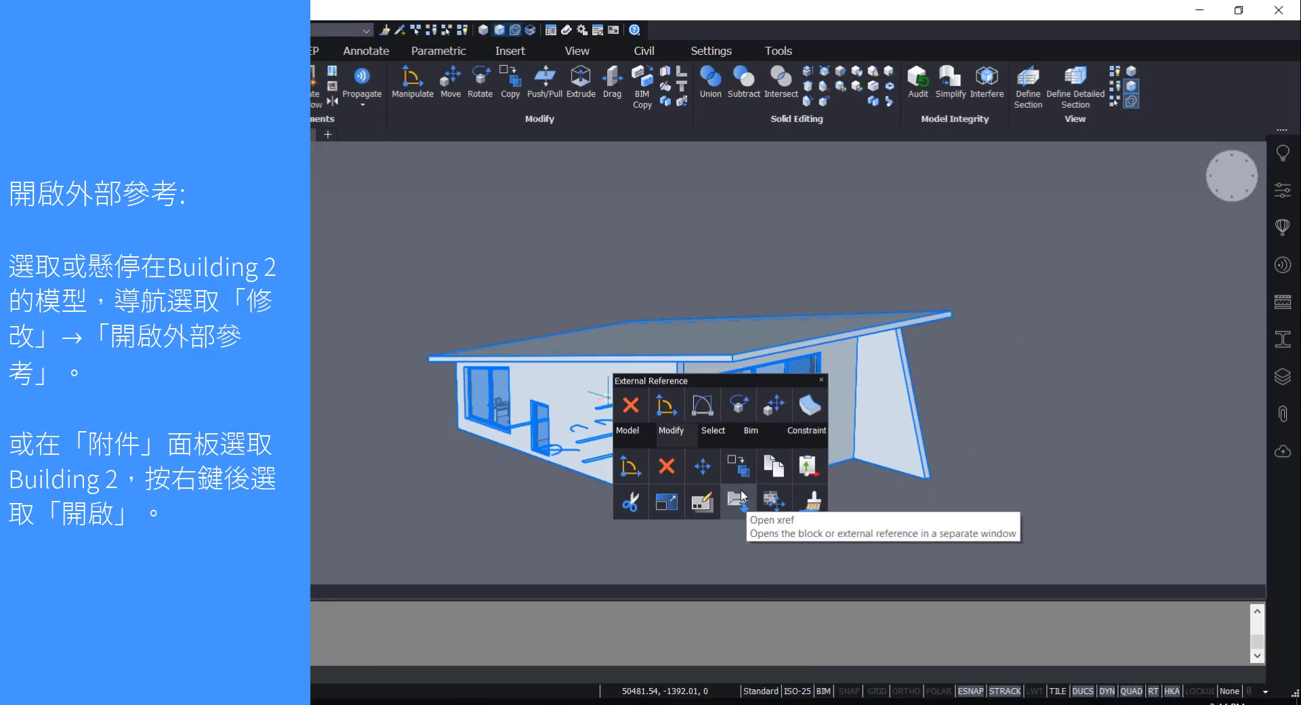
pyautogui.click(736, 484)
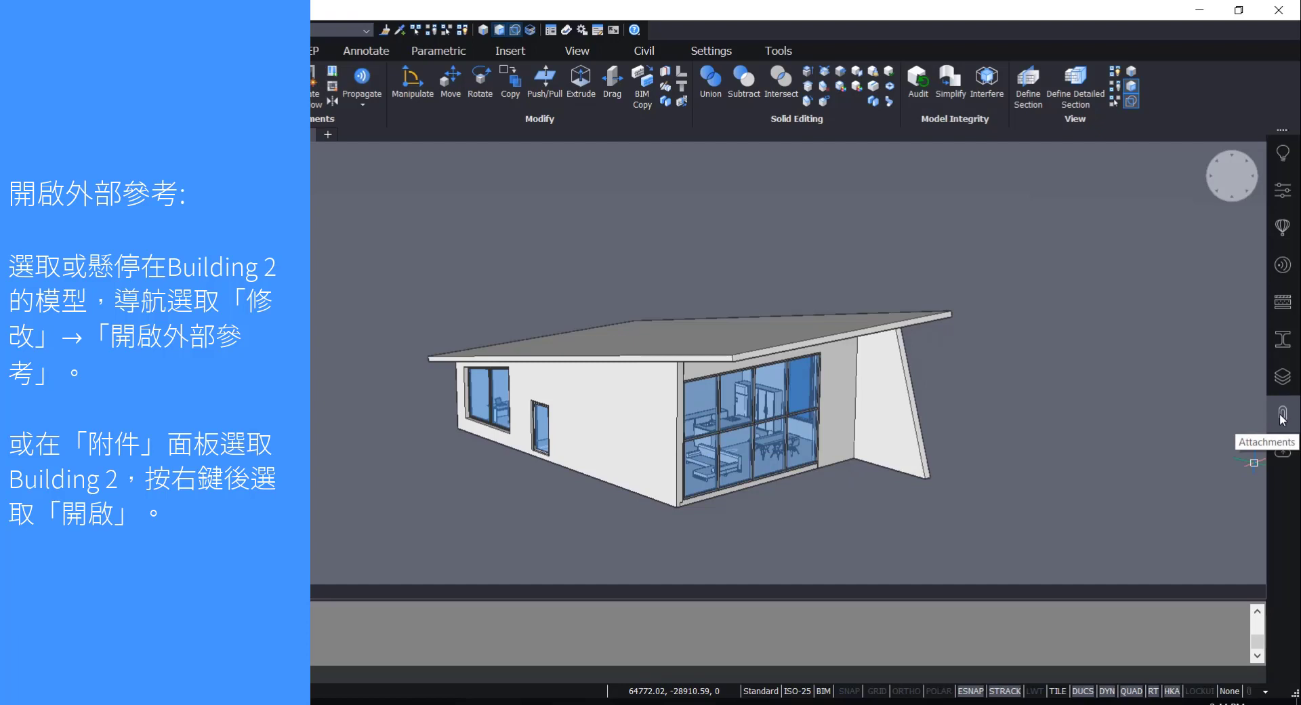
# Bring up the list of attached references and select Building 1 and Building 2 in turn to identify them
pyautogui.rightClick(1286, 482)
pyautogui.moveTo(1290, 497)
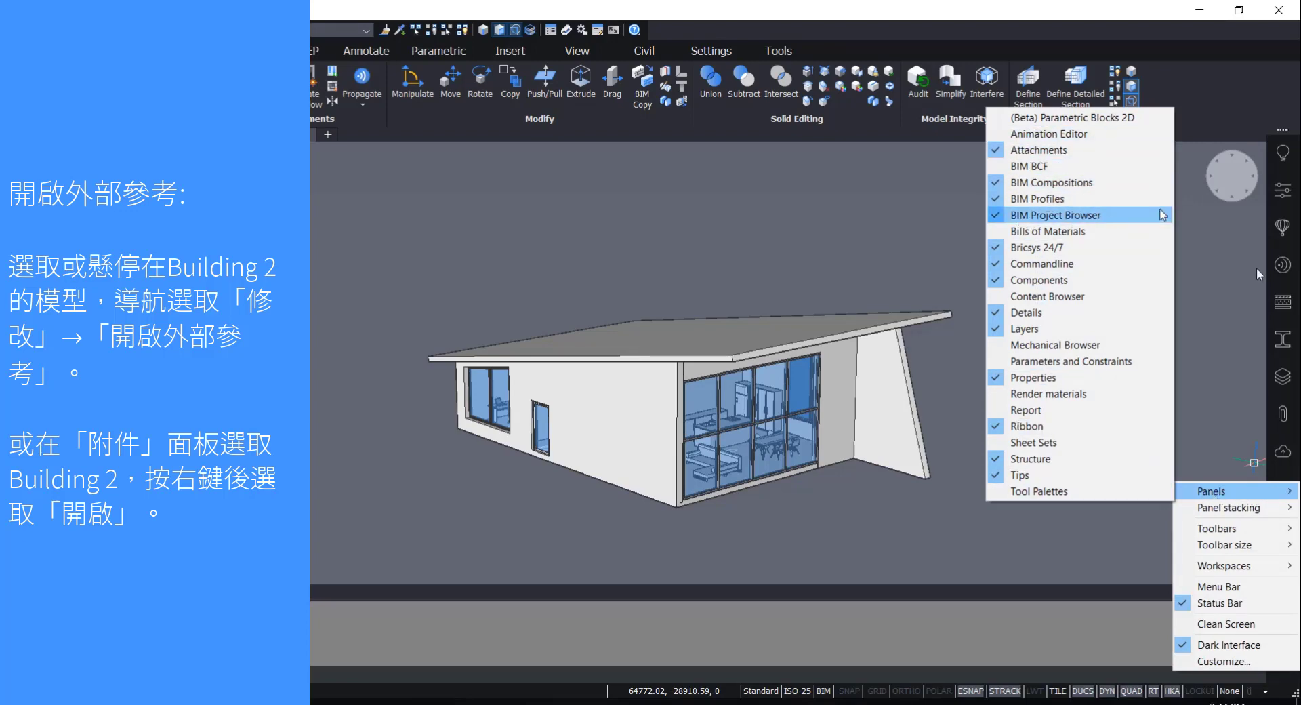
pyautogui.click(1284, 423)
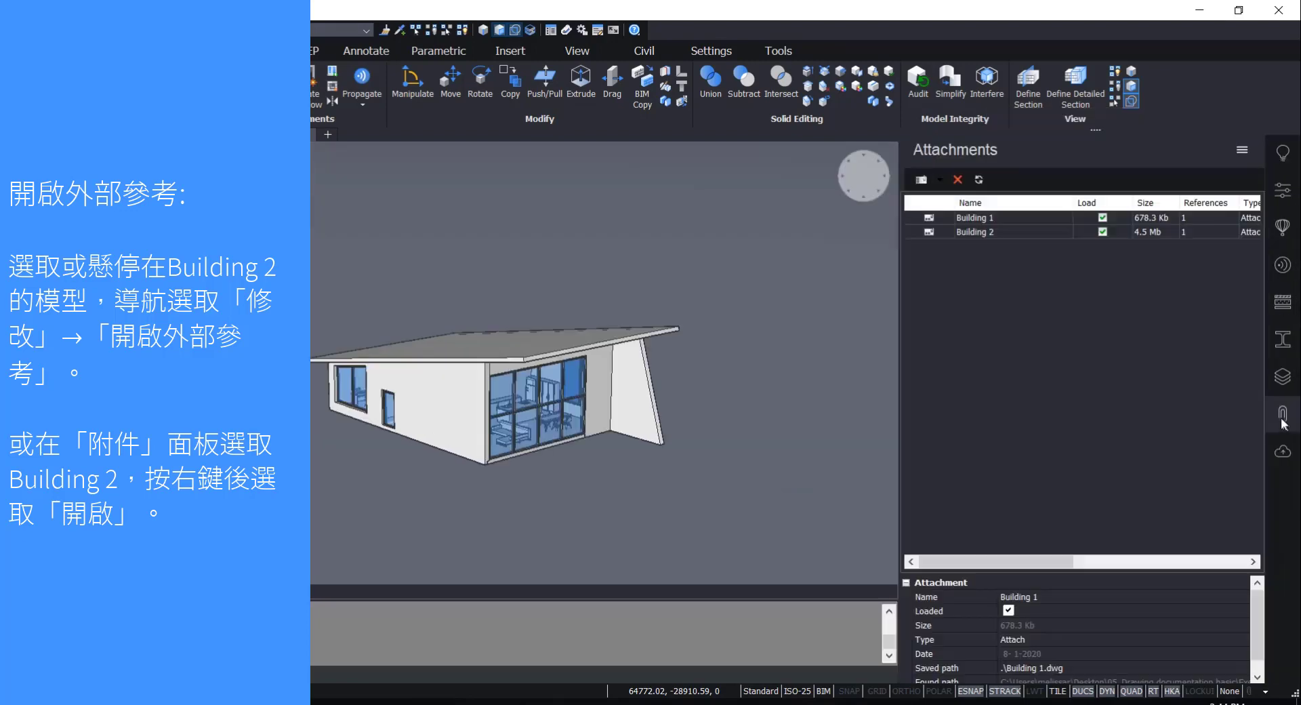
pyautogui.click(974, 219)
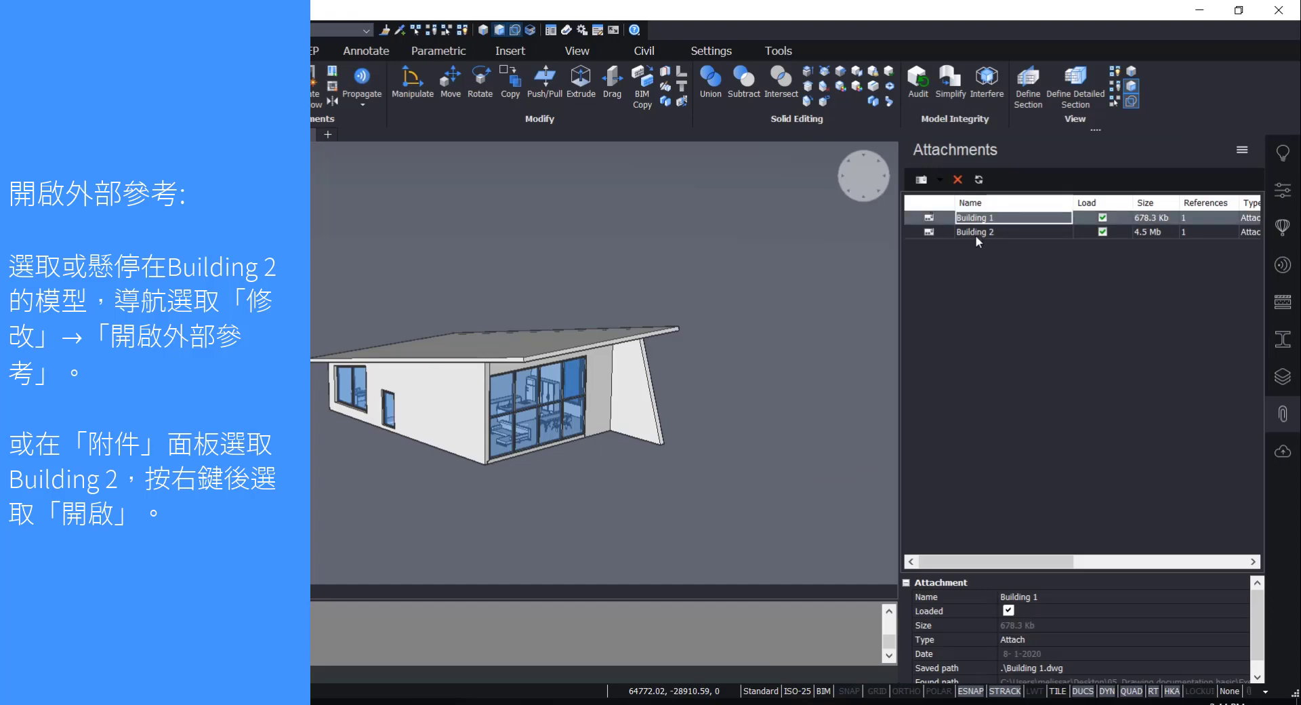
pyautogui.click(975, 235)
pyautogui.click(976, 218)
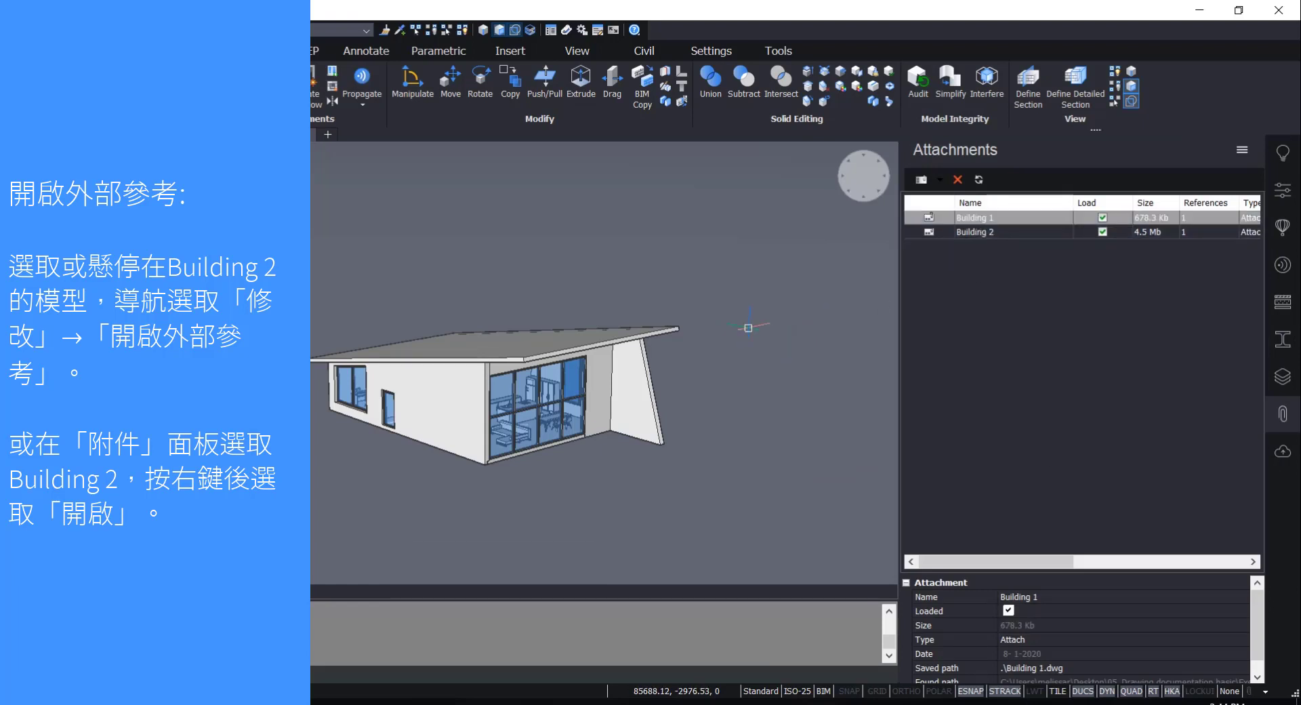
# Clear the current selection and open the attached Building 2 reference as a separate drawing
pyautogui.scroll(-4, 750, 328)
pyautogui.press('Escape')
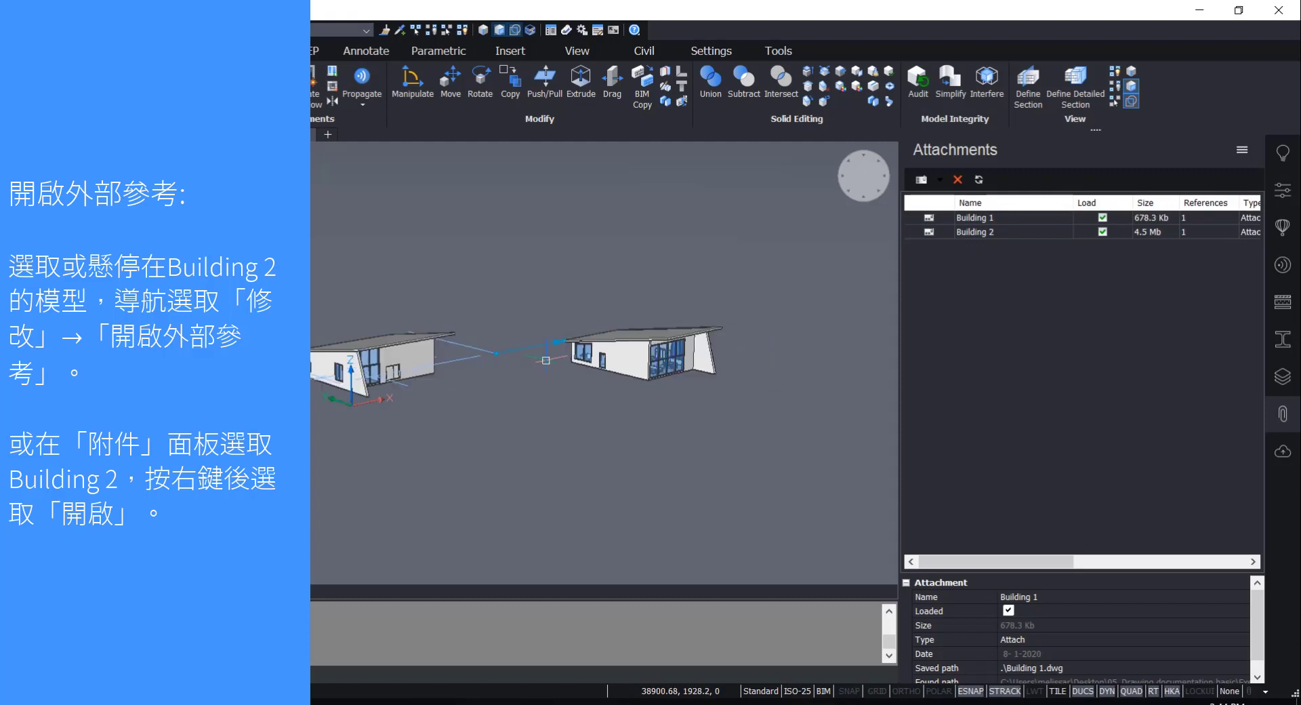
pyautogui.click(989, 232)
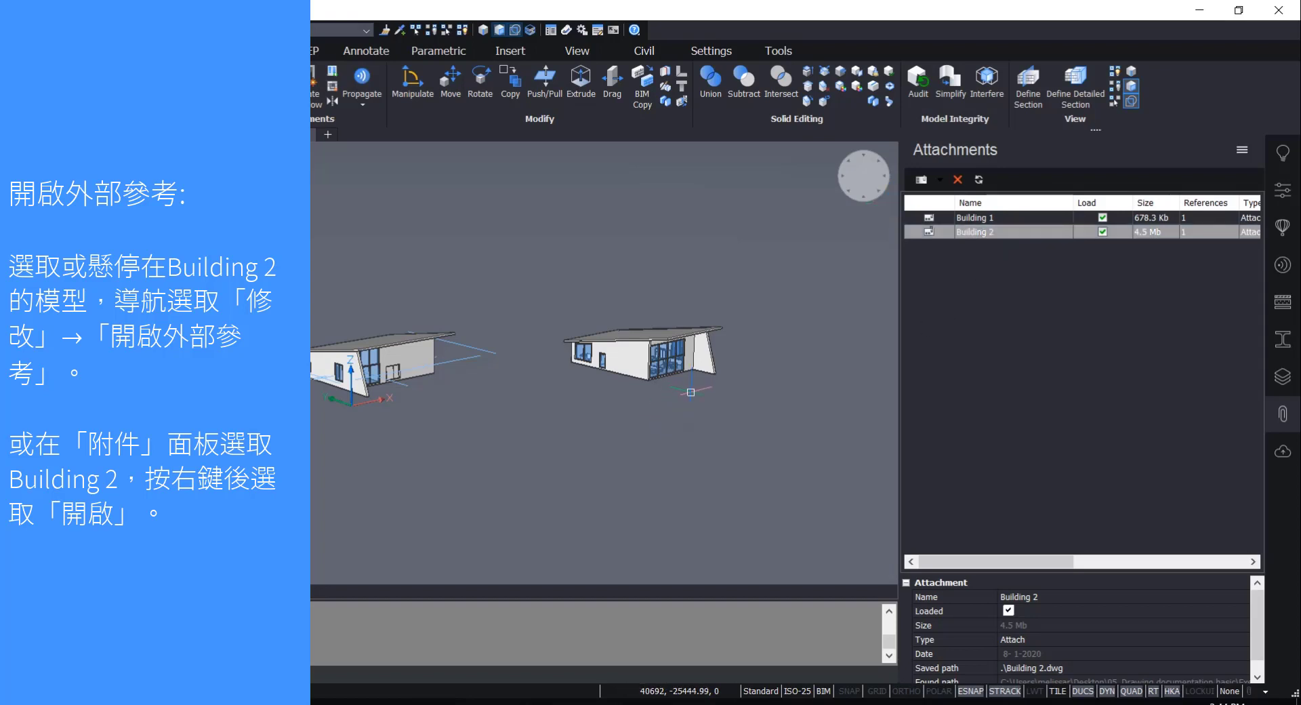
pyautogui.rightClick(990, 232)
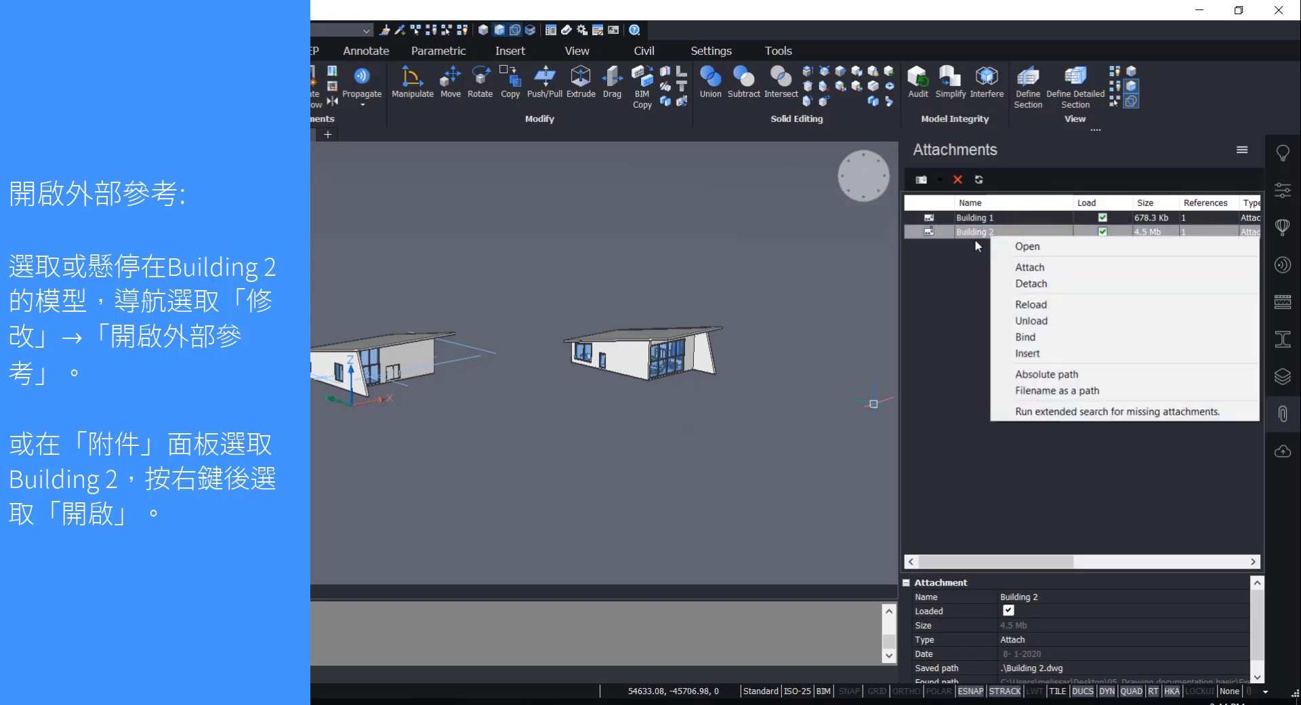
pyautogui.click(1022, 248)
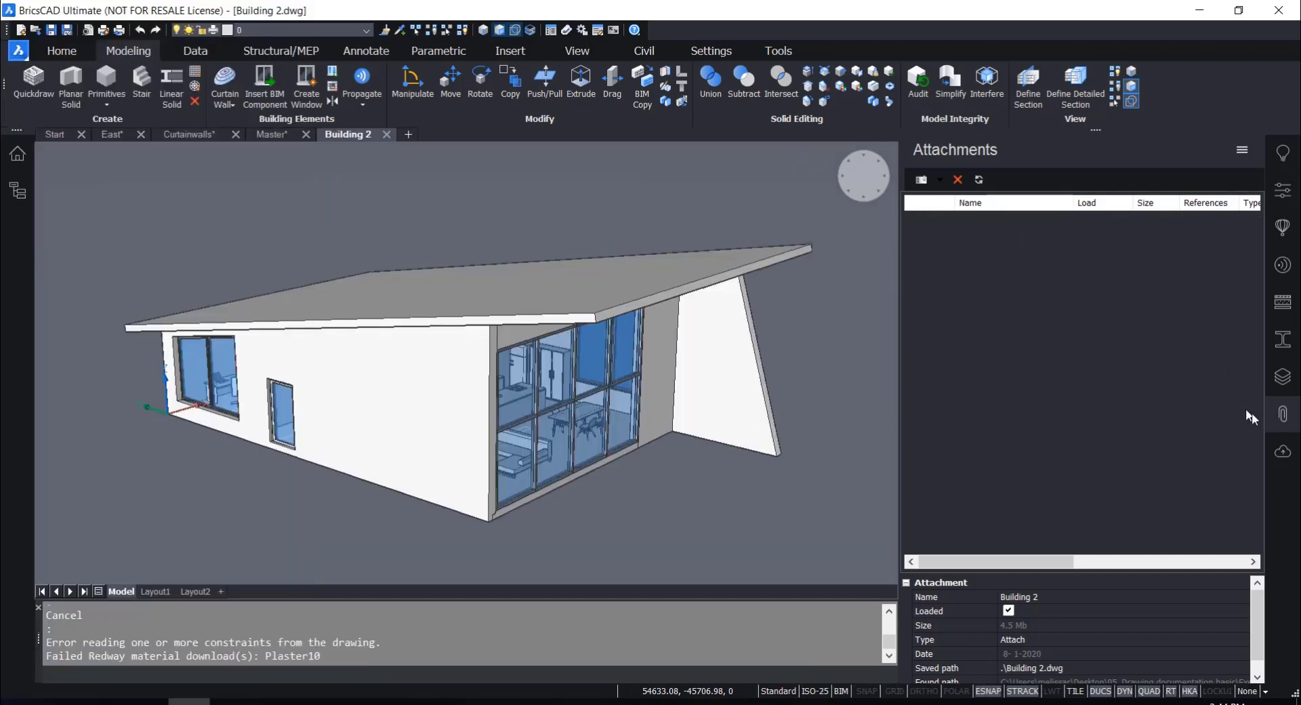
# Examine the Building 2 drawing's structure tree down to the Ground Floor elements for existing sections
pyautogui.click(1285, 420)
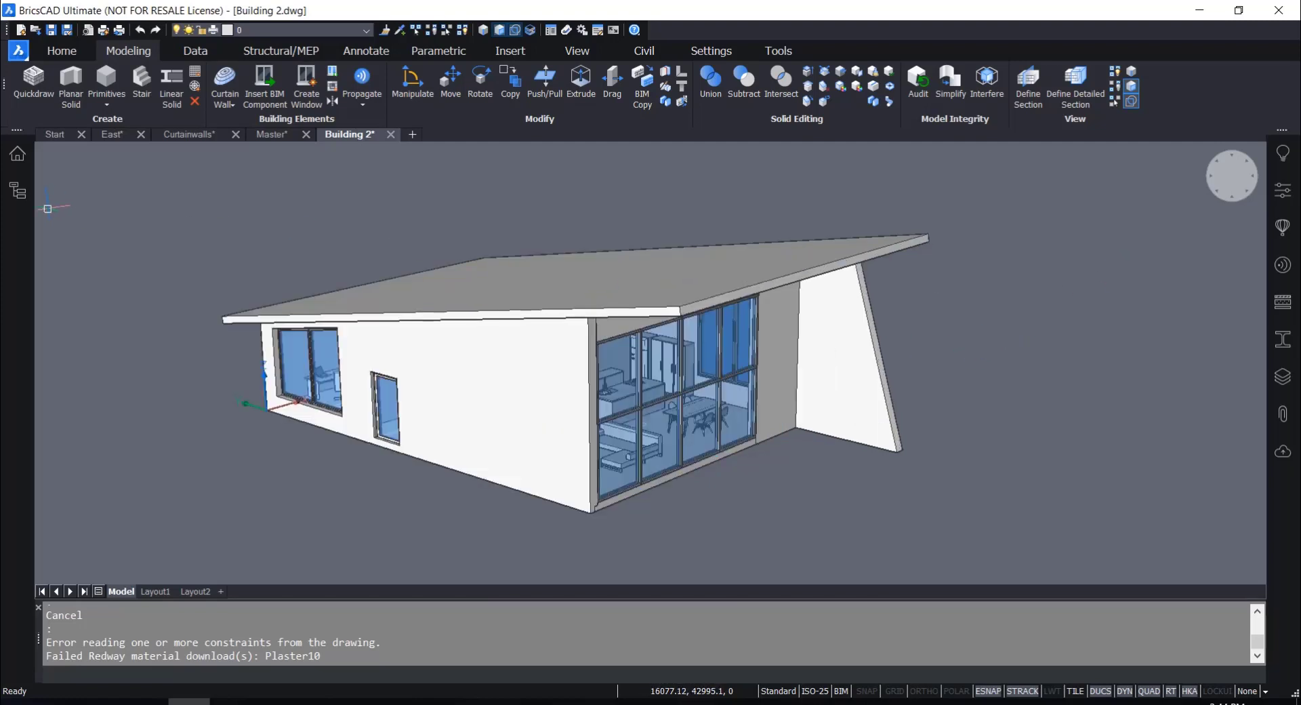
pyautogui.click(17, 192)
pyautogui.click(46, 194)
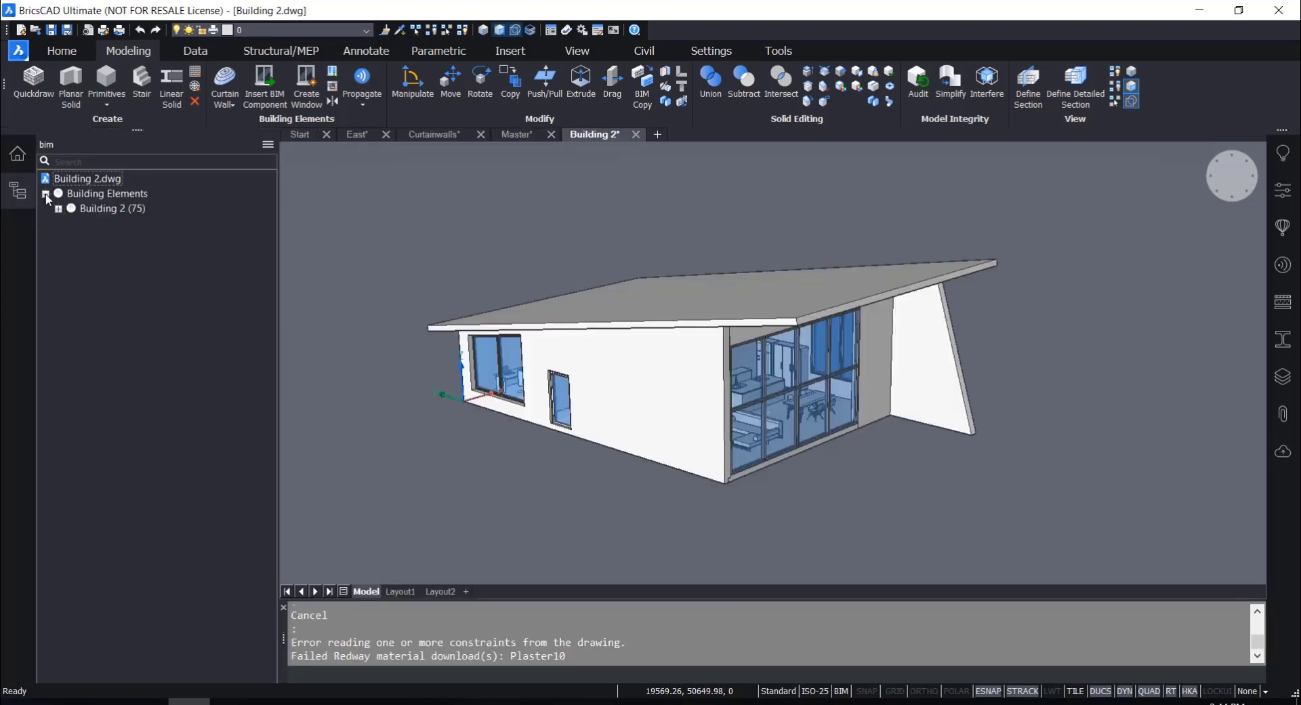
pyautogui.click(58, 209)
pyautogui.click(71, 224)
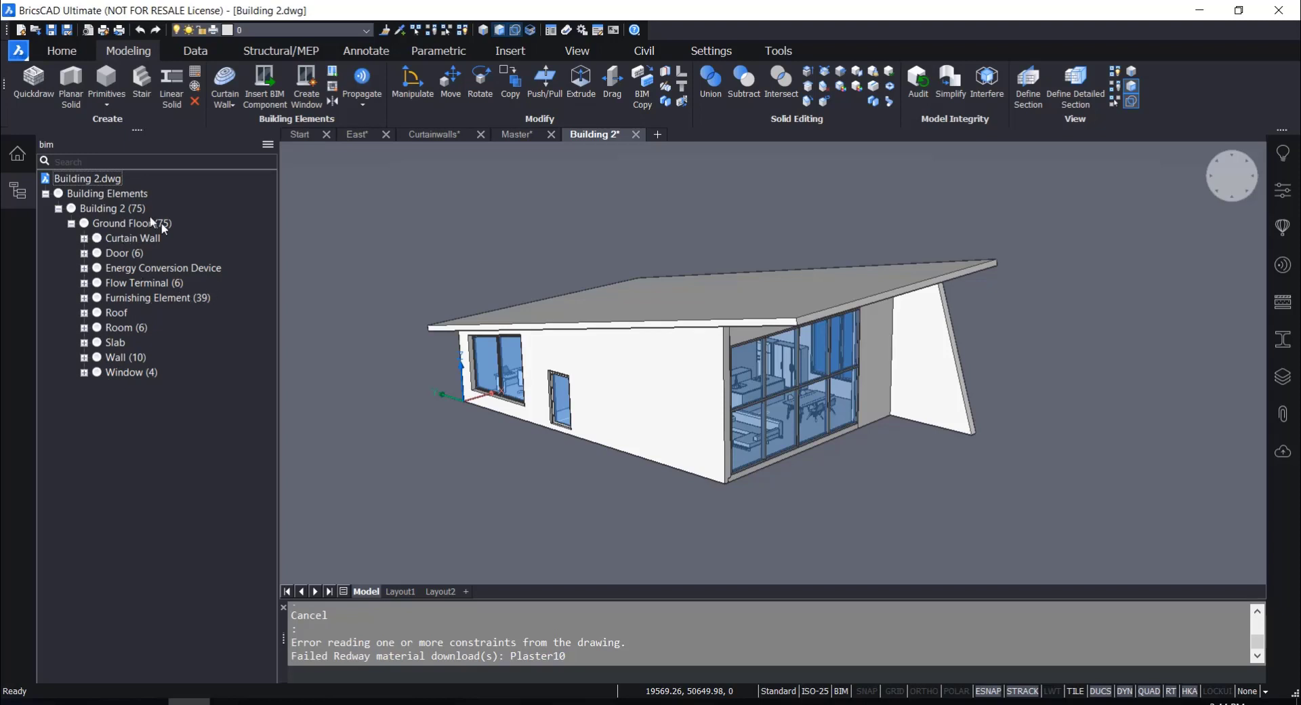
pyautogui.click(58, 209)
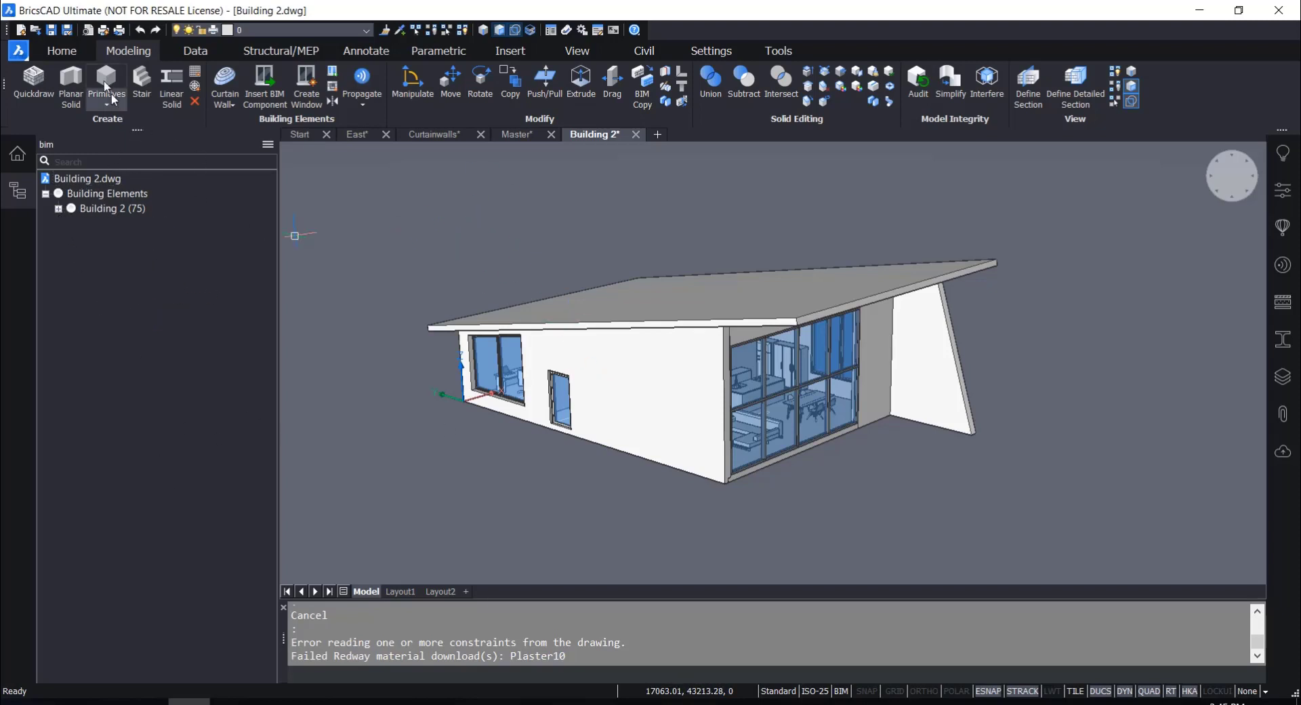
# Run BIMify on the Building 2 drawing to generate its elevation and plan sections automatically
pyautogui.click(62, 51)
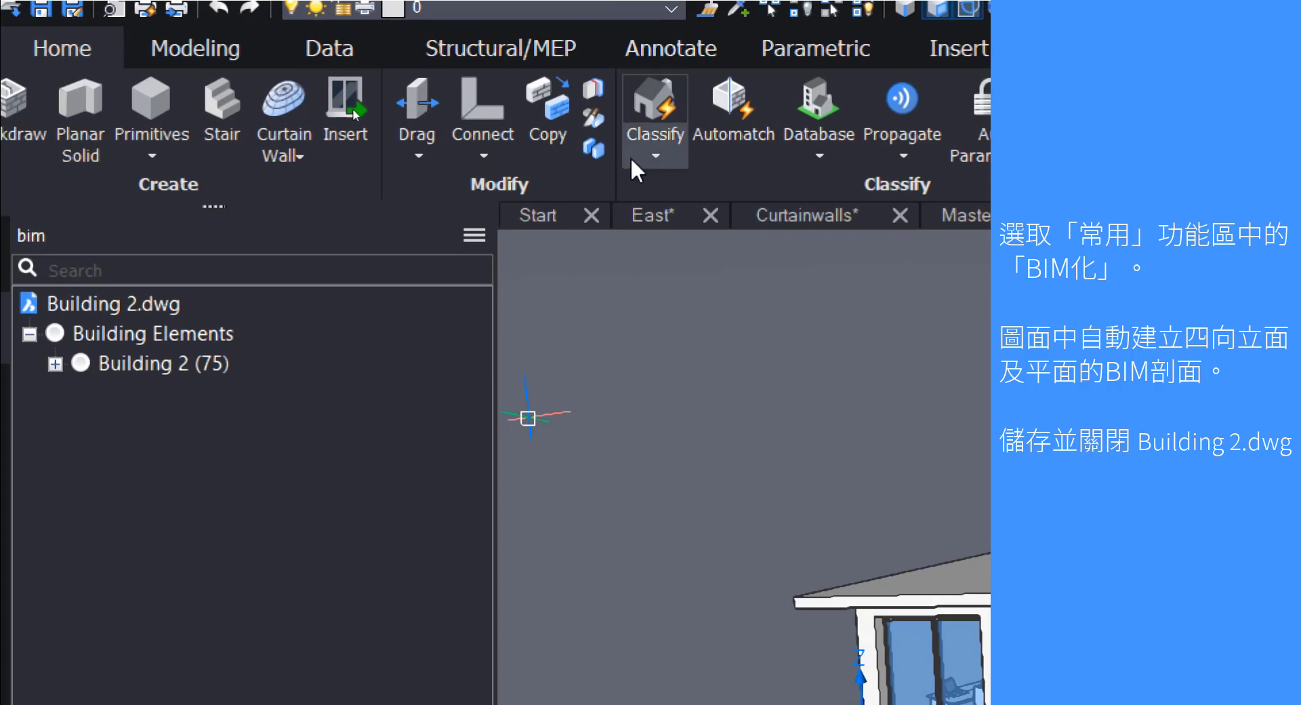
pyautogui.click(664, 152)
pyautogui.click(678, 199)
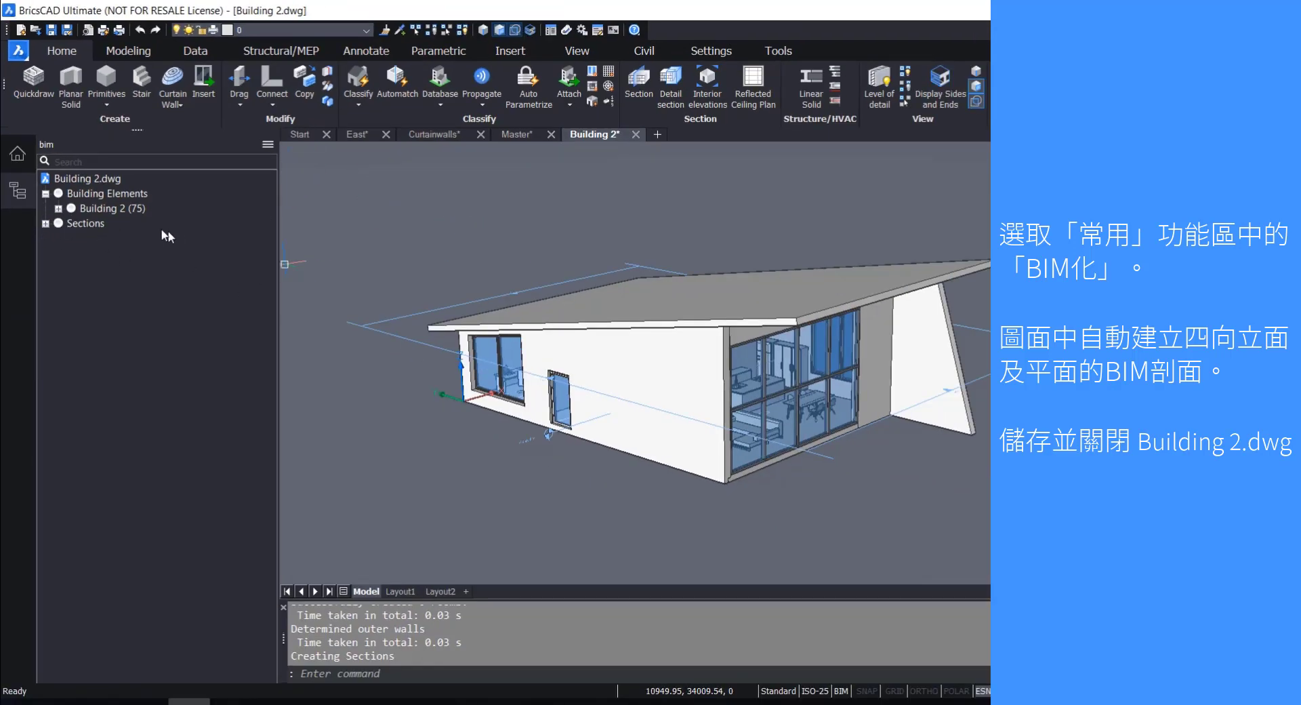
# Refresh the structure tree, expand its Sections group, highlight the Elevation and Plan entries in the model, and clear the selection
pyautogui.click(18, 195)
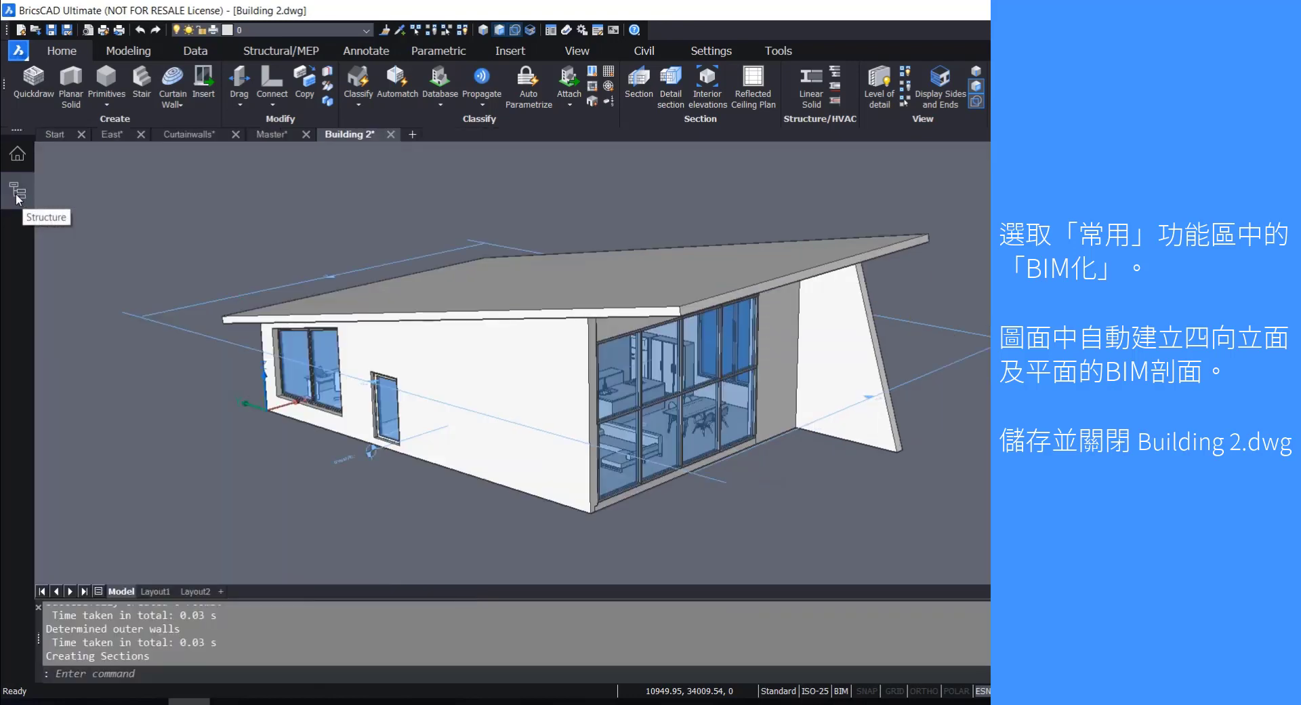
pyautogui.click(19, 195)
pyautogui.click(46, 209)
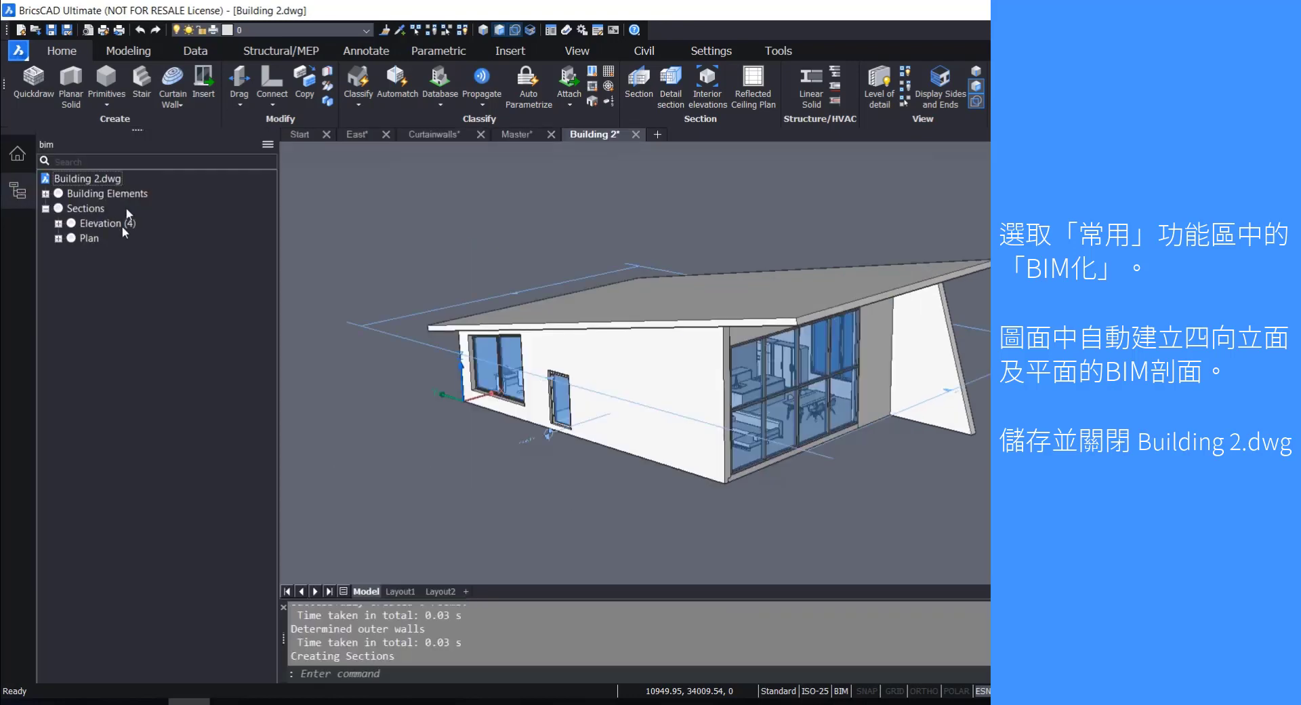
pyautogui.click(99, 224)
pyautogui.click(72, 237)
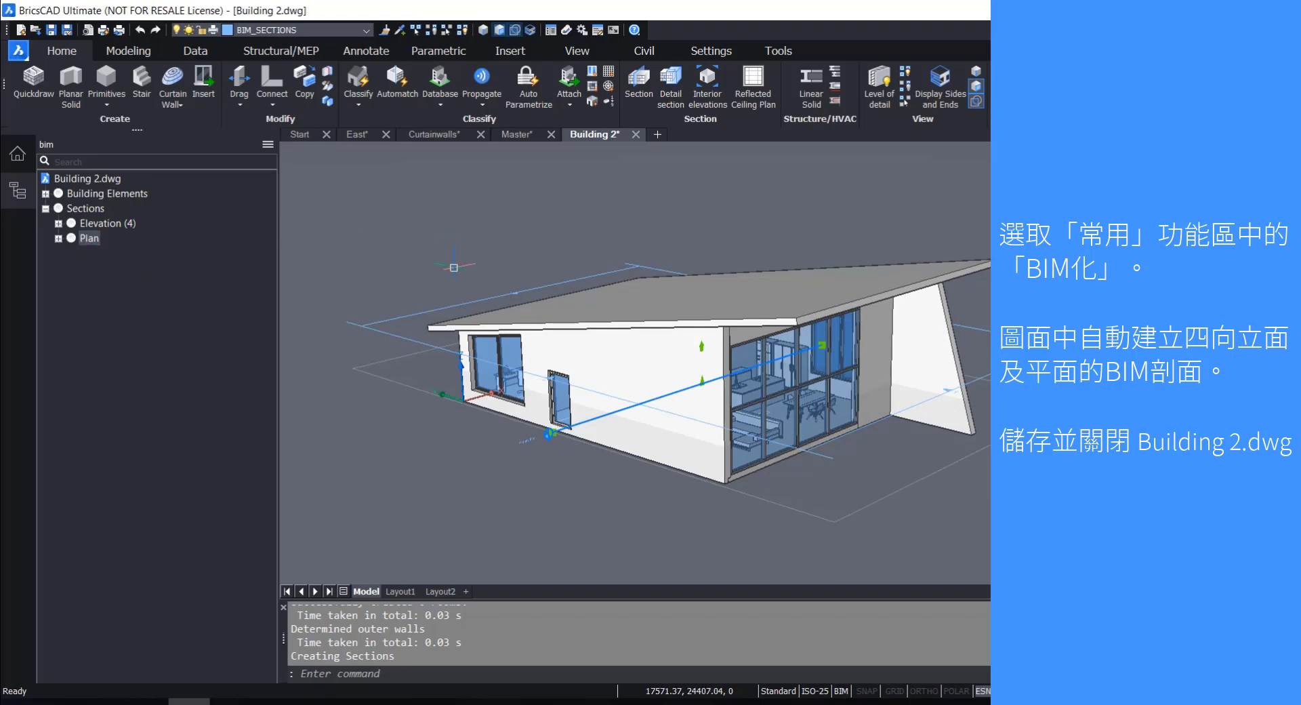
pyautogui.press('Escape')
pyautogui.press('Escape')
# List the individual elevation sections, highlight the Back elevation in the model, and clear the selection
pyautogui.scroll(3, 499, 308)
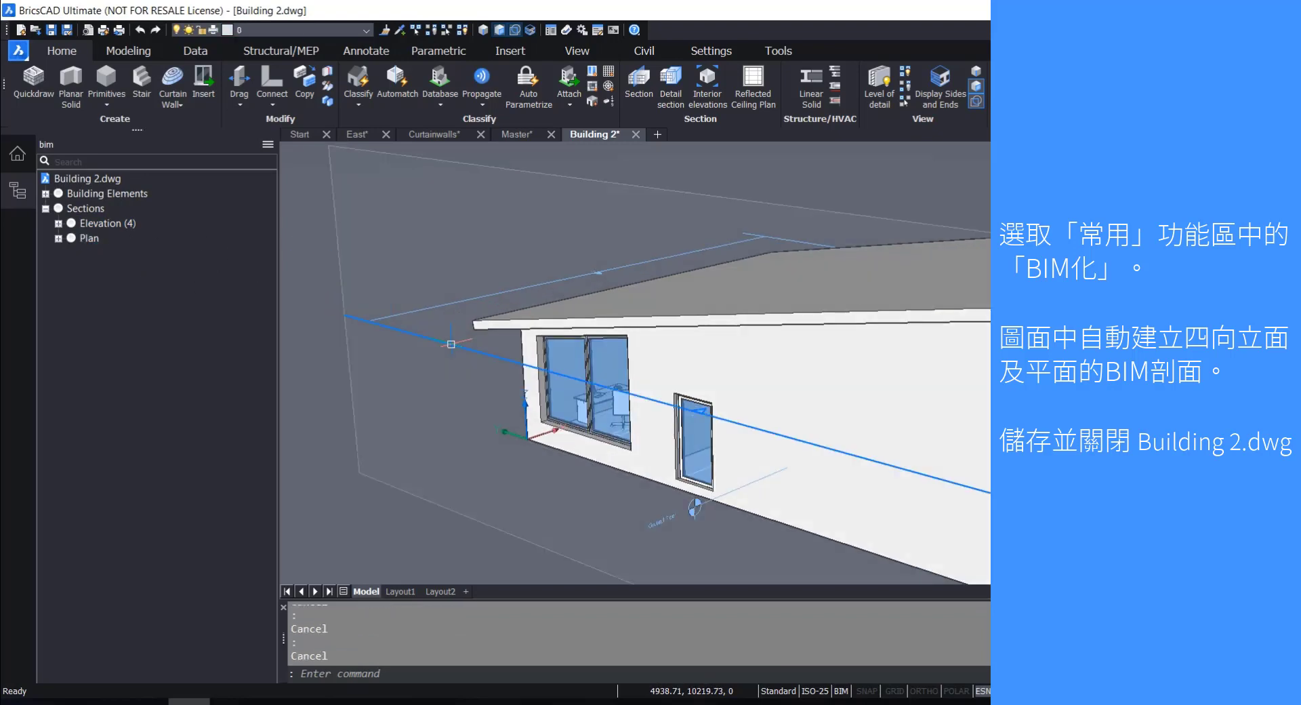
pyautogui.click(59, 223)
pyautogui.click(103, 238)
pyautogui.press('Escape')
pyautogui.scroll(-4, 580, 498)
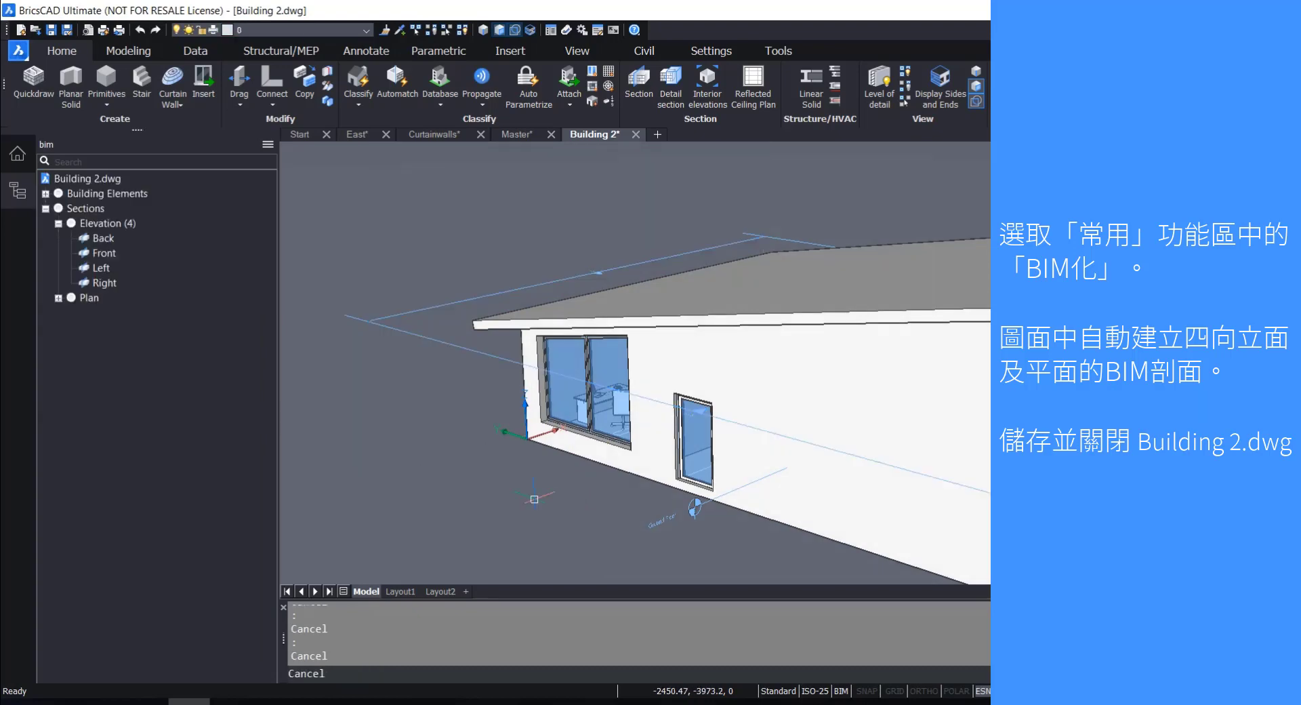
# Hide the structure tree and close the Building 2 drawing, saving its changes
pyautogui.click(17, 192)
pyautogui.keyDown('shift'); pyautogui.moveTo(852, 281); pyautogui.dragTo(341, 308, button='middle'); pyautogui.keyUp('shift')
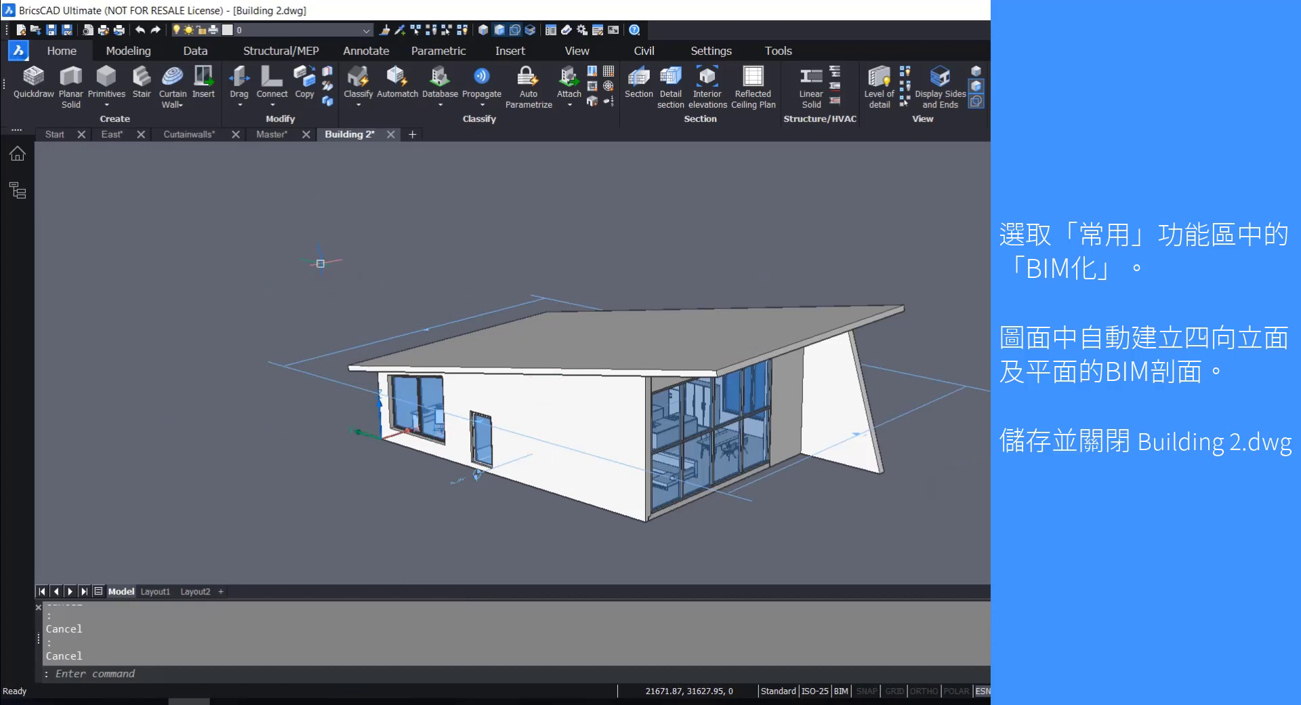
pyautogui.click(390, 135)
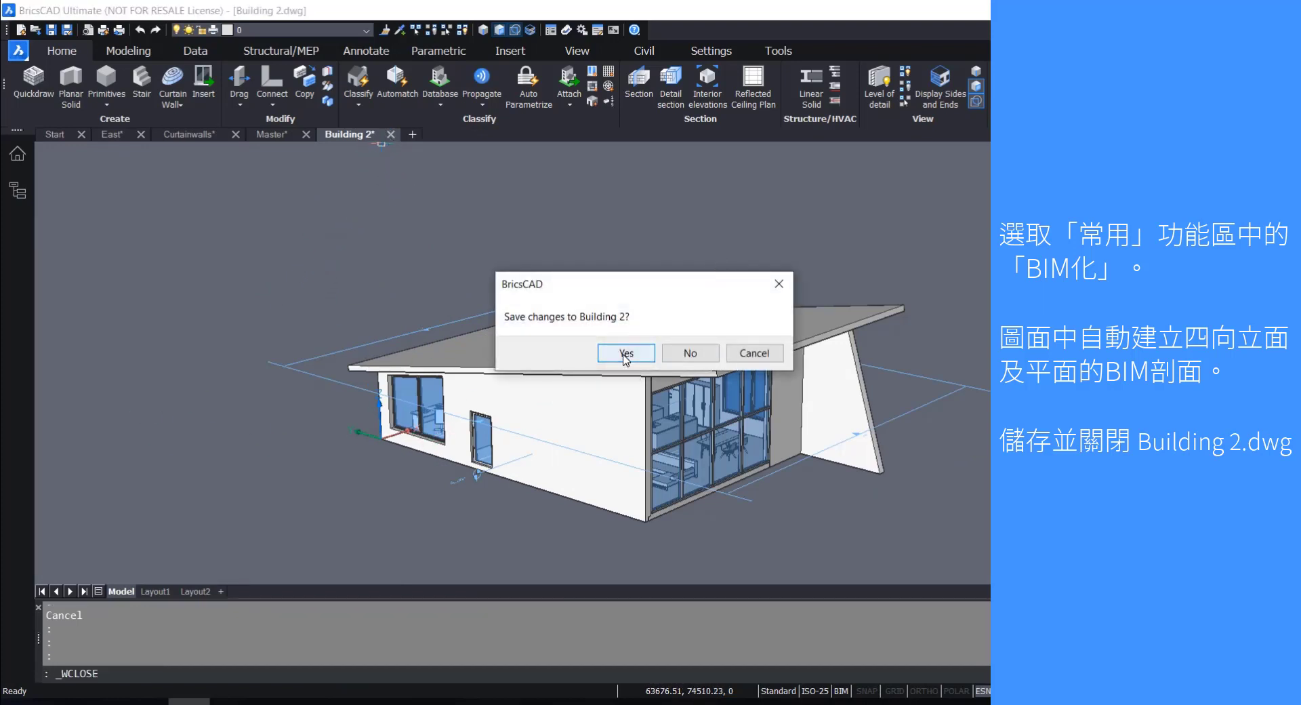
pyautogui.click(625, 353)
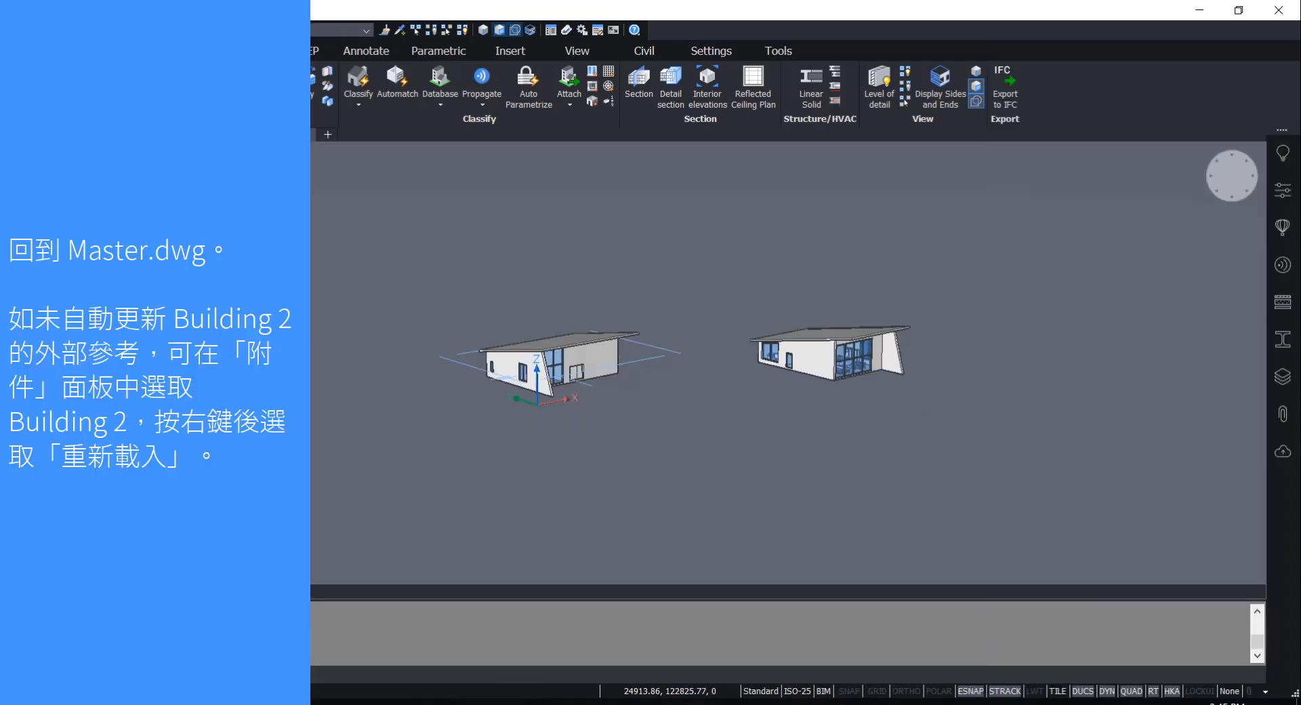
# Reload the Building 2 external reference in the Master drawing and hide the attachments list
pyautogui.scroll(2, 958, 290)
pyautogui.scroll(1, 723, 288)
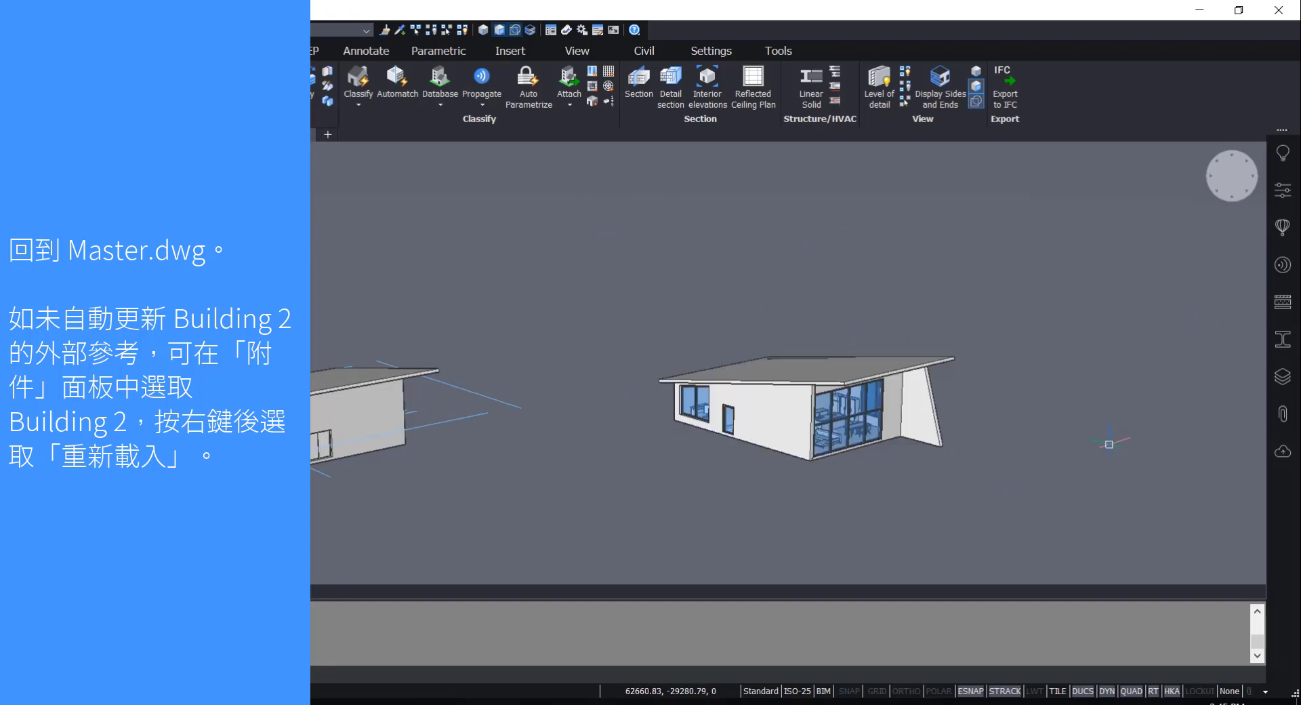
pyautogui.click(1282, 414)
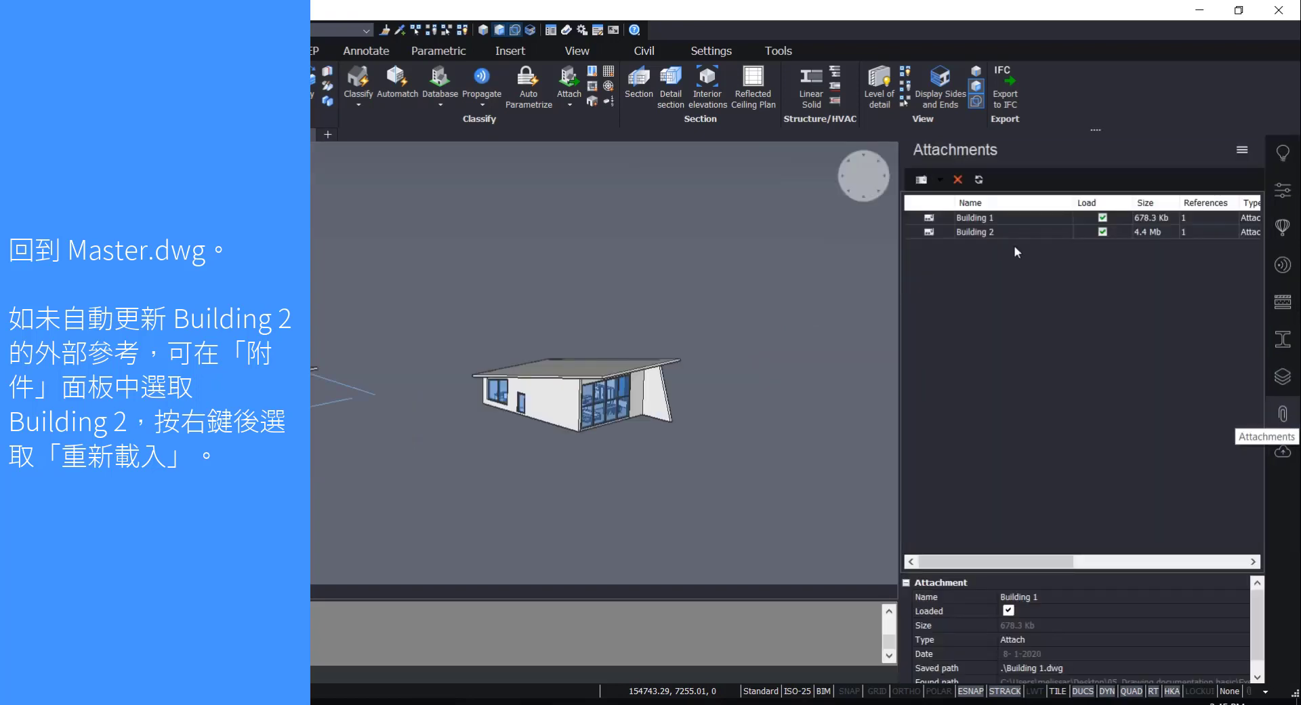
pyautogui.click(998, 233)
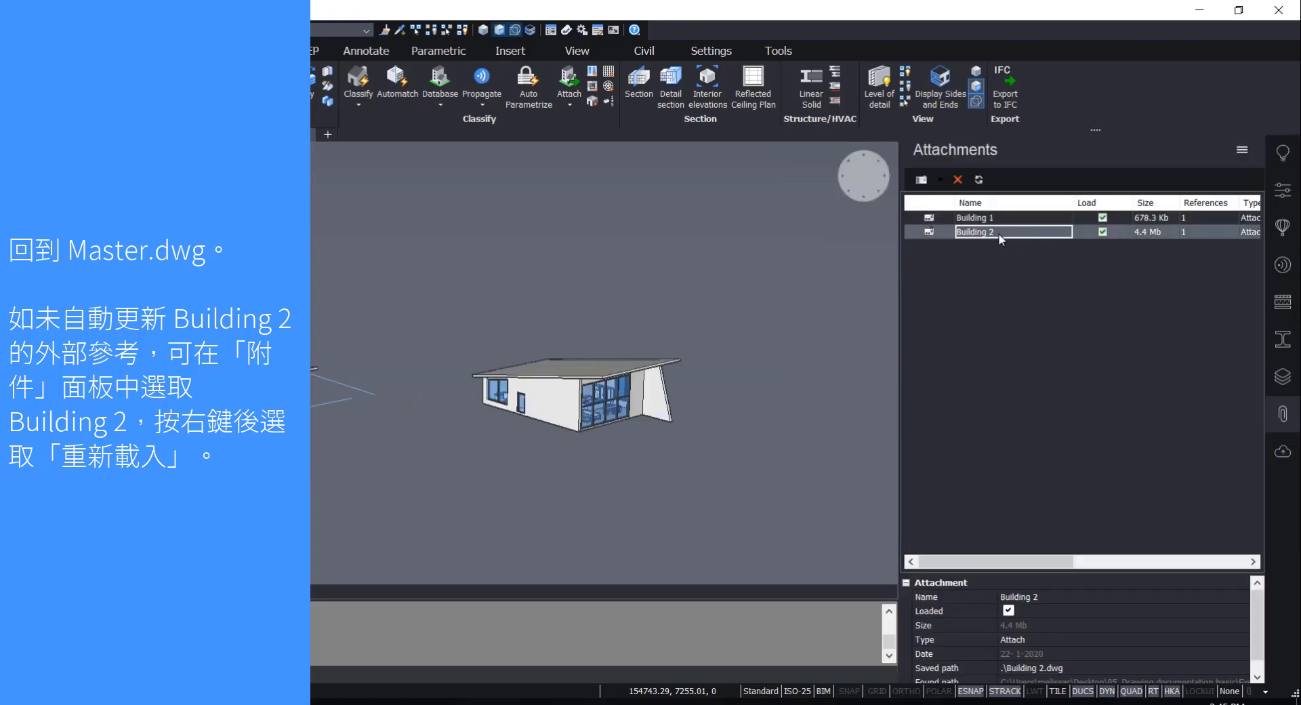
pyautogui.rightClick(1000, 237)
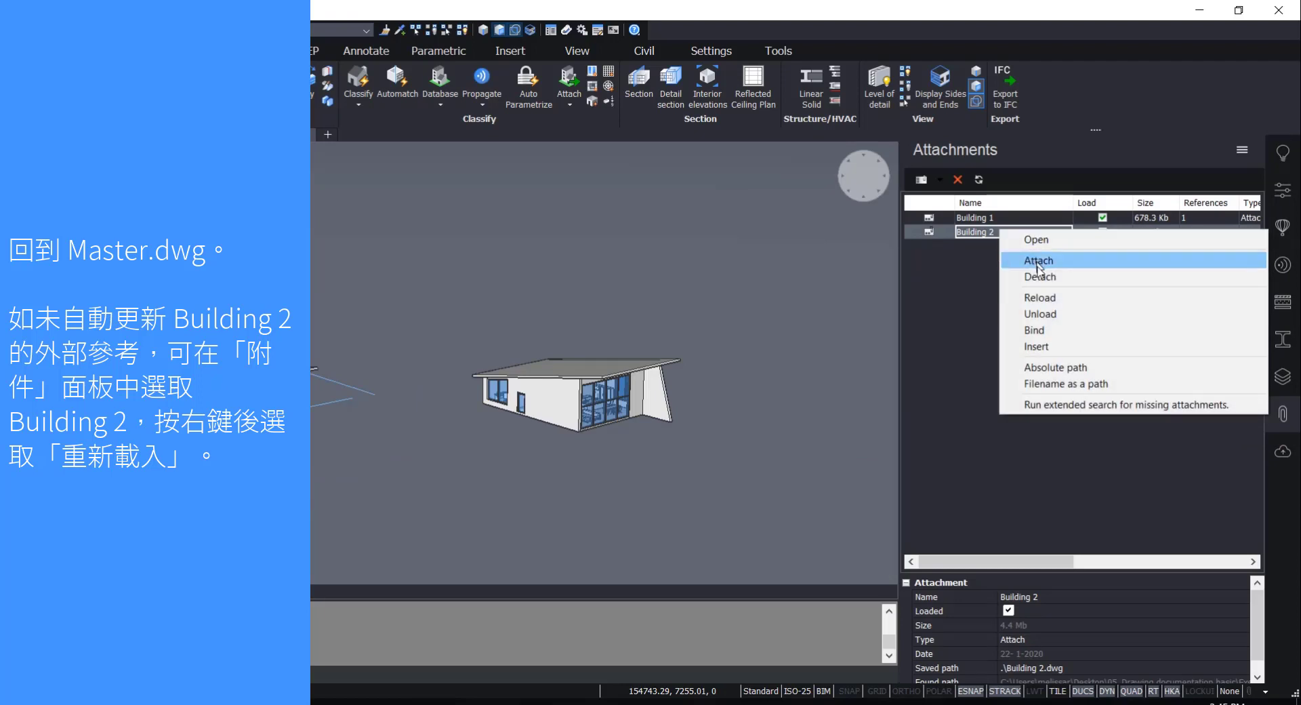
pyautogui.click(1038, 298)
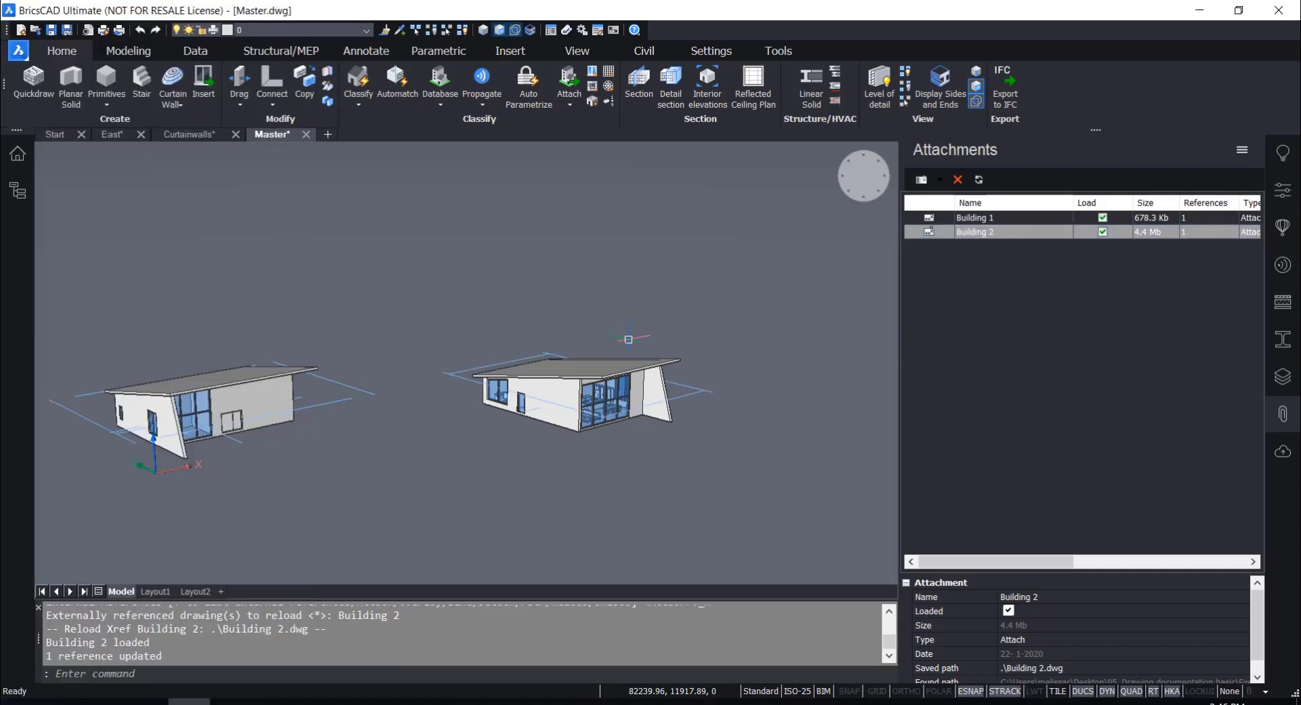
pyautogui.click(1282, 413)
# Check both buildings' section lines in the Master model and start creating a BIM project from the Exercise folder
pyautogui.scroll(5, 979, 406)
pyautogui.scroll(-6, 1064, 407)
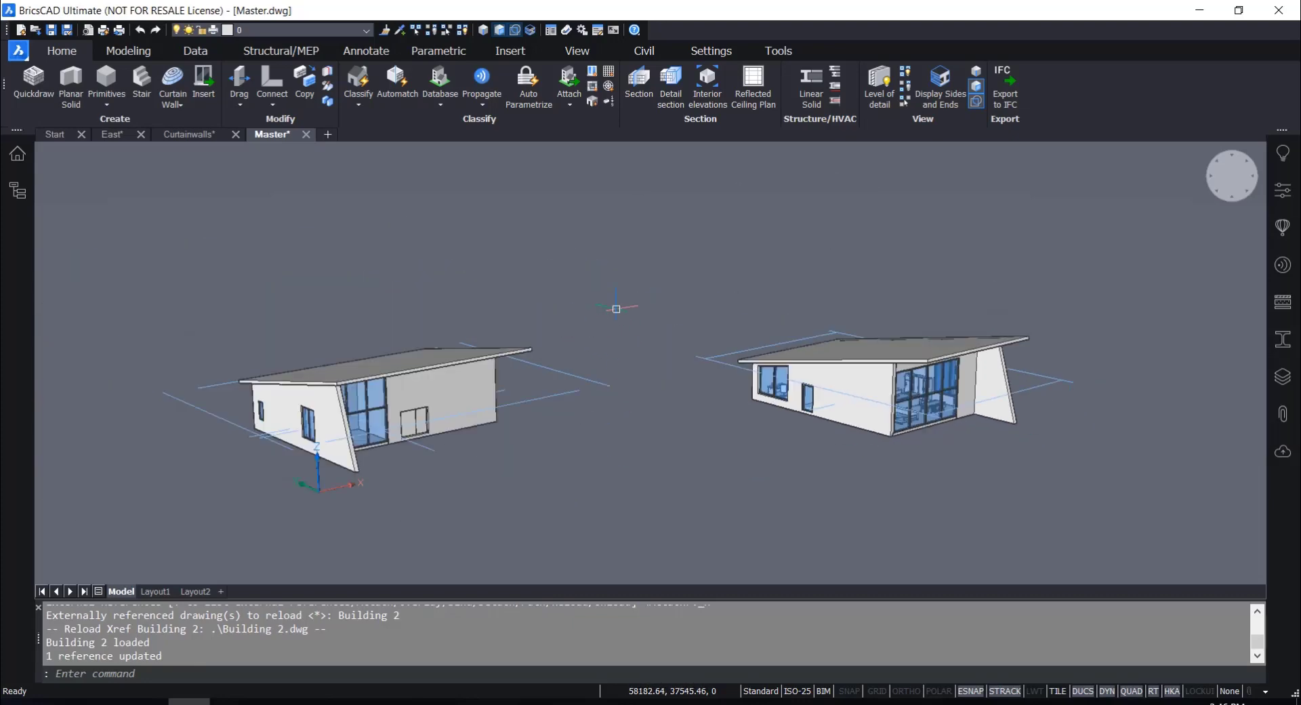
pyautogui.scroll(4, 1055, 361)
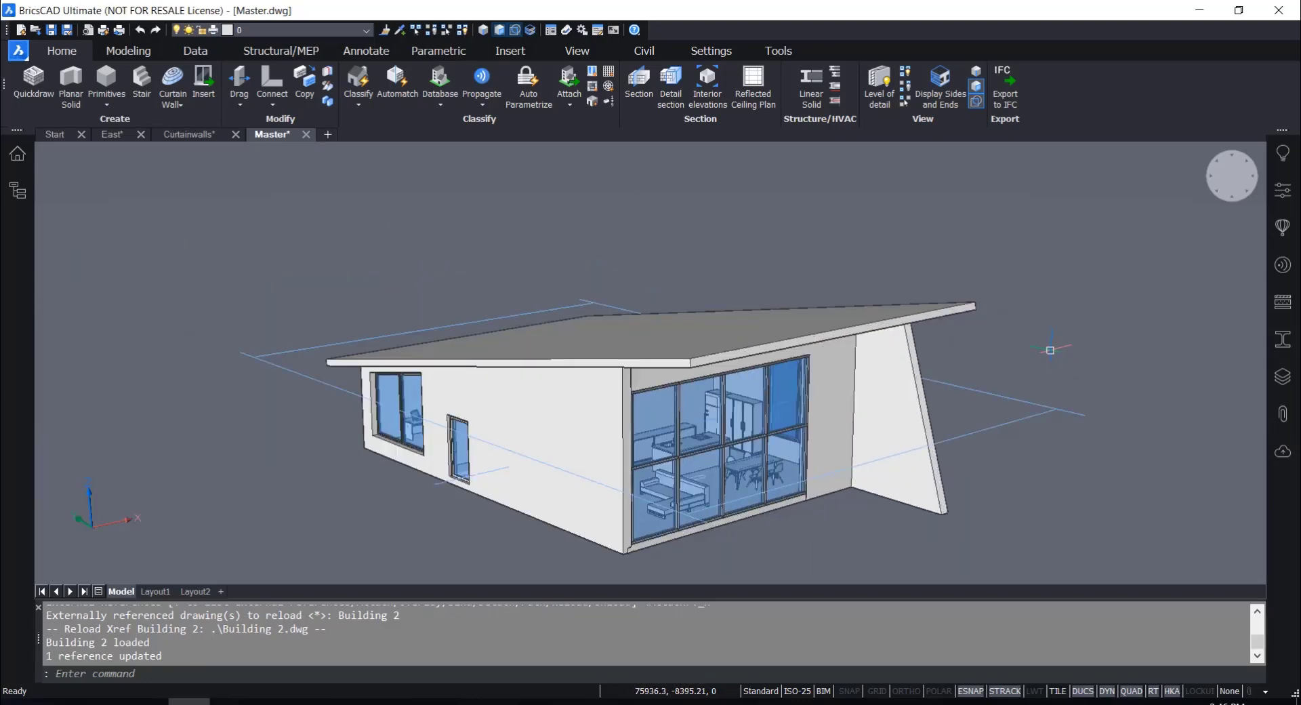
pyautogui.scroll(-2, 1050, 349)
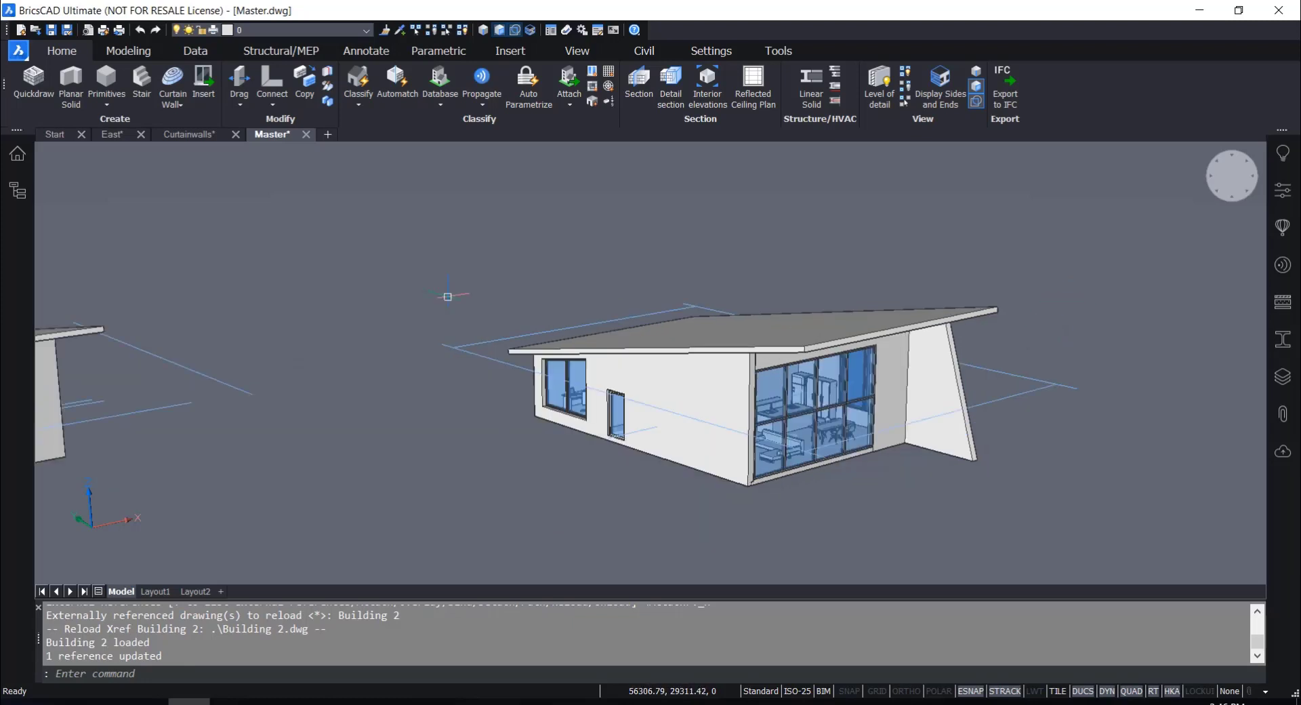
pyautogui.click(15, 155)
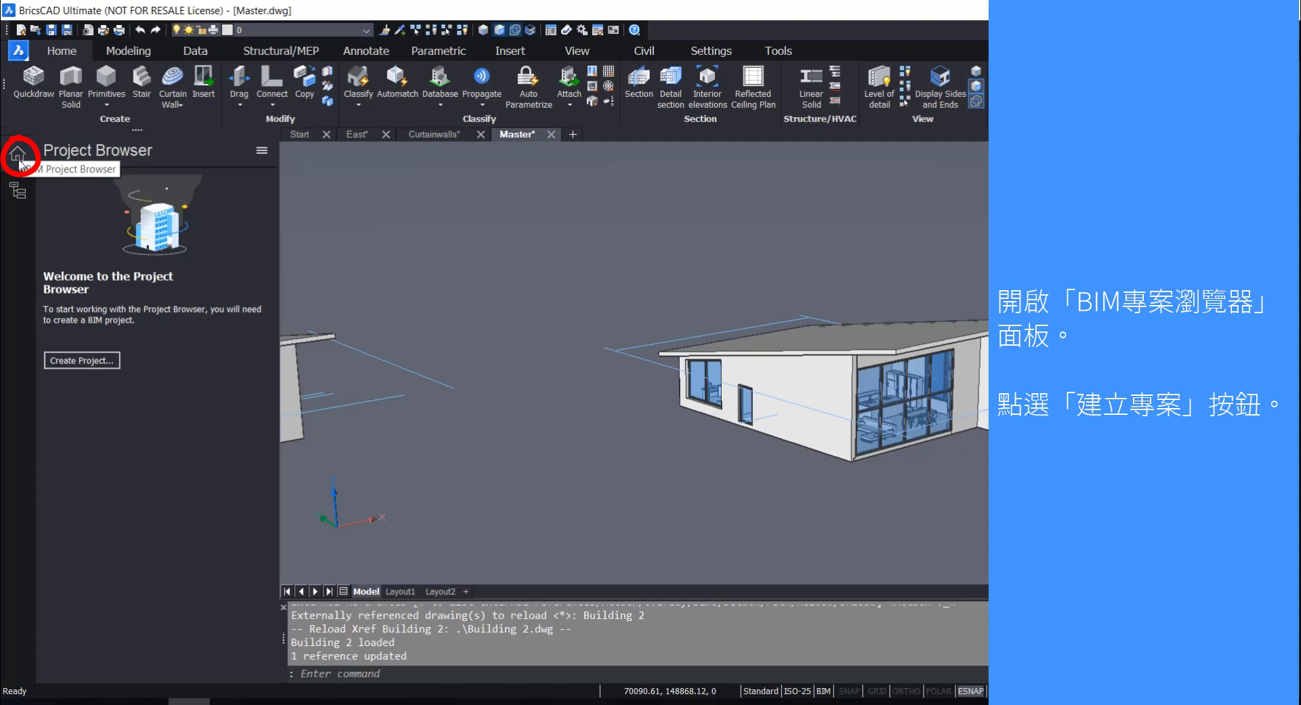
pyautogui.click(80, 363)
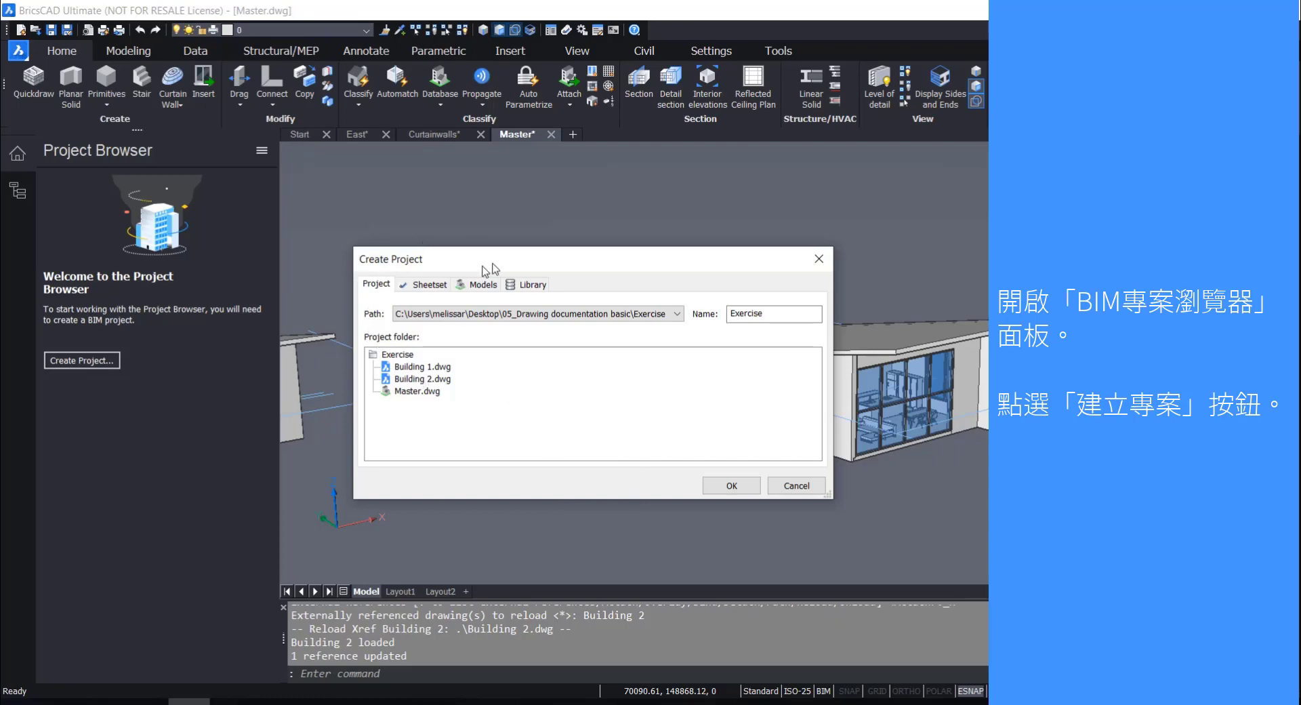
pyautogui.moveTo(493, 267); pyautogui.dragTo(537, 244)
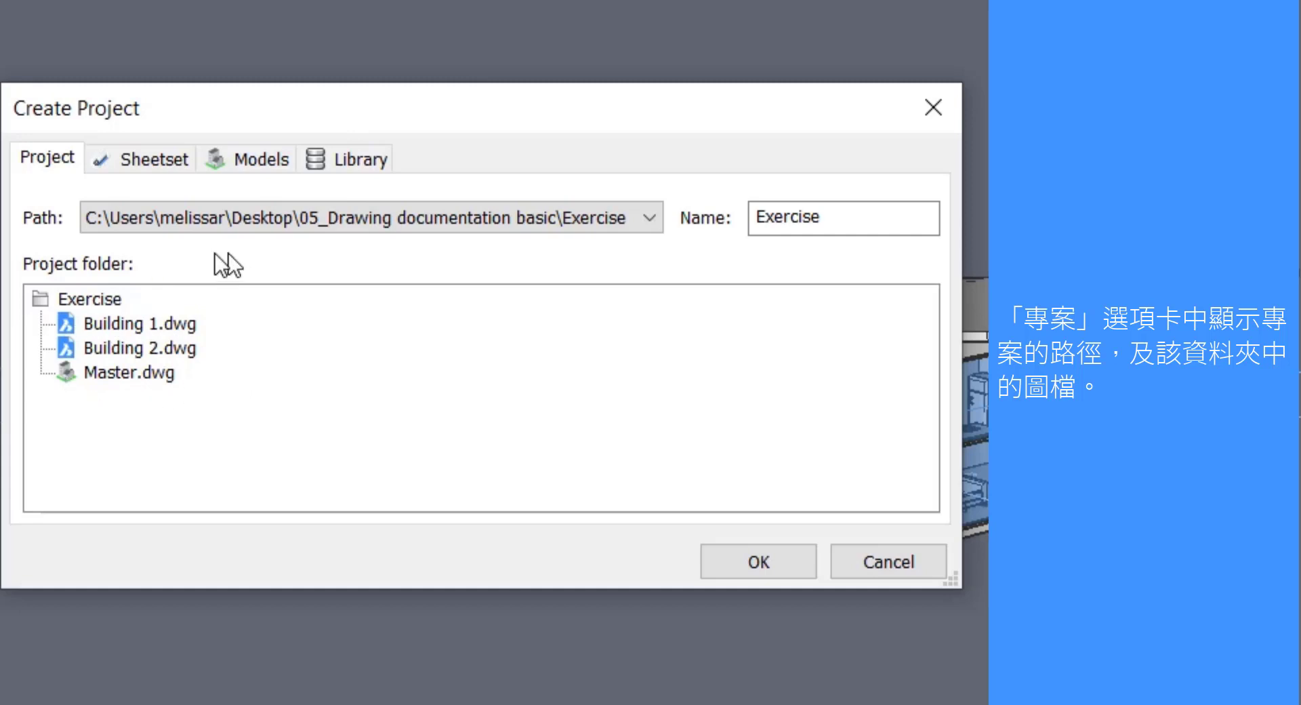
# Keep project.dst as the project sheetset and include Building 2.dwg alongside Master.dwg as a model drawing
pyautogui.click(129, 159)
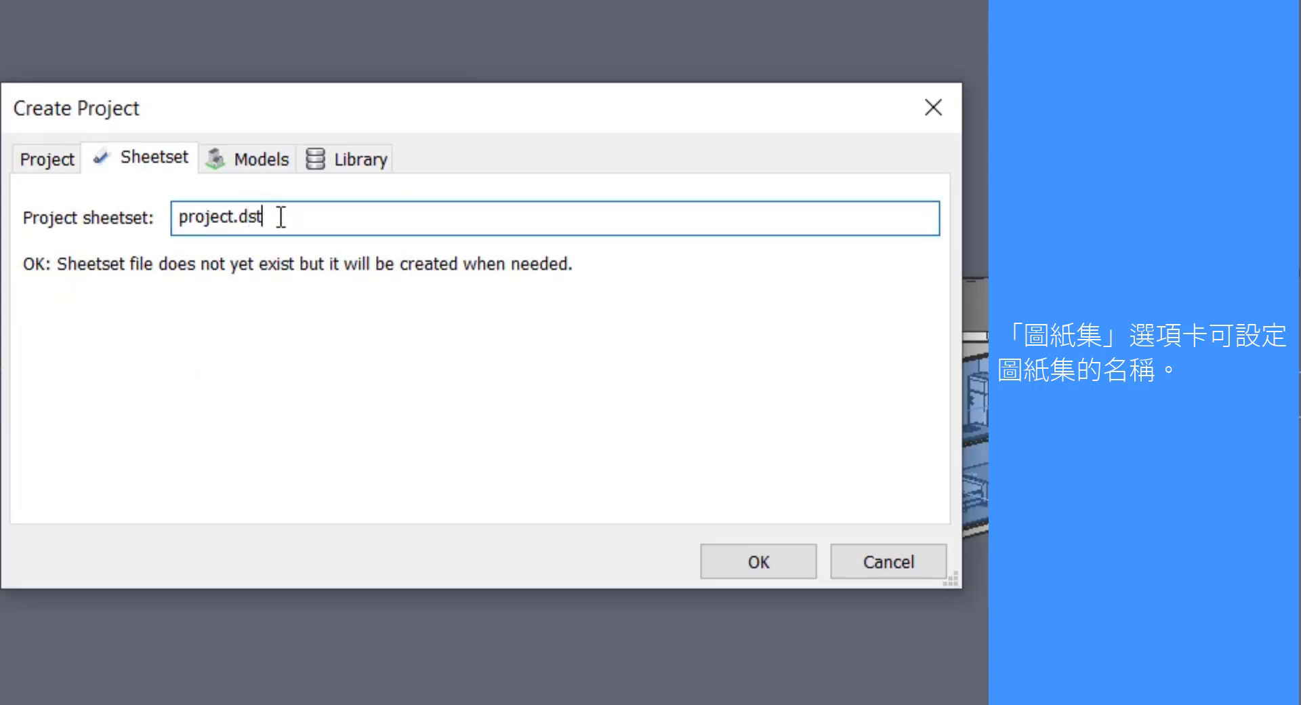
pyautogui.moveTo(214, 224); pyautogui.dragTo(168, 221)
pyautogui.click(353, 210)
pyautogui.click(244, 159)
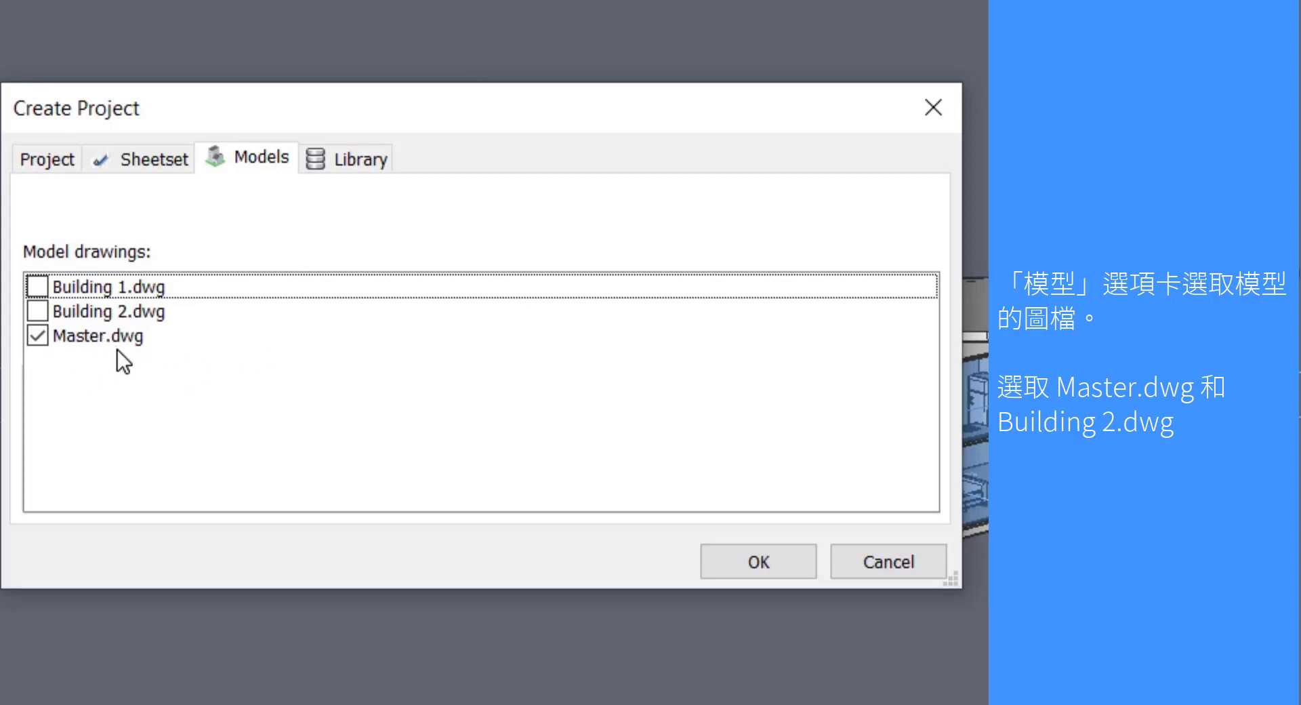
pyautogui.click(41, 309)
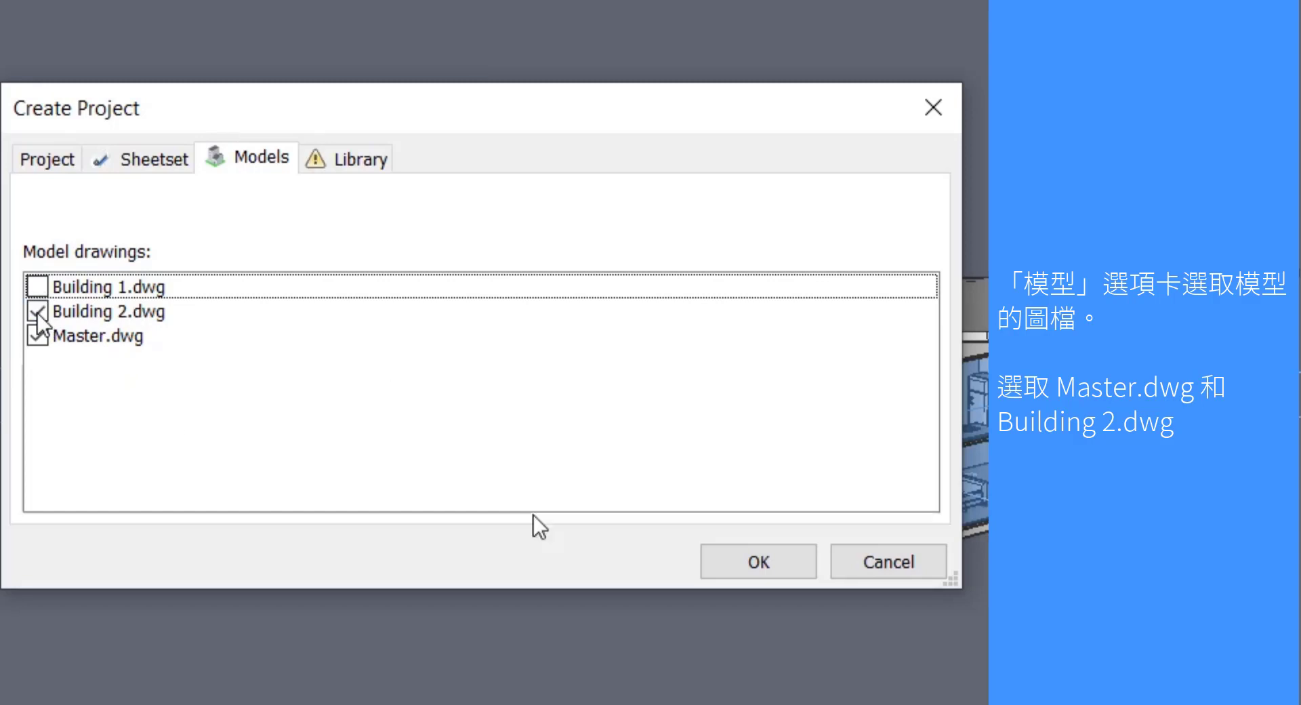
# Share the project.bsyslib library with Building 2.dwg and Master.dwg and create the Exercise project
pyautogui.click(328, 158)
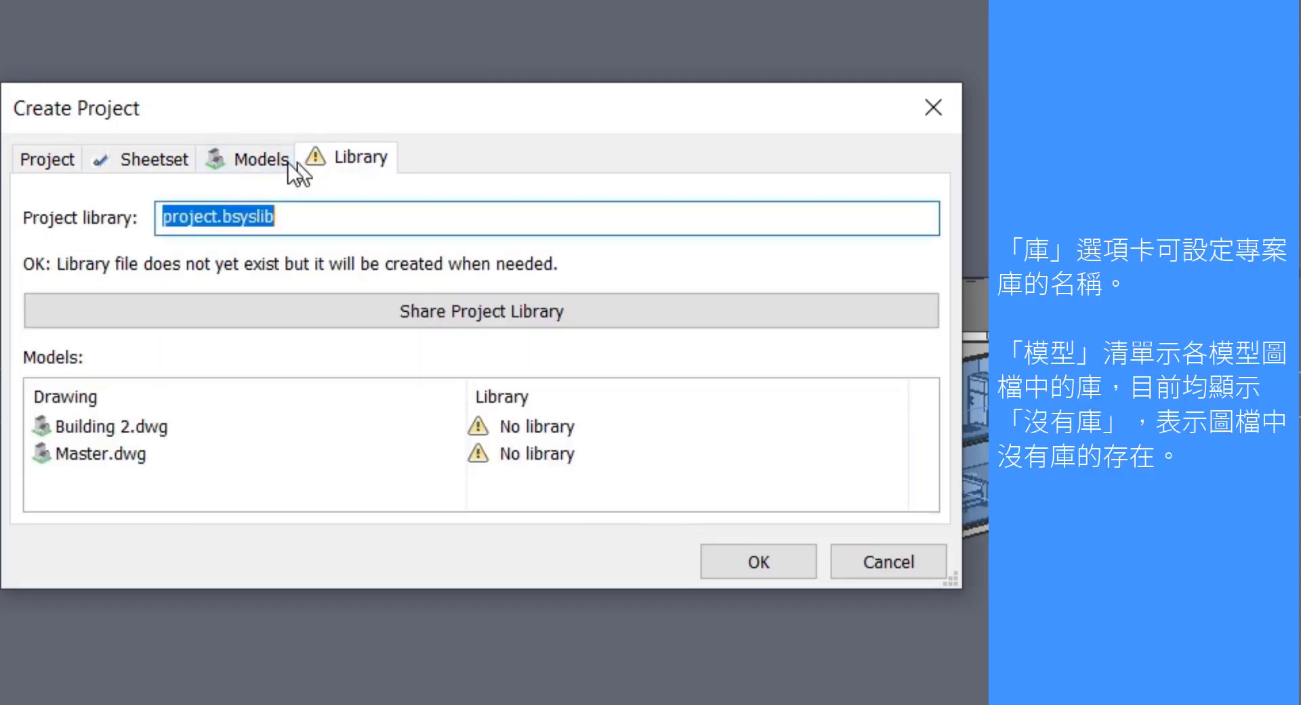
pyautogui.click(318, 215)
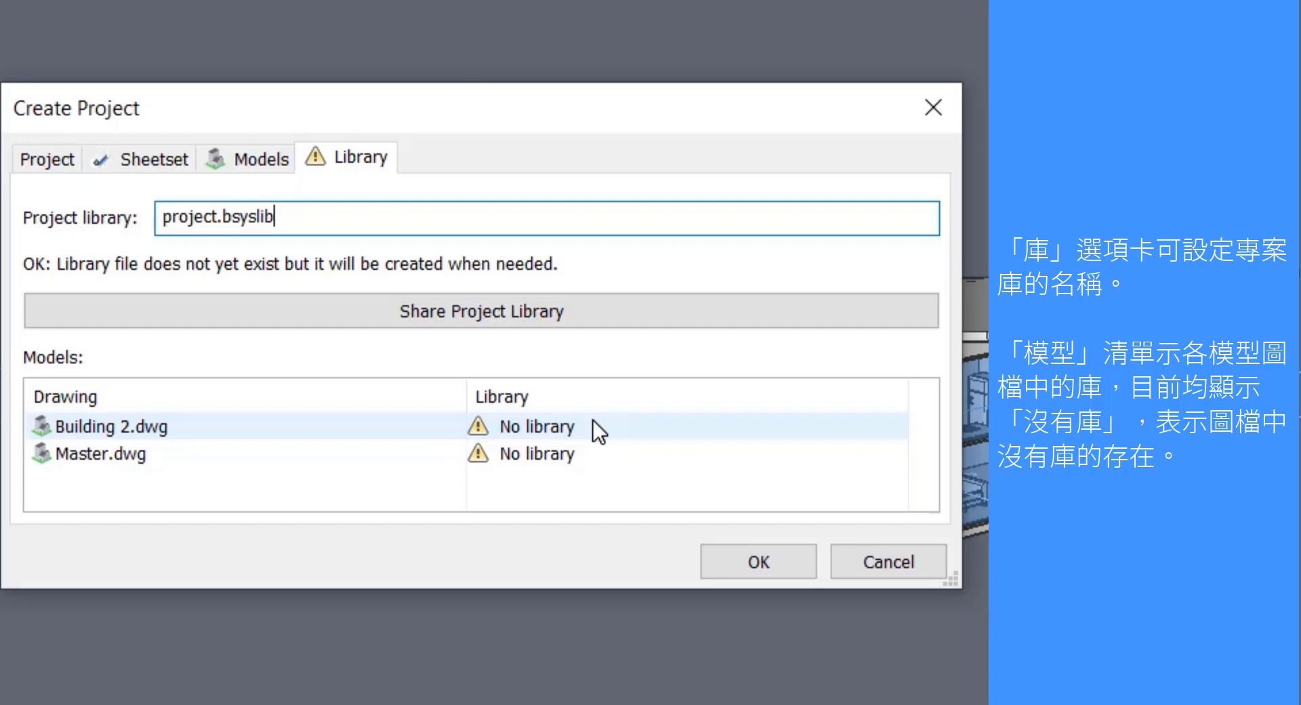
pyautogui.click(490, 320)
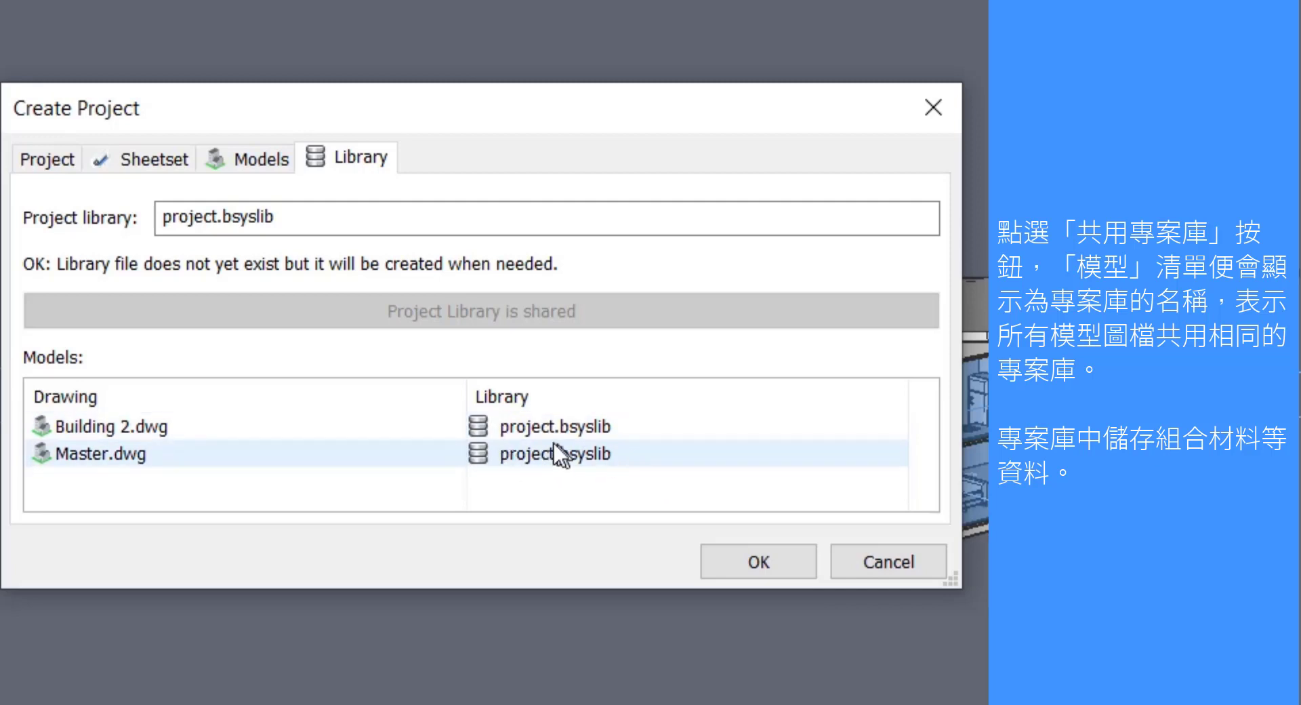
pyautogui.click(251, 436)
pyautogui.click(184, 458)
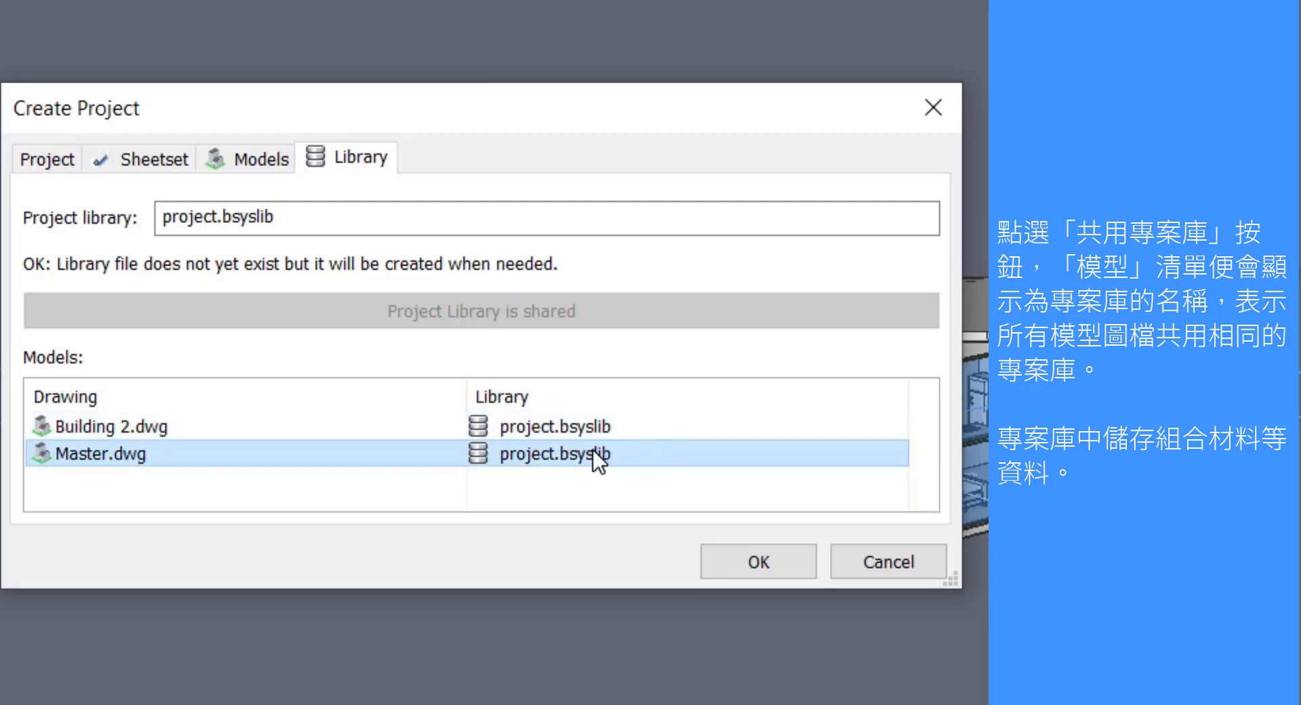
pyautogui.click(405, 212)
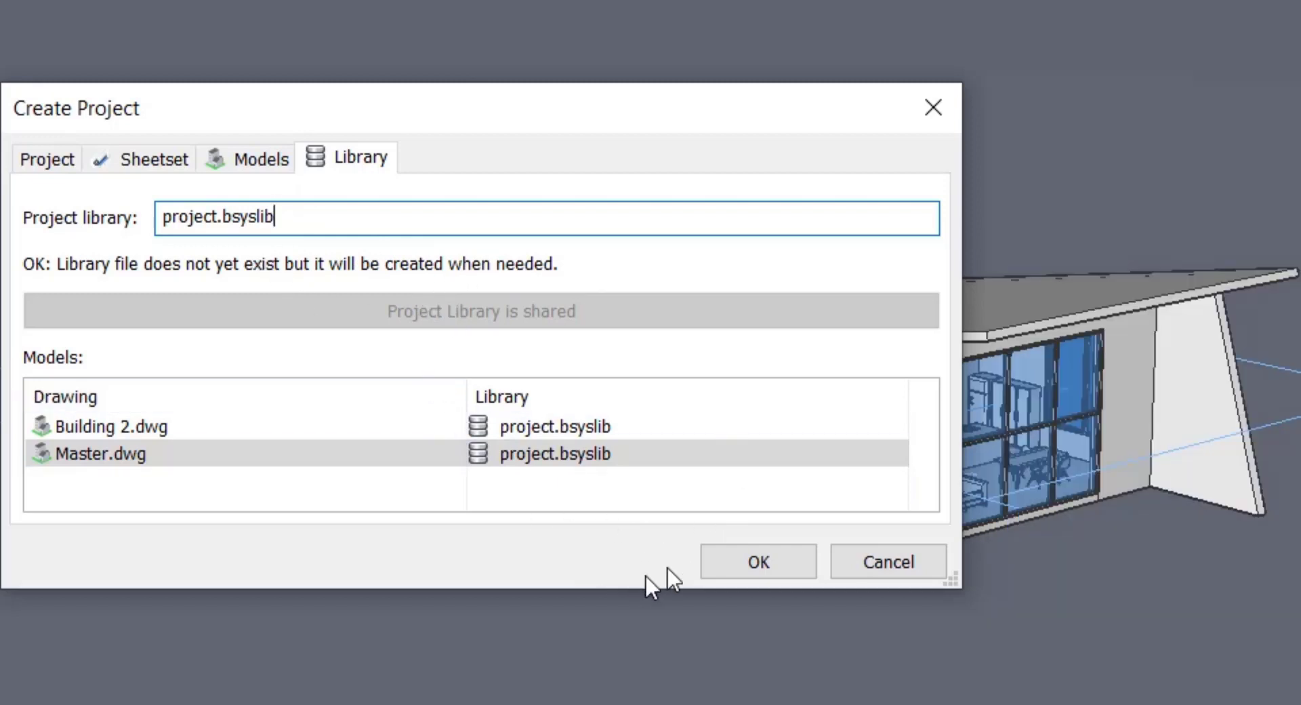
pyautogui.click(733, 571)
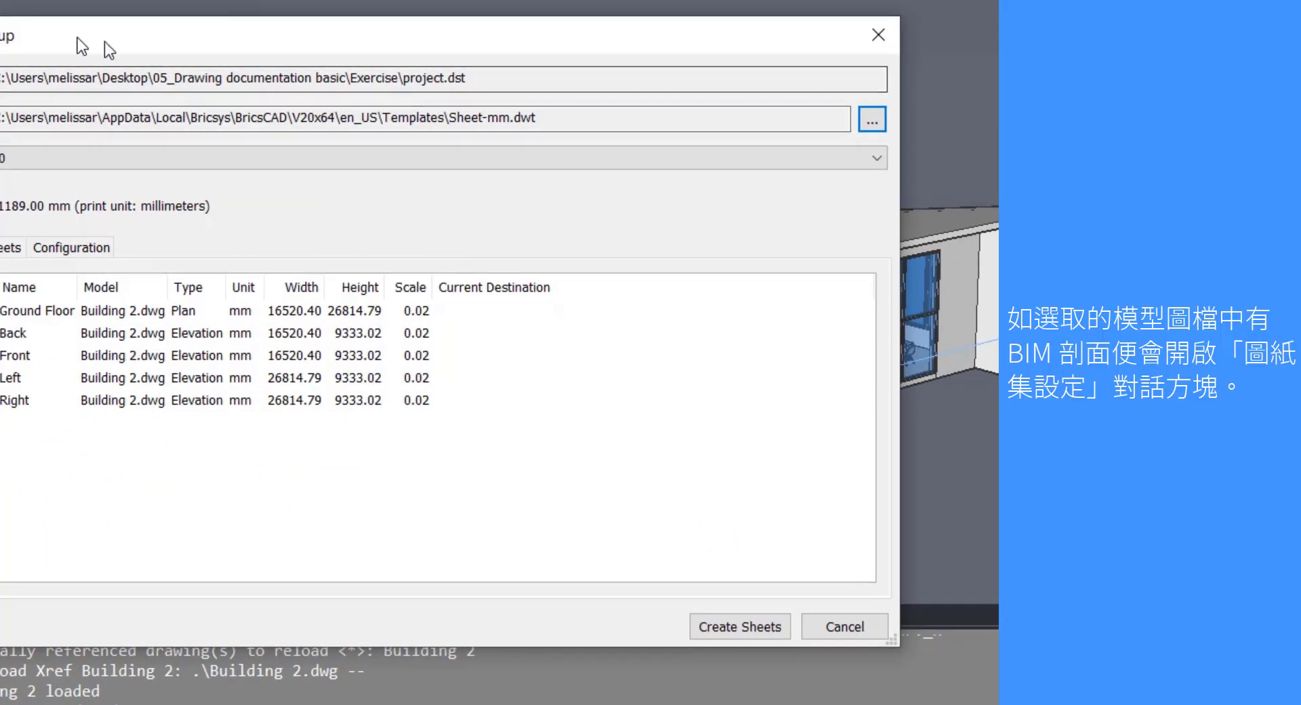
pyautogui.moveTo(105, 42); pyautogui.dragTo(177, 44)
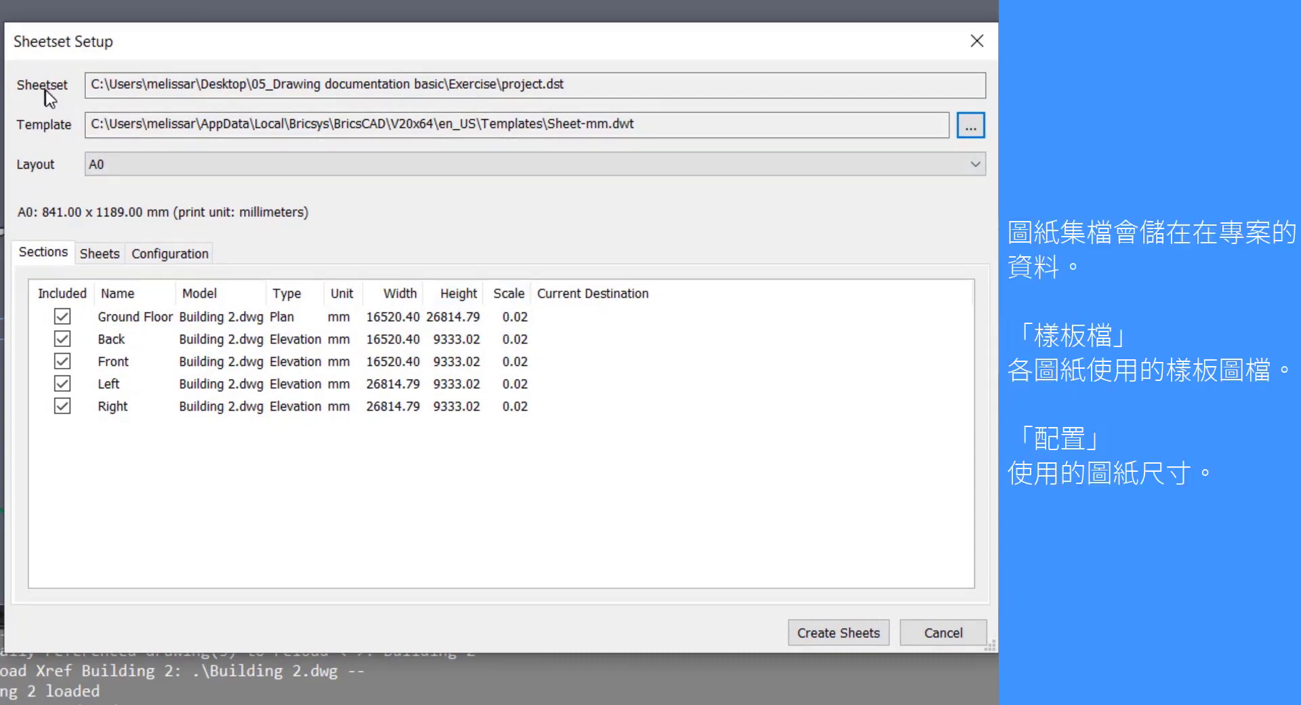
# Examine the sheetset file path in the Exercise folder and the Sheet-mm.dwt template path
pyautogui.click(706, 83)
pyautogui.hotkey('ctrl', 'Left')
pyautogui.hotkey('ctrl', 'Left')
pyautogui.hotkey('ctrl', 'Left')
pyautogui.hotkey('ctrl', 'Left')
pyautogui.hotkey('ctrl', 'Left')
pyautogui.hotkey('ctrl', 'Left')
pyautogui.hotkey('ctrl', 'Left')
pyautogui.hotkey('ctrl', 'Left')
pyautogui.hotkey('ctrl', 'Left')
pyautogui.hotkey('ctrl', 'Left')
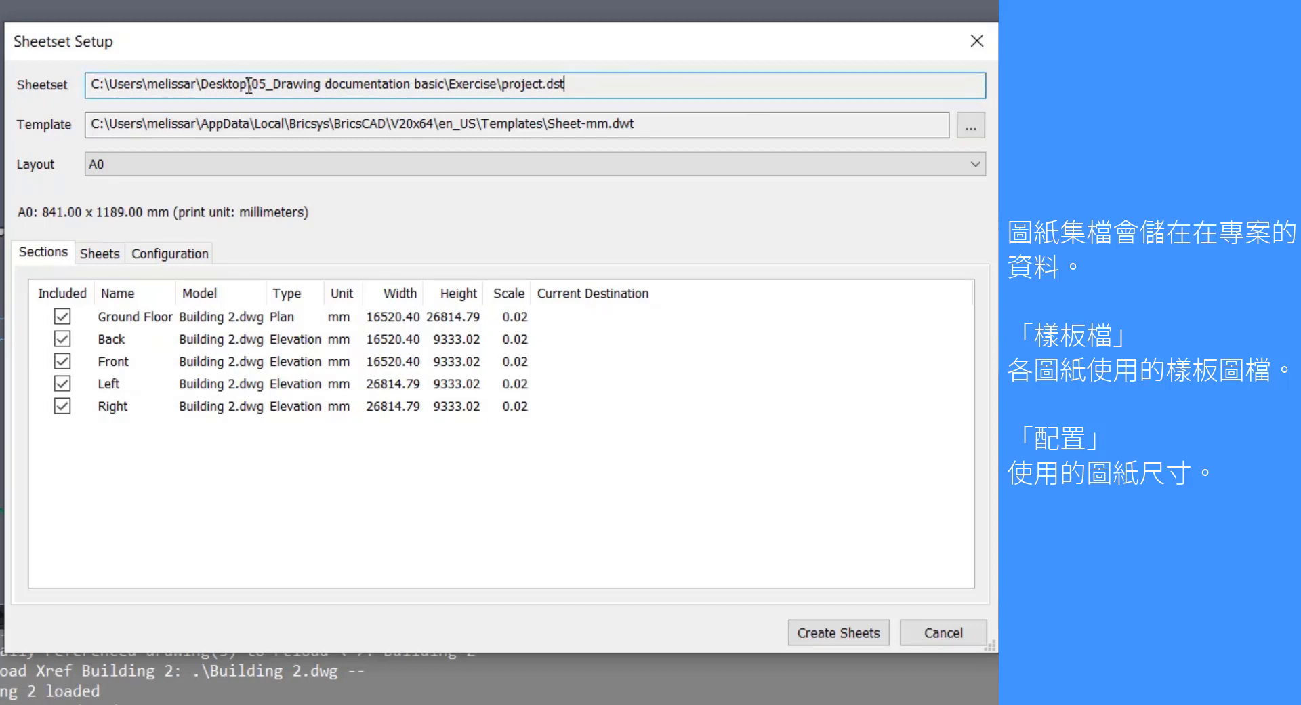
pyautogui.hotkey('shift', 'Right')
pyautogui.hotkey('shift', 'Right')
pyautogui.hotkey('shift', 'Right')
pyautogui.hotkey('shift', 'Right')
pyautogui.hotkey('shift', 'Right')
pyautogui.hotkey('shift', 'Right')
pyautogui.hotkey('shift', 'Right')
pyautogui.hotkey('shift', 'Right')
pyautogui.hotkey('shift', 'Right')
pyautogui.hotkey('shift', 'Right')
pyautogui.hotkey('shift', 'Right')
pyautogui.hotkey('shift', 'Right')
pyautogui.hotkey('shift', 'Right')
pyautogui.hotkey('shift', 'Right')
pyautogui.hotkey('shift', 'Right')
pyautogui.hotkey('shift', 'Right')
pyautogui.hotkey('shift', 'Right')
pyautogui.hotkey('shift', 'Right')
pyautogui.hotkey('shift', 'Right')
pyautogui.hotkey('shift', 'Right')
pyautogui.click(628, 84)
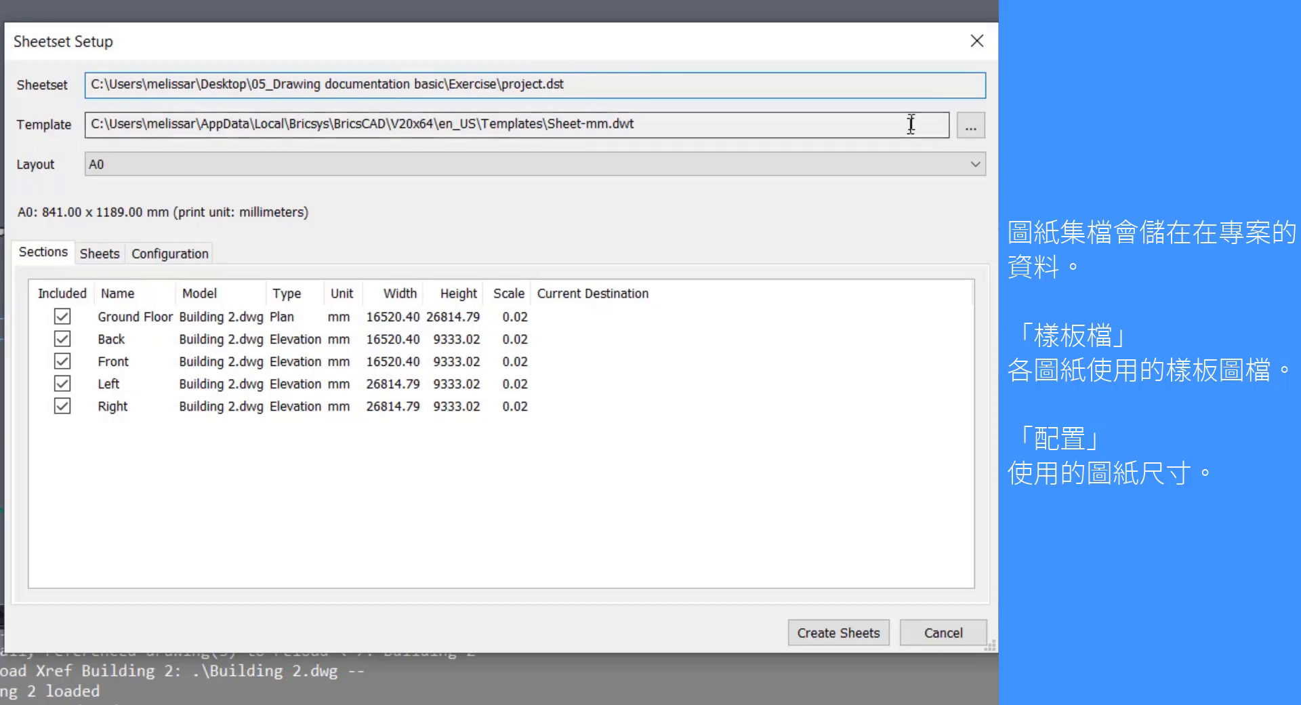
pyautogui.click(725, 121)
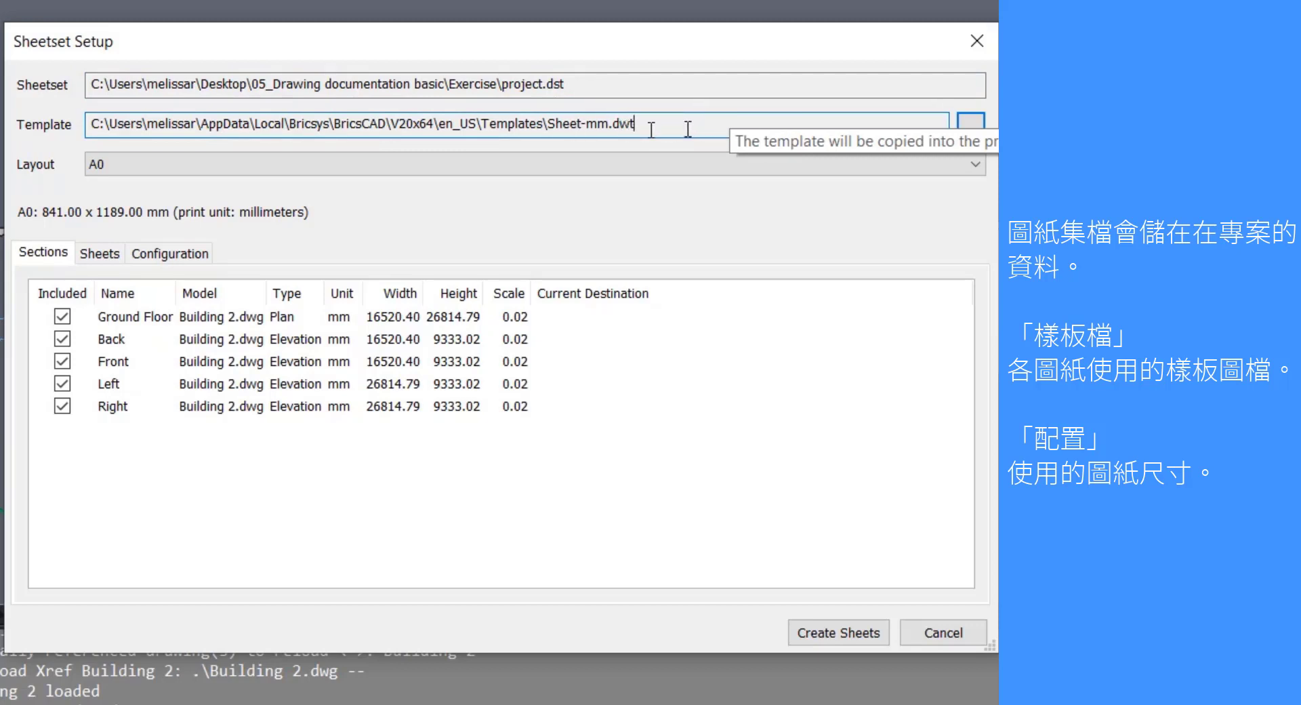
pyautogui.click(970, 130)
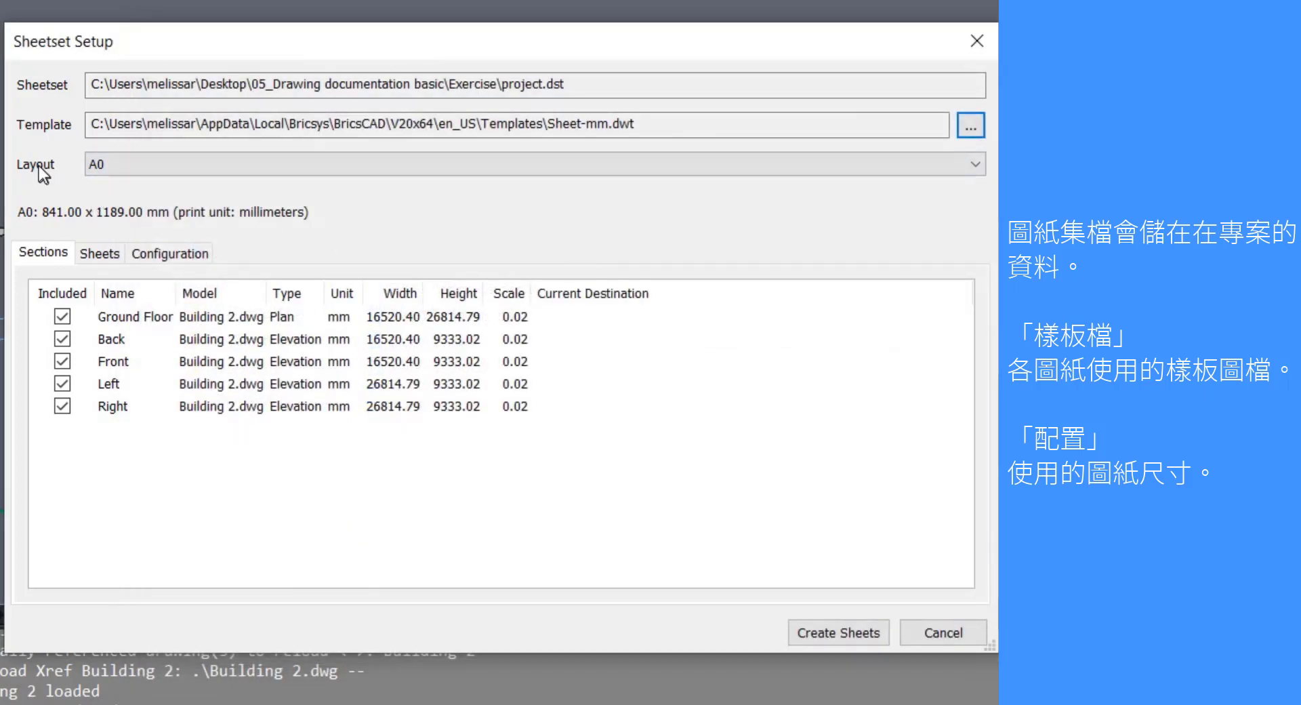
# Check the available sheet layouts and keep A0 as the sheet size
pyautogui.click(113, 170)
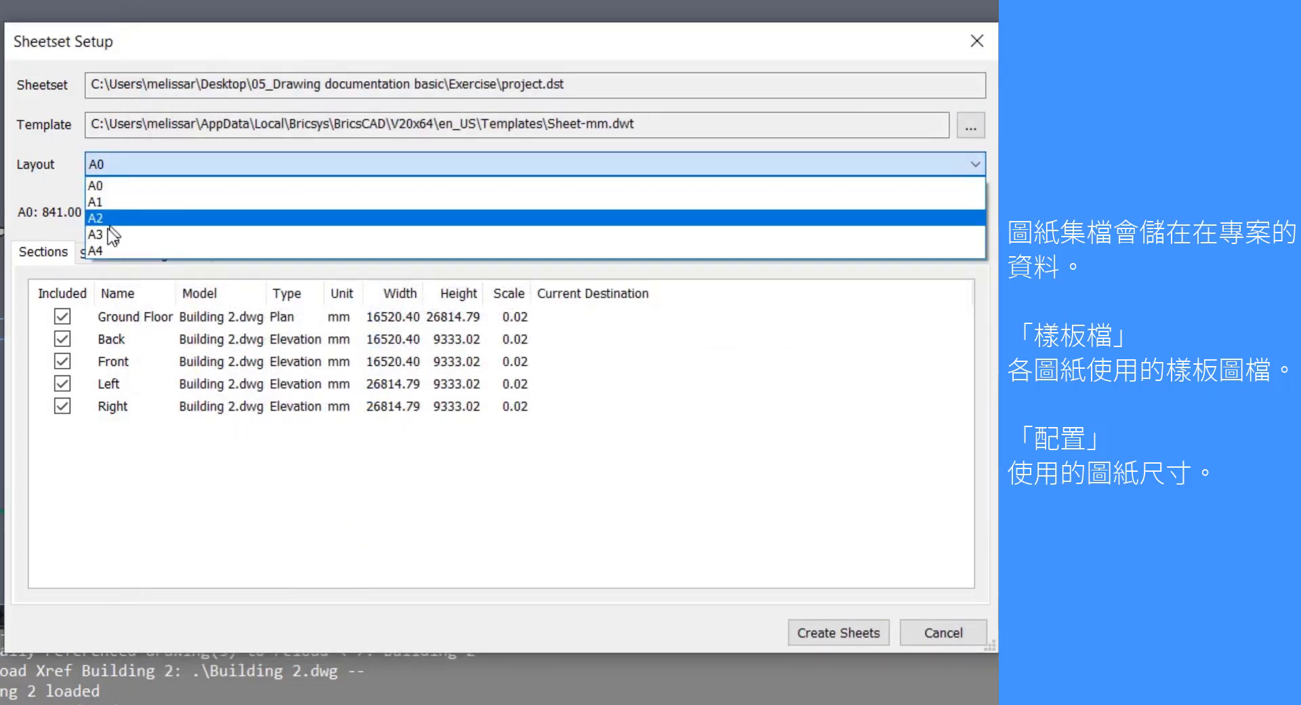
pyautogui.click(52, 167)
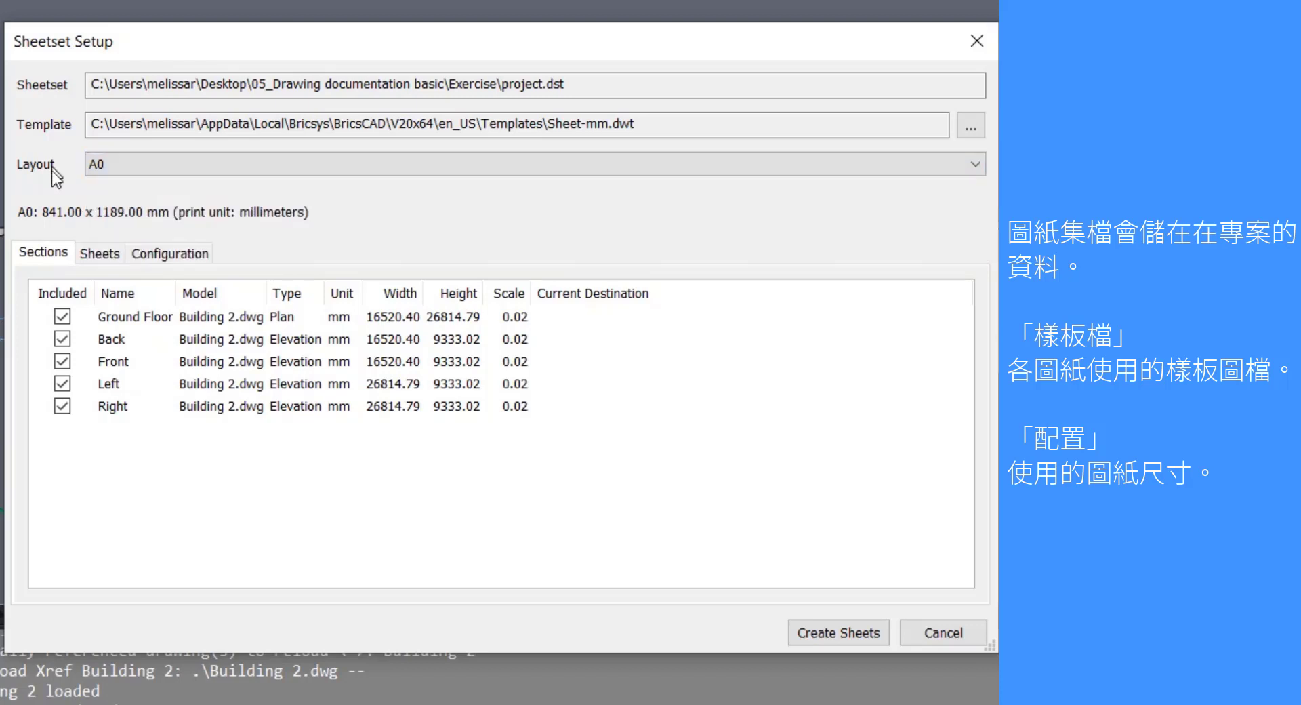
pyautogui.click(129, 168)
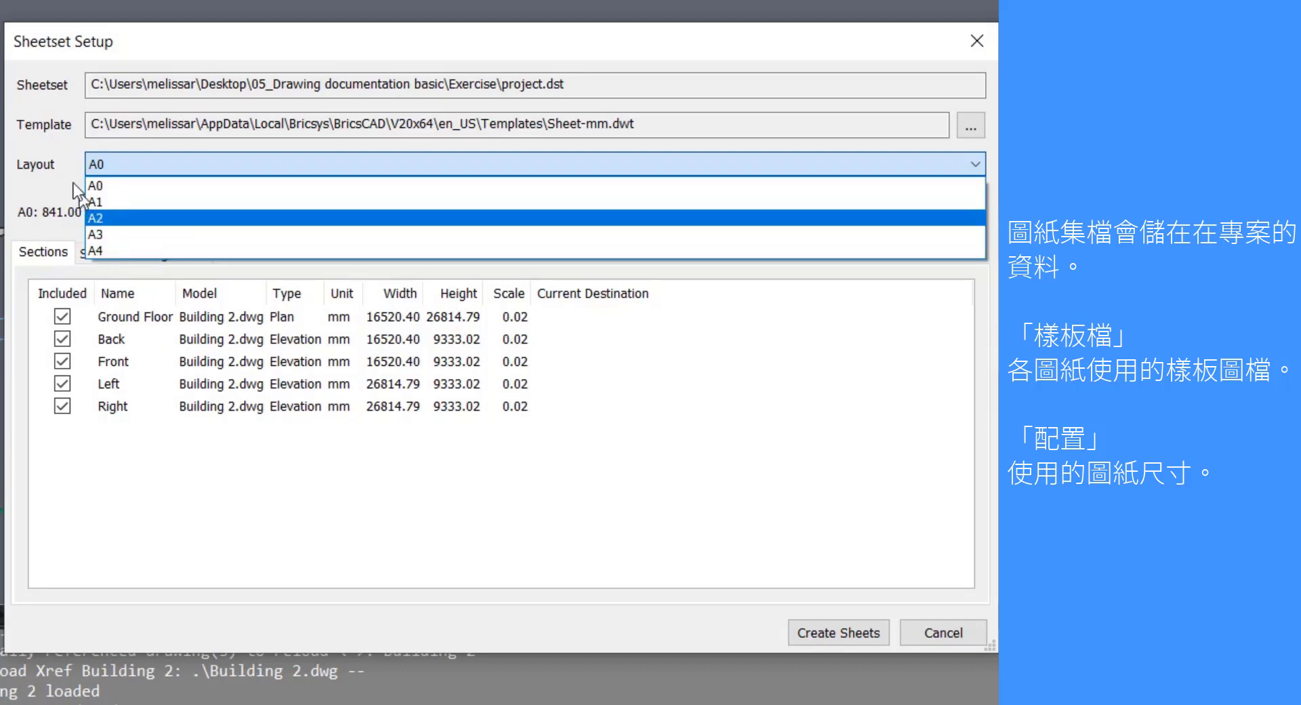
pyautogui.click(91, 185)
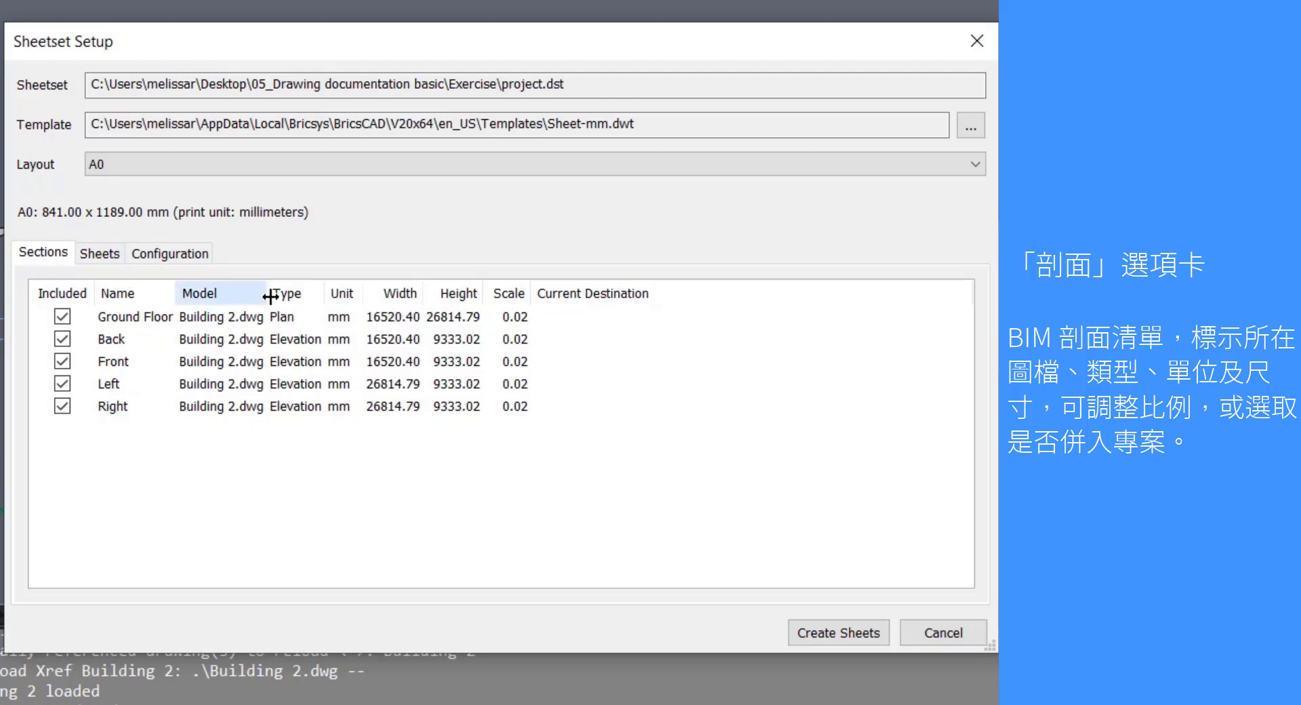
# Widen the name, model and type columns of the sections list and review the Building 2.dwg sections
pyautogui.moveTo(267, 293); pyautogui.dragTo(317, 298)
pyautogui.moveTo(177, 293); pyautogui.dragTo(200, 293)
pyautogui.moveTo(252, 329); pyautogui.dragTo(237, 406)
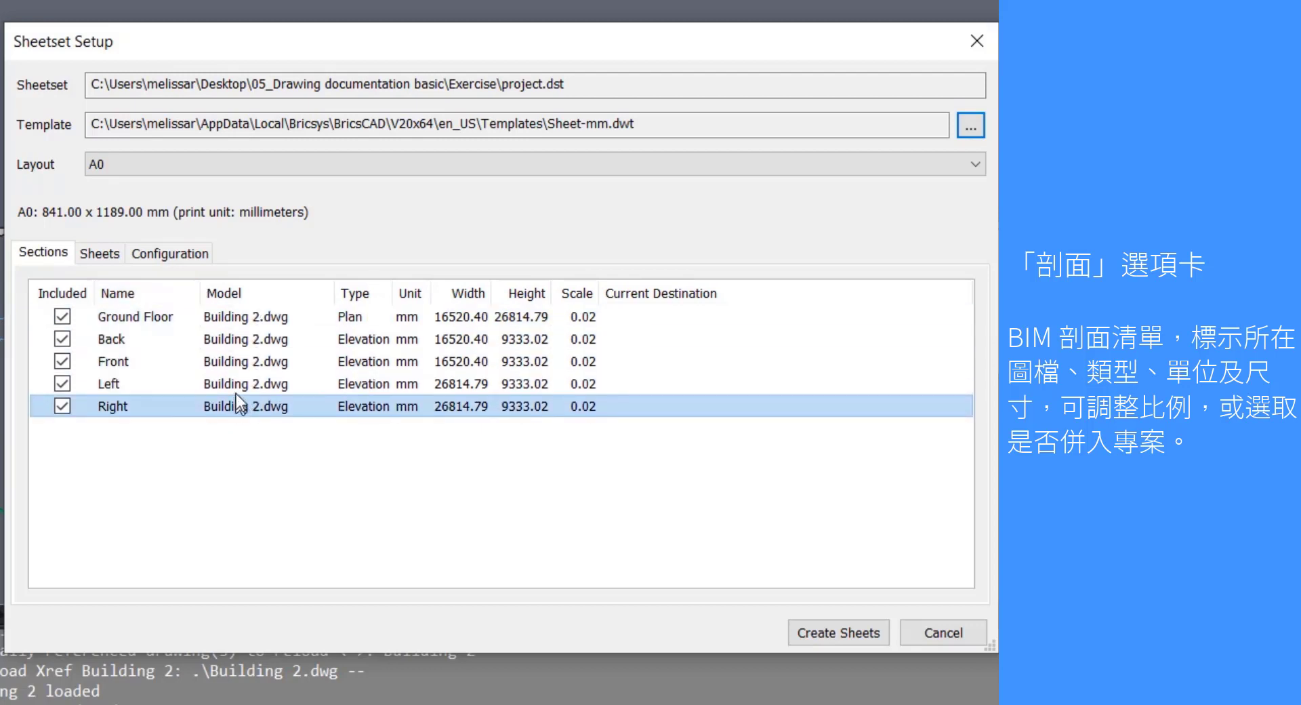
pyautogui.click(251, 338)
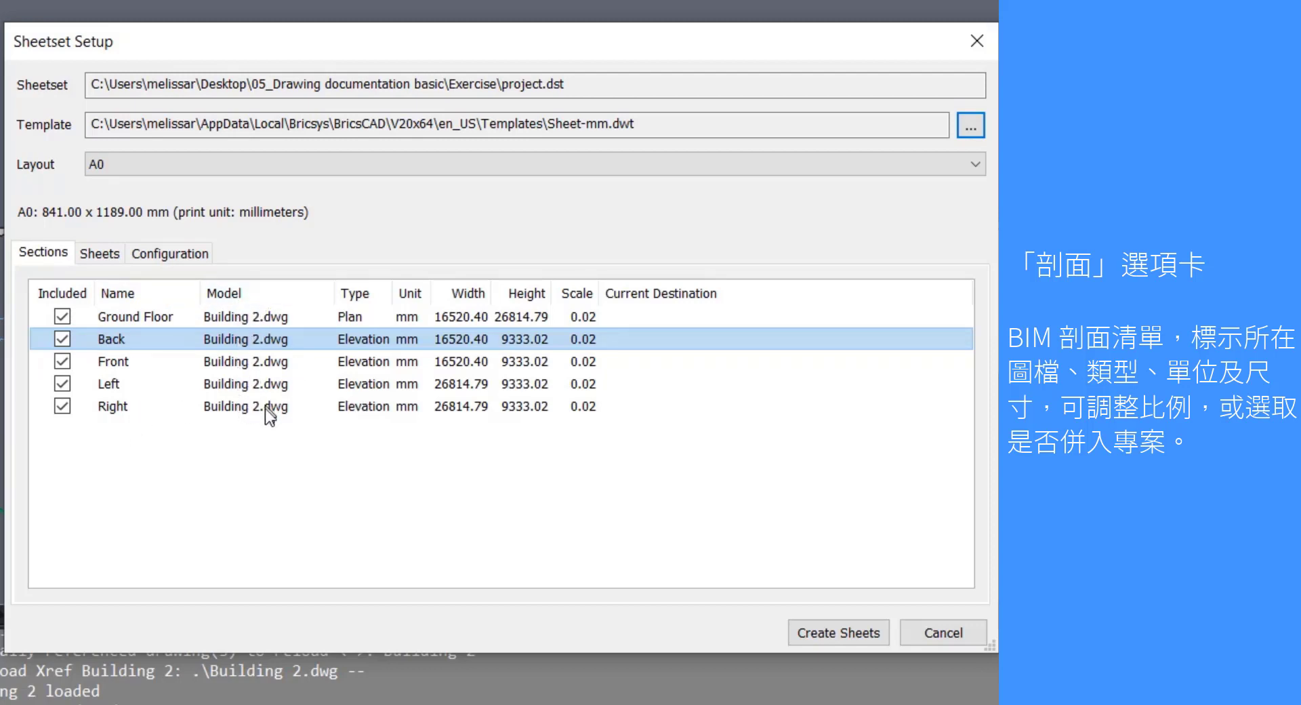
pyautogui.moveTo(392, 291); pyautogui.dragTo(415, 293)
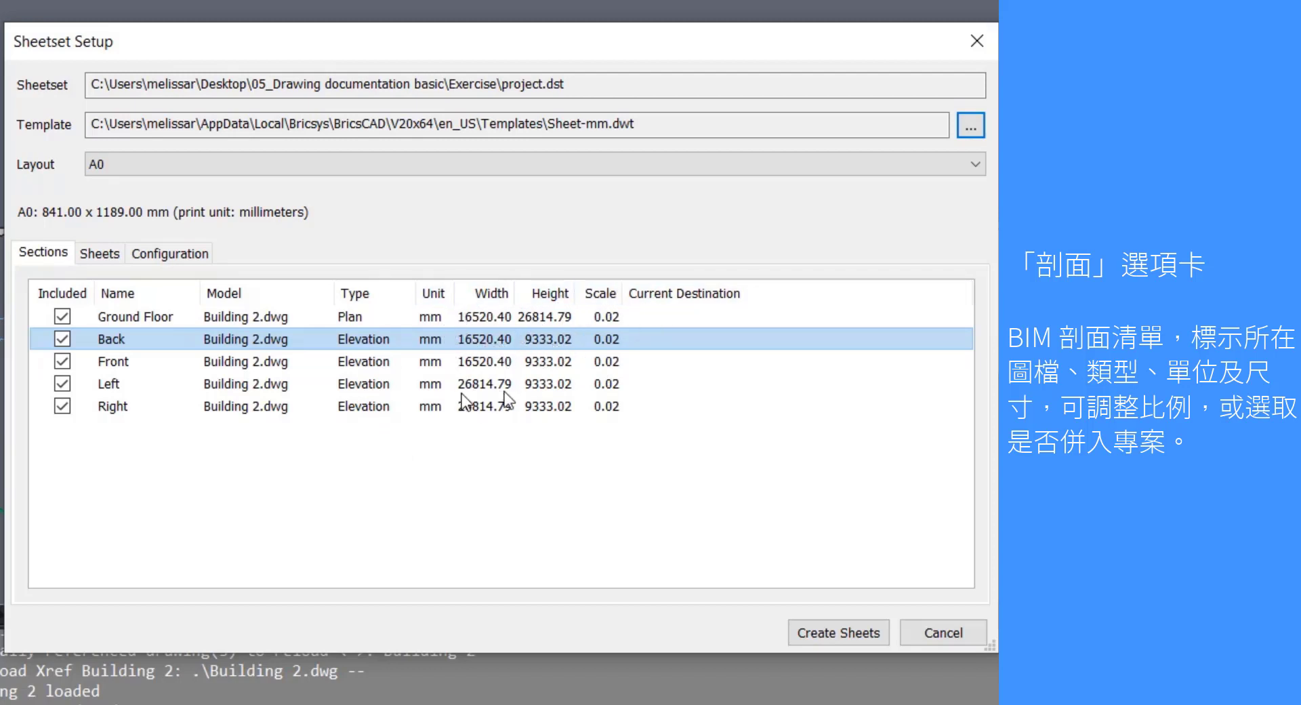
pyautogui.click(601, 319)
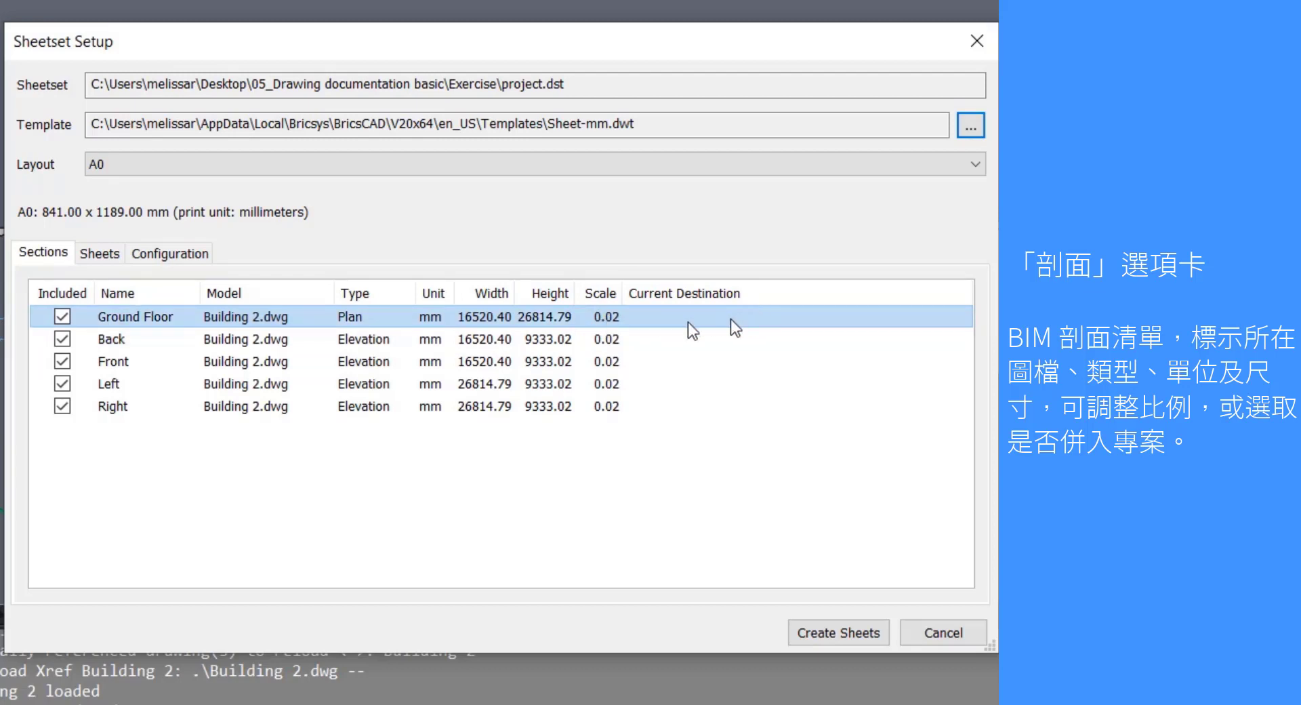
# Compare how the plan and elevation views are arranged on sheets A-100 and A-300 with the sections' types
pyautogui.click(115, 254)
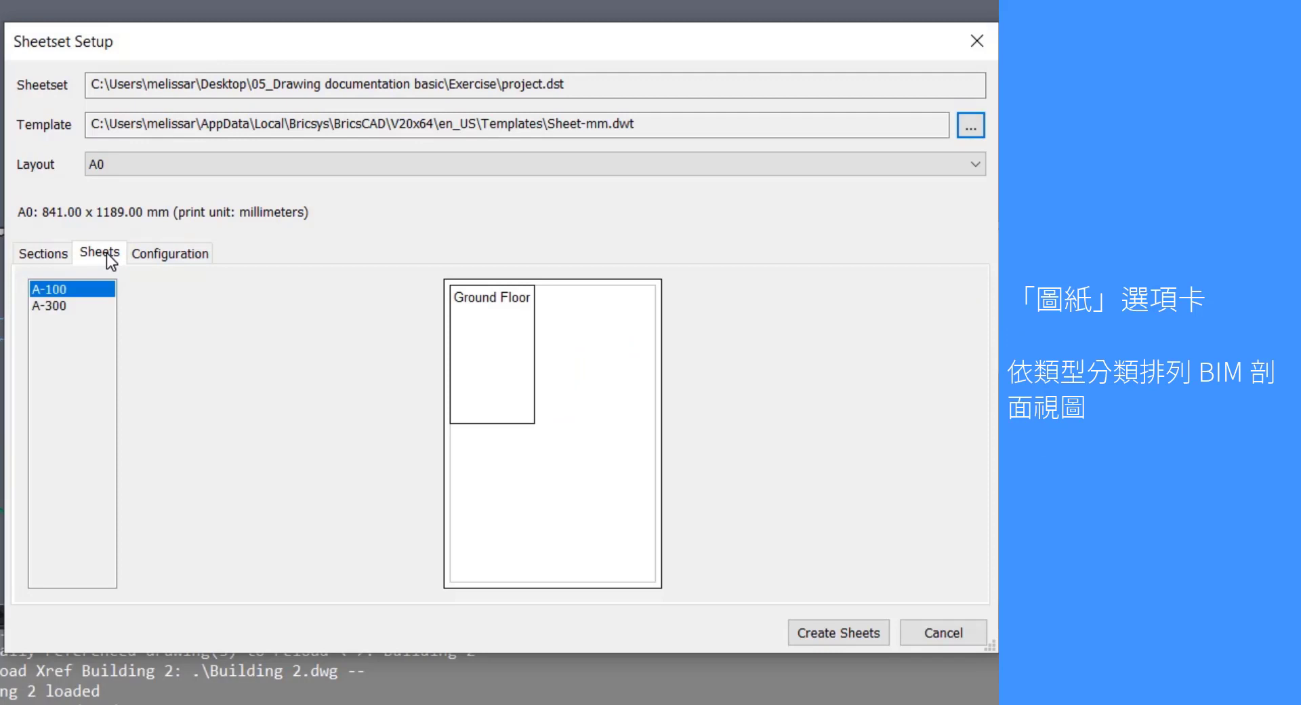
pyautogui.click(55, 310)
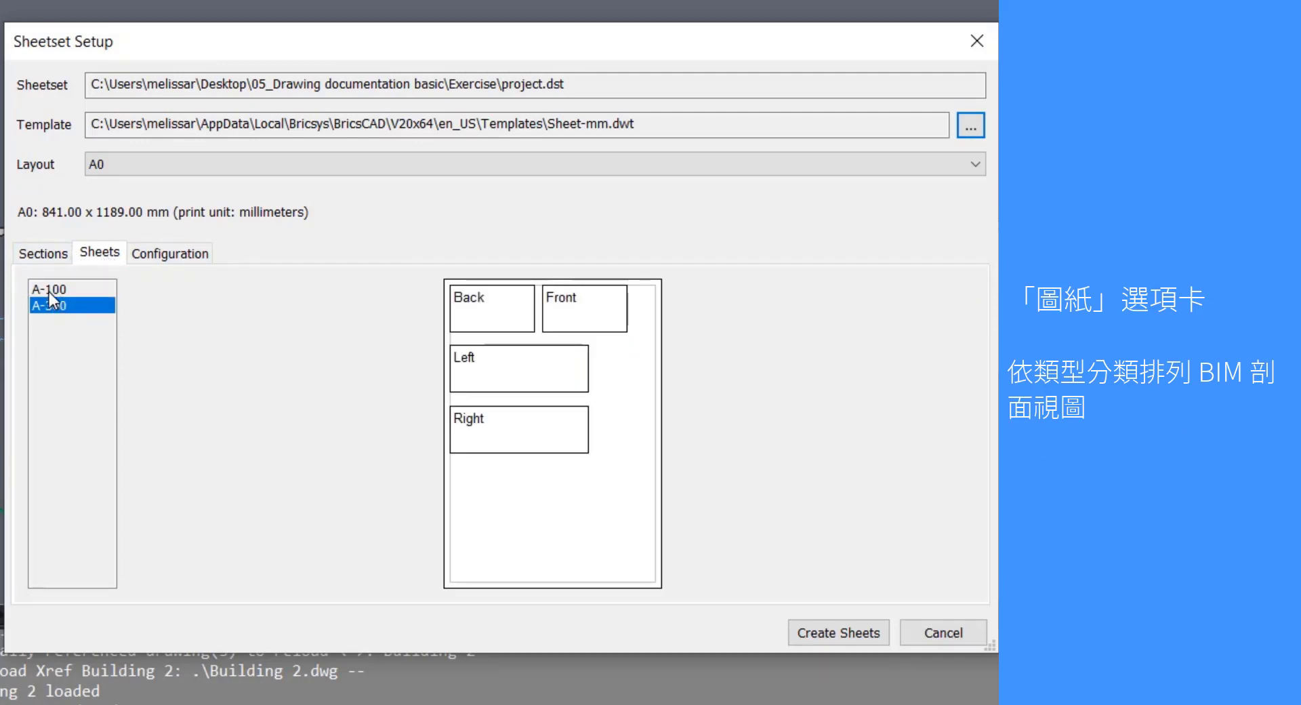
pyautogui.click(49, 291)
pyautogui.click(51, 301)
pyautogui.click(49, 293)
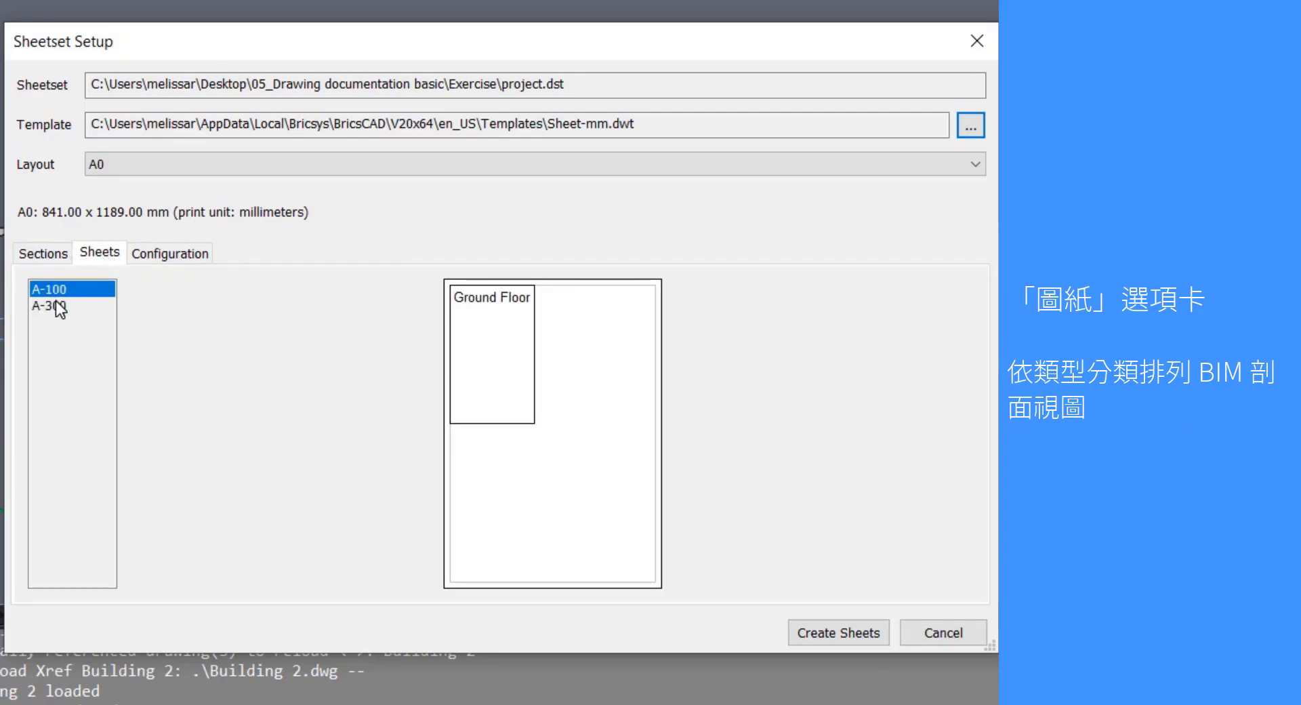
pyautogui.click(55, 309)
pyautogui.click(62, 290)
pyautogui.click(46, 256)
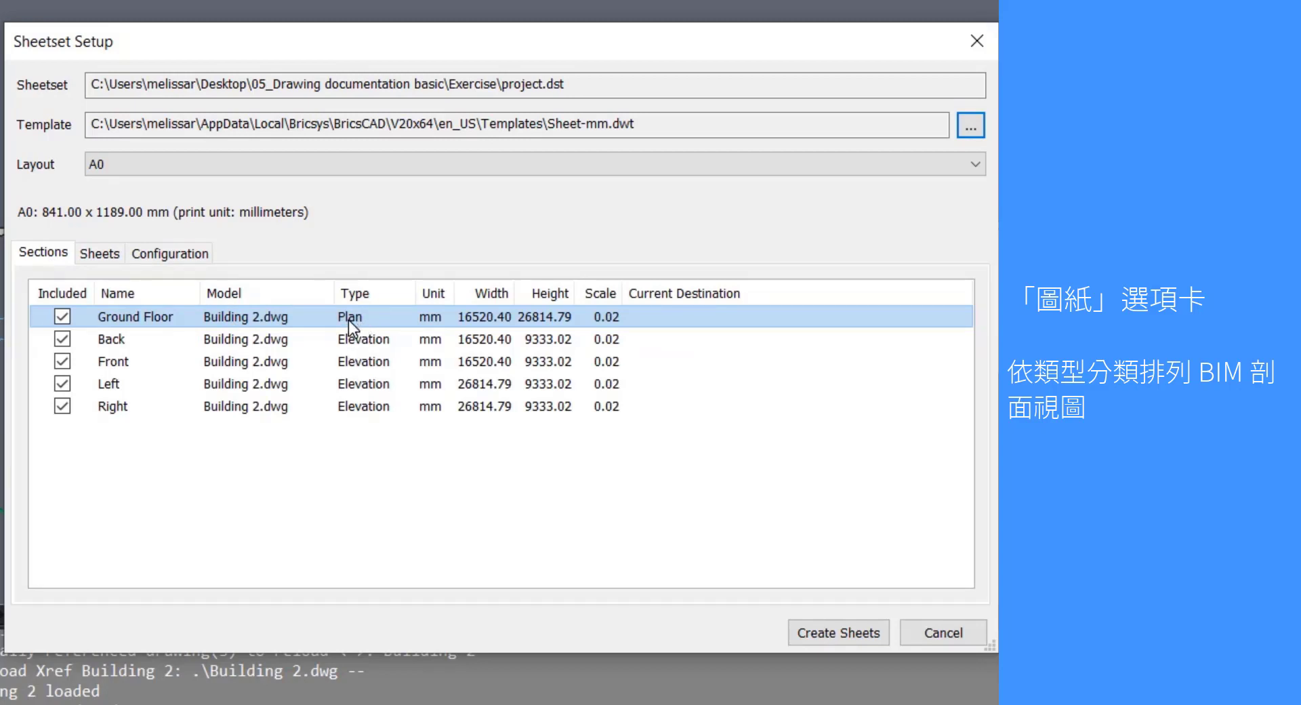
pyautogui.click(100, 256)
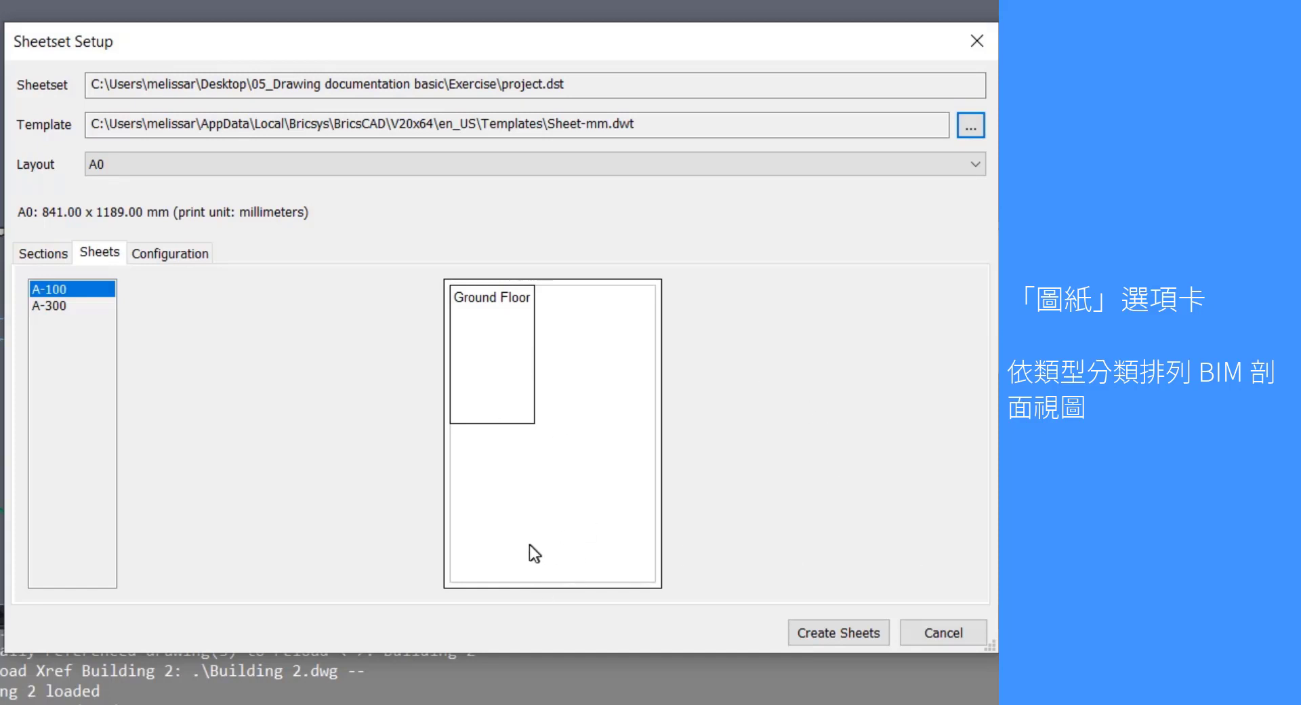
pyautogui.click(42, 253)
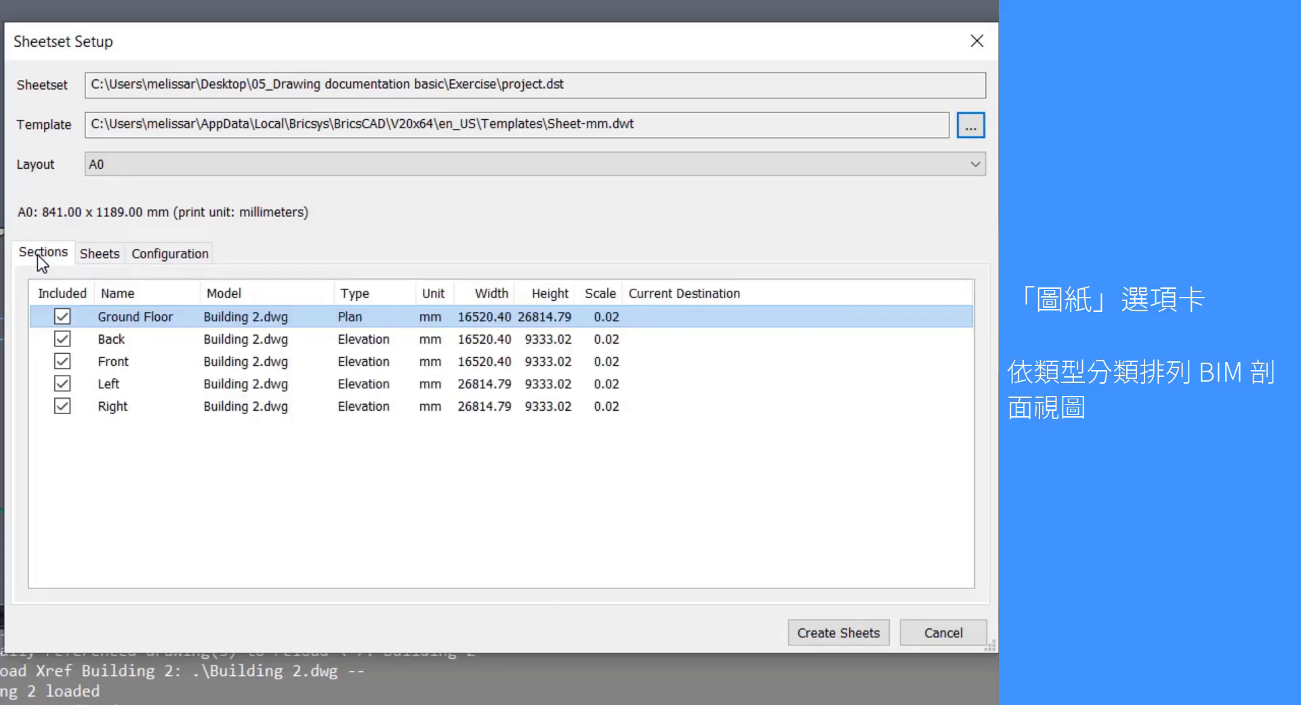
pyautogui.click(101, 254)
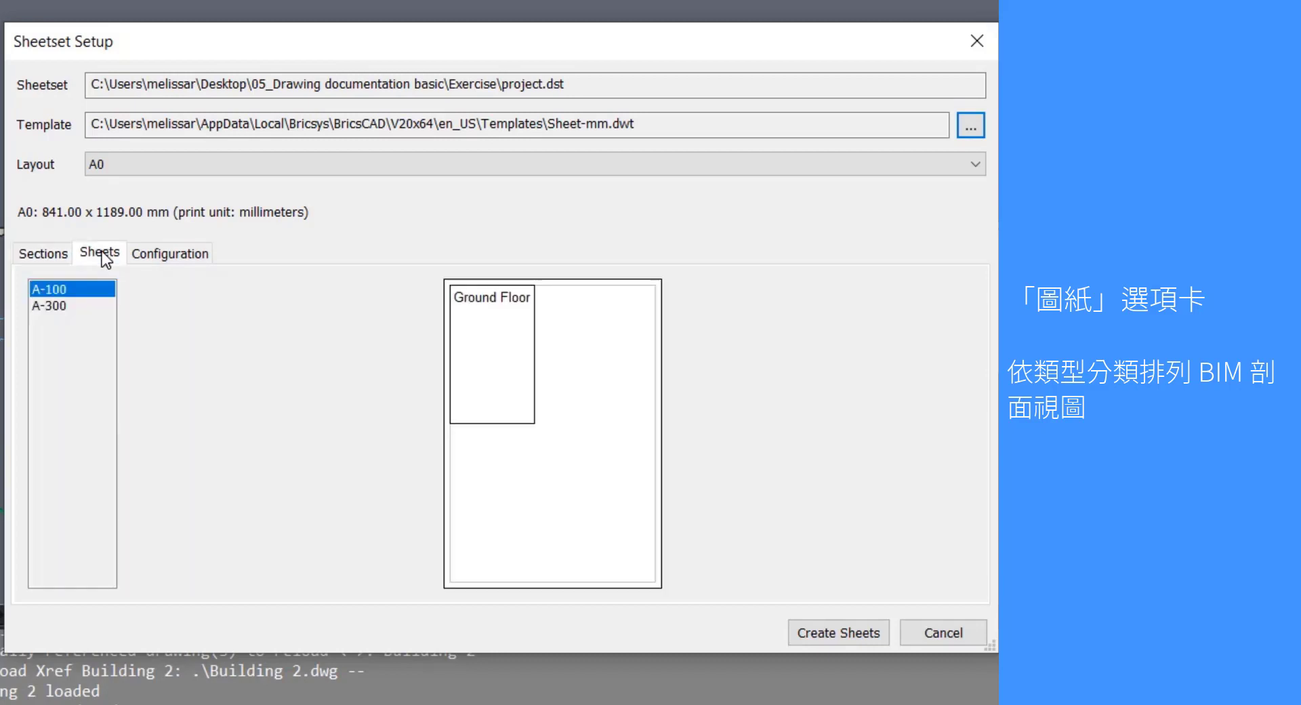
pyautogui.click(53, 306)
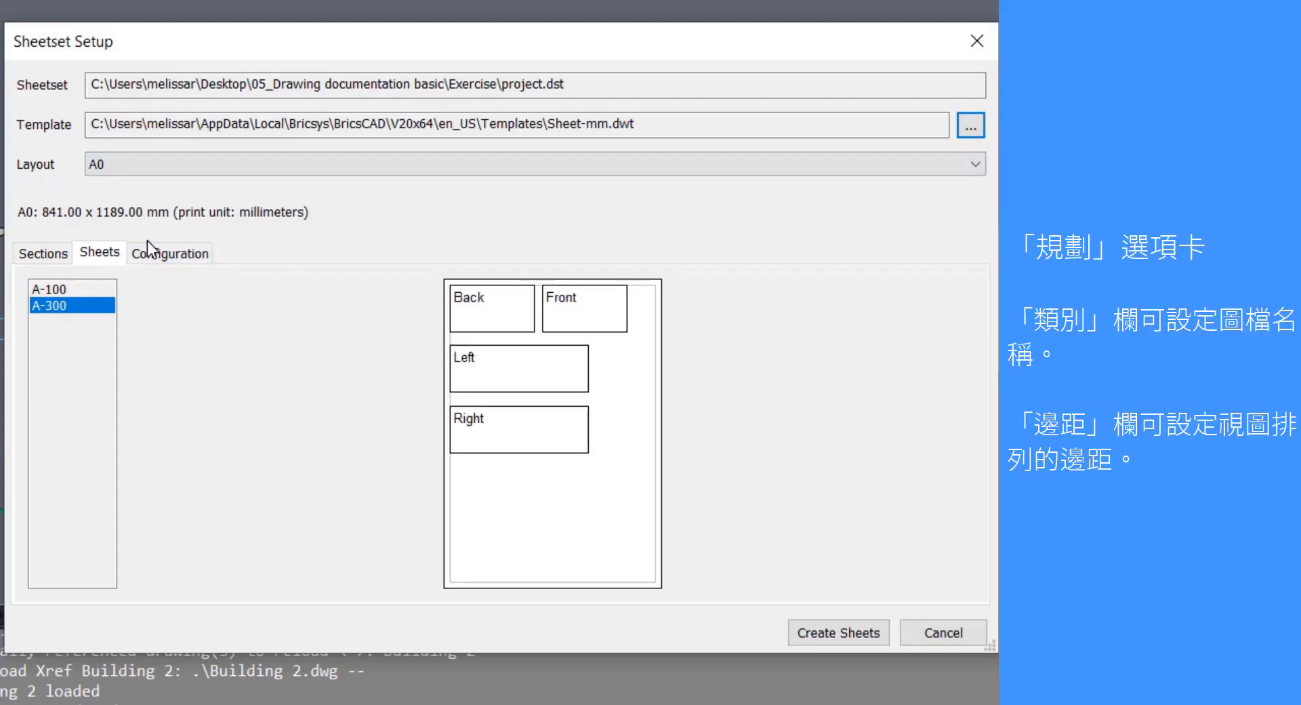
# Review the sheet category numbering and margin settings, keep plan numbering from 100, and create the sheets
pyautogui.click(175, 261)
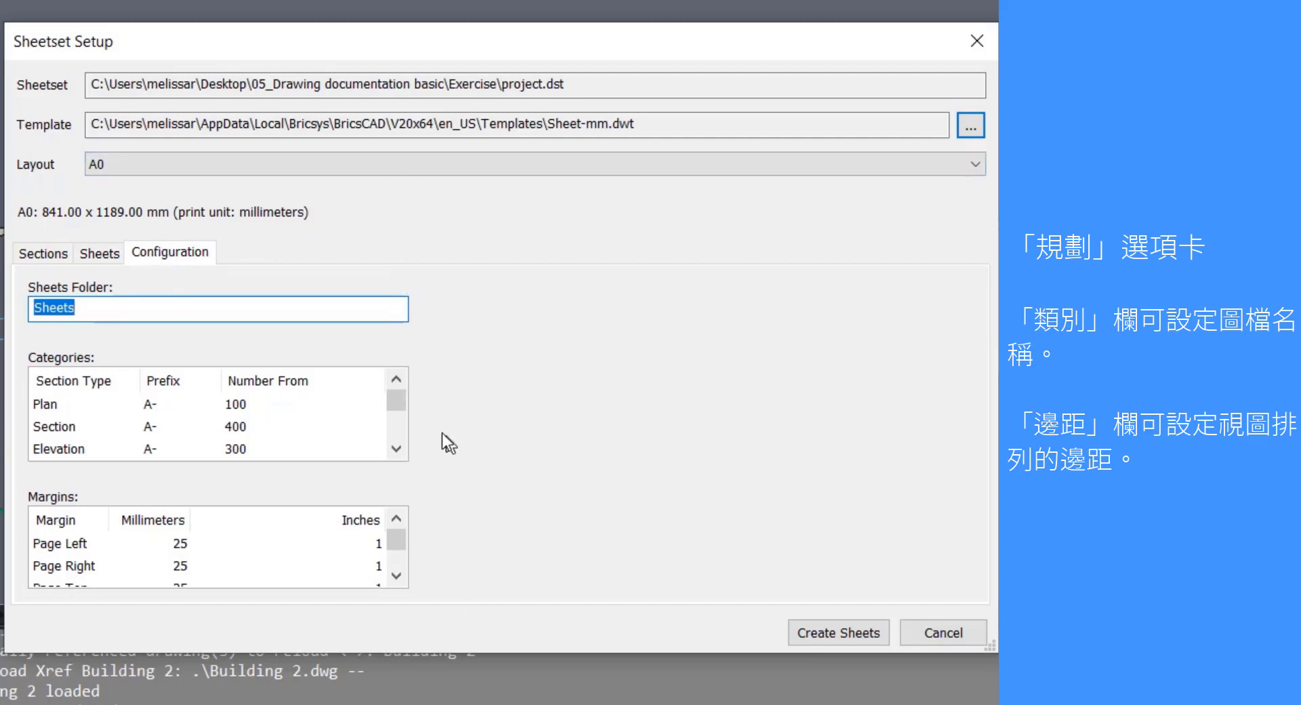
pyautogui.moveTo(397, 406)
pyautogui.mouseDown()
pyautogui.moveTo(400, 433)
pyautogui.moveTo(399, 405)
pyautogui.mouseUp()
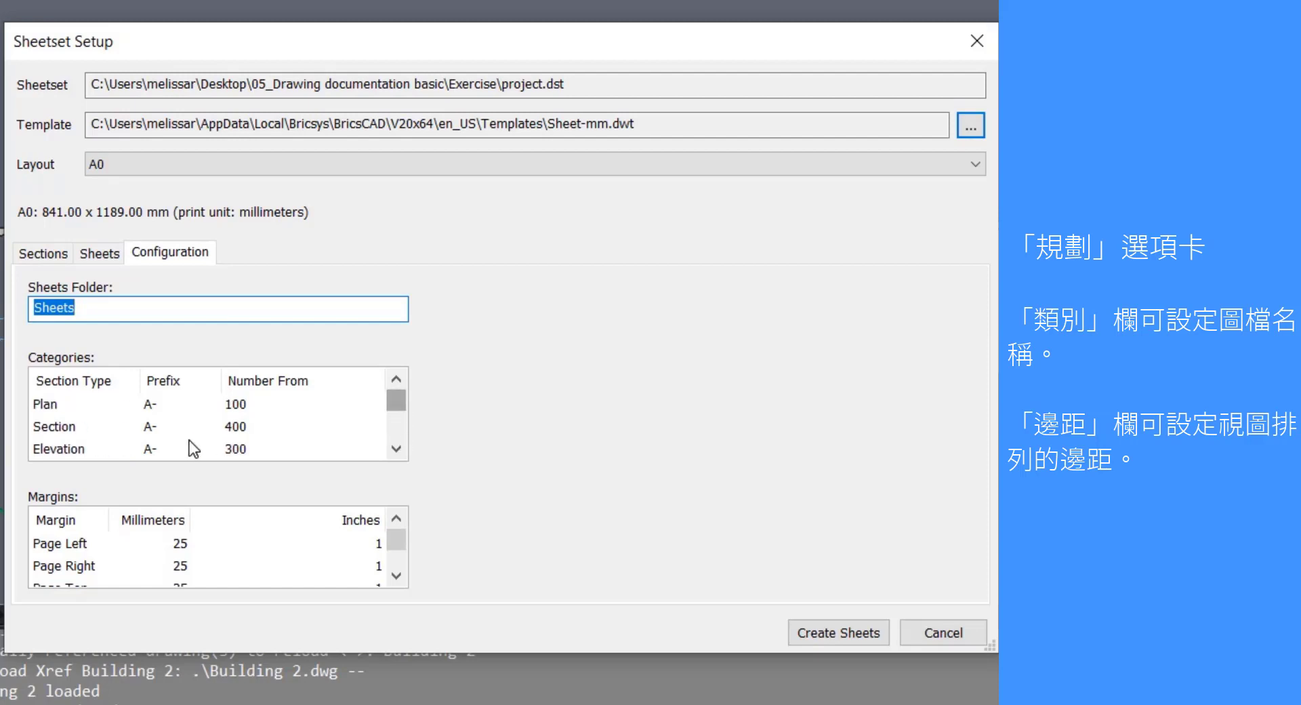
pyautogui.click(264, 405)
pyautogui.click(255, 405)
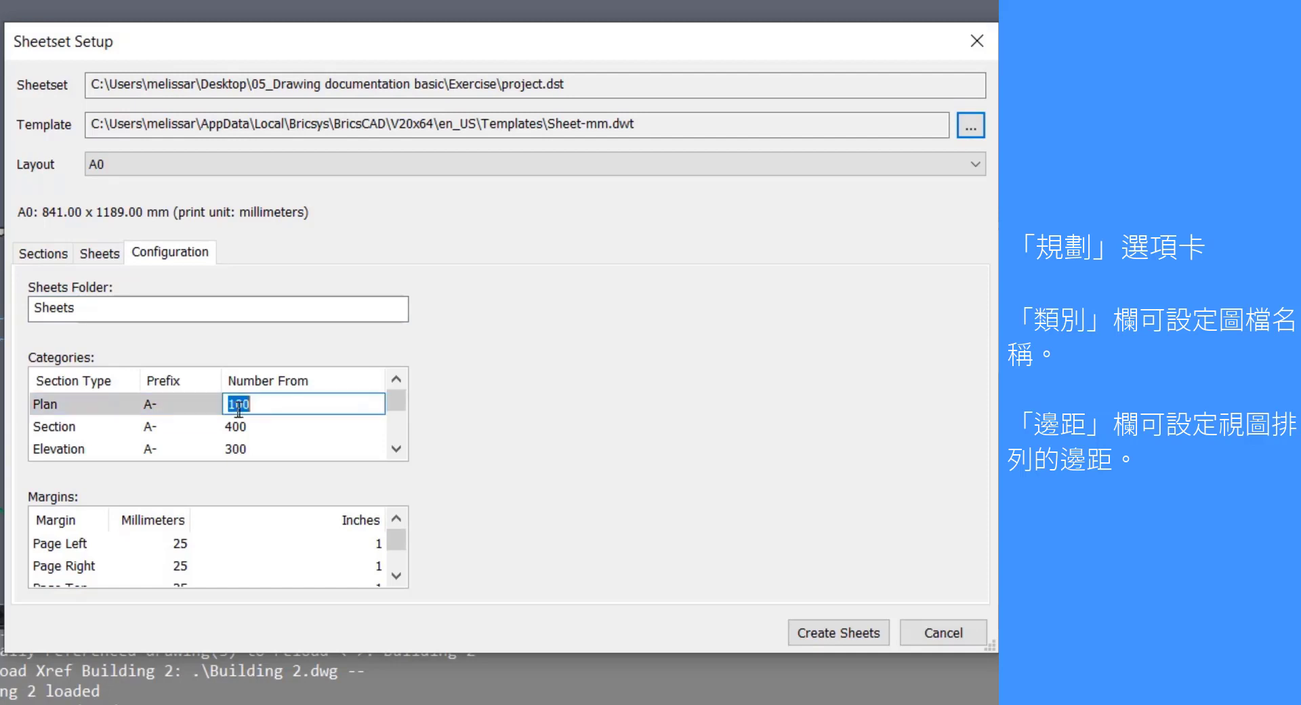
pyautogui.click(241, 404)
pyautogui.moveTo(393, 544)
pyautogui.mouseDown()
pyautogui.moveTo(393, 582)
pyautogui.moveTo(399, 530)
pyautogui.mouseUp()
pyautogui.click(817, 634)
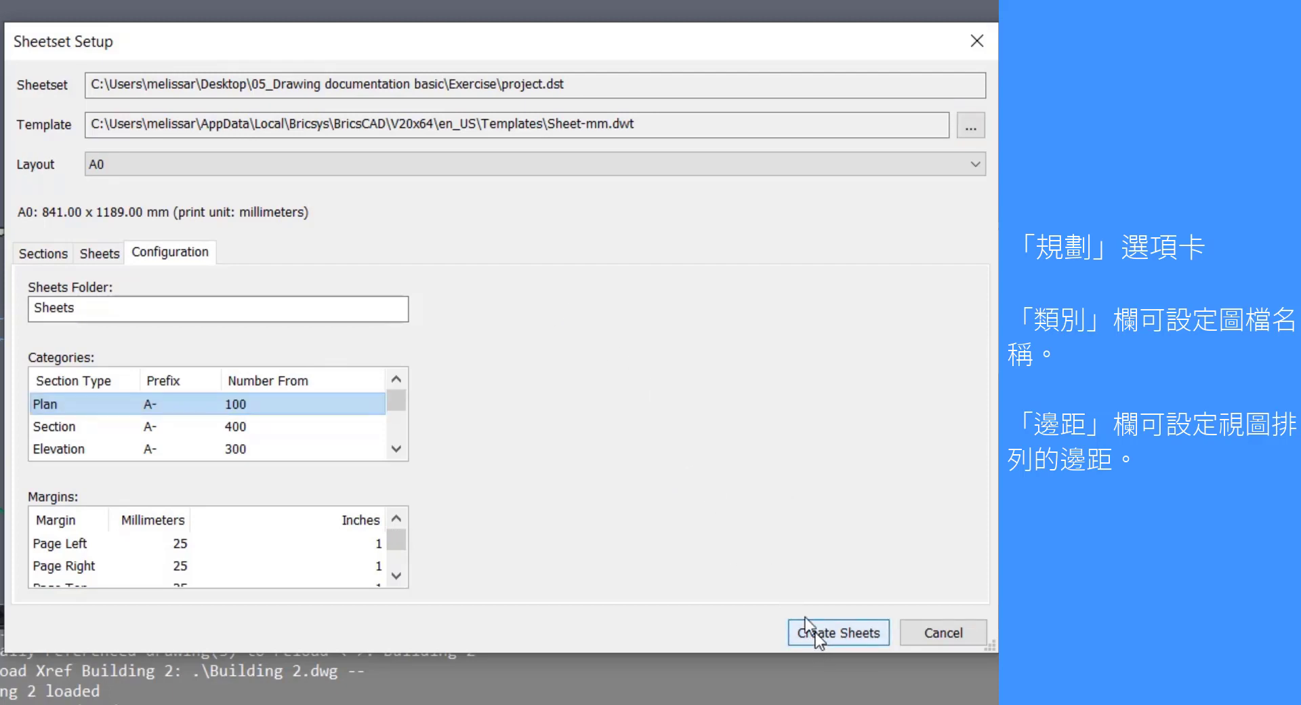
pyautogui.click(834, 640)
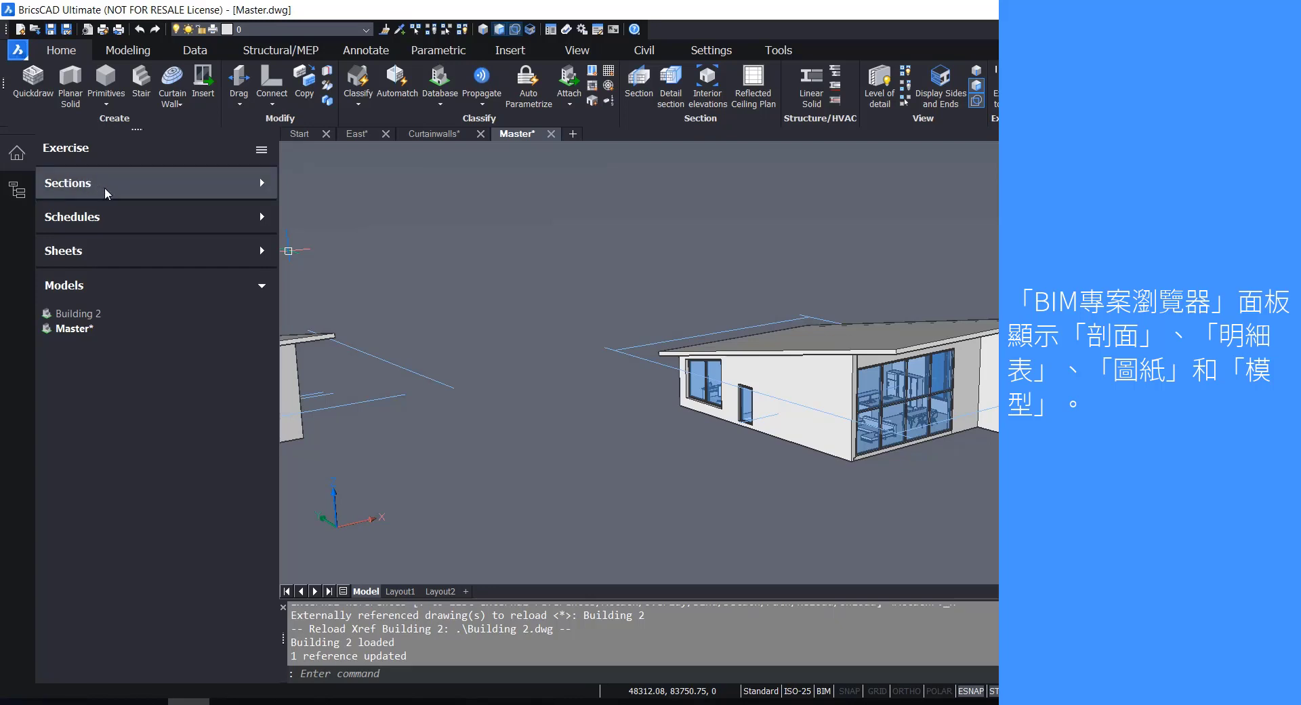
# Examine the sections, schedules, sheets and models contained in the Exercise project
pyautogui.click(83, 184)
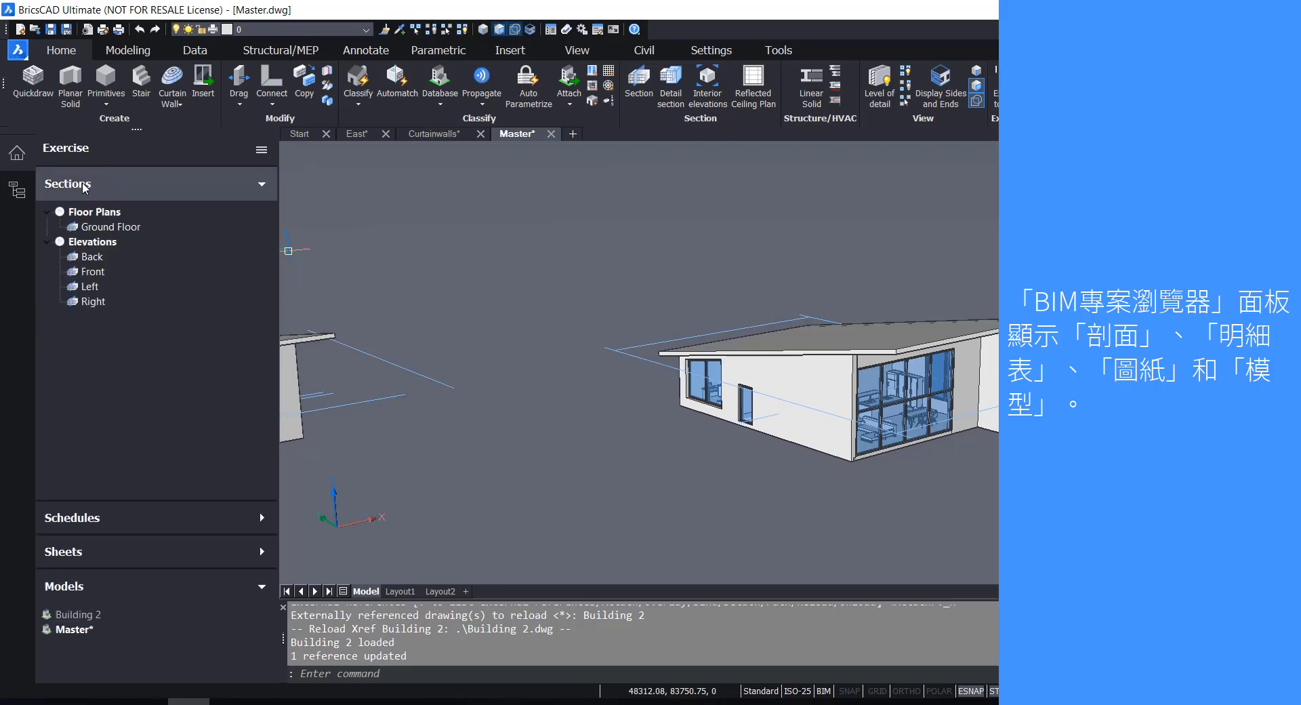
pyautogui.click(82, 183)
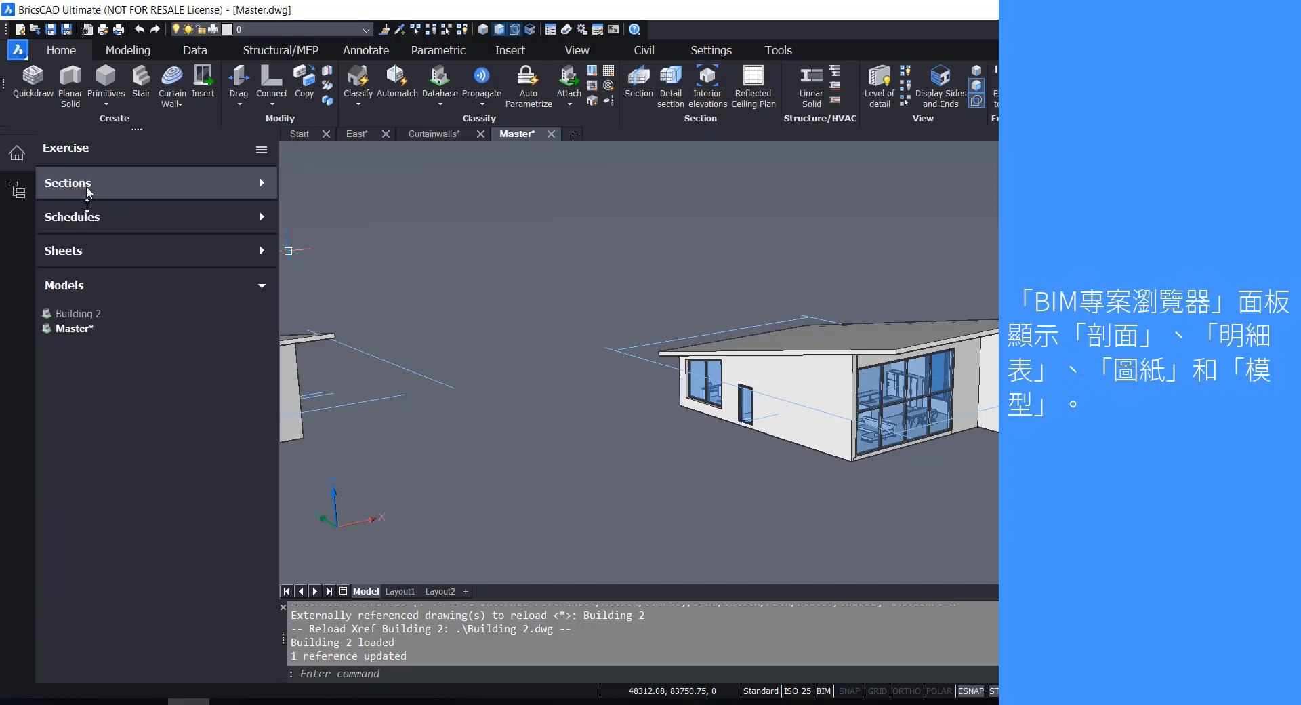
pyautogui.click(83, 219)
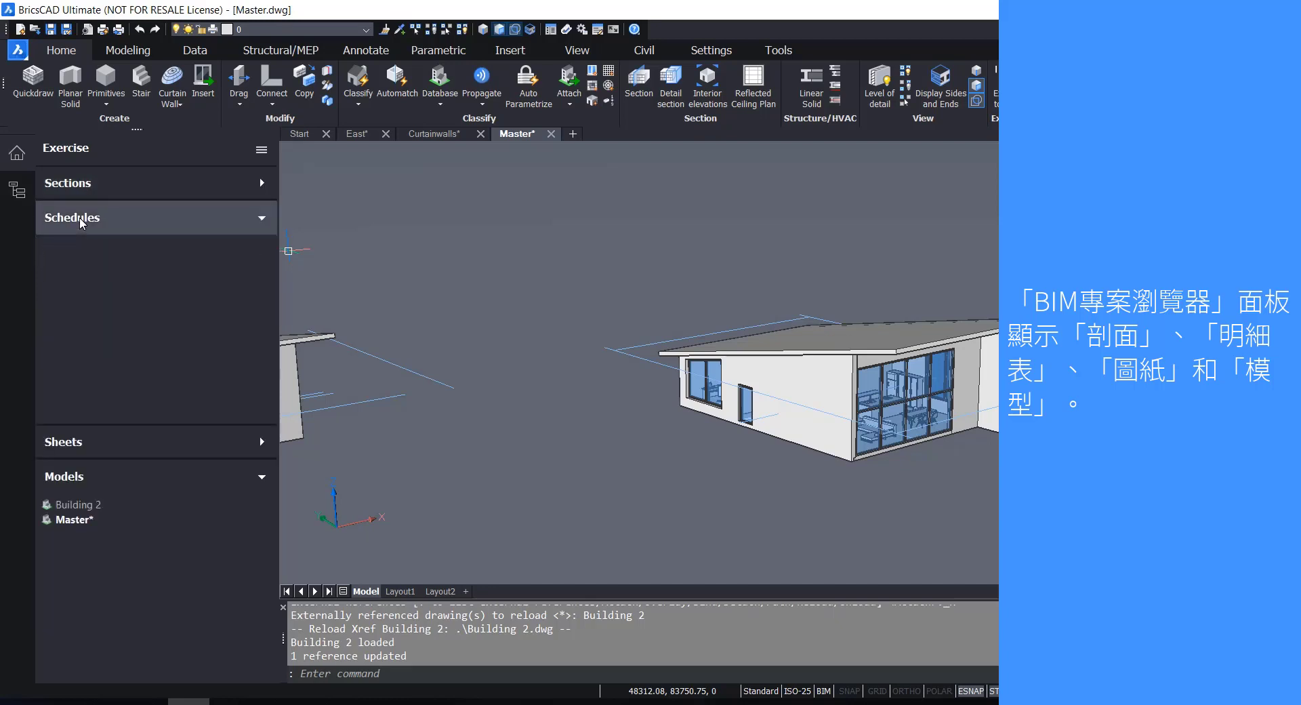
pyautogui.click(256, 220)
pyautogui.click(128, 251)
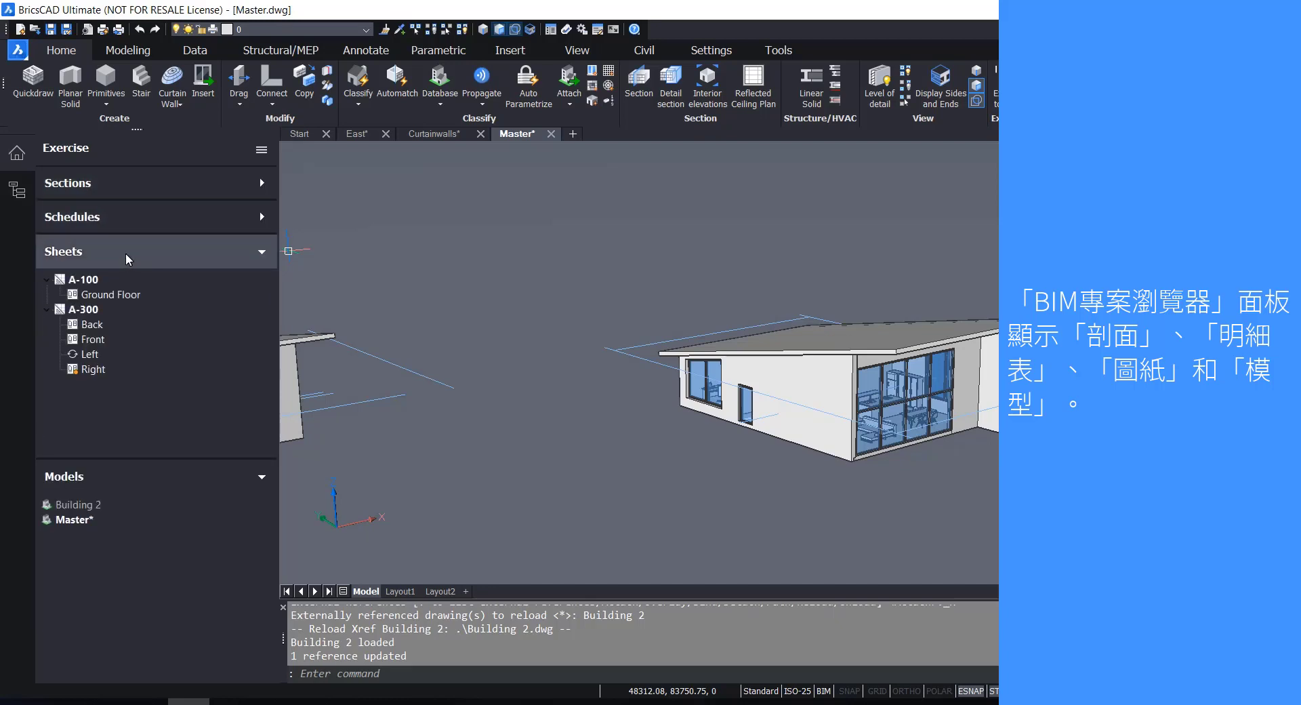
pyautogui.click(260, 250)
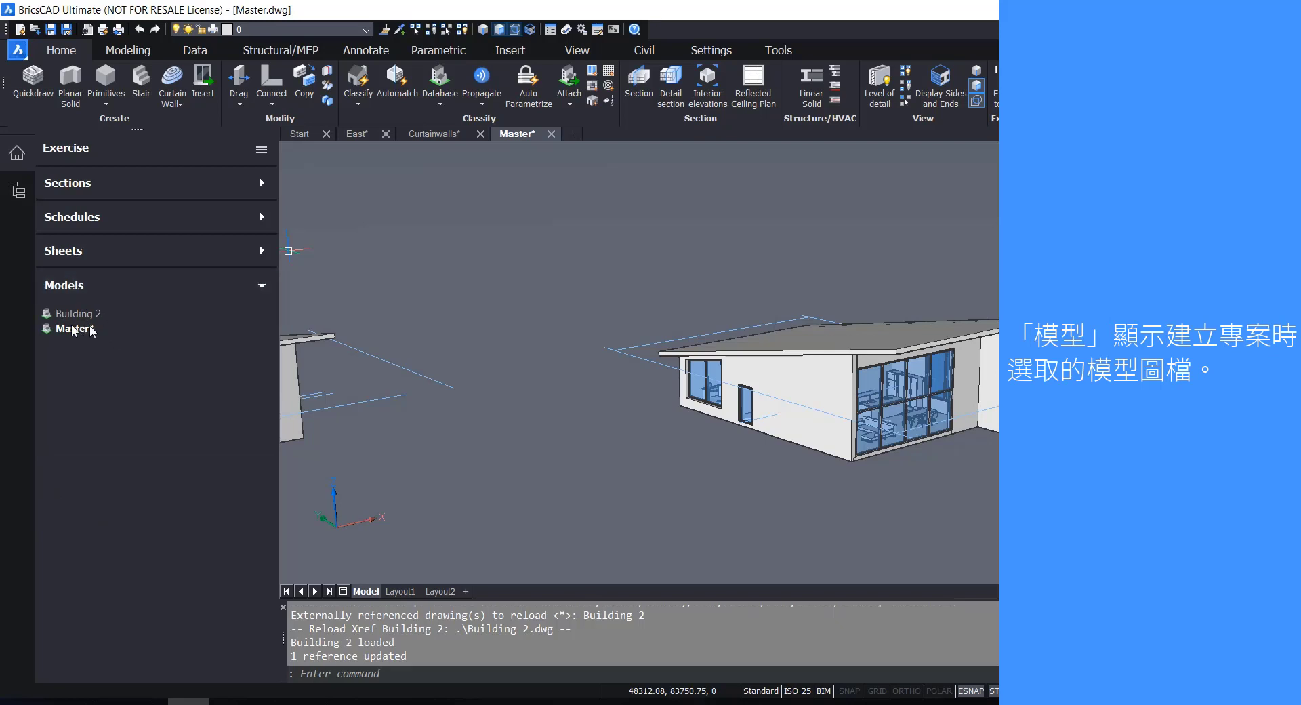
pyautogui.click(194, 182)
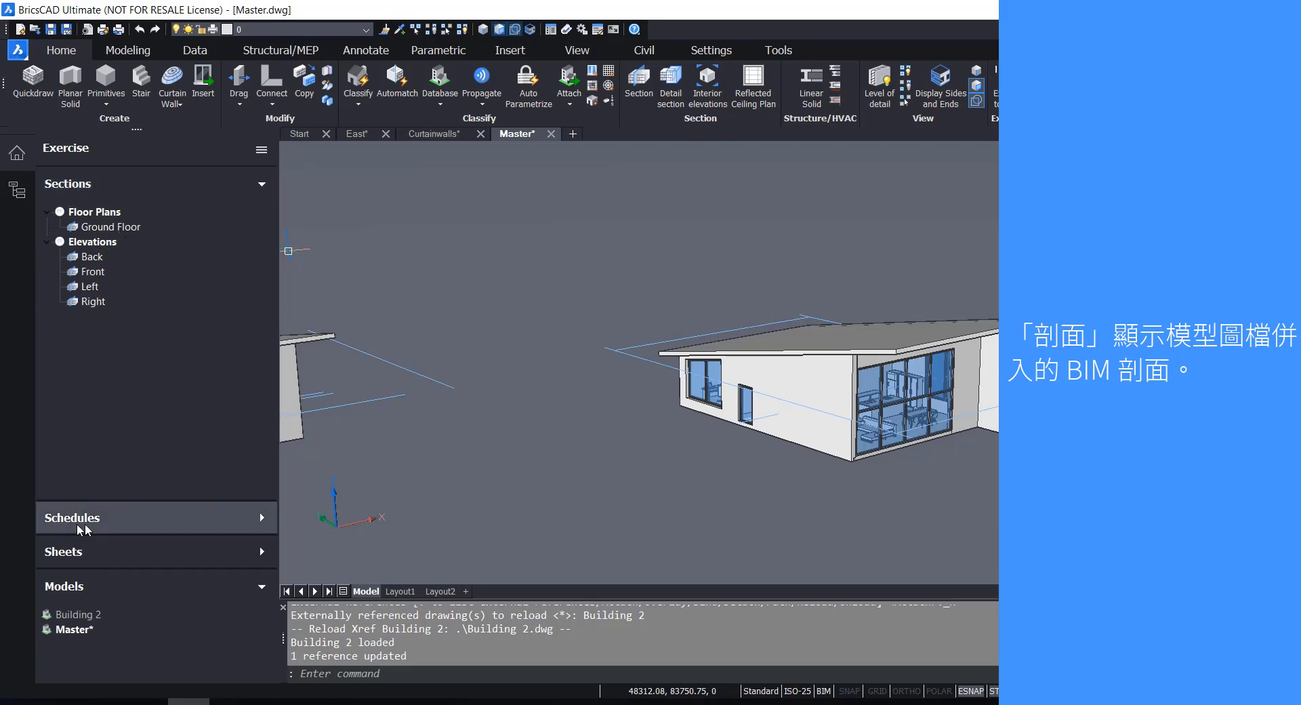
pyautogui.click(261, 184)
pyautogui.click(263, 217)
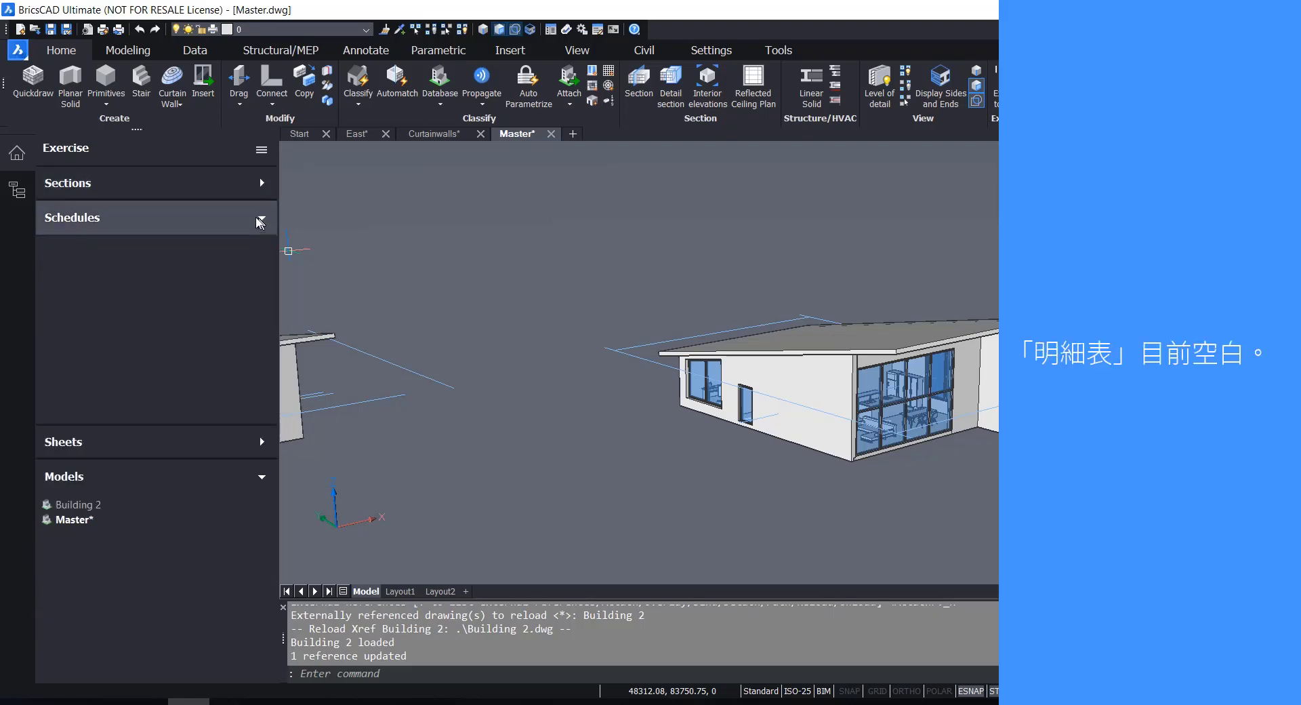
pyautogui.click(262, 217)
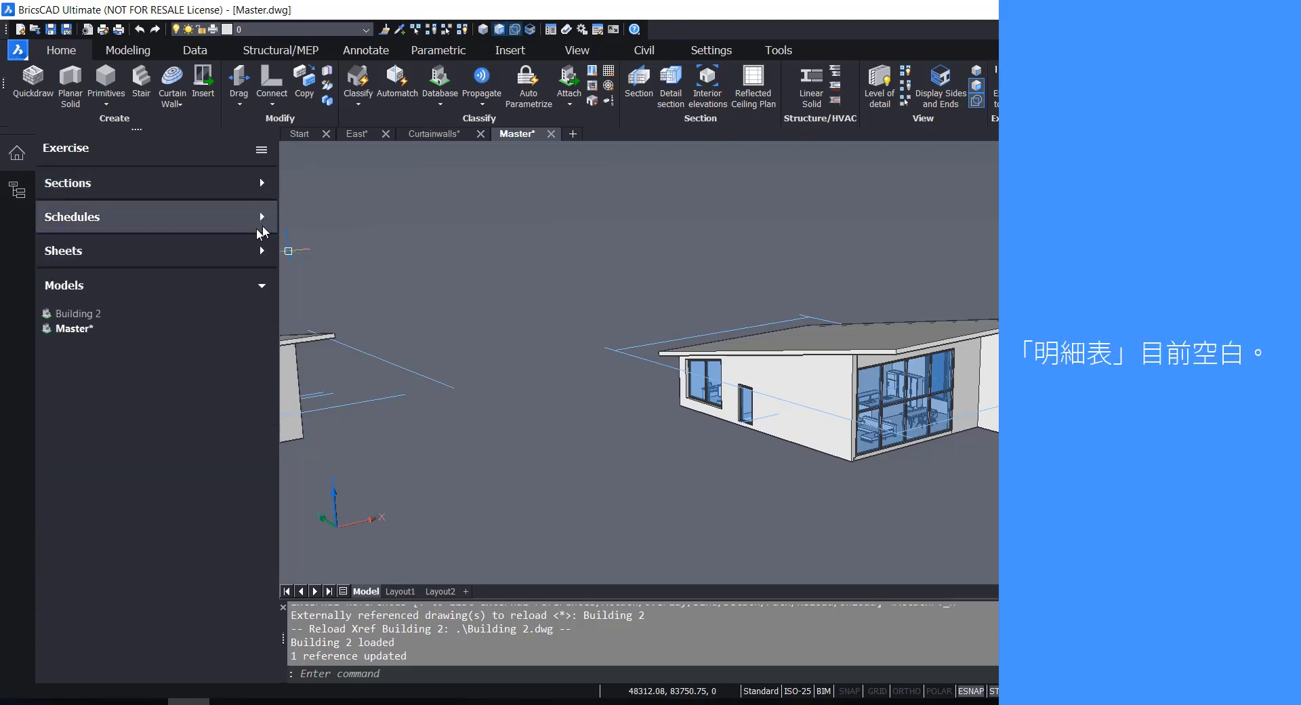
# Turn off background updating for the Exercise project's sheet views and recheck the setting
pyautogui.click(143, 250)
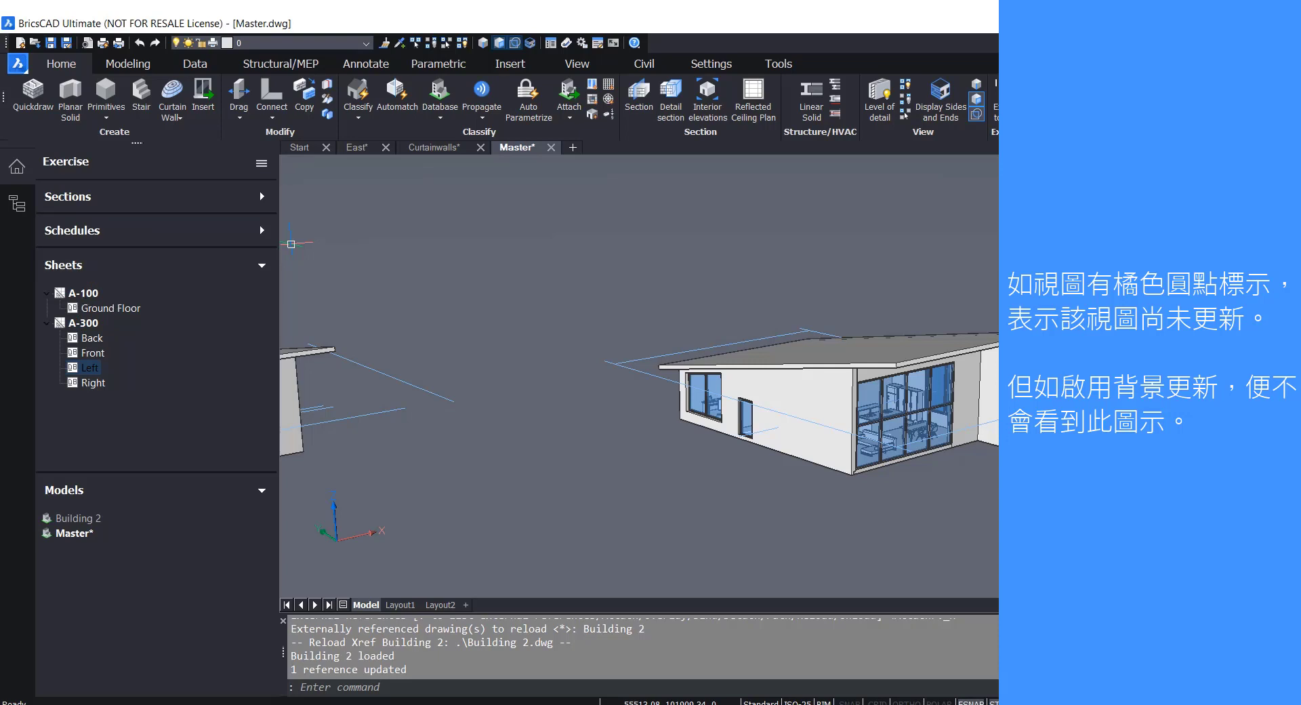
pyautogui.click(261, 163)
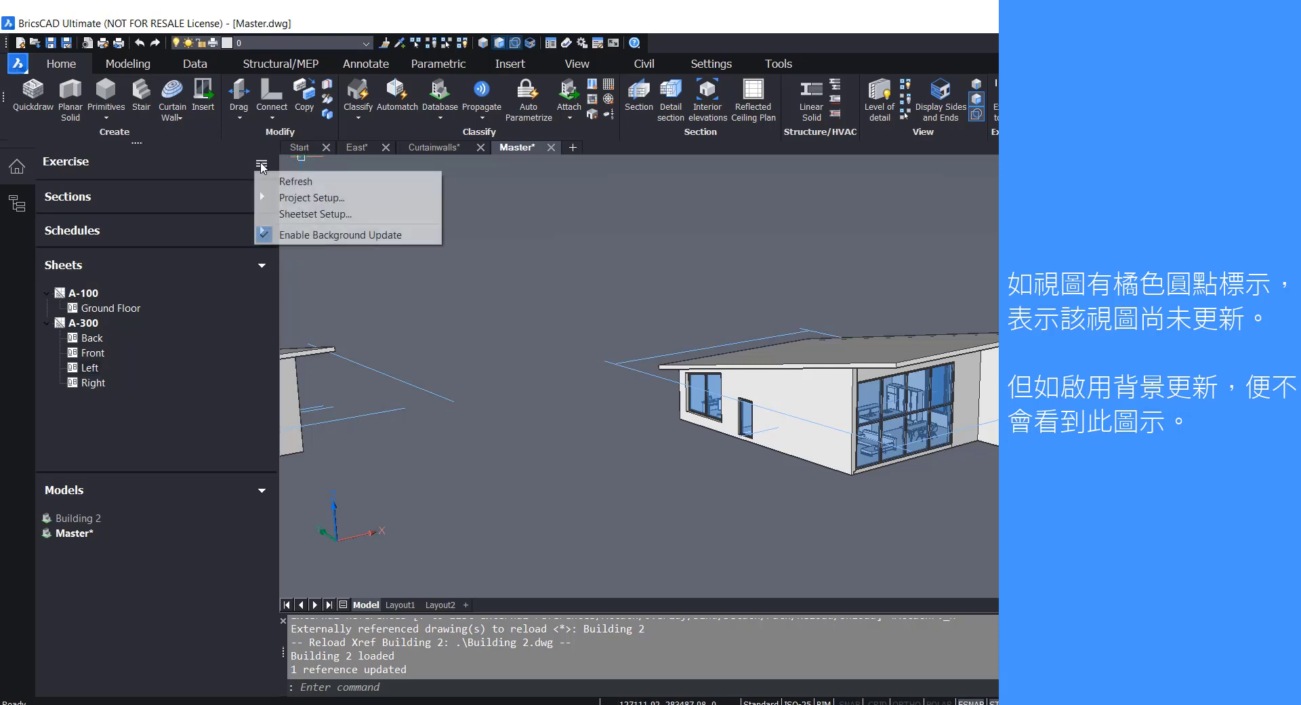
pyautogui.click(279, 235)
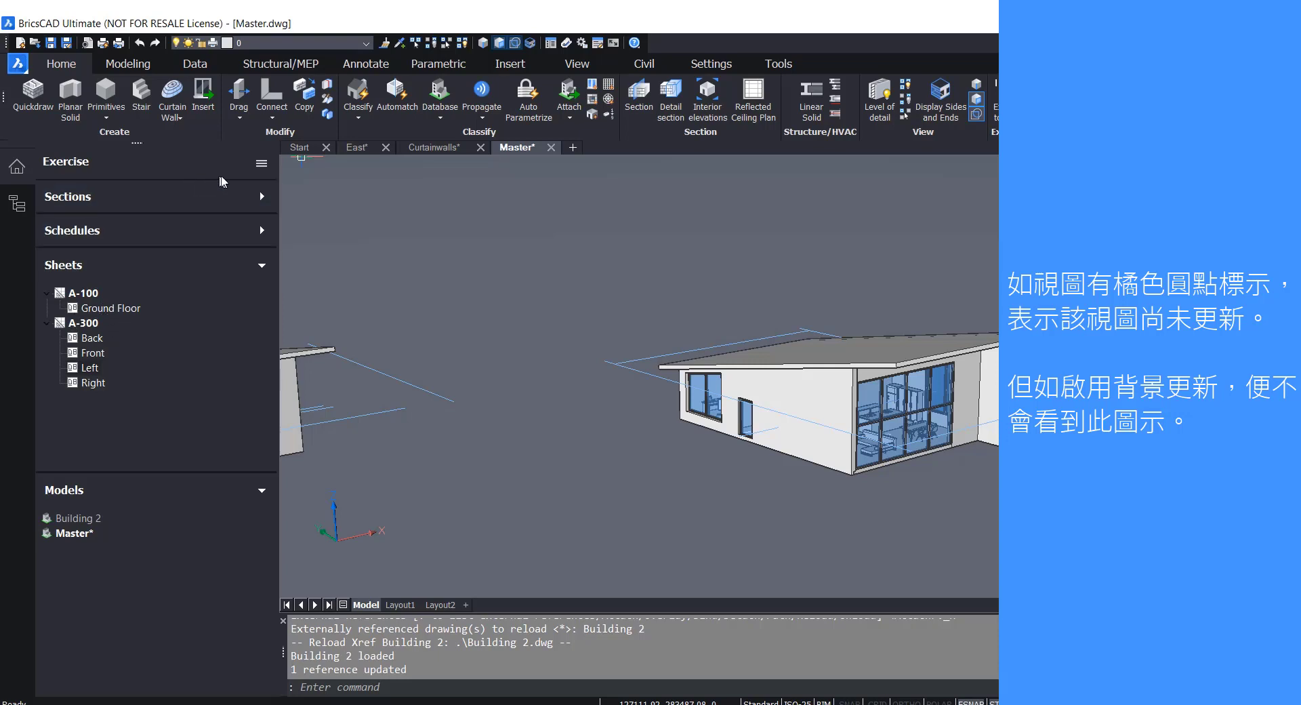
pyautogui.click(261, 166)
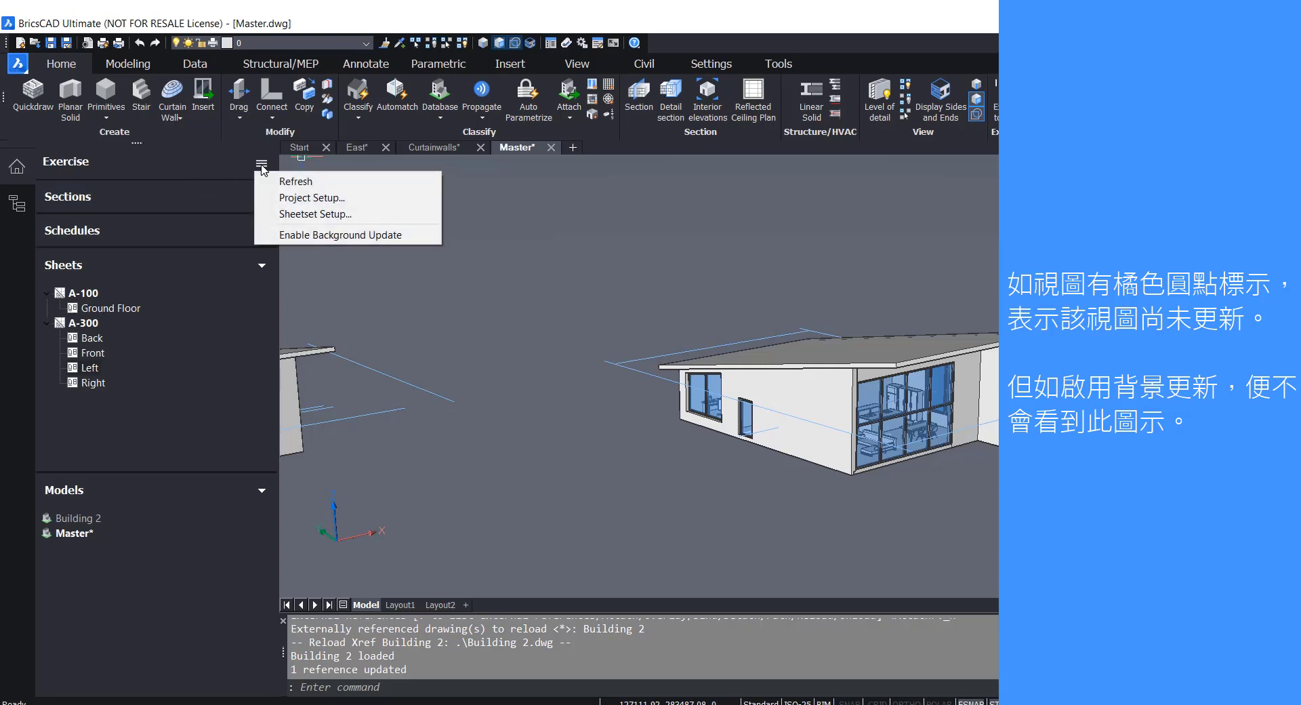
pyautogui.click(214, 169)
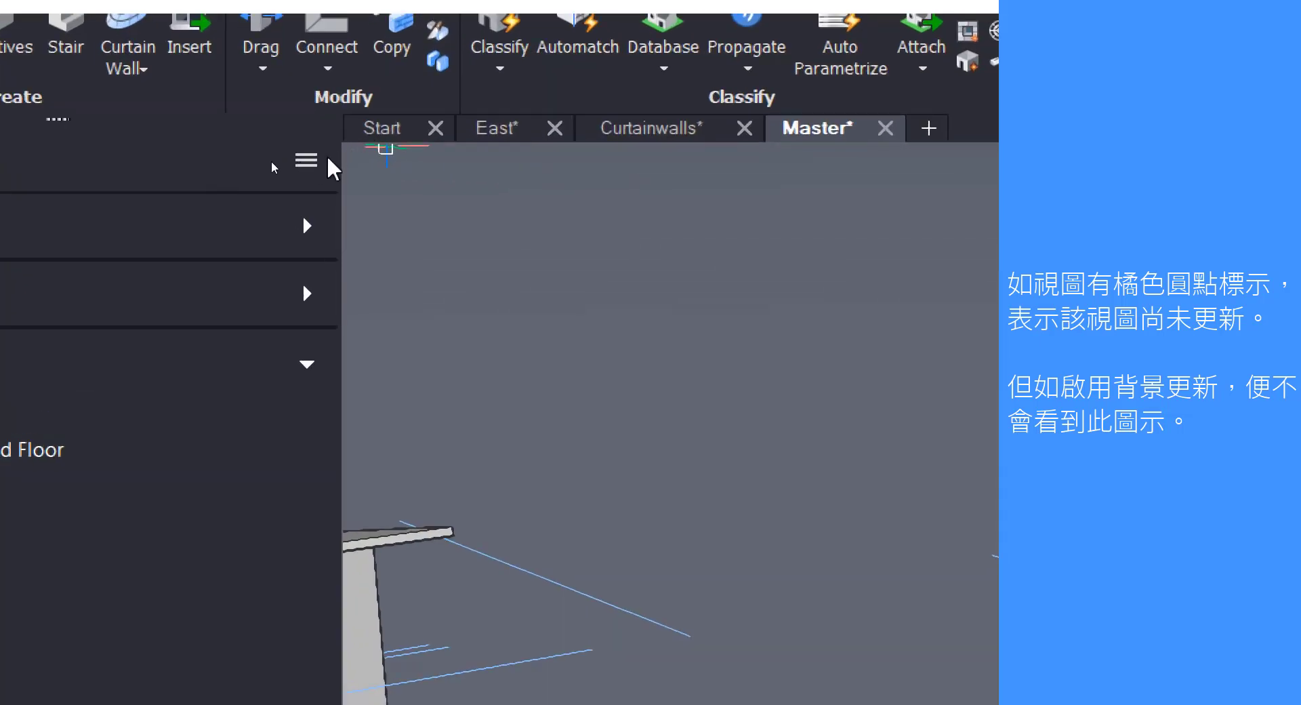
pyautogui.click(307, 159)
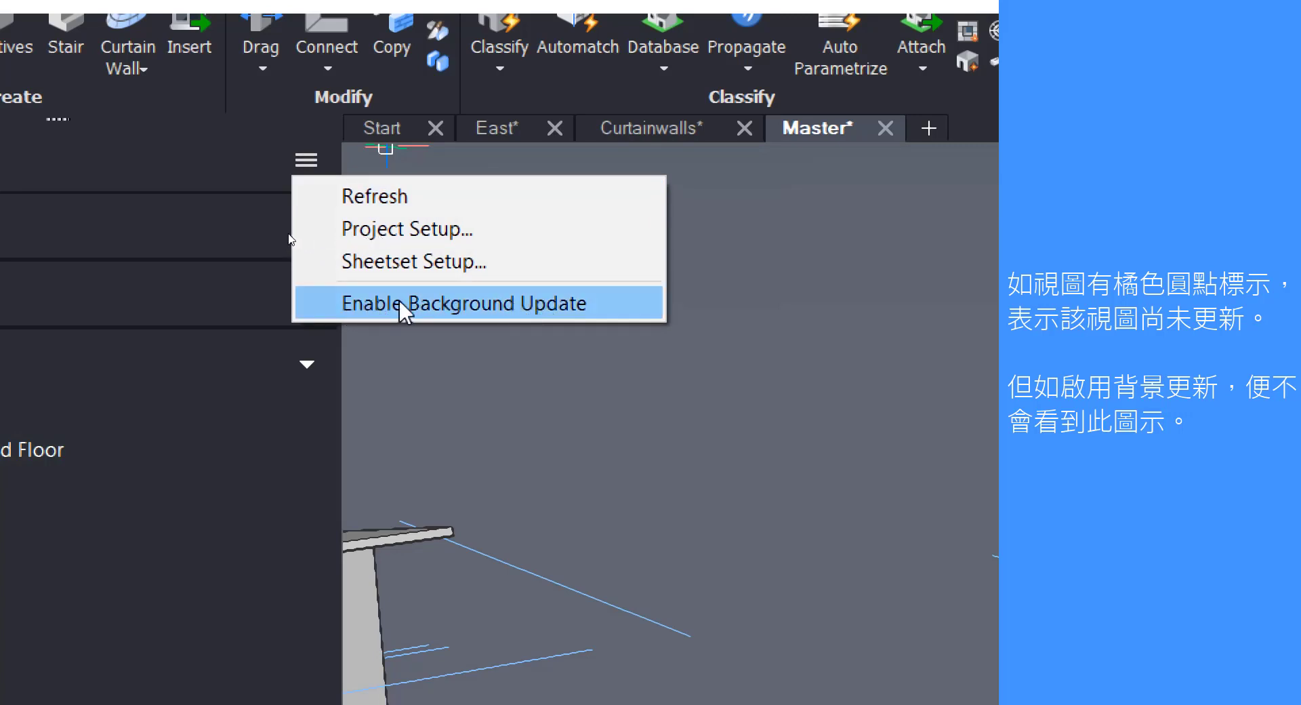
pyautogui.click(240, 168)
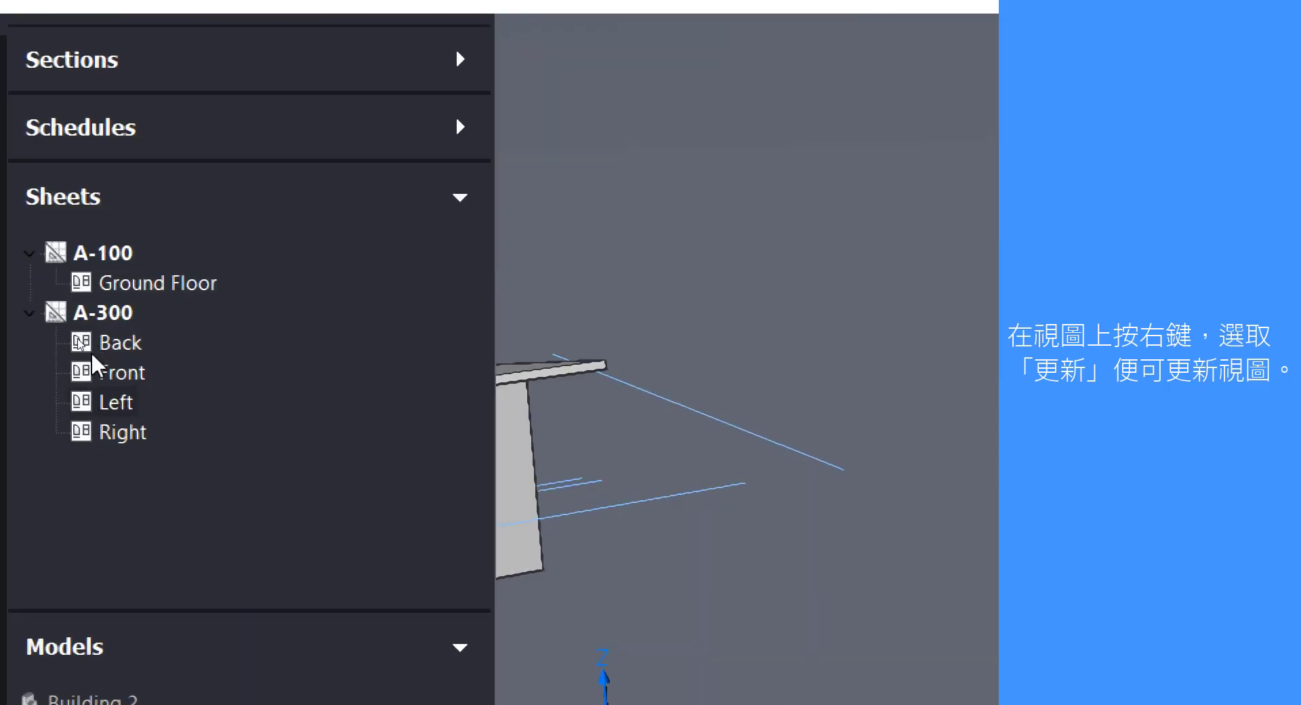
# Examine the update option for the Ground Floor view, the views under A-300 and the project's background update setting
pyautogui.click(126, 282)
pyautogui.rightClick(125, 280)
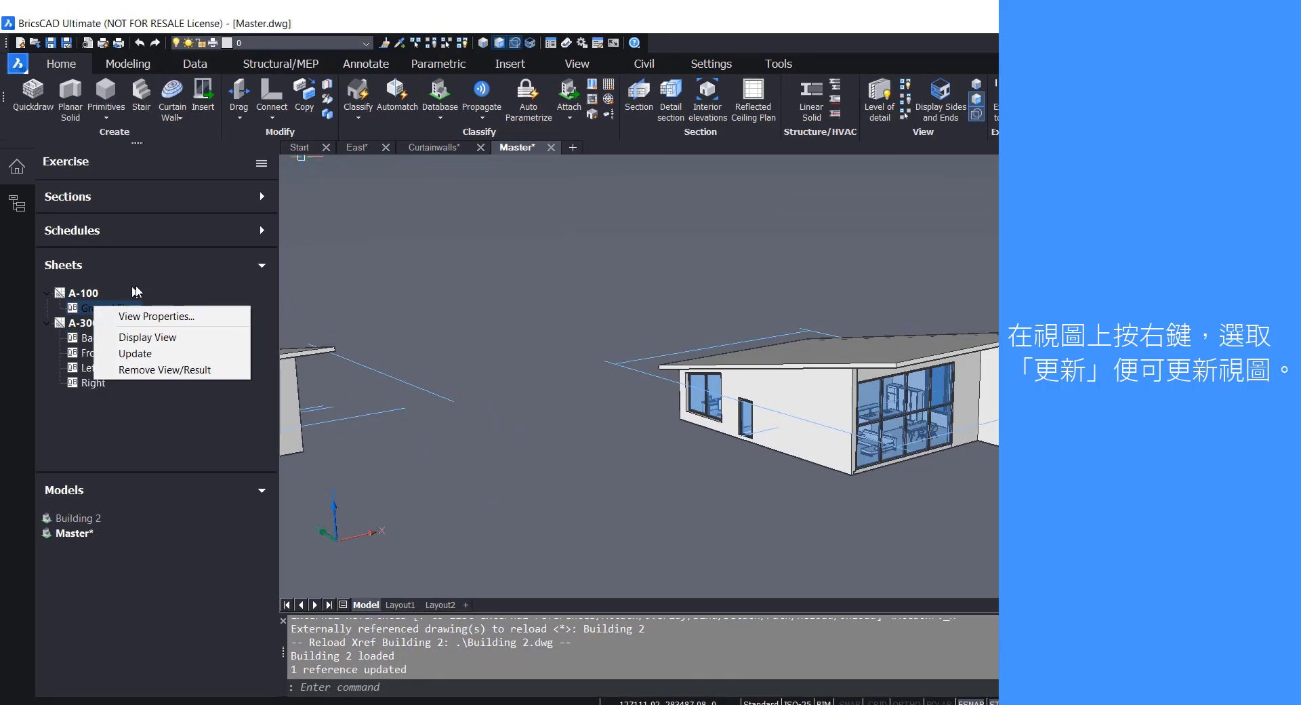
pyautogui.click(262, 295)
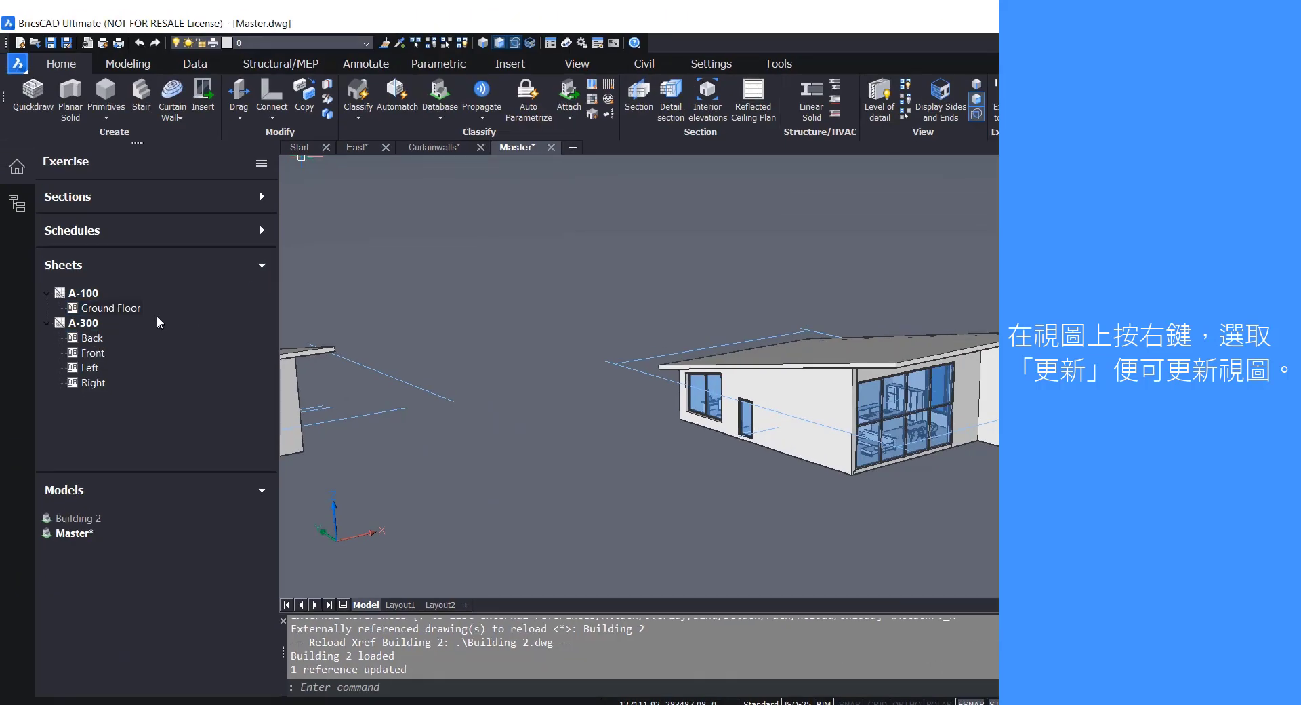
pyautogui.click(123, 307)
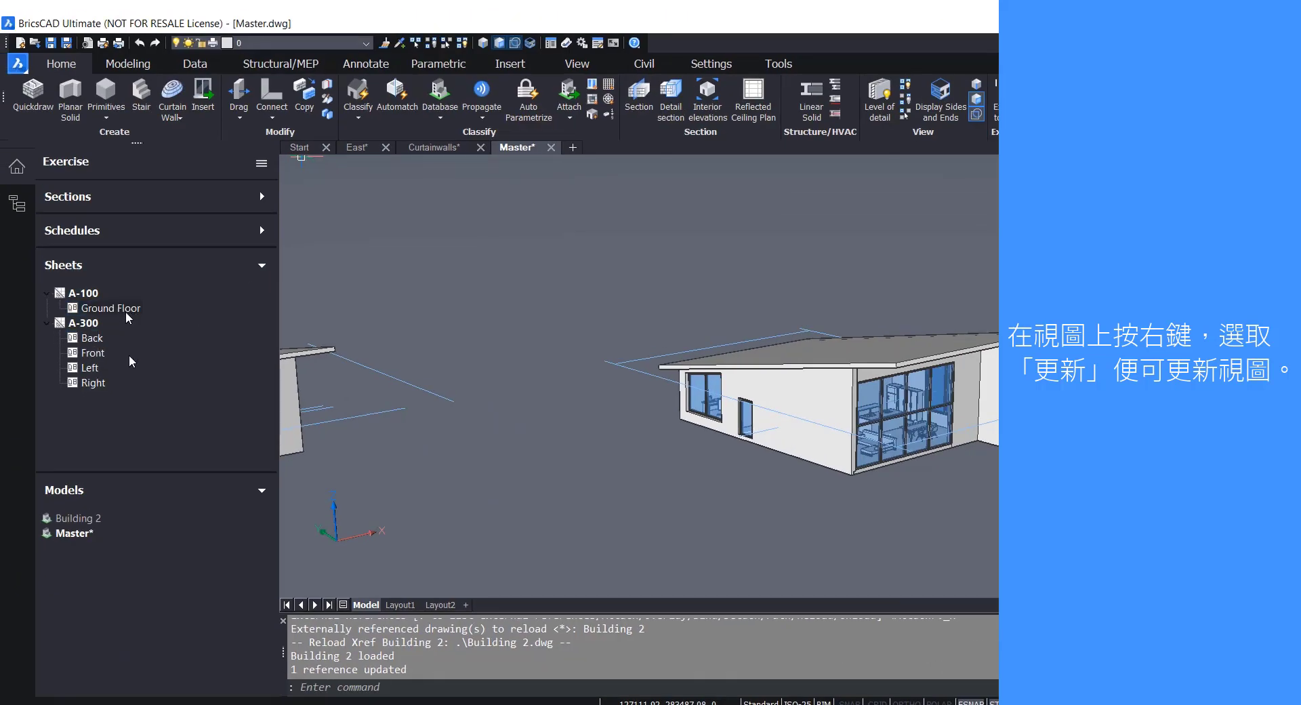
pyautogui.click(95, 339)
pyautogui.click(99, 323)
pyautogui.click(94, 353)
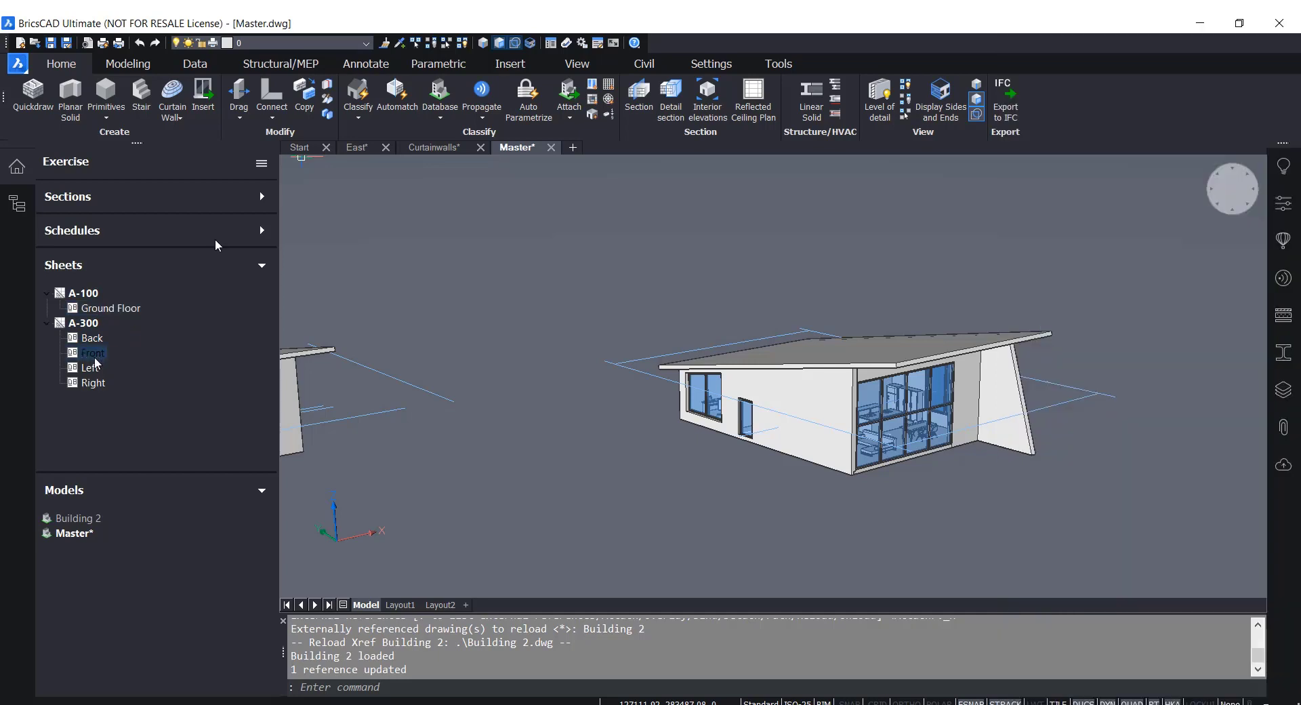
pyautogui.click(262, 166)
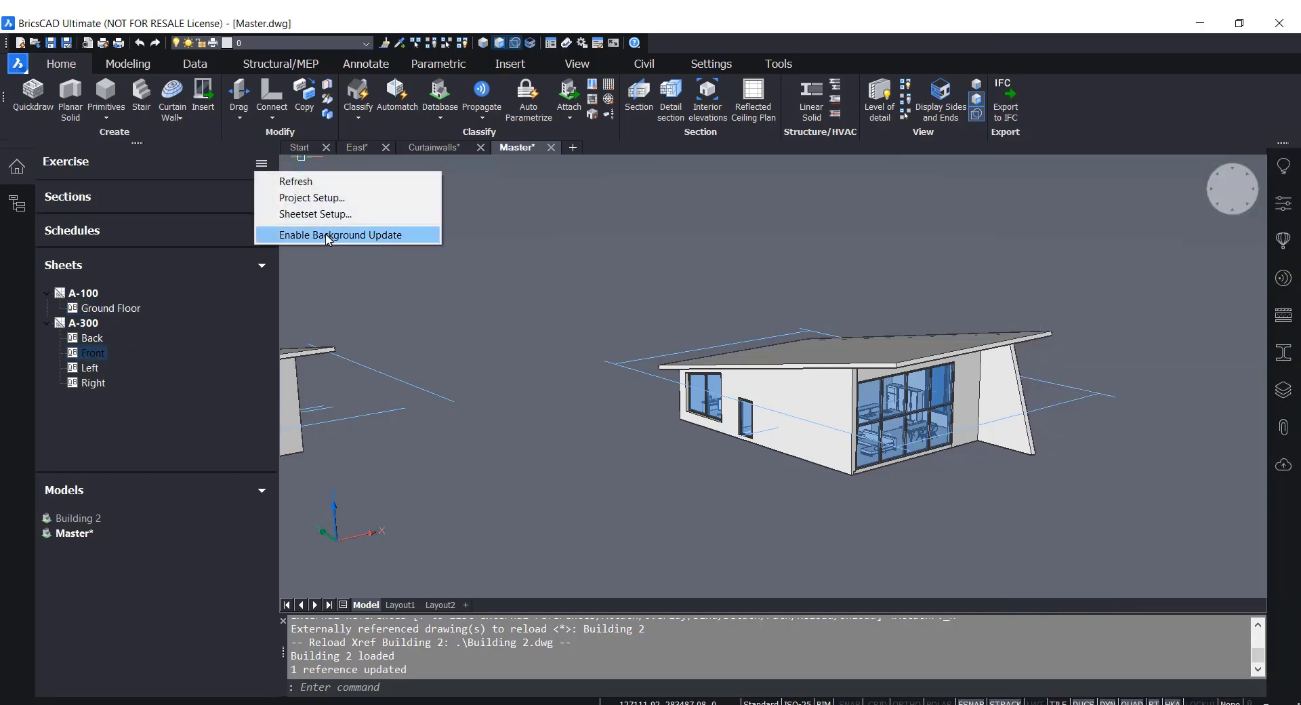
pyautogui.click(217, 162)
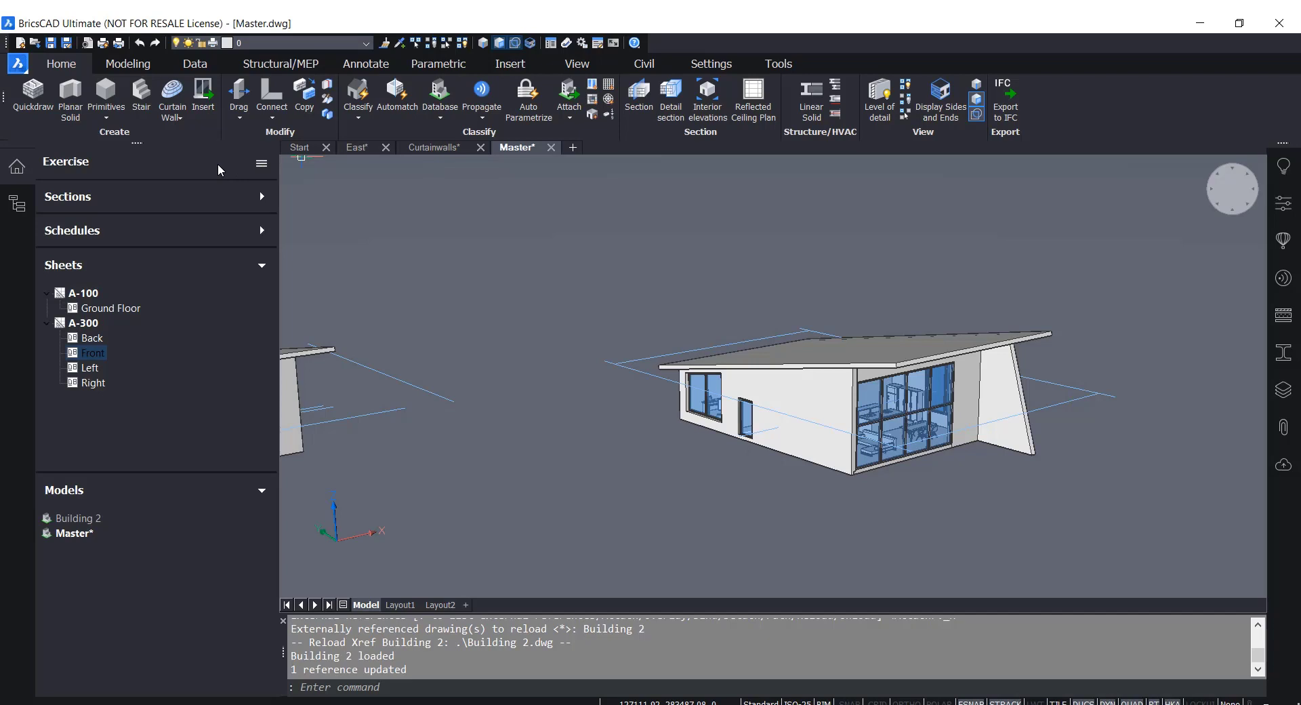
pyautogui.click(181, 403)
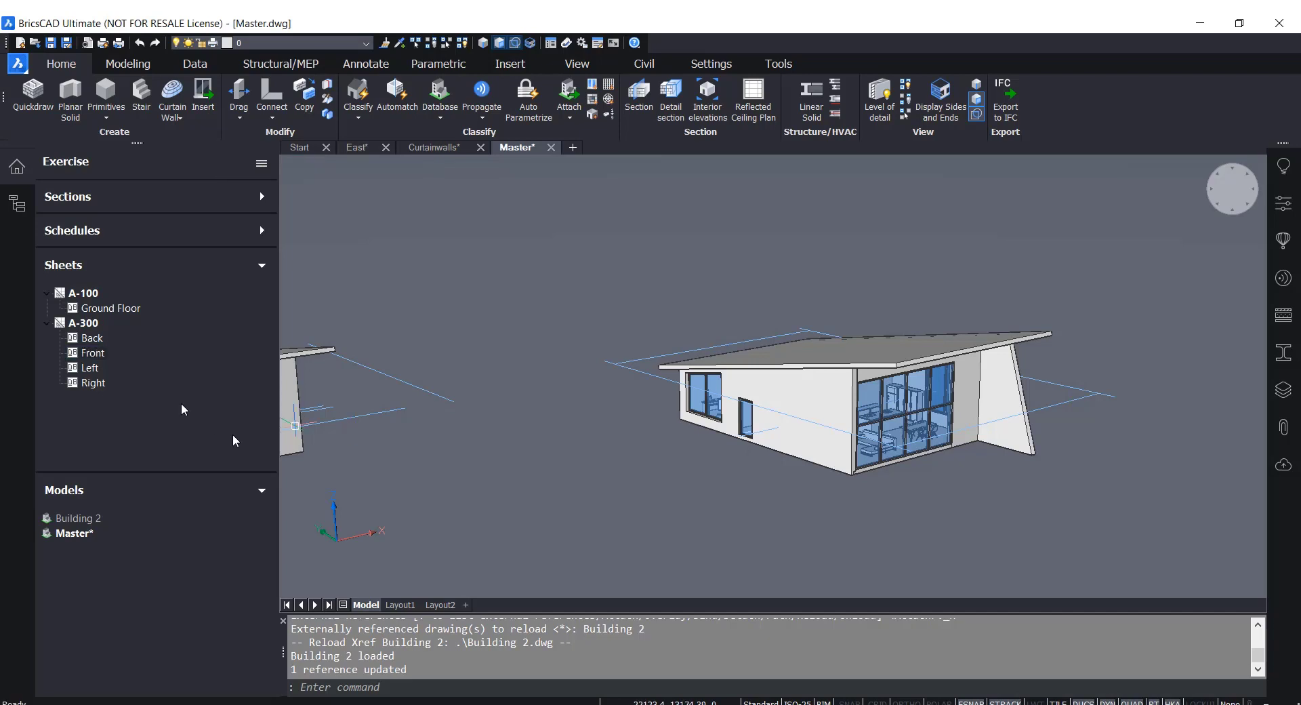
# Add Building 1.dwg to the Exercise project's model drawings
pyautogui.click(262, 265)
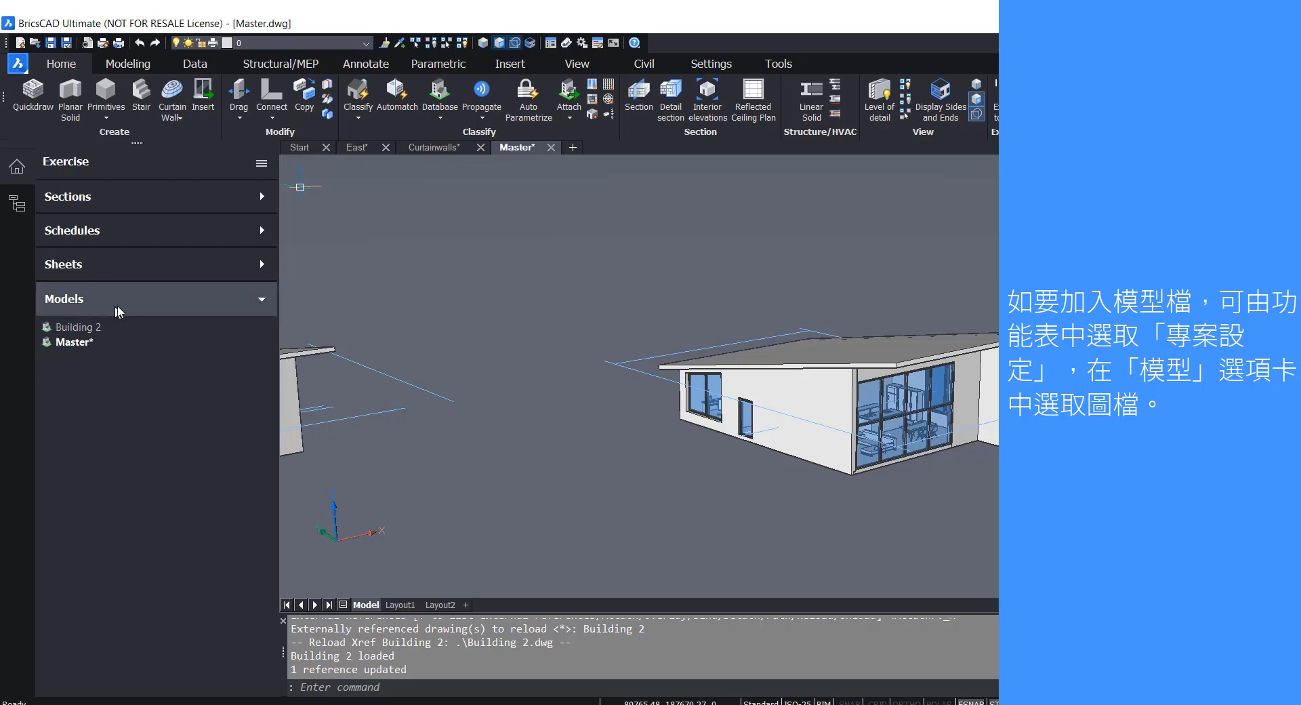
pyautogui.click(262, 165)
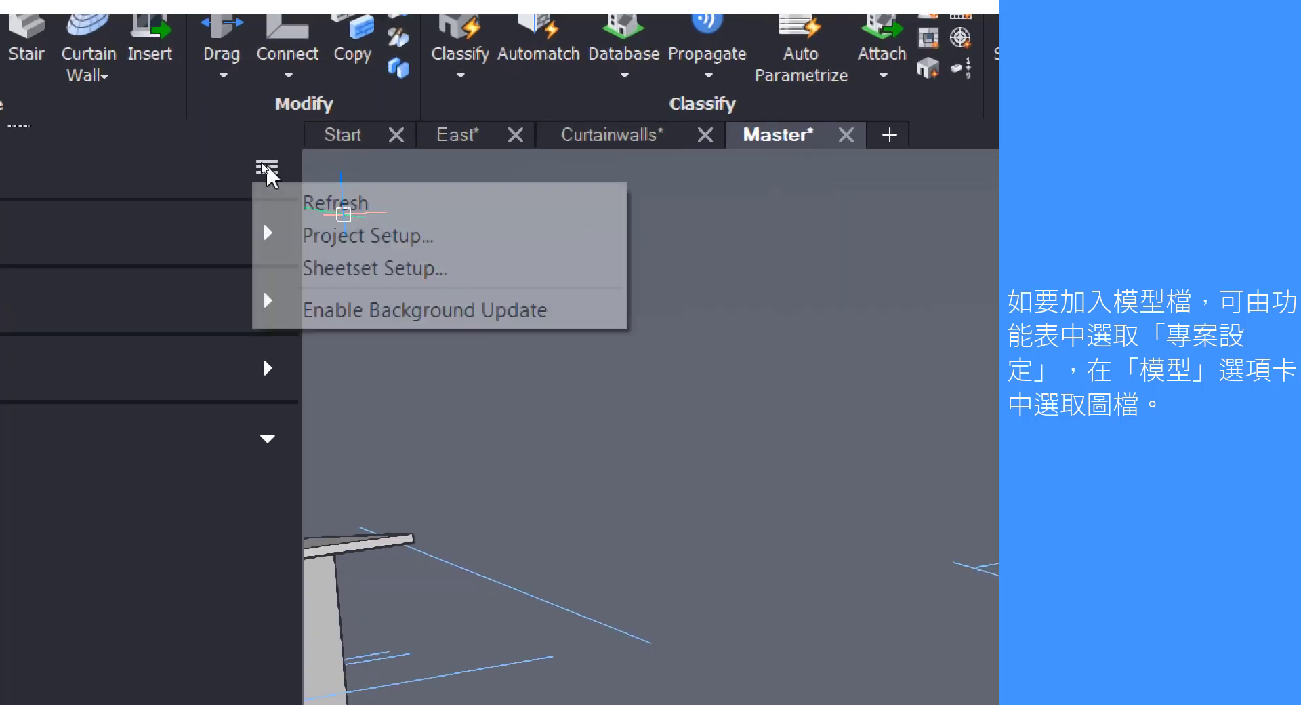
pyautogui.click(345, 240)
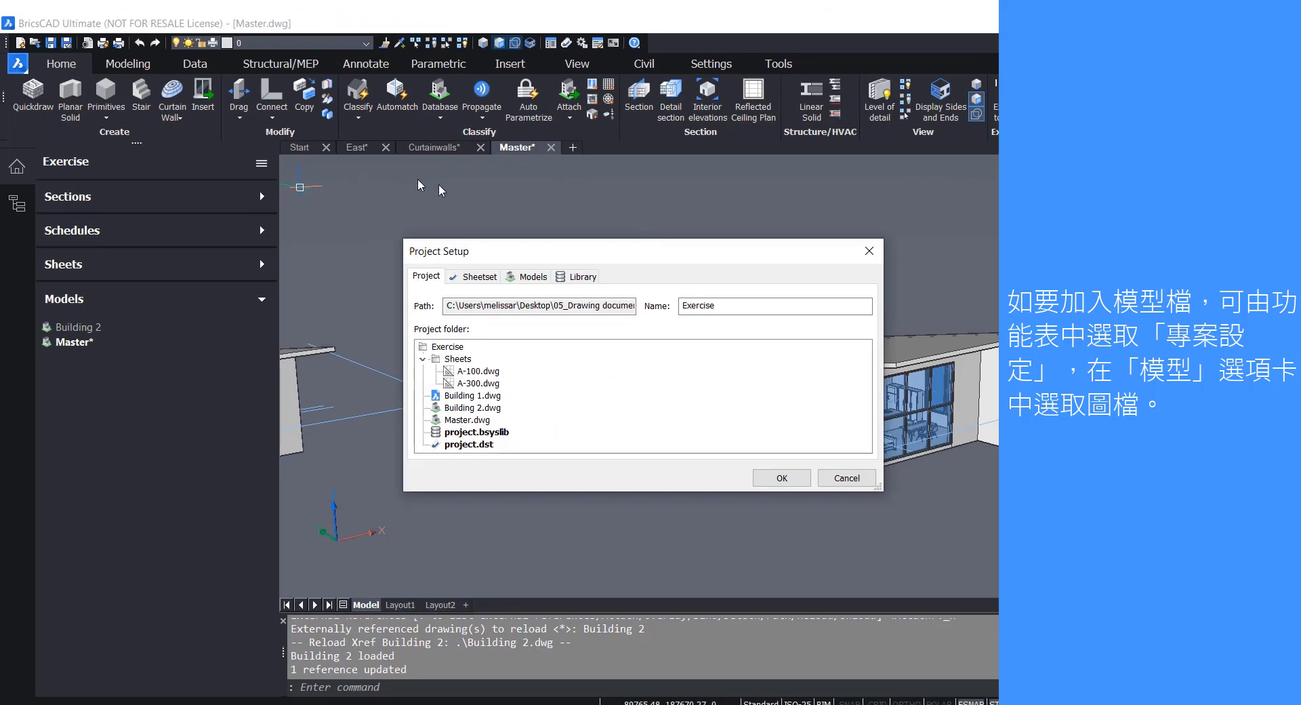
pyautogui.moveTo(559, 249); pyautogui.dragTo(535, 231)
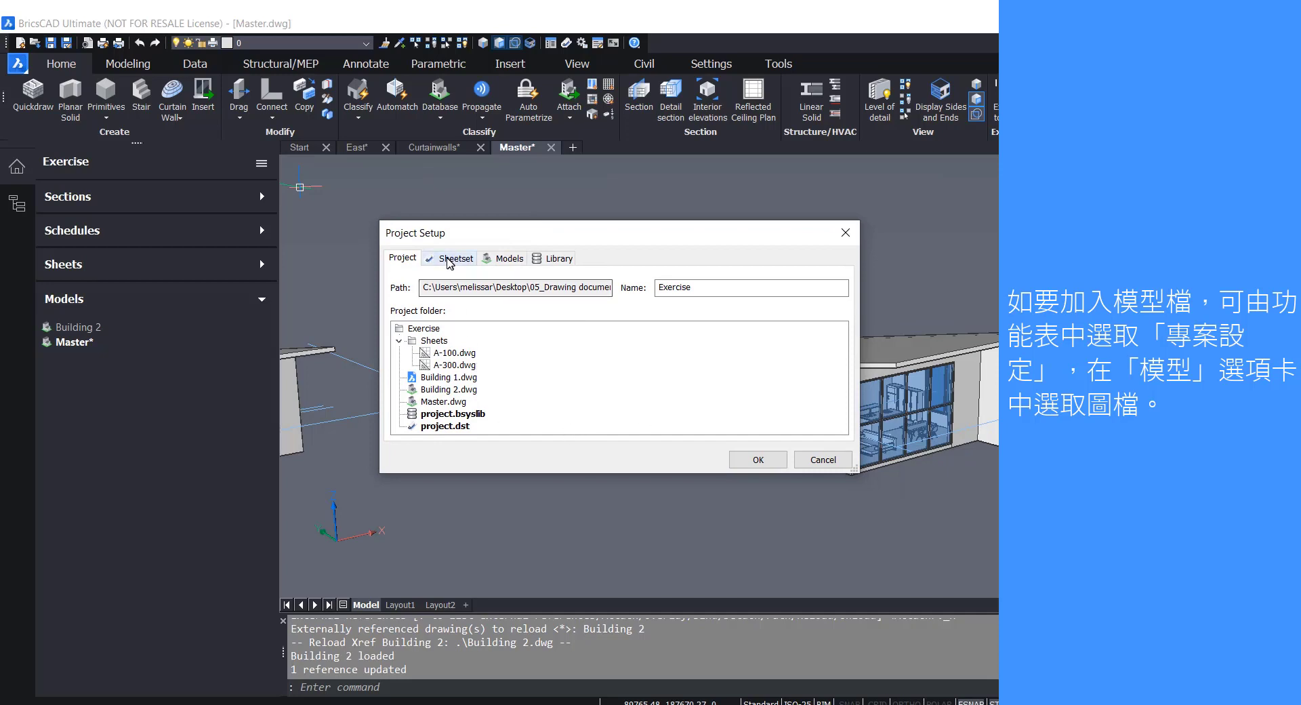
pyautogui.click(515, 260)
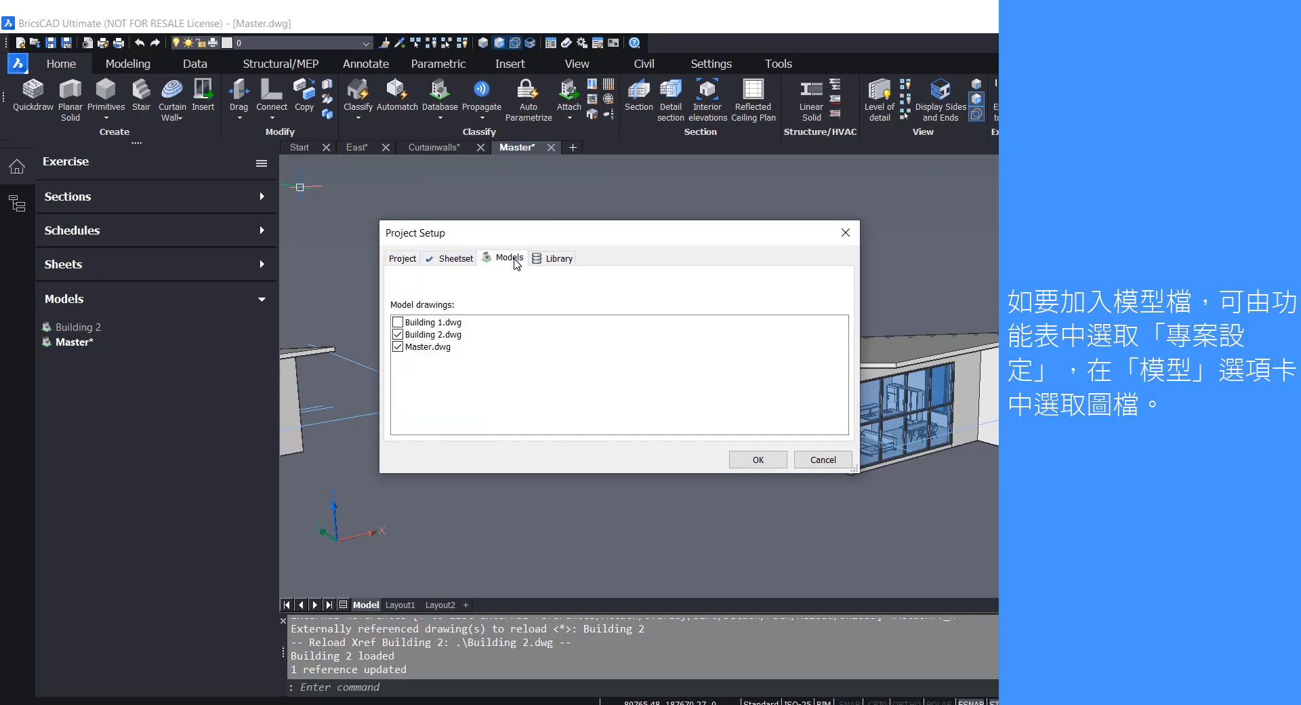
pyautogui.click(398, 323)
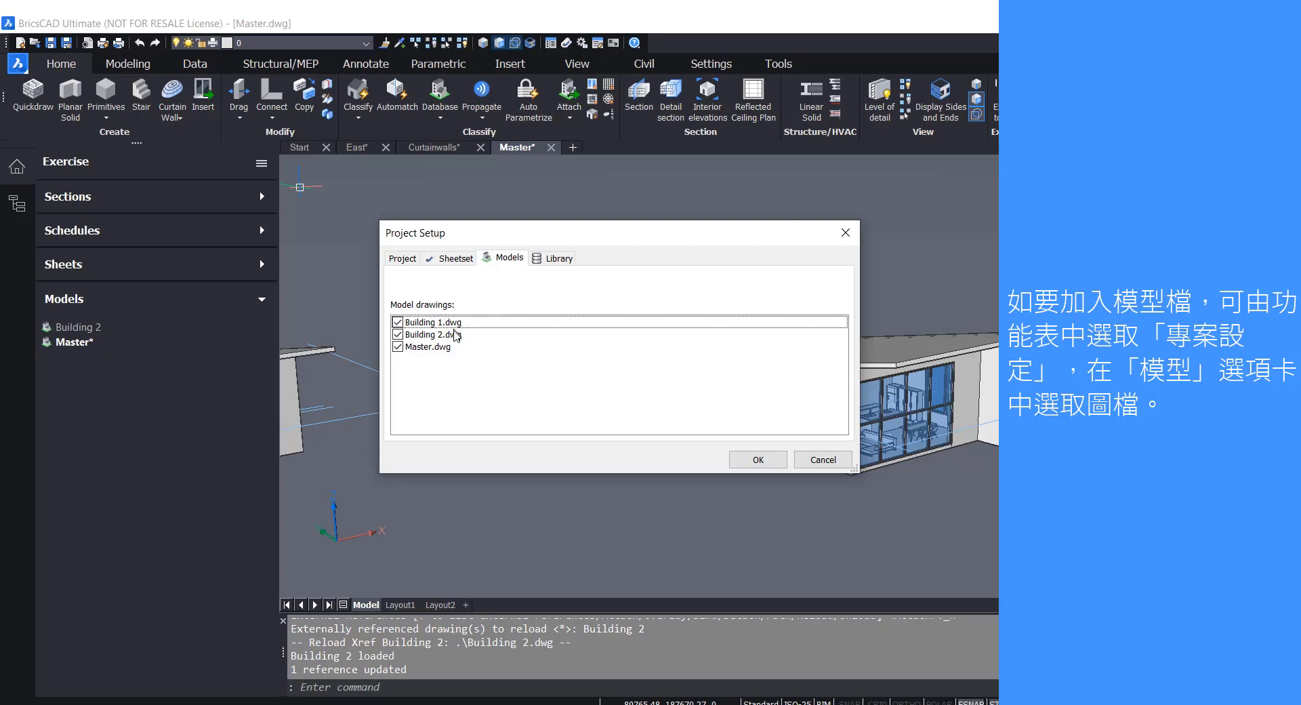
pyautogui.click(766, 462)
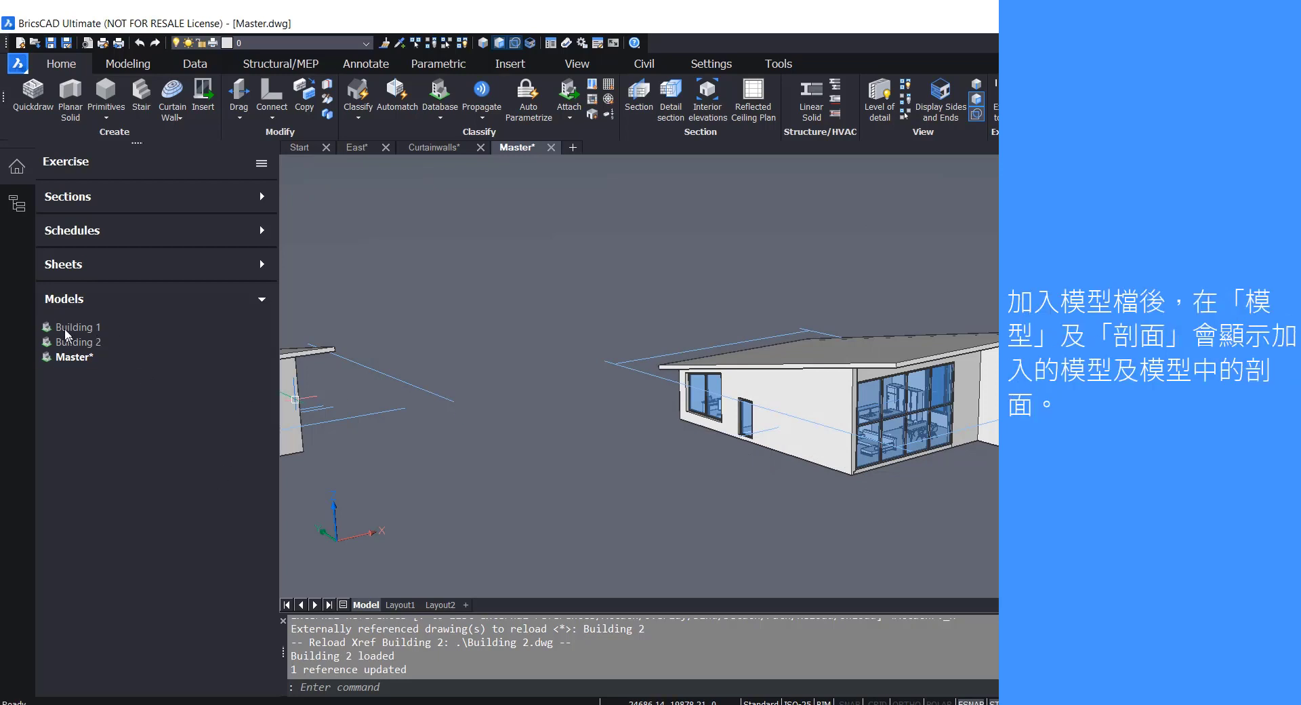
# Check the project's models, sections and sheets for content from Building 1
pyautogui.click(70, 328)
pyautogui.click(74, 345)
pyautogui.click(261, 198)
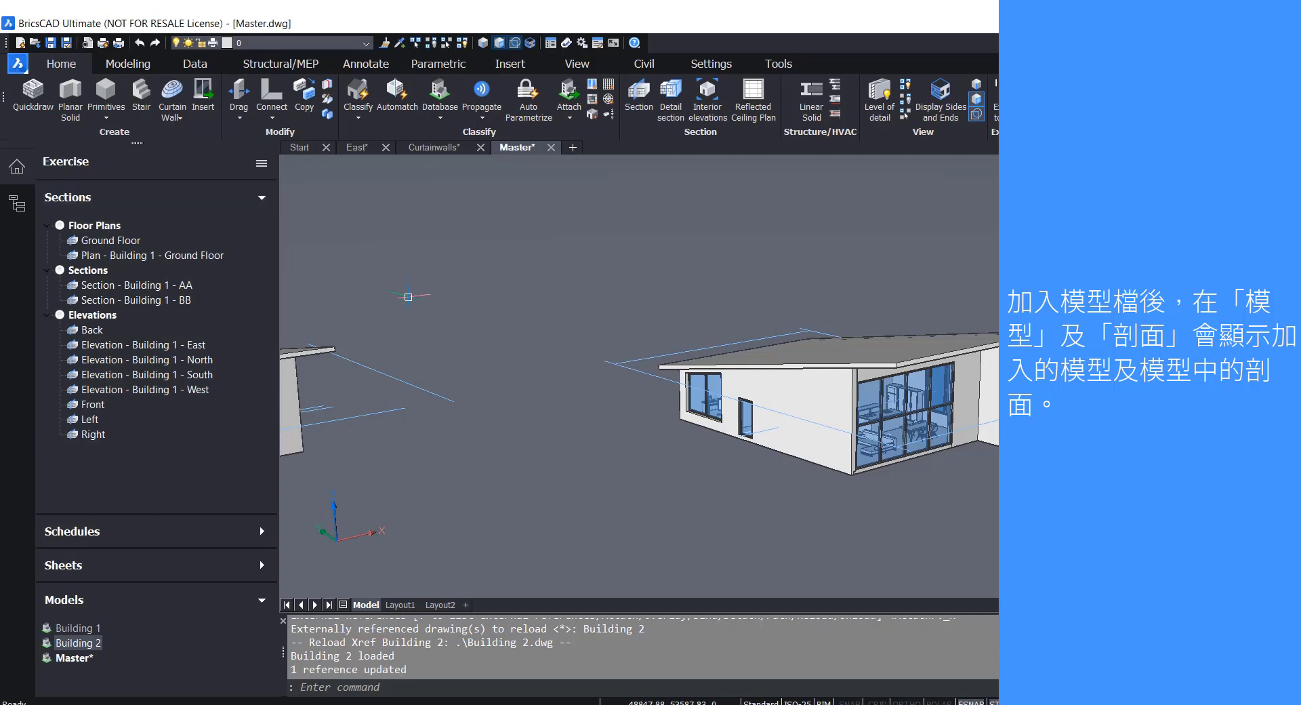
pyautogui.click(262, 197)
pyautogui.click(262, 264)
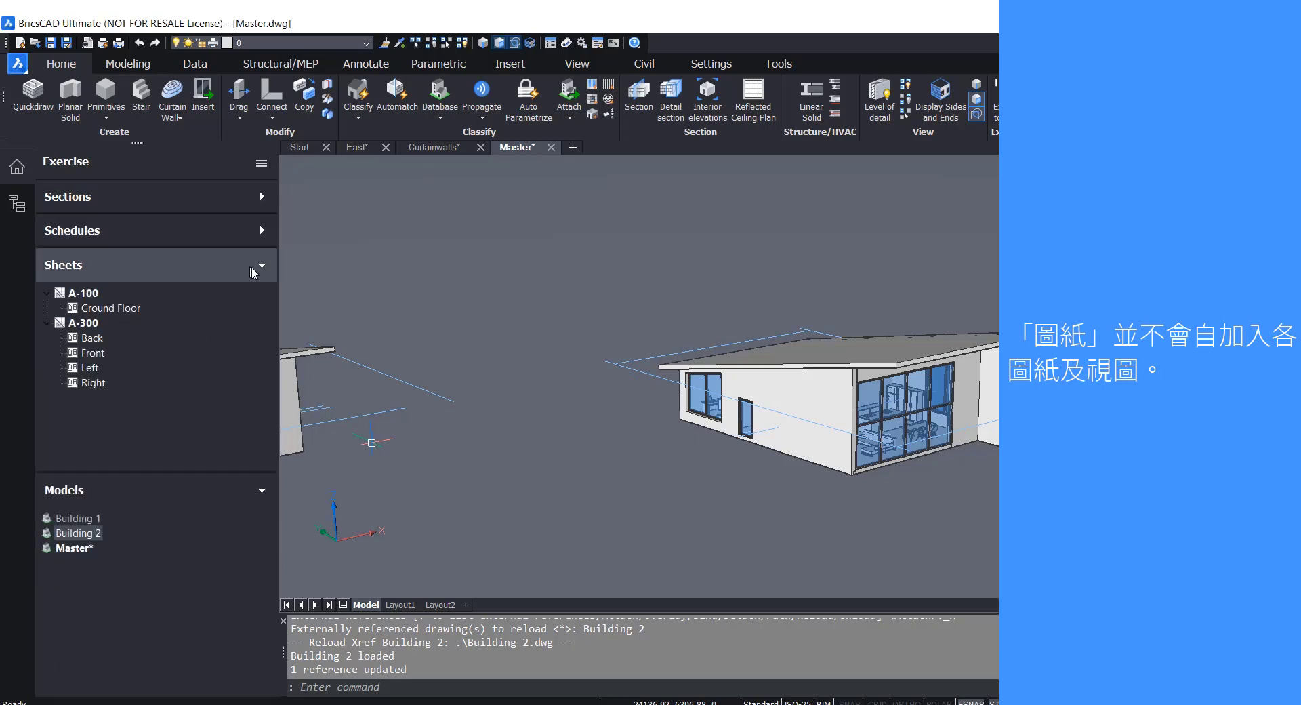
pyautogui.click(259, 265)
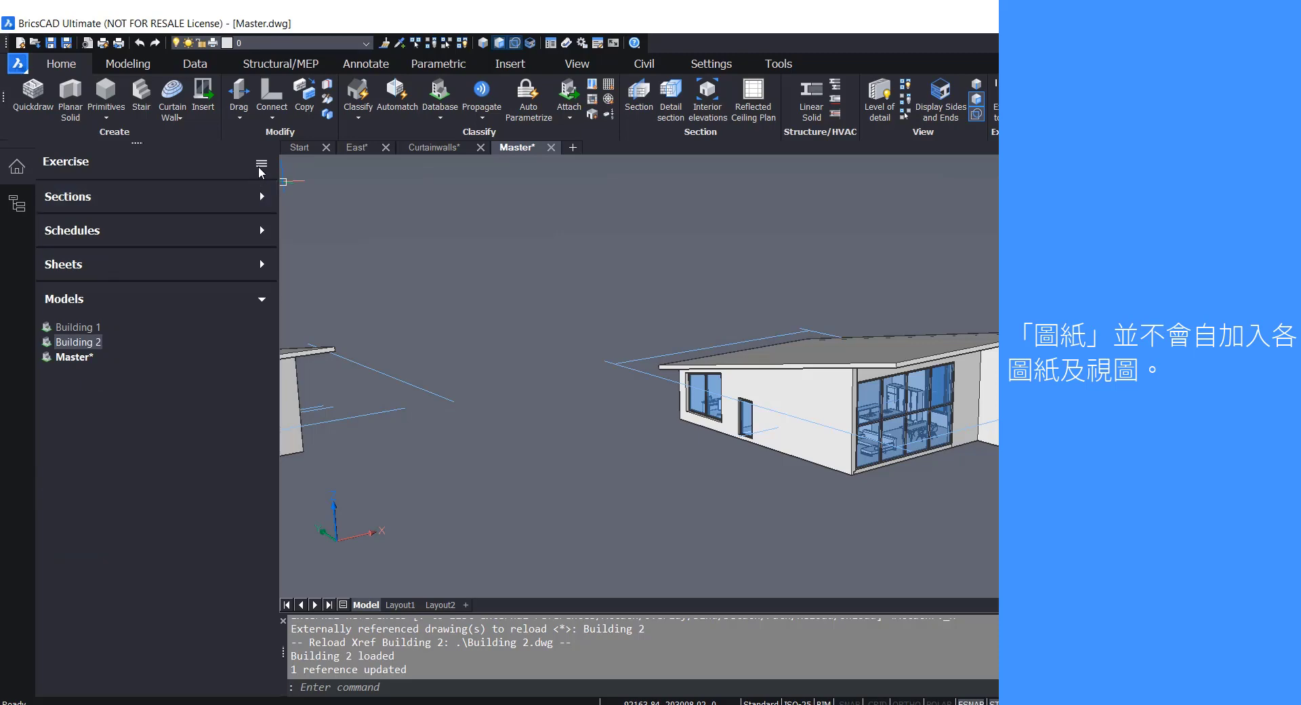
# Open the sheet set setup and check the current destinations of the Ground Floor, Back, Front, Left and Right views
pyautogui.click(261, 169)
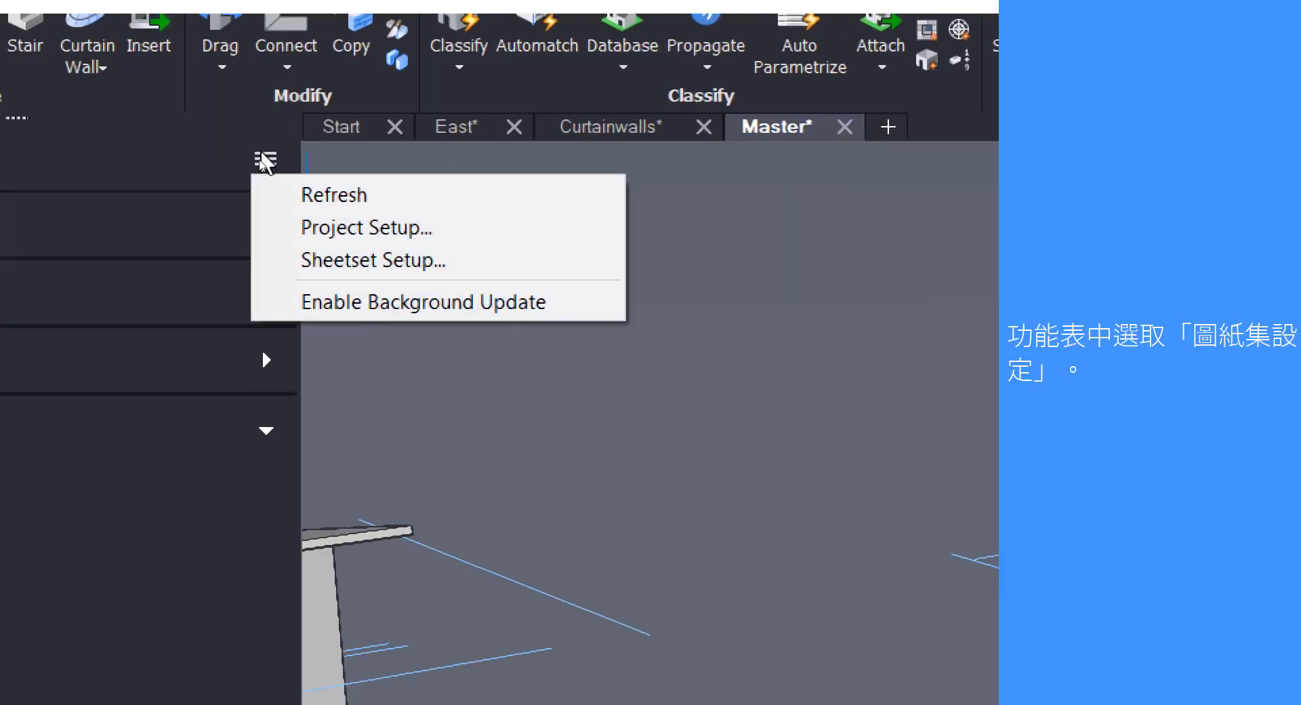
pyautogui.click(358, 265)
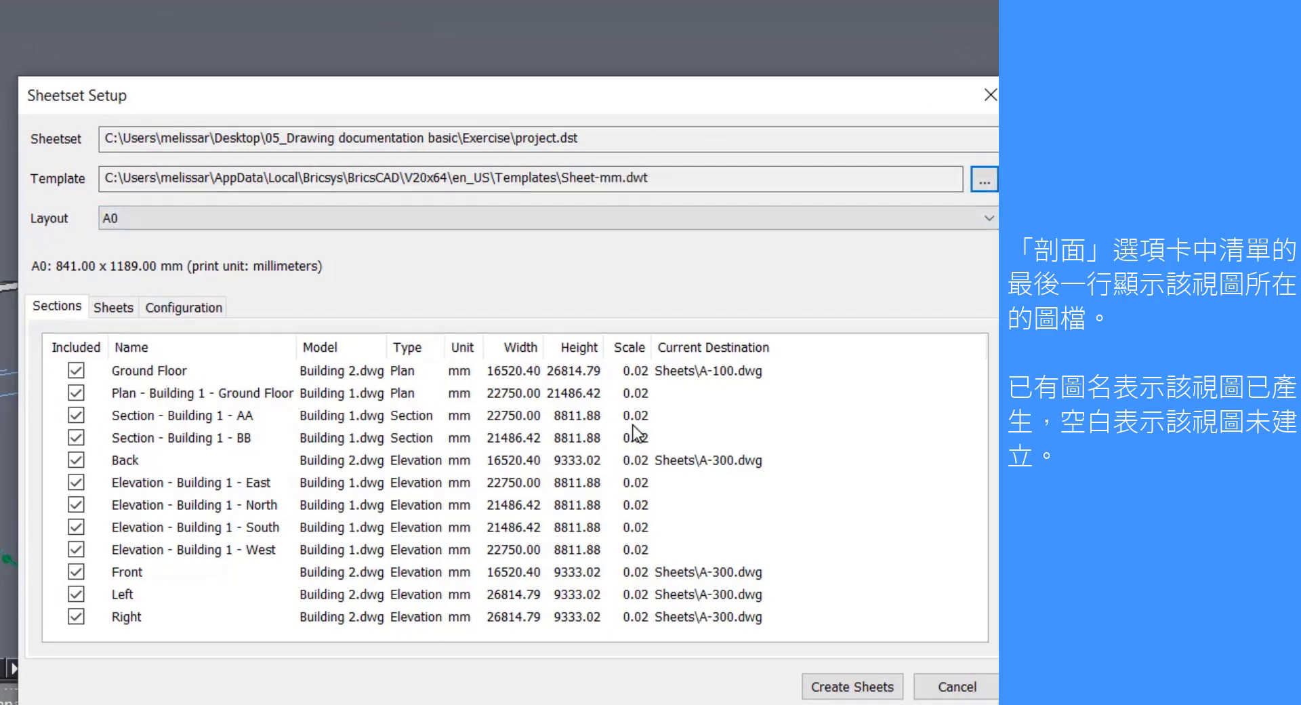
pyautogui.moveTo(652, 95); pyautogui.dragTo(637, 53)
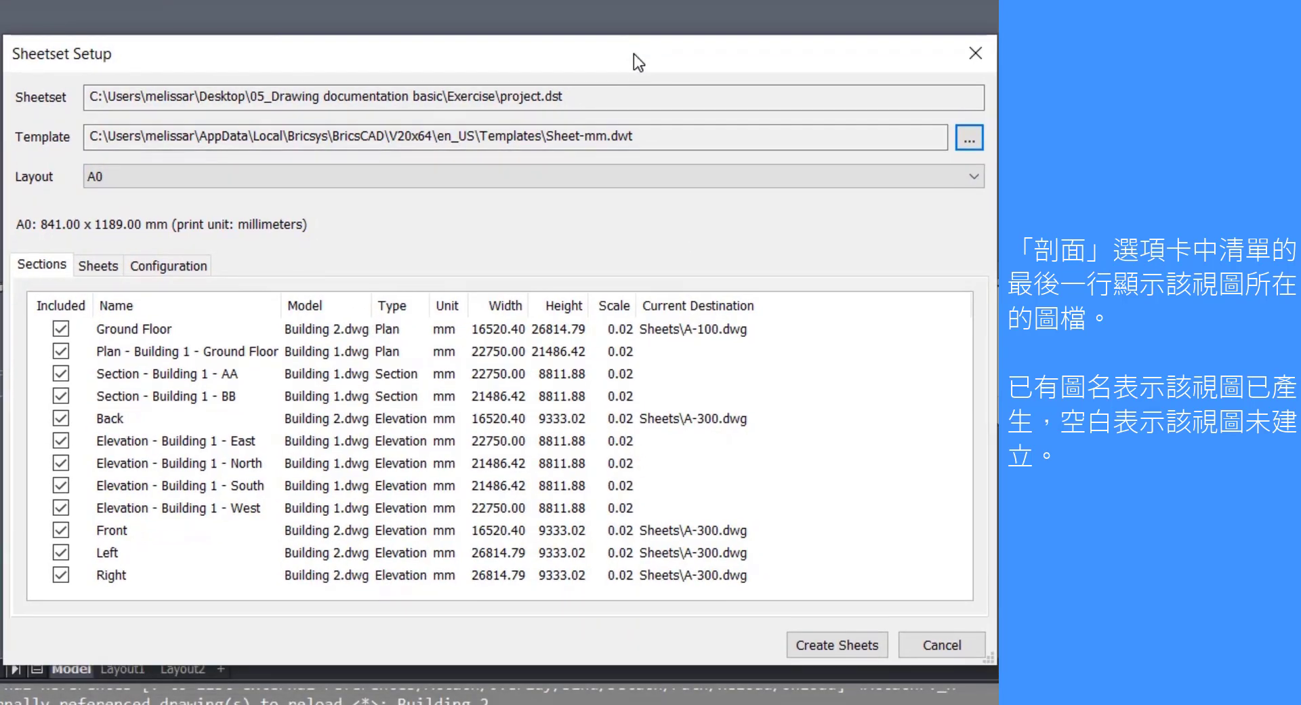
pyautogui.click(686, 332)
pyautogui.click(676, 417)
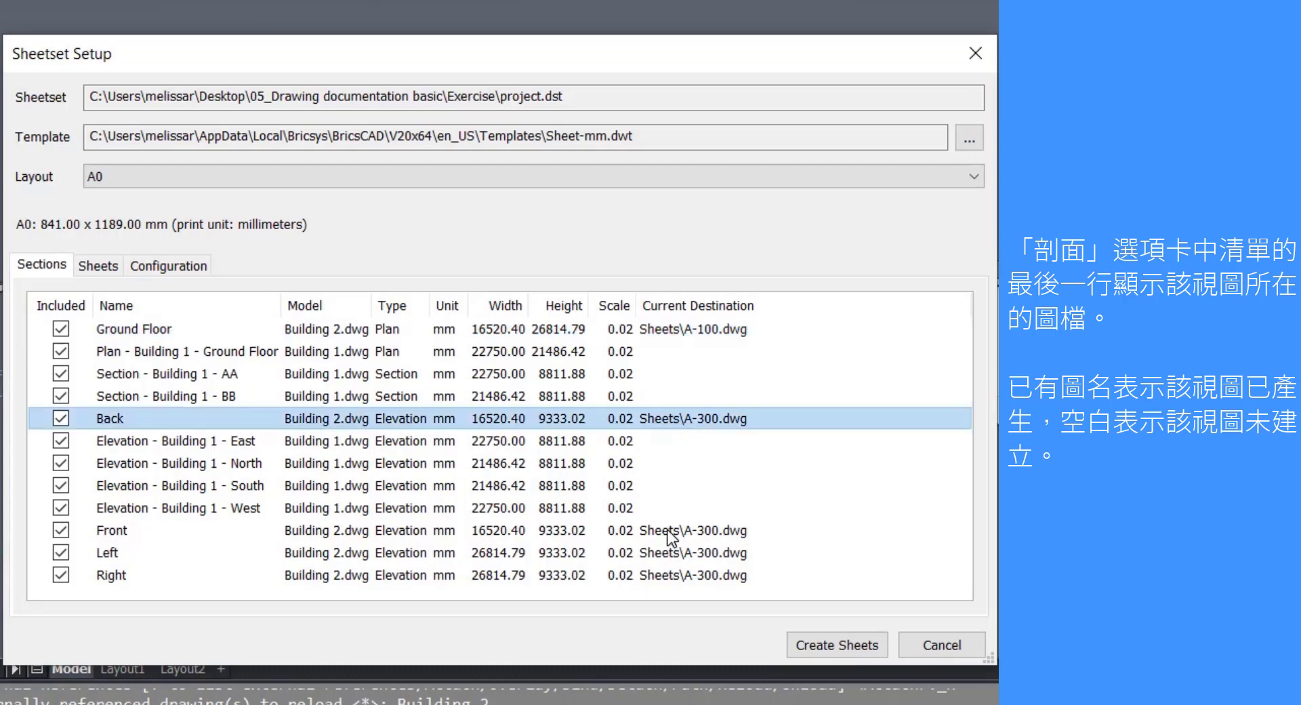
pyautogui.click(667, 532)
pyautogui.click(666, 554)
pyautogui.click(662, 575)
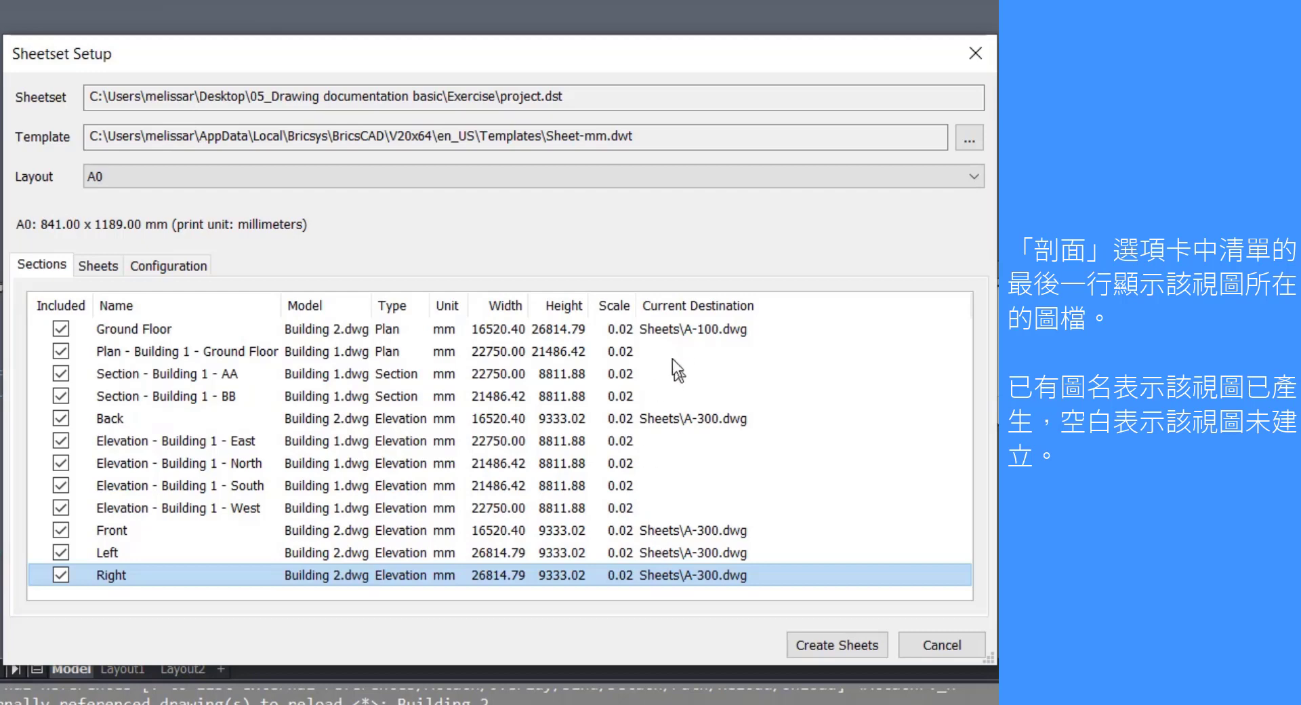
# Widen the model column and compare the current destinations of the Building 1.dwg plan, sections and elevations with the Ground Floor view
pyautogui.moveTo(371, 305); pyautogui.dragTo(464, 305)
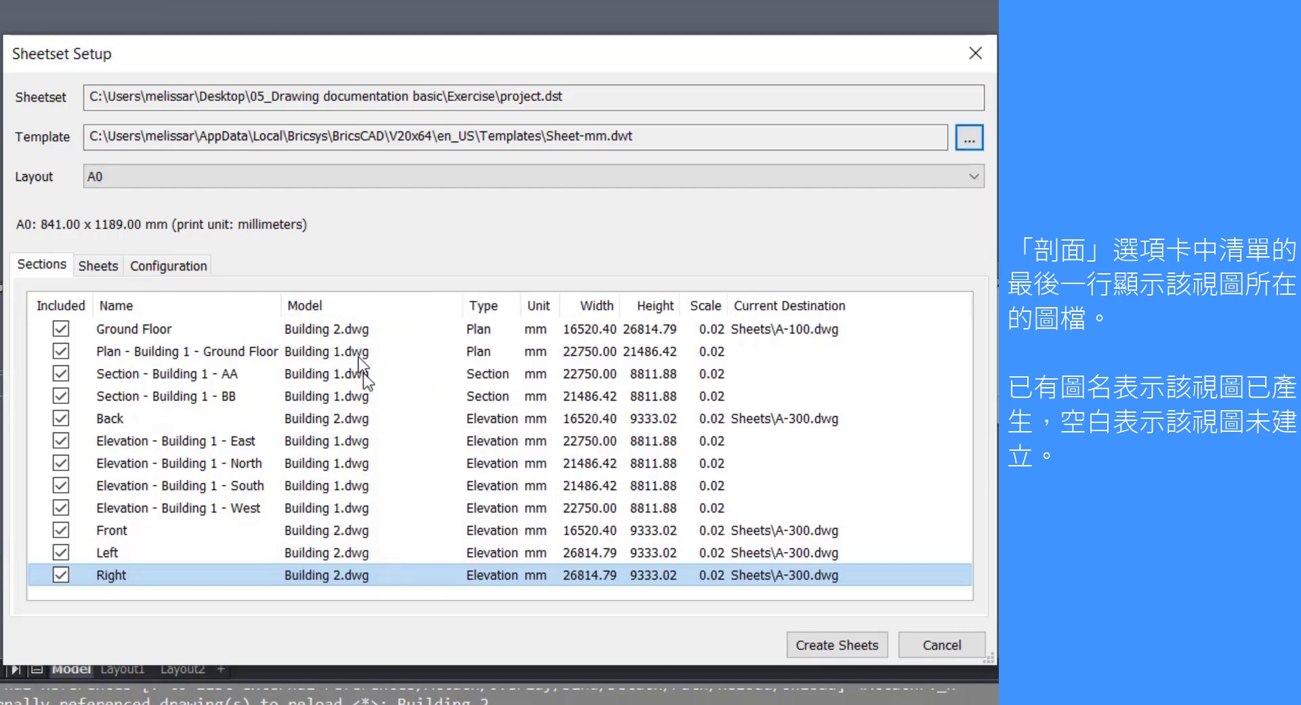
pyautogui.click(345, 329)
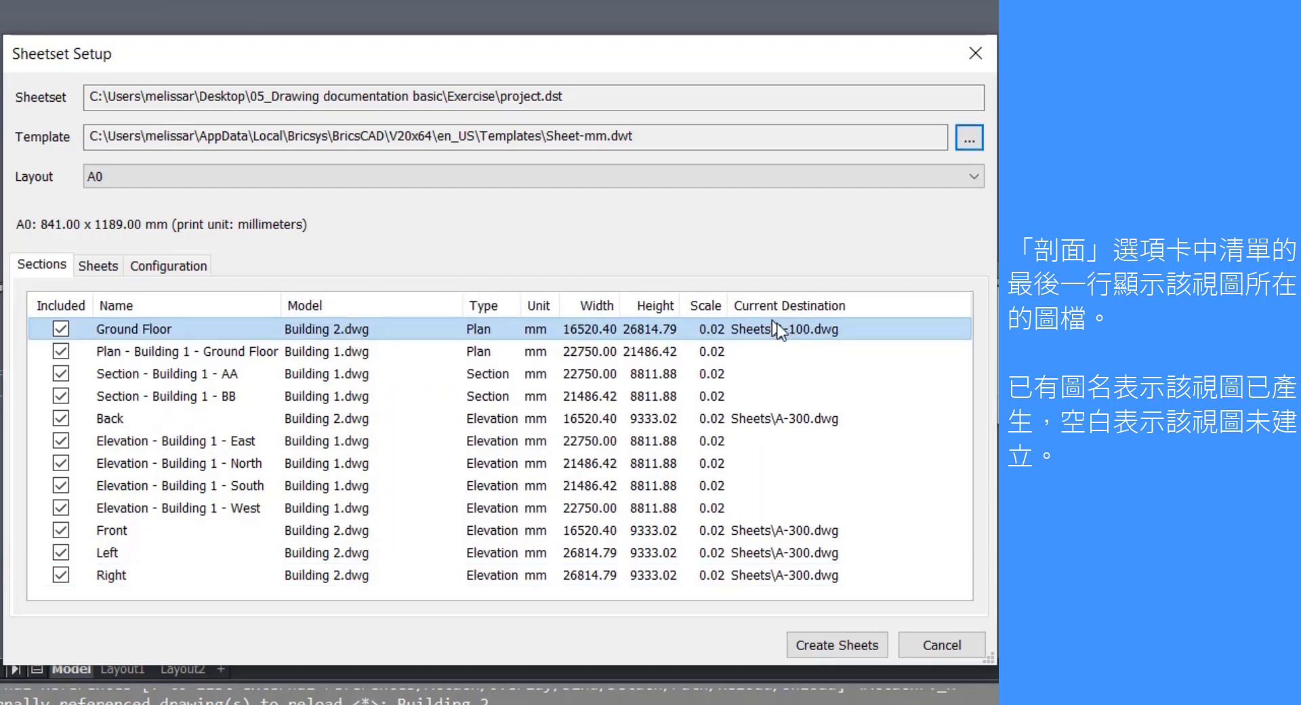
pyautogui.click(324, 359)
pyautogui.click(325, 374)
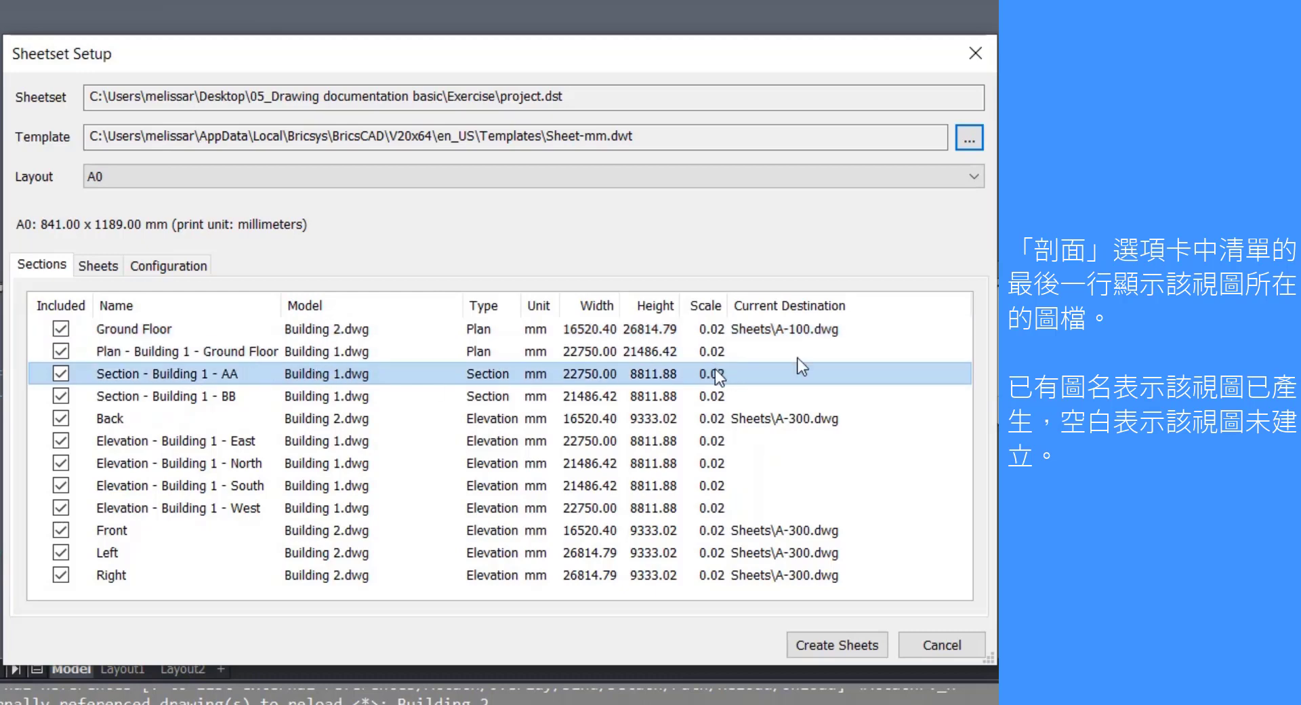
pyautogui.click(336, 397)
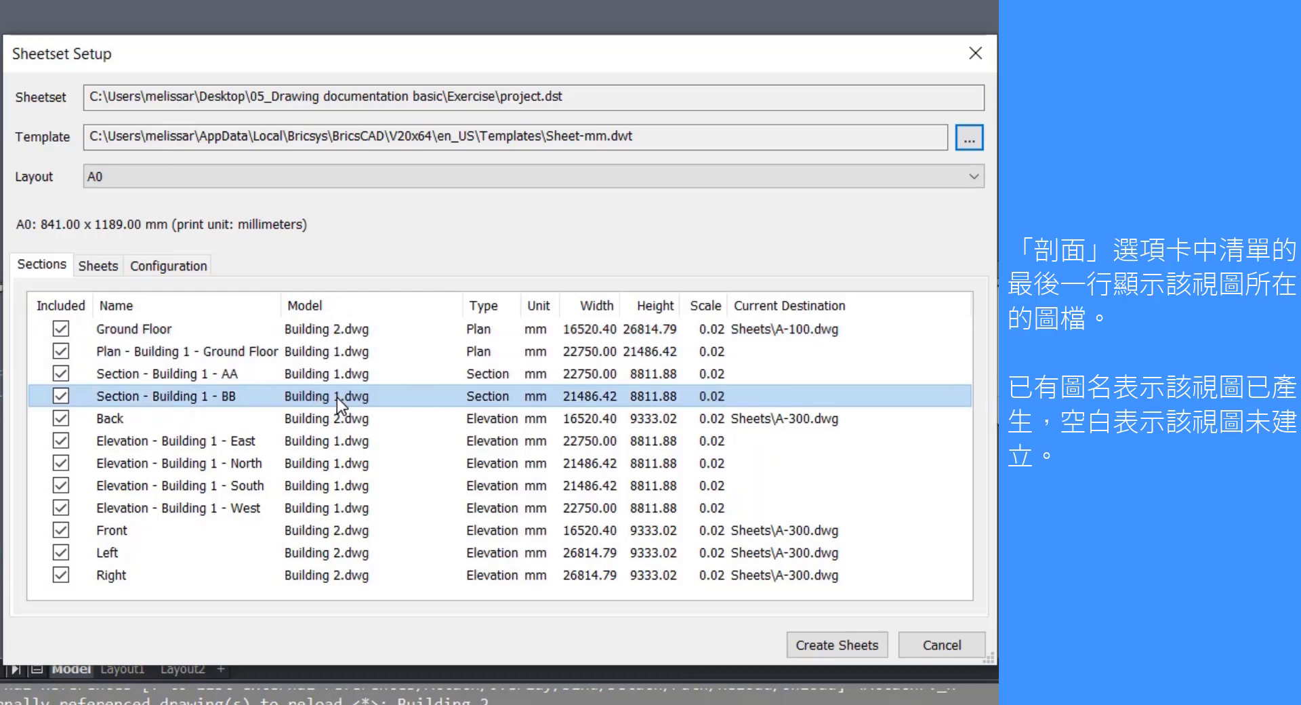
pyautogui.click(306, 441)
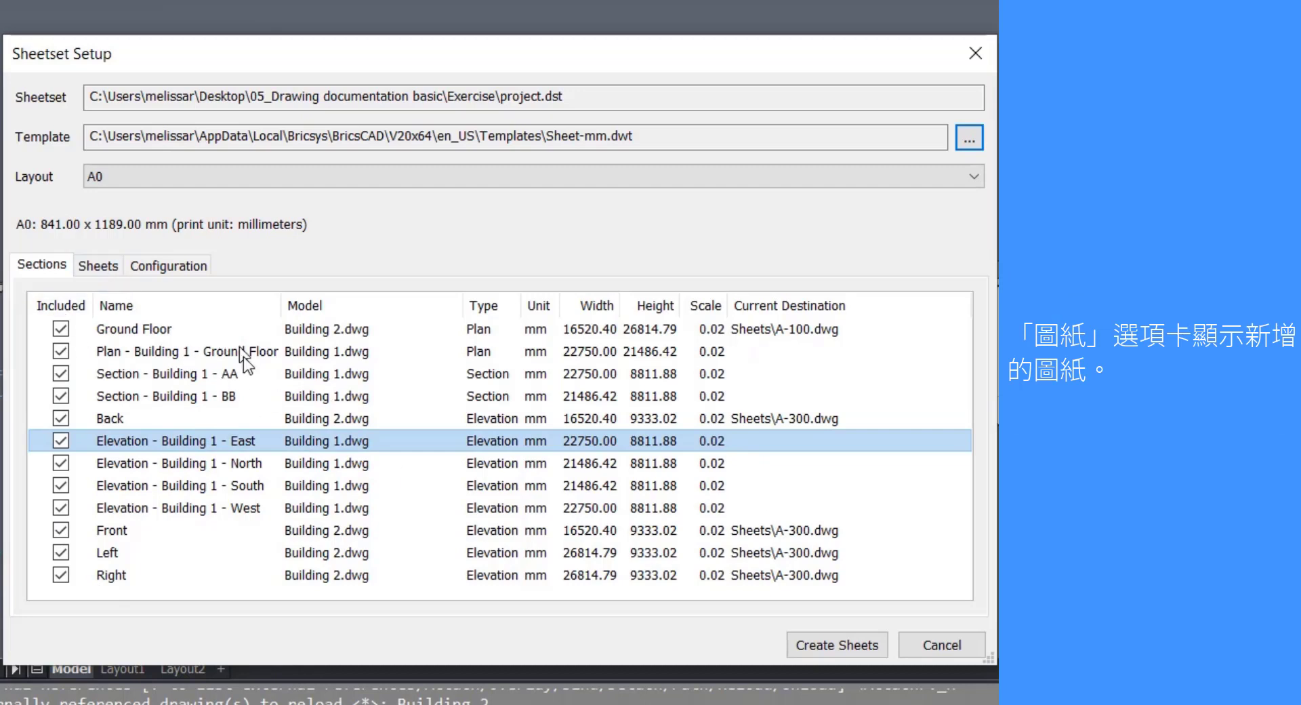
pyautogui.click(336, 349)
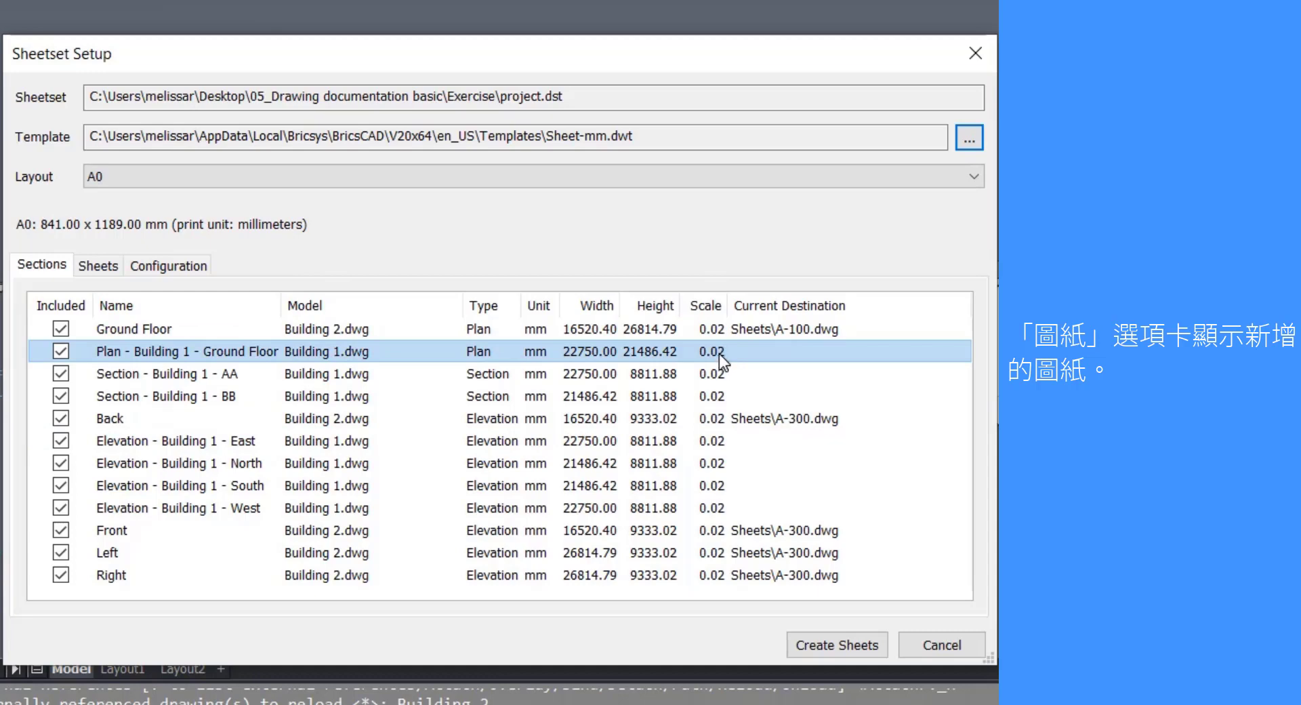
# Try a scale of 0.05 for the Building 1 ground floor plan and preview how it fits on sheet A-101
pyautogui.click(100, 266)
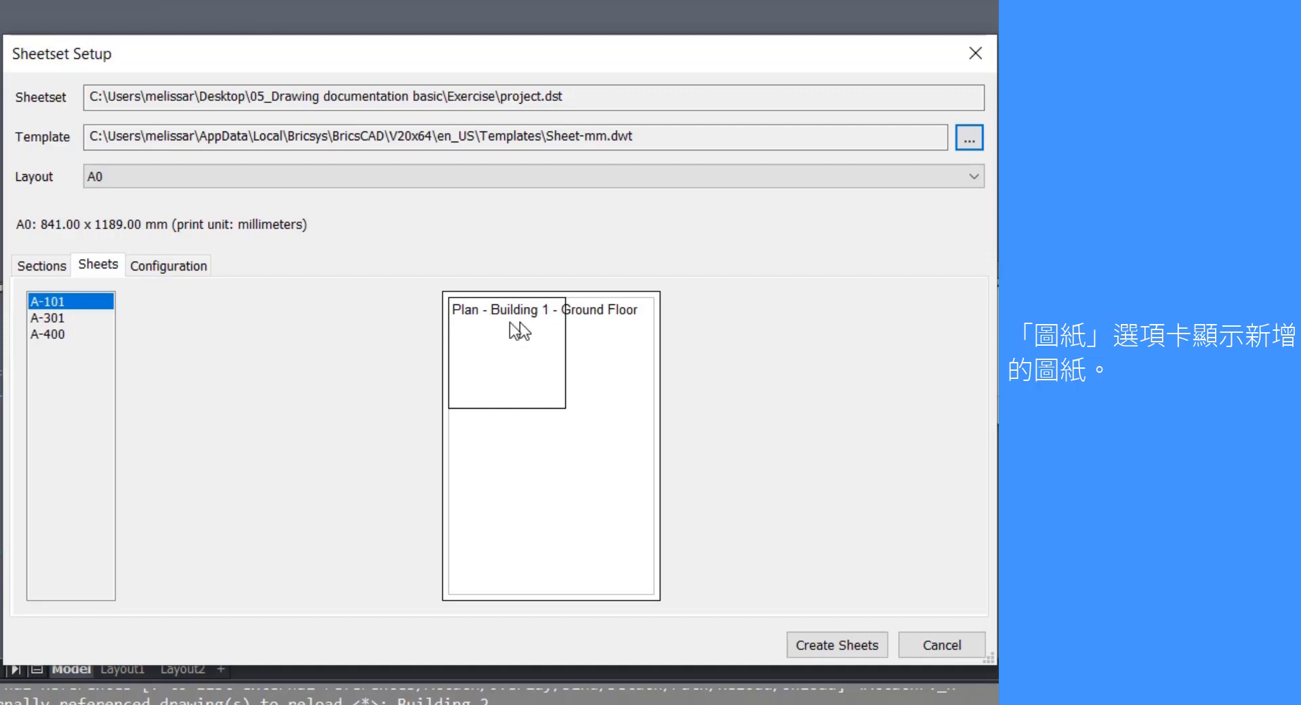
pyautogui.click(40, 264)
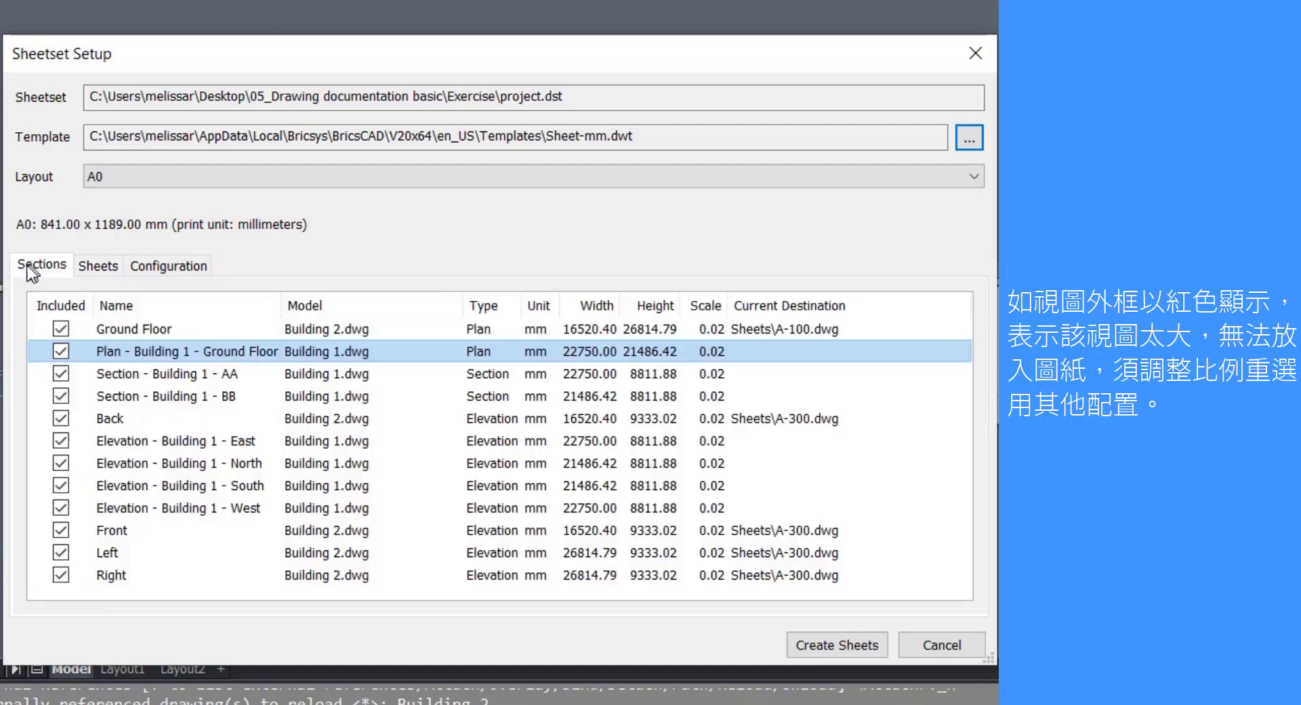
pyautogui.click(719, 355)
pyautogui.write('5')
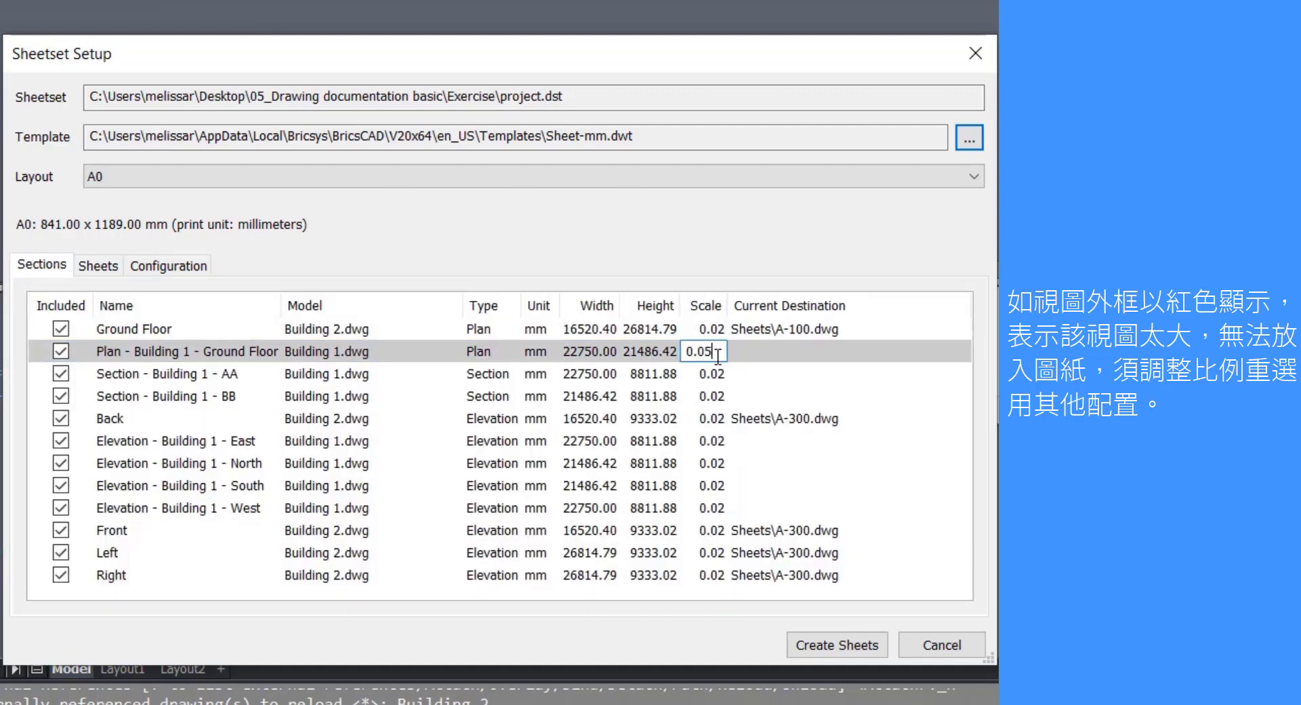
pyautogui.press('Return')
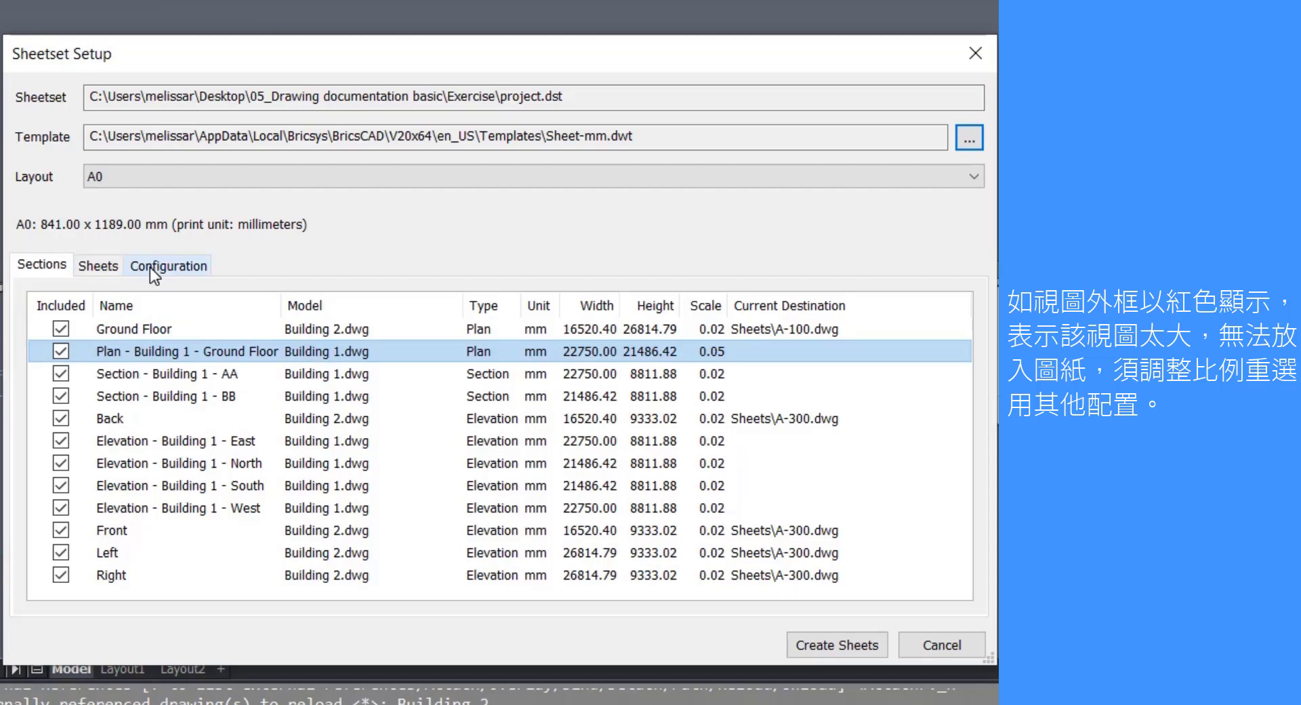
pyautogui.click(107, 265)
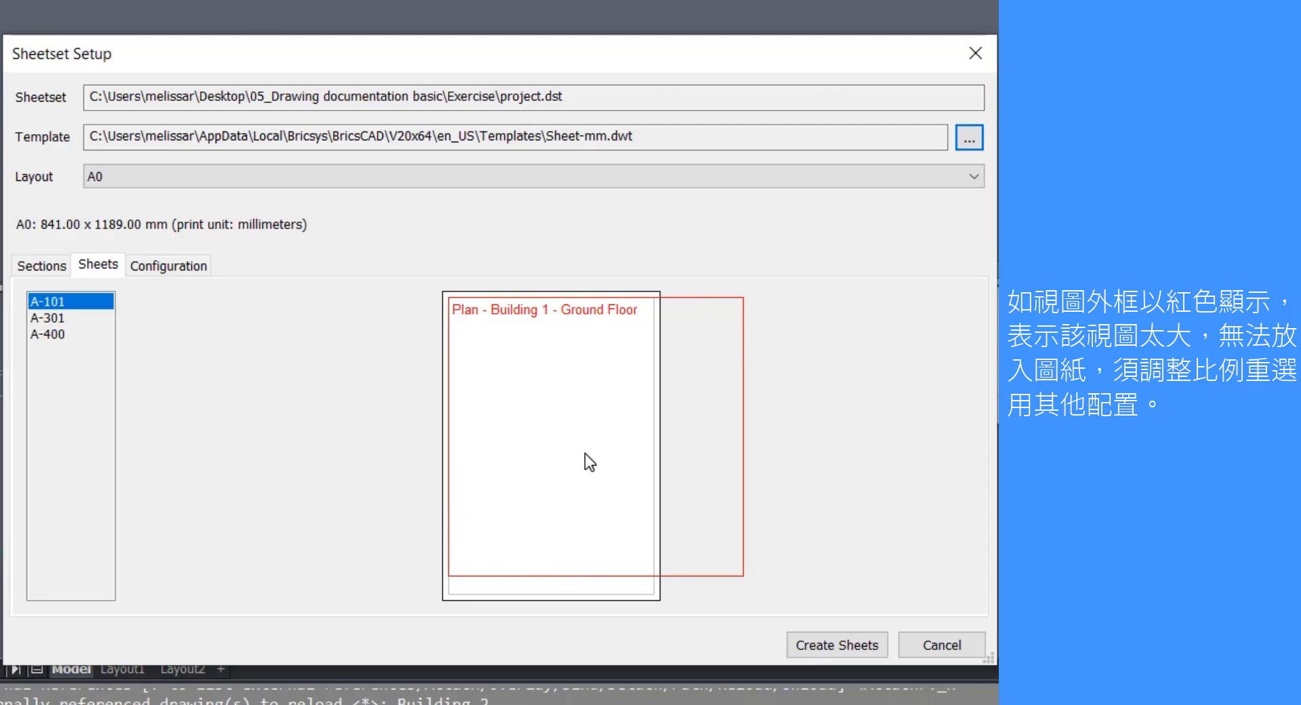
pyautogui.click(59, 266)
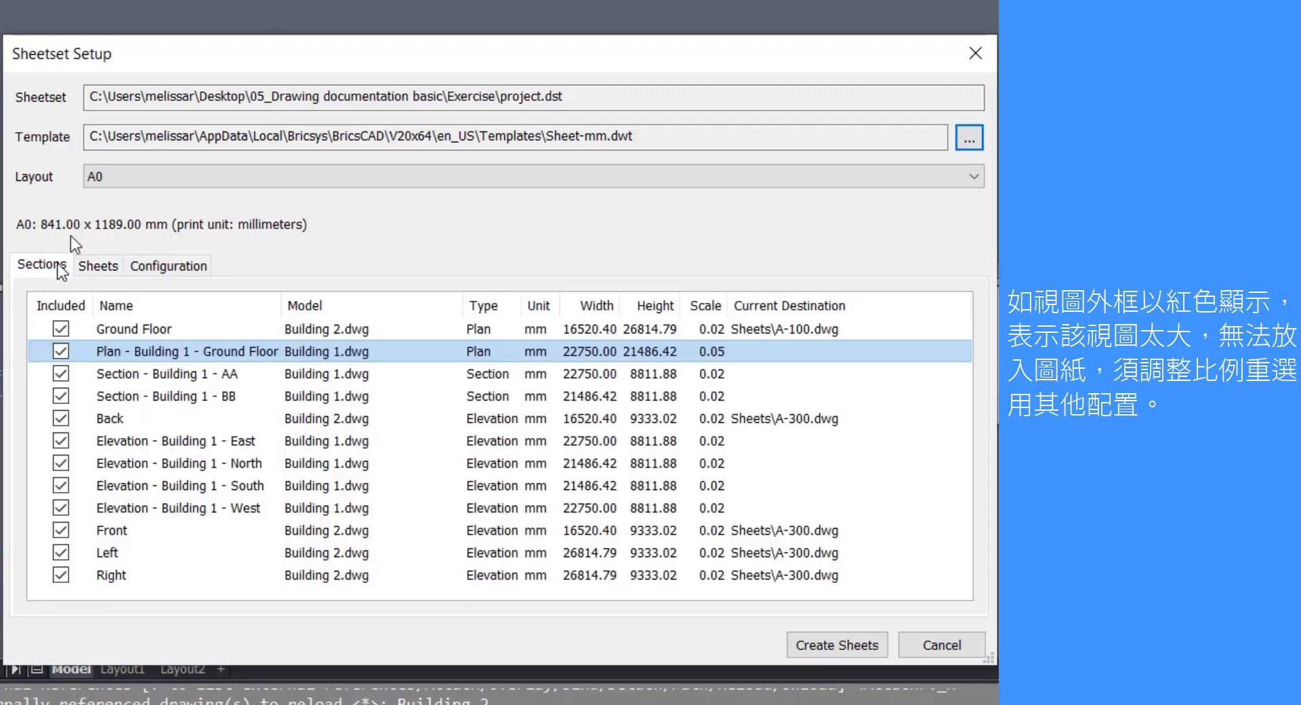
# Set the scale of the Plan - Building 1 - Ground Floor view back to 0.02
pyautogui.click(714, 352)
pyautogui.click(713, 354)
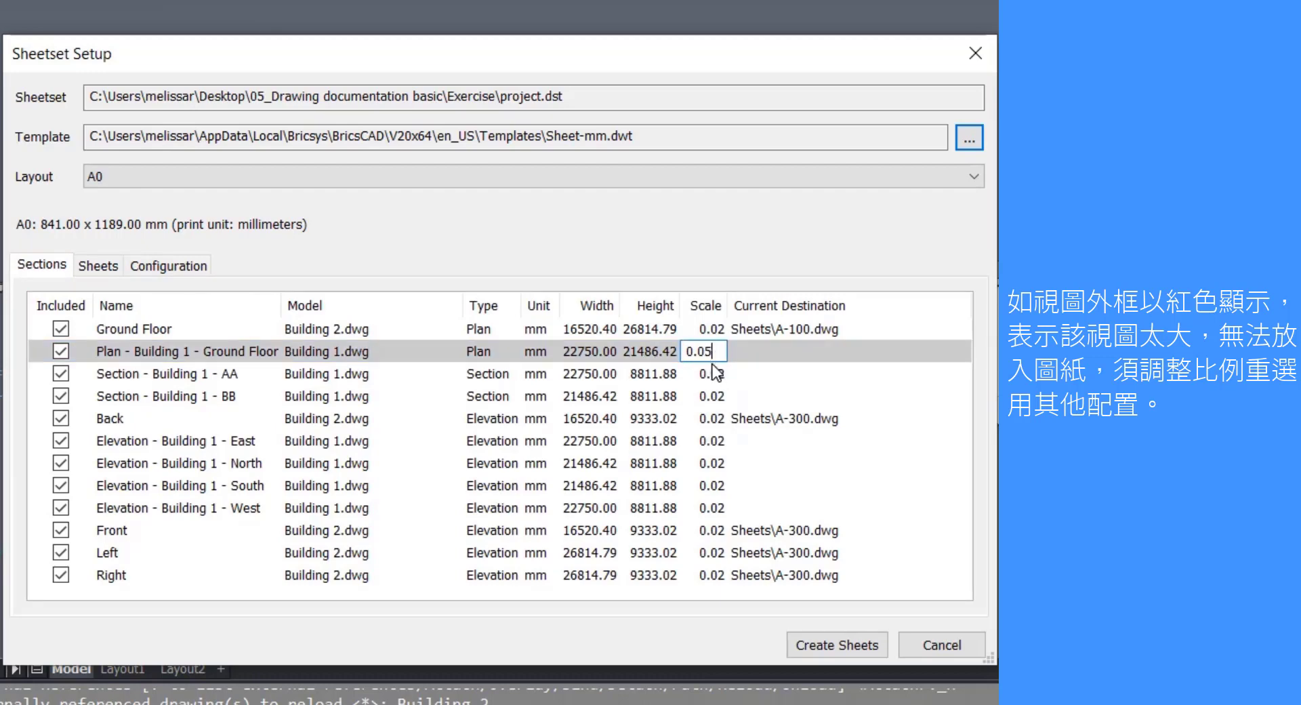
pyautogui.press('BackSpace')
pyautogui.write('2')
pyautogui.press('Return')
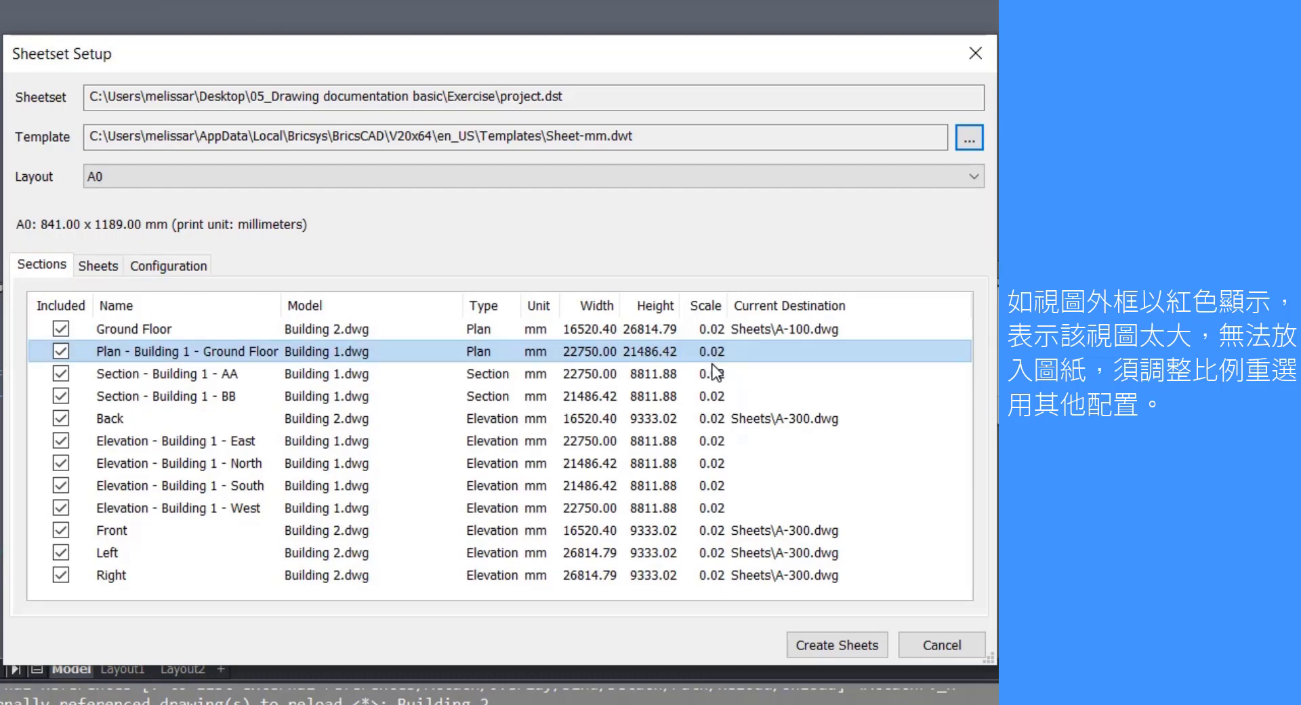
# Preview the view layouts on the new sheets A-101, A-301 and A-400
pyautogui.click(99, 264)
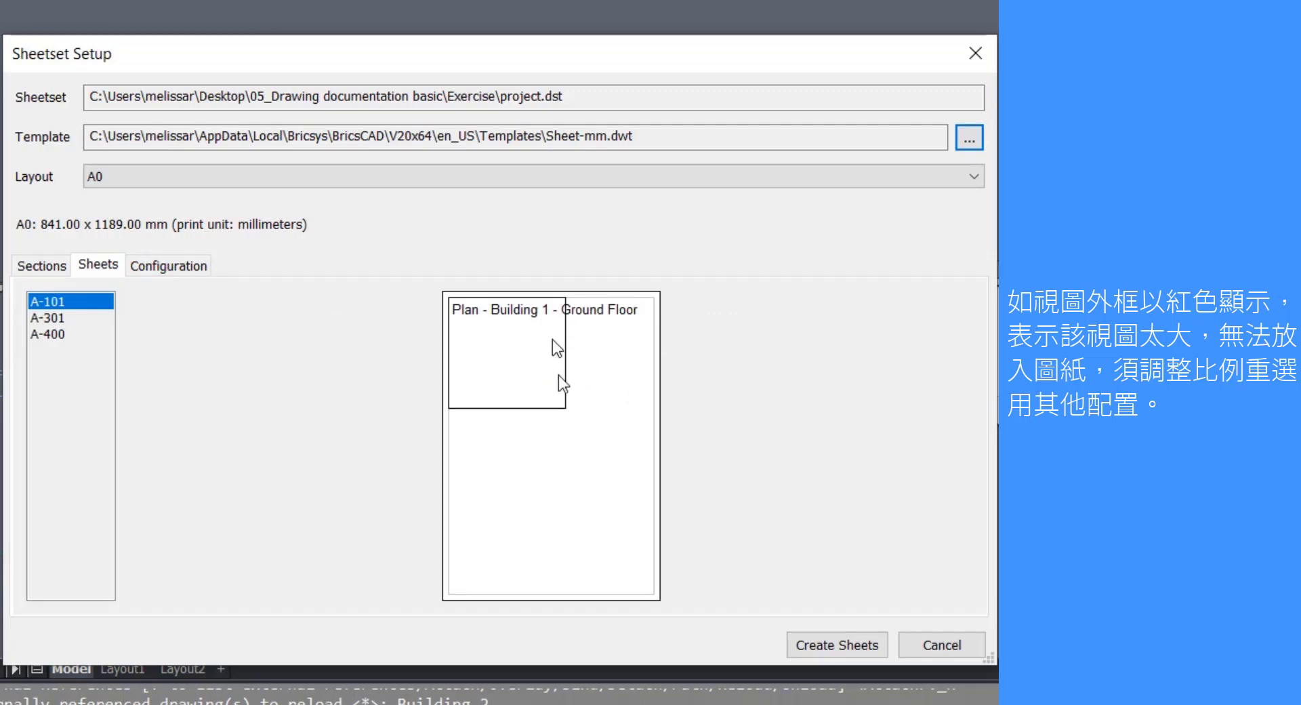
pyautogui.click(54, 318)
pyautogui.click(56, 332)
pyautogui.click(53, 319)
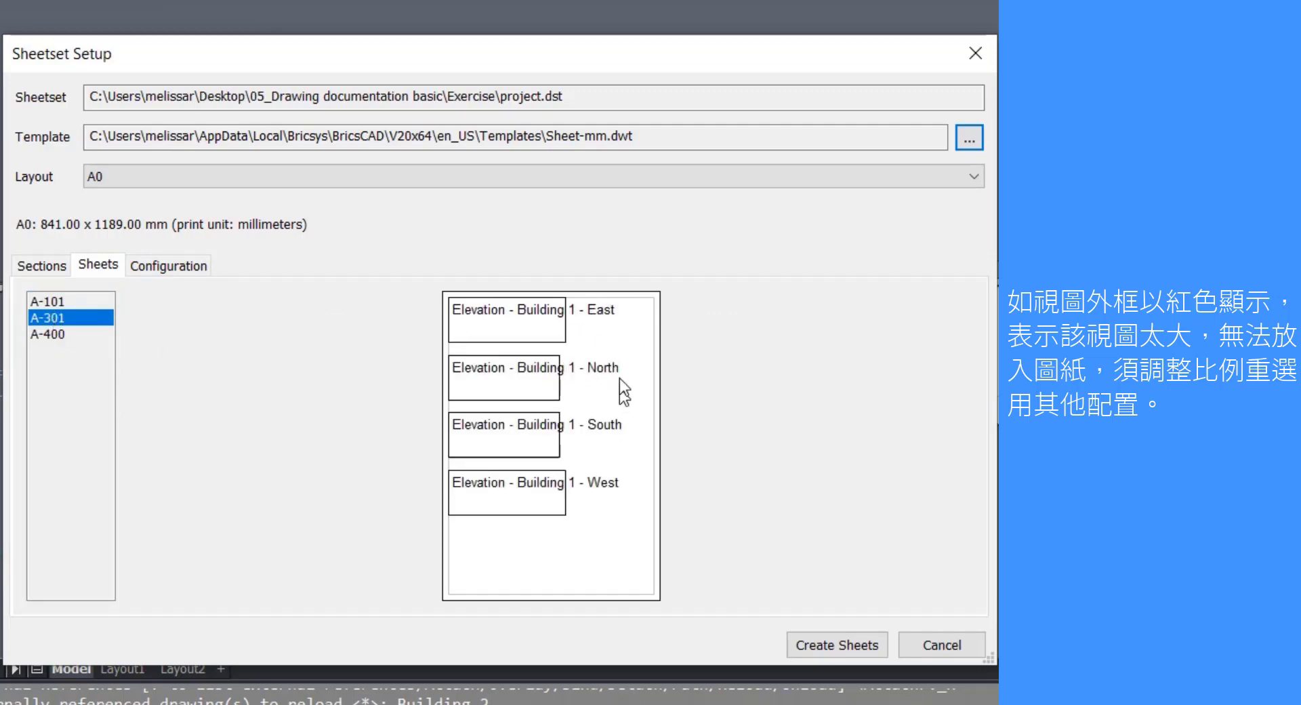
pyautogui.click(36, 338)
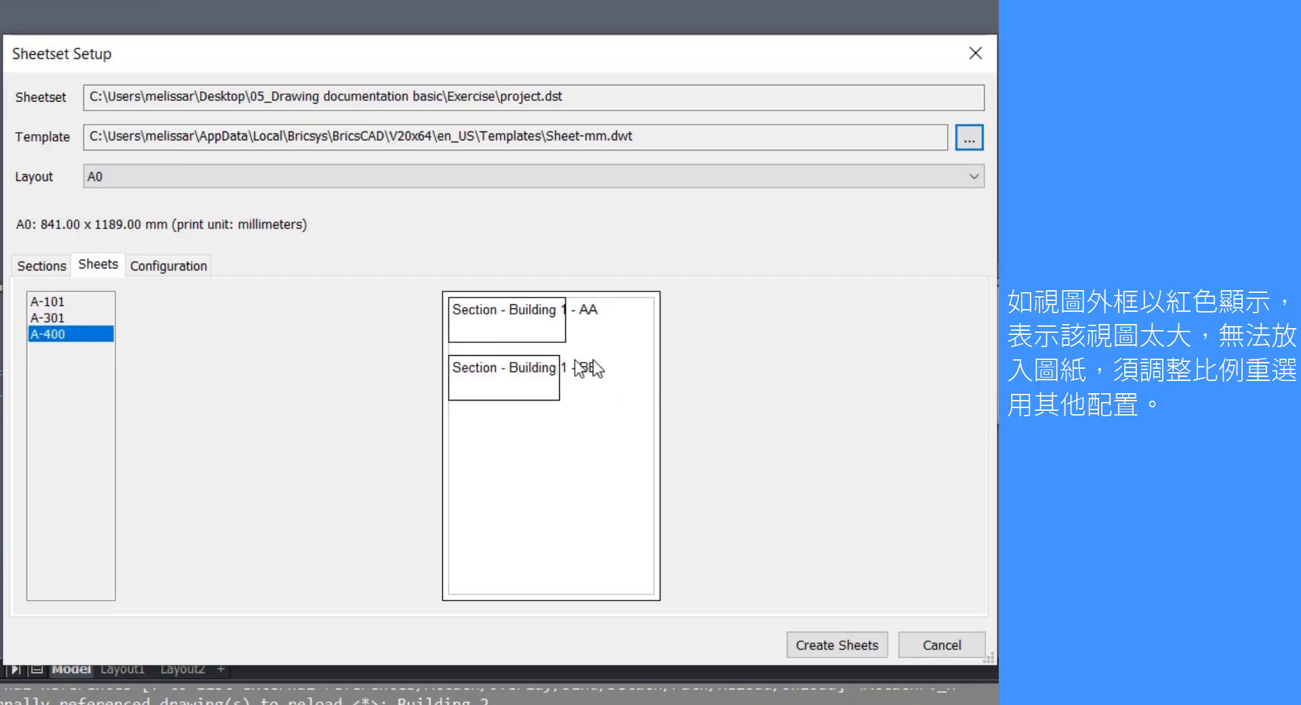
# Review the included sections and the sheet configuration, and create the new sheets for the Building 1 views
pyautogui.click(41, 266)
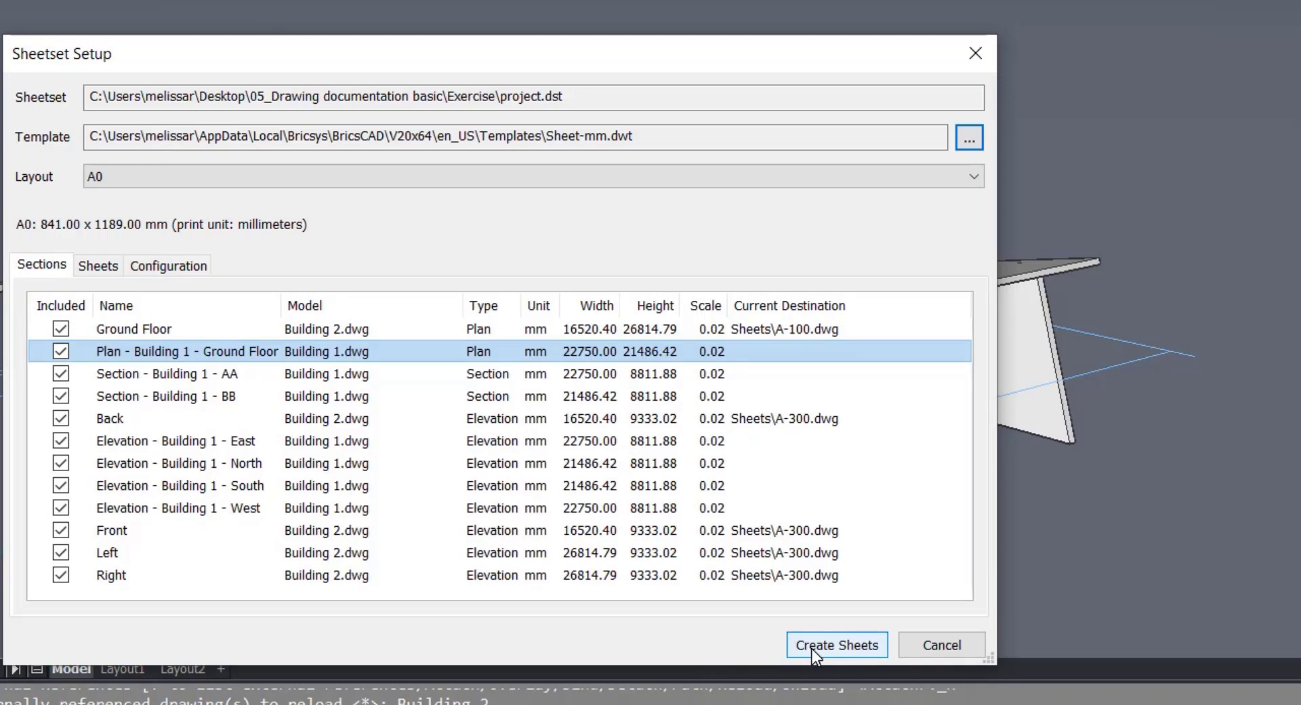
pyautogui.click(176, 263)
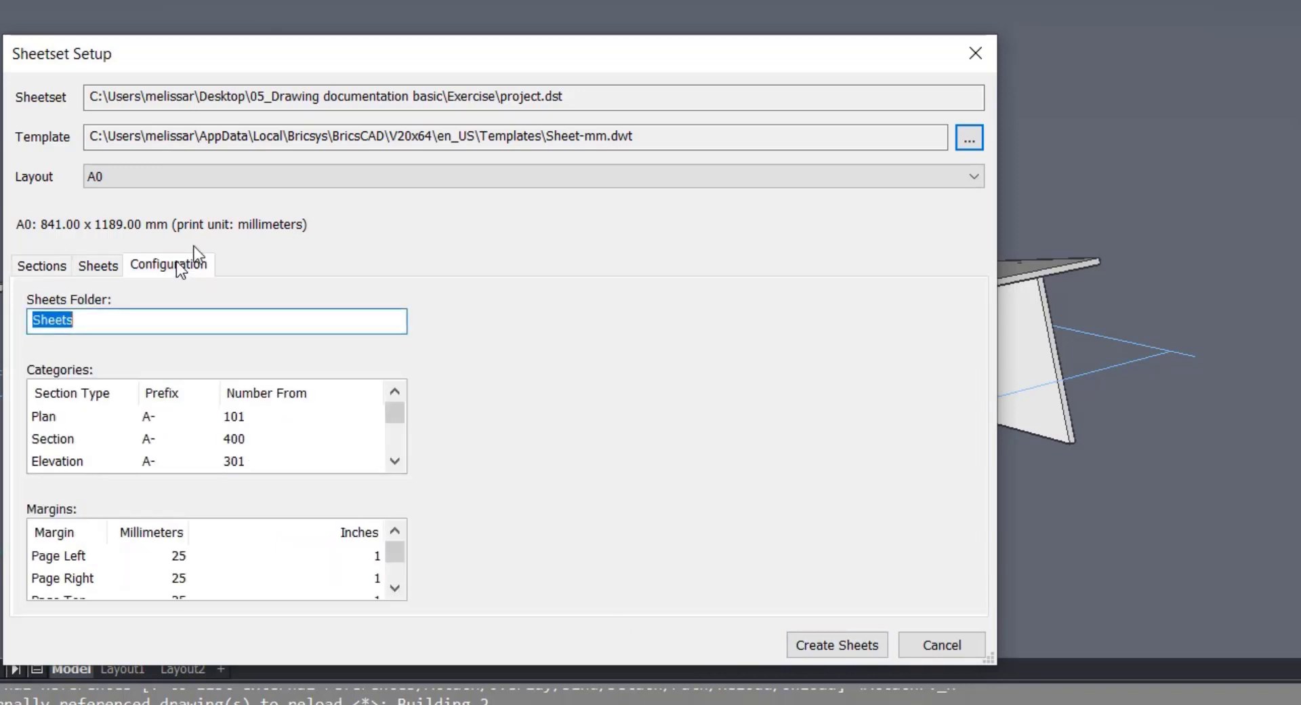
pyautogui.click(811, 646)
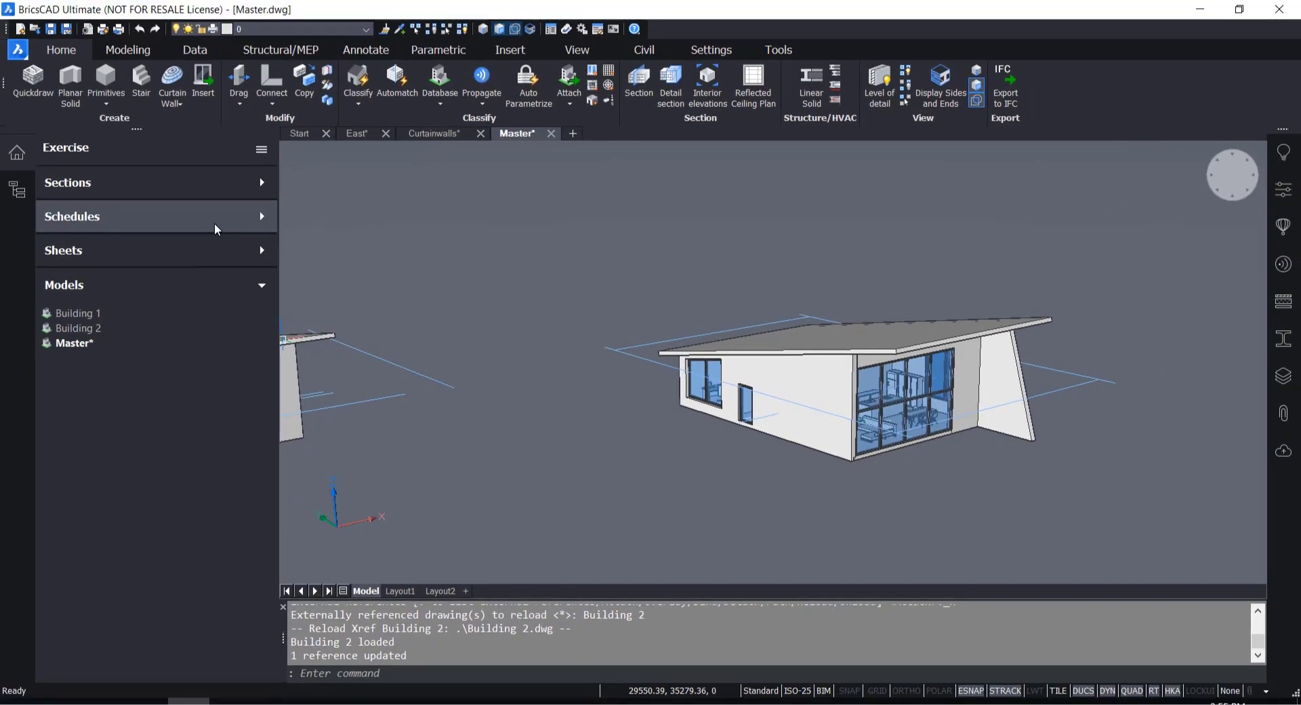
# List the project's sheets and update the Plan - Building 1 - Ground Floor view on sheet A-101
pyautogui.click(256, 253)
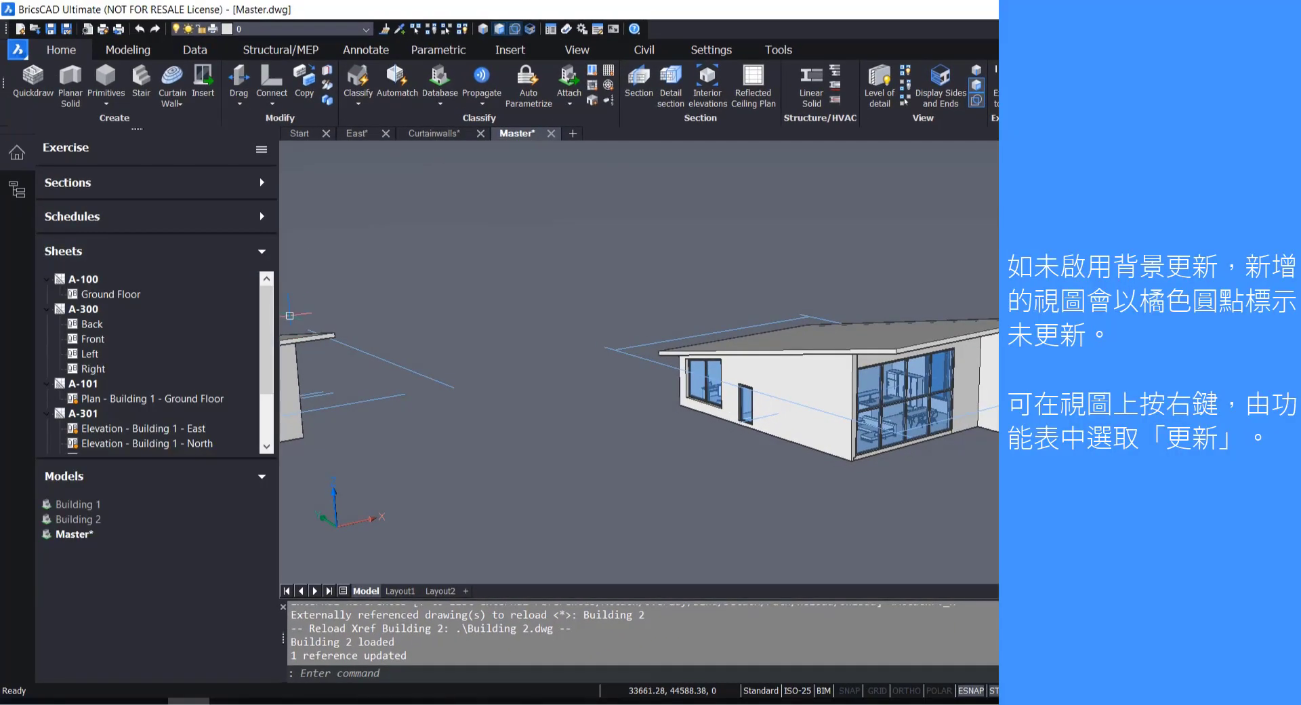
pyautogui.moveTo(263, 315); pyautogui.dragTo(261, 359)
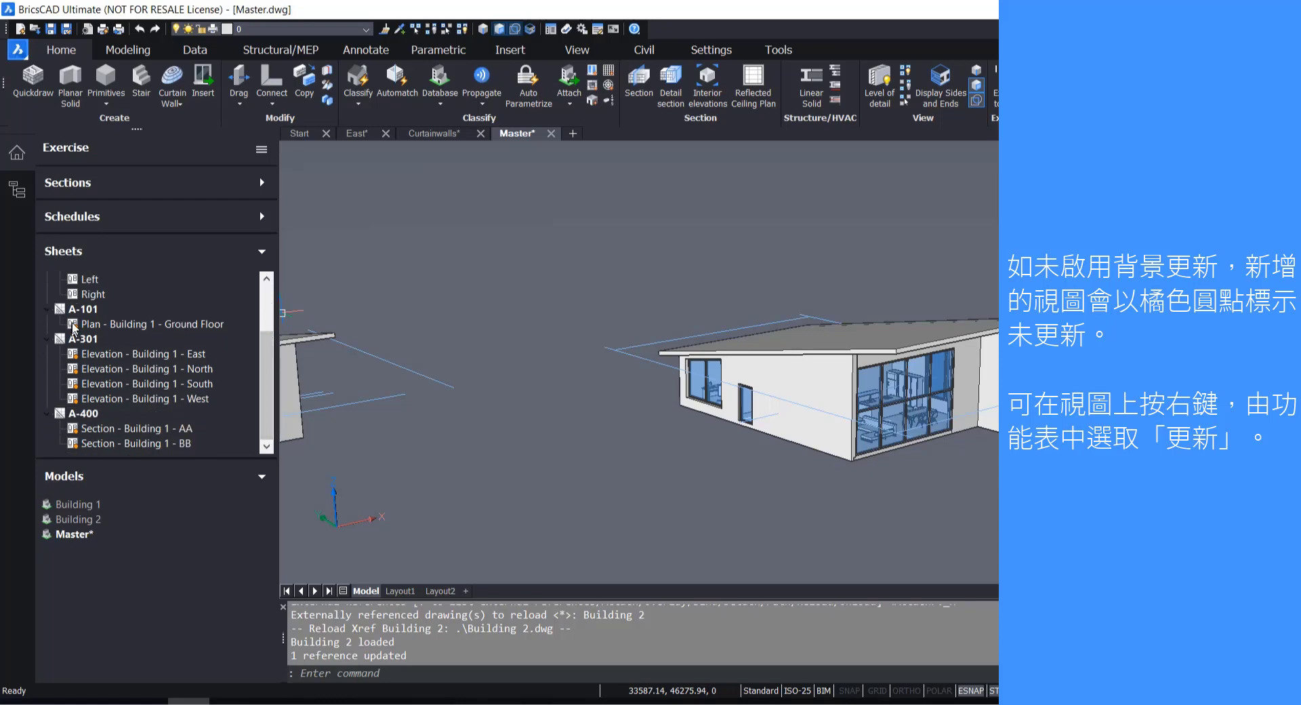
pyautogui.moveTo(74, 326)
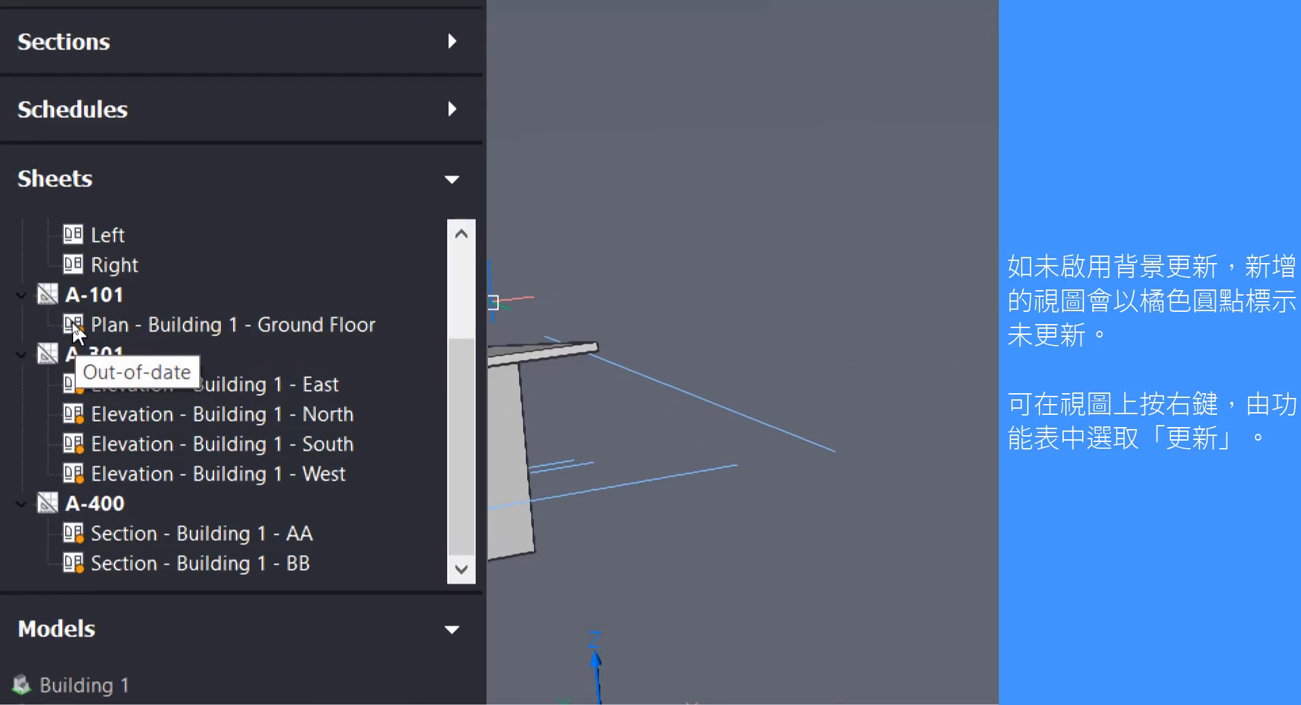
pyautogui.moveTo(75, 405)
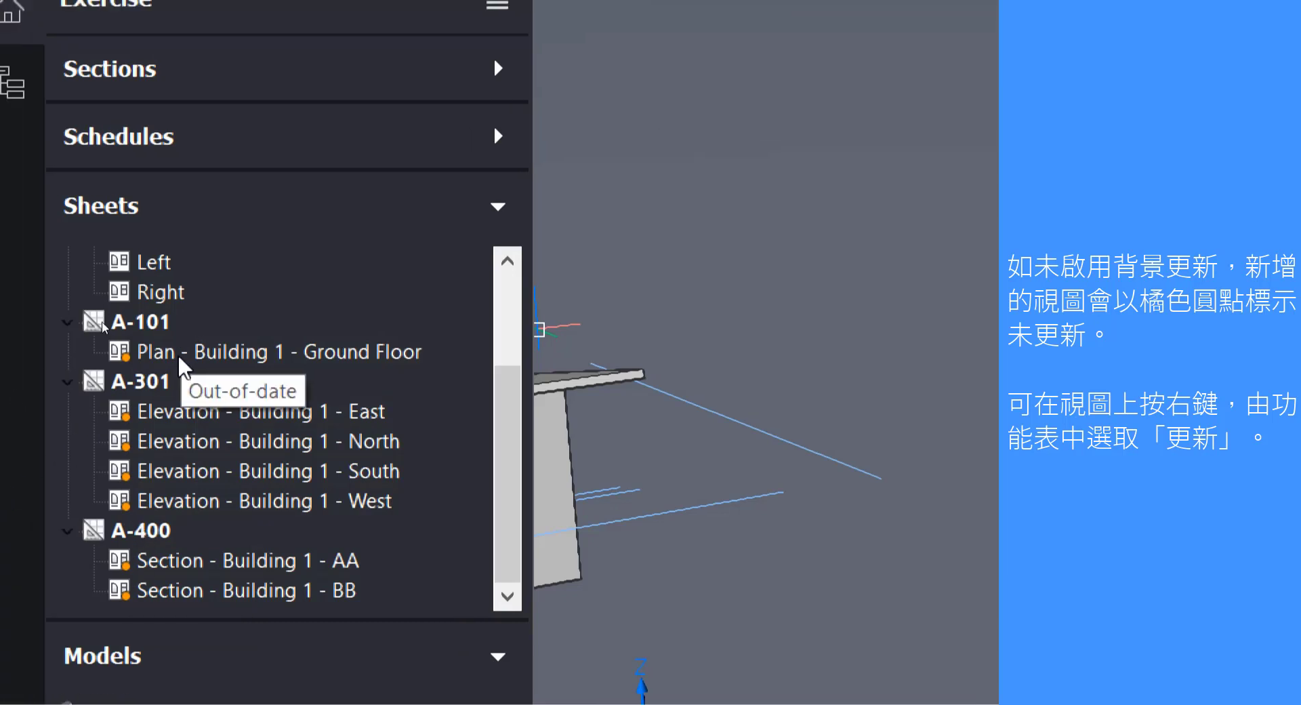
pyautogui.rightClick(180, 354)
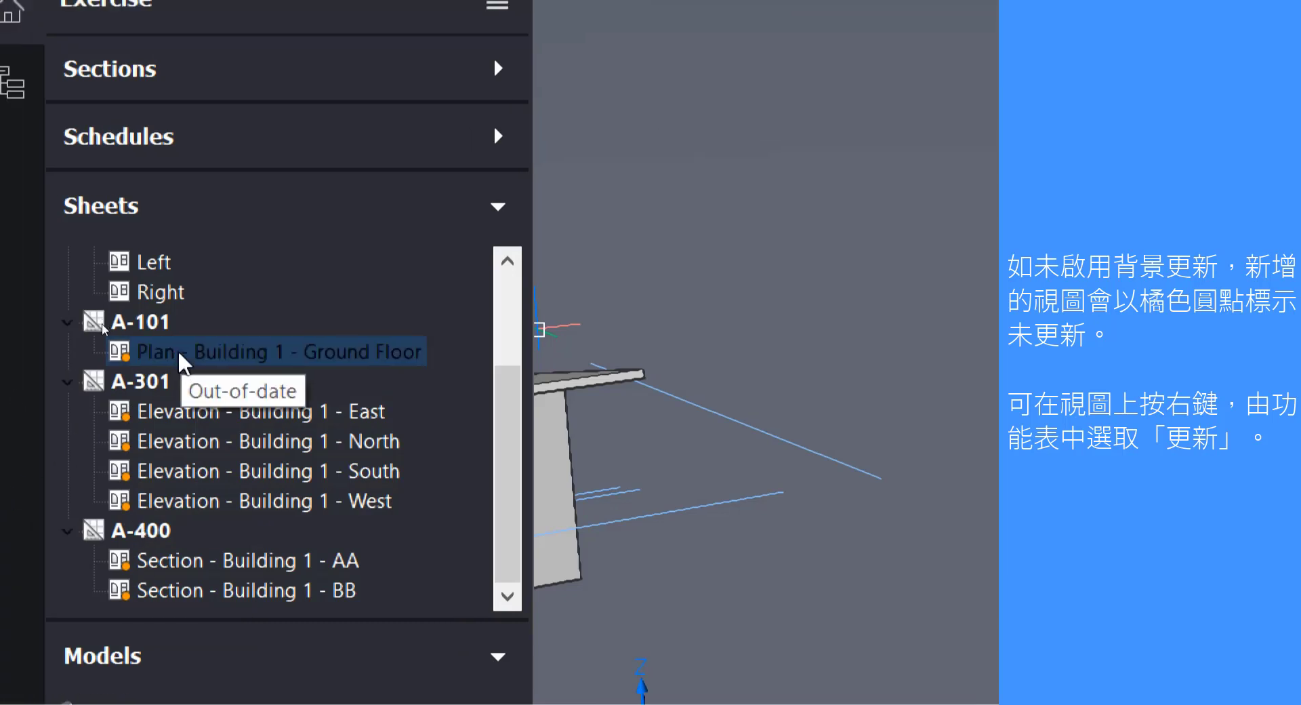
pyautogui.rightClick(179, 354)
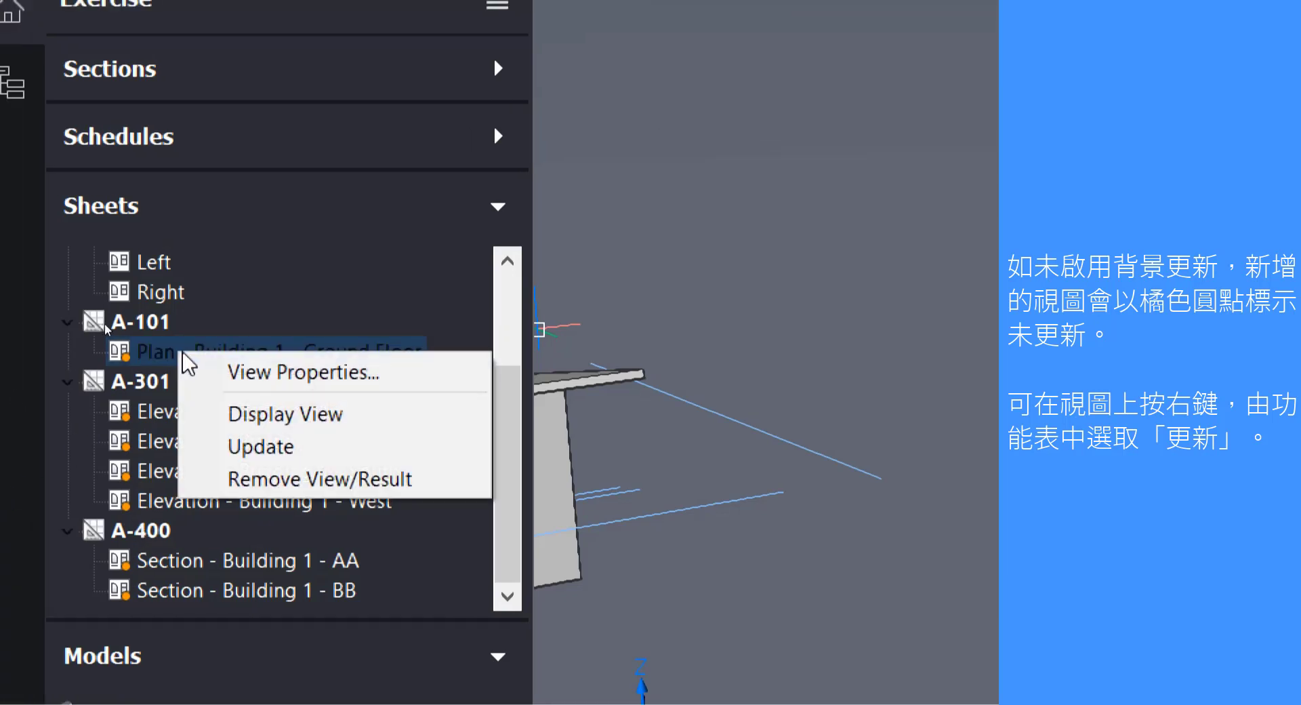
pyautogui.click(235, 445)
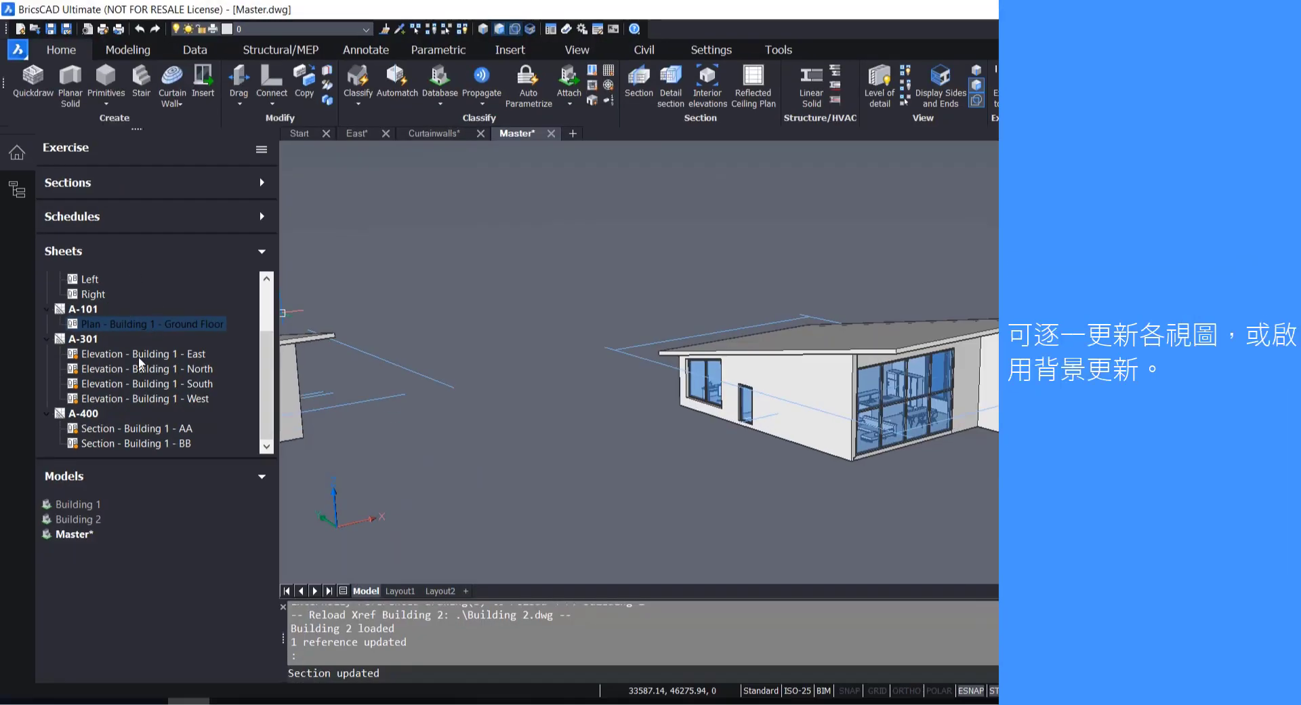
# Update the Elevation - Building 1 - East view on sheet A-301
pyautogui.click(203, 412)
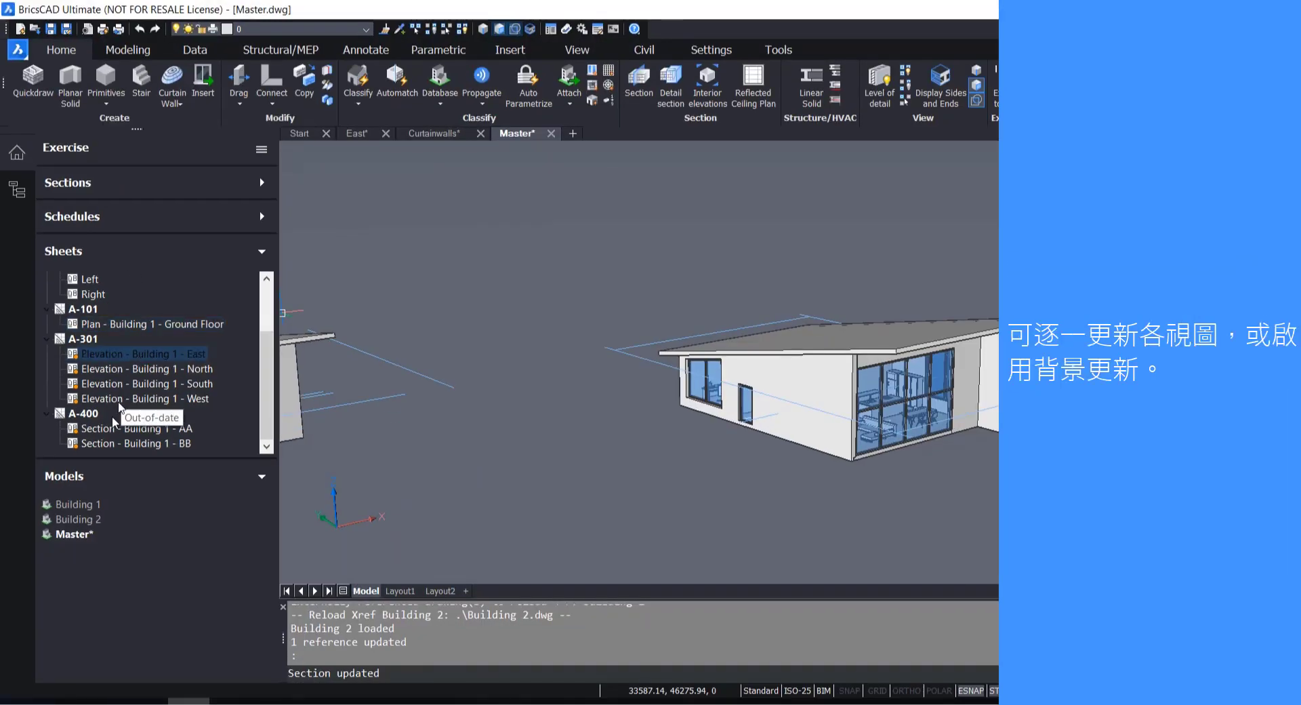
pyautogui.click(108, 400)
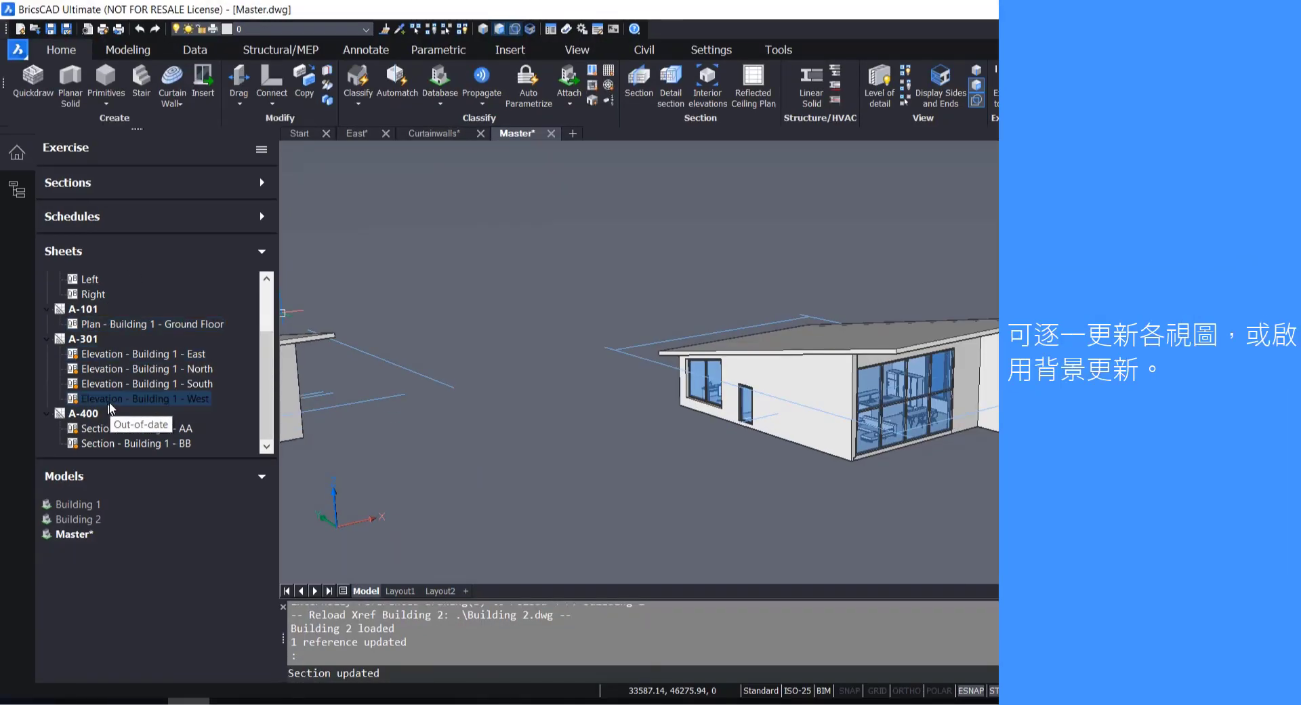
pyautogui.click(137, 367)
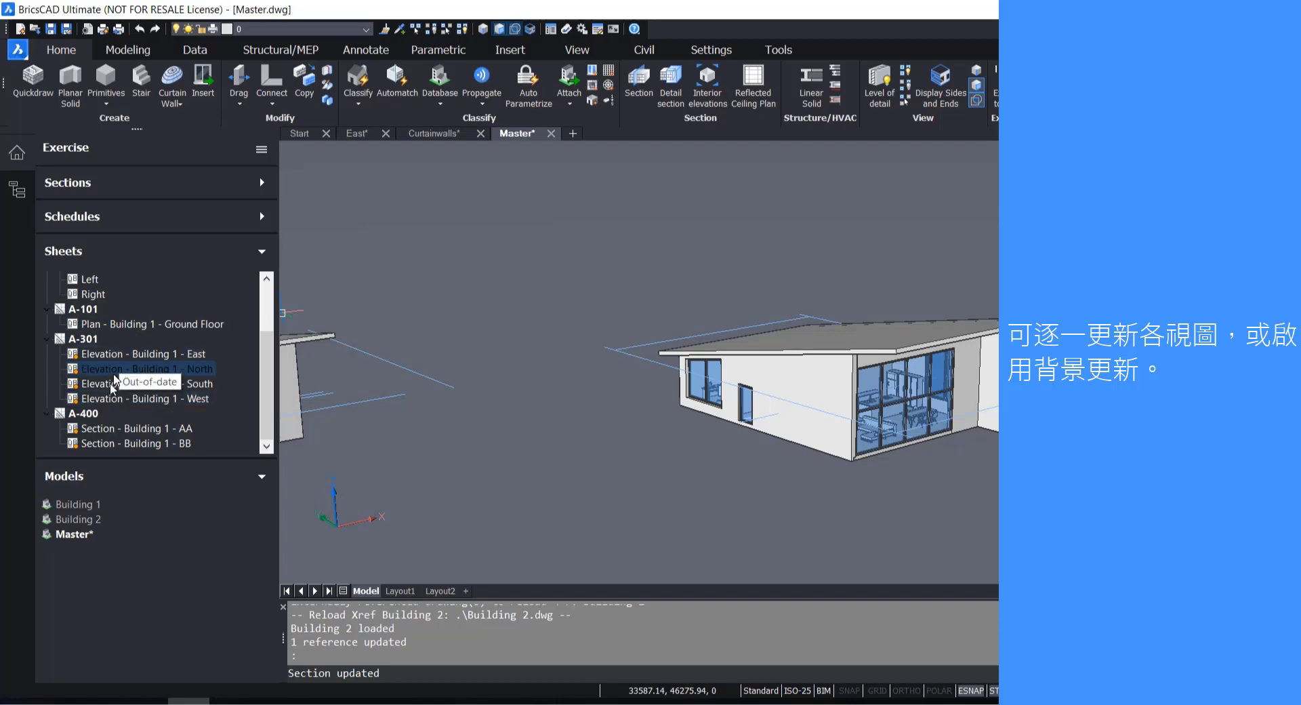
pyautogui.click(93, 355)
pyautogui.rightClick(93, 357)
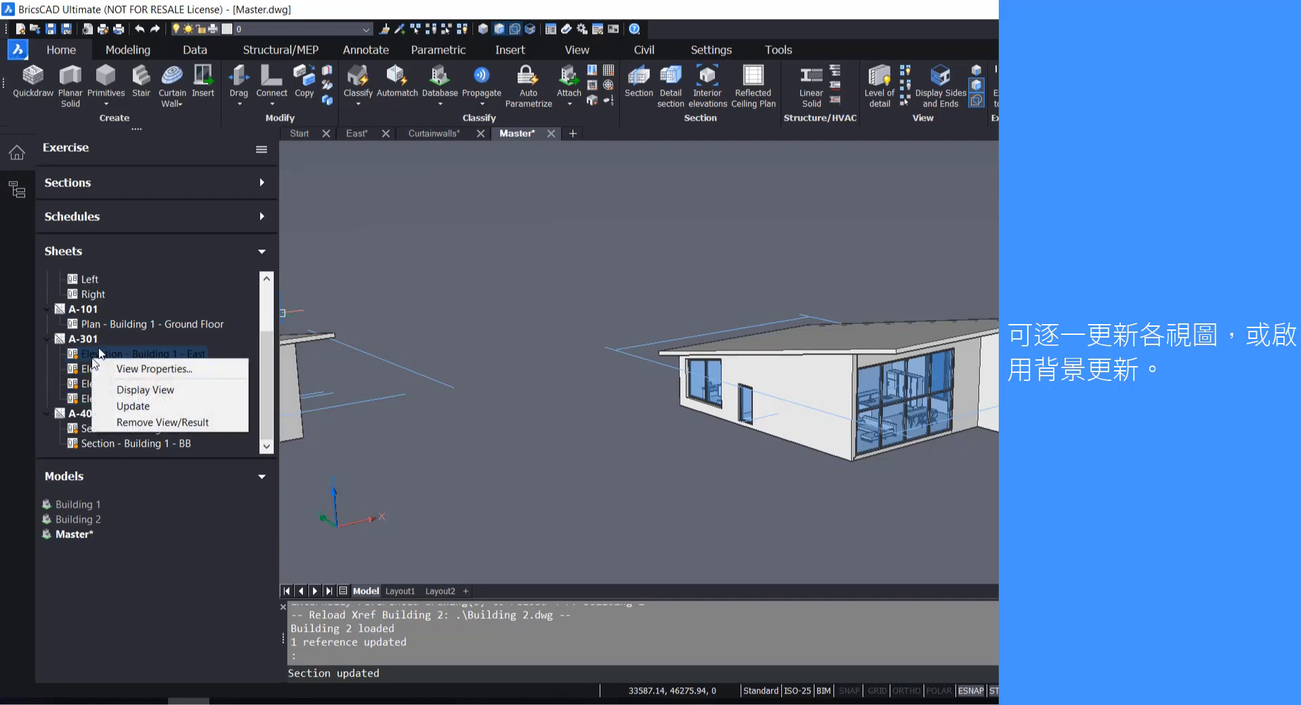
pyautogui.click(126, 406)
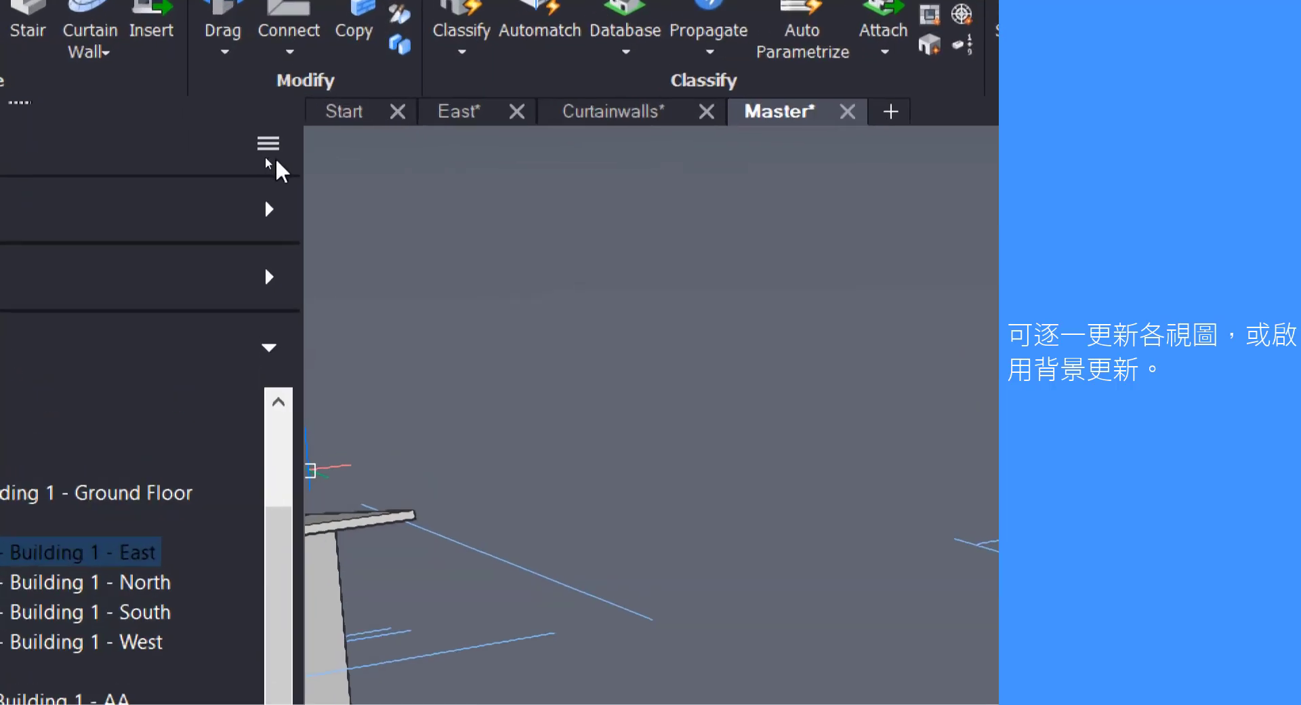
# Enable background update so the remaining Building 1 elevations and sections are refreshed, and switch it off again
pyautogui.click(261, 149)
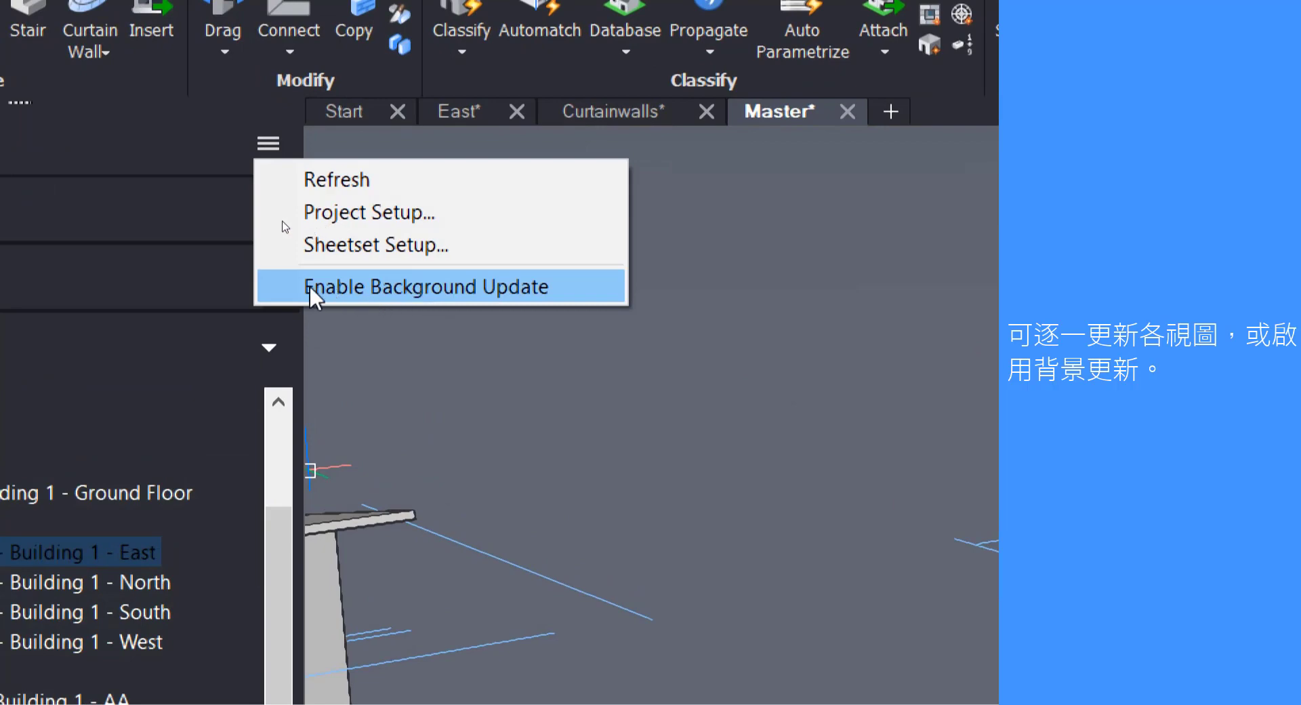
pyautogui.click(375, 284)
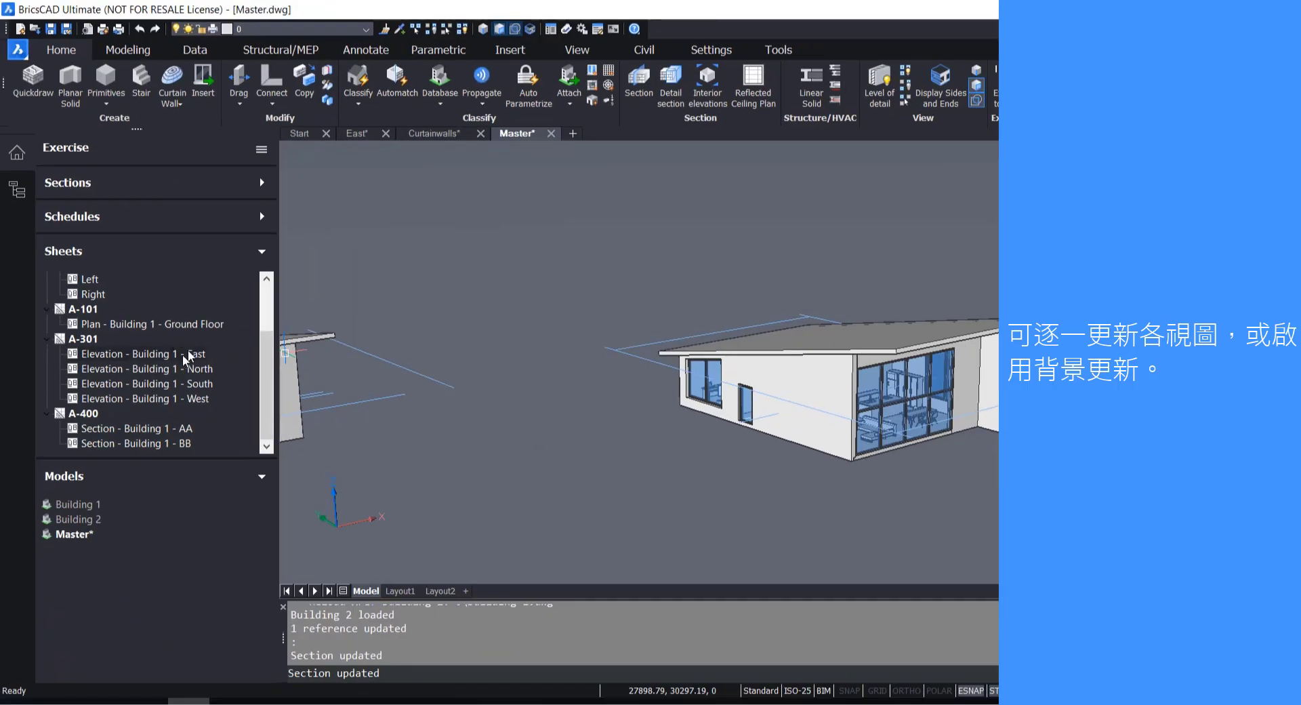
pyautogui.scroll(1, 267, 351)
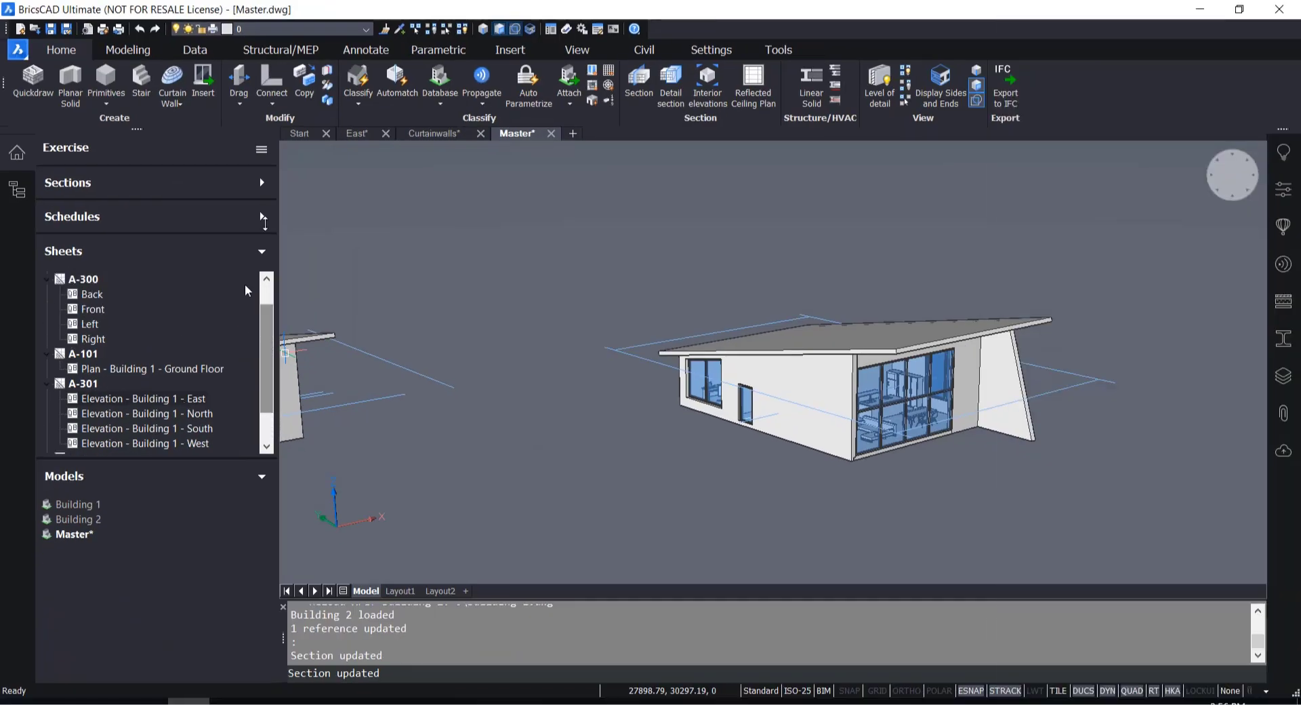
pyautogui.click(262, 150)
pyautogui.click(305, 222)
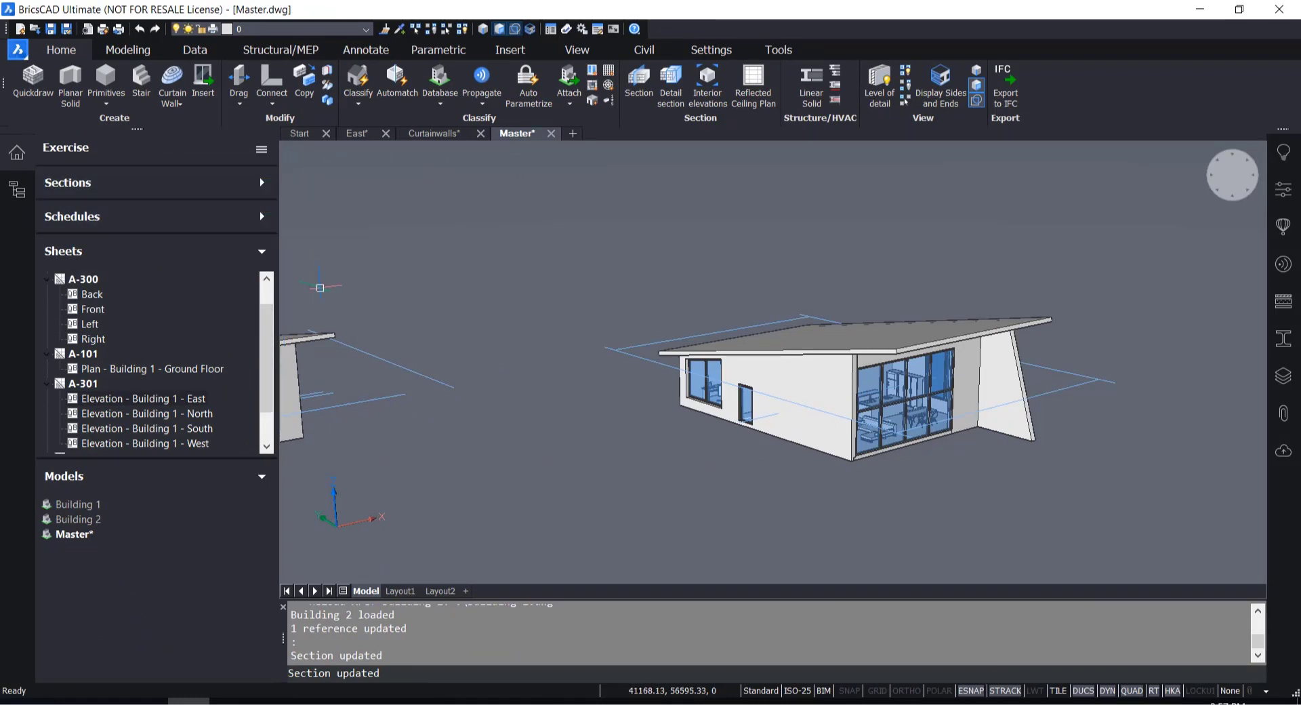
# Display the Ground Floor view of sheet A-100 and inspect the plan and its title
pyautogui.scroll(-1, 273, 382)
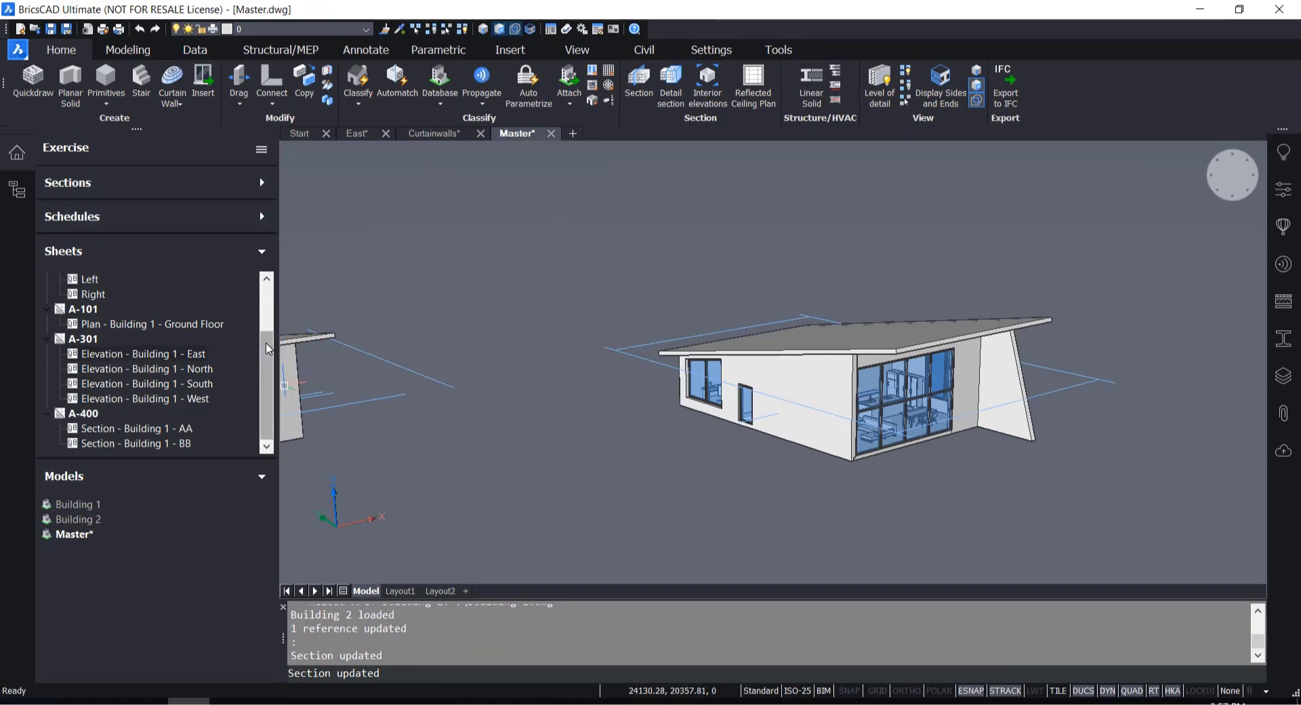
pyautogui.scroll(2, 257, 305)
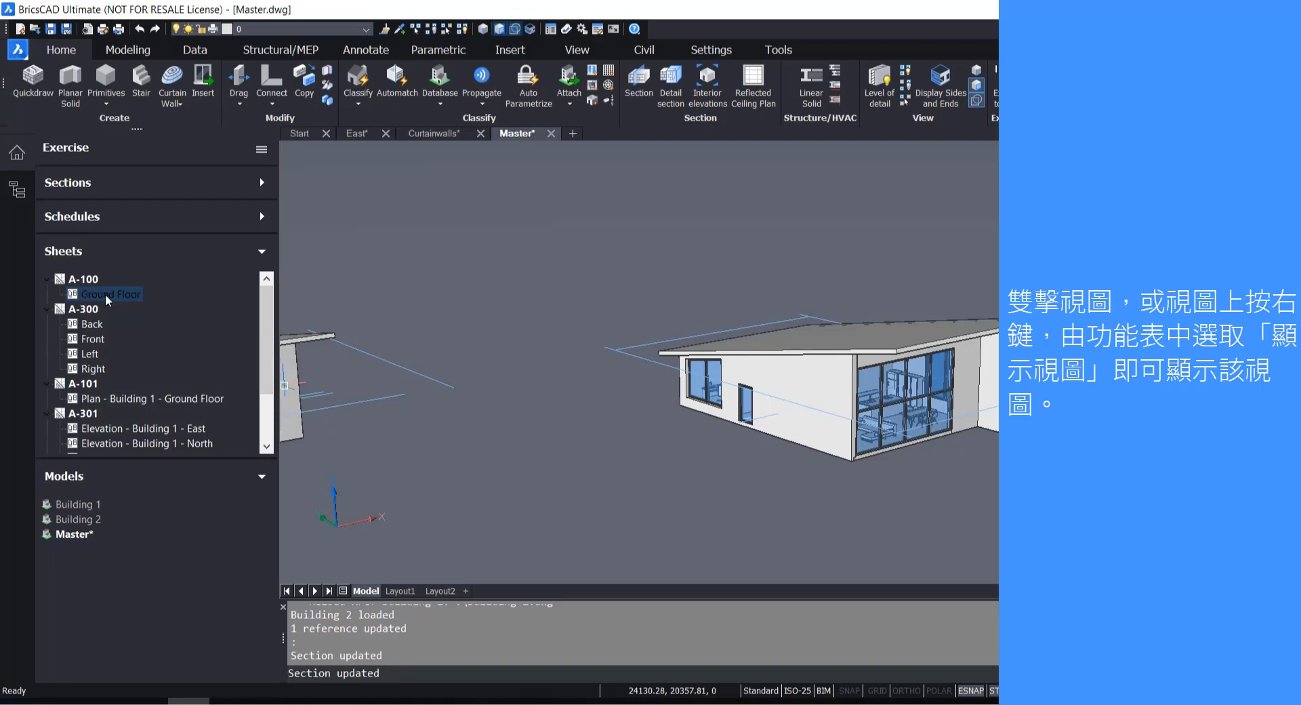
pyautogui.rightClick(105, 294)
pyautogui.click(129, 326)
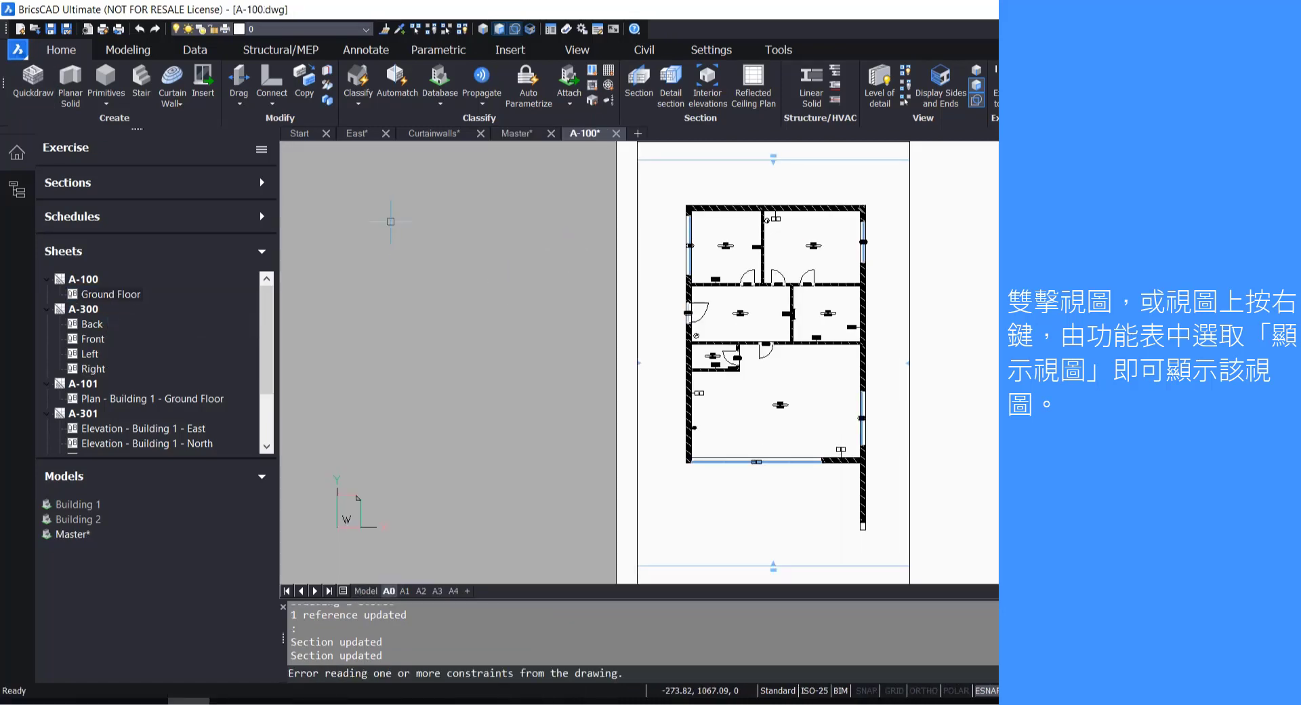
pyautogui.scroll(-2, 591, 308)
pyautogui.scroll(3, 740, 318)
pyautogui.scroll(-1, 706, 283)
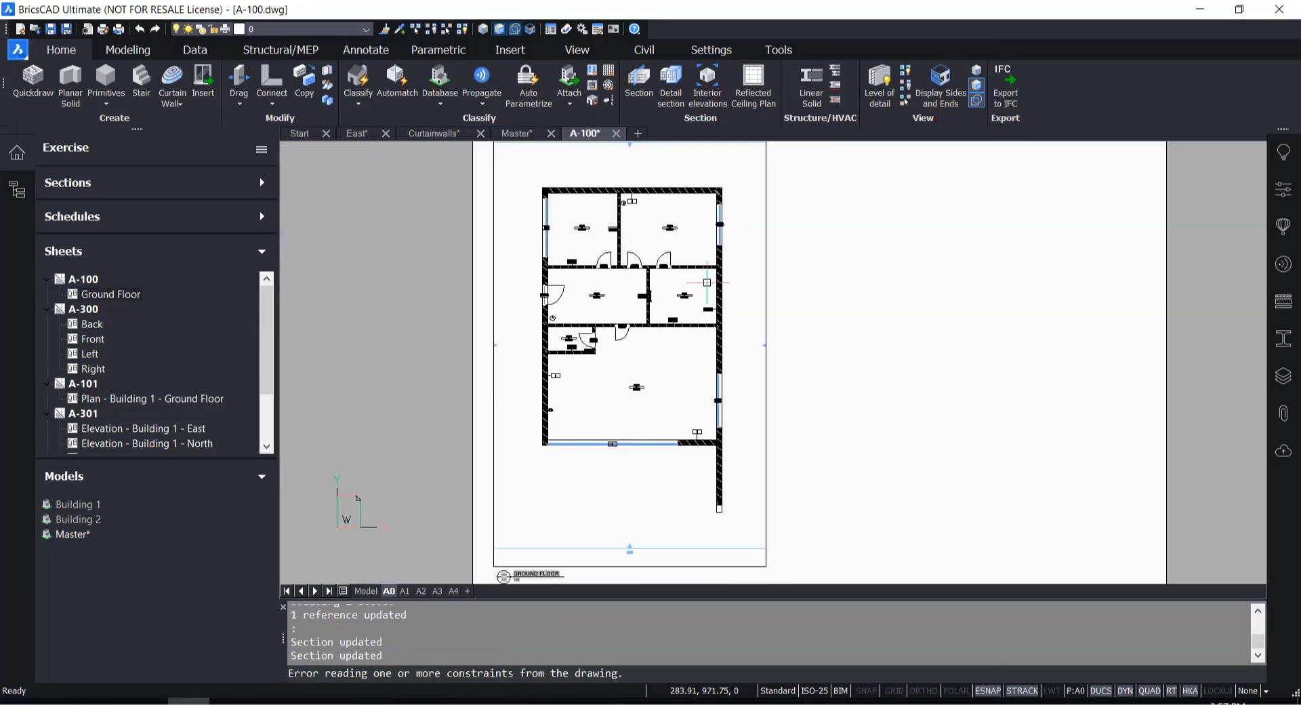
pyautogui.scroll(-1, 685, 295)
pyautogui.scroll(1, 541, 522)
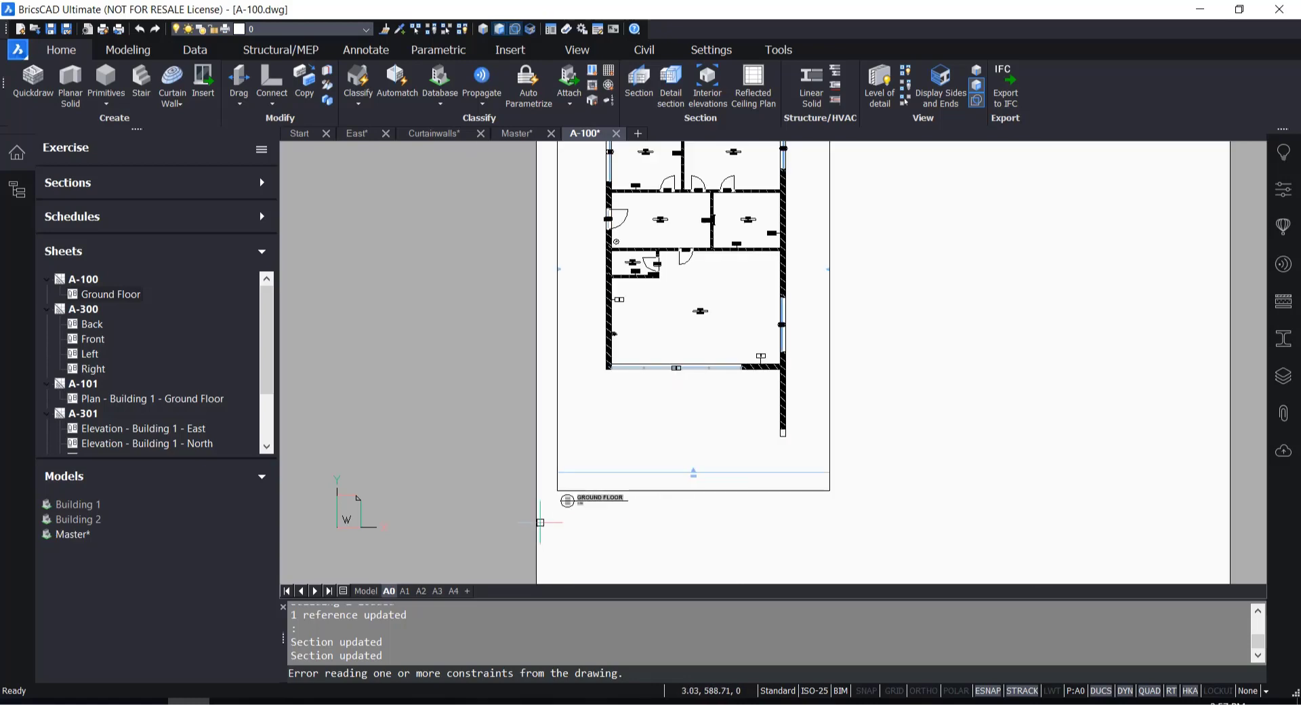
# Examine the room, door, wall and window tags across the Ground Floor plan on sheet A-100
pyautogui.scroll(-2, 750, 474)
pyautogui.scroll(2, 773, 339)
pyautogui.moveTo(813, 397); pyautogui.dragTo(924, 282, button='middle')
pyautogui.scroll(6, 799, 282)
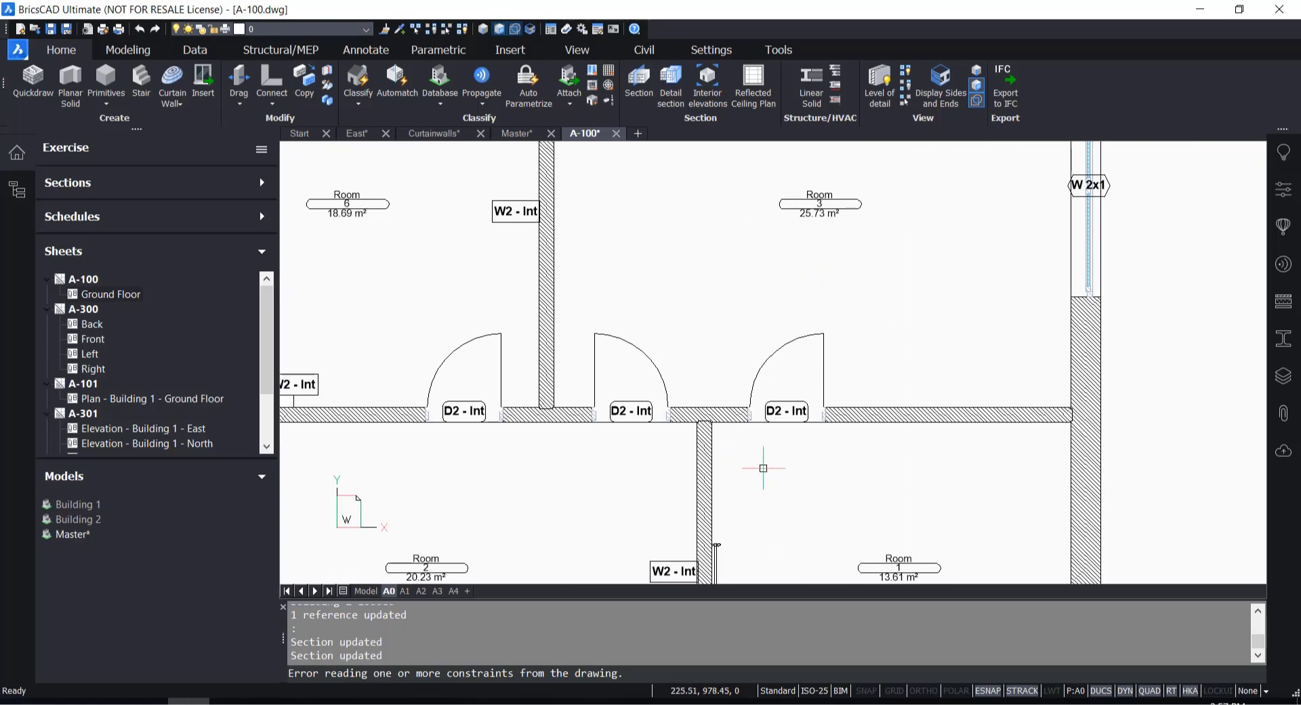
pyautogui.scroll(-2, 643, 356)
pyautogui.scroll(-2, 901, 303)
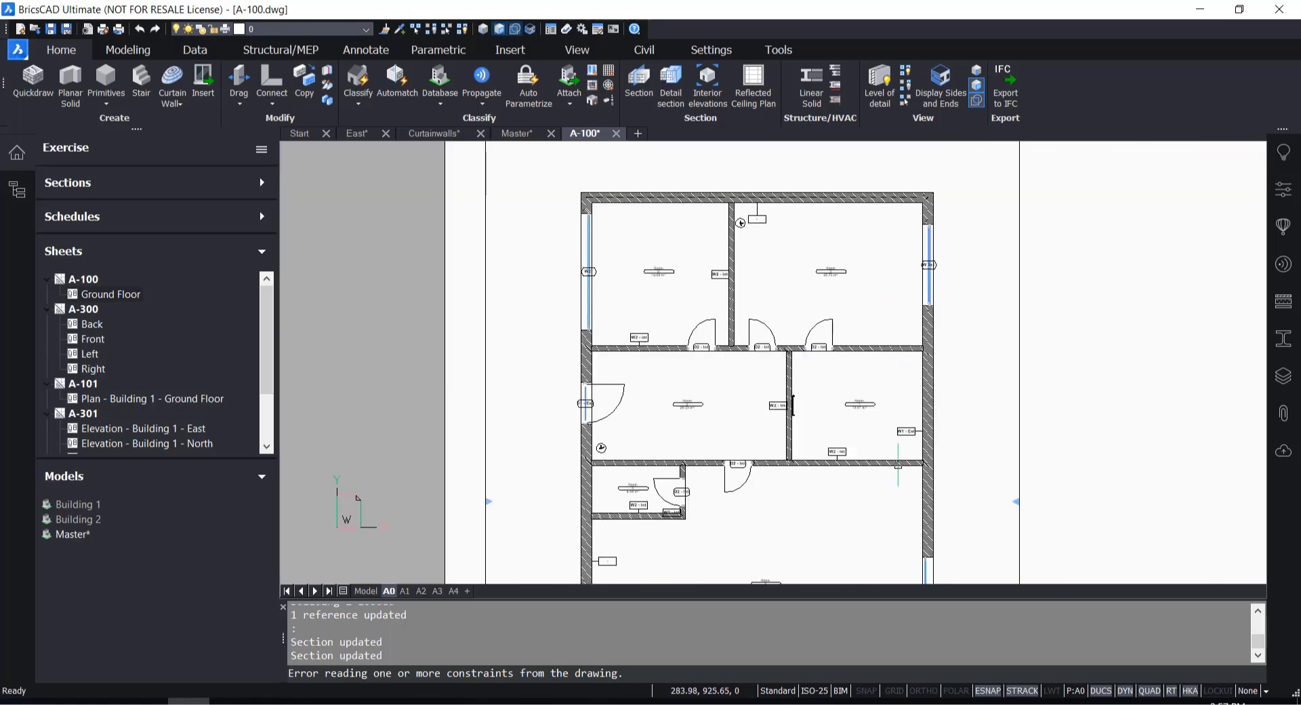
pyautogui.scroll(5, 694, 505)
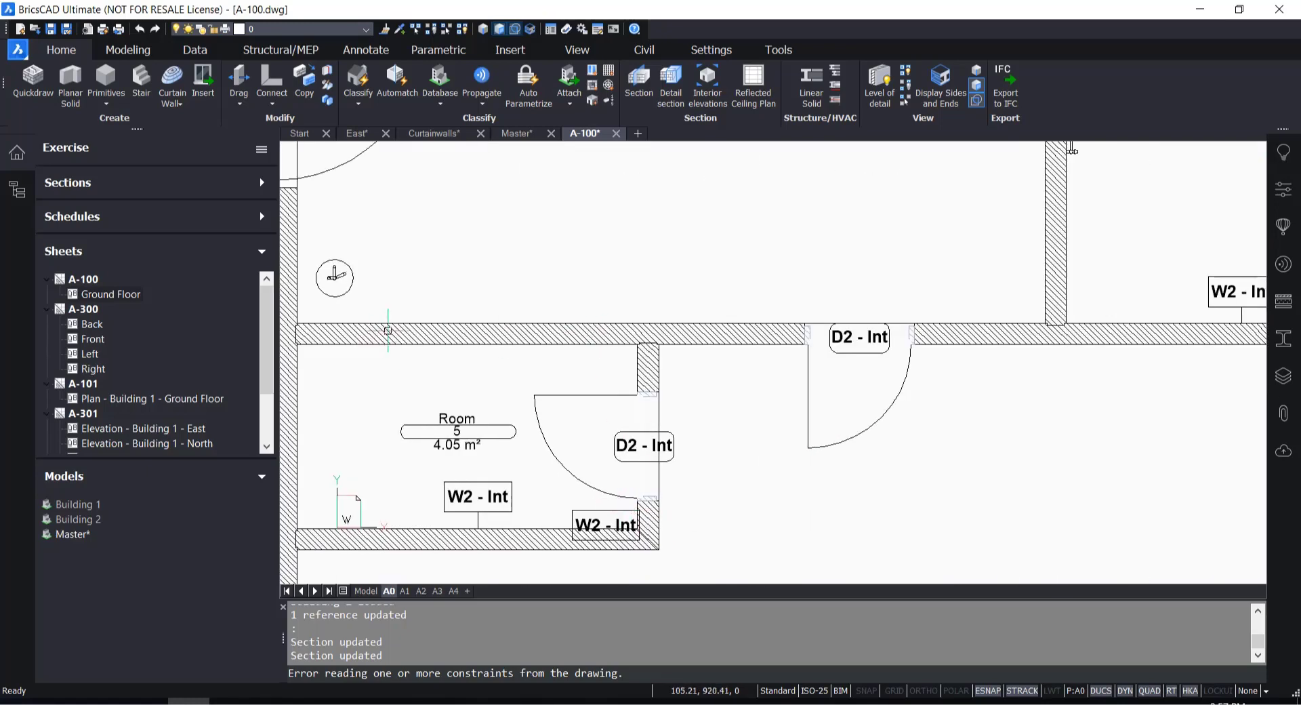
pyautogui.scroll(-2, 400, 329)
pyautogui.scroll(-2, 888, 339)
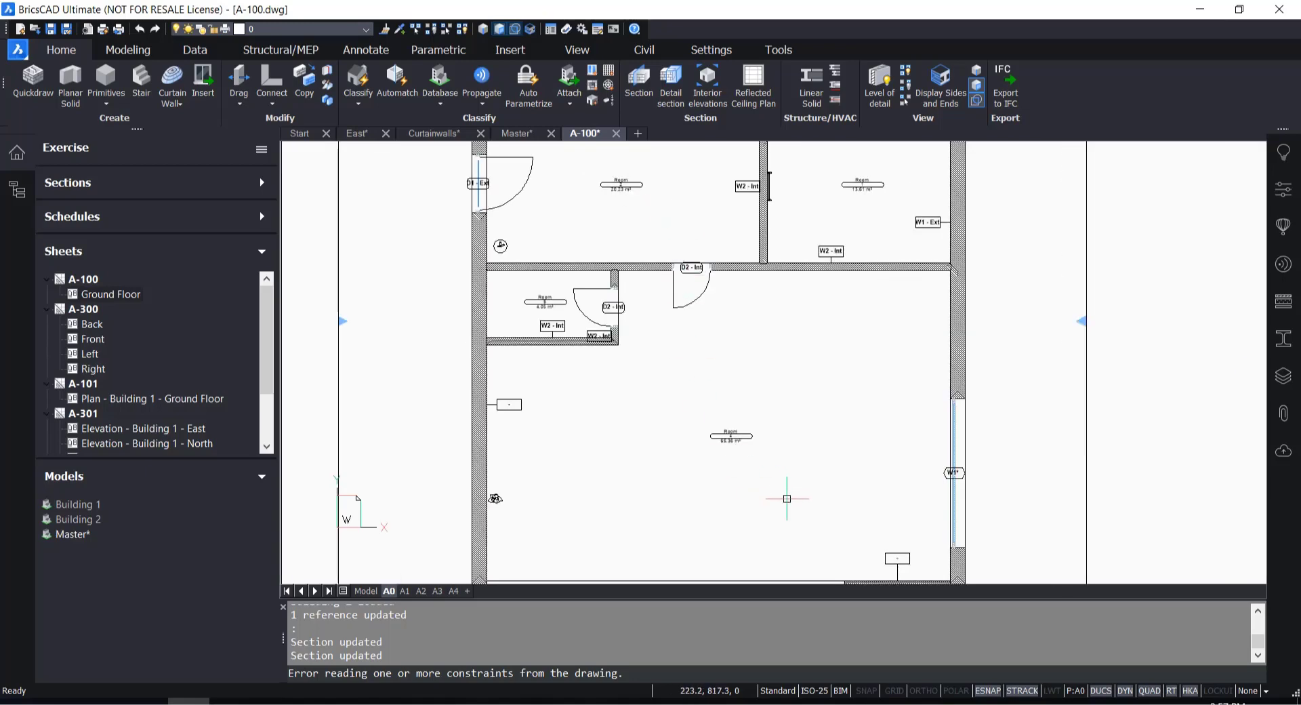
pyautogui.scroll(-2, 607, 479)
pyautogui.scroll(4, 555, 447)
pyautogui.scroll(-4, 607, 441)
pyautogui.scroll(4, 653, 336)
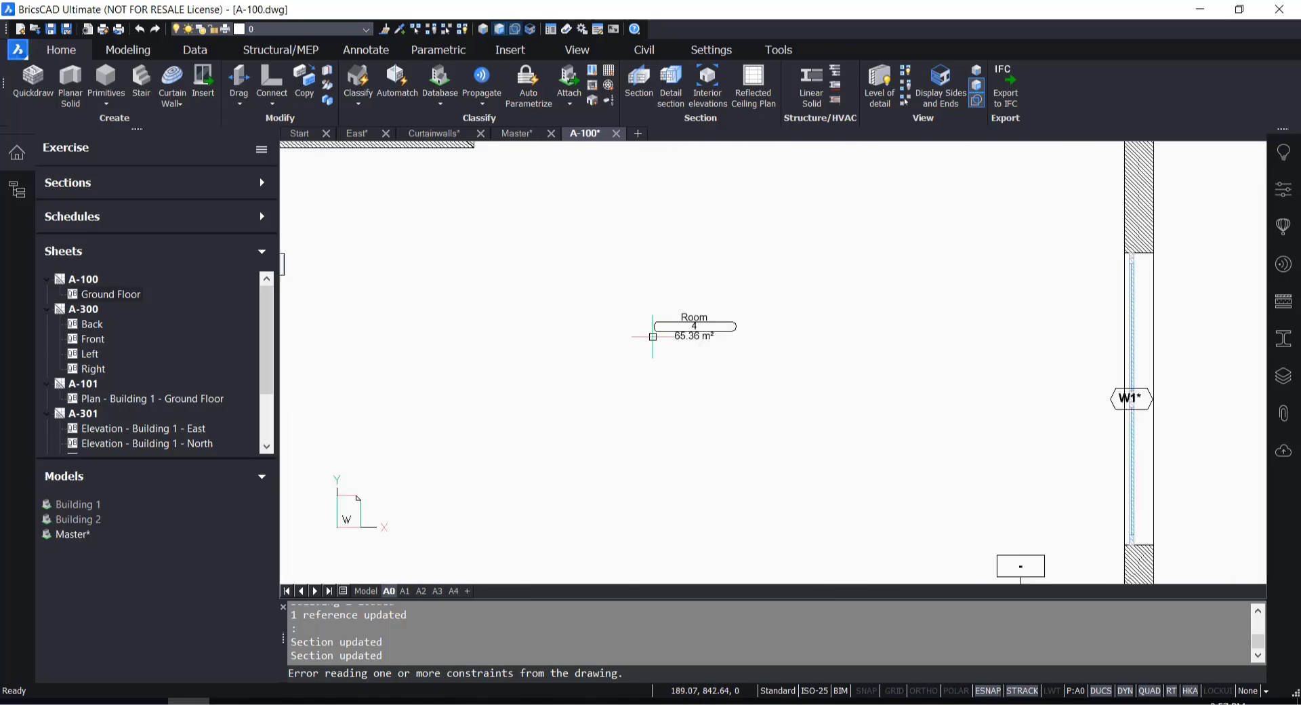
pyautogui.scroll(-5, 712, 513)
pyautogui.scroll(2, 697, 429)
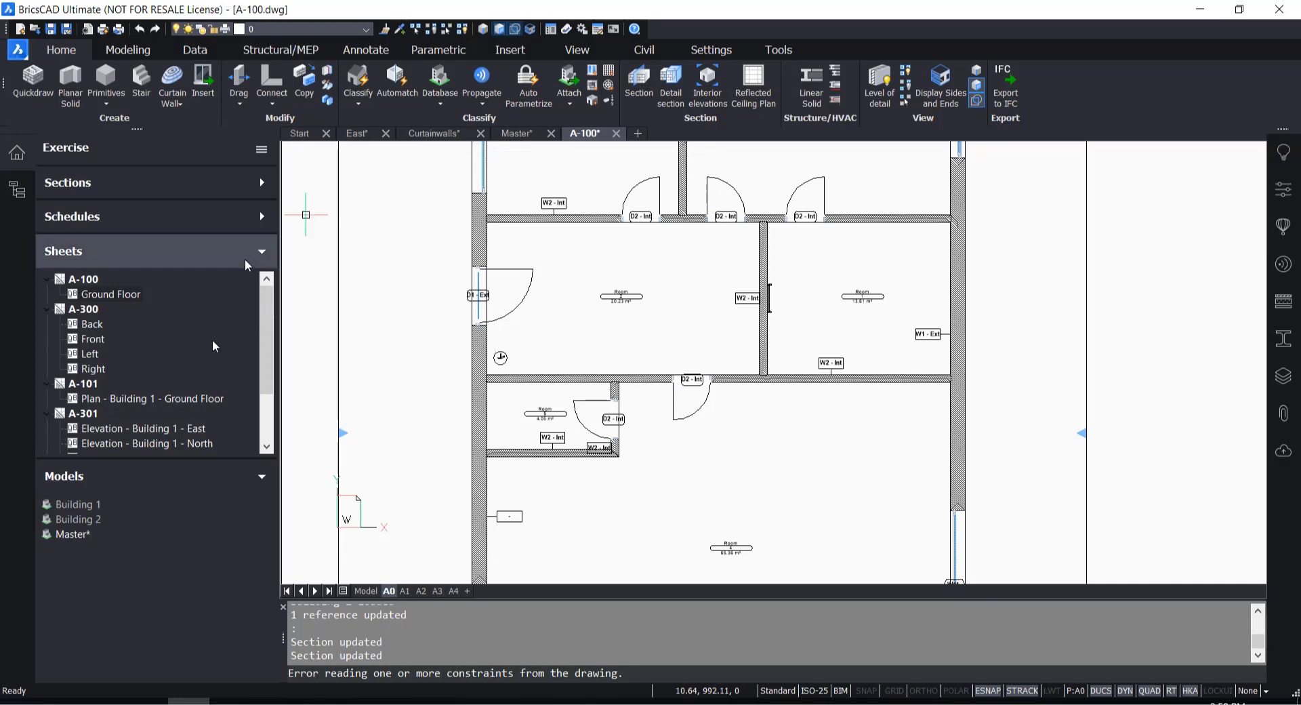
# Switch to the Master drawing and reload the updated Building 1 and Building 2 attachments
pyautogui.click(517, 133)
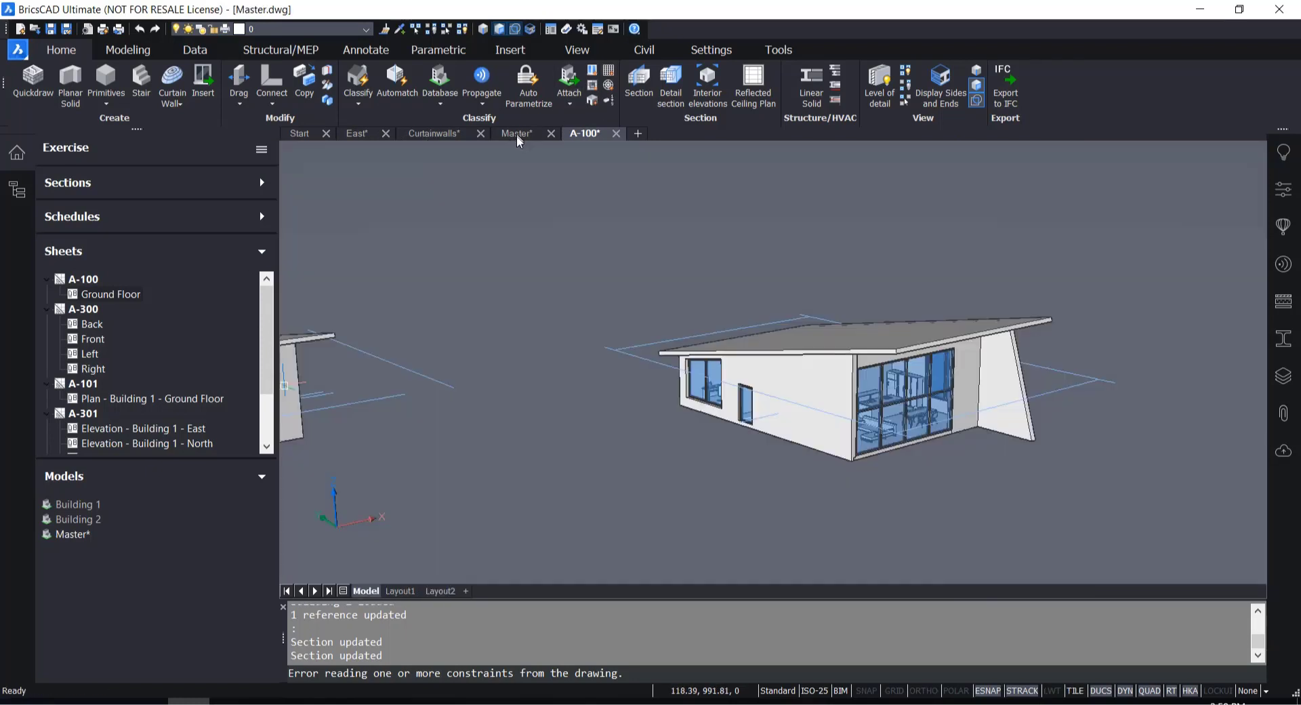
pyautogui.scroll(-3, 893, 389)
pyautogui.scroll(3, 893, 389)
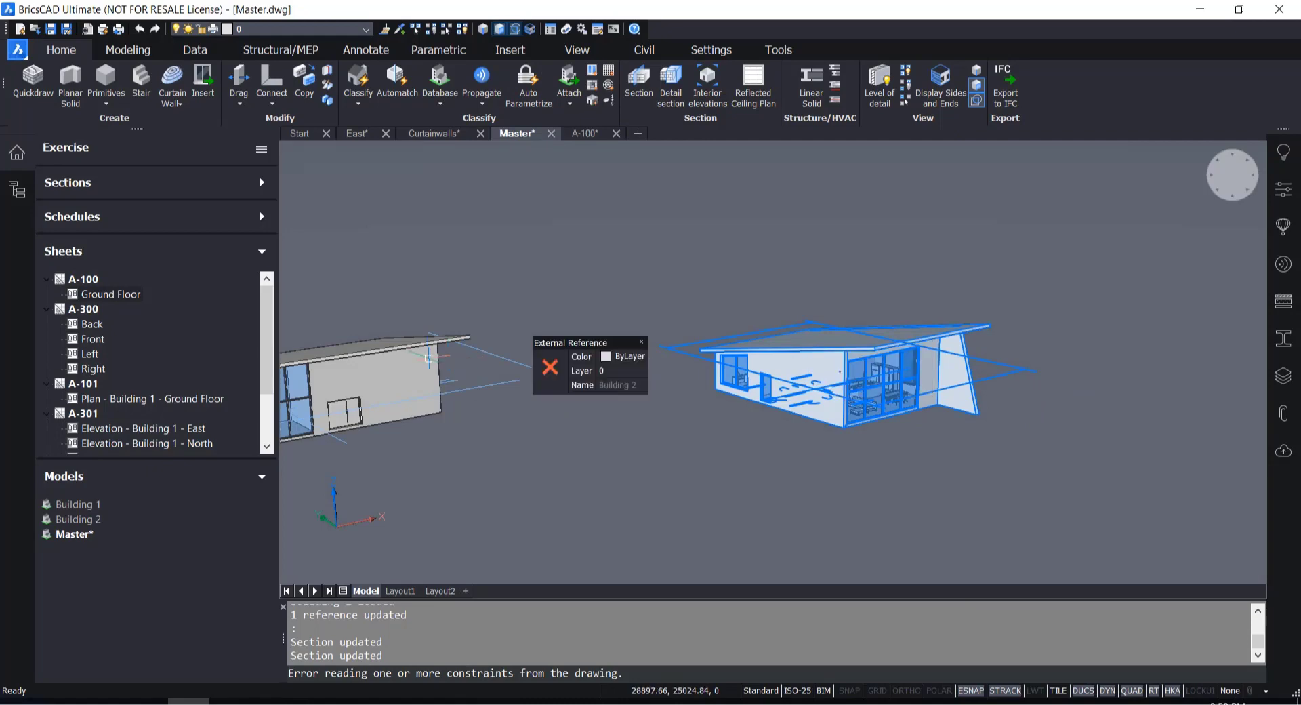
pyautogui.doubleClick(799, 357)
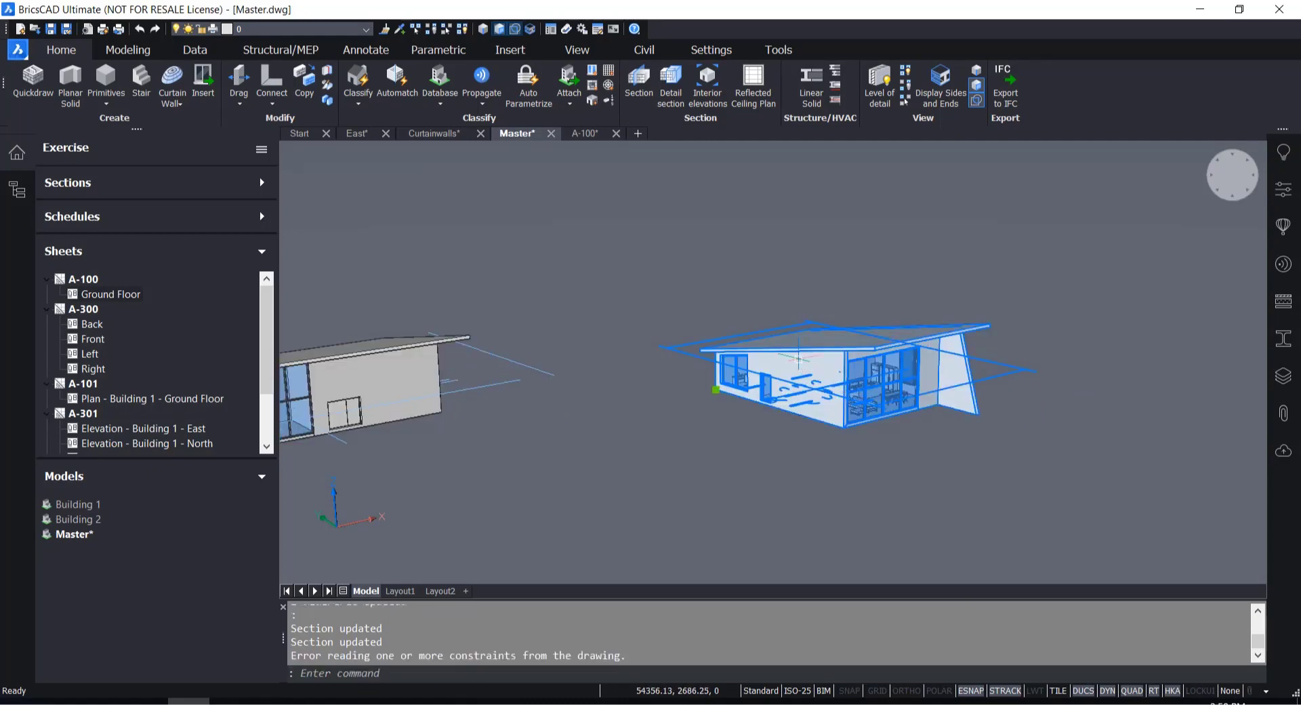
pyautogui.click(864, 595)
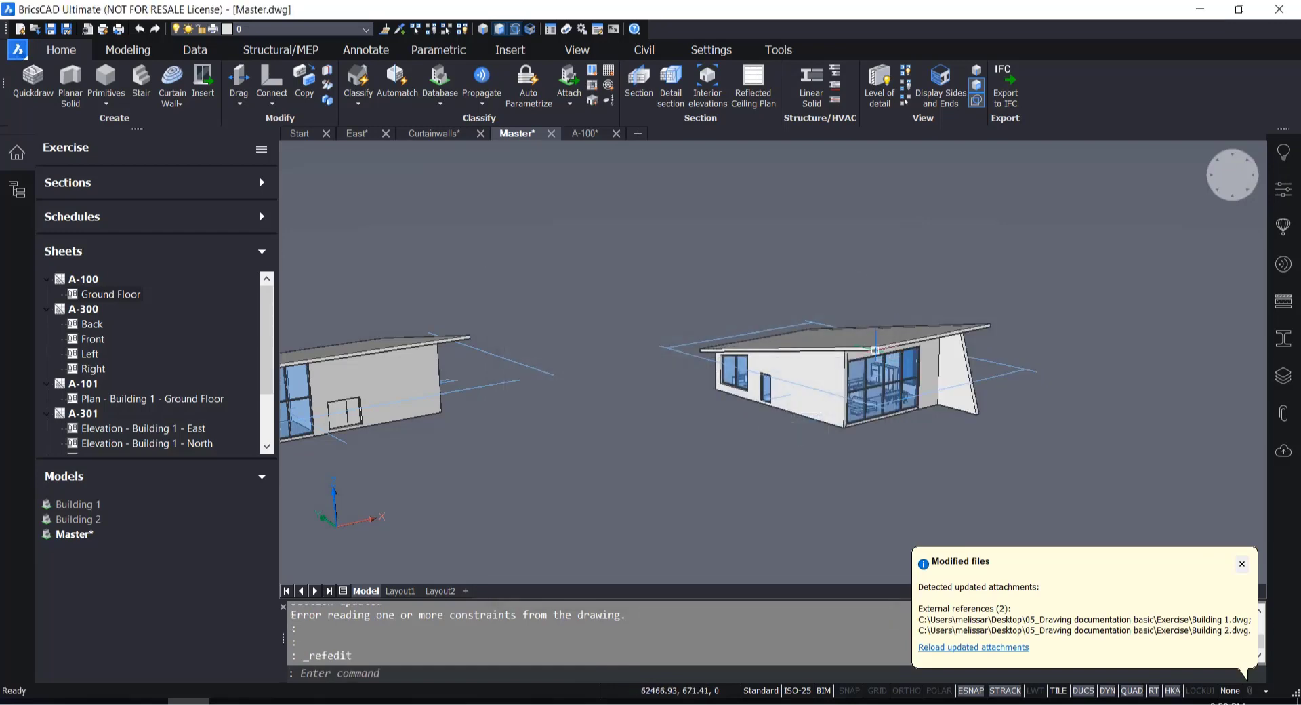
pyautogui.click(973, 647)
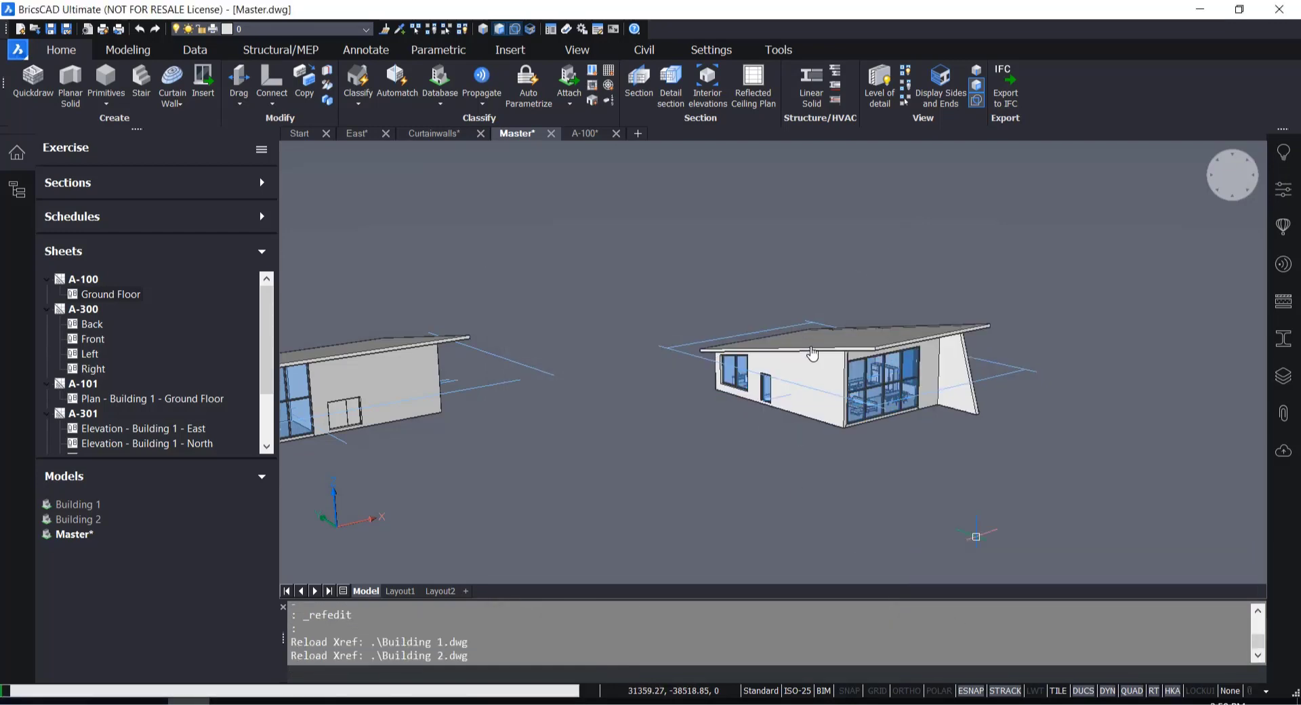
# Open the drawing of the Building 2 external reference from the Master model
pyautogui.click(776, 359)
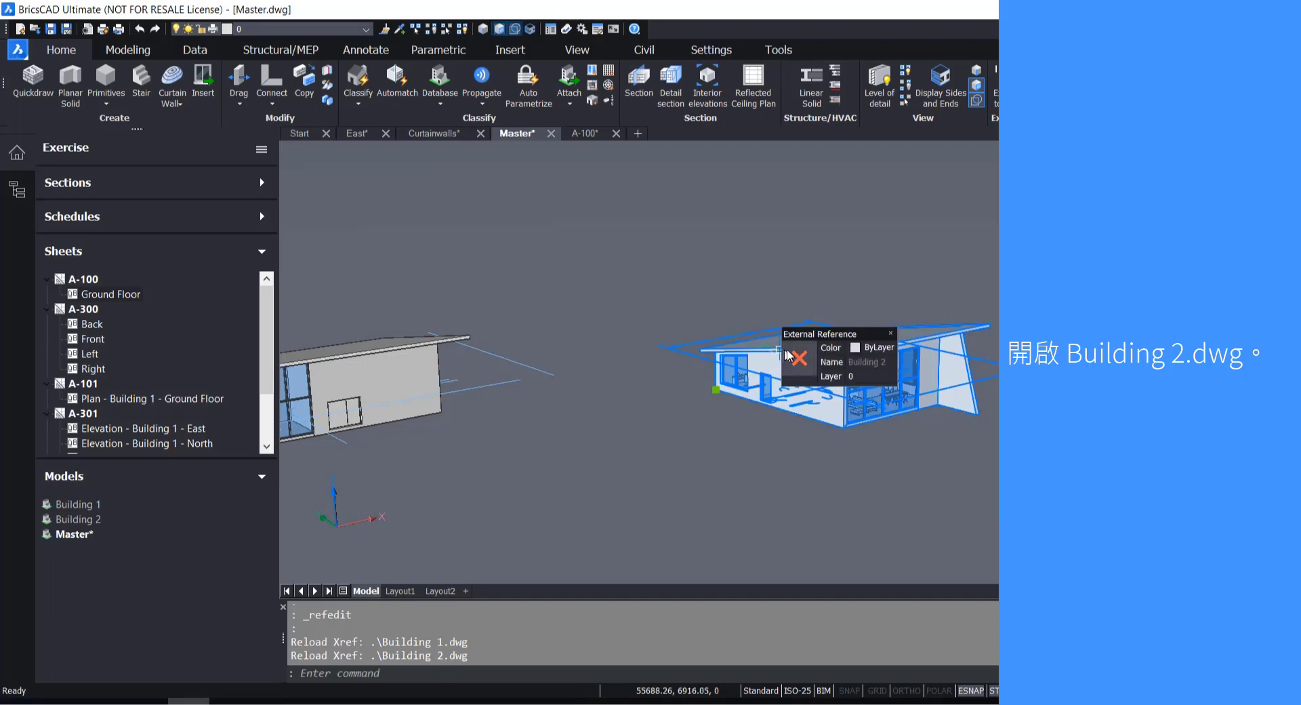
pyautogui.moveTo(844, 393)
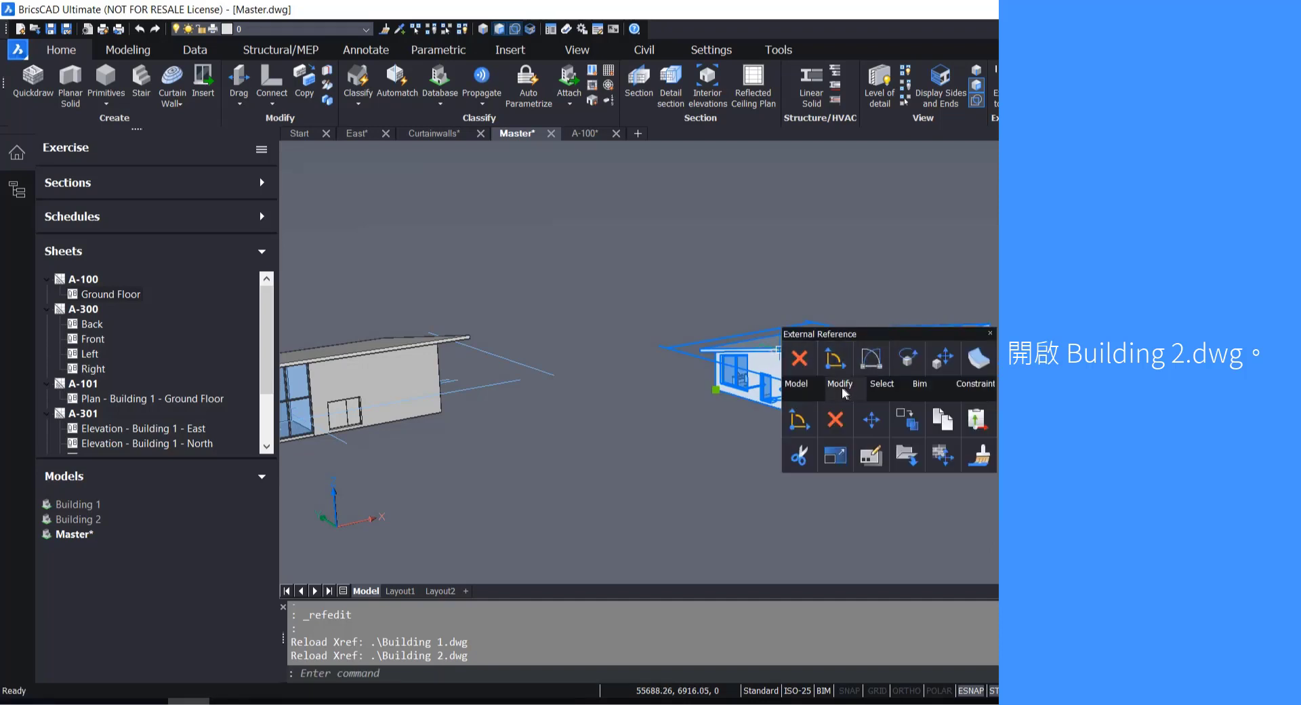
pyautogui.click(905, 454)
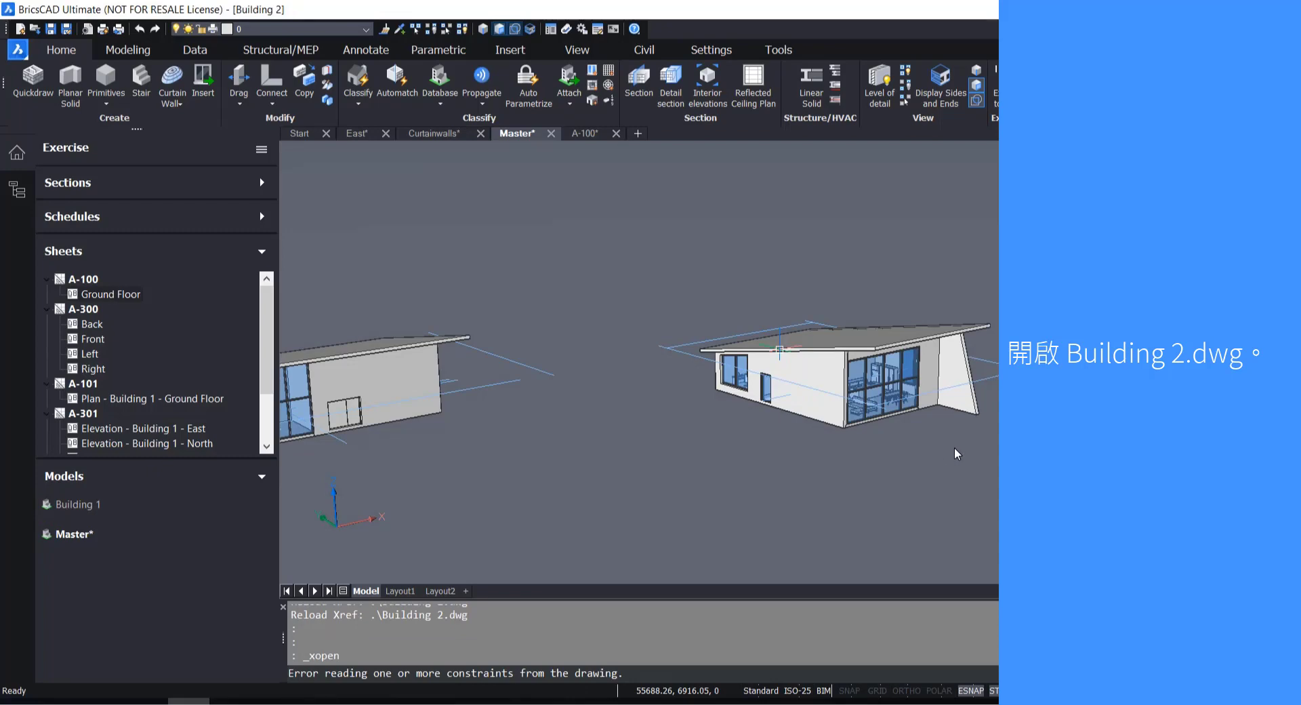
# Select the Ground Floor section in Building 2 and review its section, geometry and BIM properties
pyautogui.scroll(2, 1084, 359)
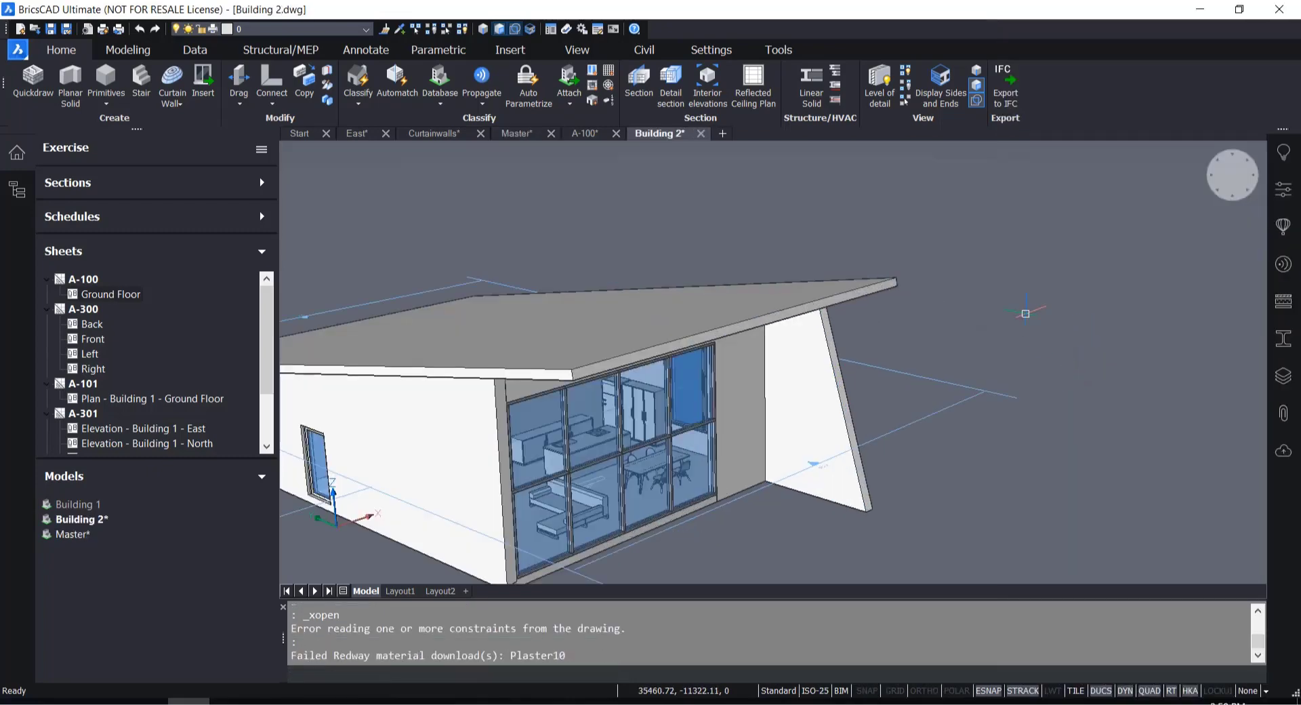
pyautogui.scroll(2, 986, 407)
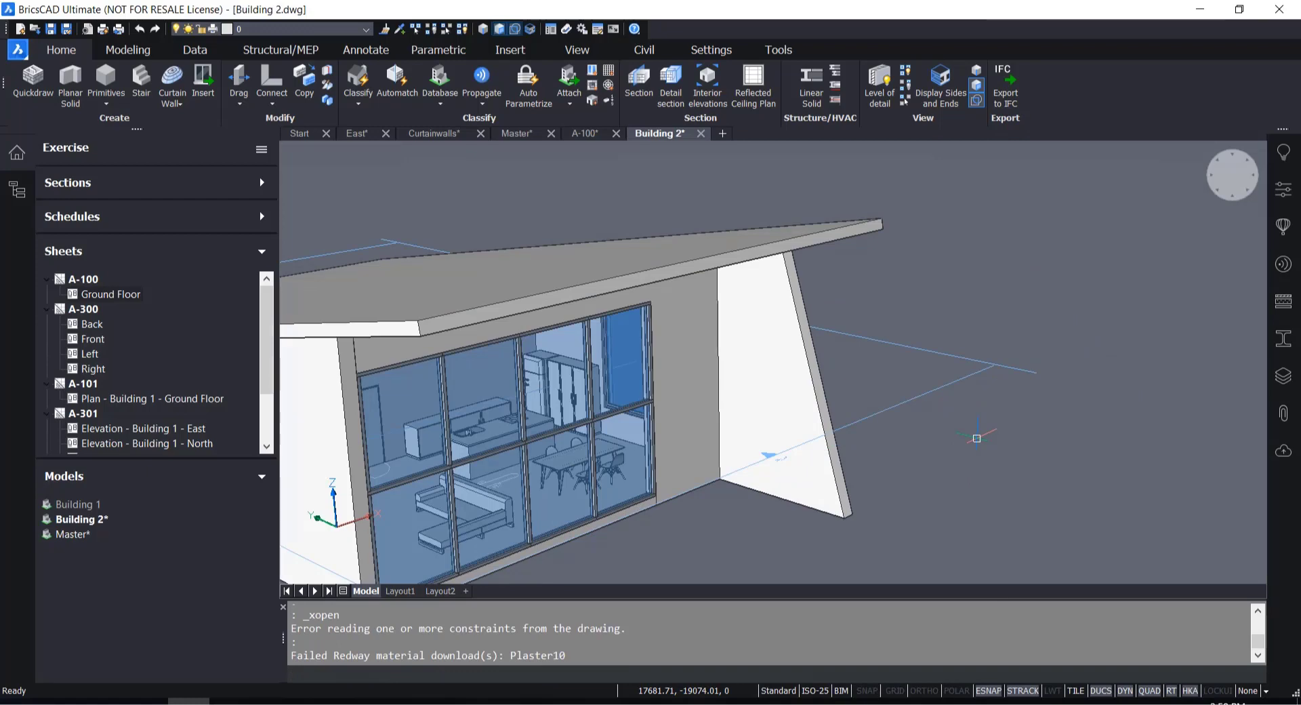
pyautogui.scroll(1, 962, 417)
pyautogui.scroll(-4, 1016, 317)
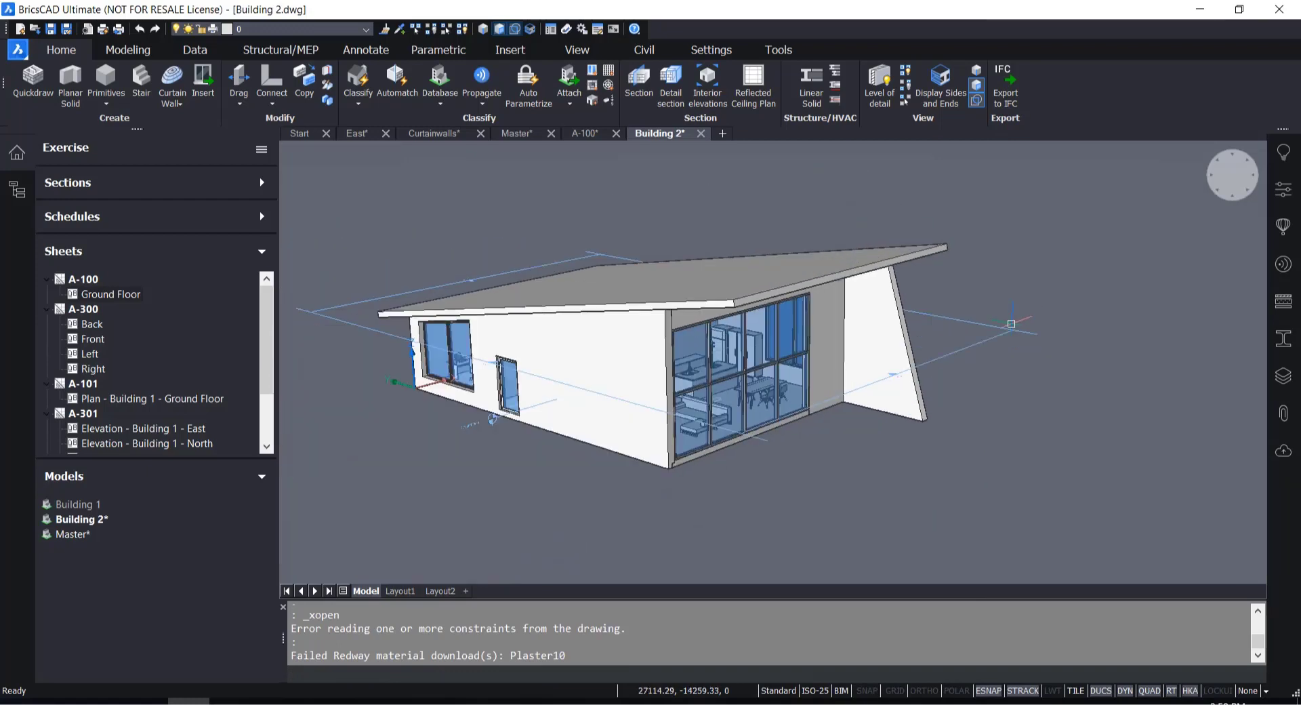
pyautogui.scroll(2, 650, 496)
pyautogui.scroll(3, 359, 416)
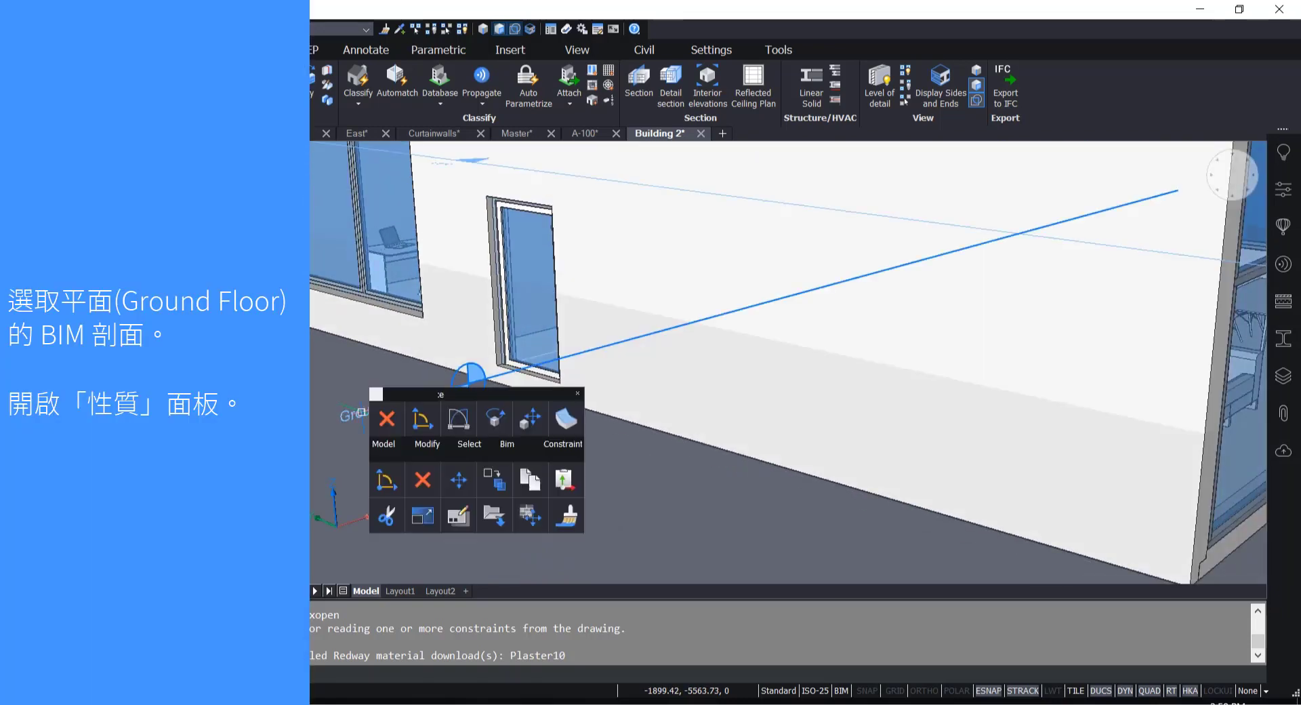
pyautogui.click(364, 418)
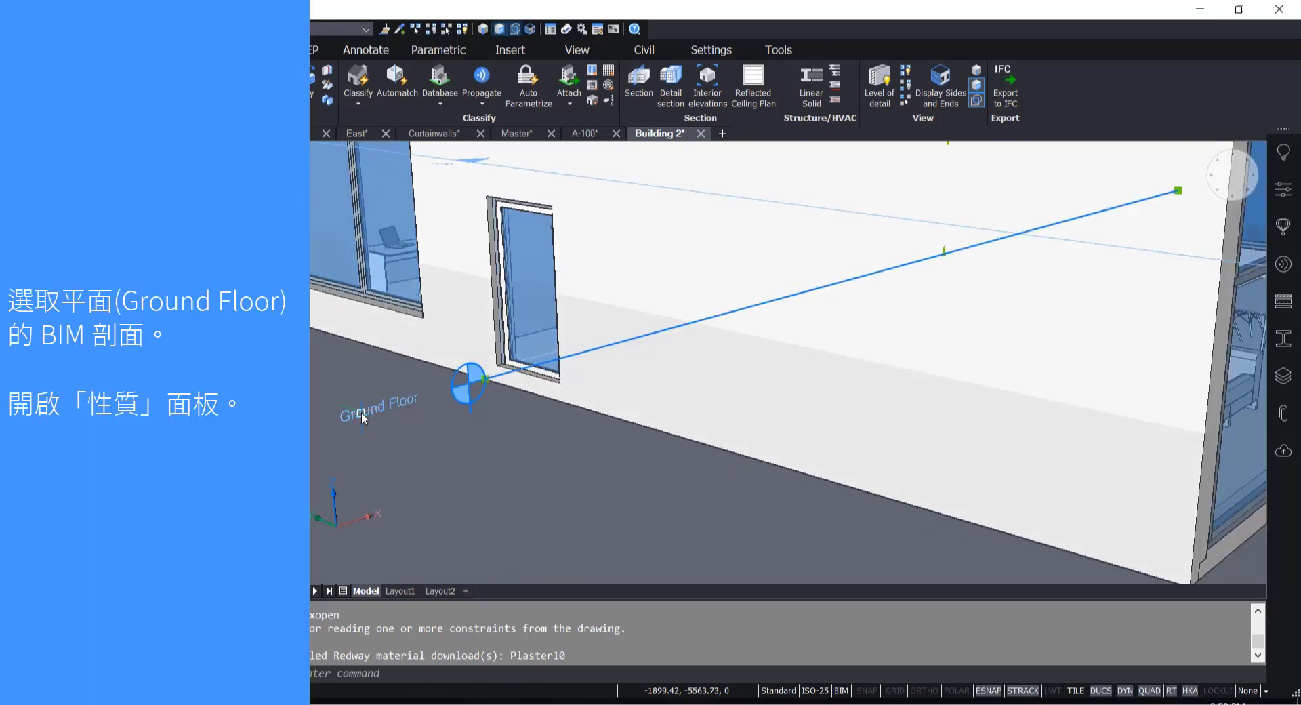
pyautogui.click(1292, 188)
pyautogui.moveTo(1258, 474); pyautogui.dragTo(1257, 555)
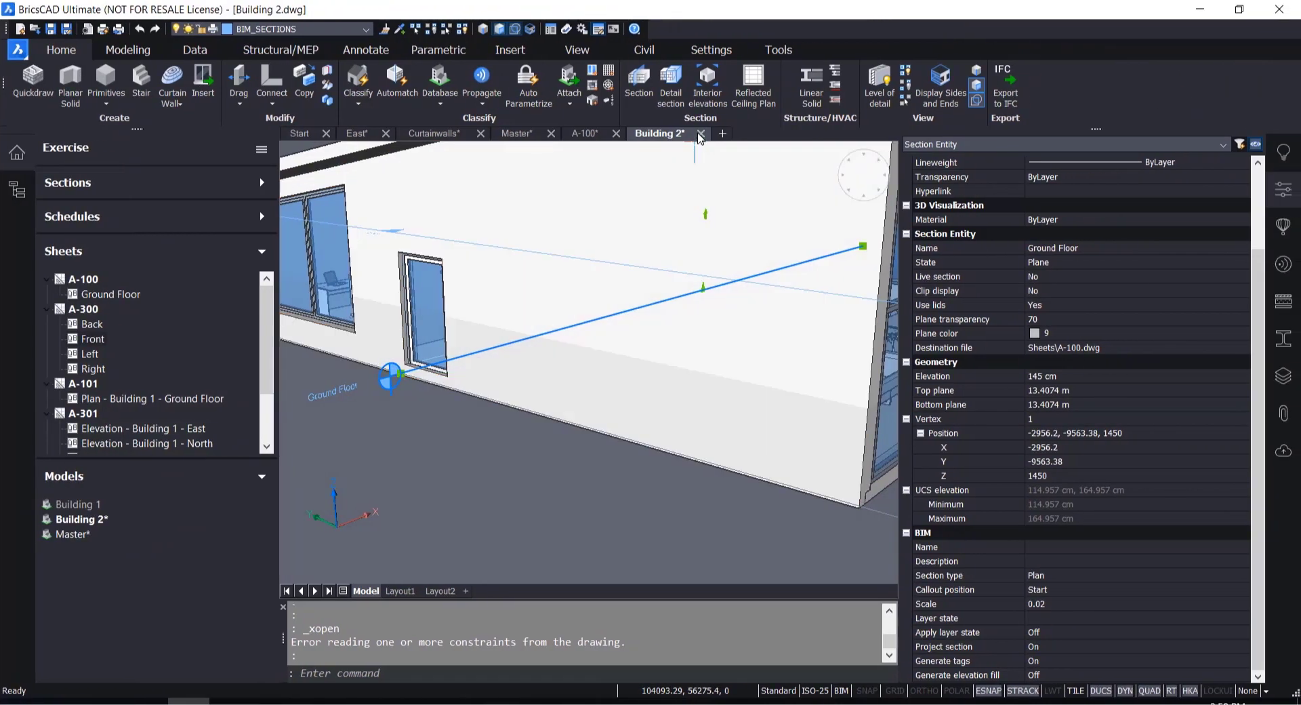
# Close the Building 2 drawing without saving changes and hide the properties in the Master drawing
pyautogui.click(701, 133)
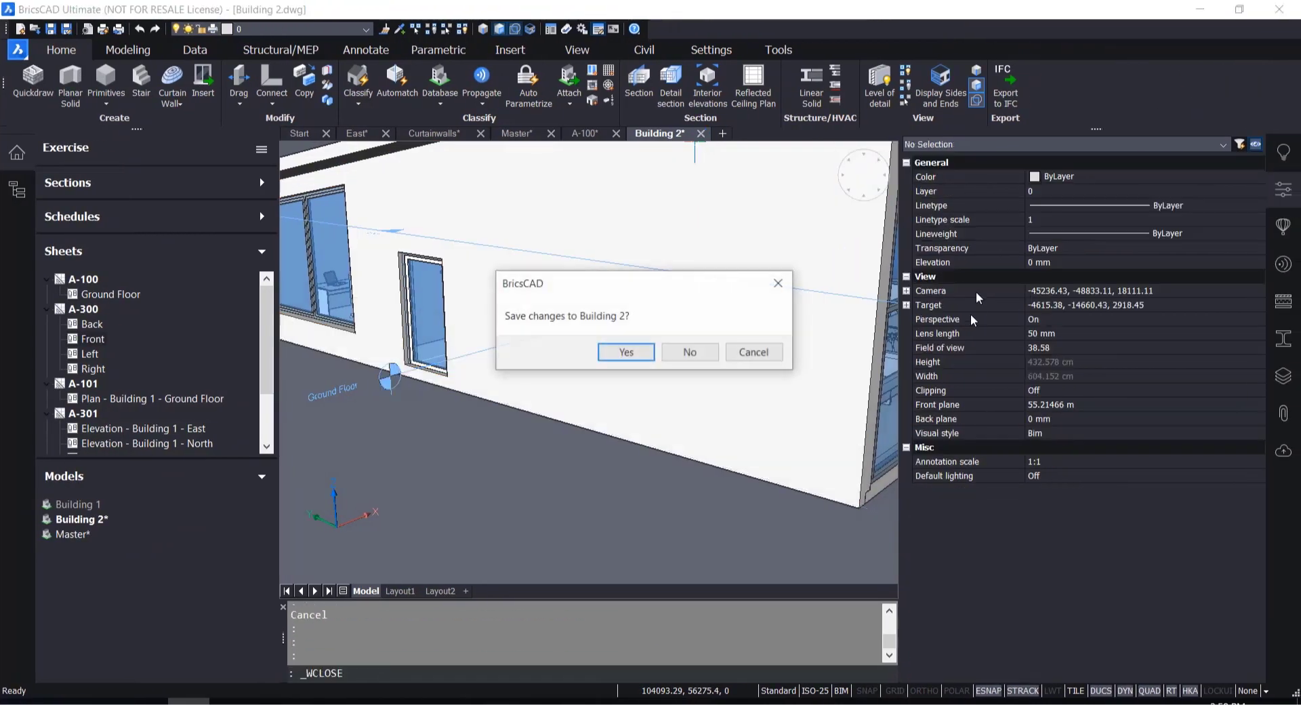
pyautogui.click(689, 352)
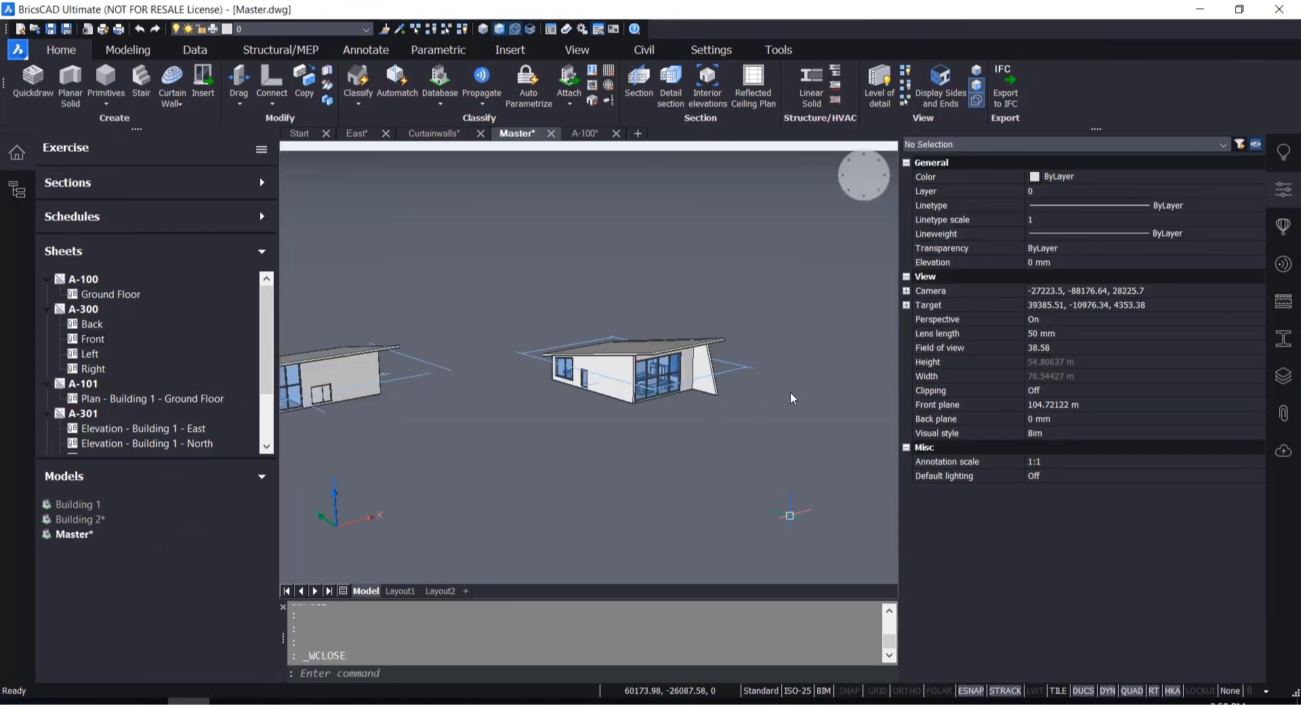
pyautogui.click(1291, 183)
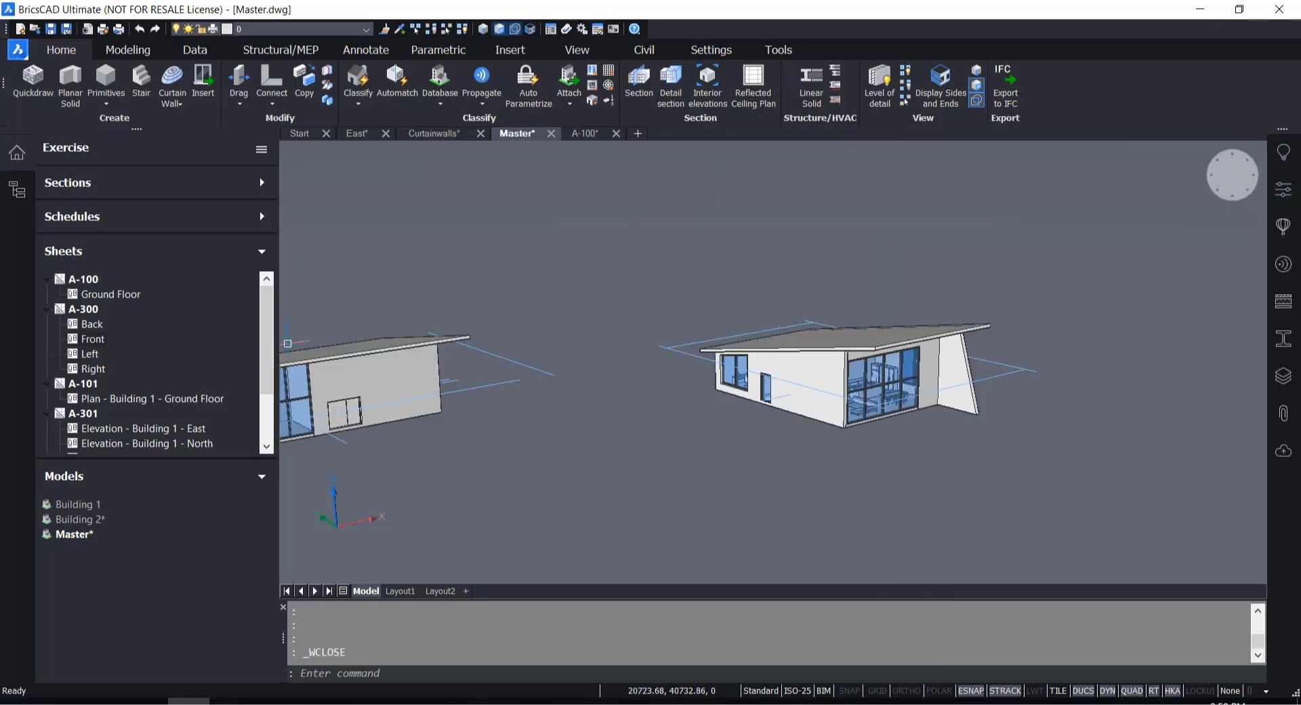
# Compare the A-100 ground floor plan with the furniture inside the buildings of the Master model
pyautogui.click(582, 135)
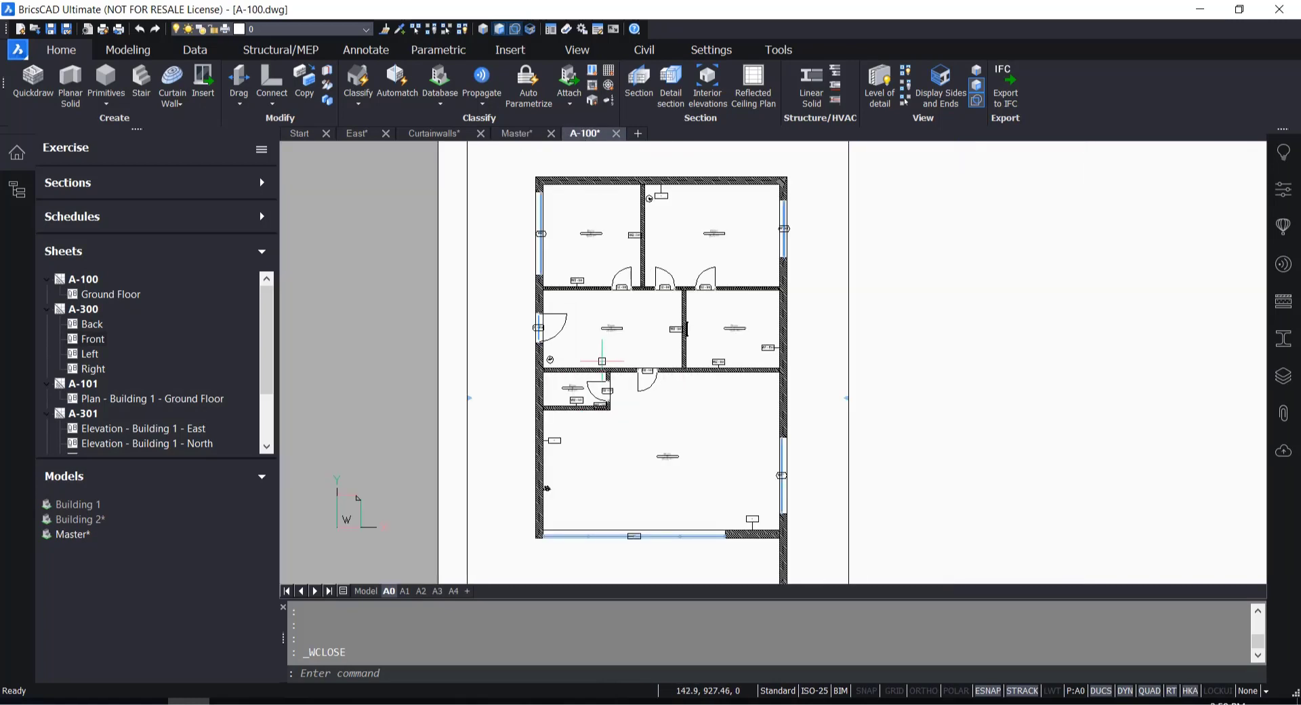
pyautogui.click(516, 133)
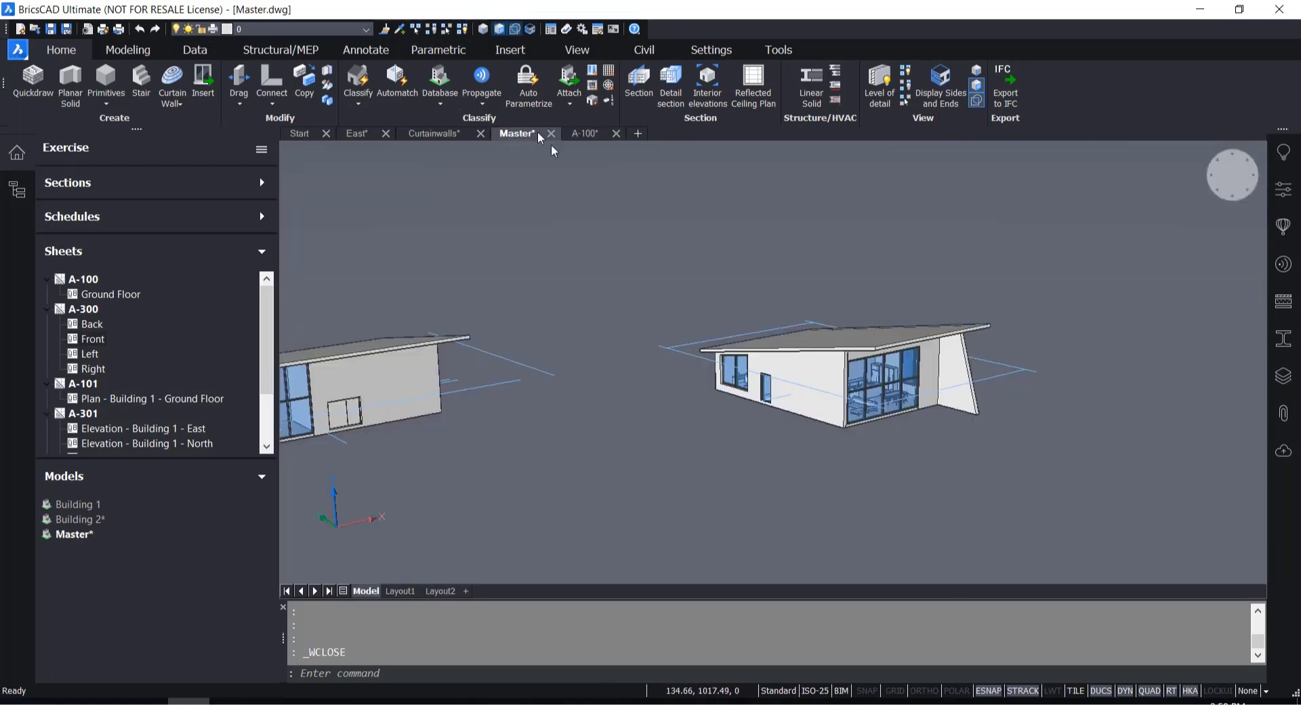
pyautogui.scroll(5, 959, 384)
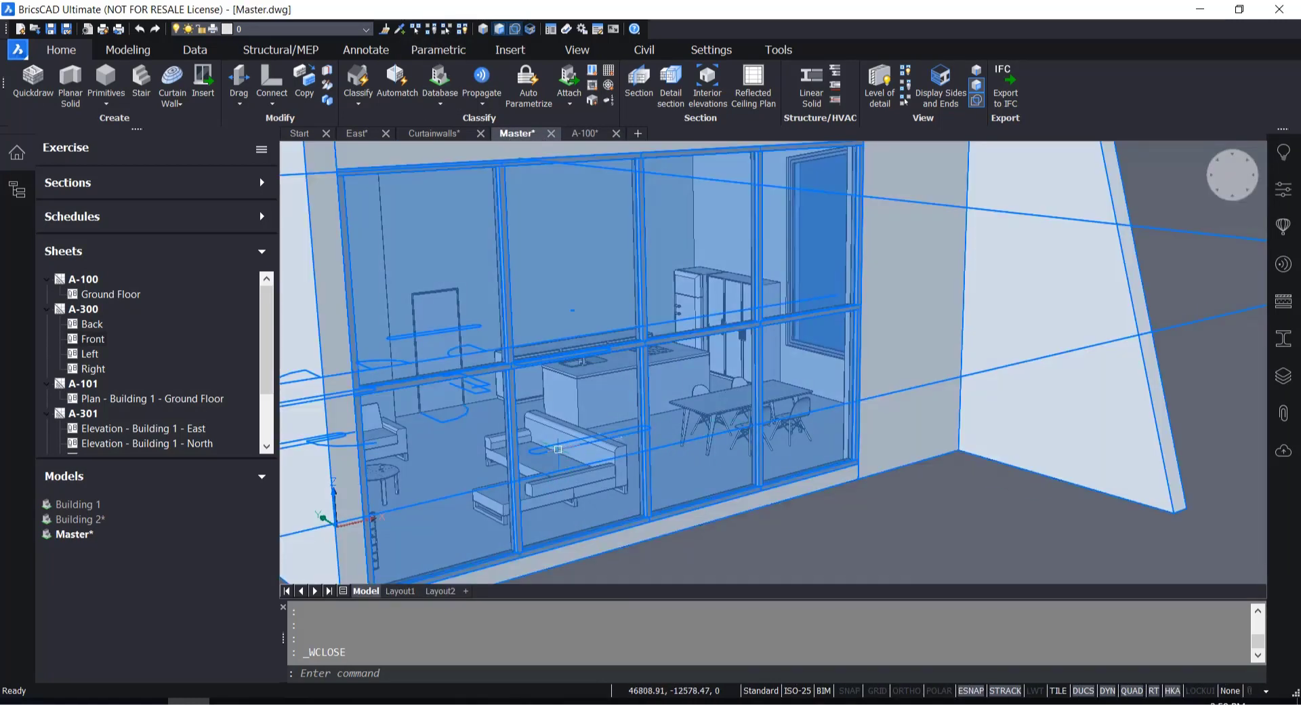
pyautogui.scroll(2, 557, 449)
pyautogui.scroll(-5, 951, 285)
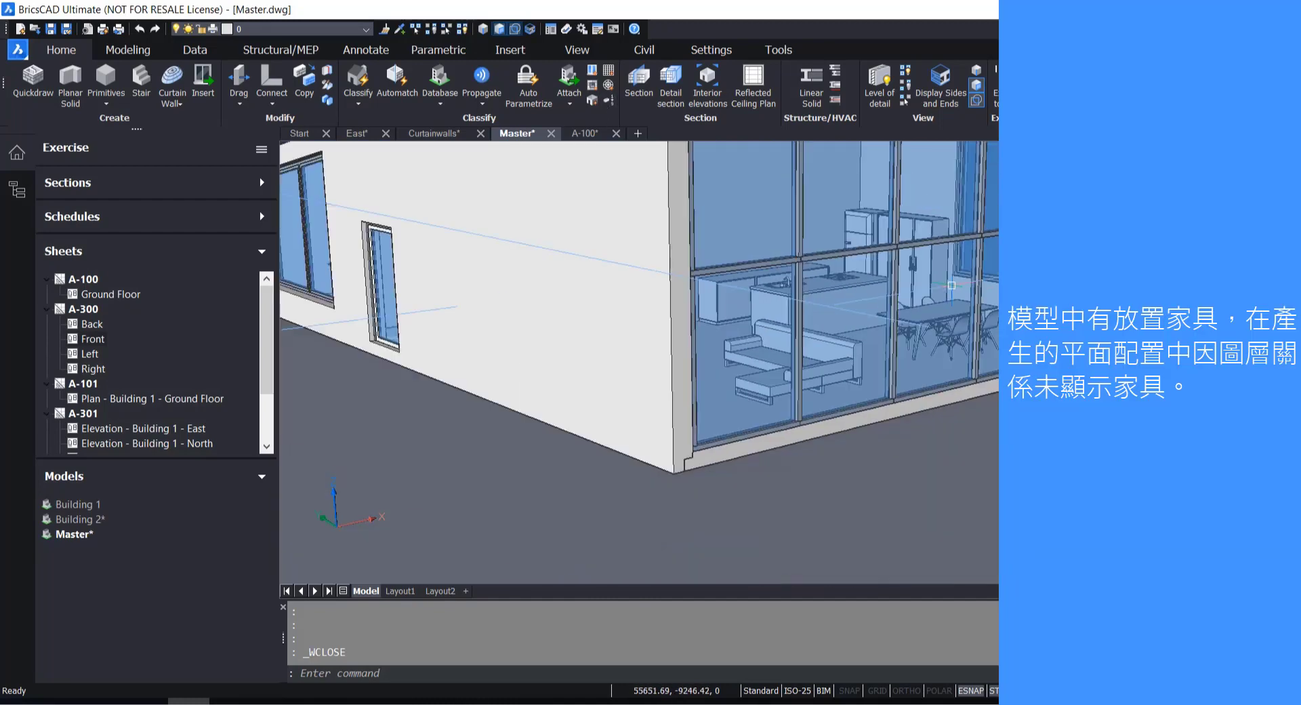
pyautogui.scroll(-5, 951, 285)
pyautogui.scroll(5, 675, 370)
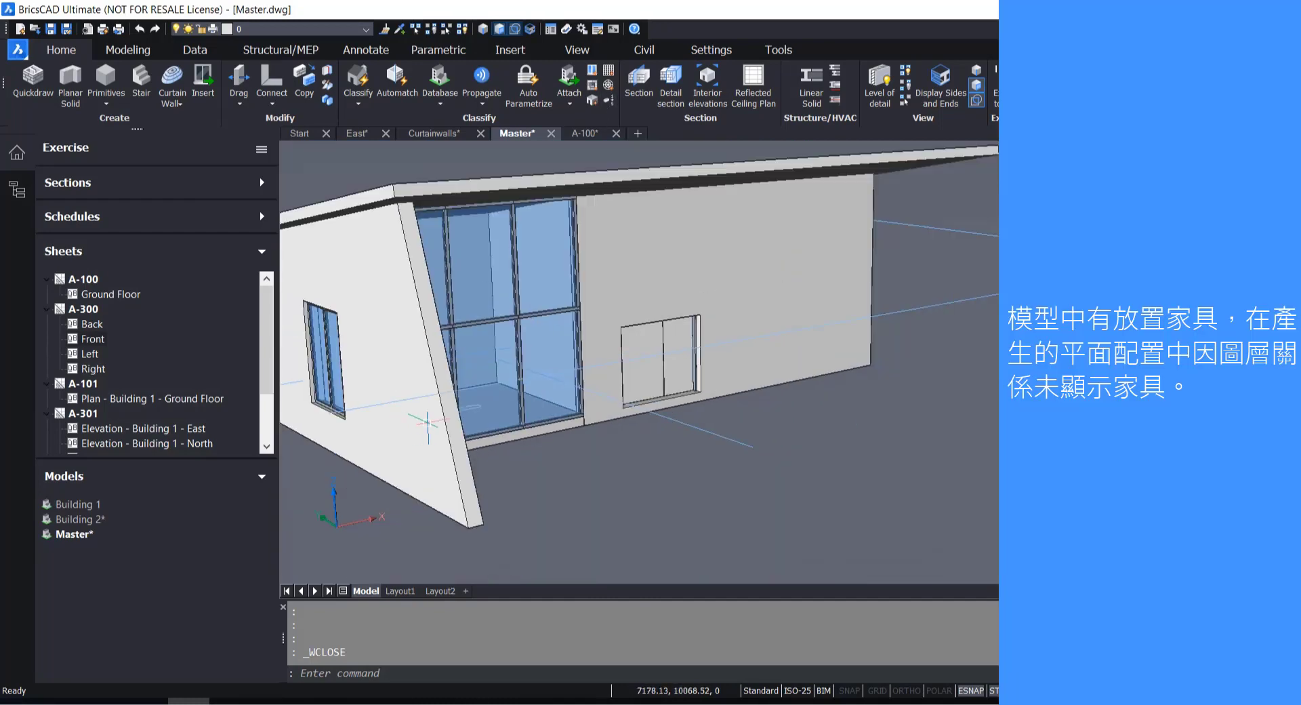
pyautogui.scroll(-5, 427, 421)
pyautogui.scroll(3, 780, 319)
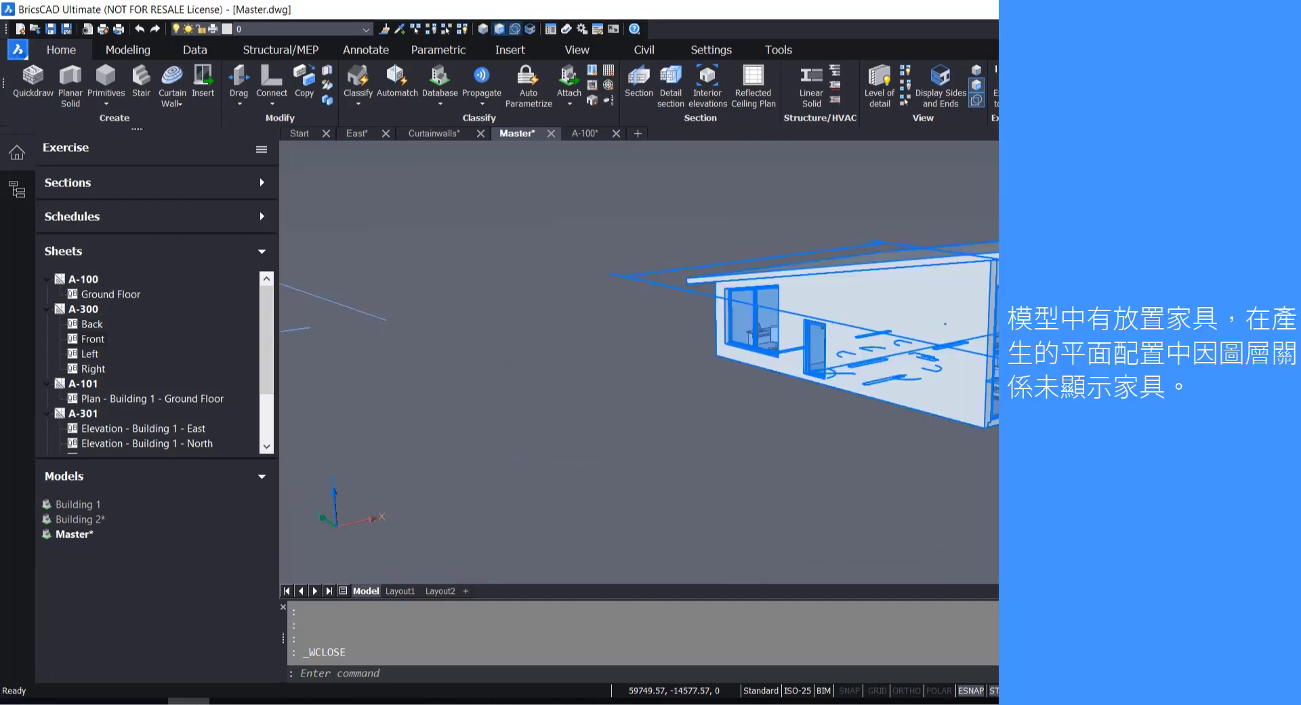
# Return to sheet A-100 and display the drawing's list of layers
pyautogui.click(589, 135)
pyautogui.scroll(2, 705, 366)
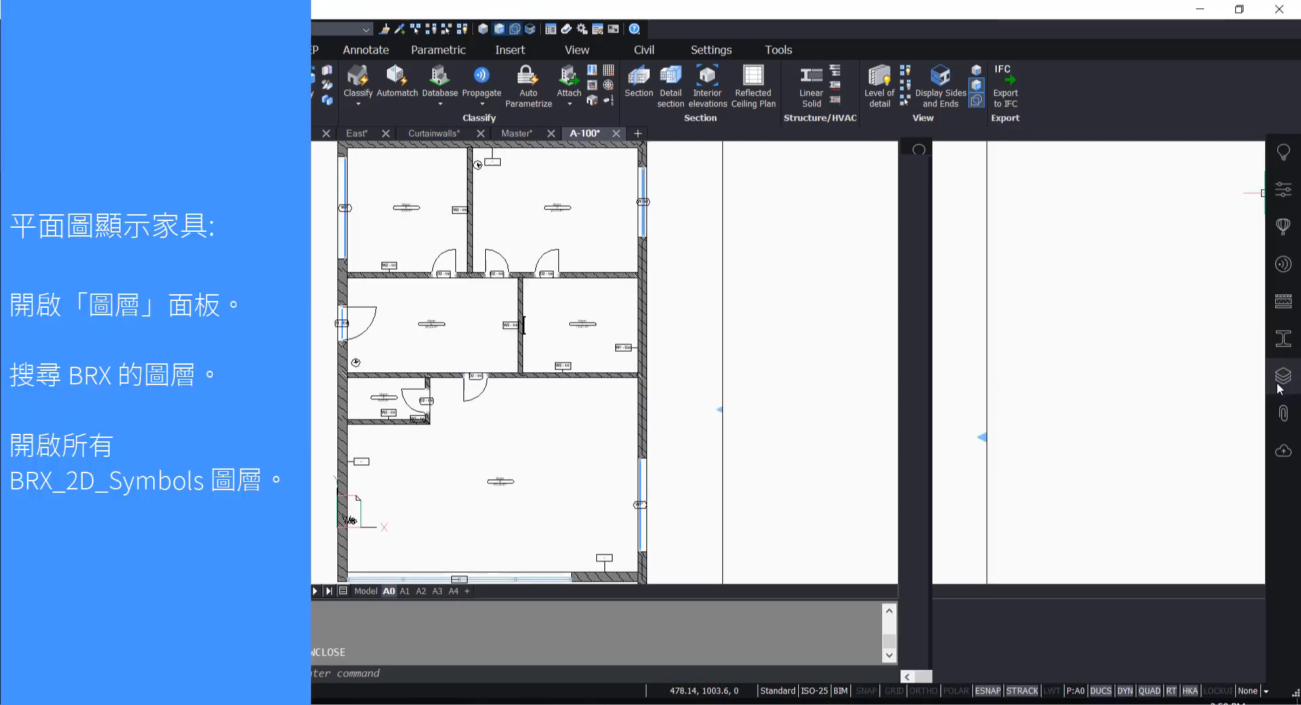
pyautogui.click(1282, 376)
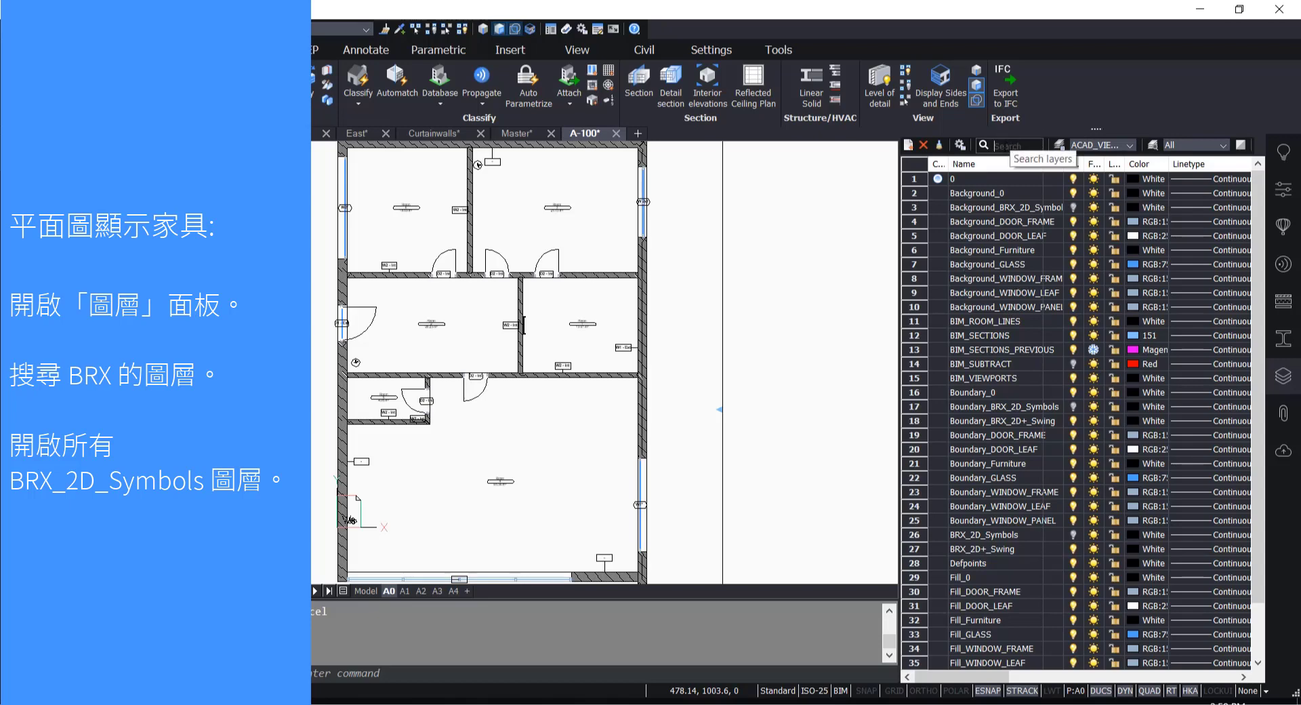
# Check the list of available panels for the Layers entry and dismiss the list
pyautogui.rightClick(1283, 488)
pyautogui.moveTo(1280, 493)
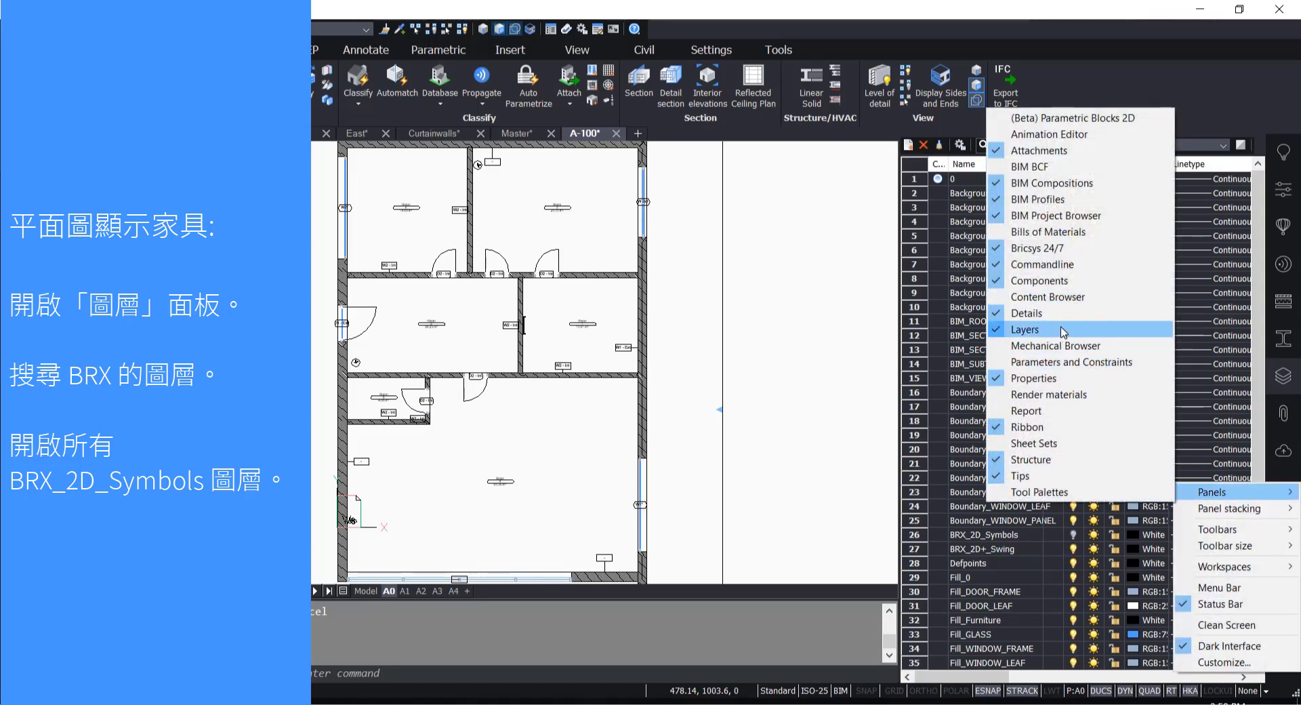
pyautogui.click(1194, 88)
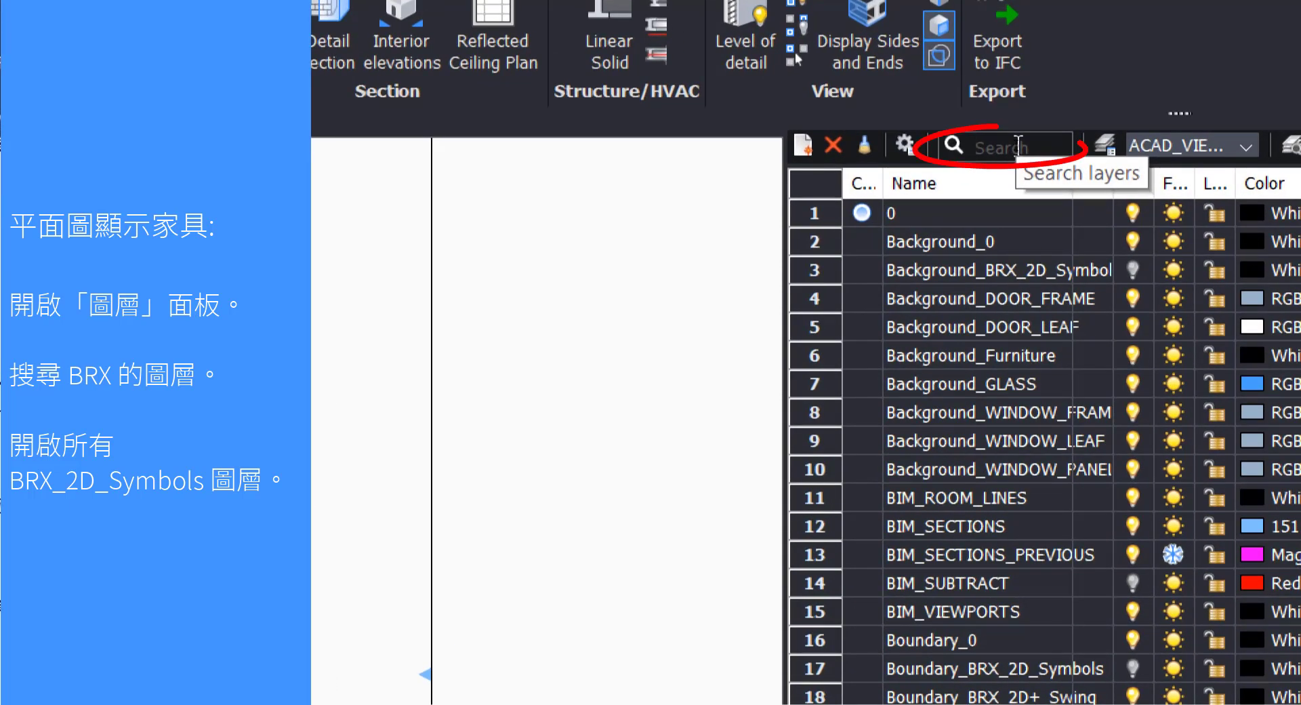
# Filter the layers of sheet A-100 by "br" to find the BRX layers
pyautogui.write('b')
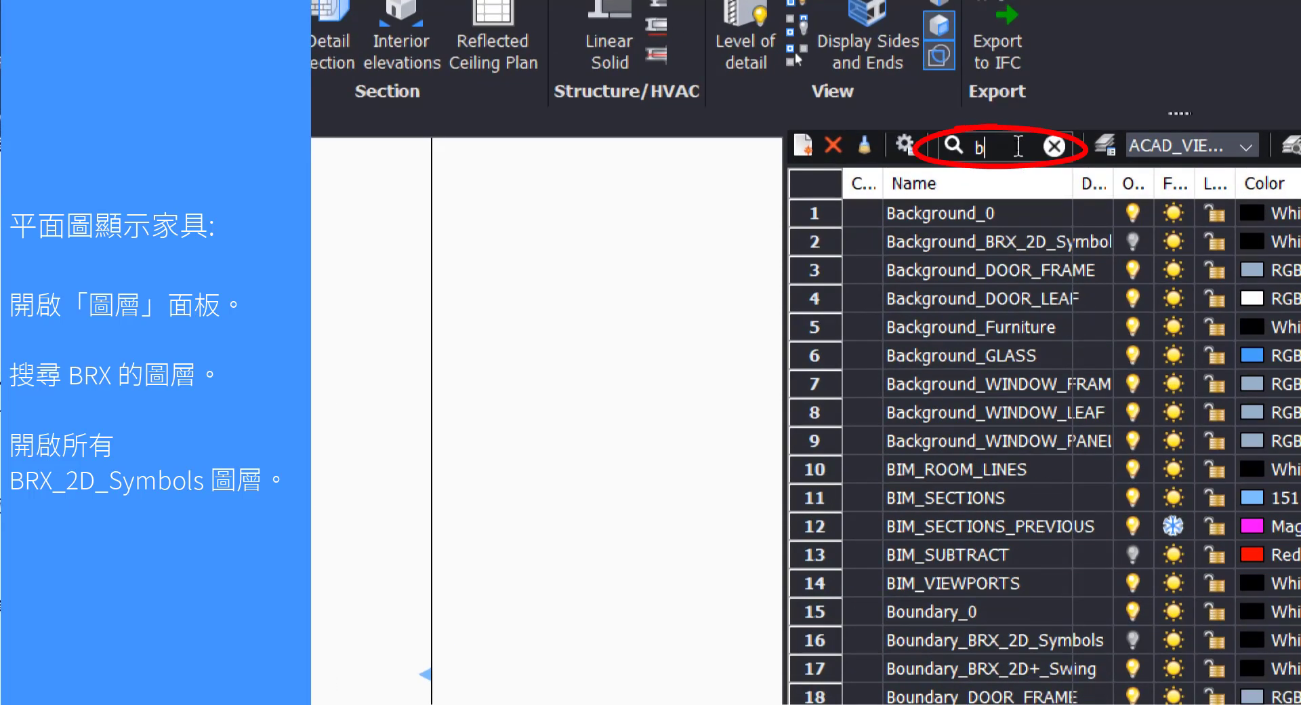
pyautogui.write('r')
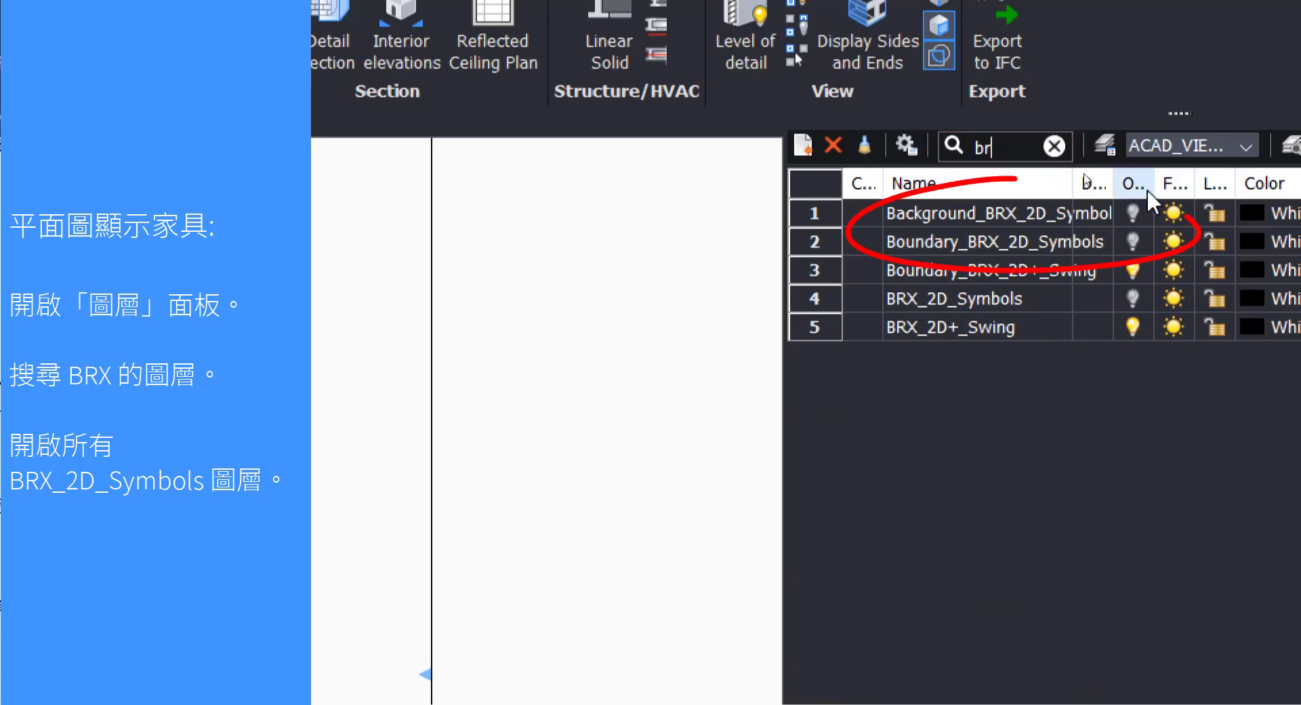
# Turn on the Background_BRX_2D_Symbols, Boundary_BRX_2D_Symbols and BRX_2D_Symbols layers so the furniture shows in the floor plan
pyautogui.click(1133, 212)
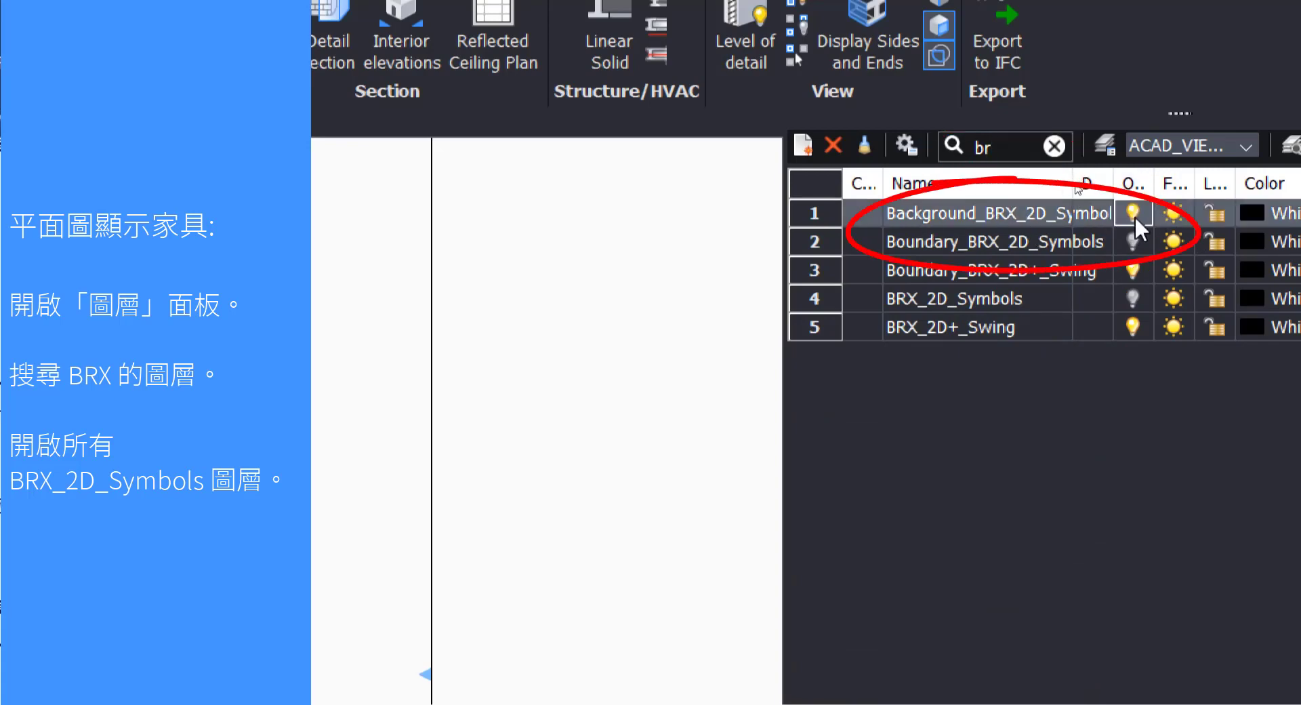
pyautogui.click(1133, 241)
pyautogui.click(1134, 298)
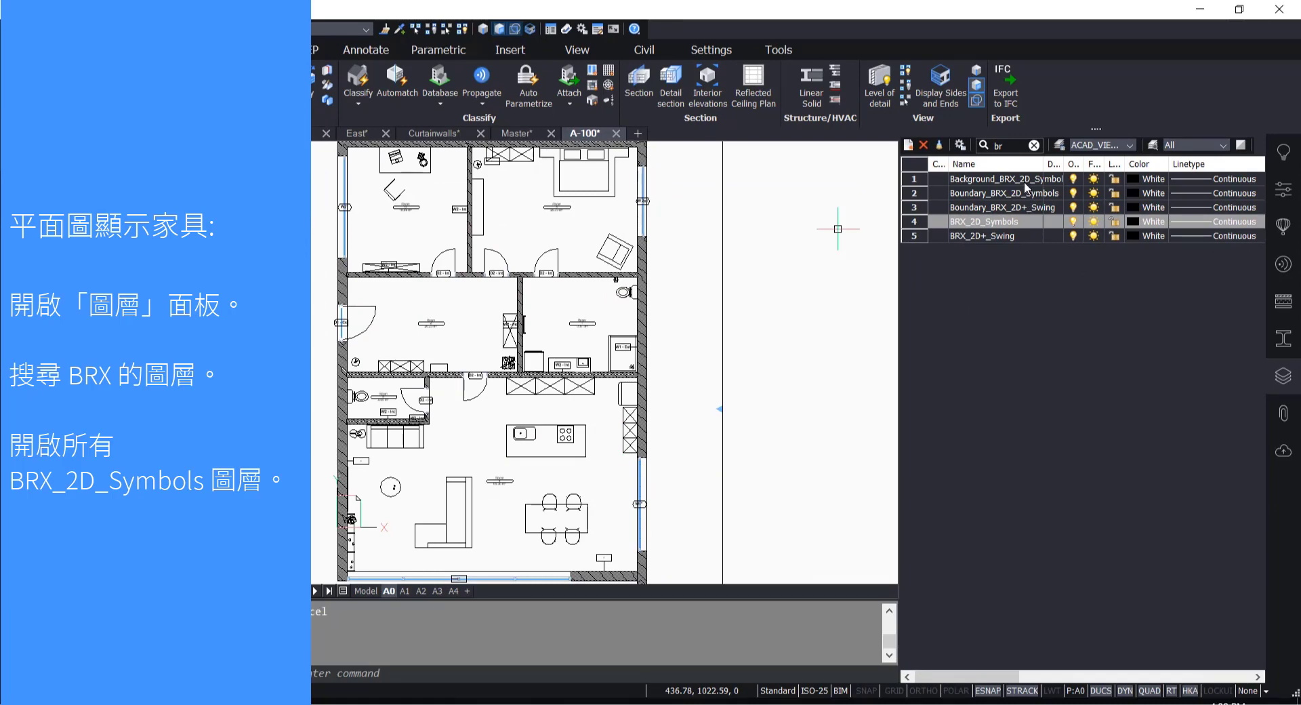
pyautogui.scroll(3, 457, 234)
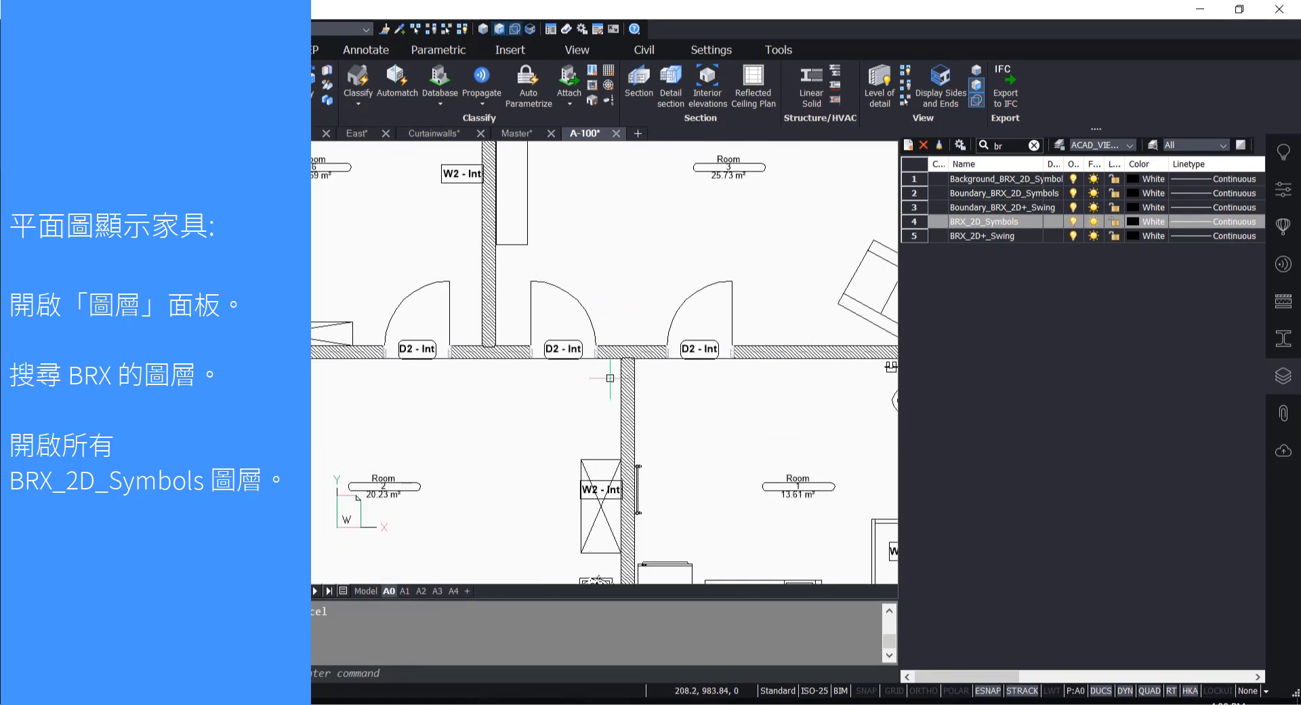
pyautogui.scroll(-3, 604, 380)
pyautogui.scroll(2, 598, 257)
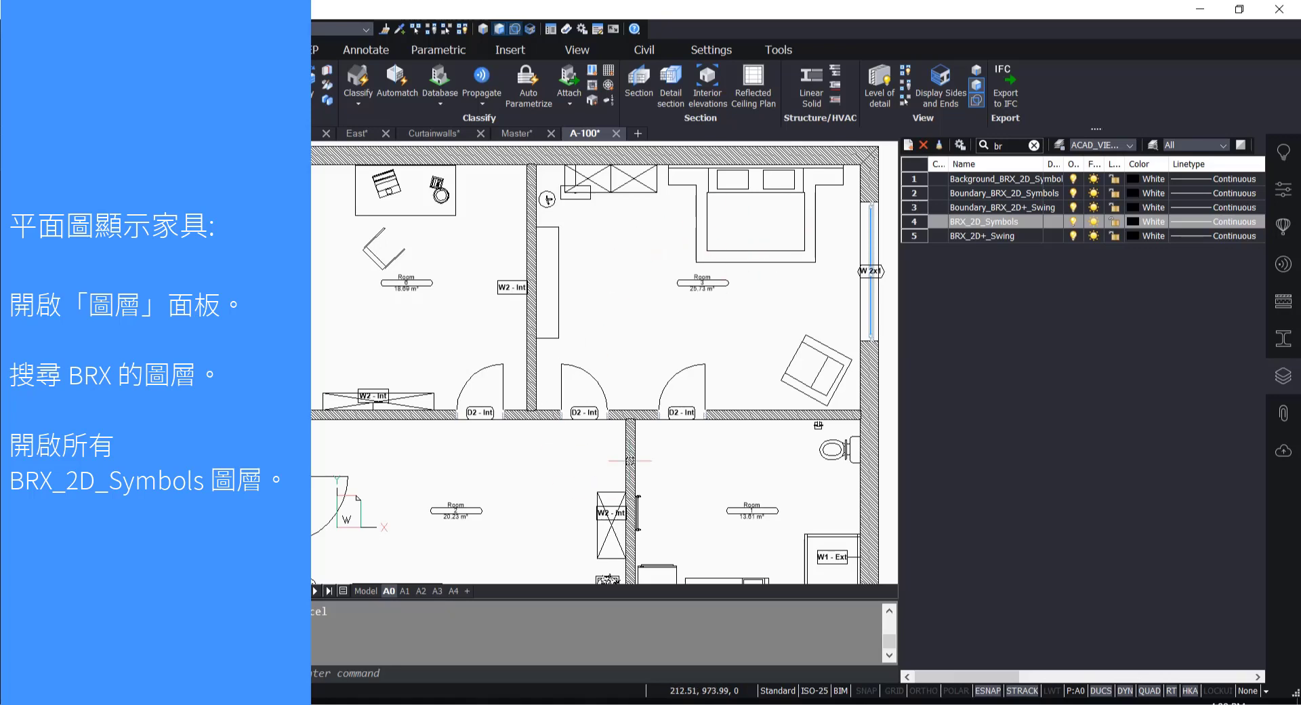
pyautogui.scroll(-3, 569, 257)
pyautogui.scroll(3, 591, 254)
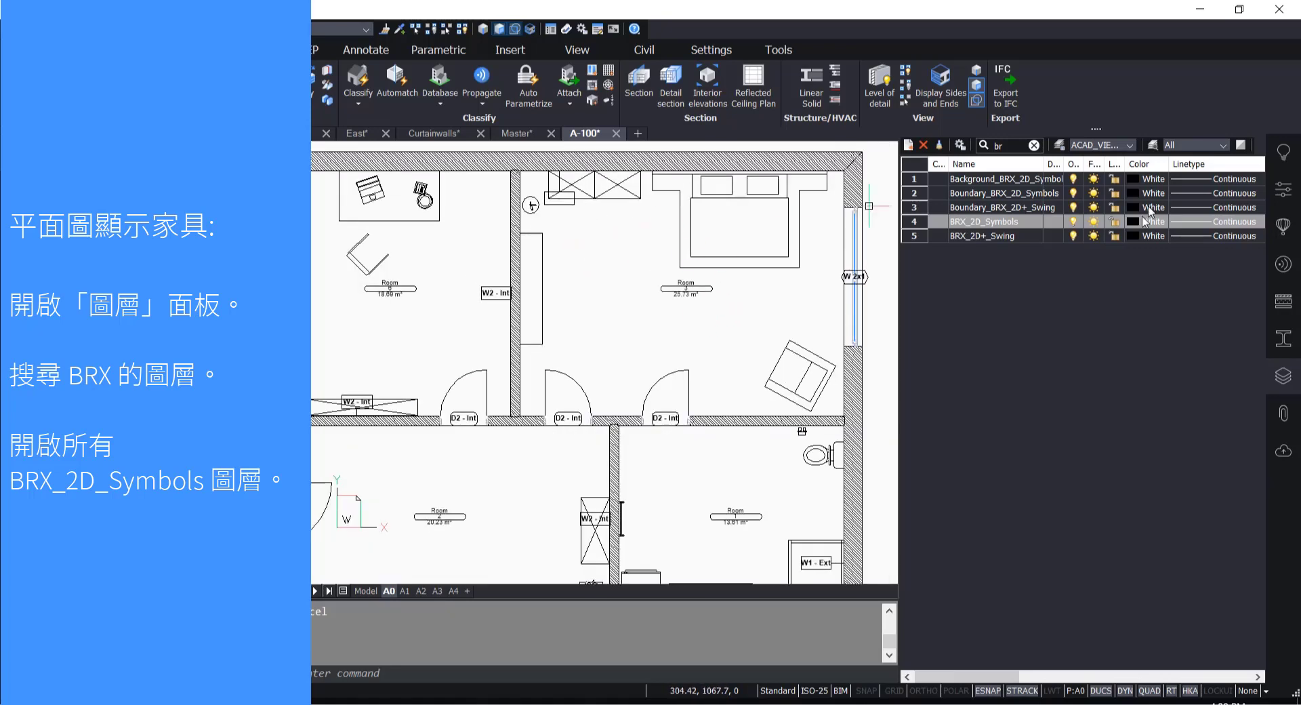
# Turn off the BRX_2D_Symbols, Boundary_BRX_2D_Symbols and Background_BRX_2D_Symbols layers to compare the floor plan without furniture
pyautogui.click(1074, 222)
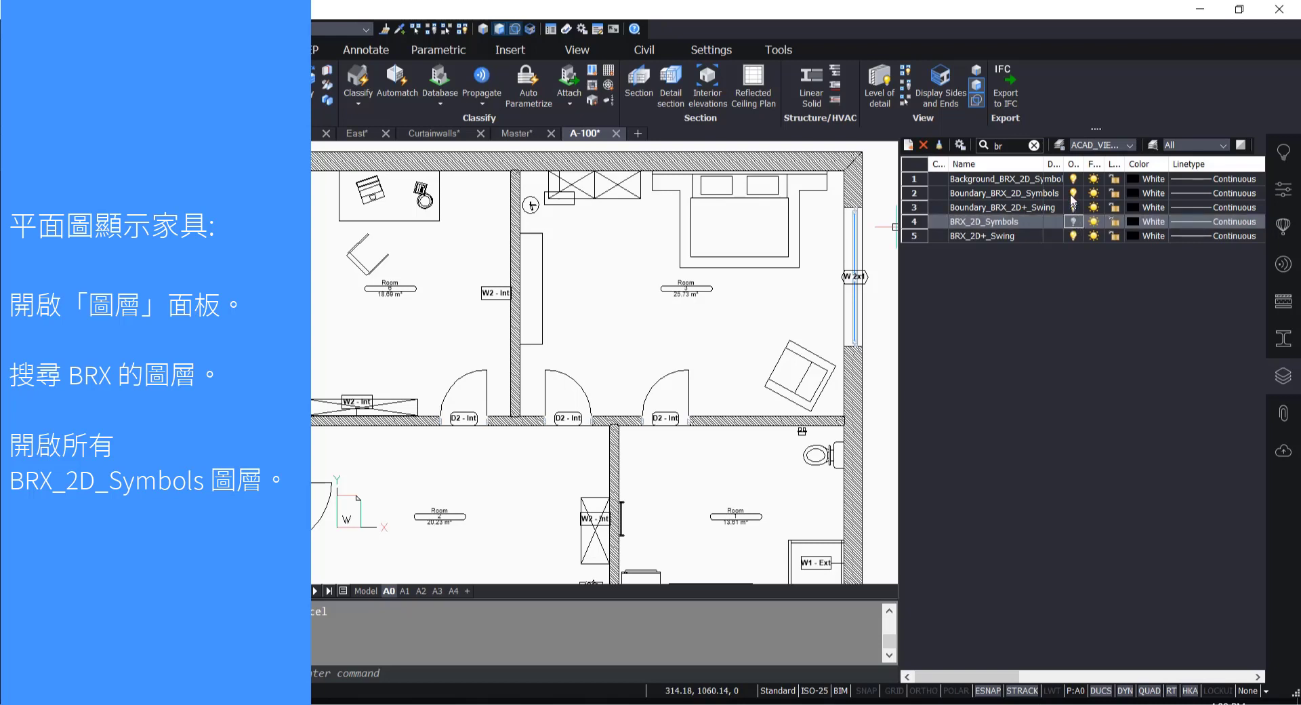
pyautogui.click(1074, 193)
pyautogui.click(1073, 179)
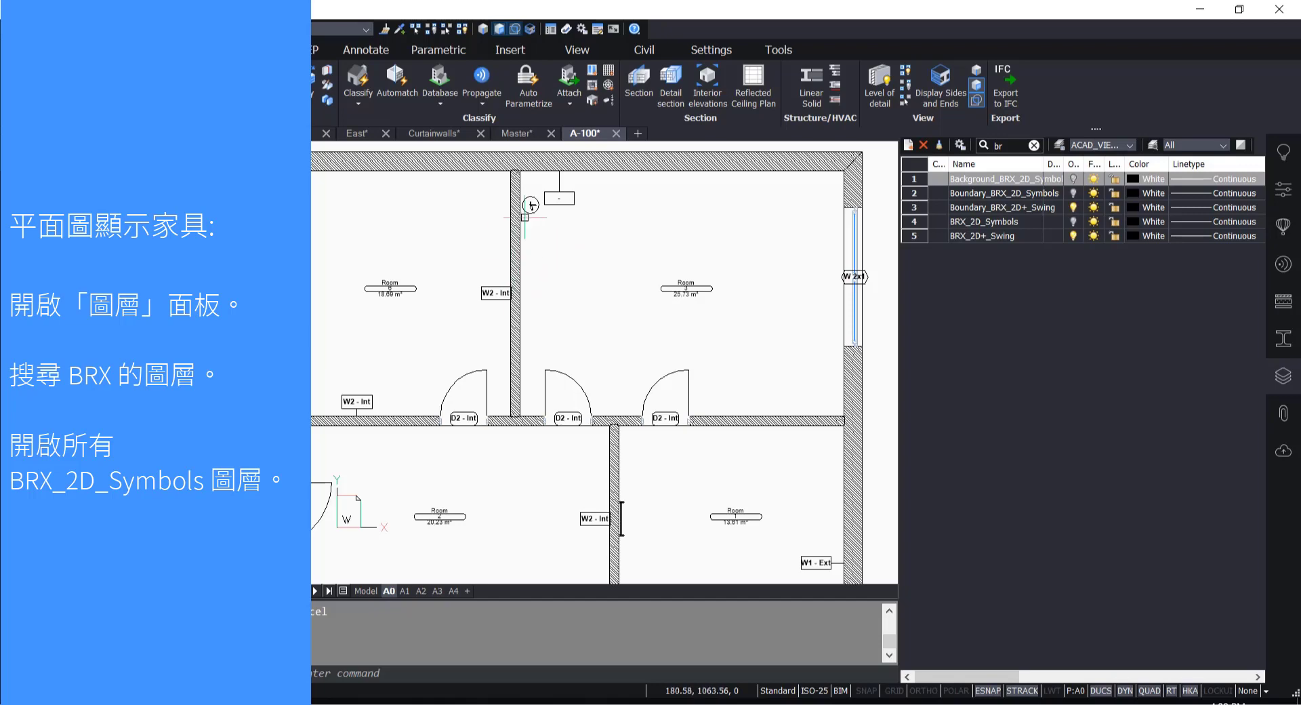
pyautogui.scroll(2, 525, 217)
pyautogui.scroll(-4, 515, 244)
pyautogui.scroll(4, 507, 265)
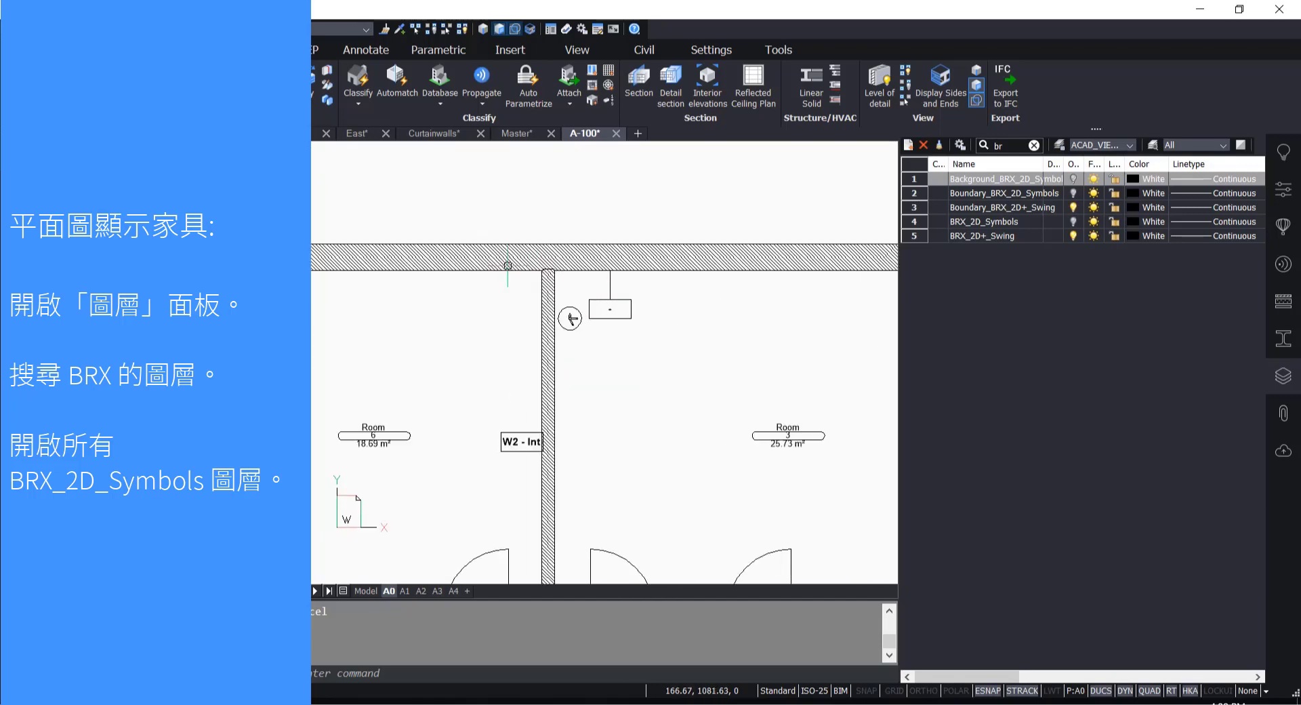
pyautogui.scroll(-4, 546, 263)
pyautogui.scroll(2, 583, 266)
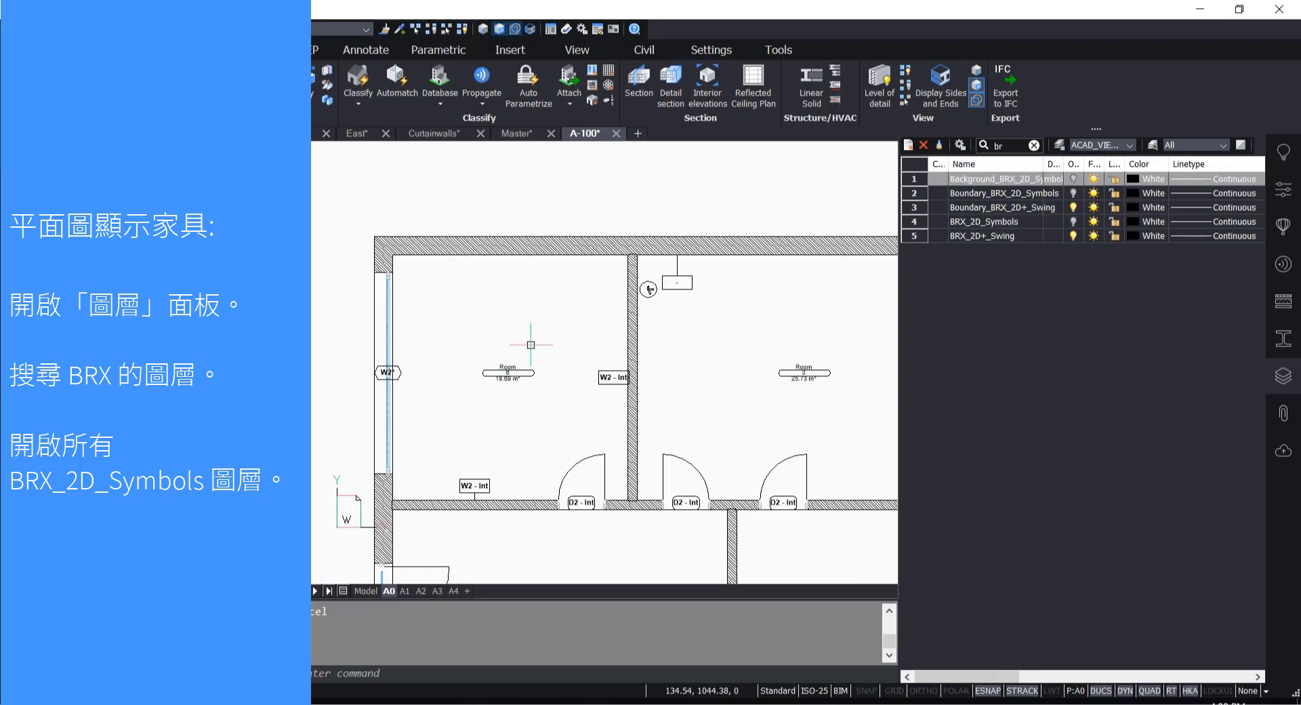
# Turn the background, boundary and main BRX_2D_Symbols layers back on one after another
pyautogui.click(1073, 178)
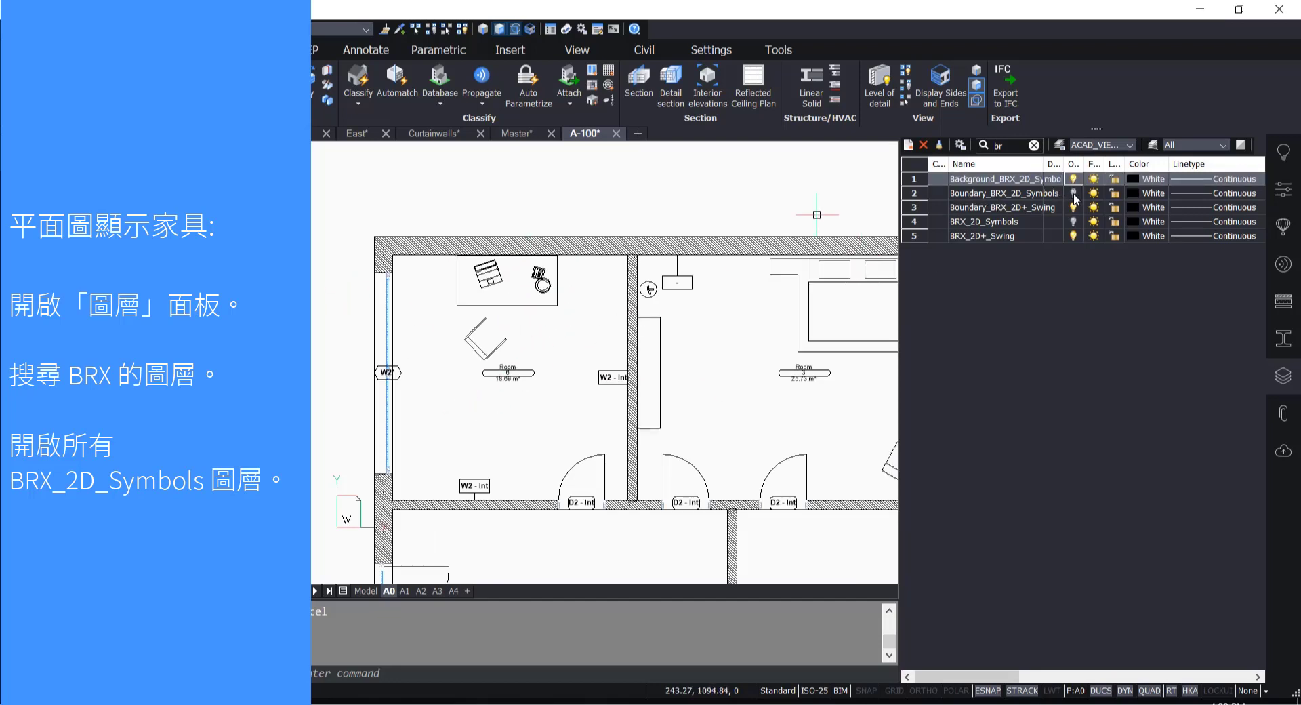
pyautogui.click(1074, 193)
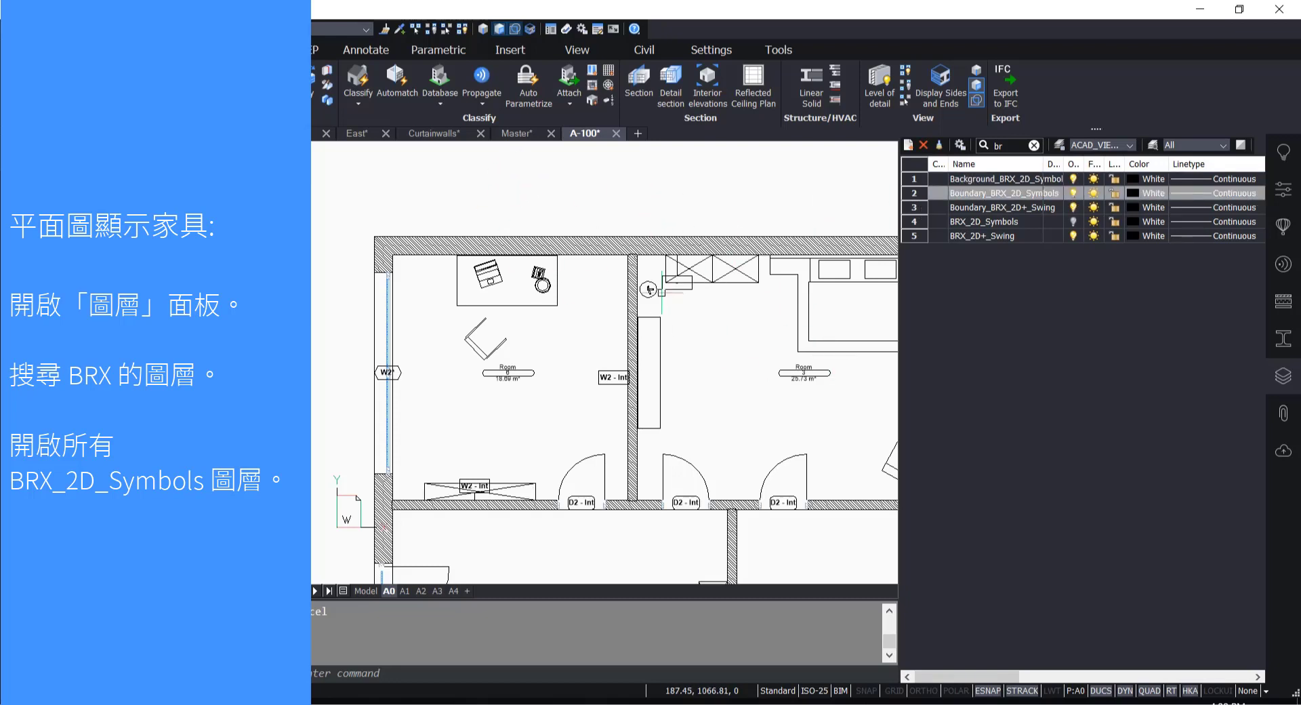
pyautogui.click(1073, 221)
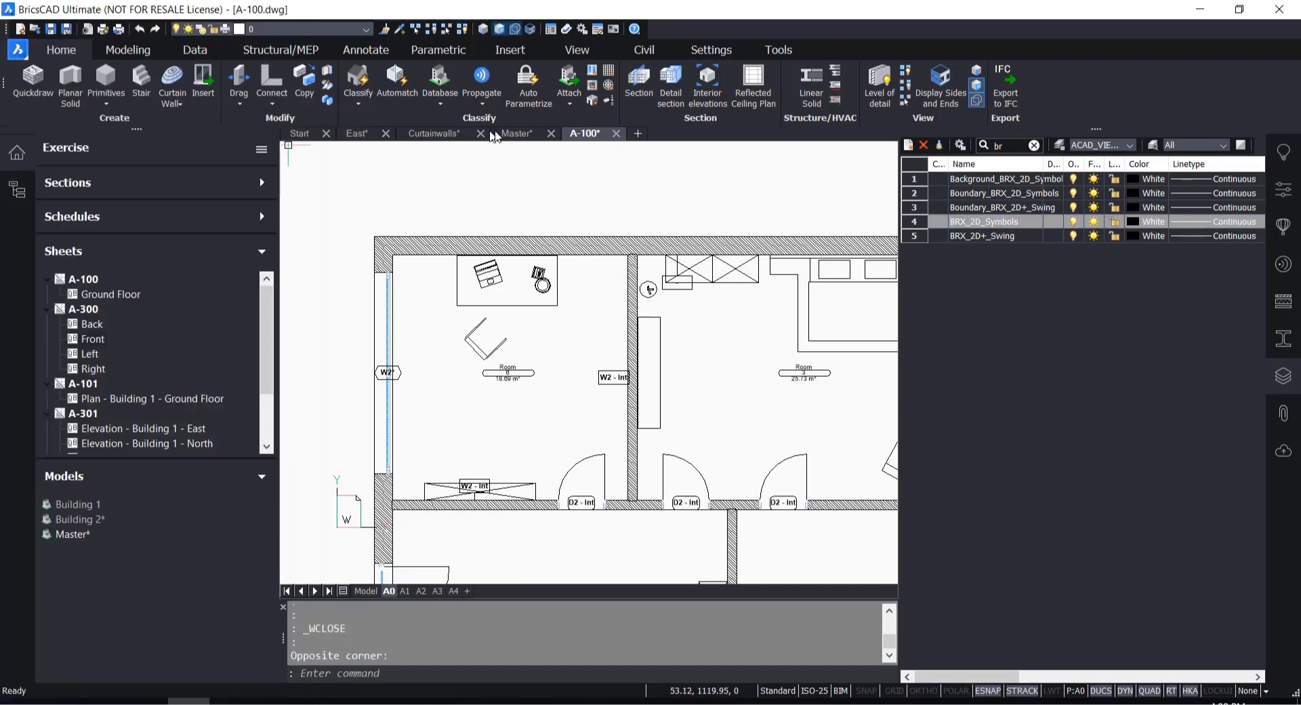
# Switch to the Master drawing and open the referenced Building 2 drawing from the furnished building
pyautogui.click(515, 133)
pyautogui.scroll(-3, 501, 318)
pyautogui.scroll(8, 501, 318)
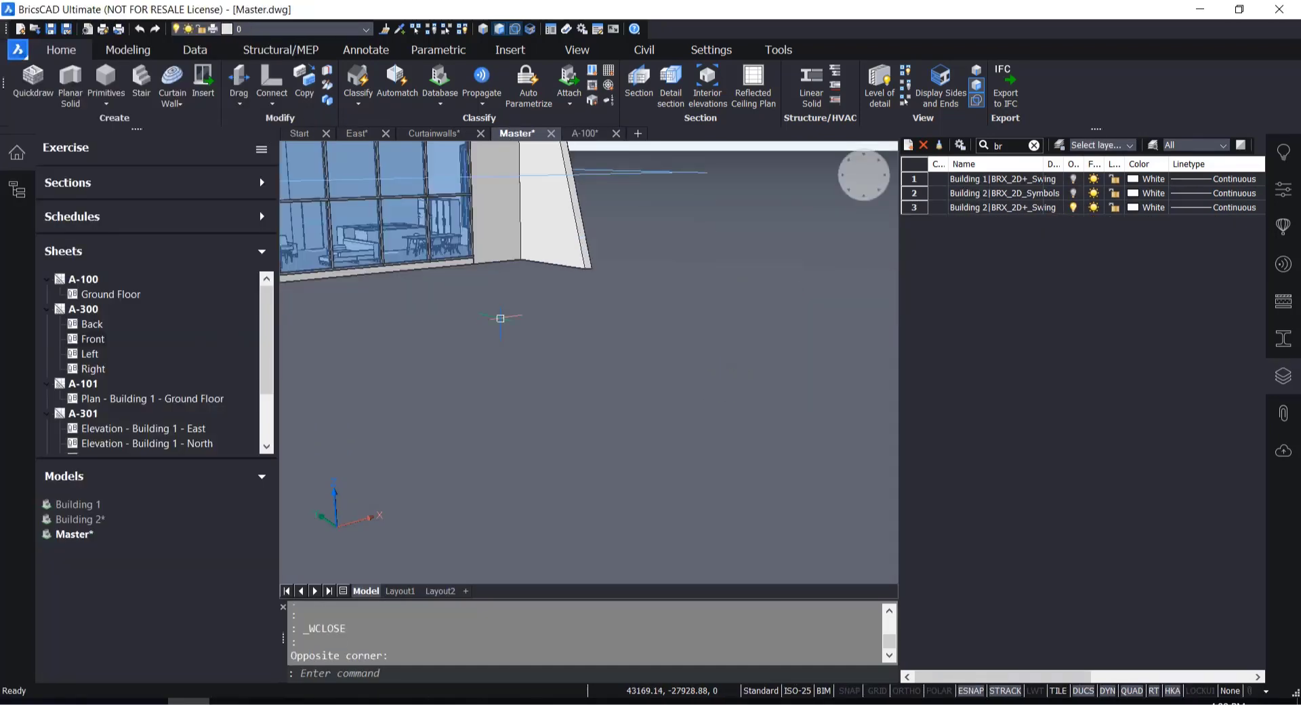
pyautogui.scroll(6, 501, 318)
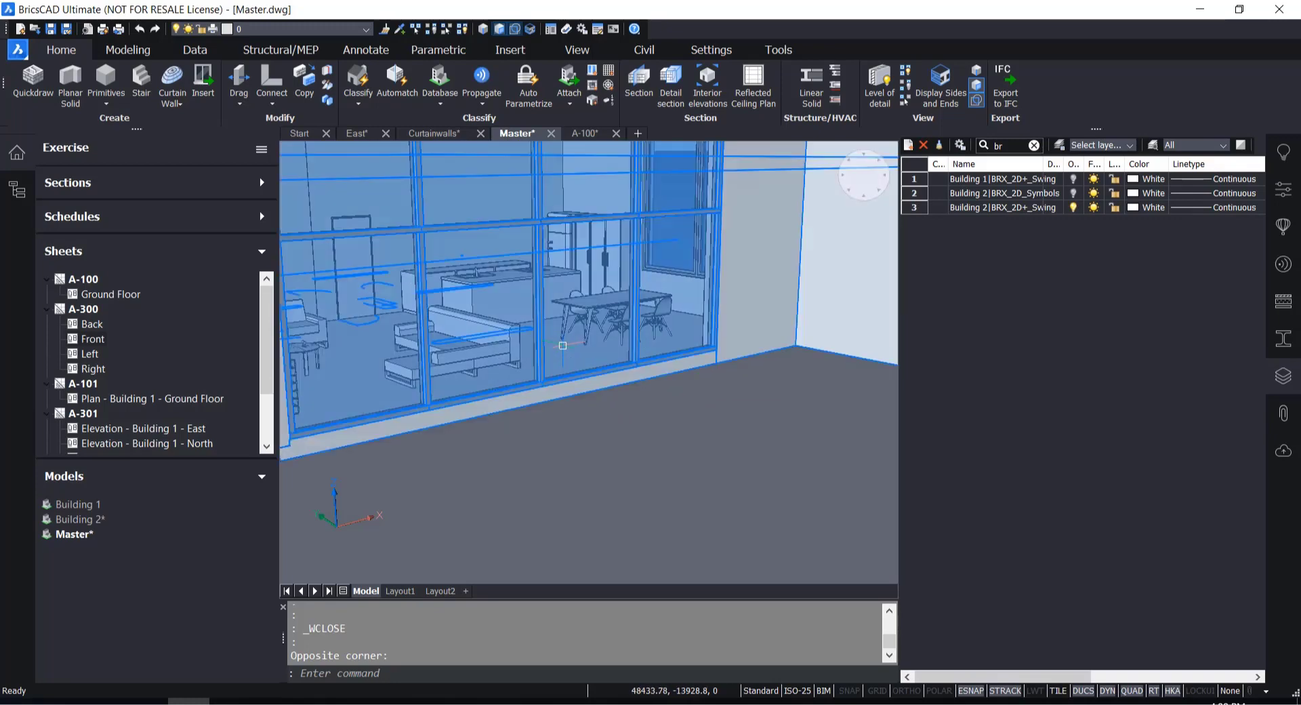
pyautogui.scroll(-2, 551, 363)
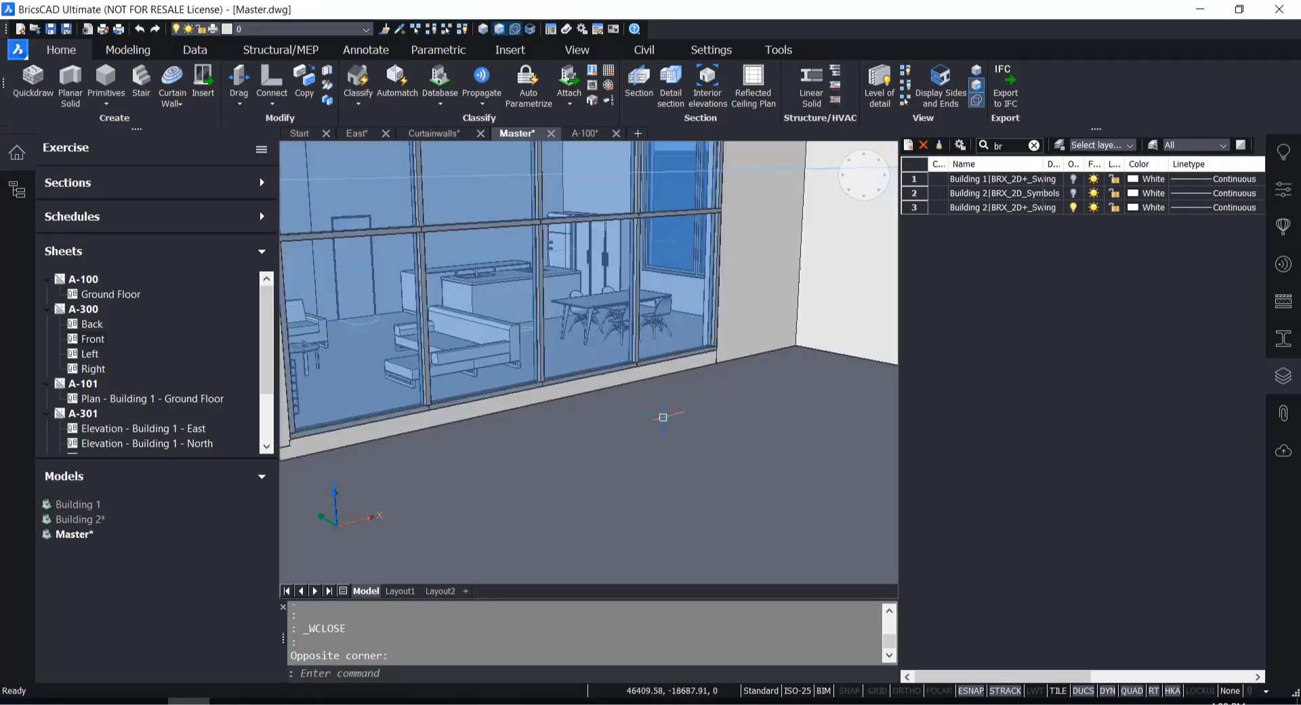
pyautogui.scroll(-5, 664, 421)
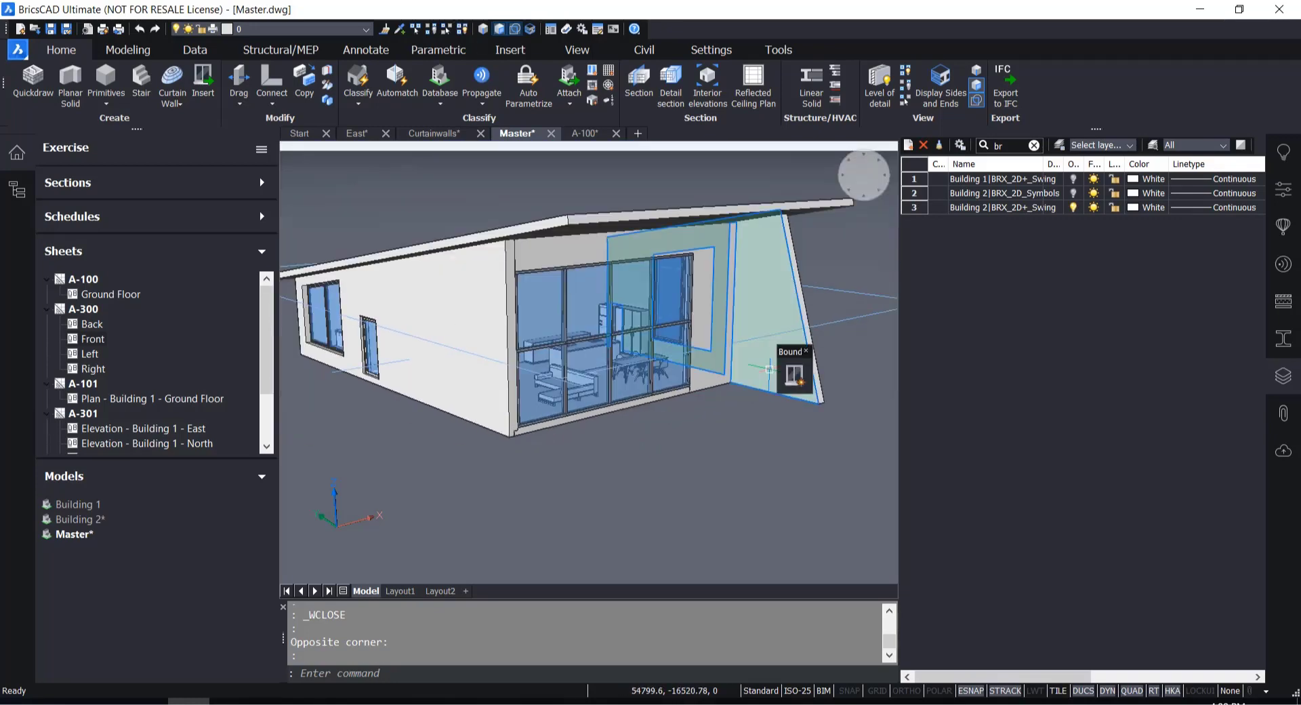
pyautogui.doubleClick(715, 362)
pyautogui.click(864, 596)
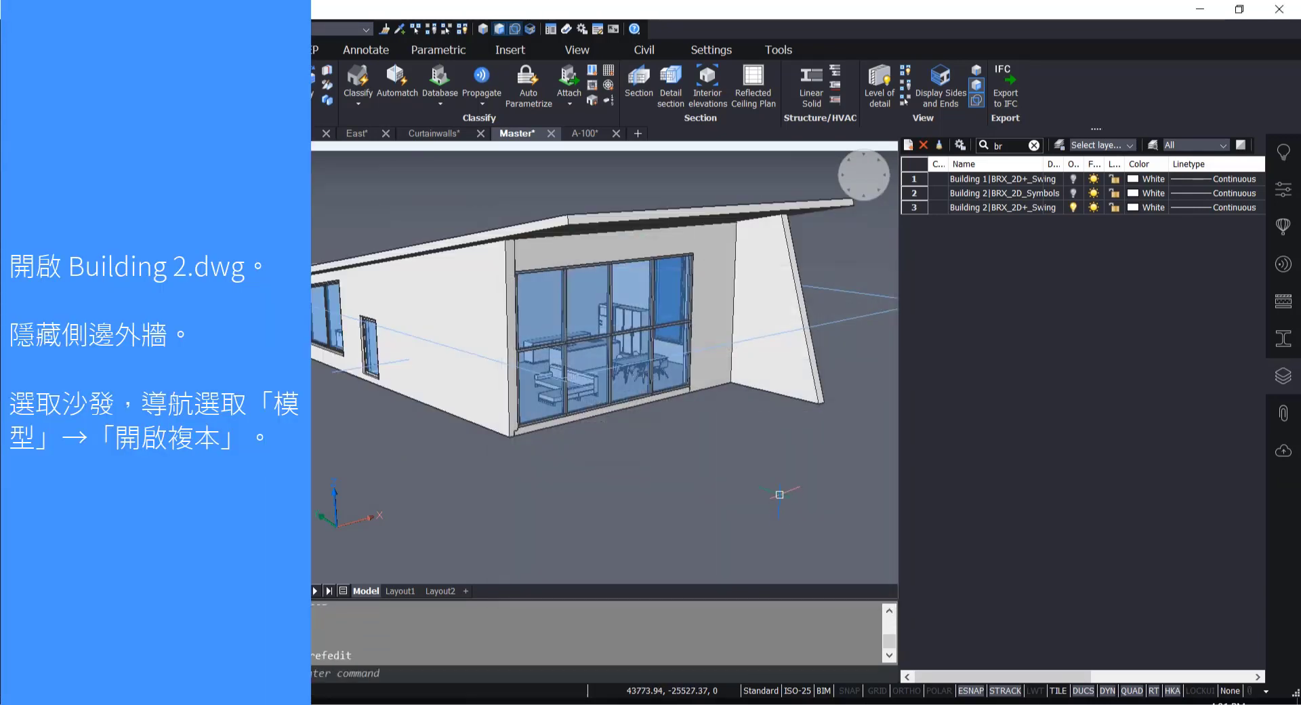
pyautogui.write('open')
pyautogui.press('Return')
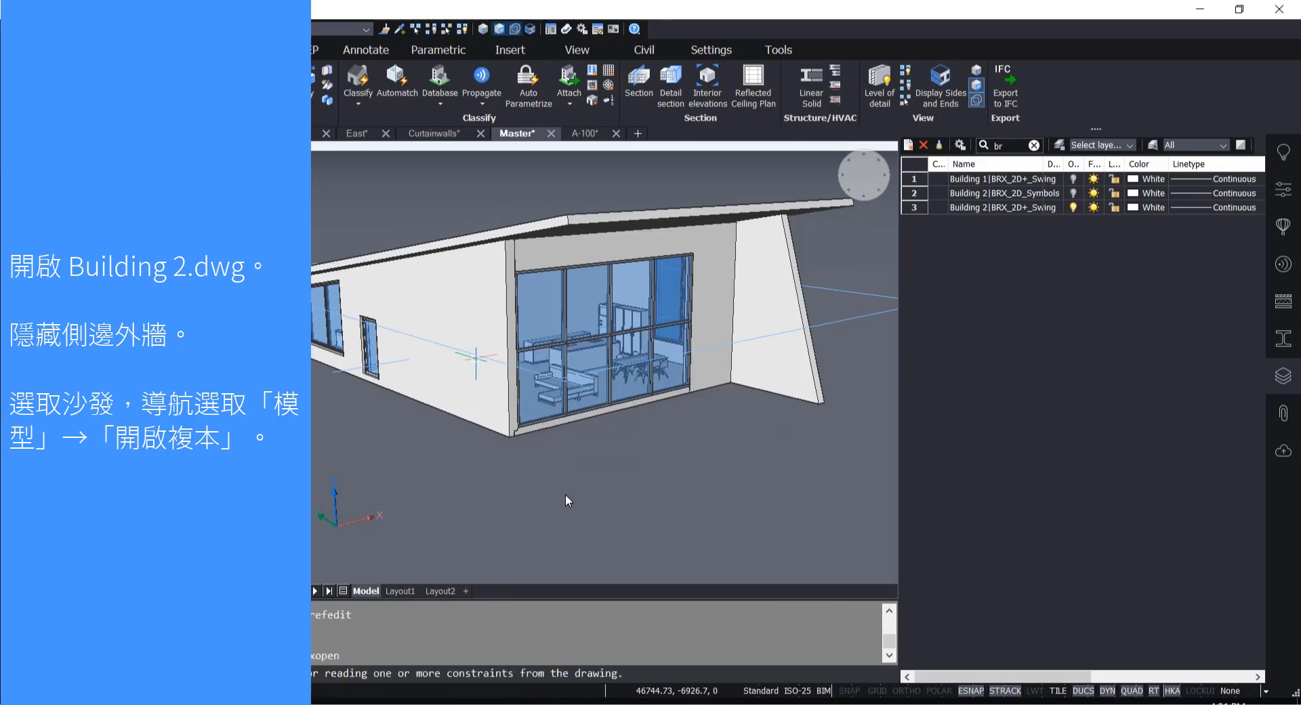
# Hide the side exterior wall of Building 2 to expose the living room furniture
pyautogui.click(429, 32)
pyautogui.click(479, 372)
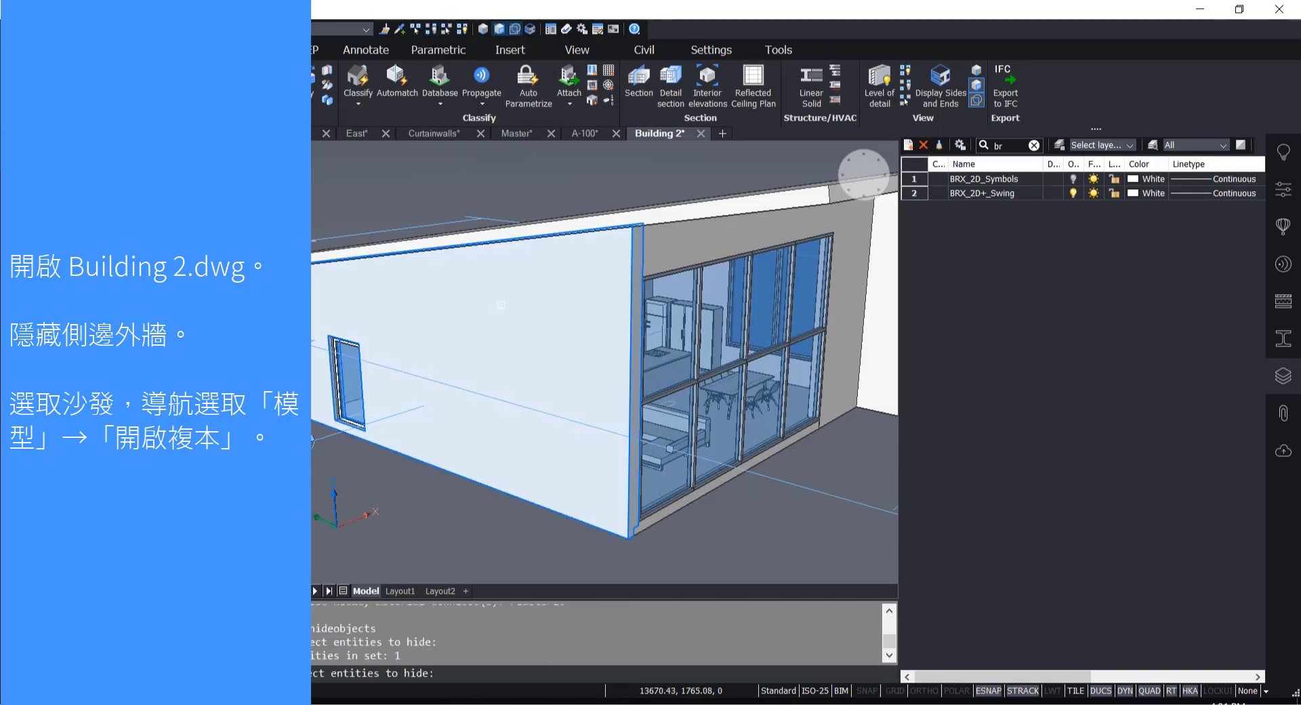
pyautogui.press('Return')
# Open a copy of the three-seat couch beside the floor lamp as a separate drawing
pyautogui.scroll(5, 479, 371)
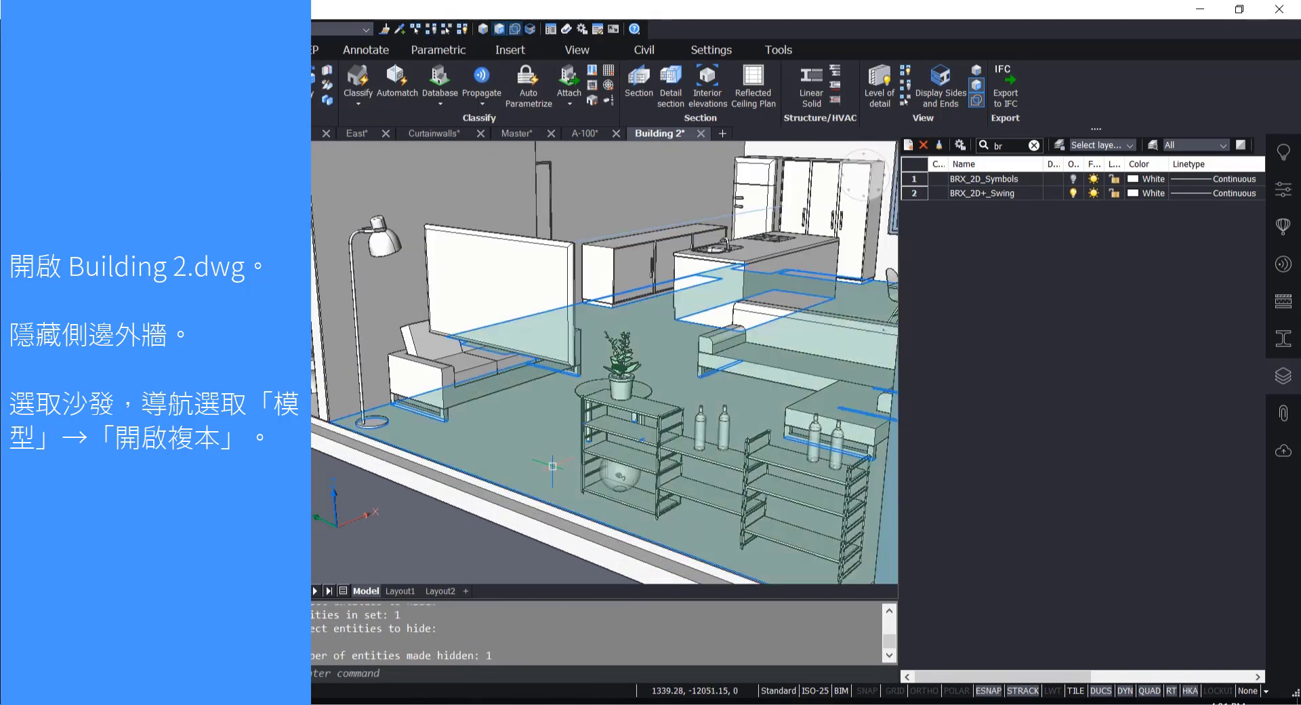
pyautogui.click(493, 391)
pyautogui.moveTo(489, 381)
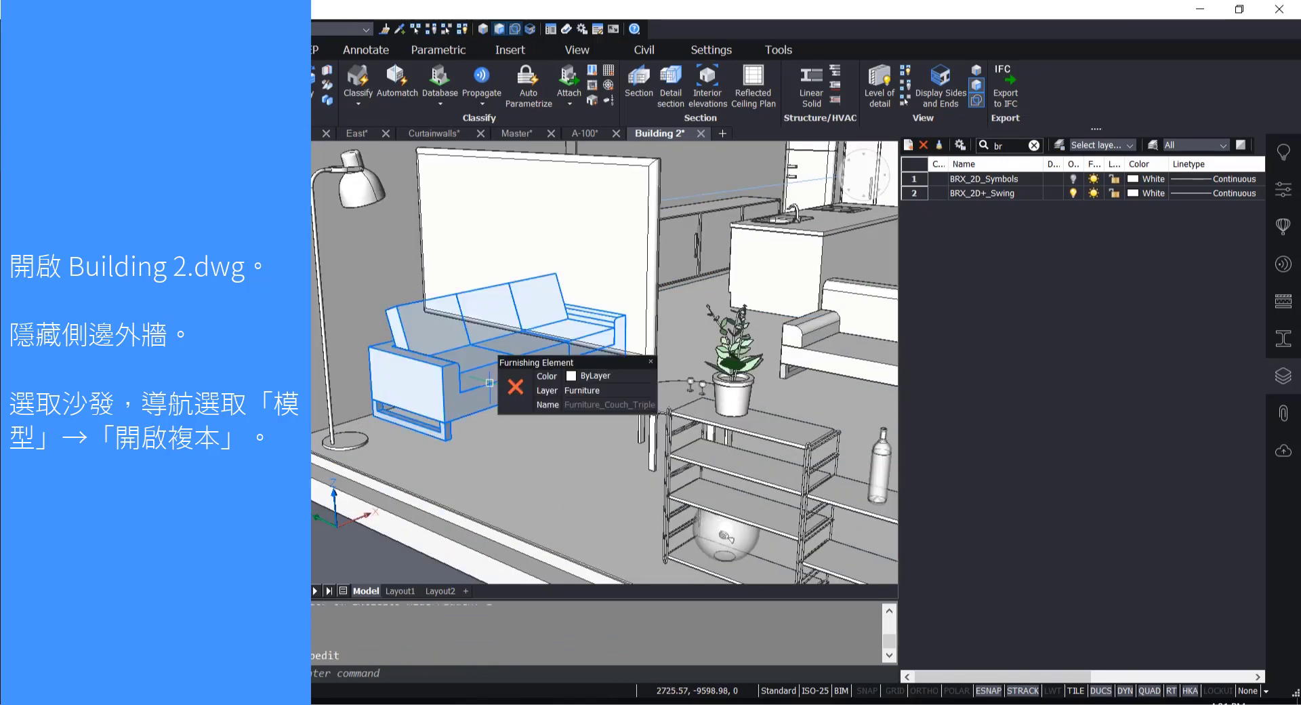
pyautogui.moveTo(507, 417)
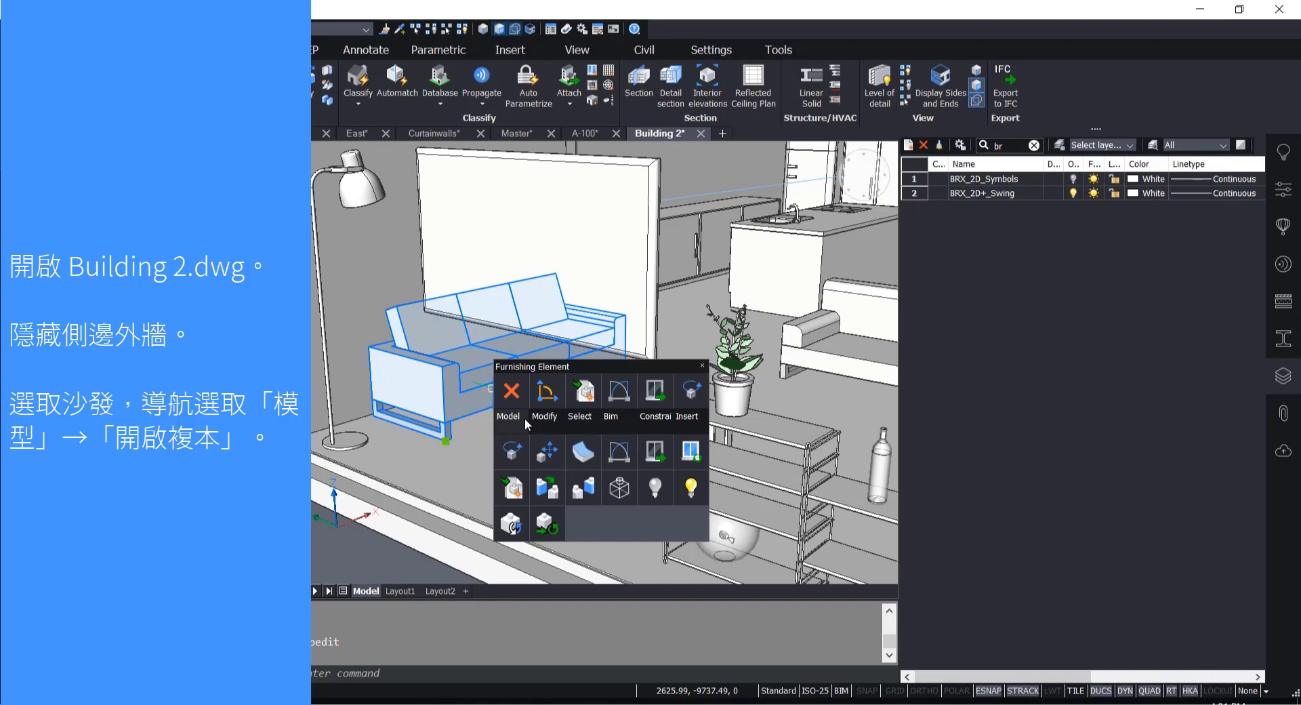
pyautogui.click(520, 492)
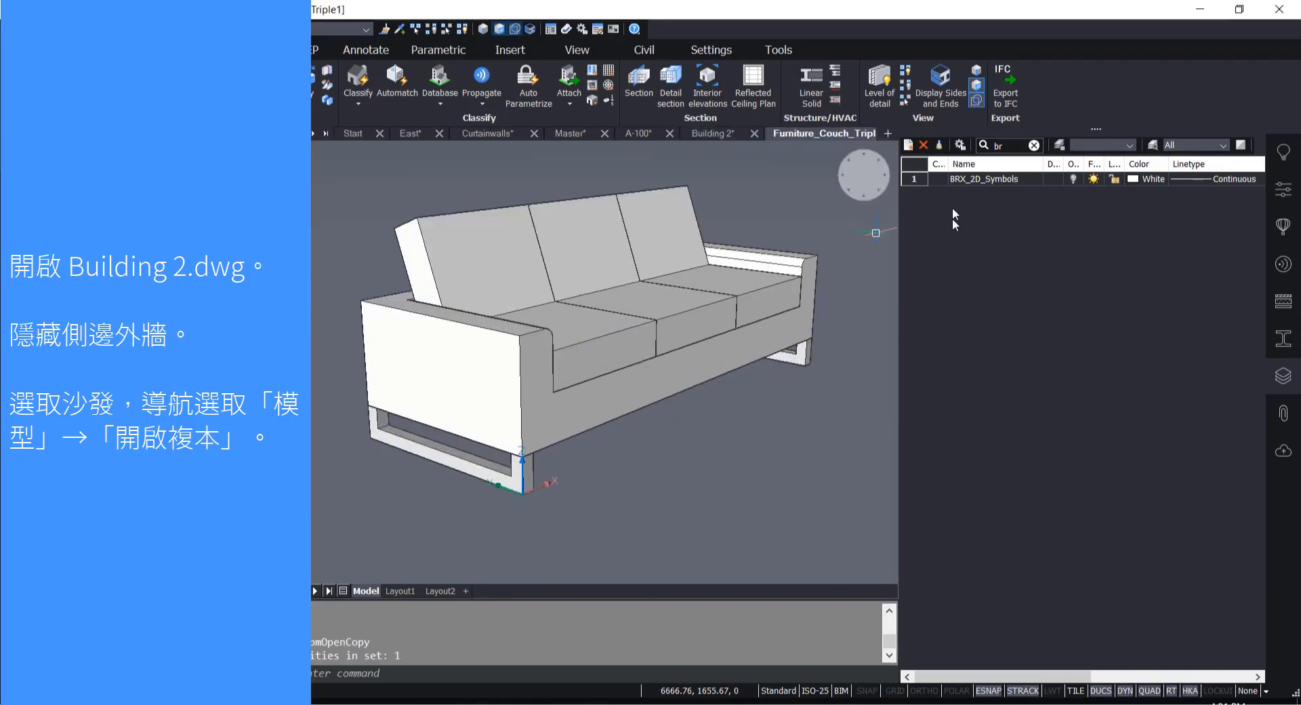
# Toggle the couch drawing's BRX_2D_Symbols layer on and off to examine its 2D symbol lines, leaving the layer off
pyautogui.click(1072, 178)
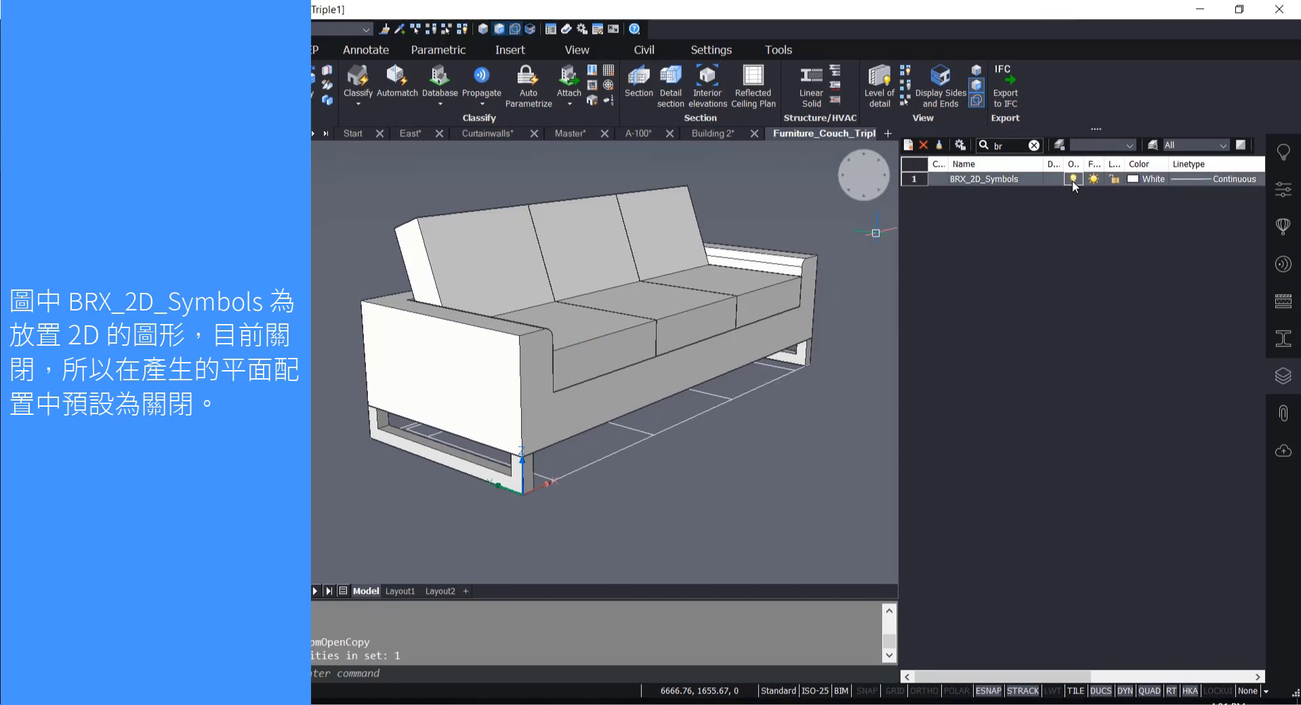
pyautogui.click(1073, 179)
pyautogui.click(1073, 181)
pyautogui.click(1074, 179)
pyautogui.click(1074, 179)
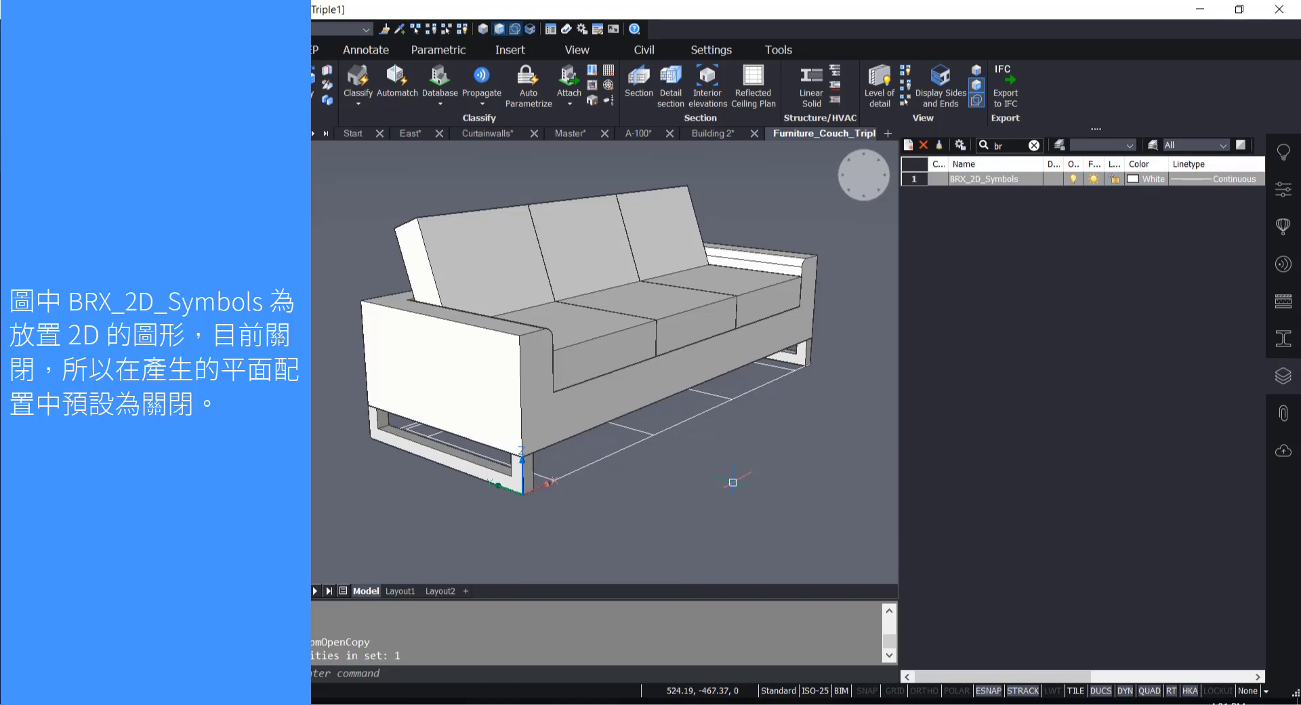
pyautogui.click(848, 429)
pyautogui.click(792, 496)
pyautogui.click(1074, 180)
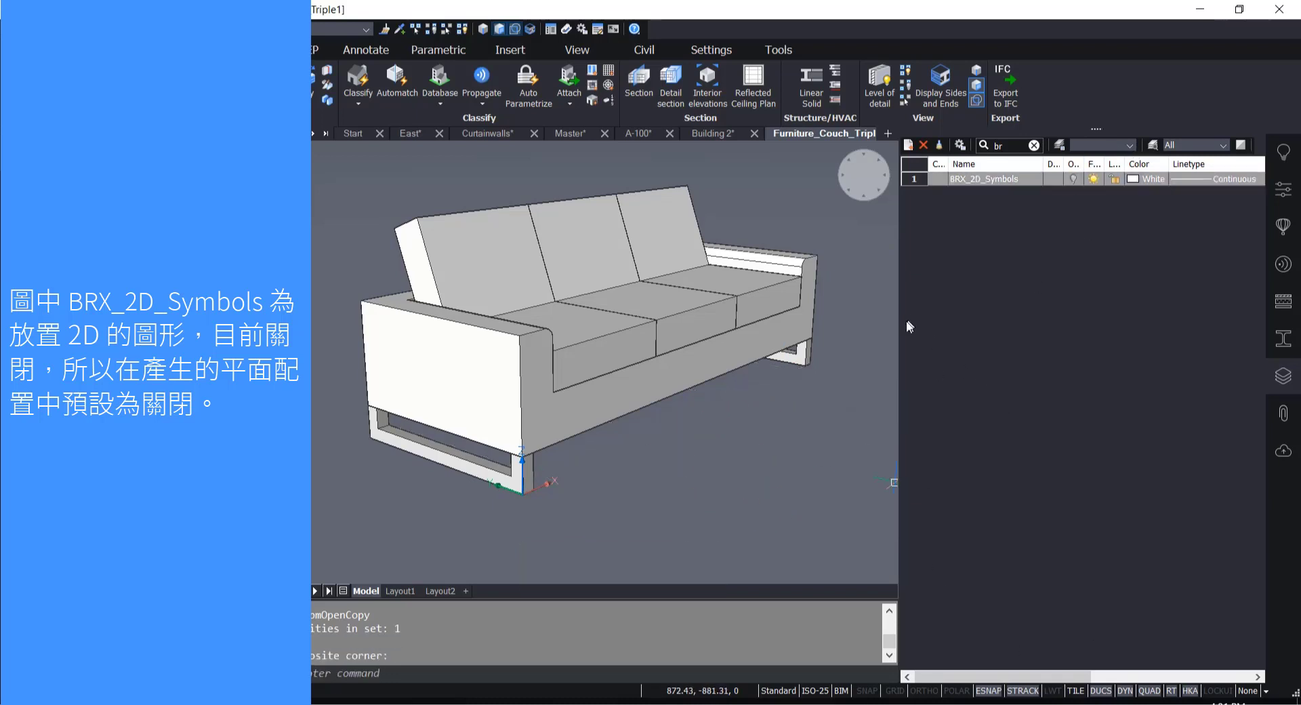
# Switch to the A-100 drawing and examine the furniture symbols across the rooms of the floor plan
pyautogui.click(709, 135)
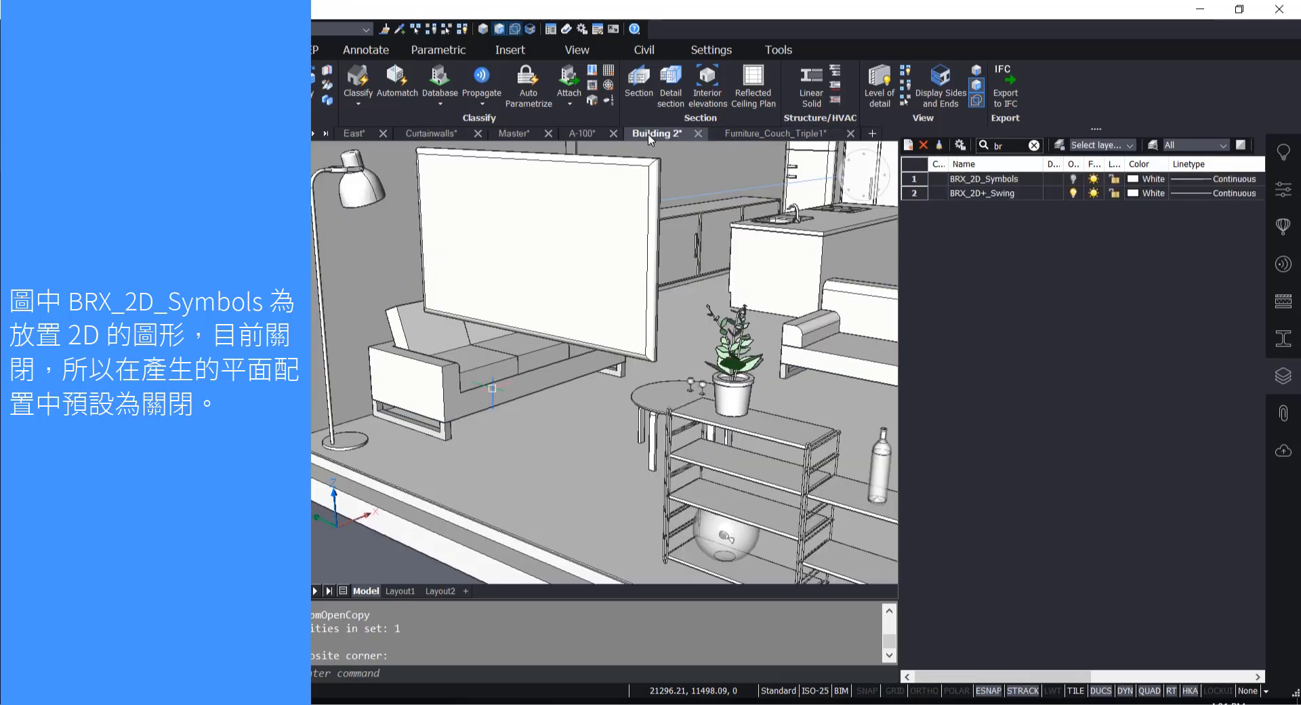
pyautogui.click(586, 135)
pyautogui.scroll(-6, 651, 231)
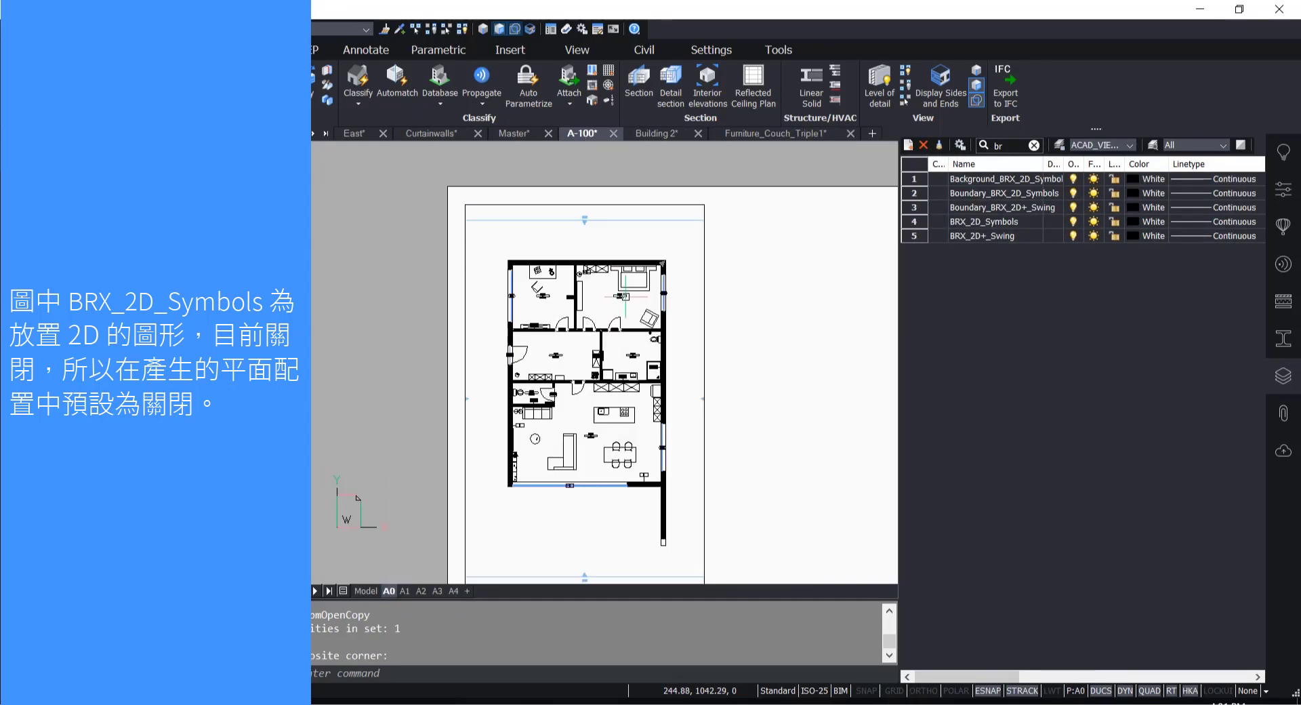
pyautogui.scroll(3, 621, 454)
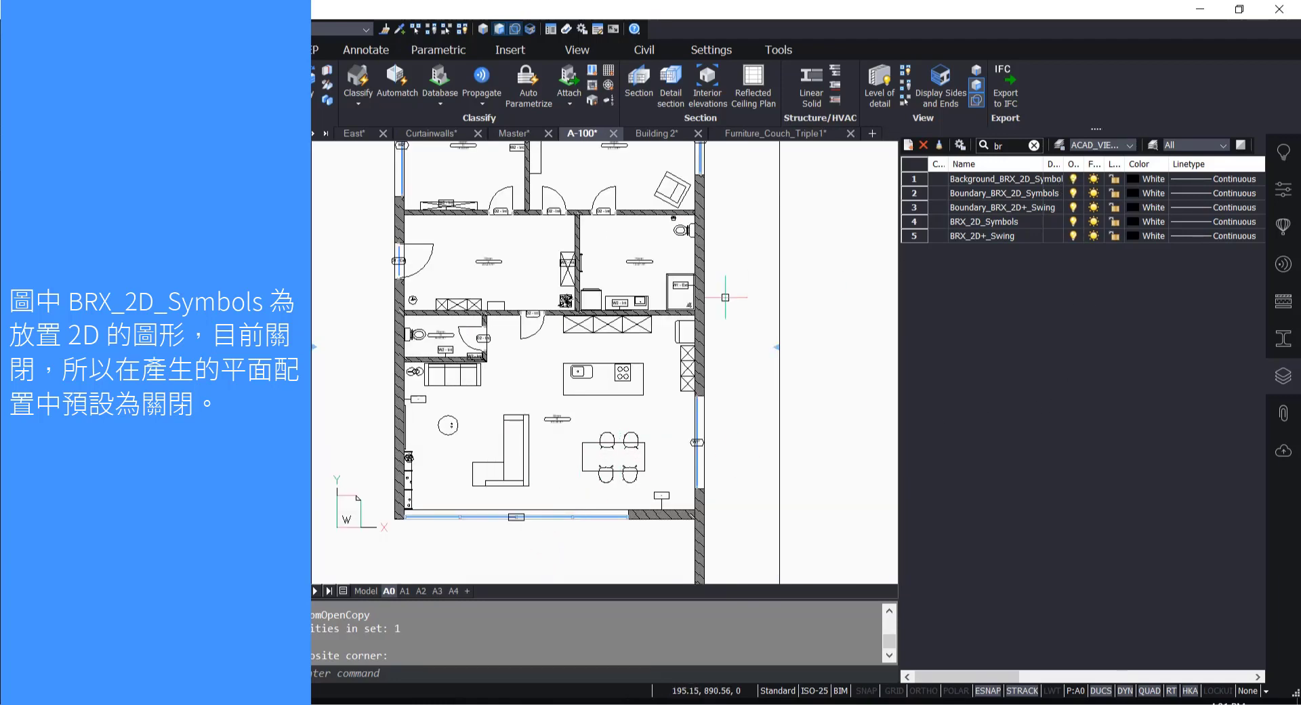
pyautogui.scroll(3, 596, 427)
pyautogui.scroll(-5, 601, 430)
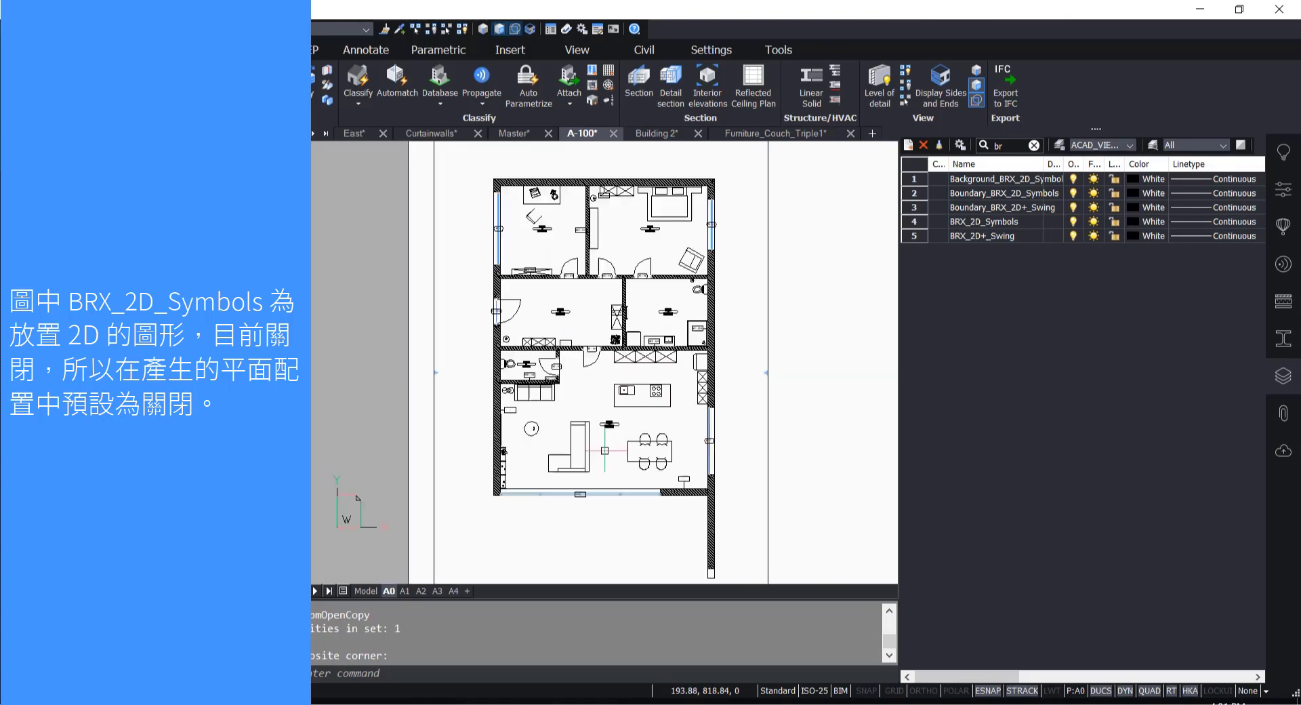
pyautogui.scroll(3, 607, 428)
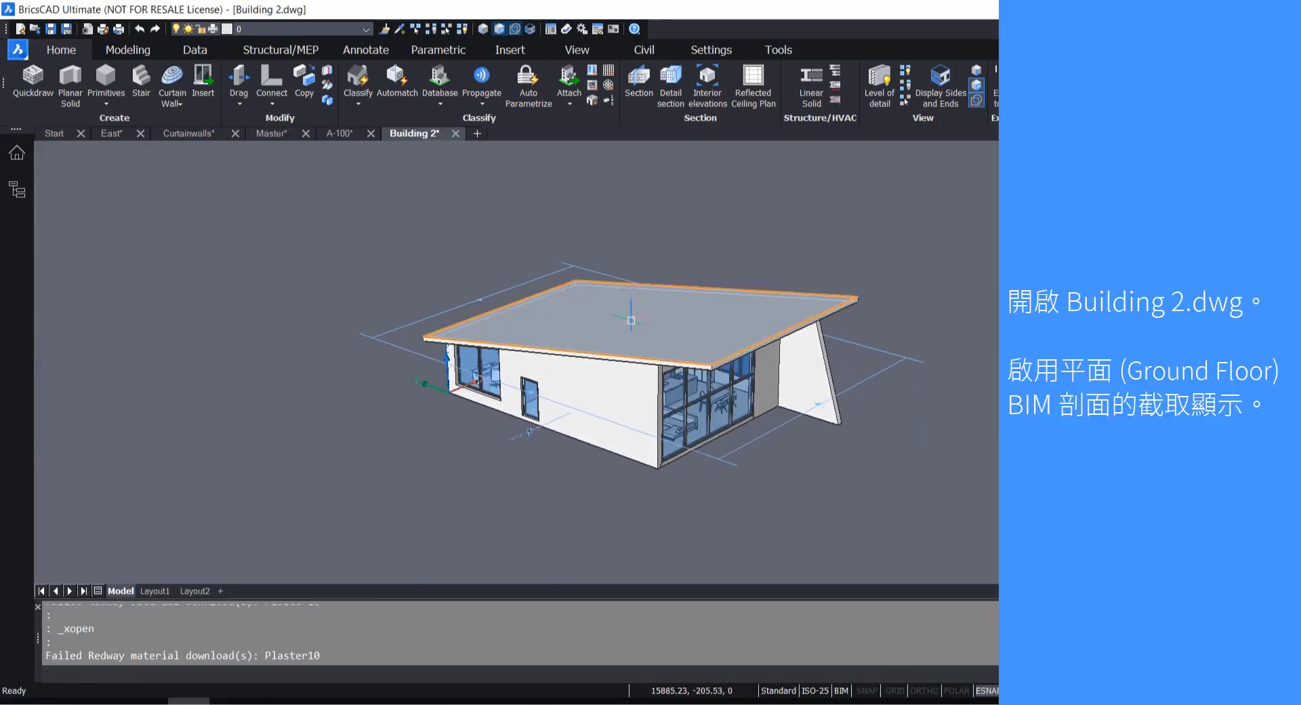
# Enable the clip display of the Ground Floor section in the Building 2 model
pyautogui.scroll(2, 708, 336)
pyautogui.scroll(-3, 813, 311)
pyautogui.scroll(10, 610, 406)
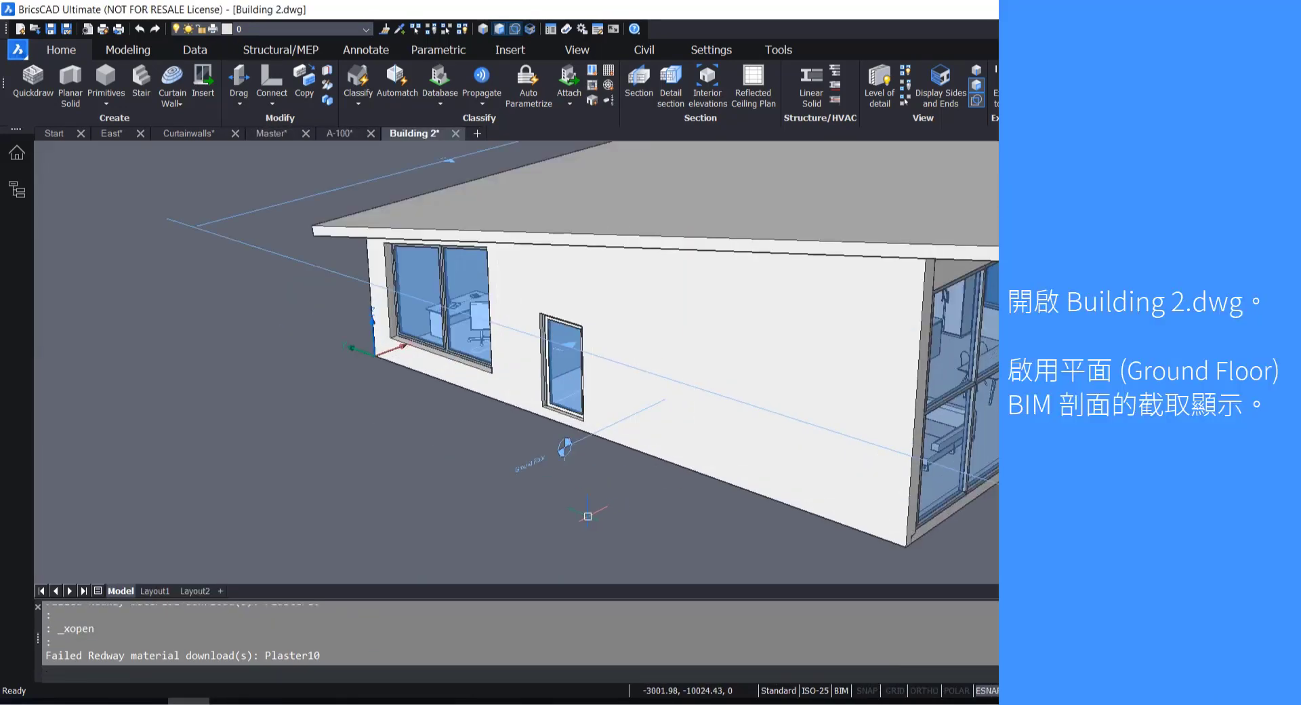
pyautogui.scroll(3, 529, 448)
pyautogui.moveTo(529, 452)
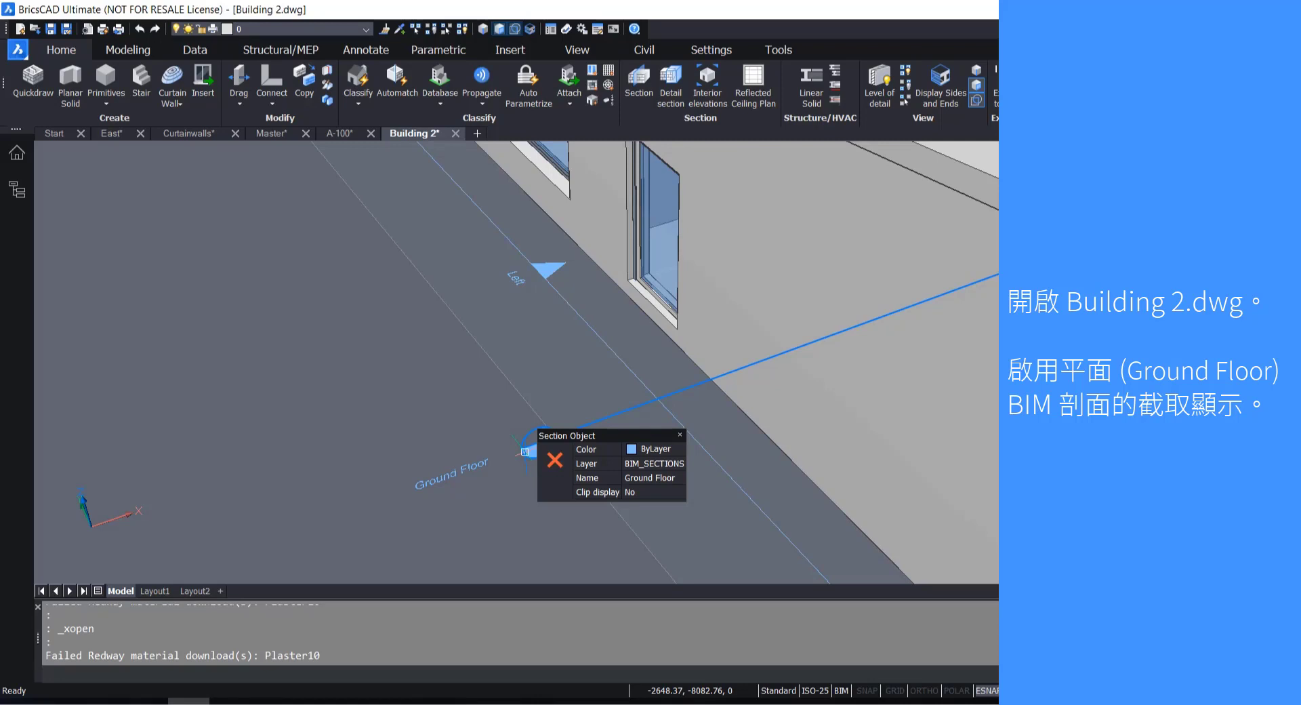
pyautogui.moveTo(559, 471)
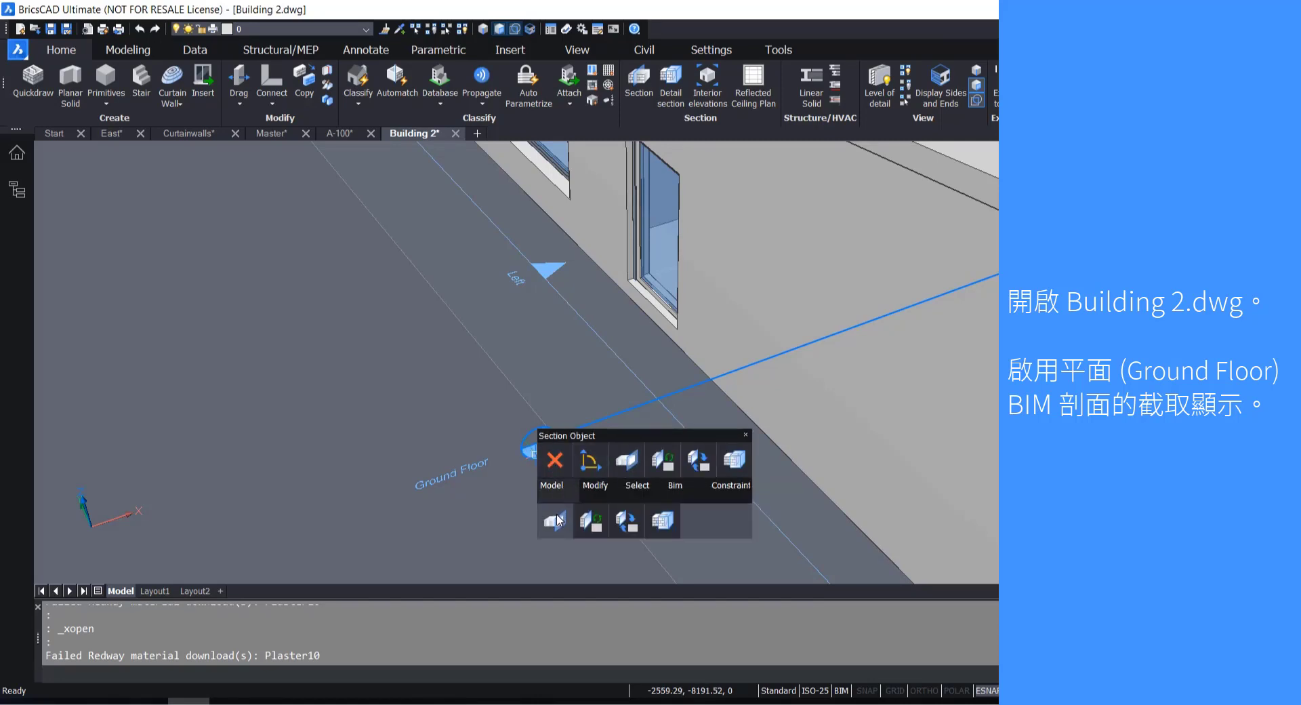
pyautogui.click(557, 518)
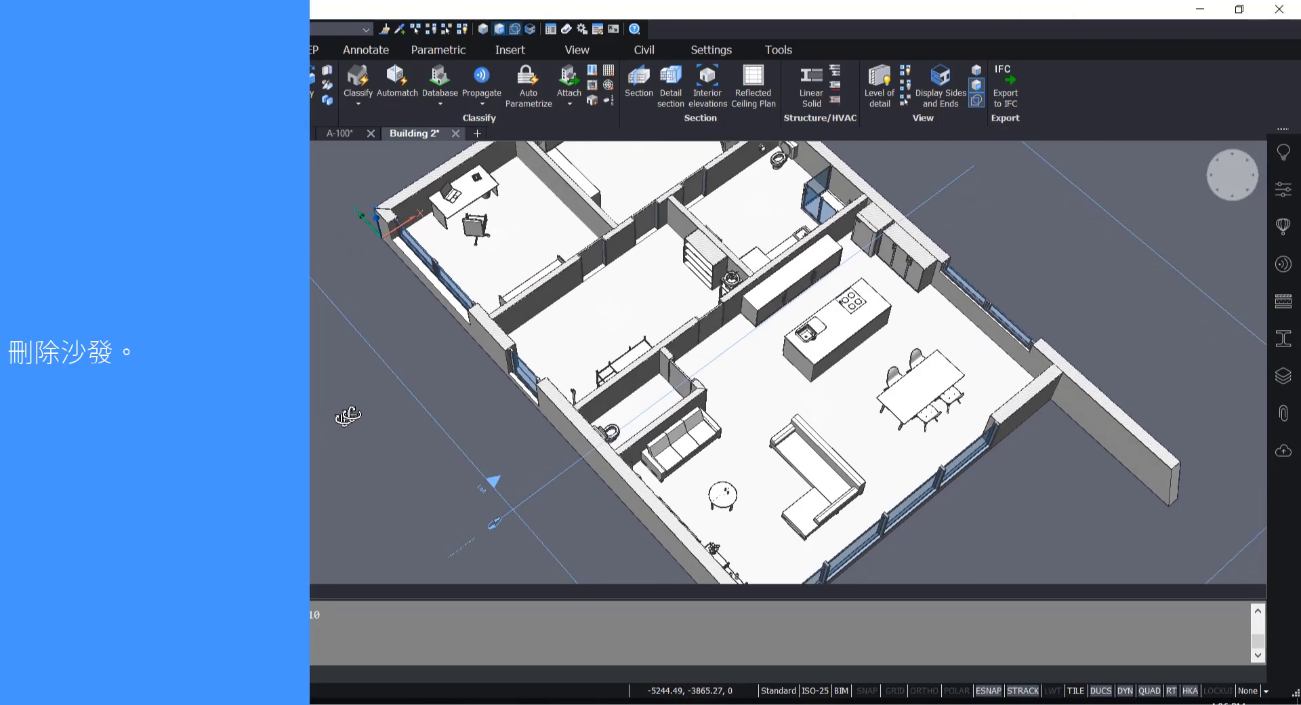
# Delete the three-seat couch standing against the interior wall in the living room of the Building 2 model
pyautogui.scroll(-3, 517, 437)
pyautogui.scroll(10, 518, 437)
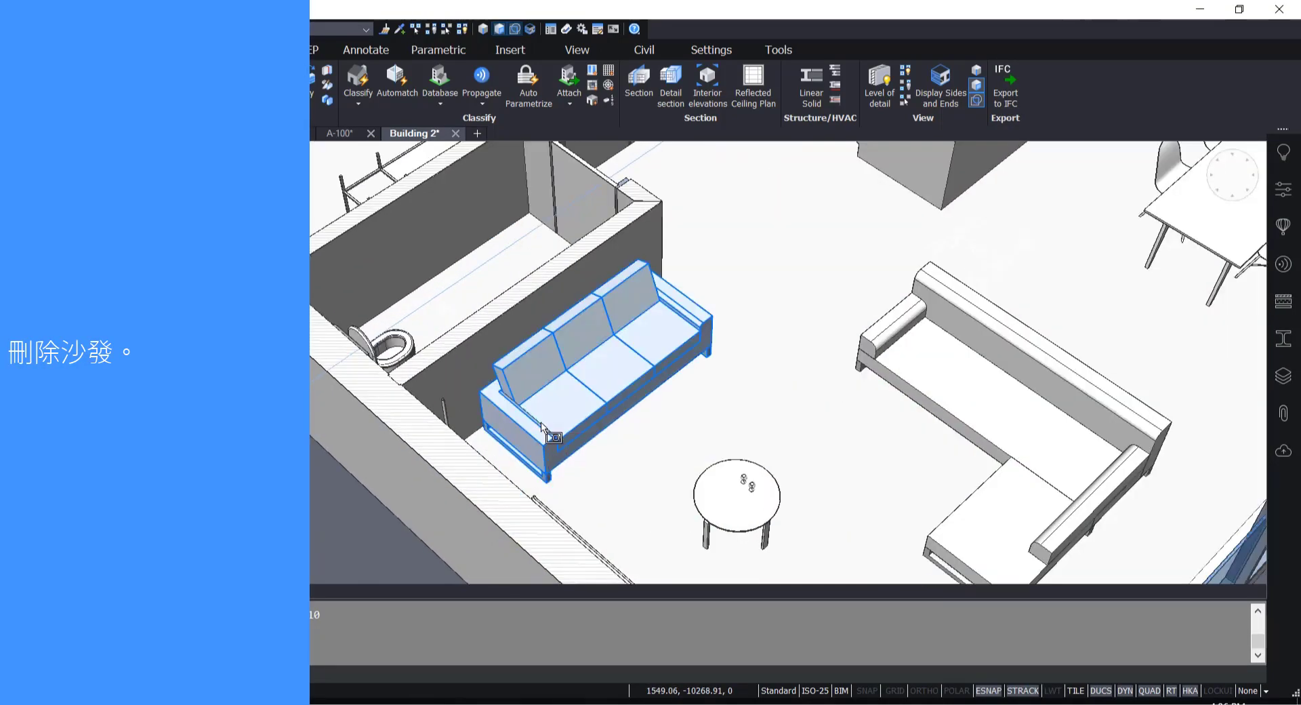
pyautogui.click(542, 423)
pyautogui.press('Delete')
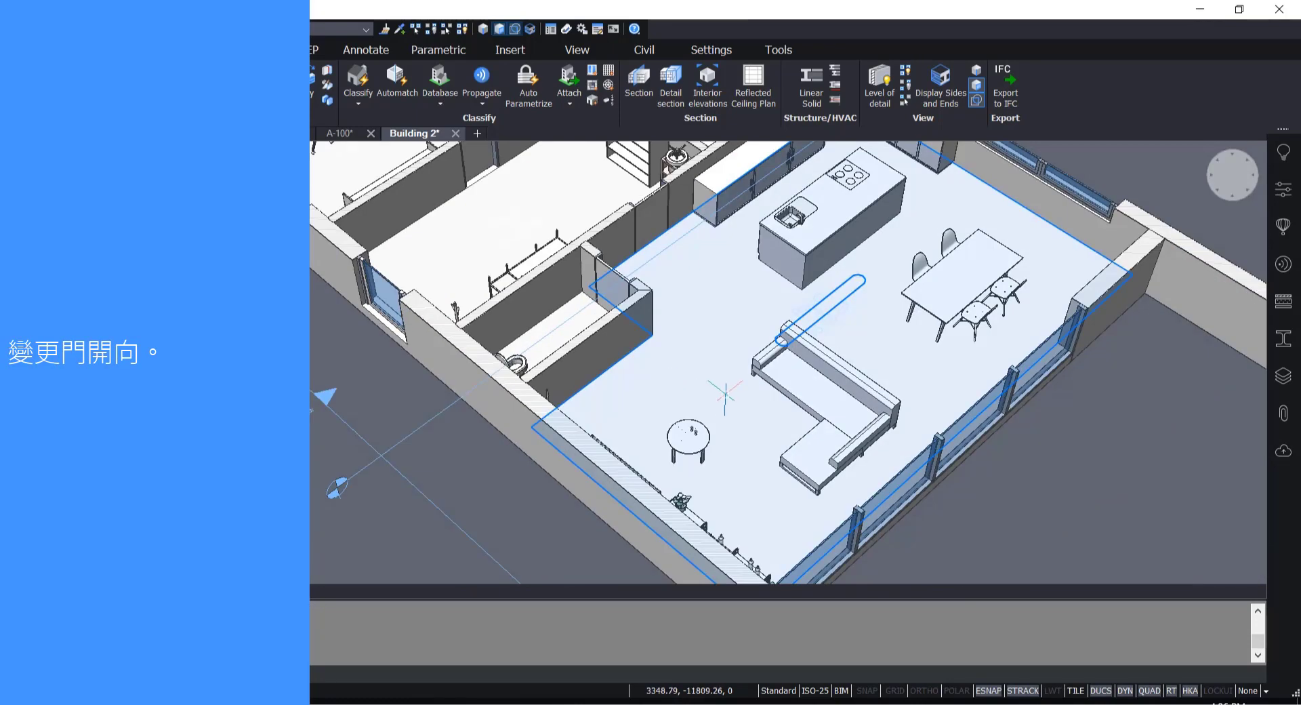
# Flip the single-swing door beside the office's open shelf unit left-right, and flip its opening side as well
pyautogui.scroll(-5, 631, 285)
pyautogui.scroll(3, 630, 285)
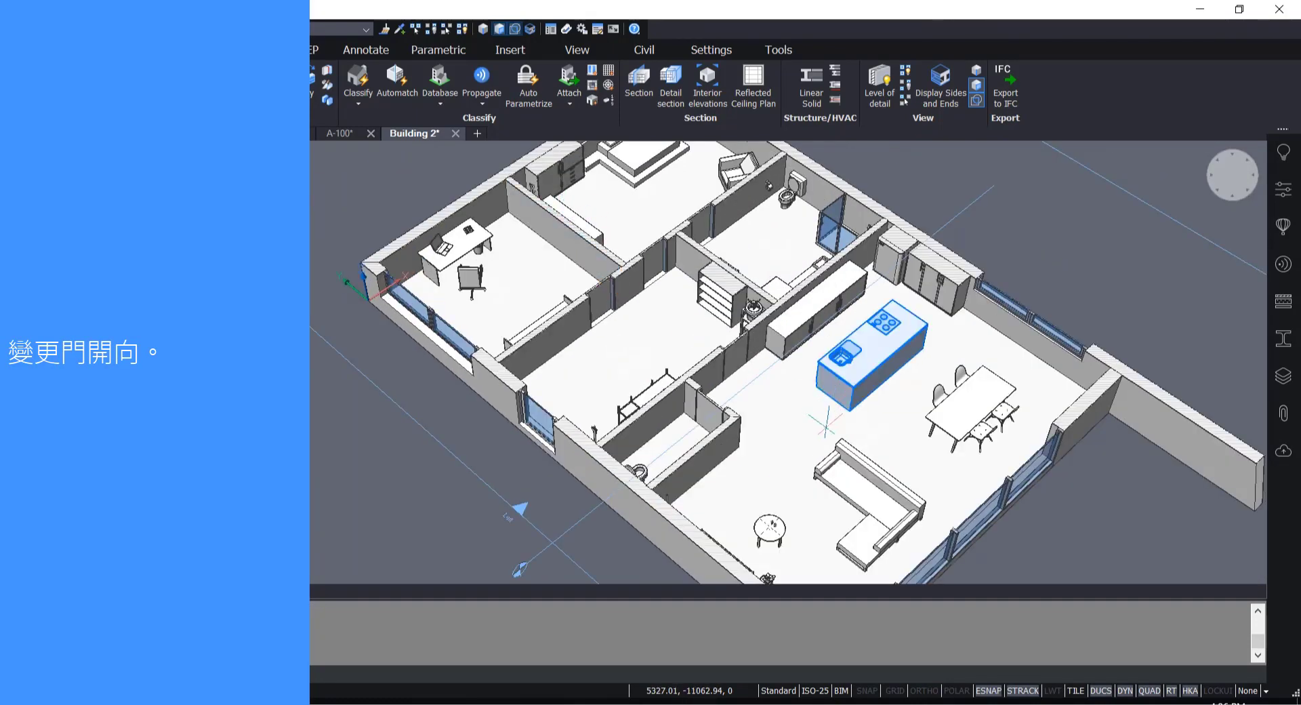
pyautogui.scroll(3, 807, 379)
pyautogui.keyDown('shift'); pyautogui.moveTo(663, 339); pyautogui.dragTo(1008, 349, button='middle'); pyautogui.keyUp('shift')
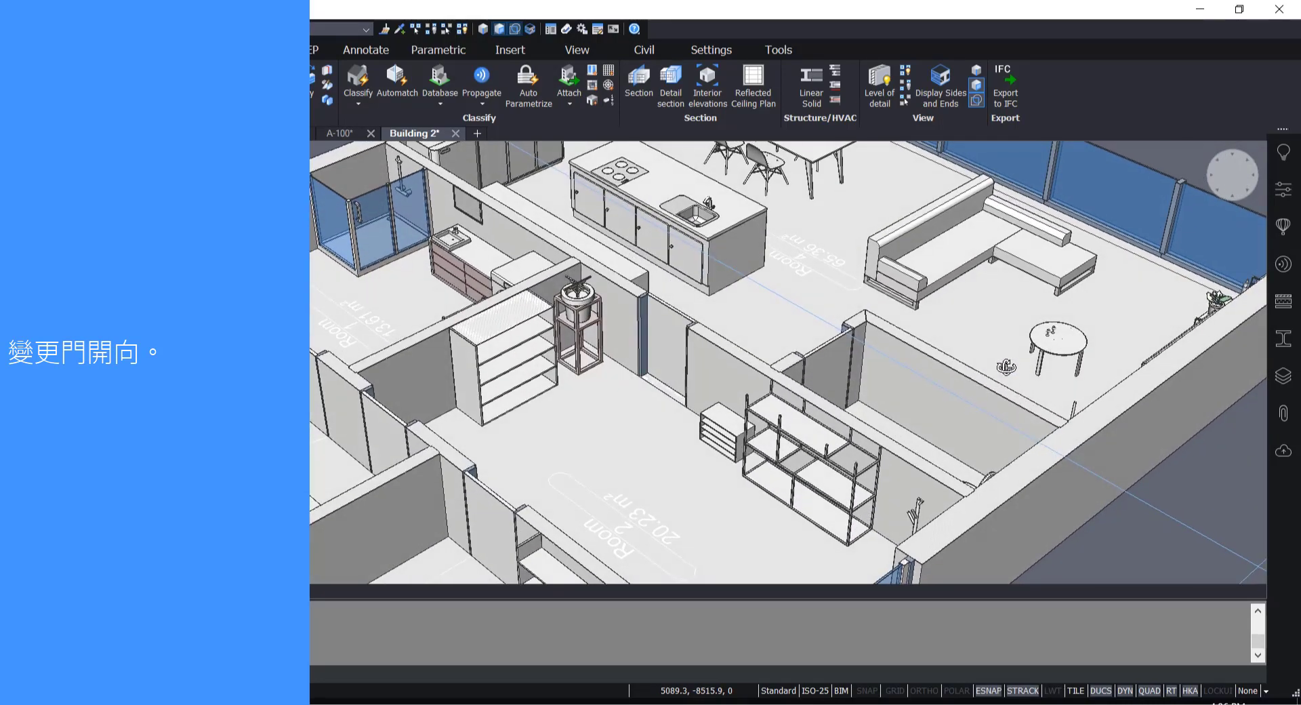
pyautogui.scroll(-3, 813, 379)
pyautogui.scroll(5, 609, 406)
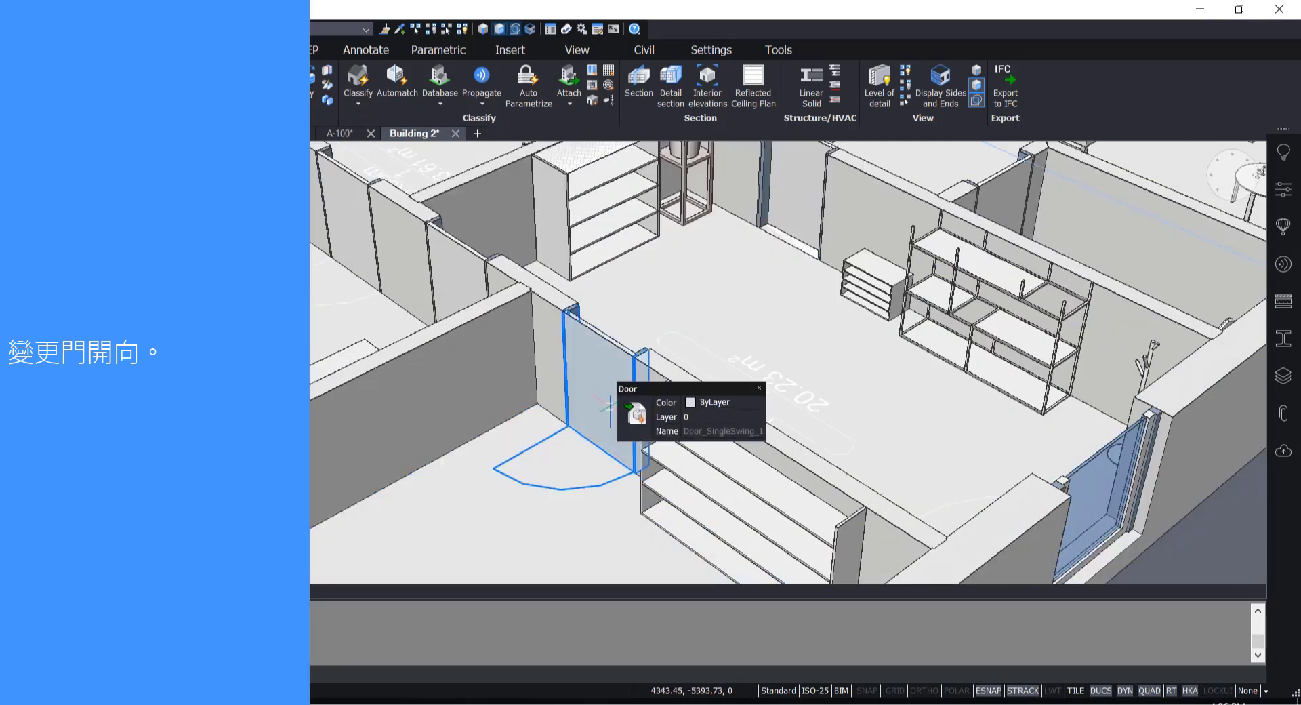
pyautogui.moveTo(609, 405)
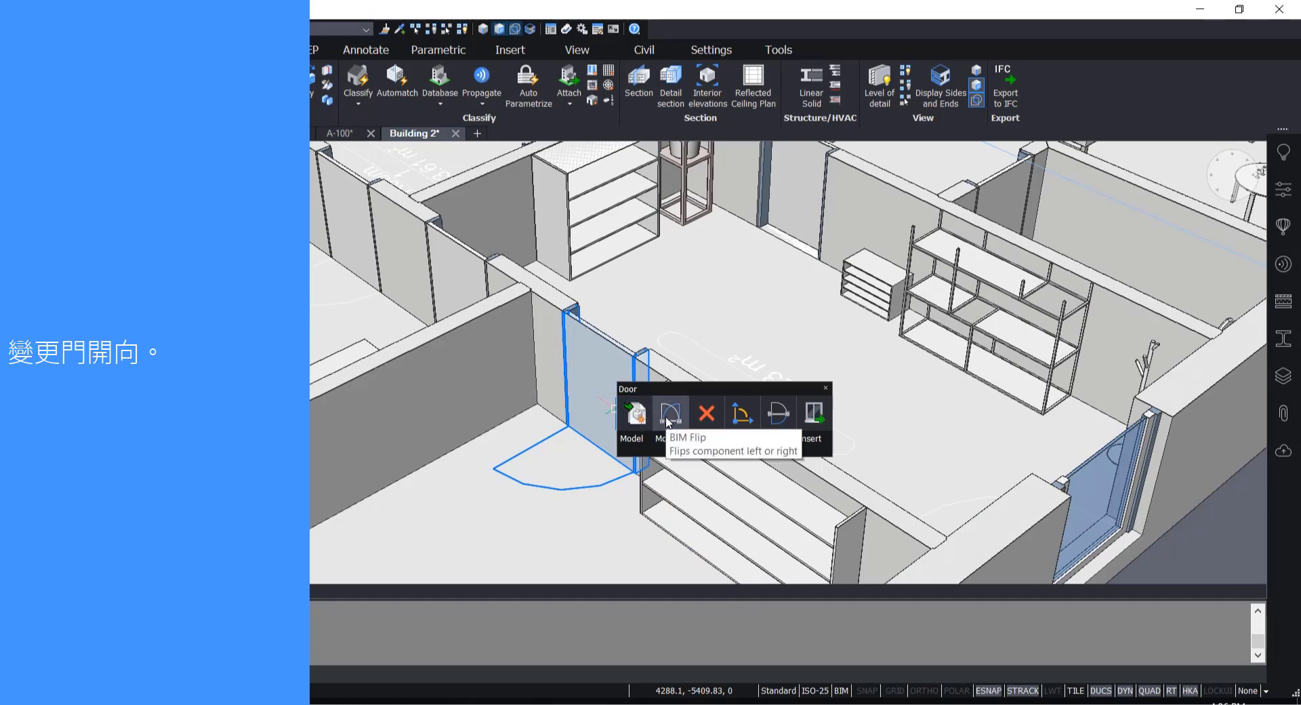
pyautogui.click(668, 421)
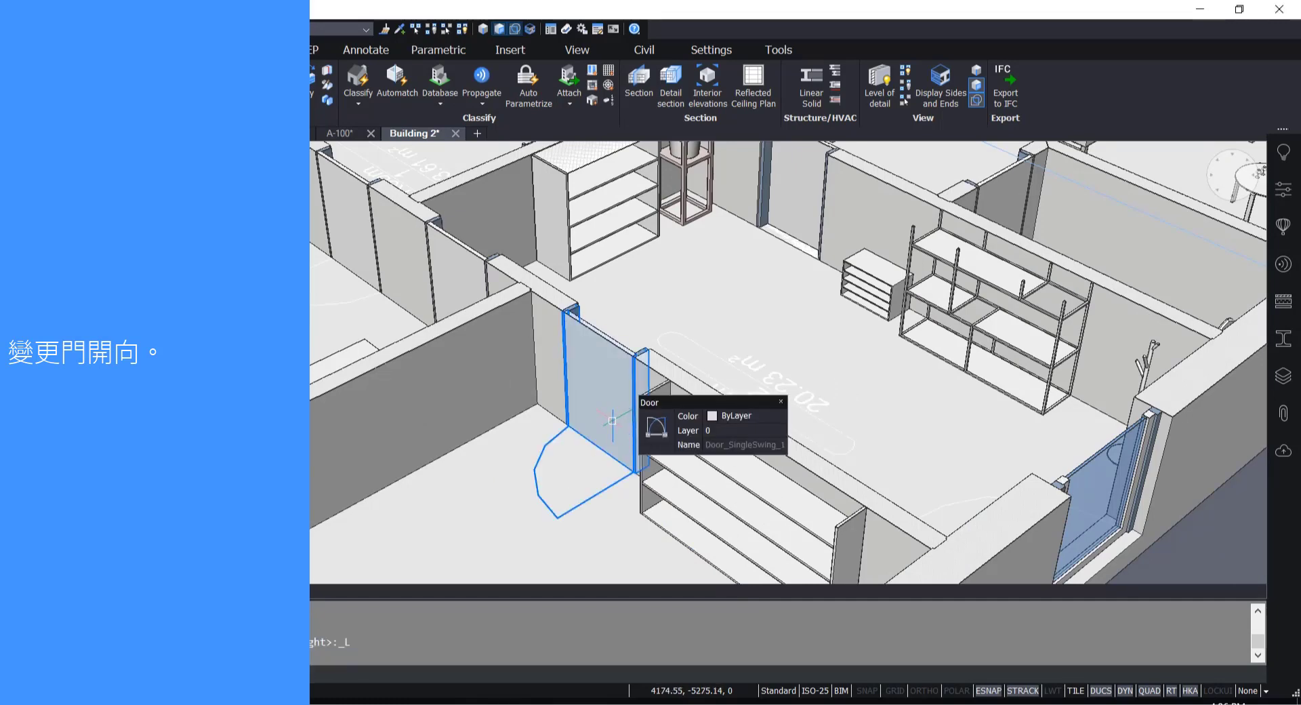
pyautogui.moveTo(624, 421)
pyautogui.click(734, 434)
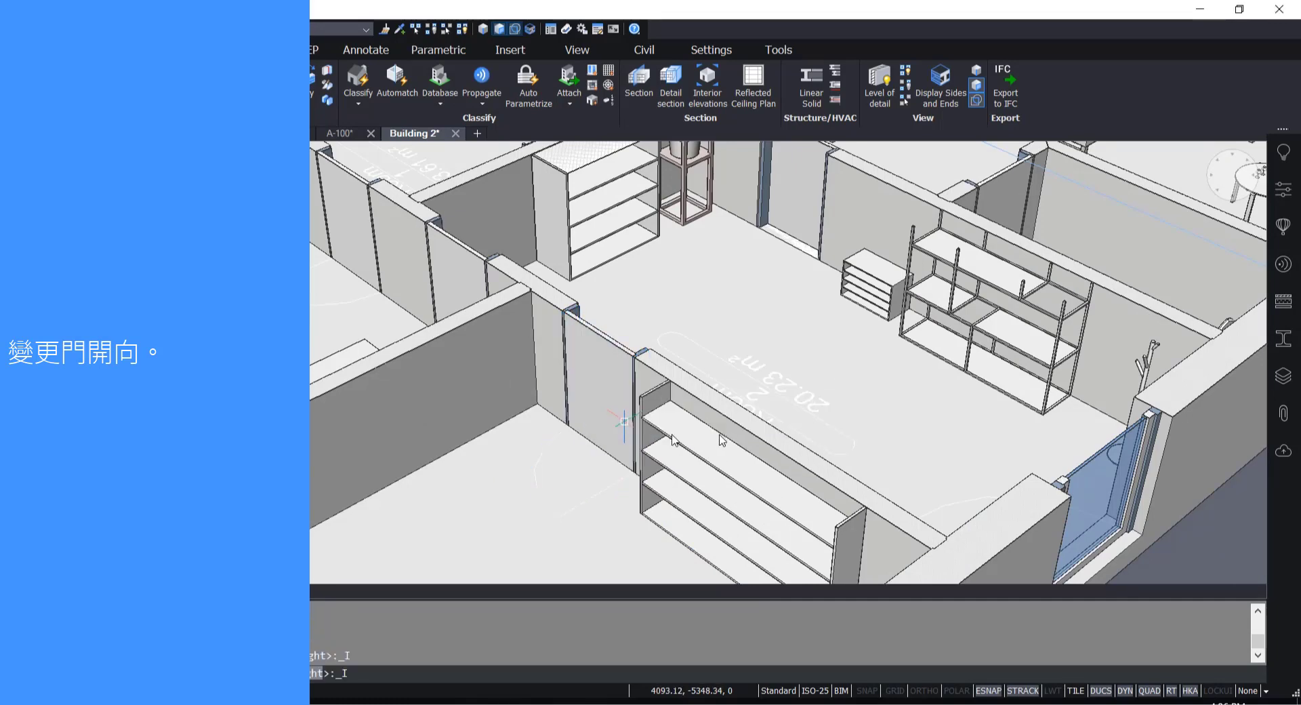
# Turn the model to face the blank exterior wall and bring up the list of BIM compositions
pyautogui.keyDown('shift'); pyautogui.moveTo(624, 385); pyautogui.dragTo(475, 407, button='middle'); pyautogui.keyUp('shift')
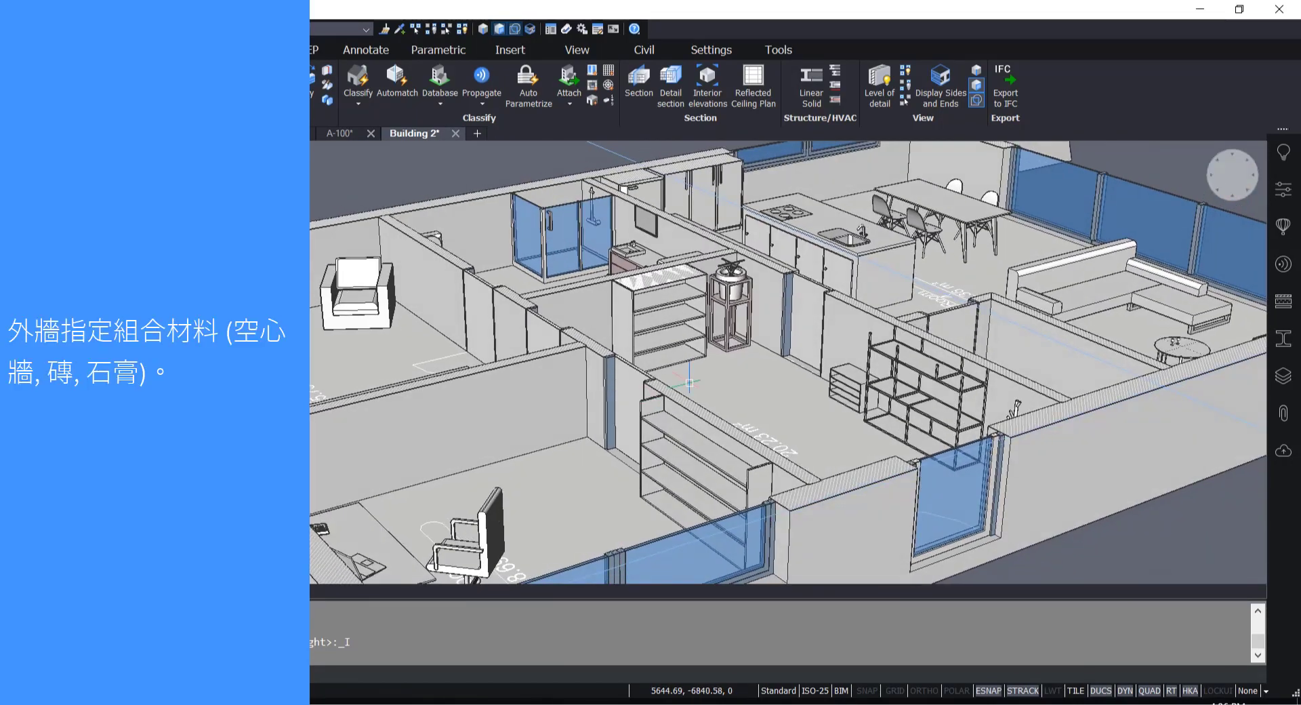
pyautogui.click(1234, 173)
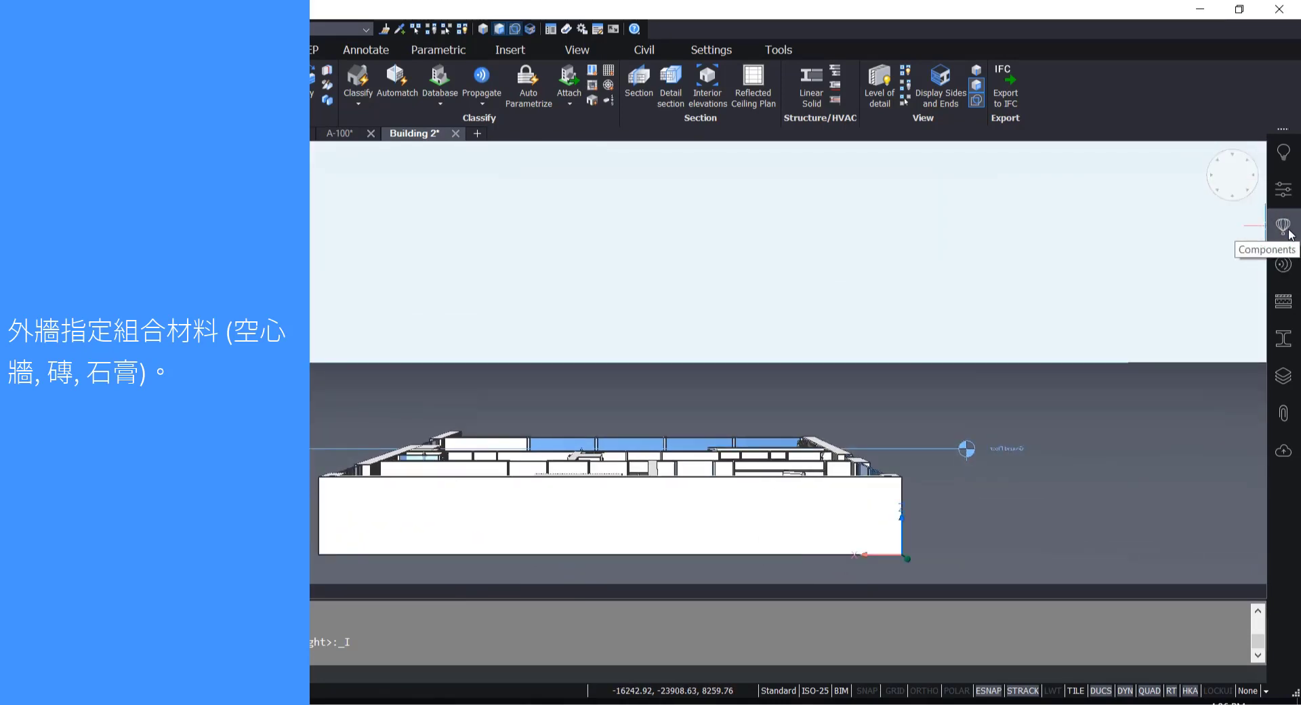
pyautogui.click(1285, 300)
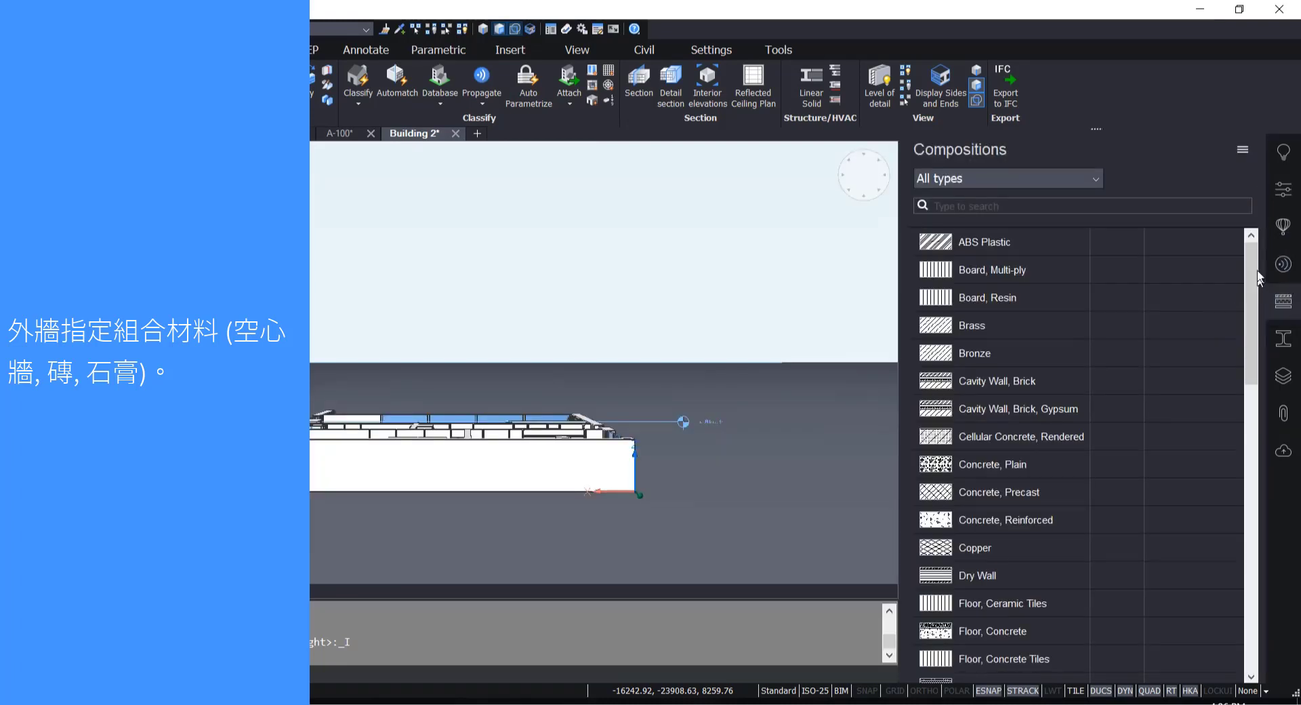
pyautogui.rightClick(1288, 495)
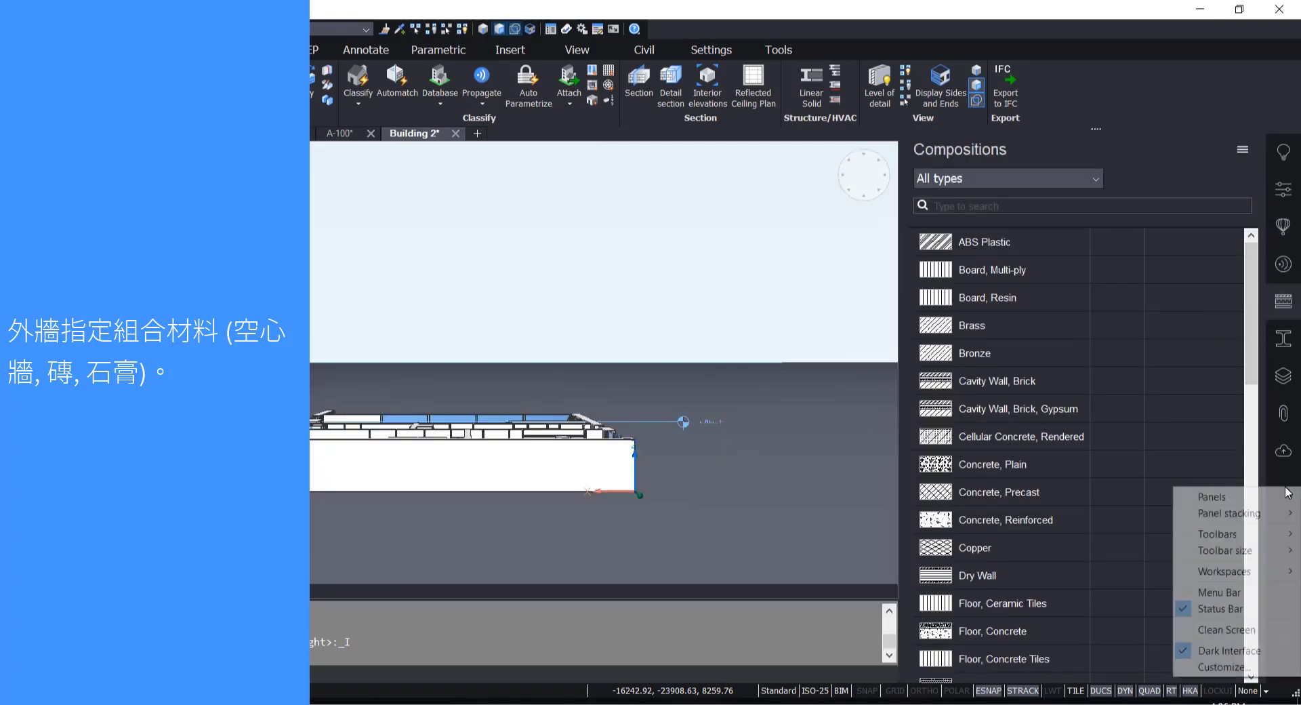
pyautogui.moveTo(1248, 501)
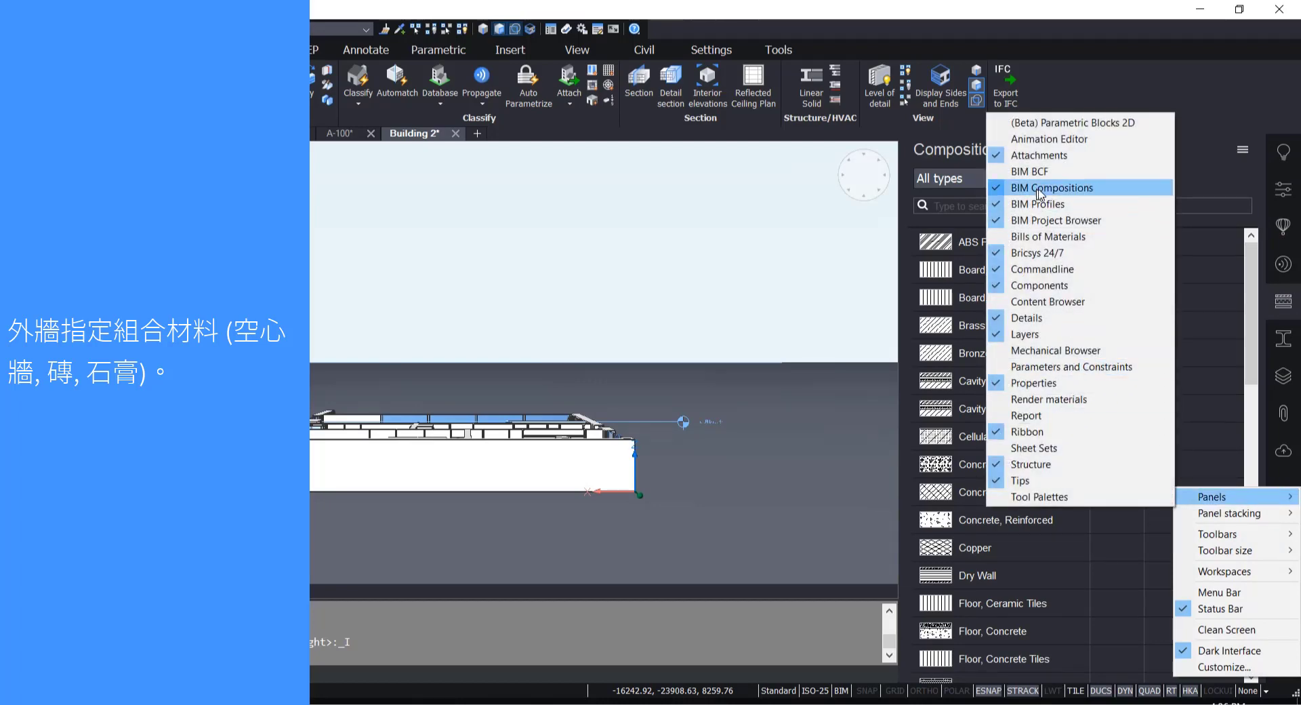
pyautogui.click(1219, 177)
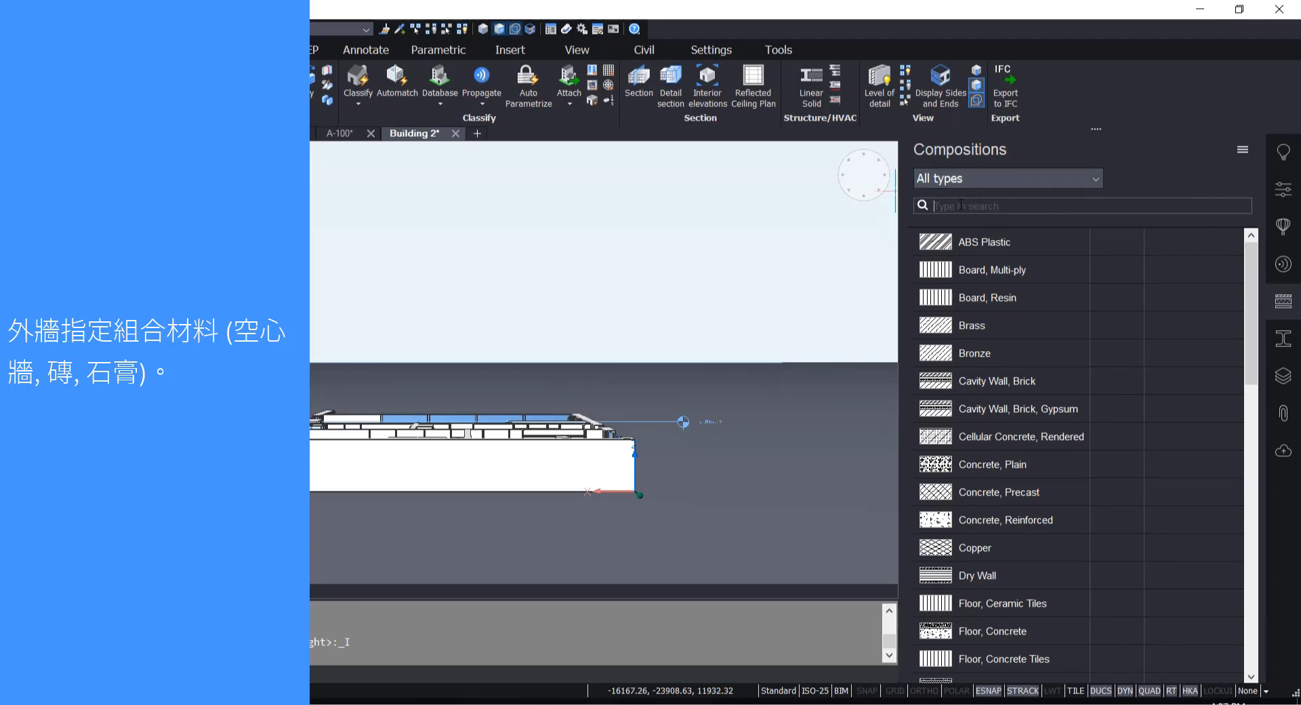
# Filter the compositions by "ca" and apply Cavity Wall, Brick to the blank exterior wall facing the view
pyautogui.click(960, 205)
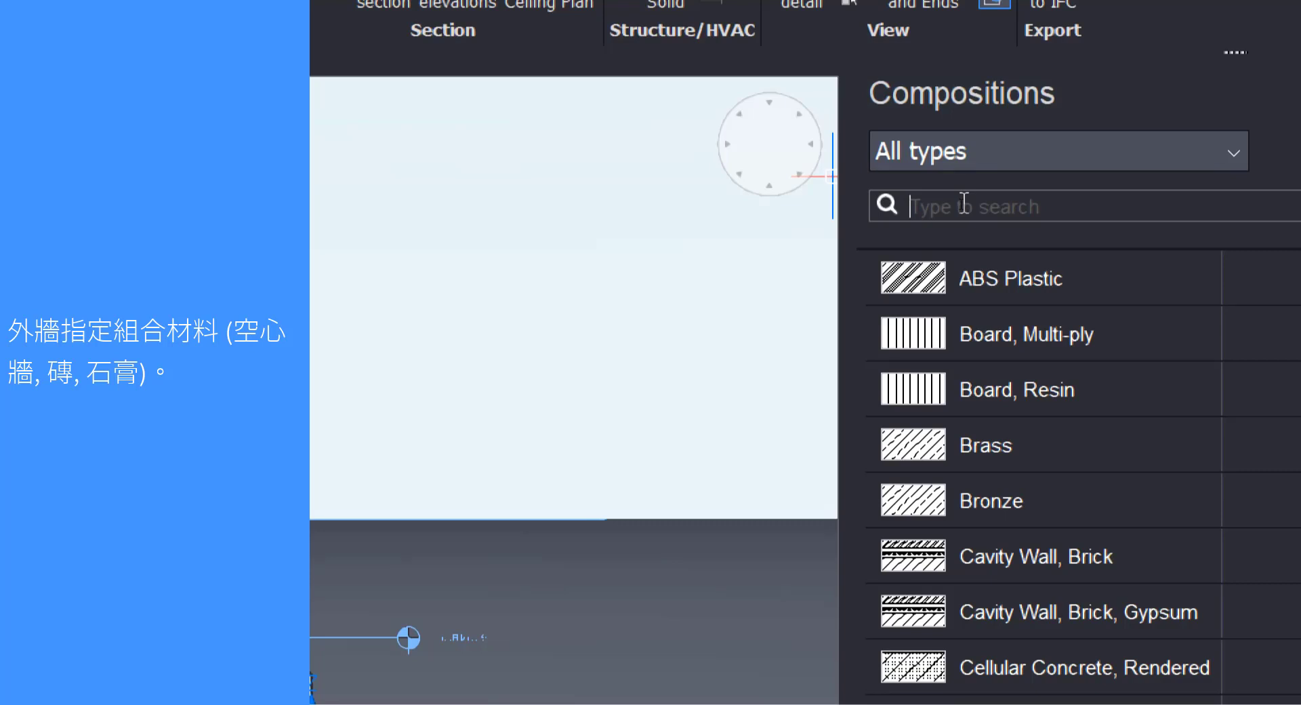
pyautogui.write('ca')
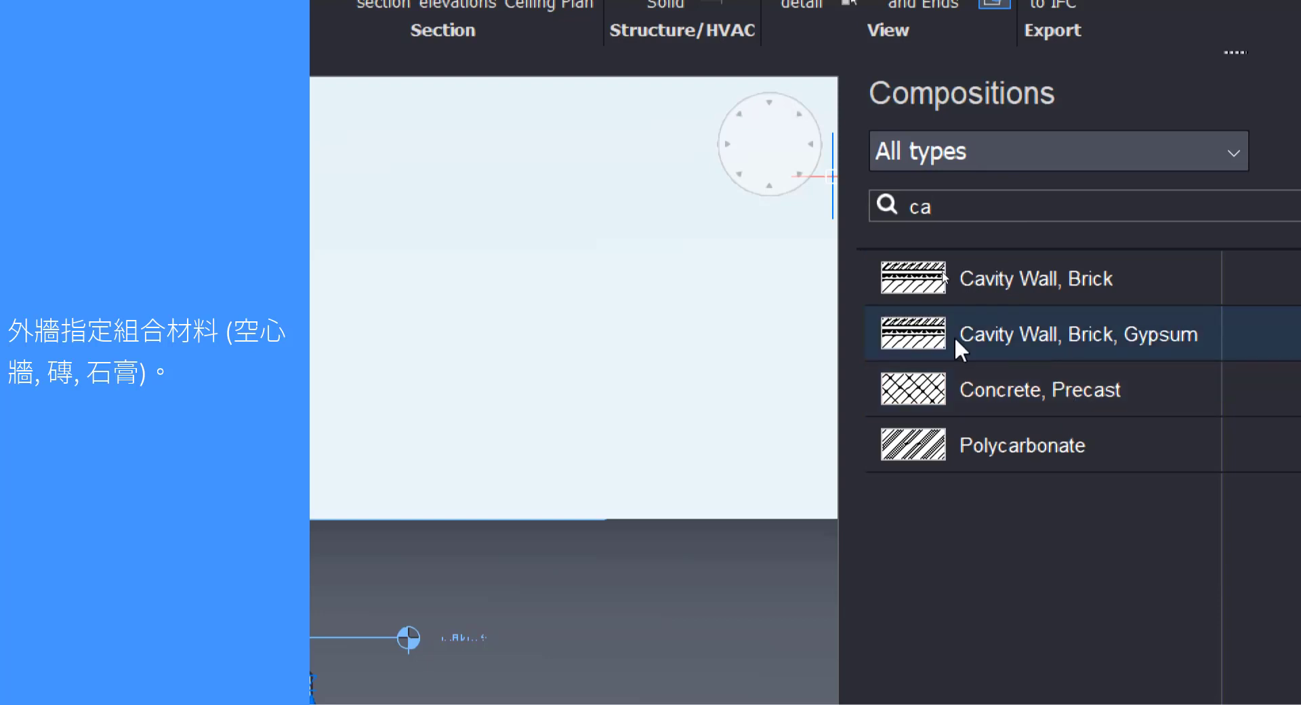
pyautogui.click(987, 271)
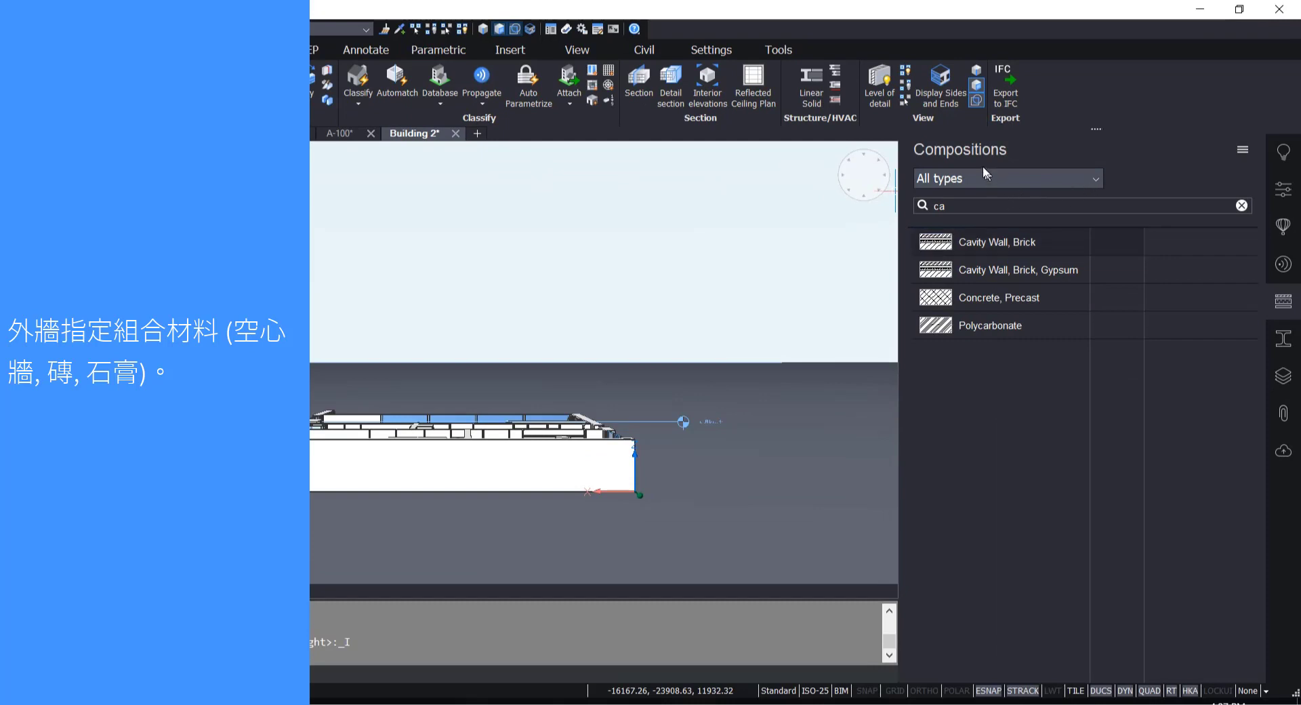
pyautogui.moveTo(965, 248); pyautogui.dragTo(461, 486)
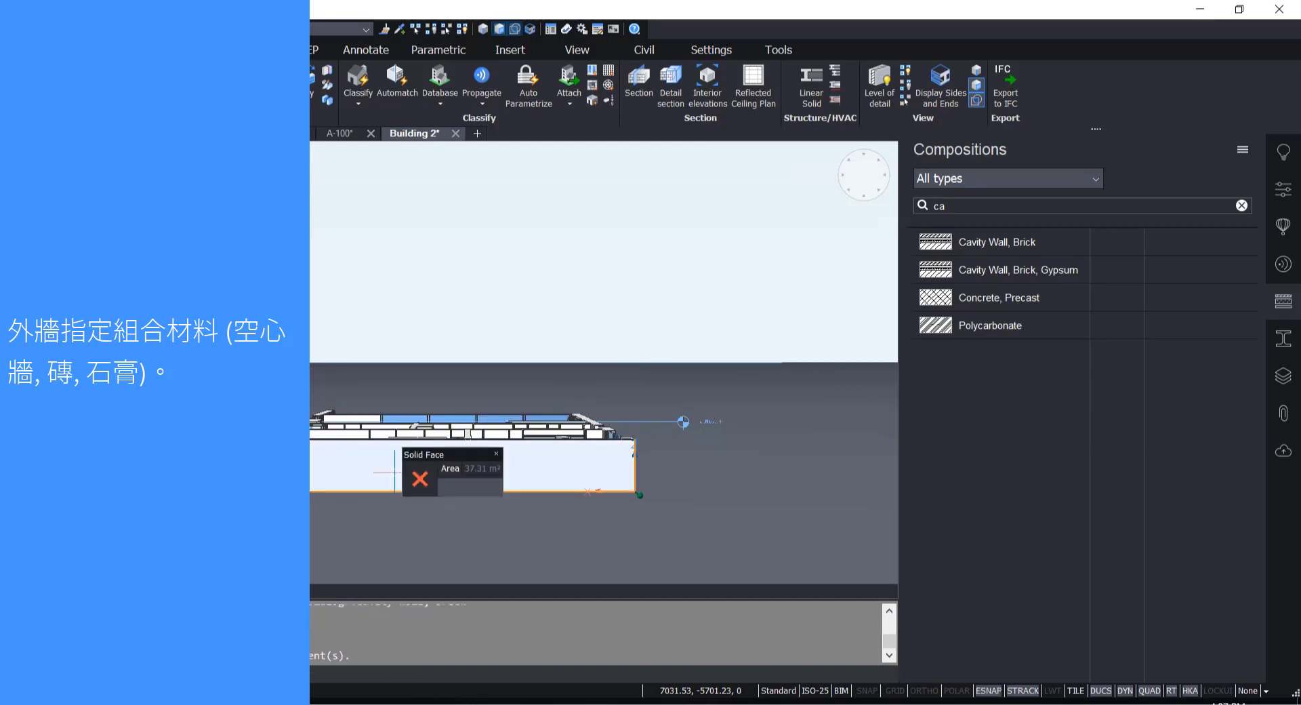
# Apply the Cavity Wall, Brick composition to the exterior wall with the office windows
pyautogui.keyDown('shift'); pyautogui.moveTo(395, 472); pyautogui.dragTo(515, 441, button='middle'); pyautogui.keyUp('shift')
pyautogui.scroll(5, 466, 456)
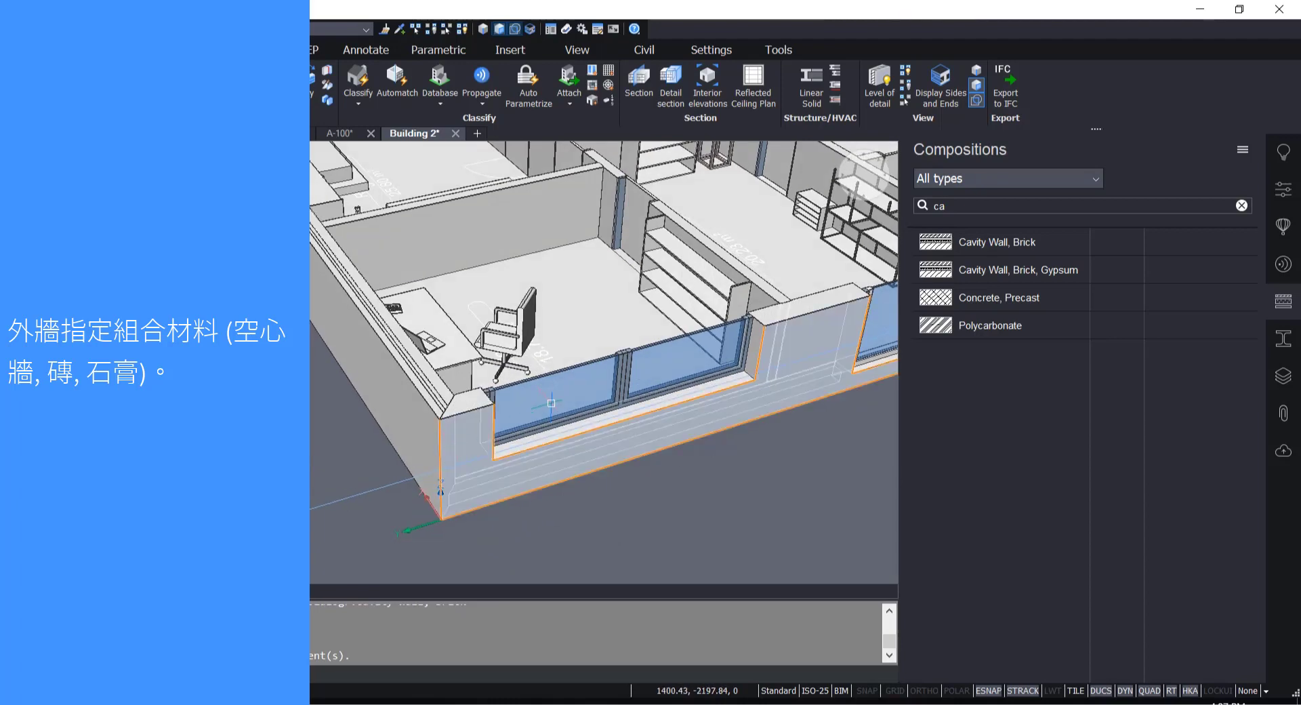
pyautogui.moveTo(967, 249); pyautogui.dragTo(590, 490)
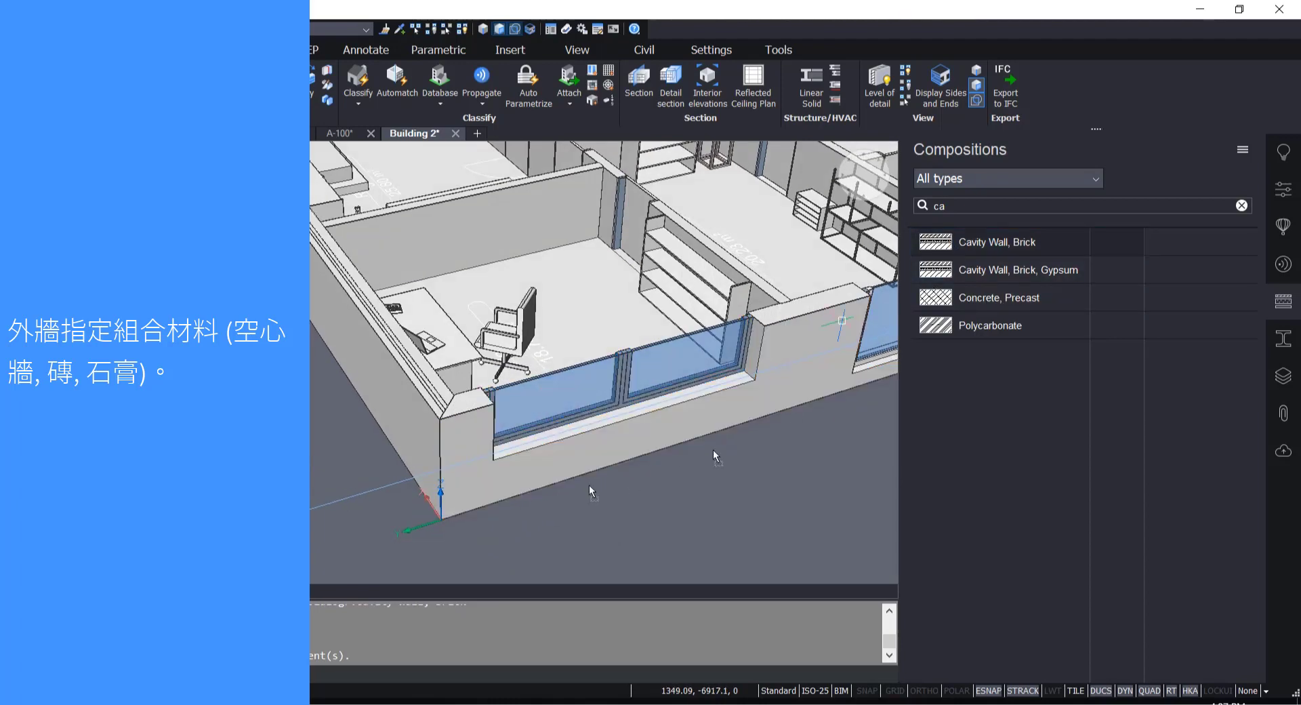
pyautogui.moveTo(454, 454); pyautogui.dragTo(447, 464)
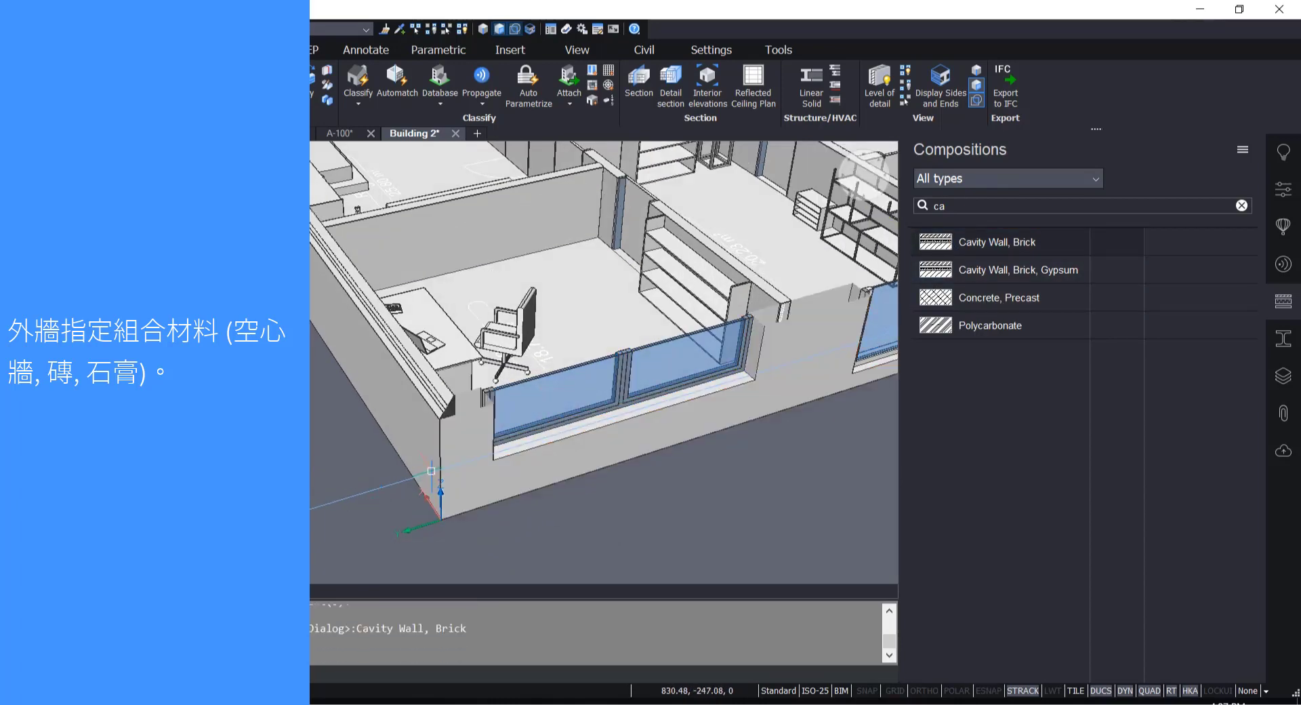
# Apply the Cavity Wall, Brick composition to the front exterior wall with the large glazing beside the dining table
pyautogui.scroll(-3, 434, 468)
pyautogui.keyDown('shift'); pyautogui.moveTo(400, 454); pyautogui.dragTo(546, 467, button='middle'); pyautogui.keyUp('shift')
pyautogui.scroll(-2, 458, 479)
pyautogui.scroll(4, 566, 491)
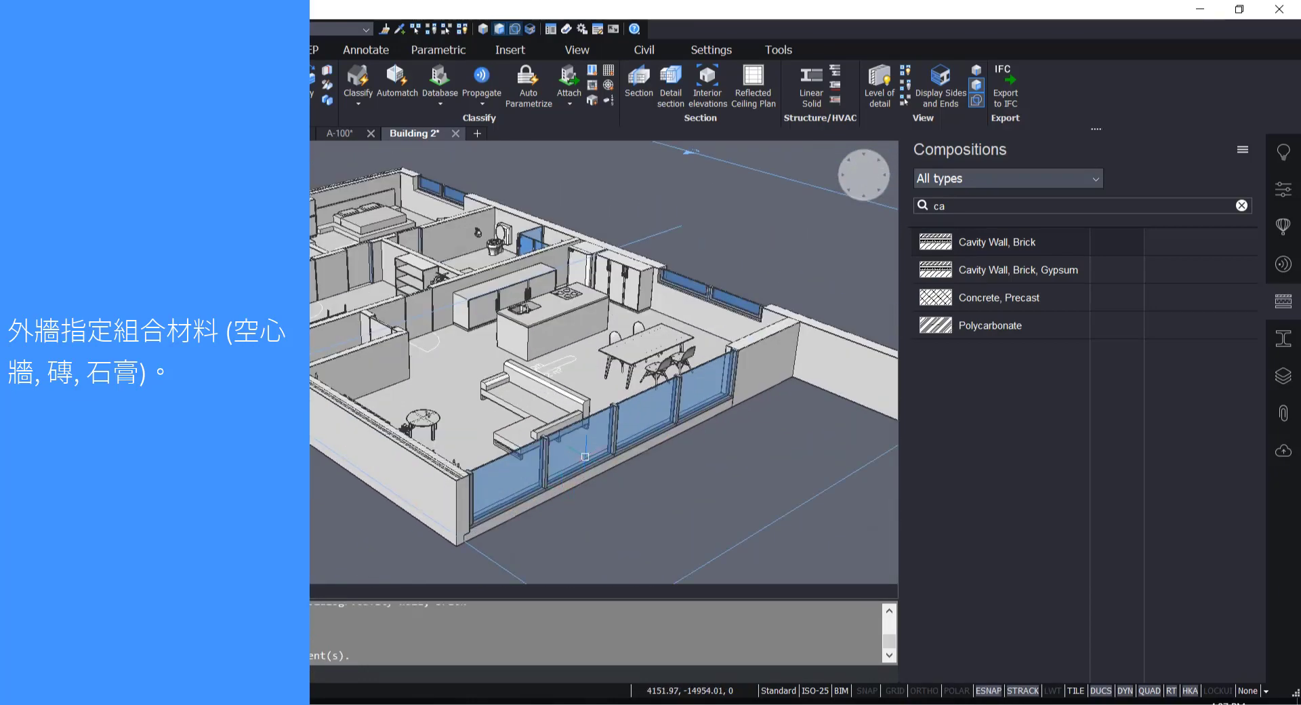
pyautogui.scroll(-3, 522, 476)
pyautogui.scroll(4, 633, 486)
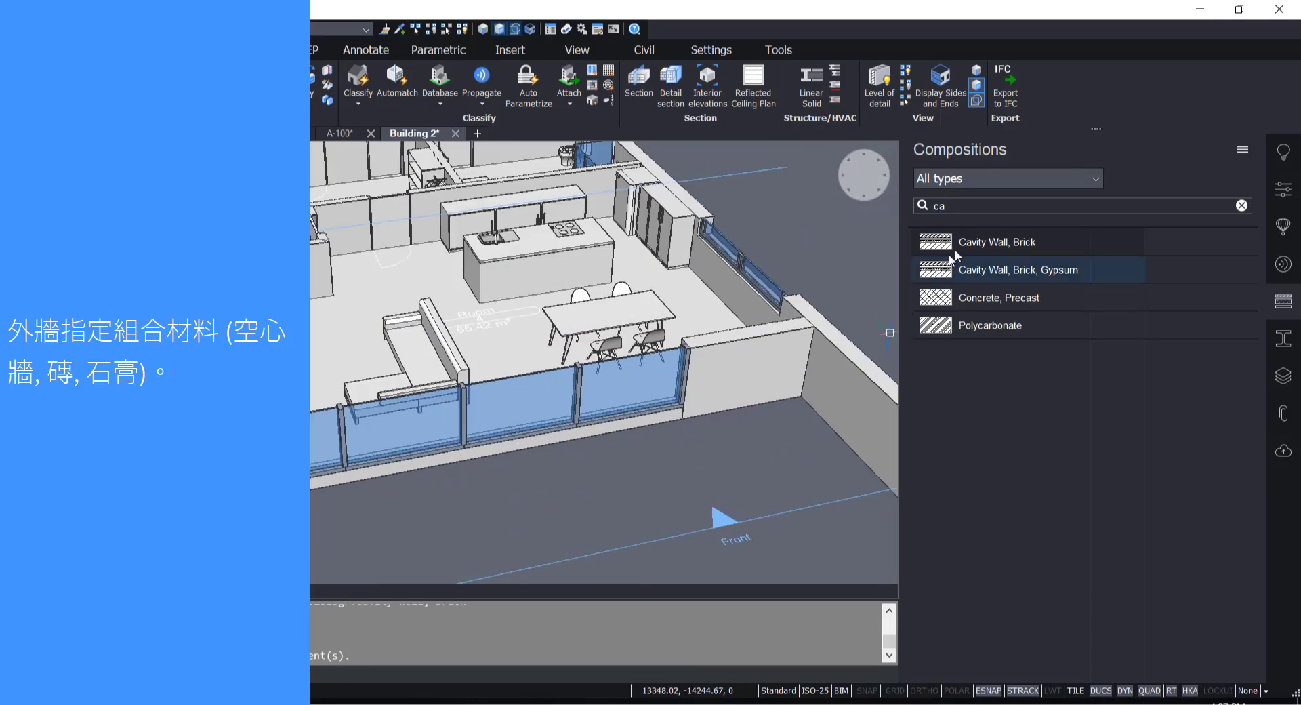
pyautogui.moveTo(961, 242); pyautogui.dragTo(843, 371)
pyautogui.moveTo(764, 370); pyautogui.dragTo(751, 357)
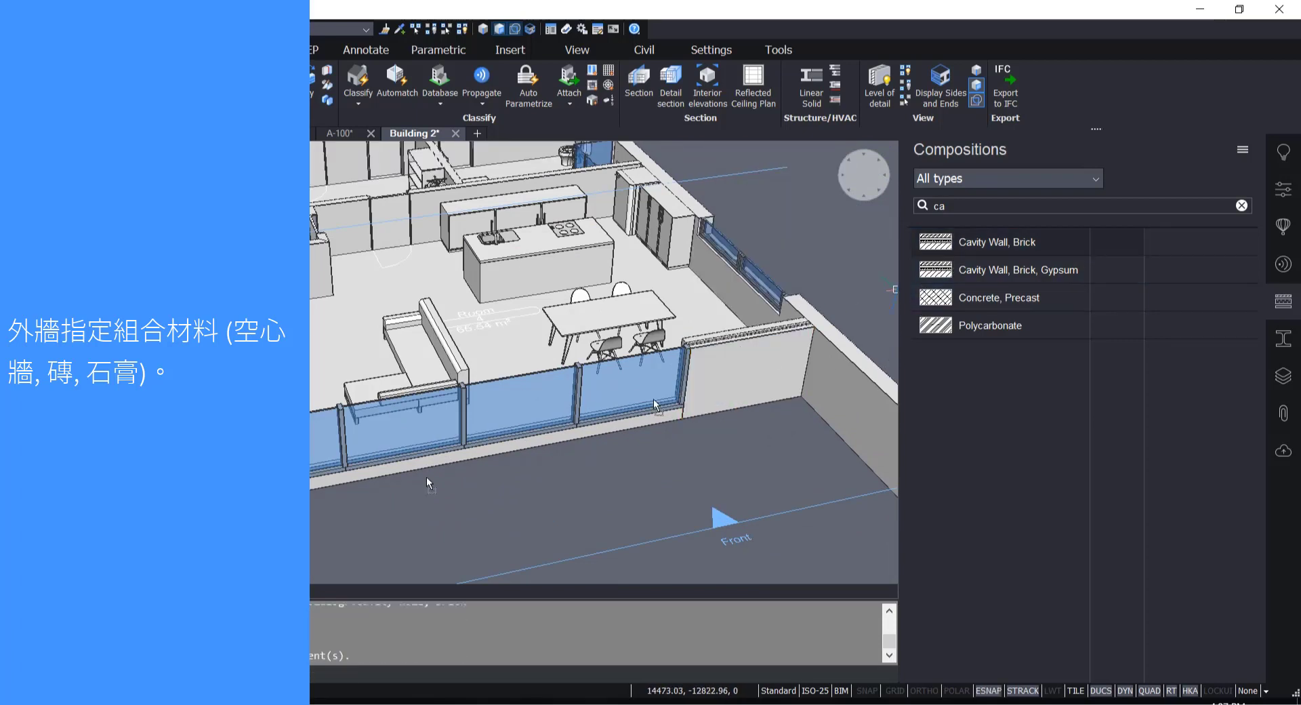
# Apply the Cavity Wall, Brick composition to the long exterior wall running past the kitchen, bathroom and bedroom
pyautogui.scroll(-3, 486, 420)
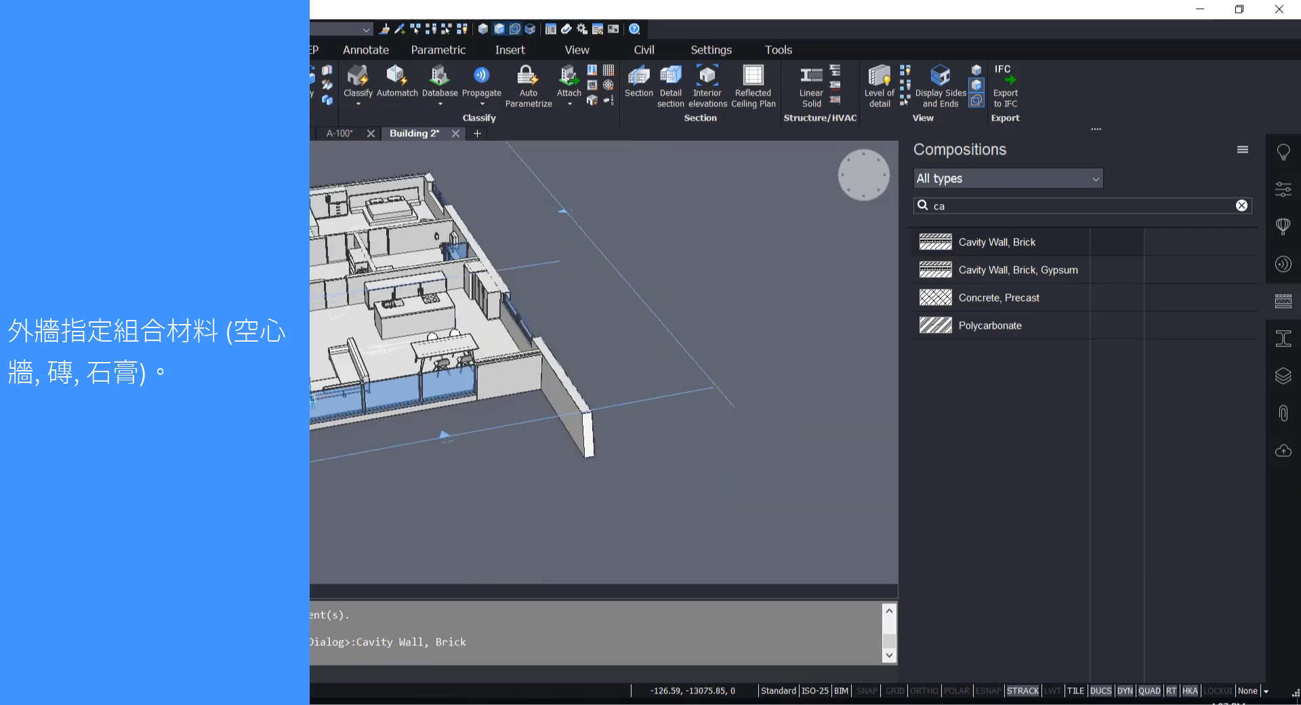
pyautogui.keyDown('shift'); pyautogui.moveTo(656, 357); pyautogui.dragTo(783, 284, button='middle'); pyautogui.keyUp('shift')
pyautogui.scroll(1, 782, 283)
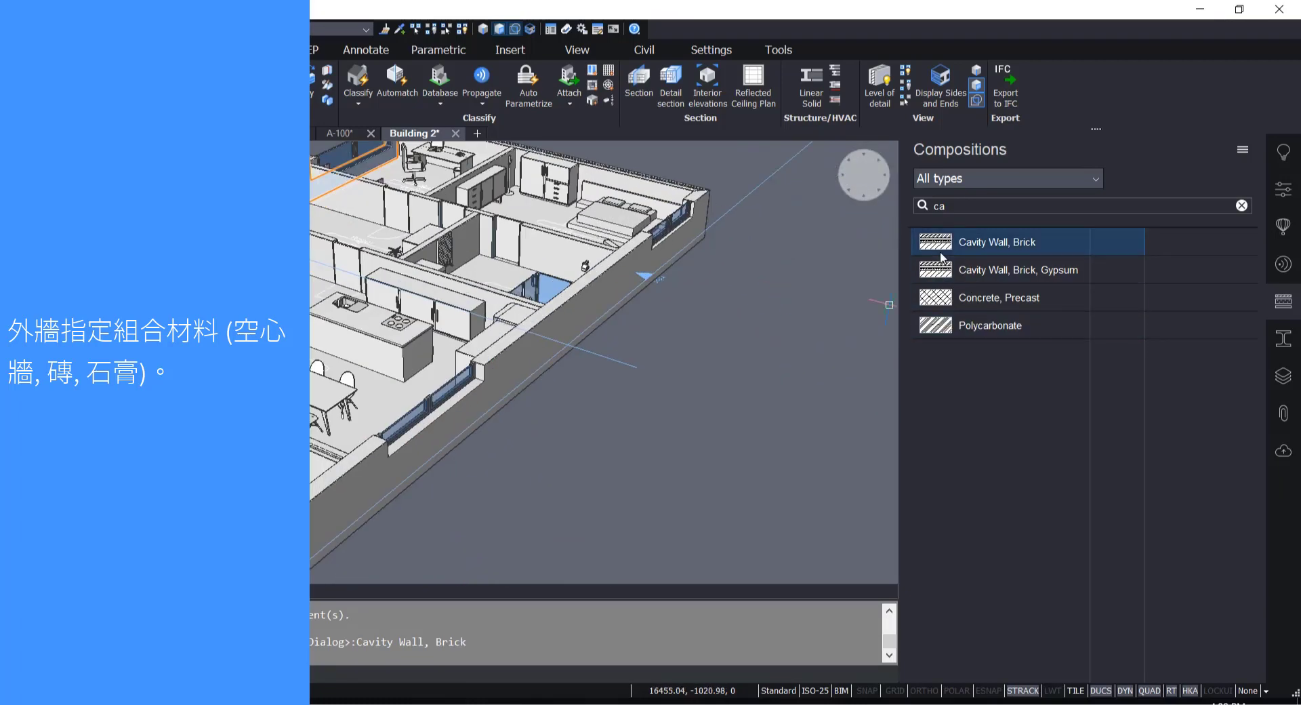
pyautogui.click(581, 319)
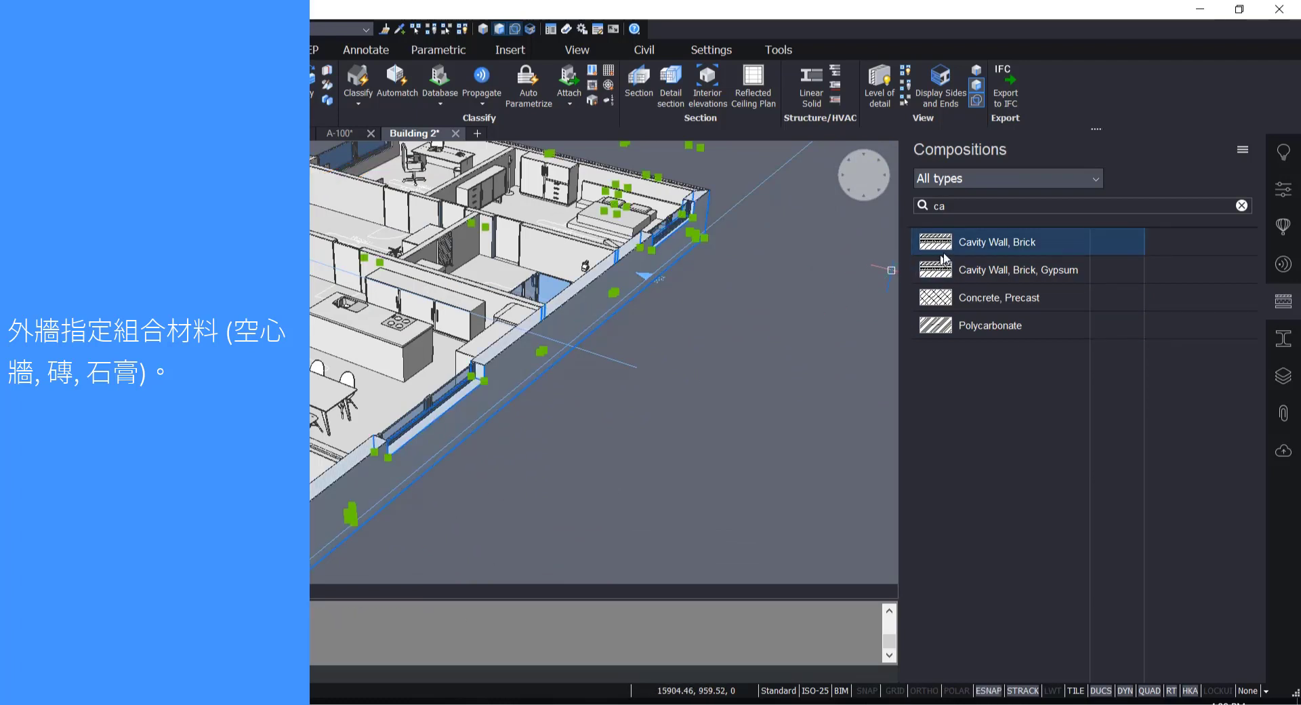
pyautogui.press('Escape')
pyautogui.moveTo(924, 248); pyautogui.dragTo(581, 292)
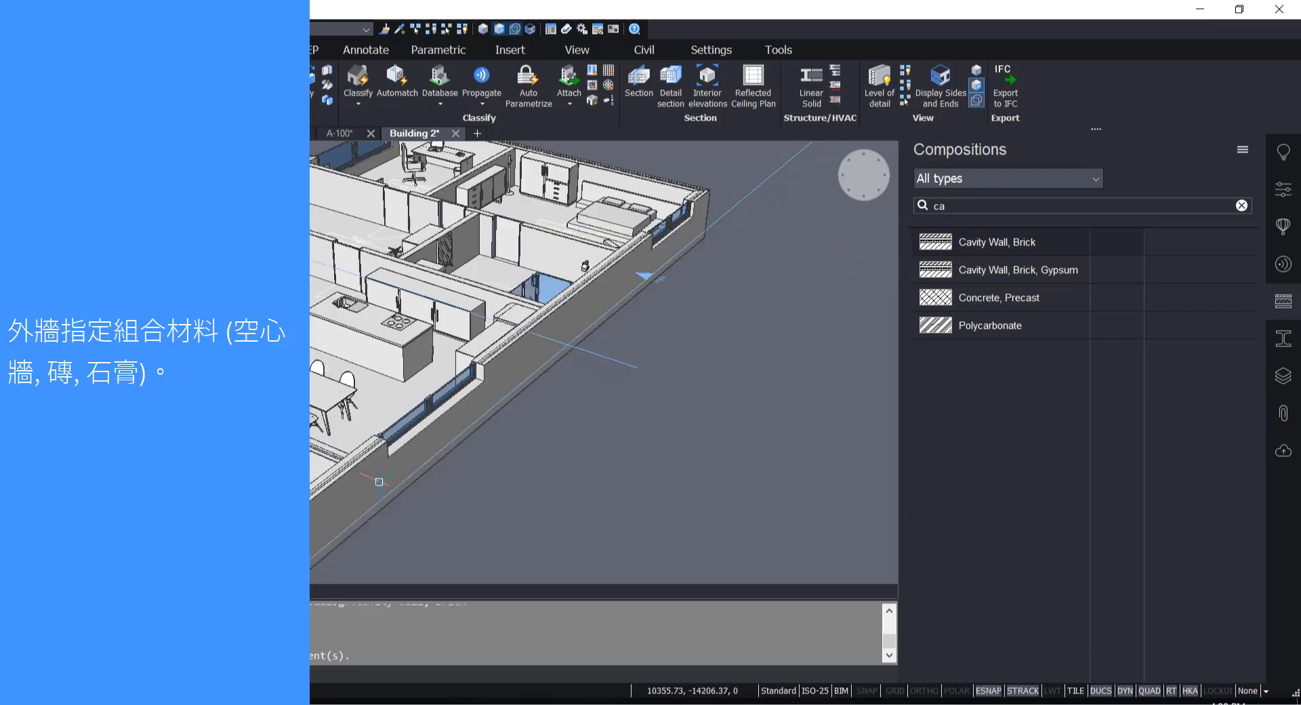
# Close the Building 2 drawing with its changes saved, and reload the updated external reference in the Master drawing
pyautogui.scroll(8, 581, 292)
pyautogui.scroll(-5, 621, 463)
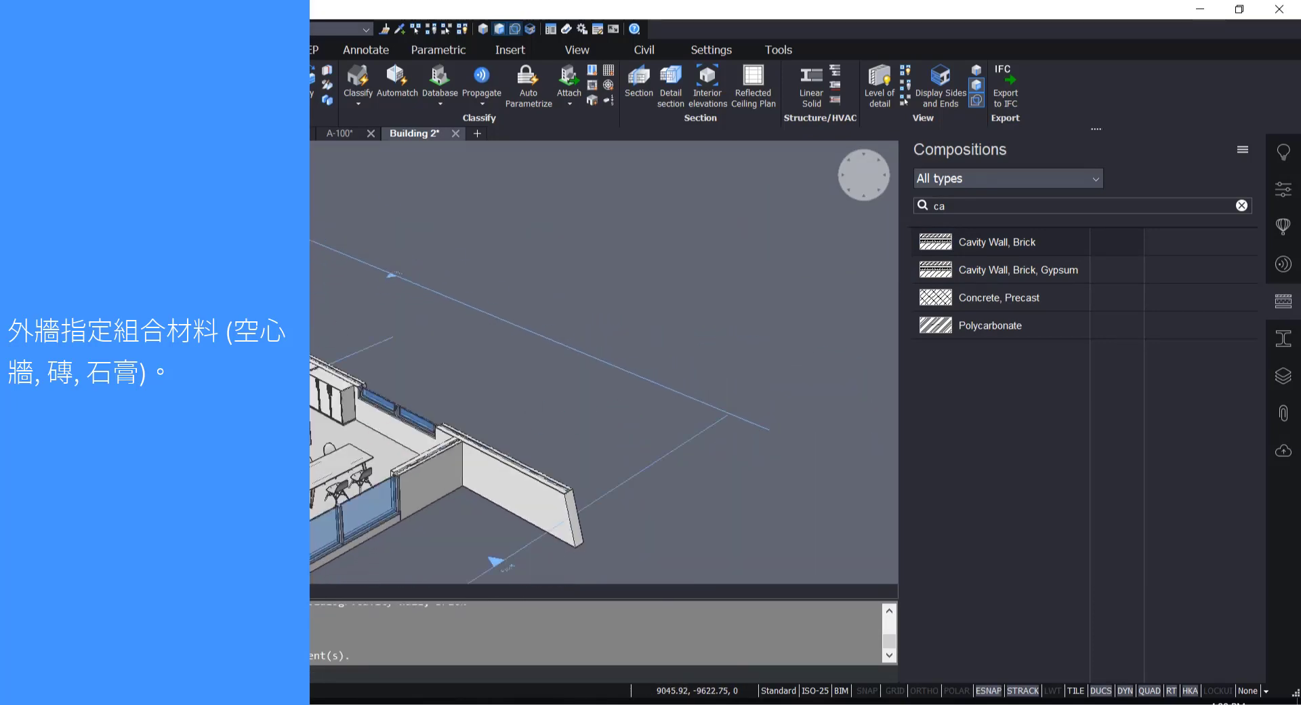
pyautogui.scroll(6, 383, 448)
pyautogui.scroll(-5, 655, 487)
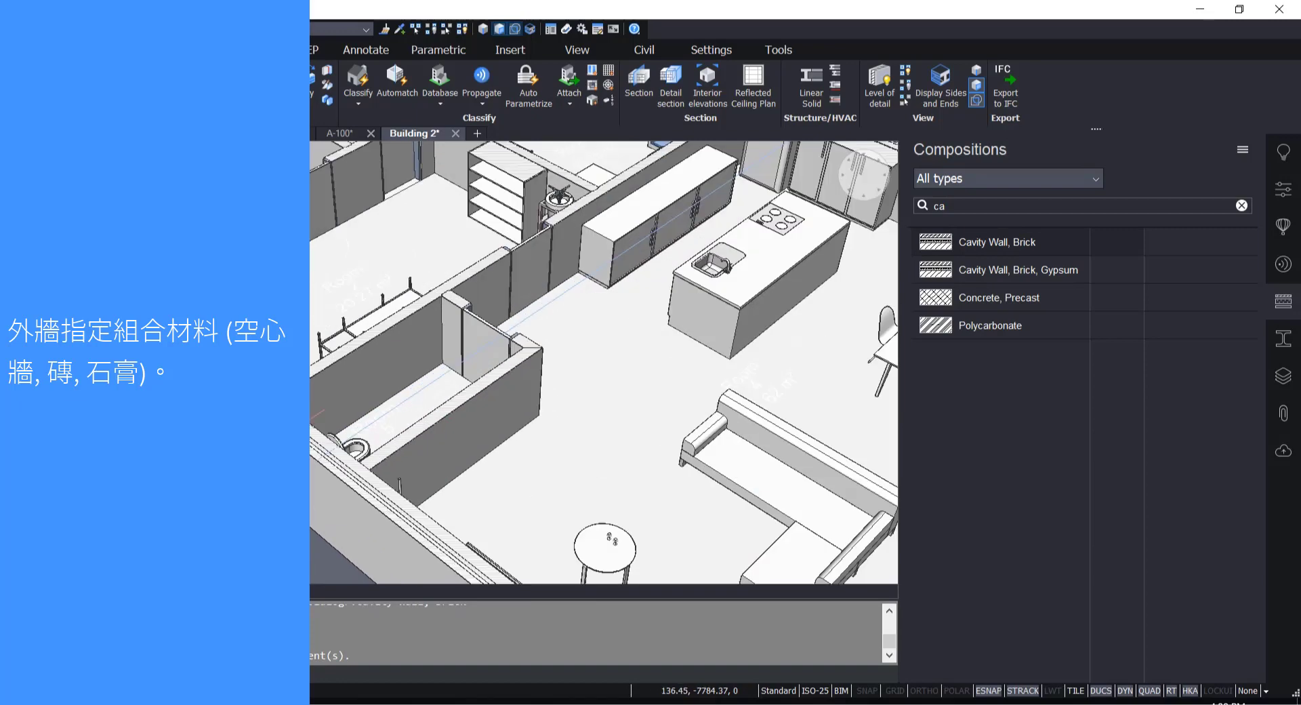
pyautogui.scroll(3, 651, 329)
pyautogui.scroll(-3, 652, 329)
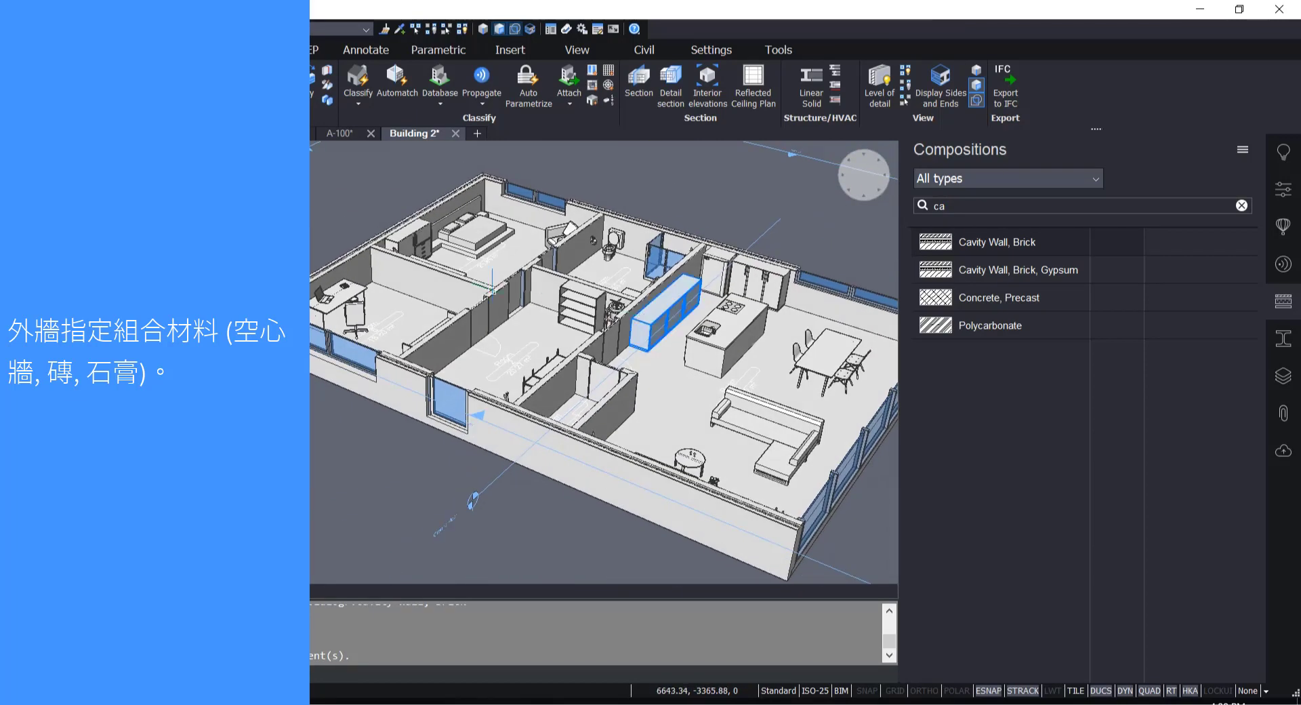
pyautogui.click(456, 134)
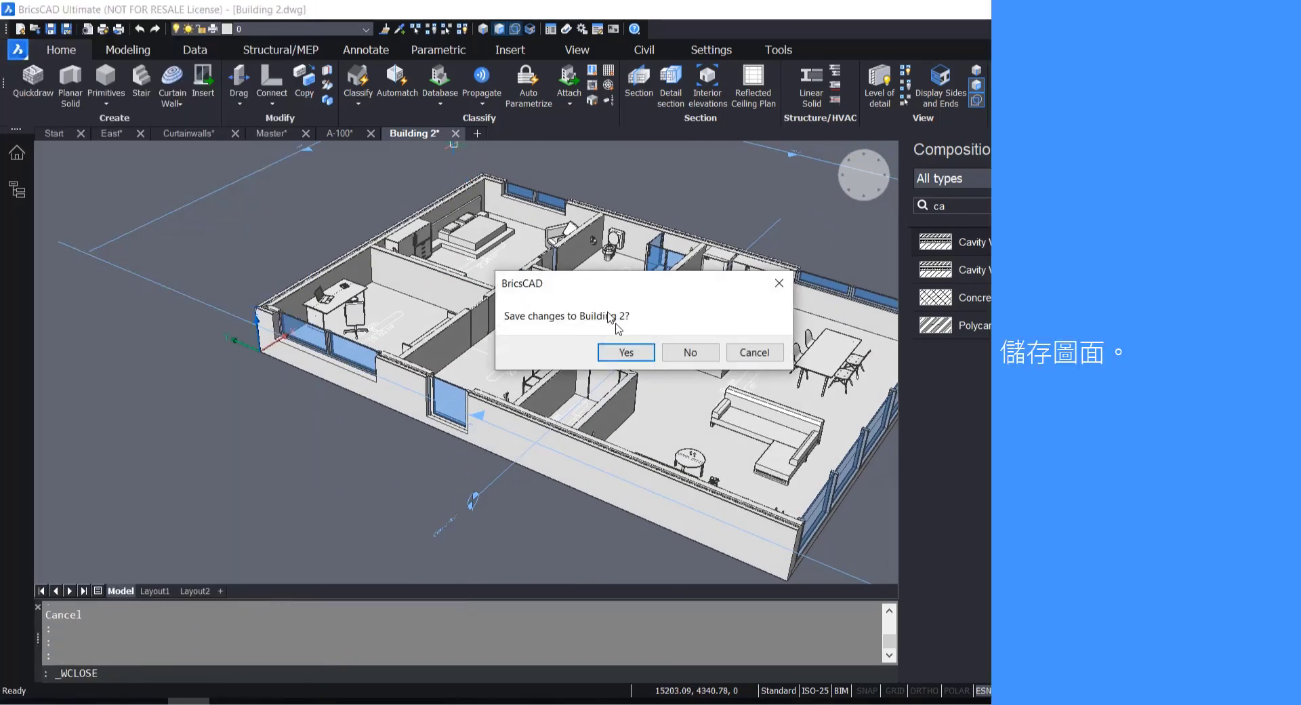
pyautogui.click(625, 352)
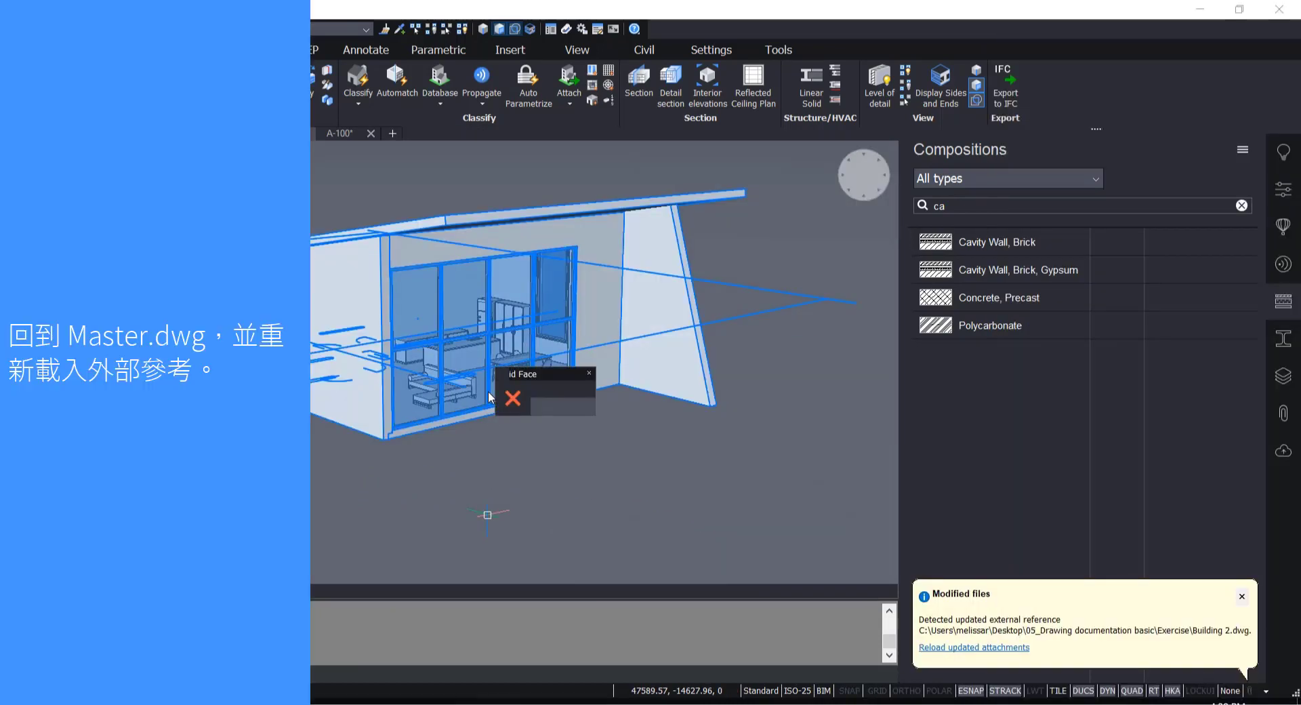
pyautogui.click(984, 649)
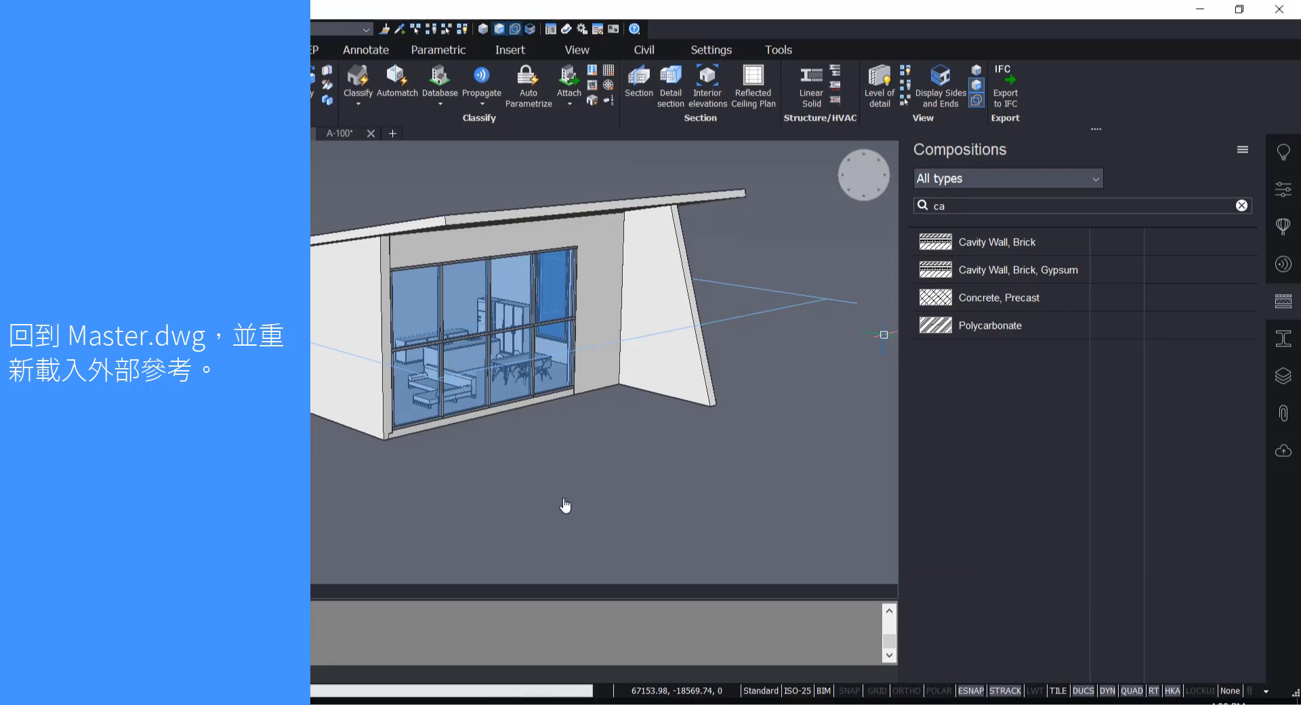
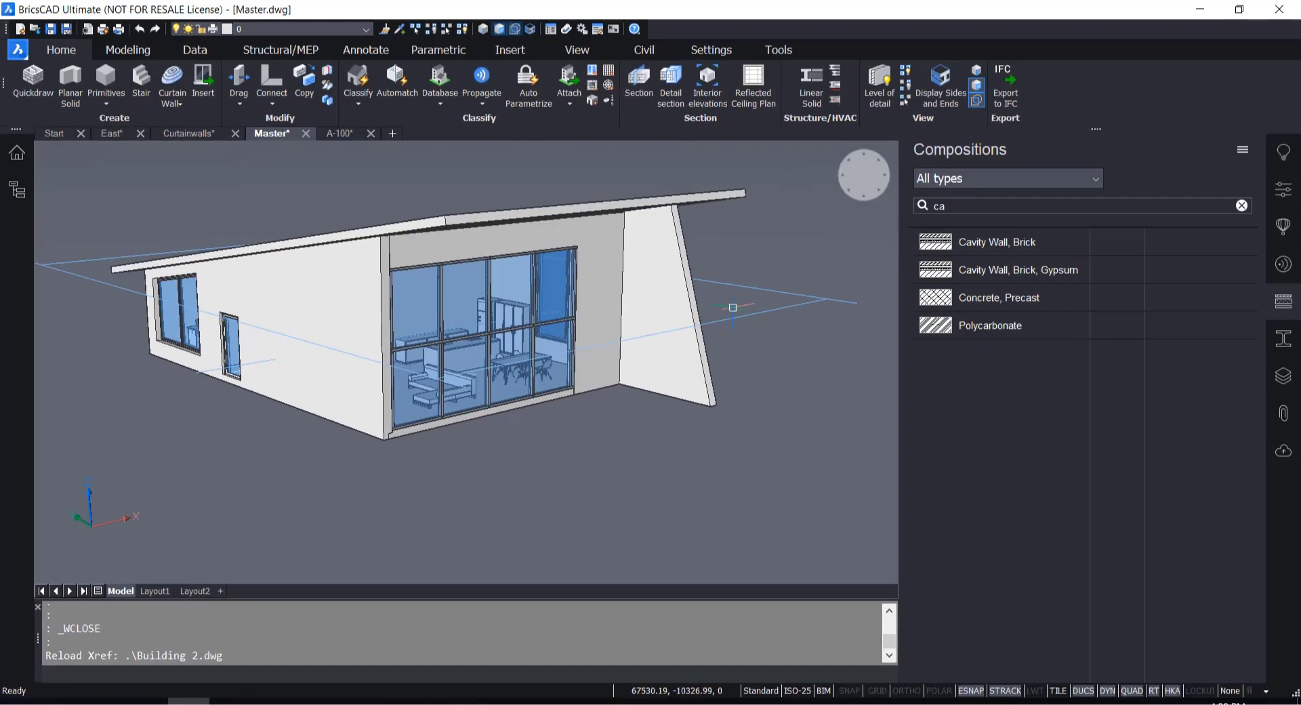
# Open the Ground Floor view of sheet A-100 from the project's sheet list and examine its exterior walls and living area
pyautogui.click(1282, 307)
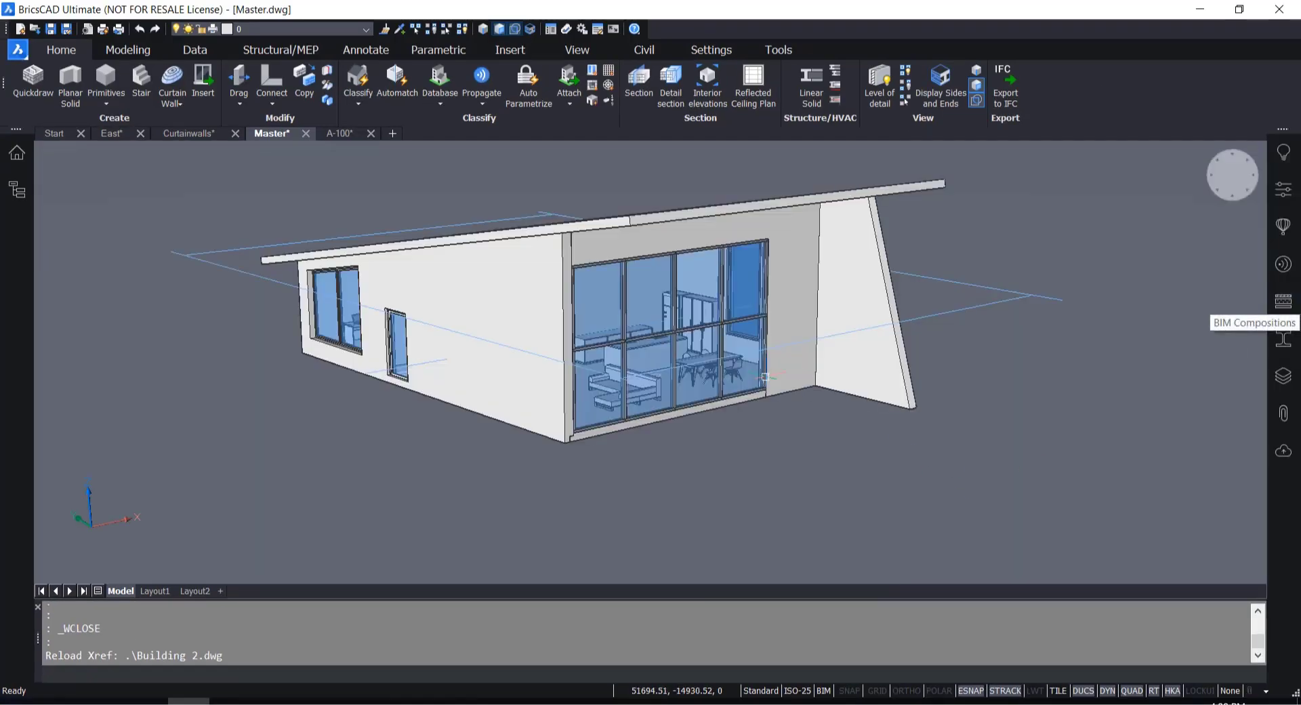
pyautogui.click(18, 157)
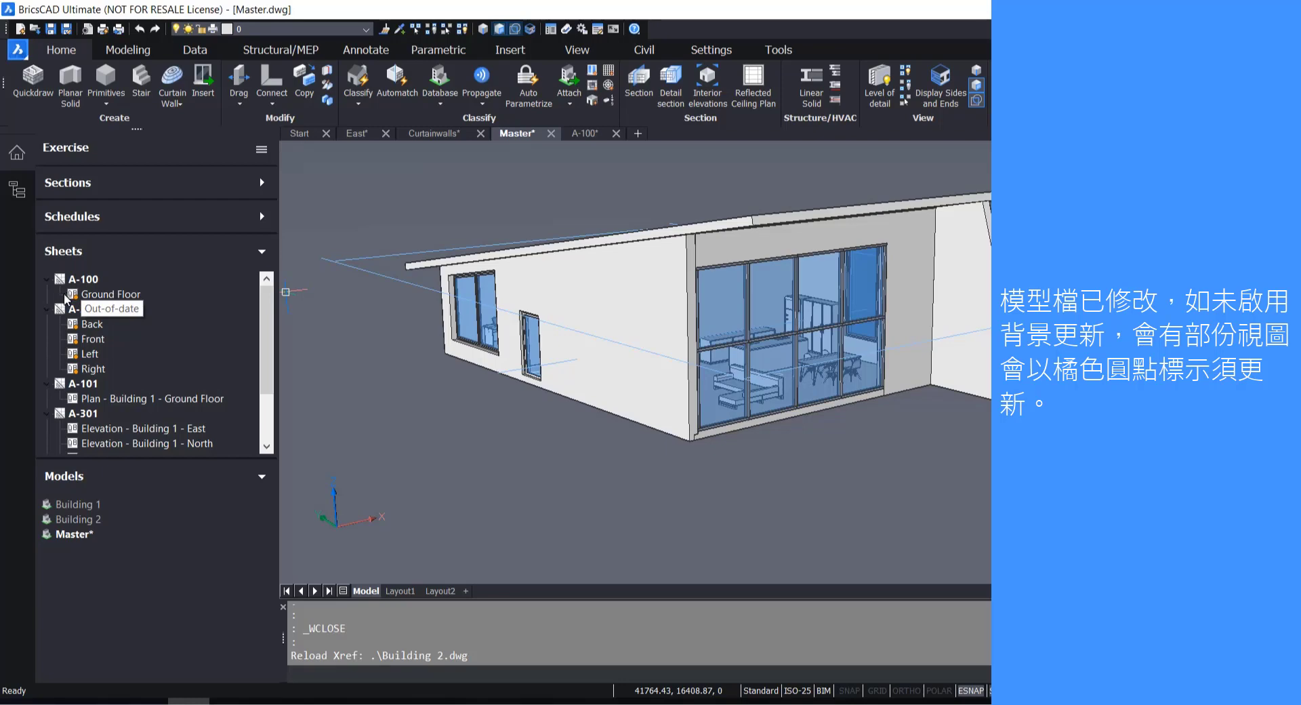
pyautogui.doubleClick(101, 294)
pyautogui.scroll(3, 867, 278)
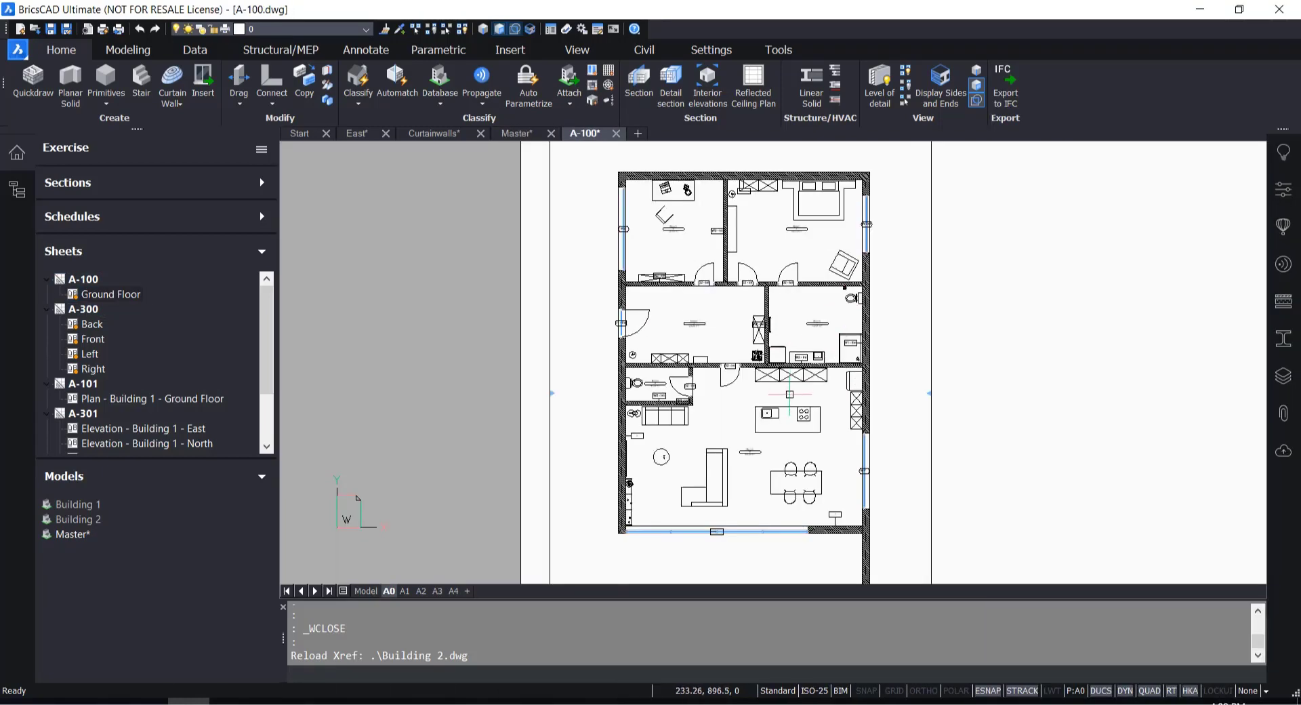
pyautogui.scroll(-3, 654, 369)
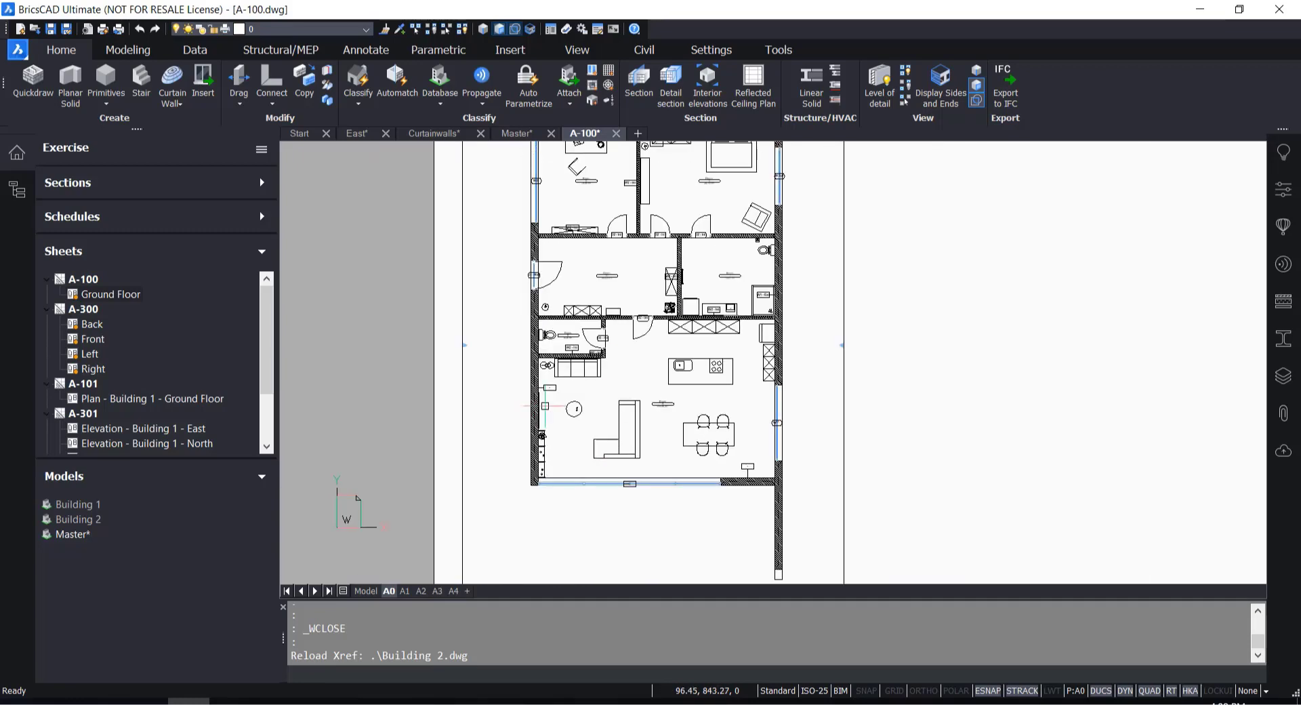
pyautogui.scroll(4, 838, 427)
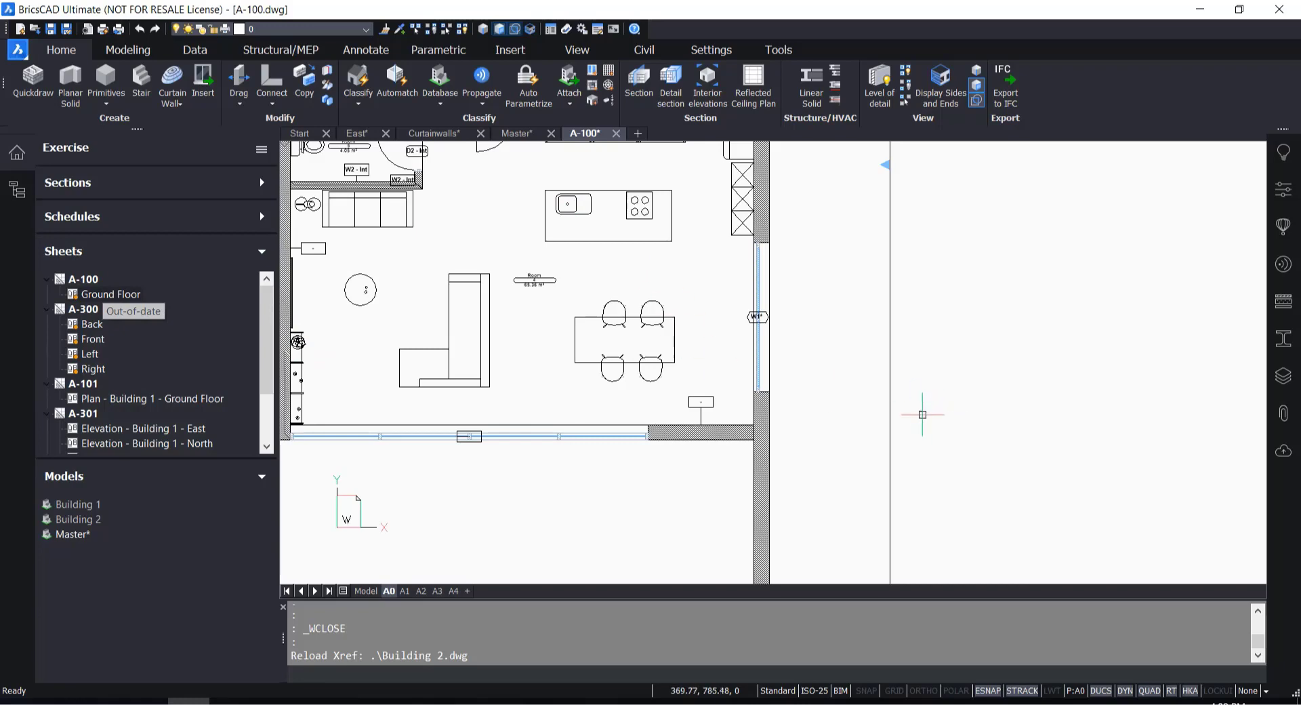
pyautogui.moveTo(578, 202); pyautogui.dragTo(676, 266, button='middle')
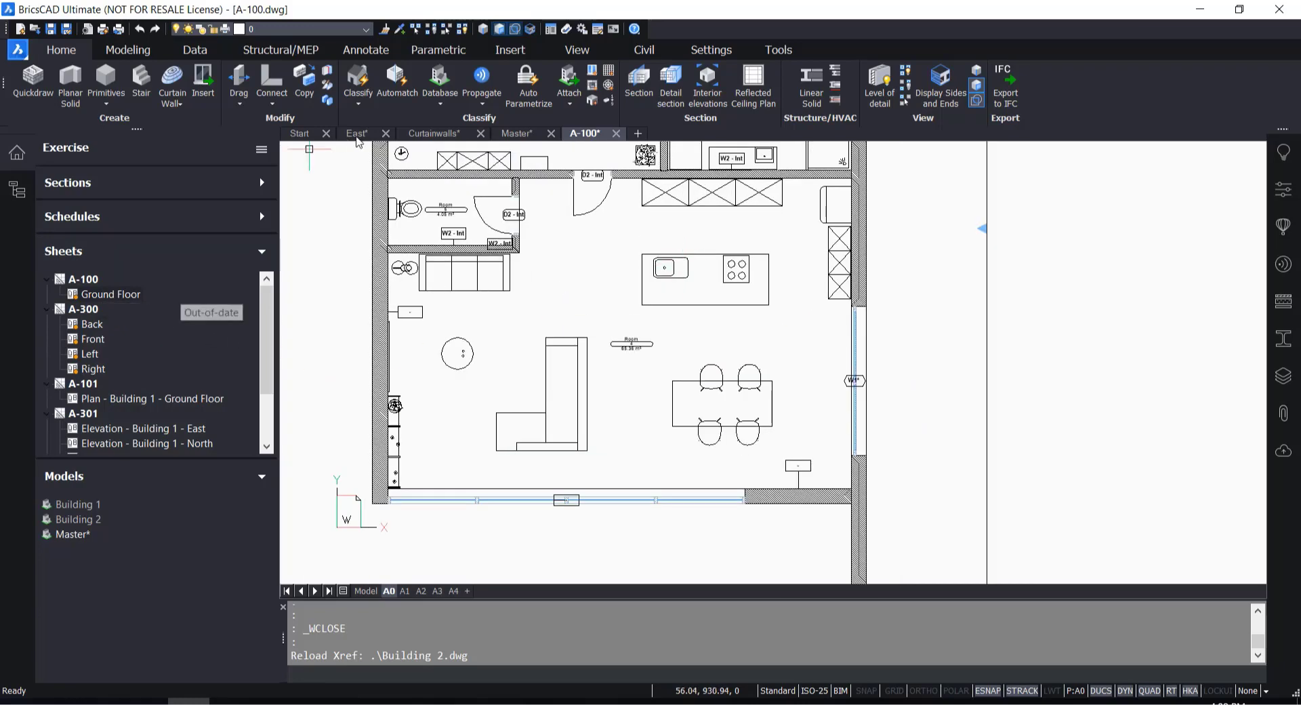
# Close sheet A-100 without saving and update its out-of-date Ground Floor view
pyautogui.click(616, 140)
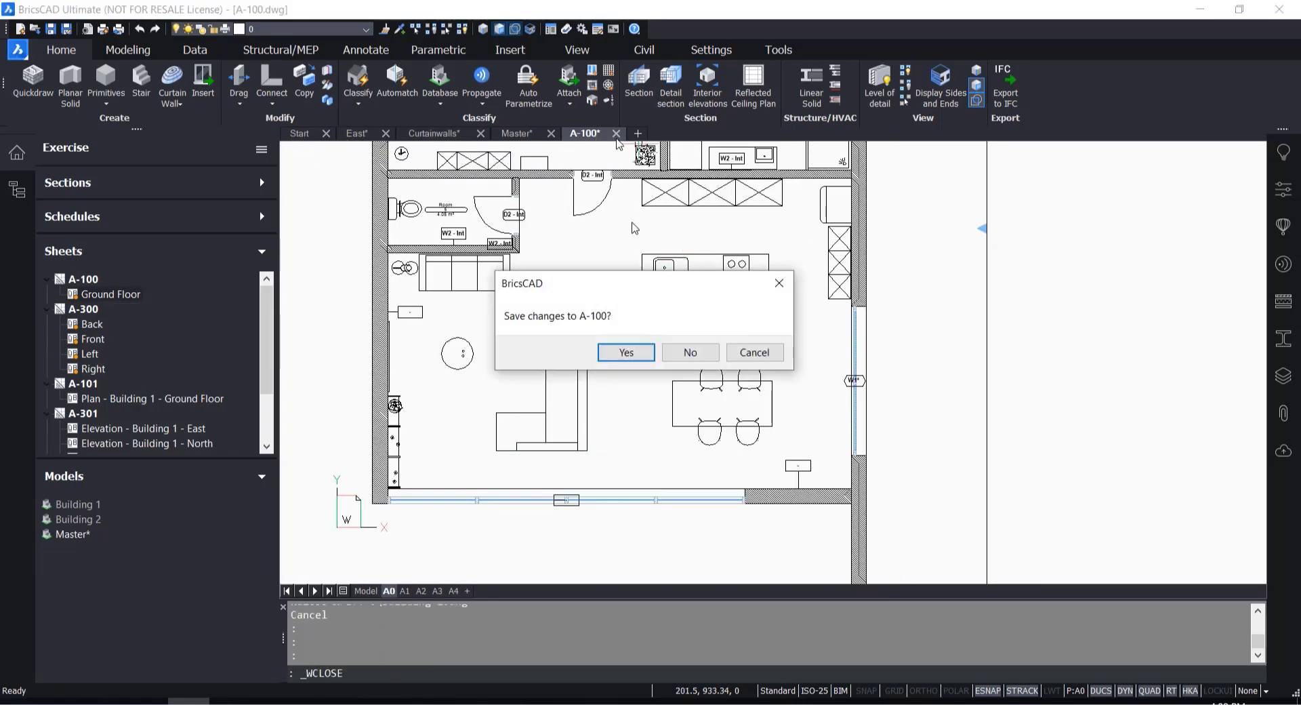
pyautogui.click(690, 354)
pyautogui.click(260, 149)
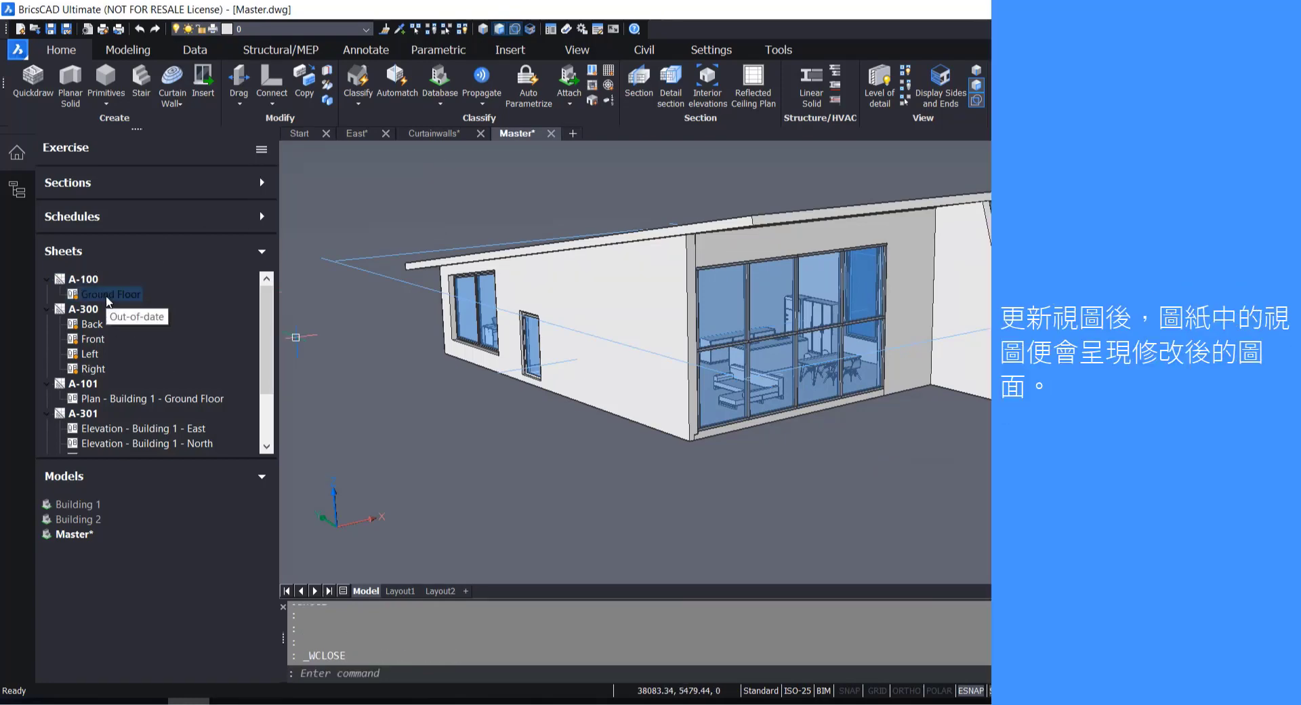
pyautogui.rightClick(108, 294)
pyautogui.click(136, 344)
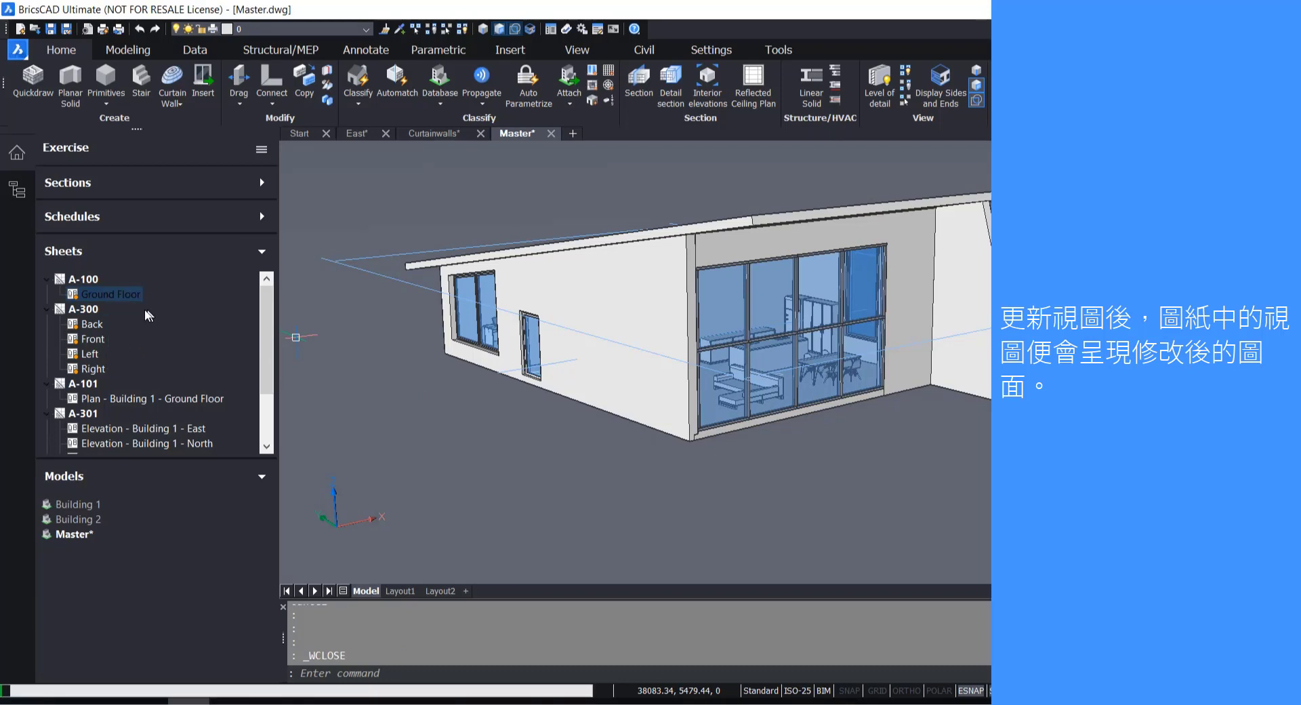
# Open the updated Ground Floor view of sheet A-100 and examine the cavity-wall layers at the office corner
pyautogui.doubleClick(110, 294)
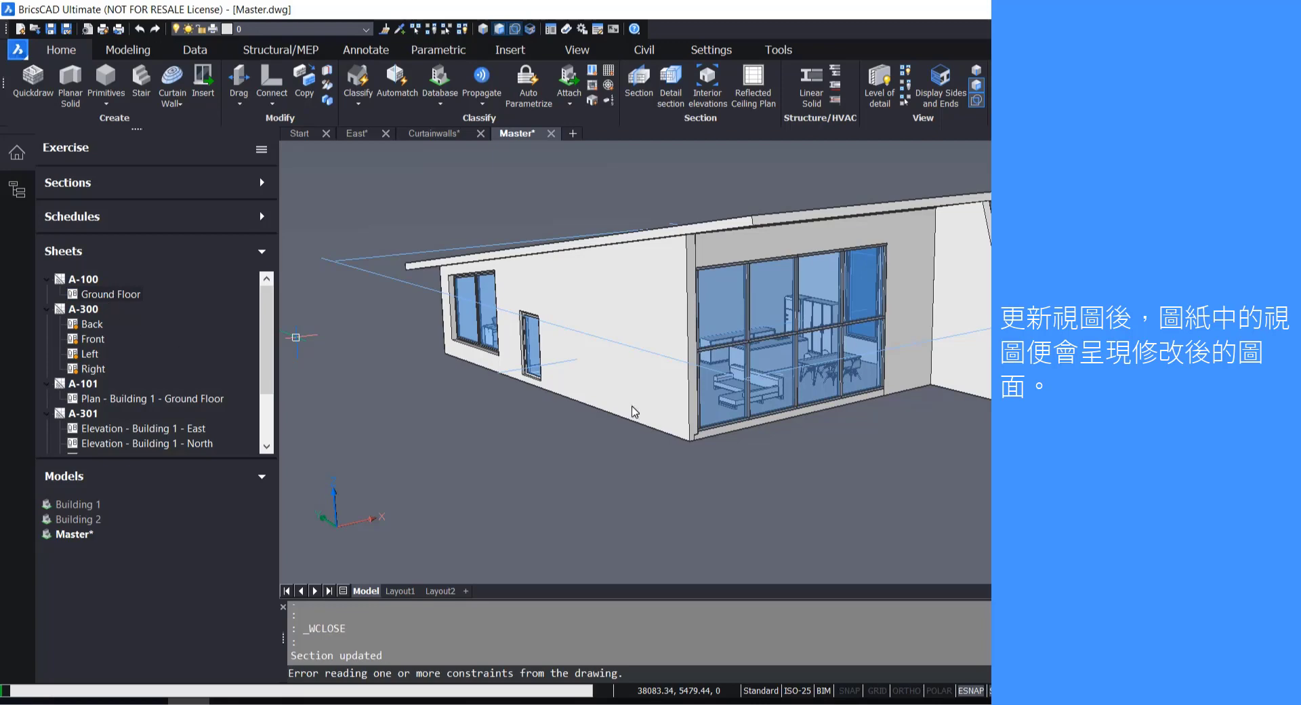
pyautogui.scroll(4, 818, 191)
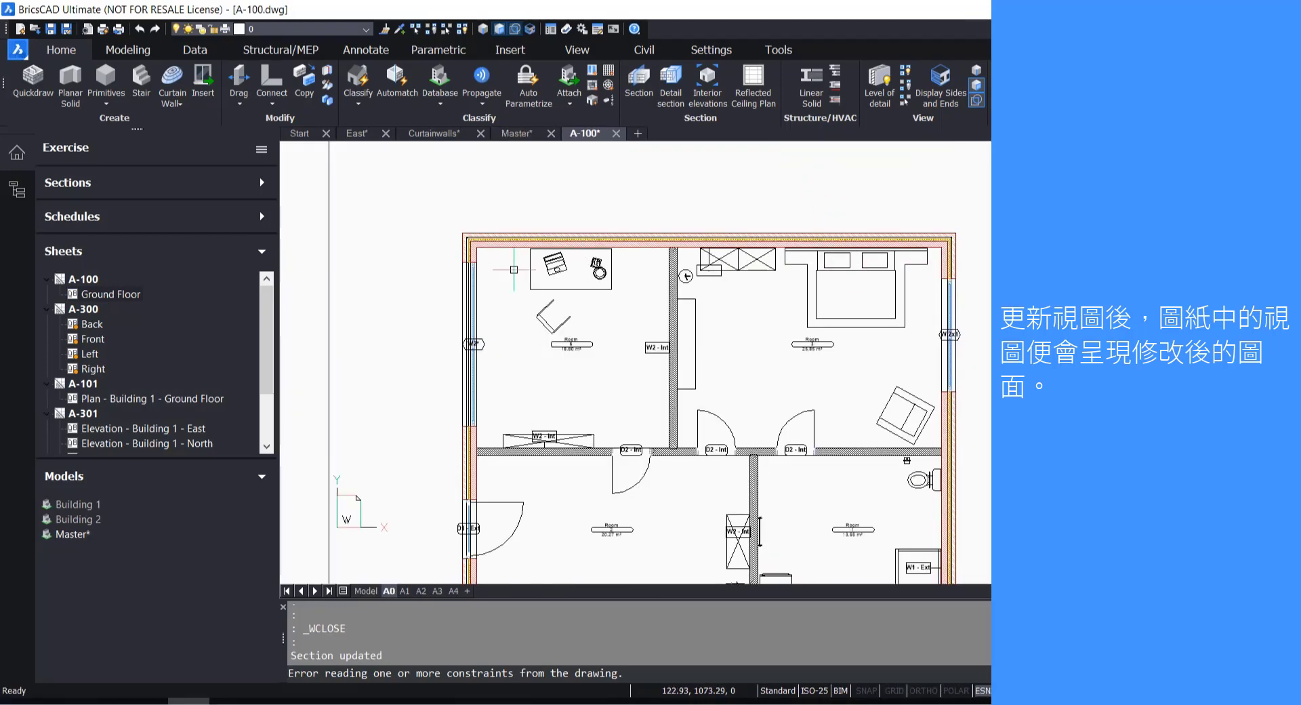
pyautogui.scroll(4, 514, 269)
pyautogui.scroll(-2, 521, 230)
pyautogui.scroll(3, 523, 217)
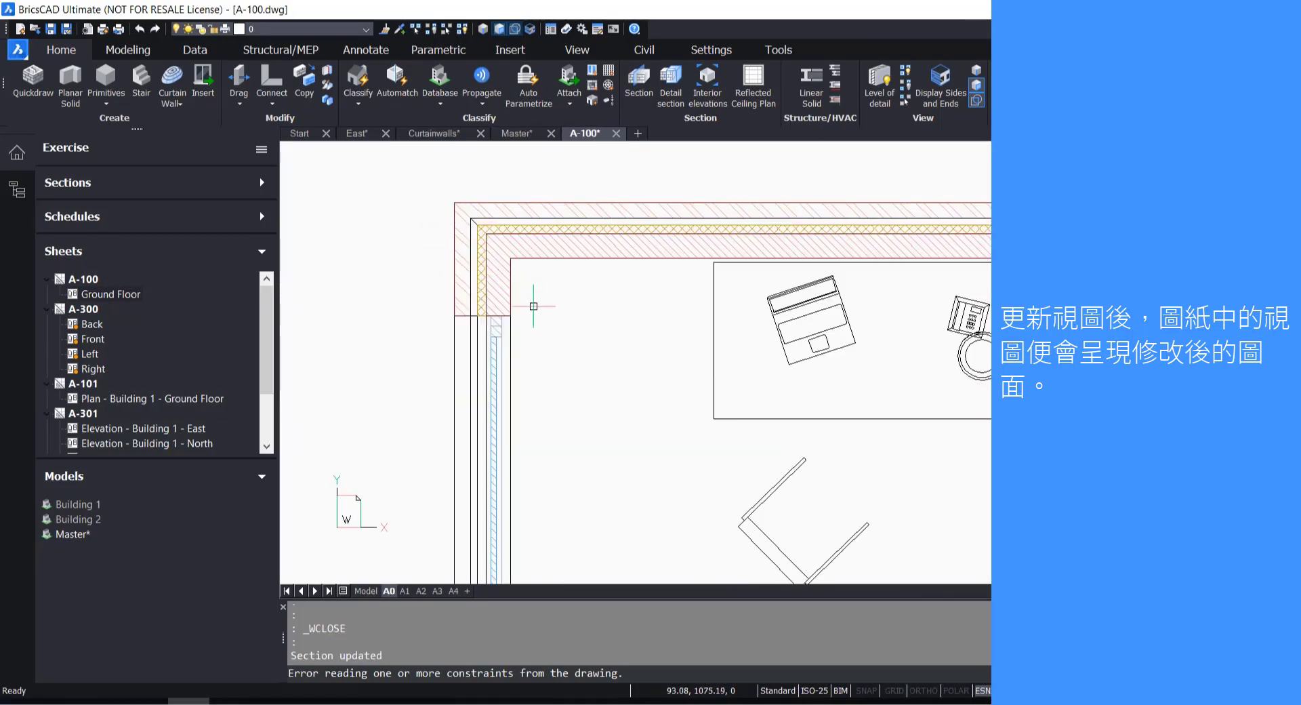
pyautogui.scroll(-2, 534, 306)
pyautogui.scroll(3, 515, 319)
pyautogui.scroll(-1, 482, 348)
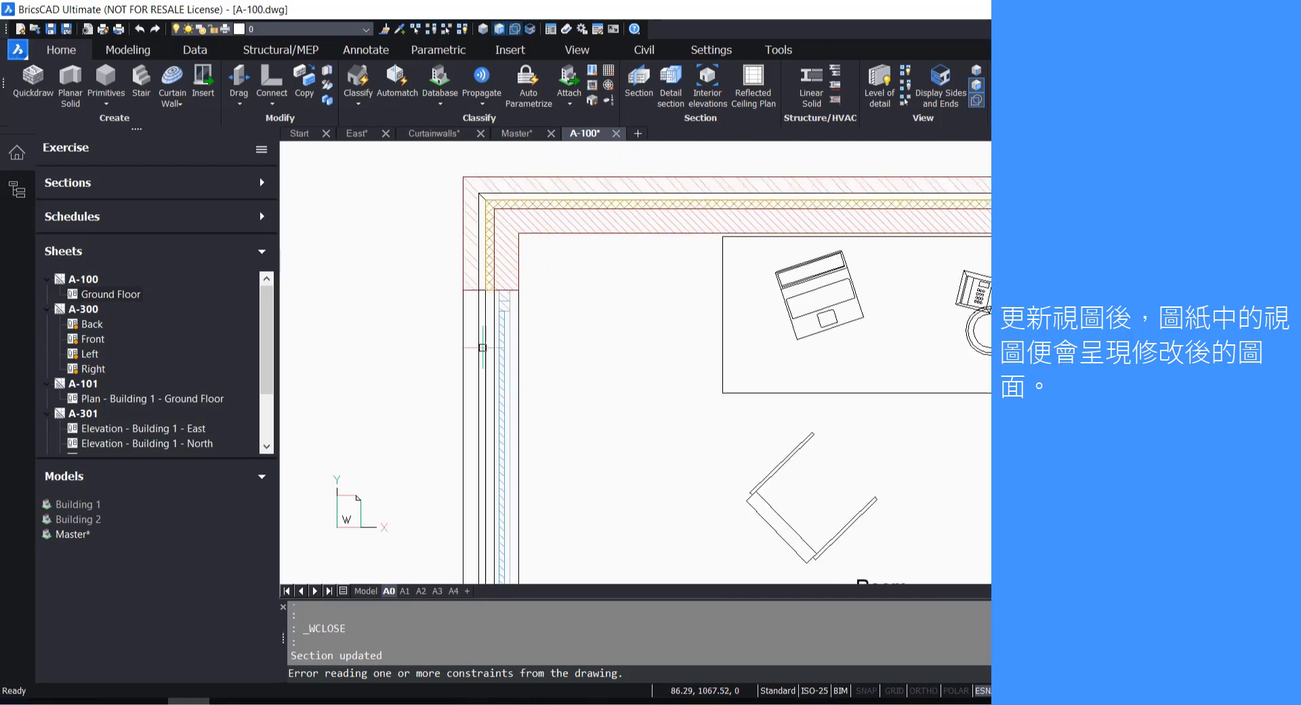
pyautogui.scroll(-8, 482, 348)
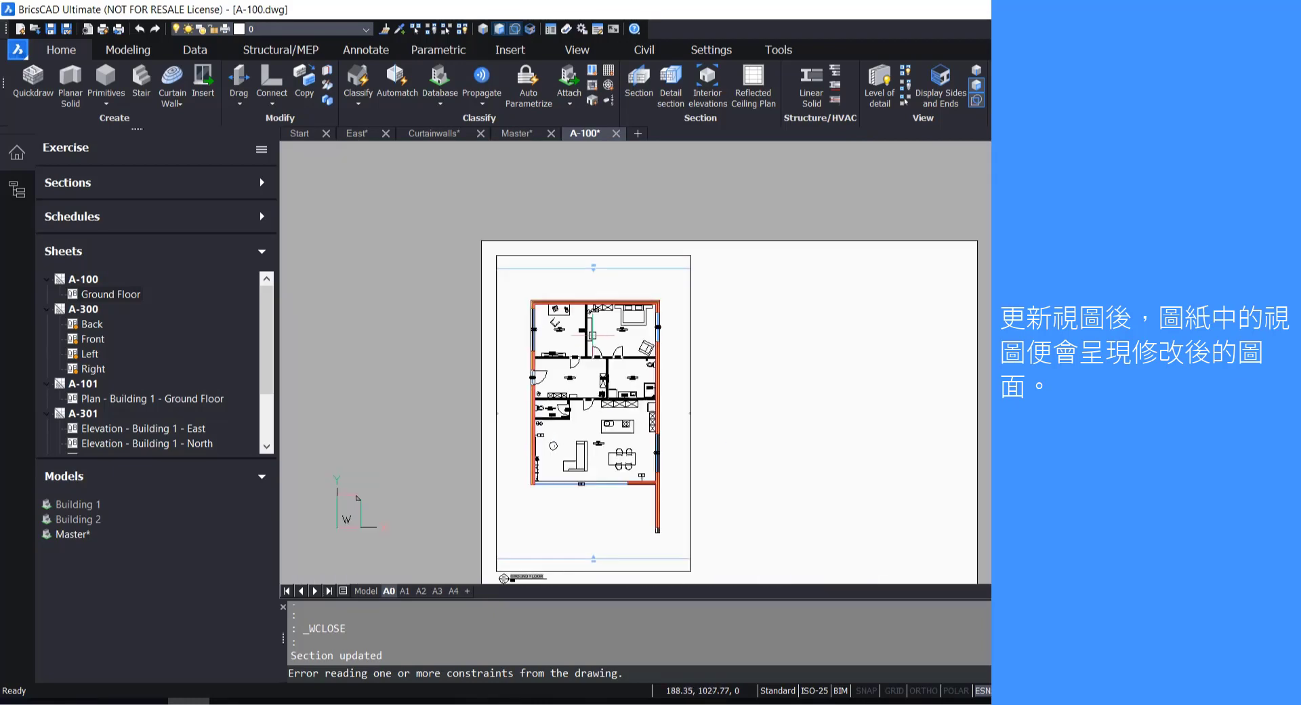
# Examine the couch, door swing and exterior walls around the living area in the updated floor plan
pyautogui.scroll(7, 591, 335)
pyautogui.scroll(-2, 542, 407)
pyautogui.scroll(2, 518, 447)
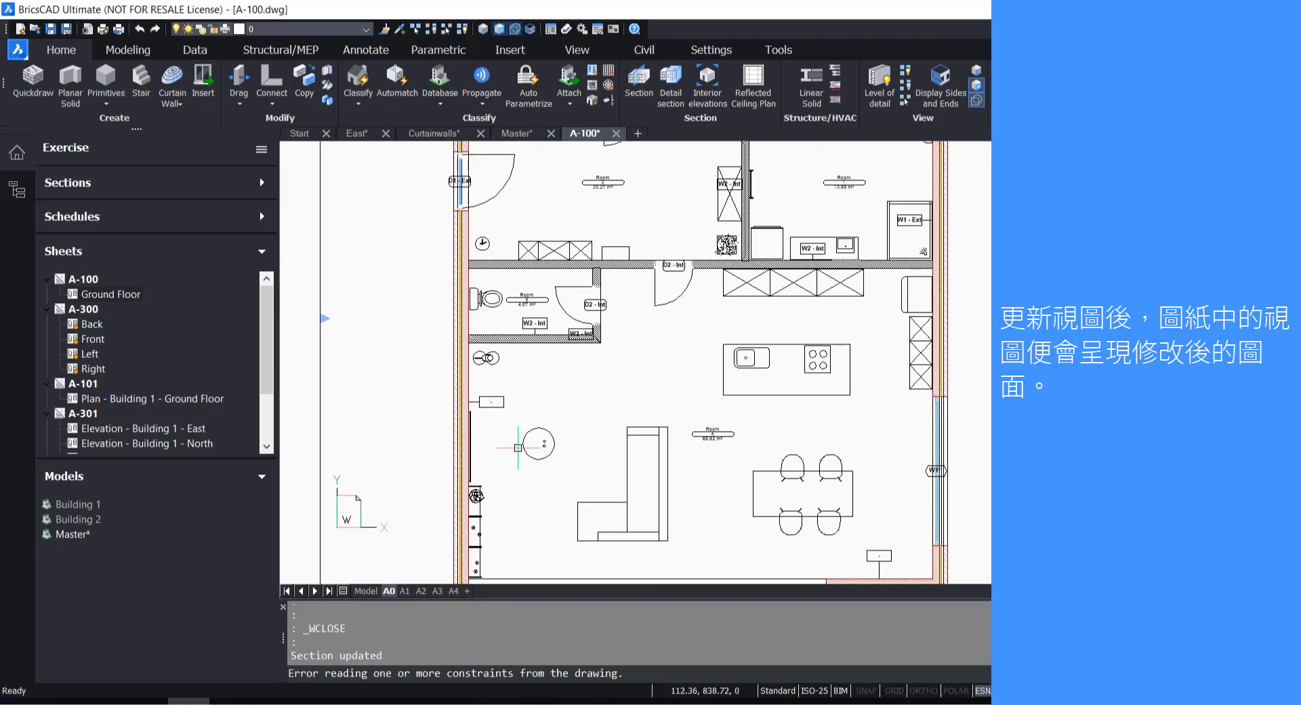
pyautogui.scroll(3, 560, 435)
pyautogui.scroll(-6, 692, 352)
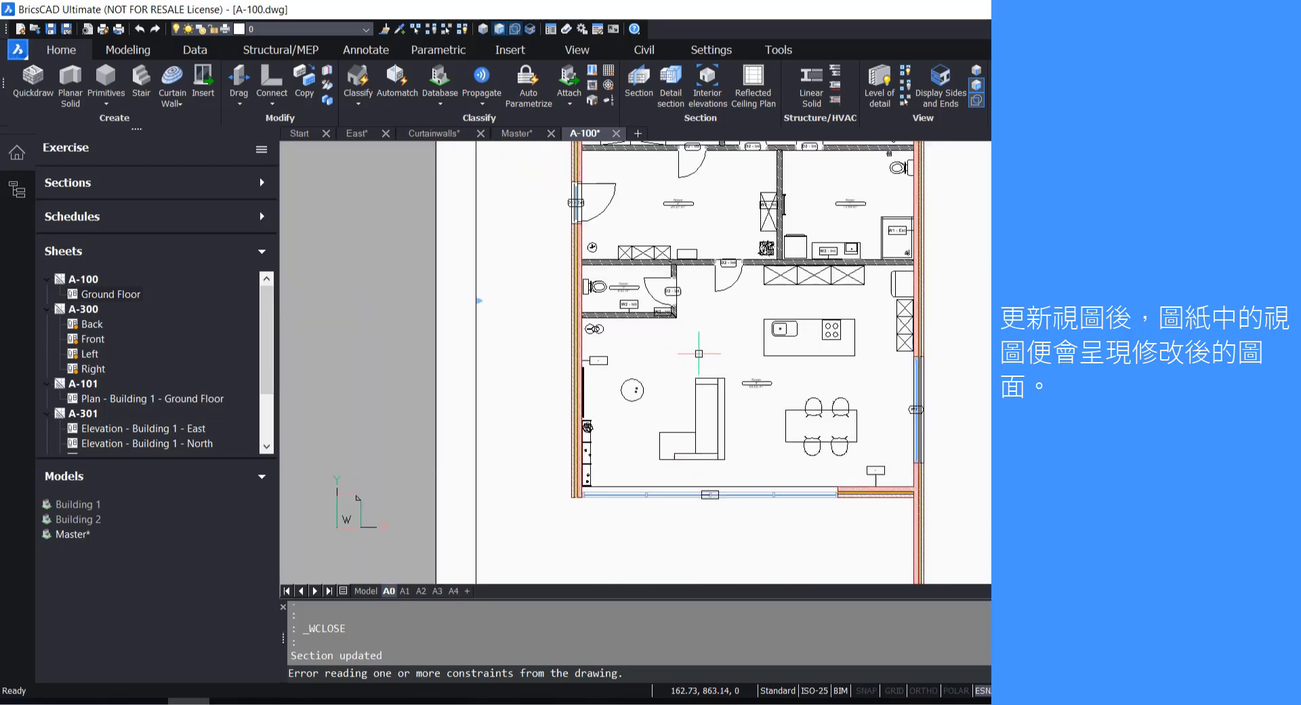
pyautogui.scroll(5, 671, 352)
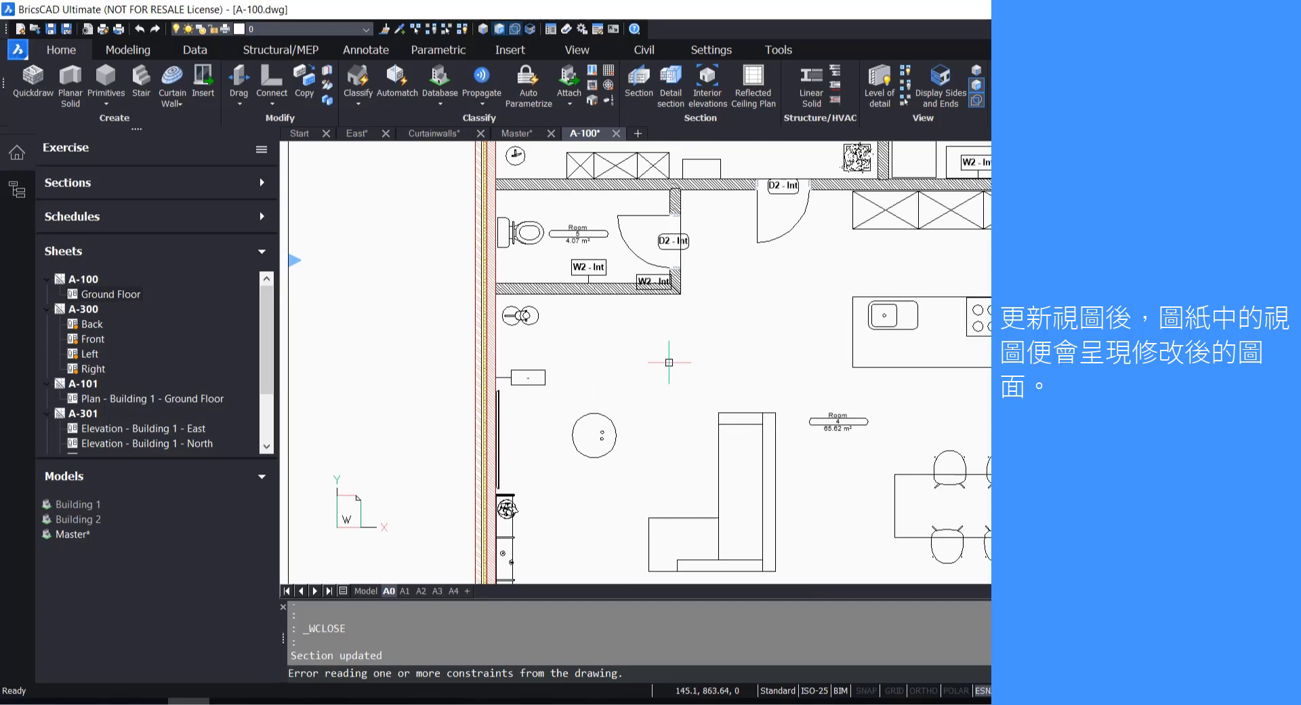
pyautogui.scroll(-2, 659, 329)
pyautogui.scroll(3, 659, 329)
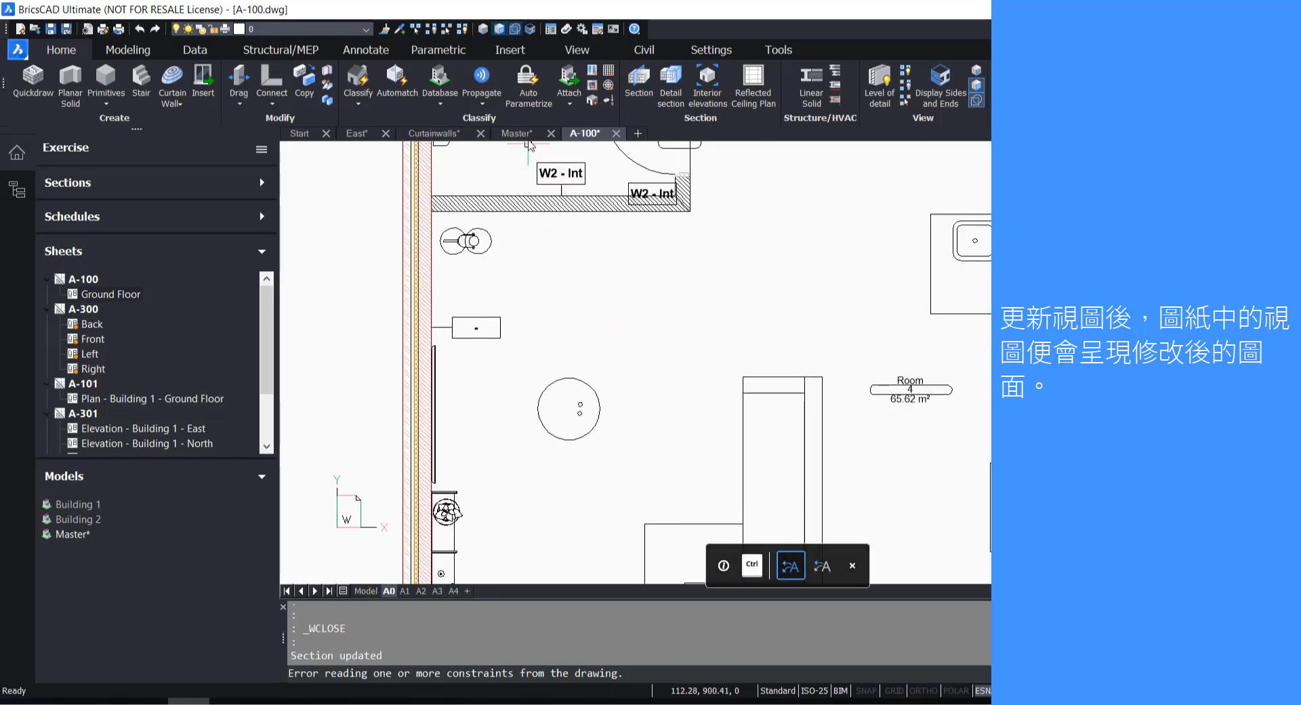
# Close sheet A-100 with its changes saved, and open the Building 2 external reference from the Master drawing
pyautogui.click(616, 134)
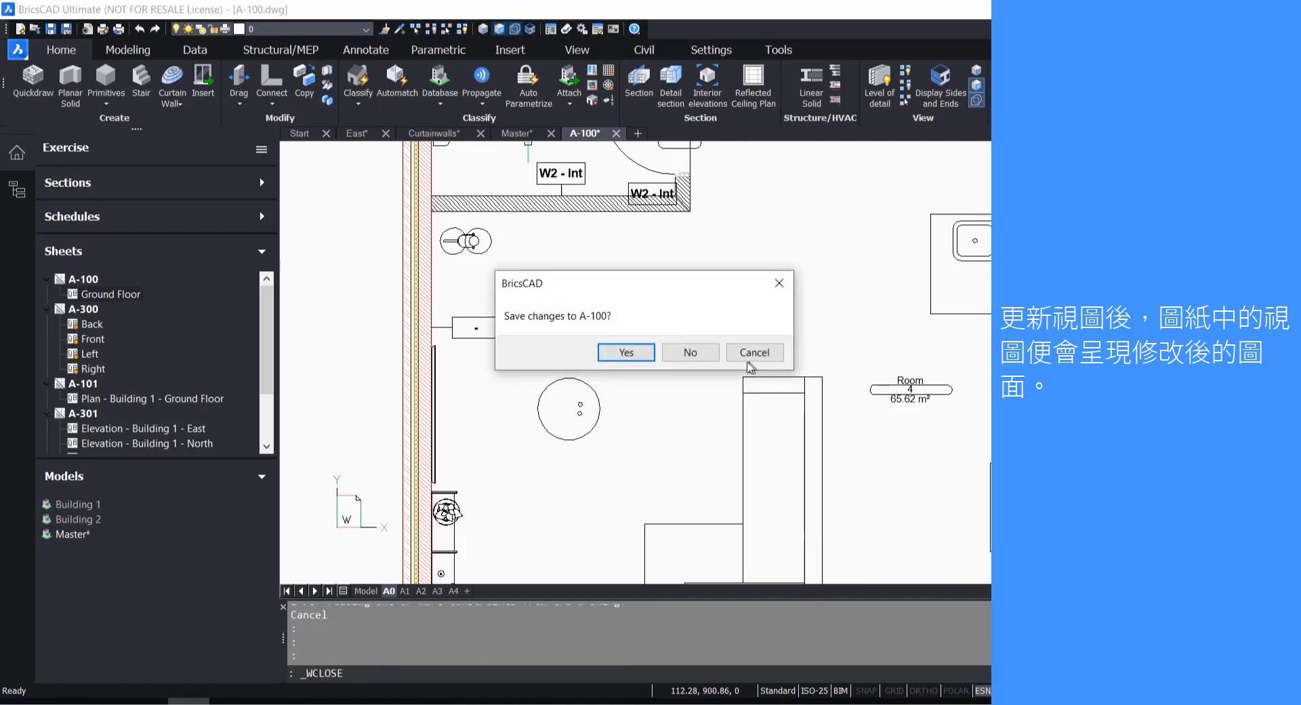
pyautogui.click(626, 353)
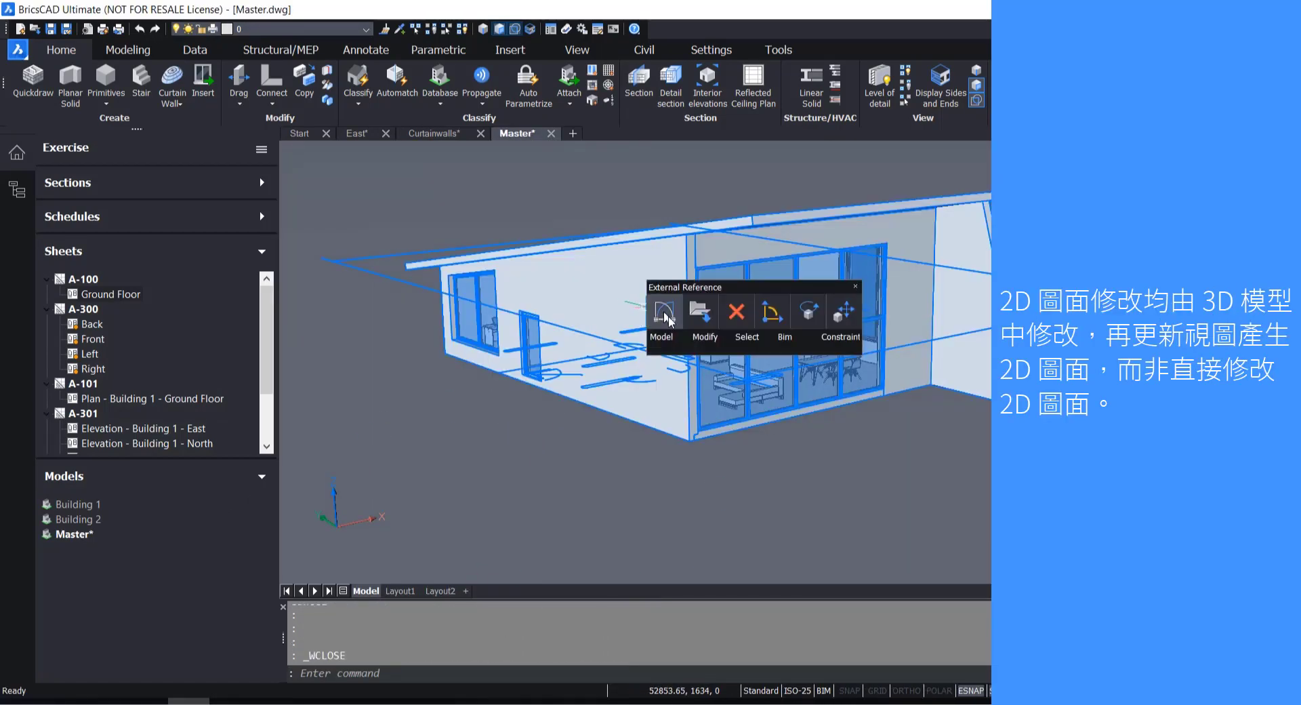
pyautogui.click(662, 309)
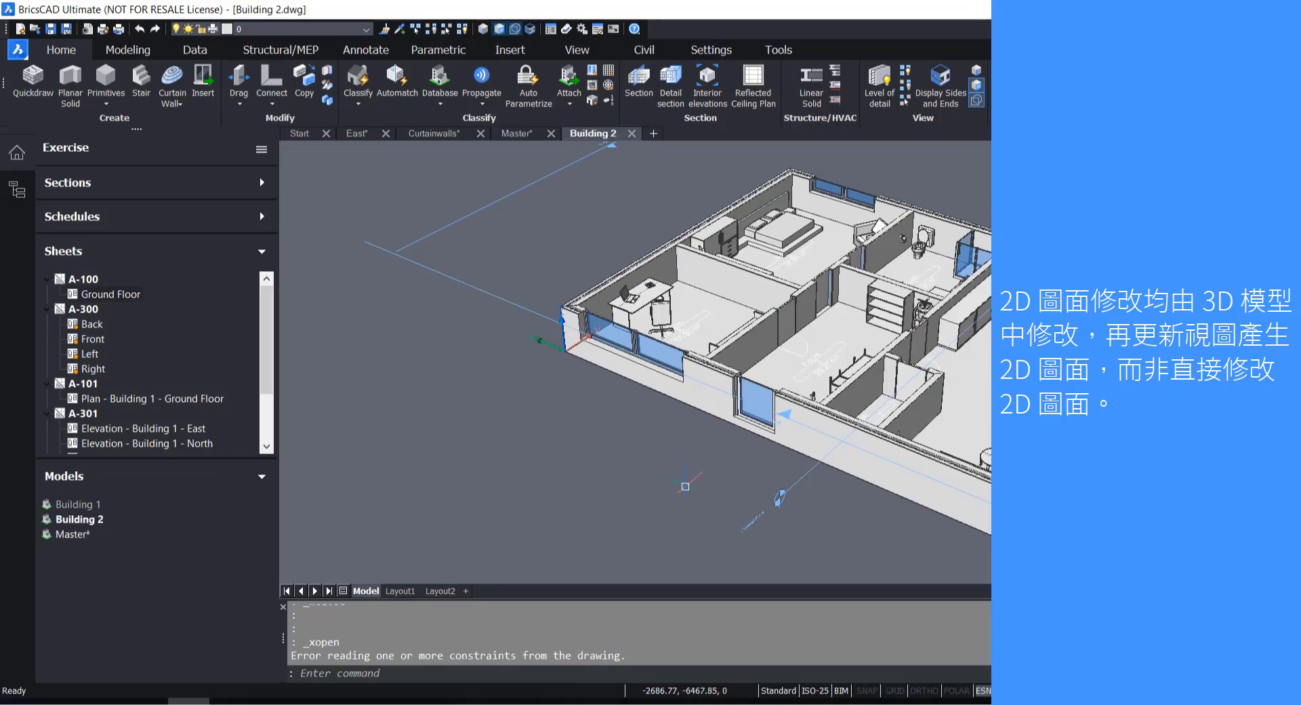
# Insert the Furniture Couch Leather component near the round table, rotated with its back towards the small toilet room's wall
pyautogui.scroll(2, 881, 383)
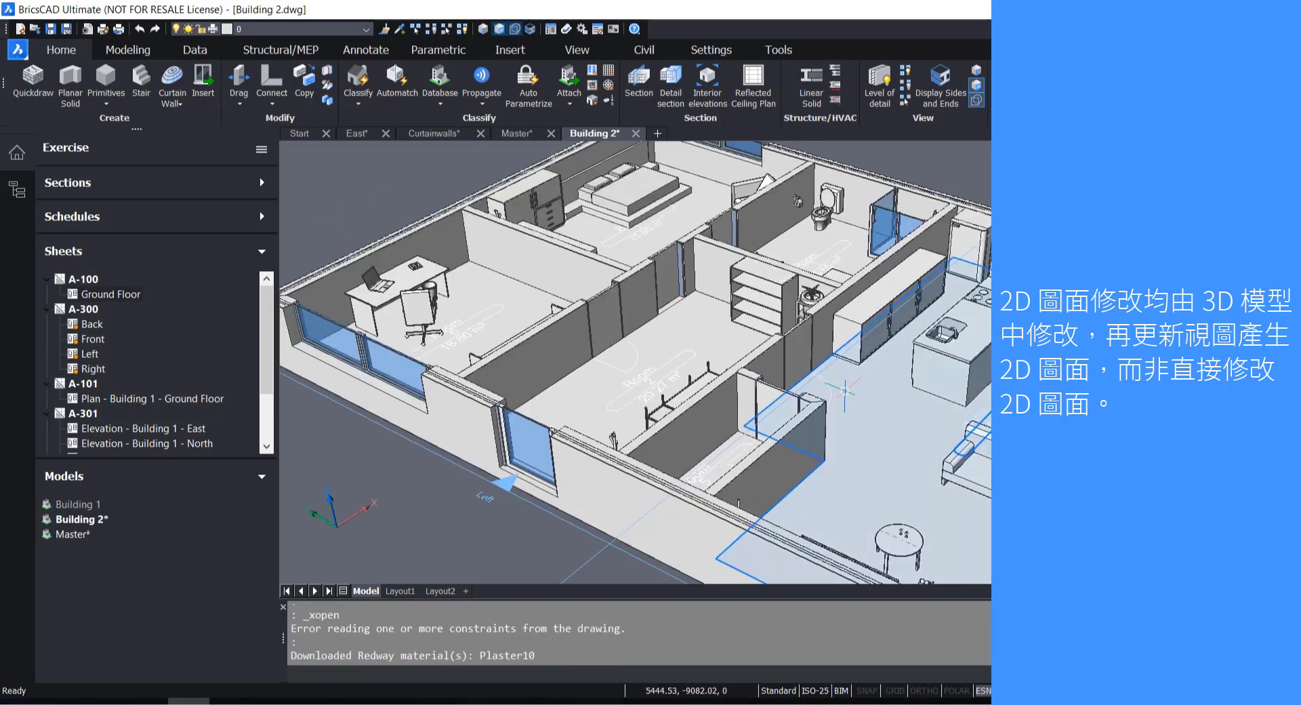
pyautogui.scroll(-3, 845, 391)
pyautogui.scroll(4, 751, 411)
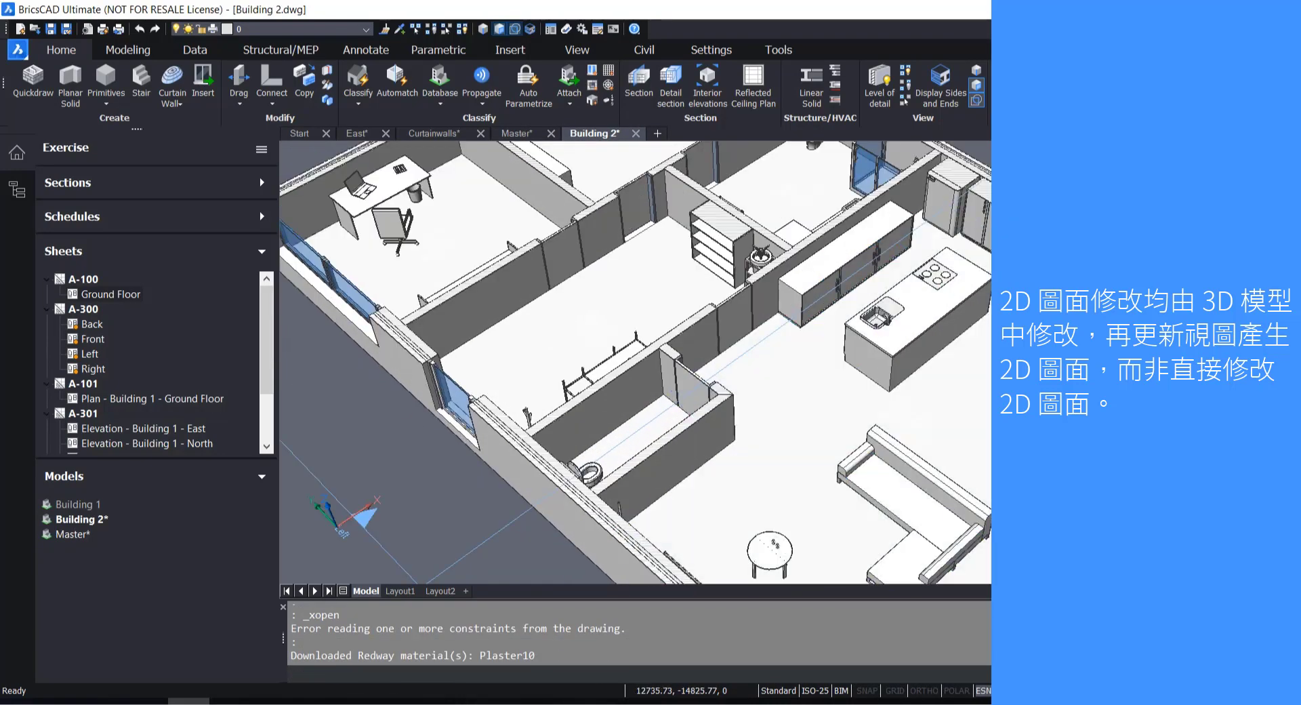
pyautogui.scroll(-3, 589, 359)
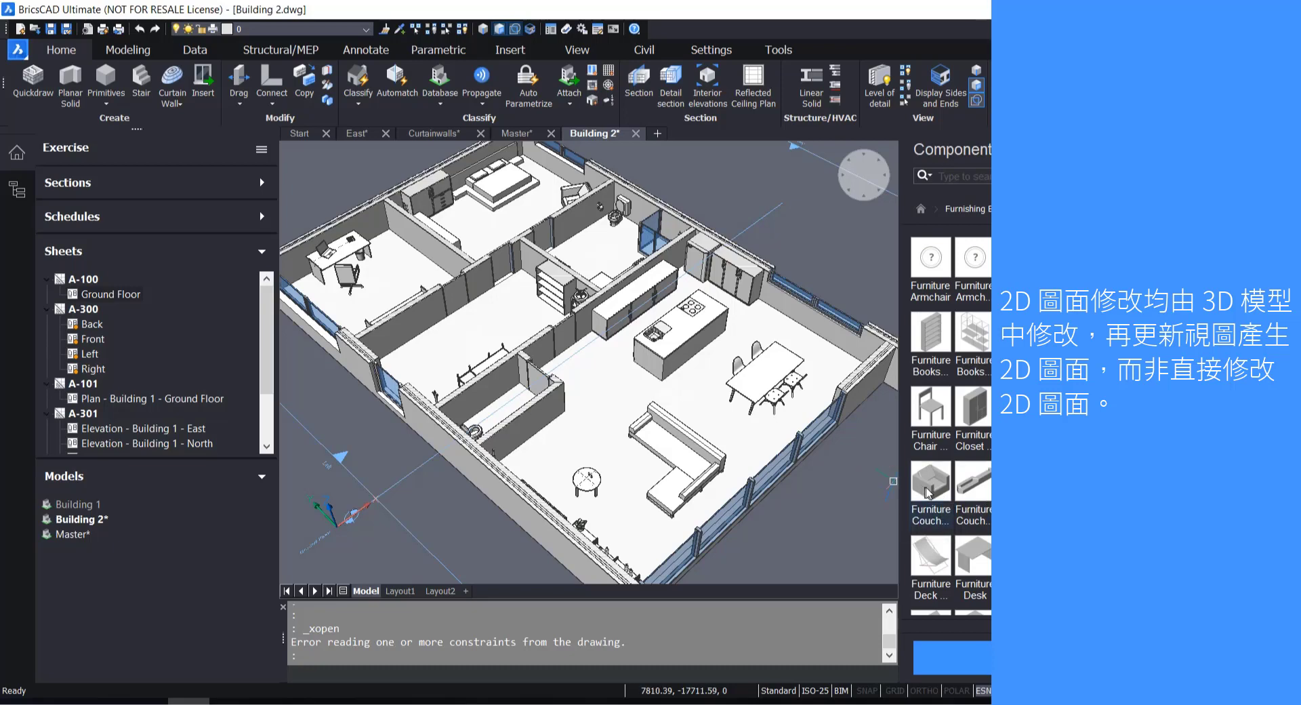
pyautogui.moveTo(928, 491); pyautogui.dragTo(596, 454)
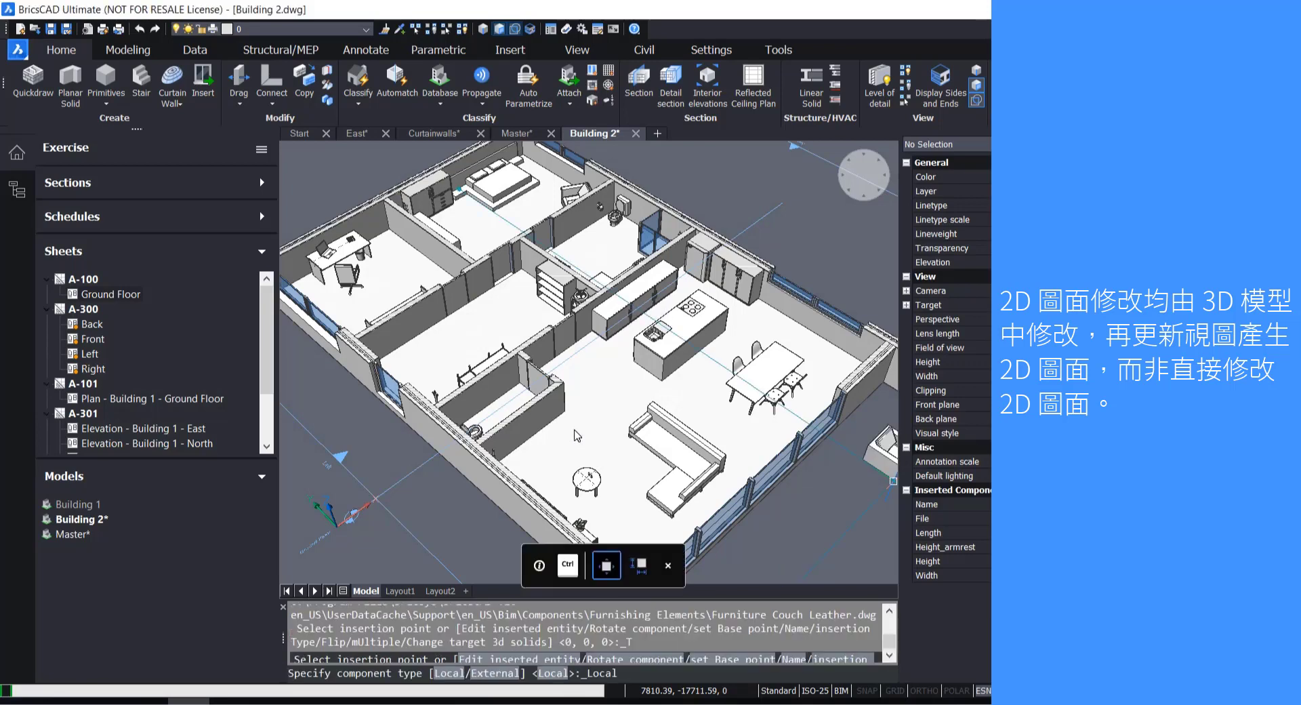
pyautogui.scroll(5, 576, 437)
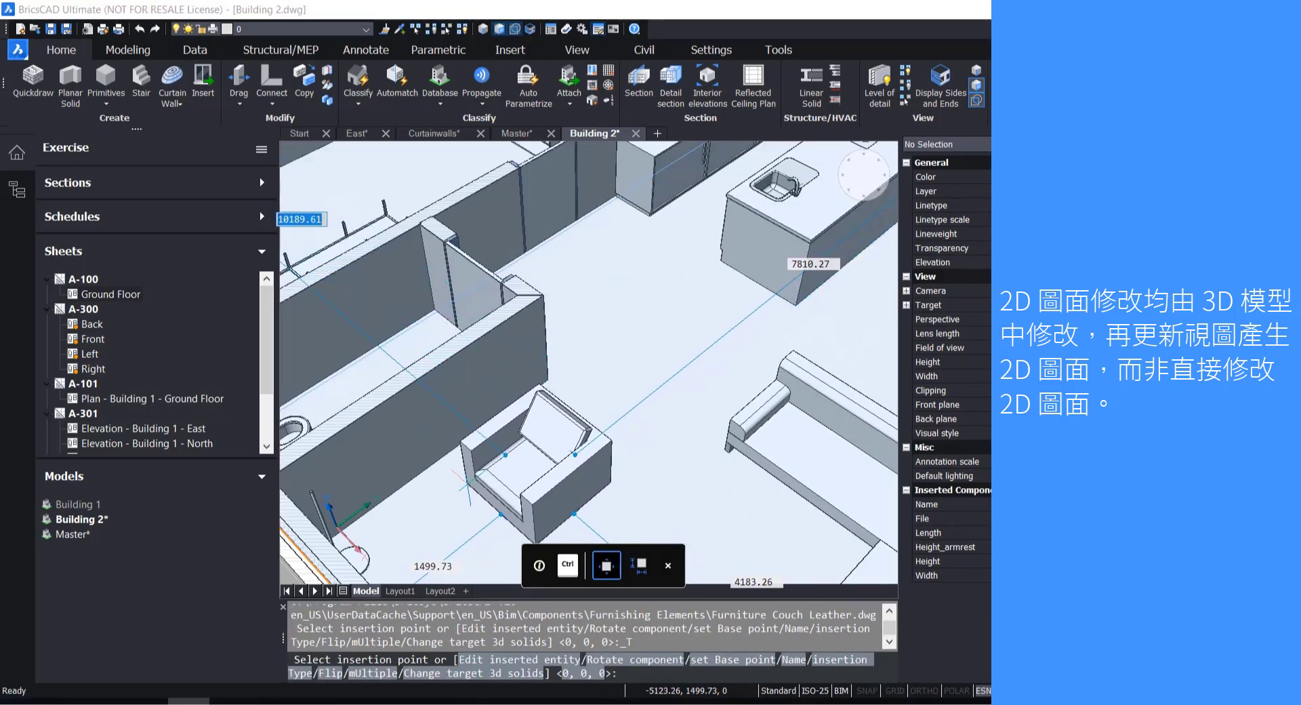
pyautogui.write('r')
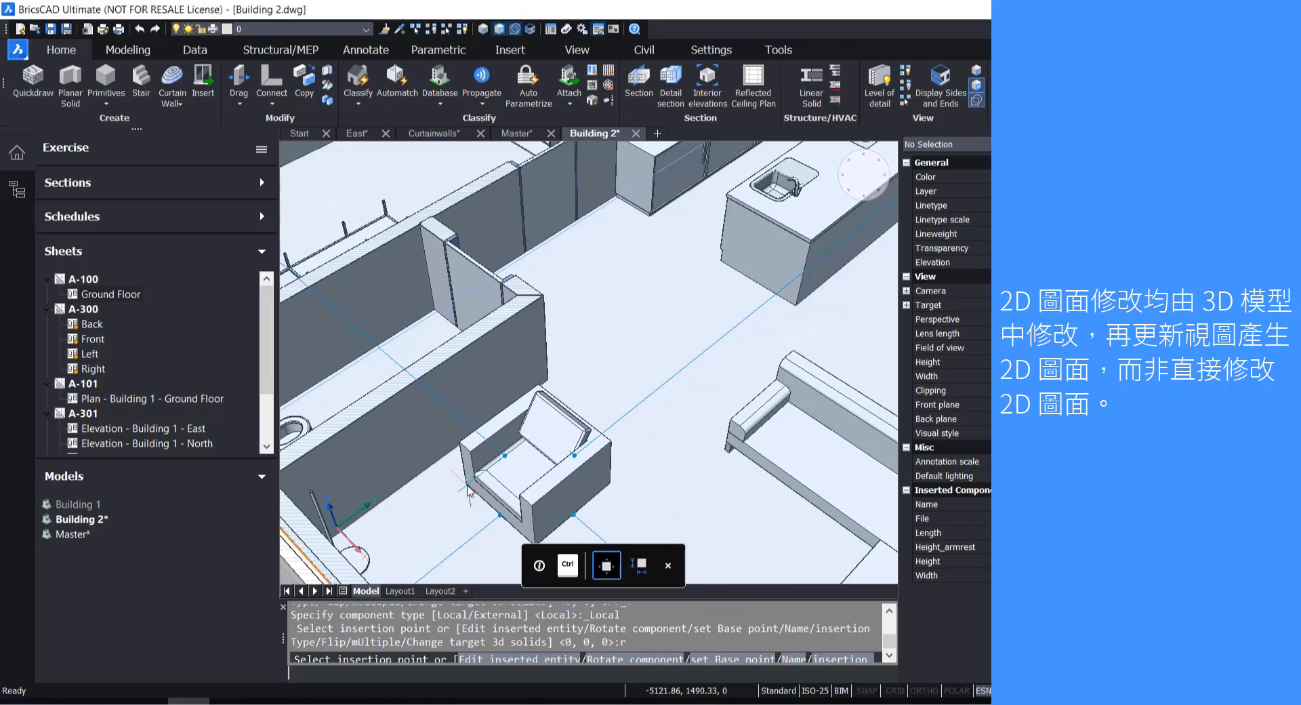
pyautogui.press('Return')
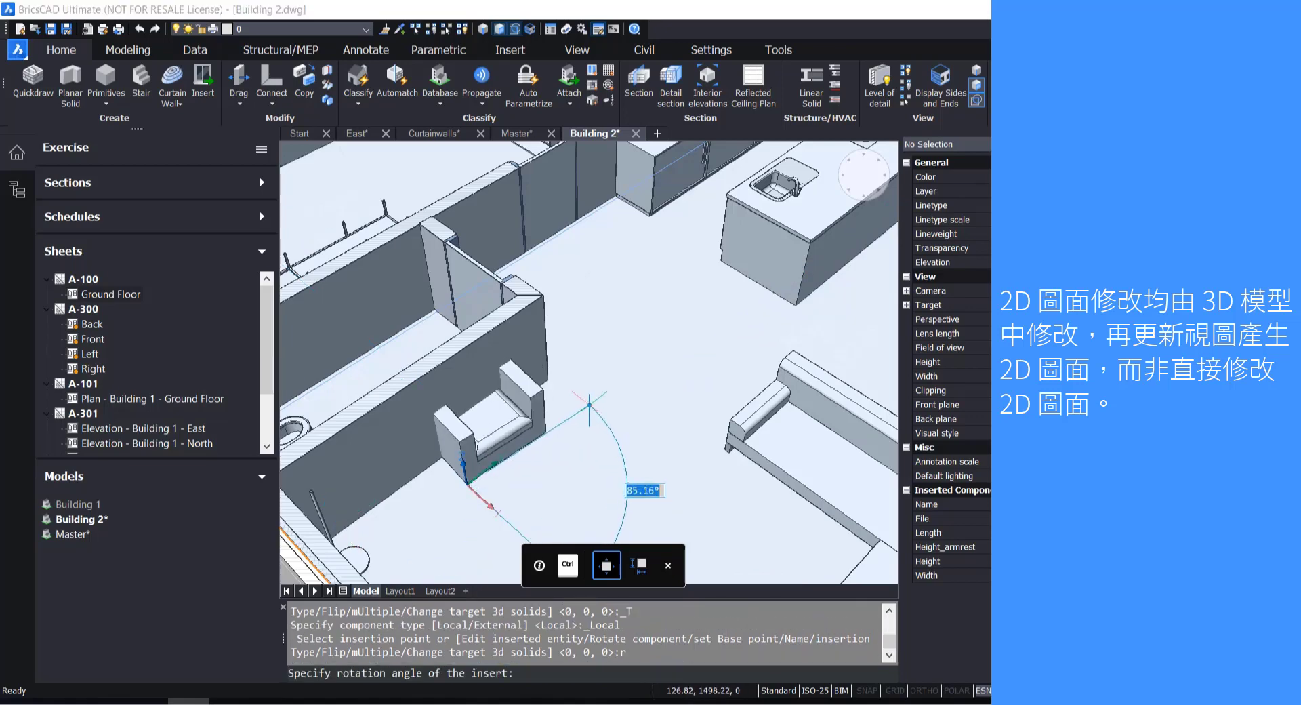
pyautogui.click(589, 404)
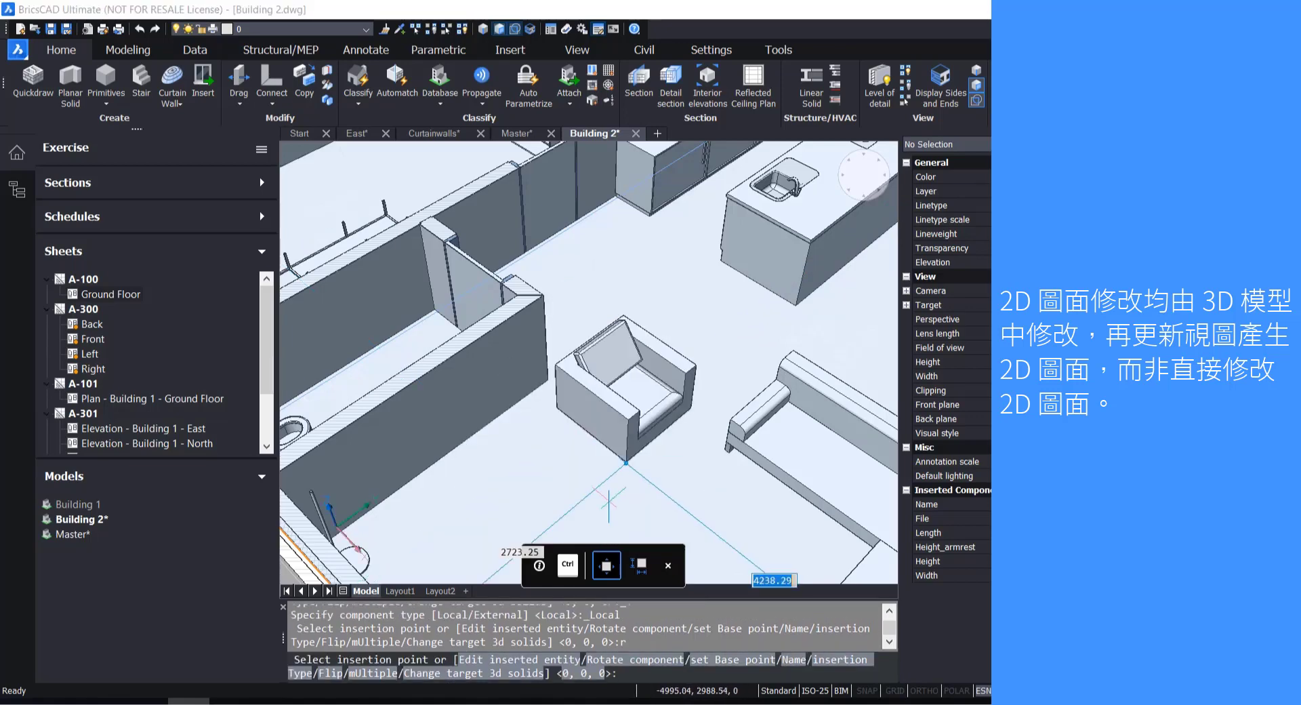
pyautogui.scroll(-2, 505, 544)
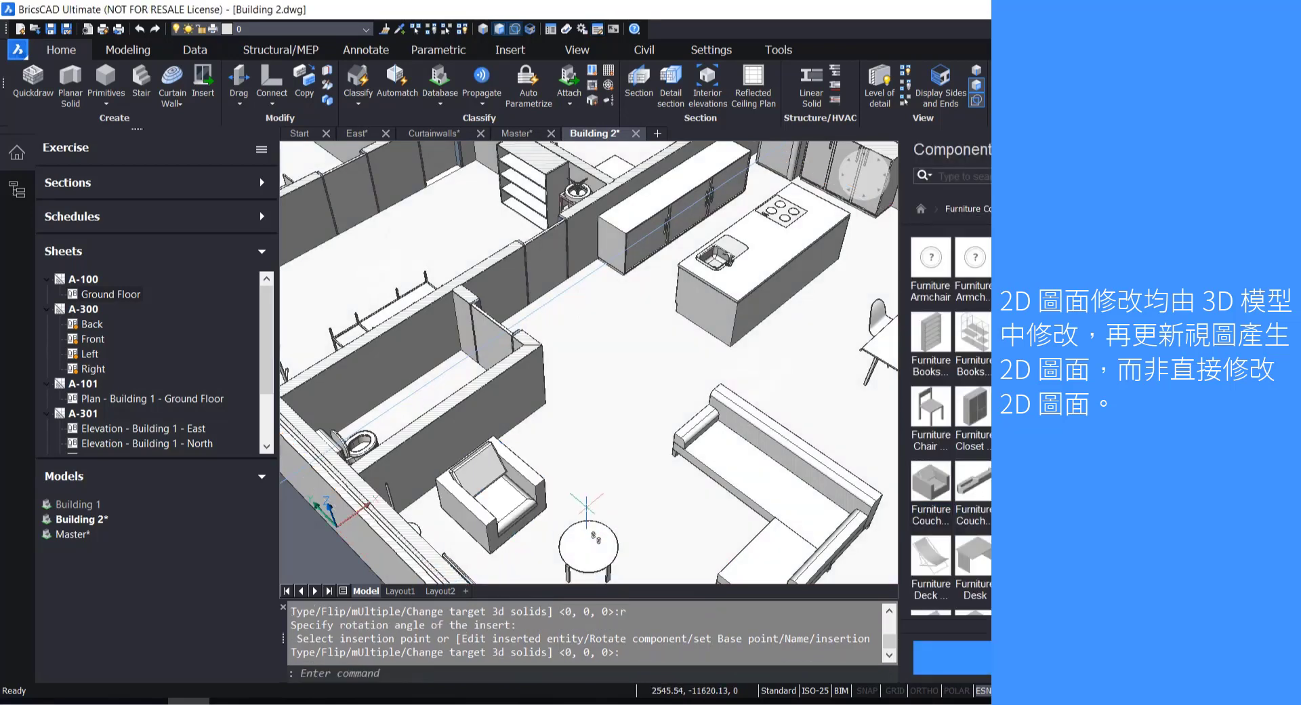
pyautogui.press('Escape')
pyautogui.scroll(3, 540, 467)
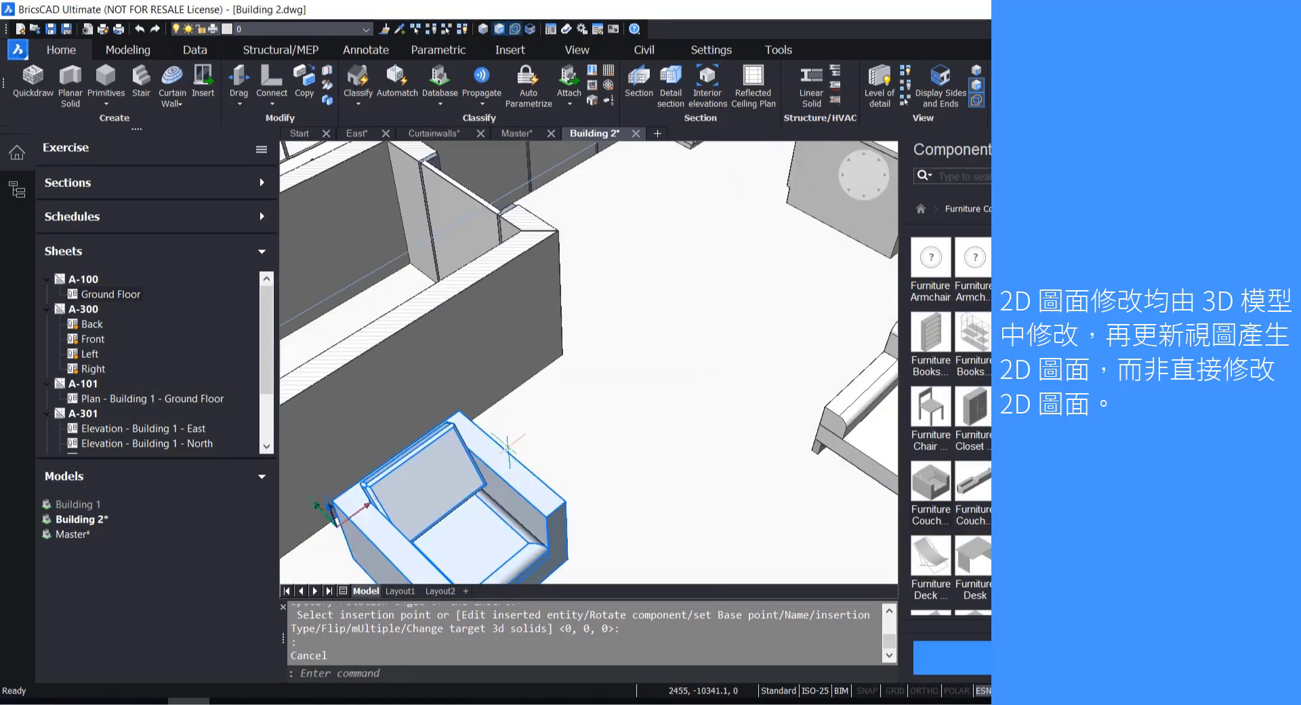
pyautogui.scroll(-3, 635, 332)
pyautogui.click(536, 417)
pyautogui.press('Escape')
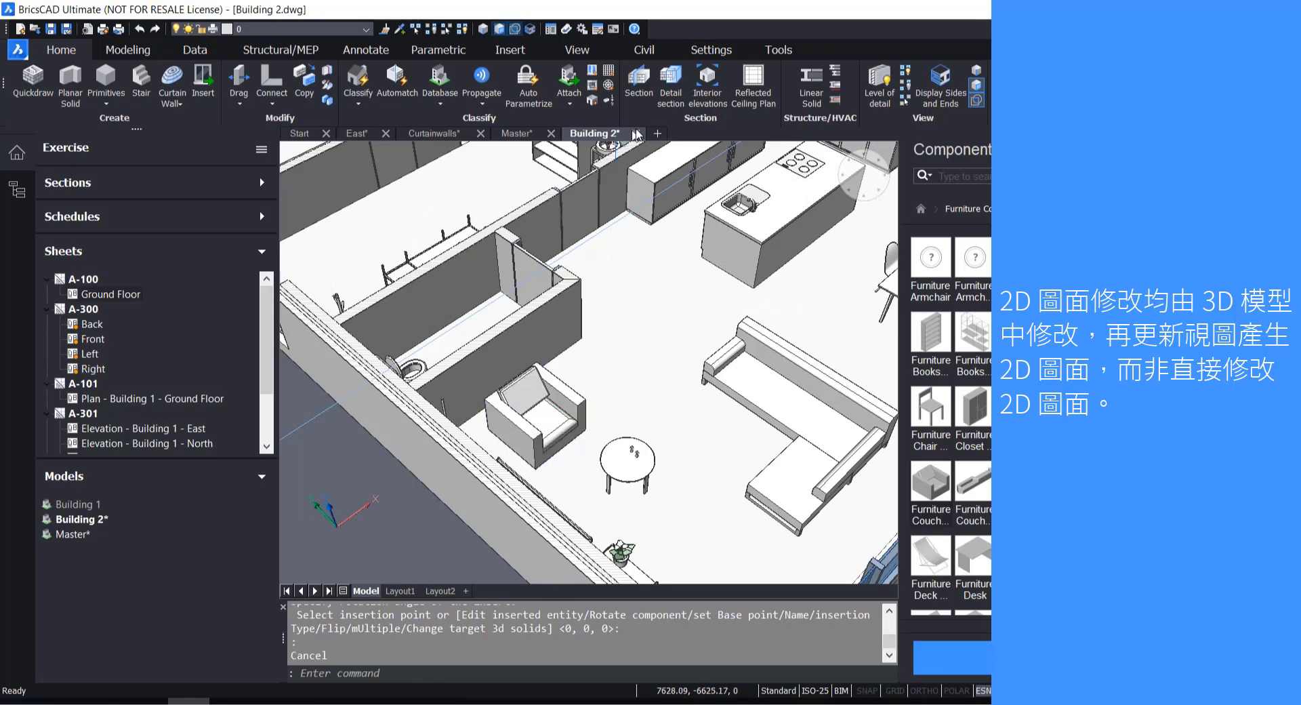
# Close the Building 2 model with its changes saved and update the out-of-date Ground Floor view of sheet A-100
pyautogui.click(636, 133)
pyautogui.click(624, 355)
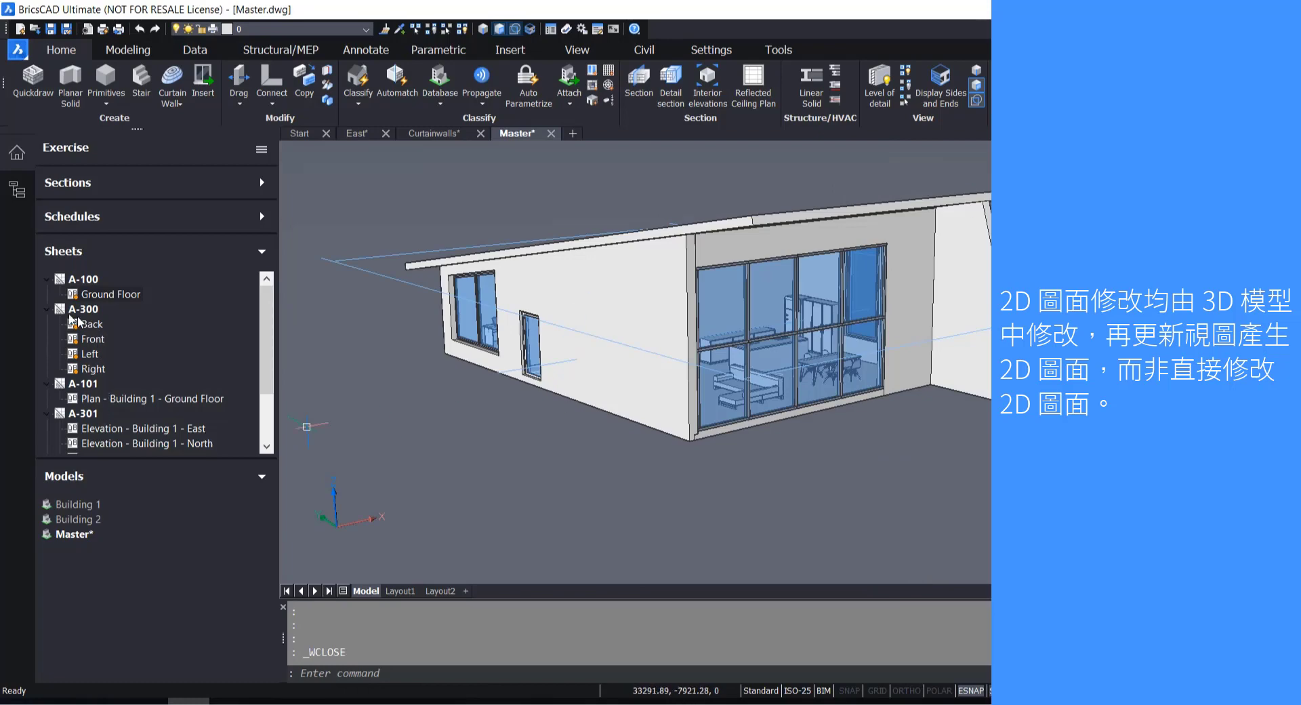
pyautogui.moveTo(74, 297)
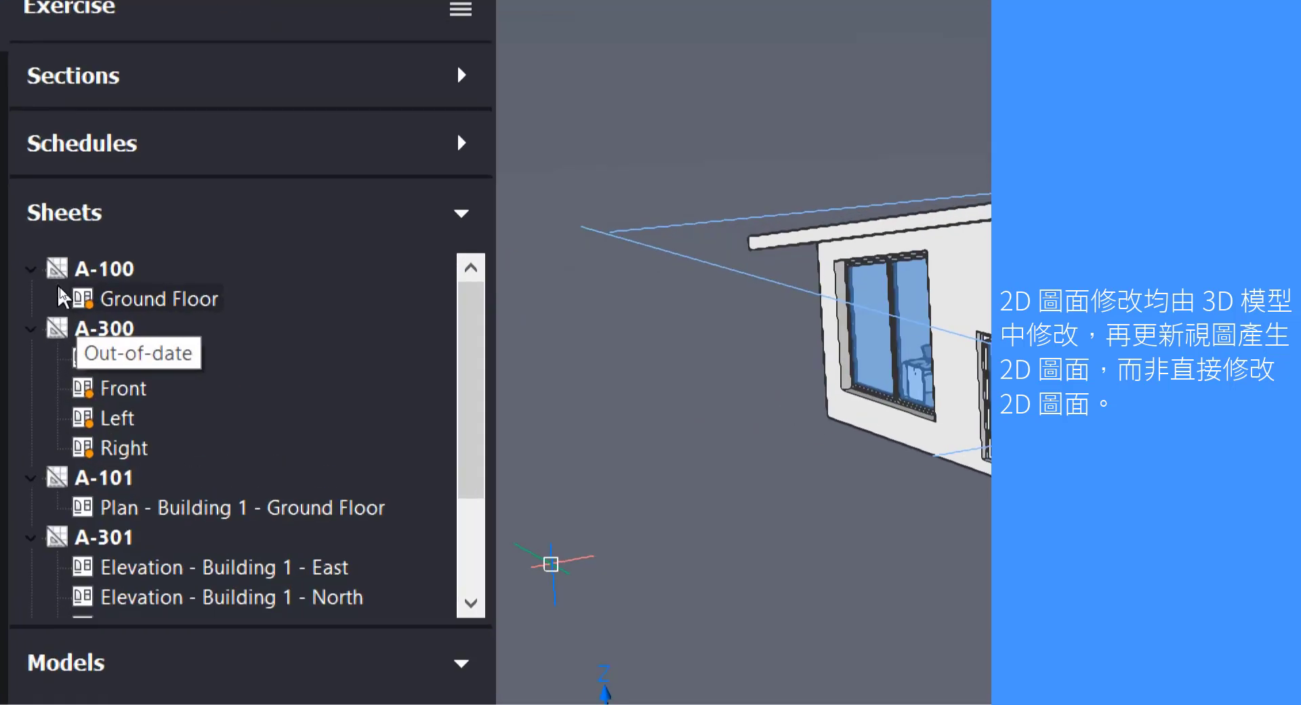
pyautogui.rightClick(85, 294)
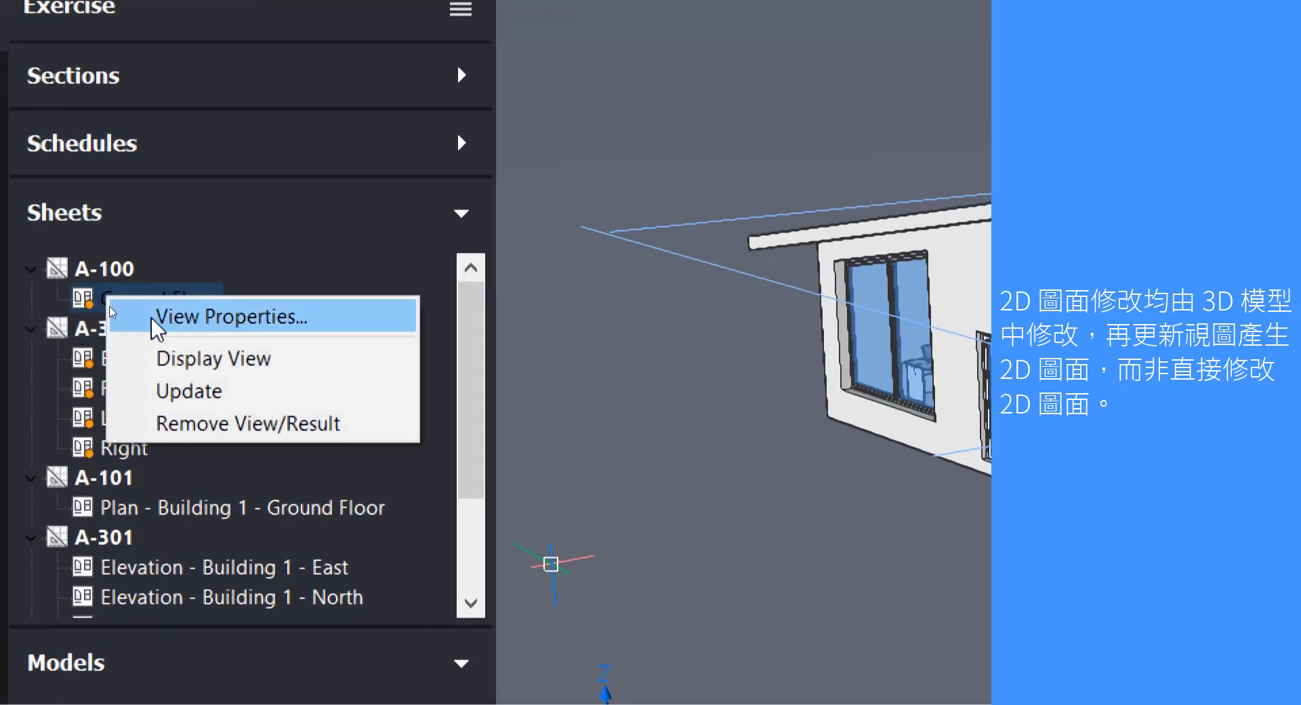
pyautogui.click(173, 391)
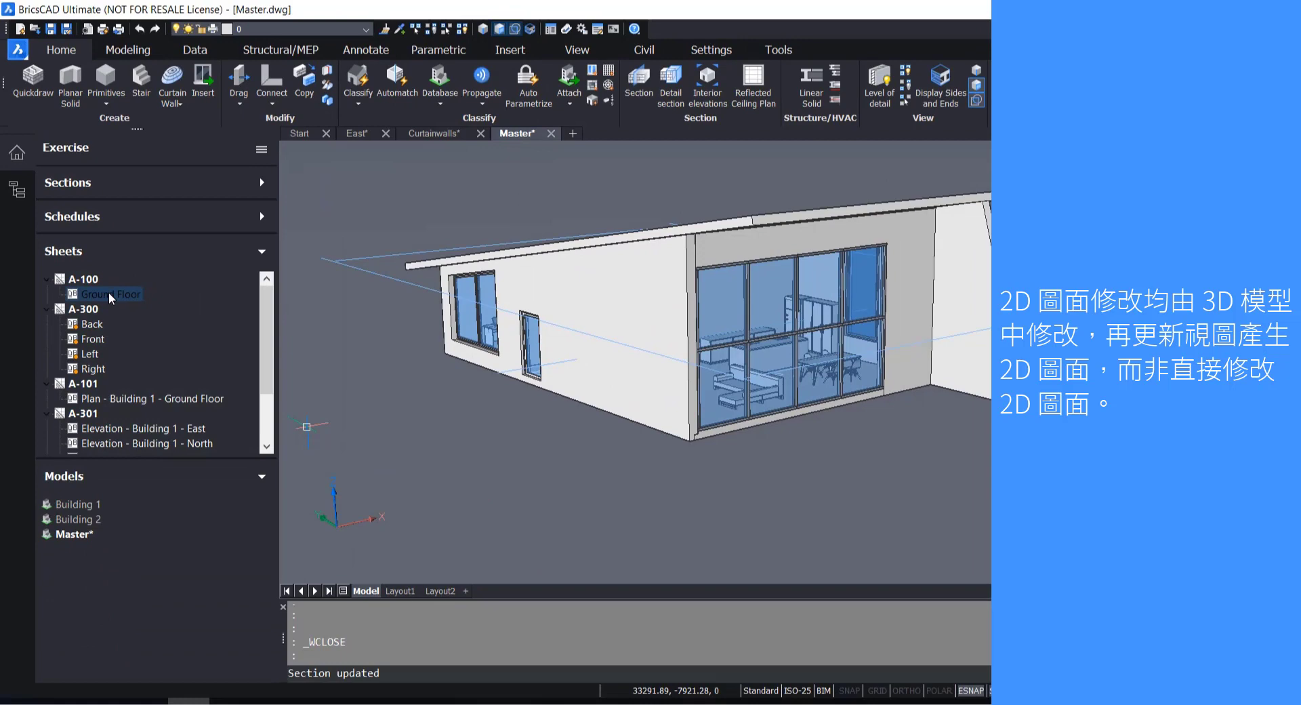
# Open the updated Ground Floor view on sheet A-100 and examine the new armchair and surrounding rooms in the plan
pyautogui.rightClick(108, 292)
pyautogui.click(216, 319)
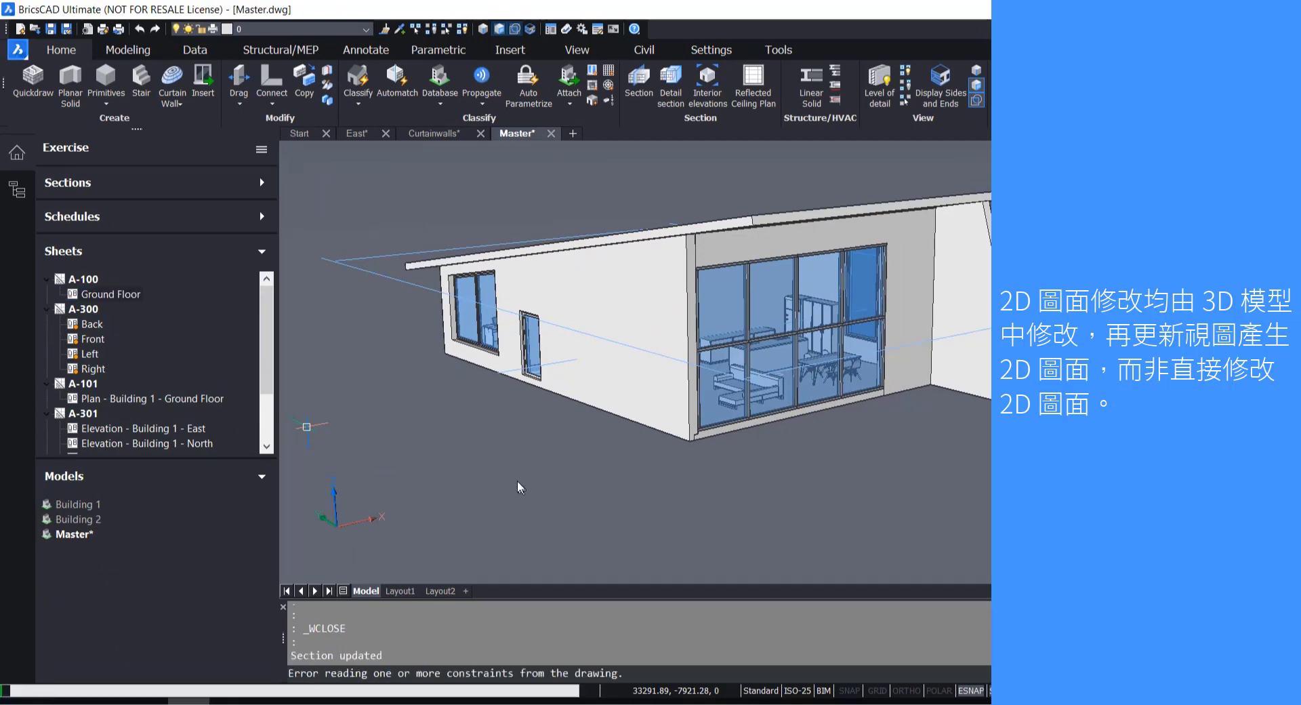
pyautogui.scroll(5, 631, 310)
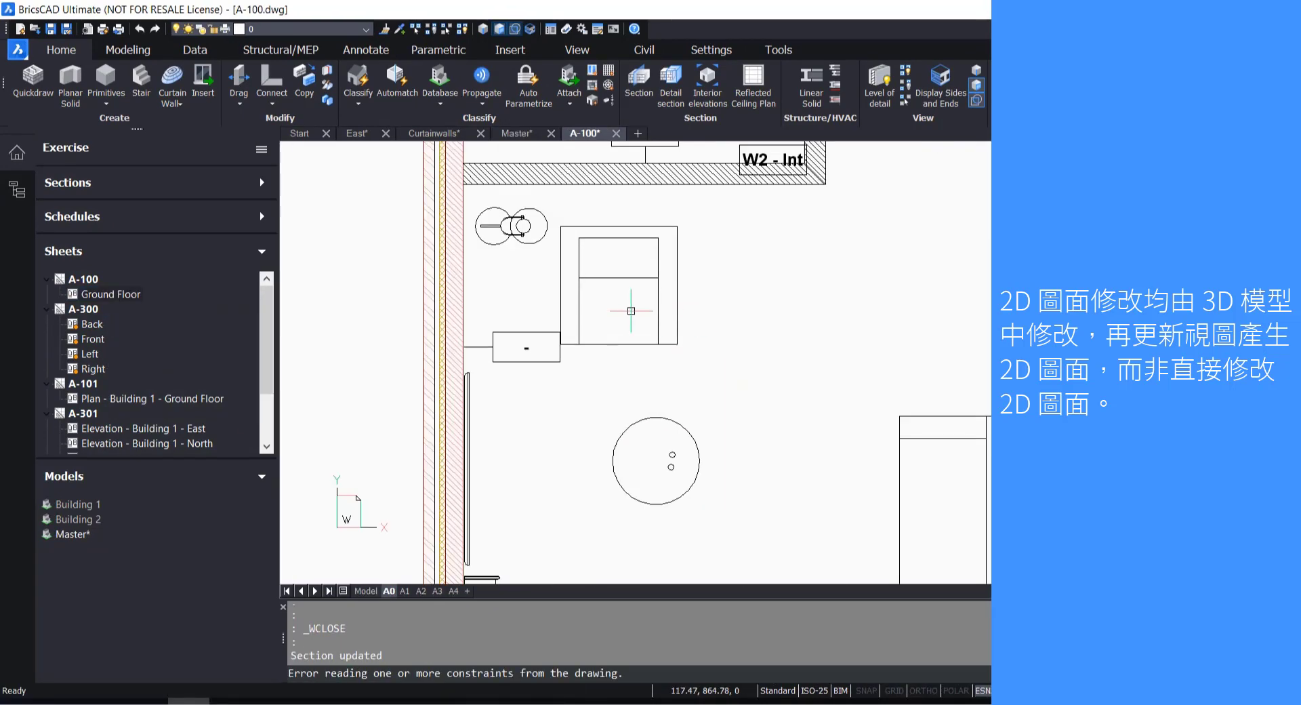
pyautogui.scroll(-6, 631, 311)
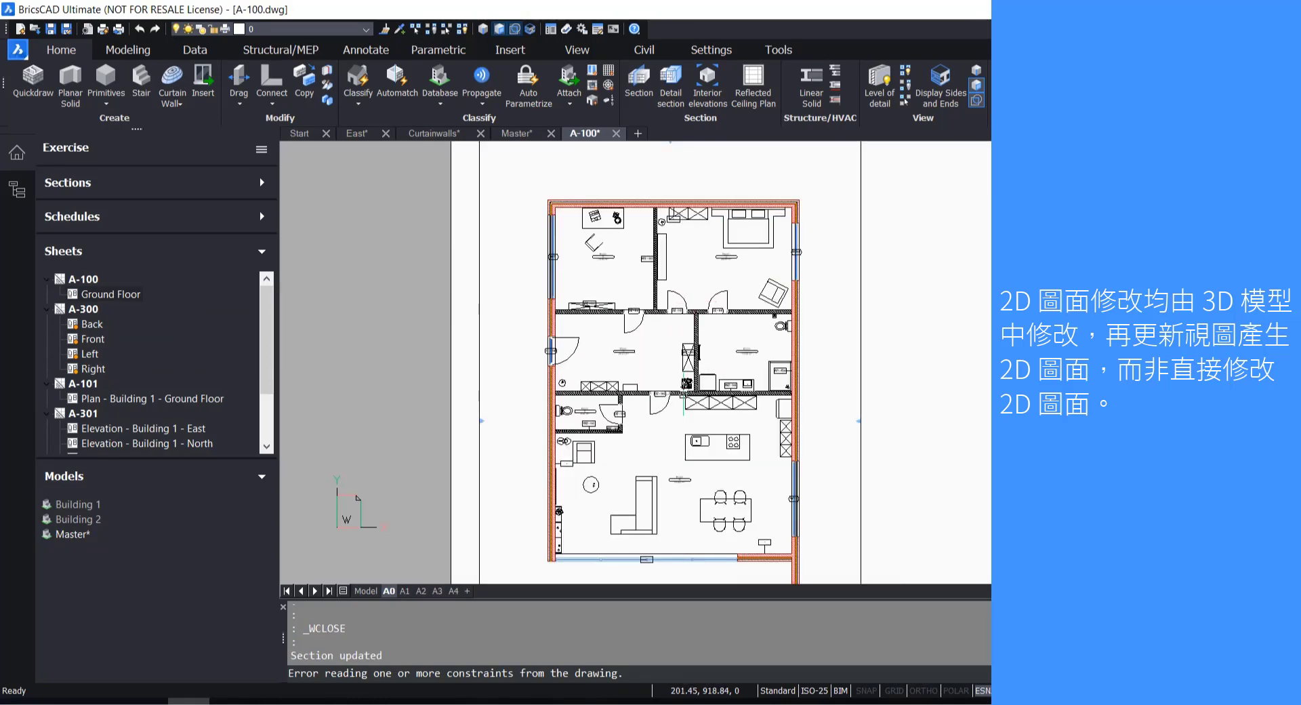
pyautogui.scroll(2, 635, 381)
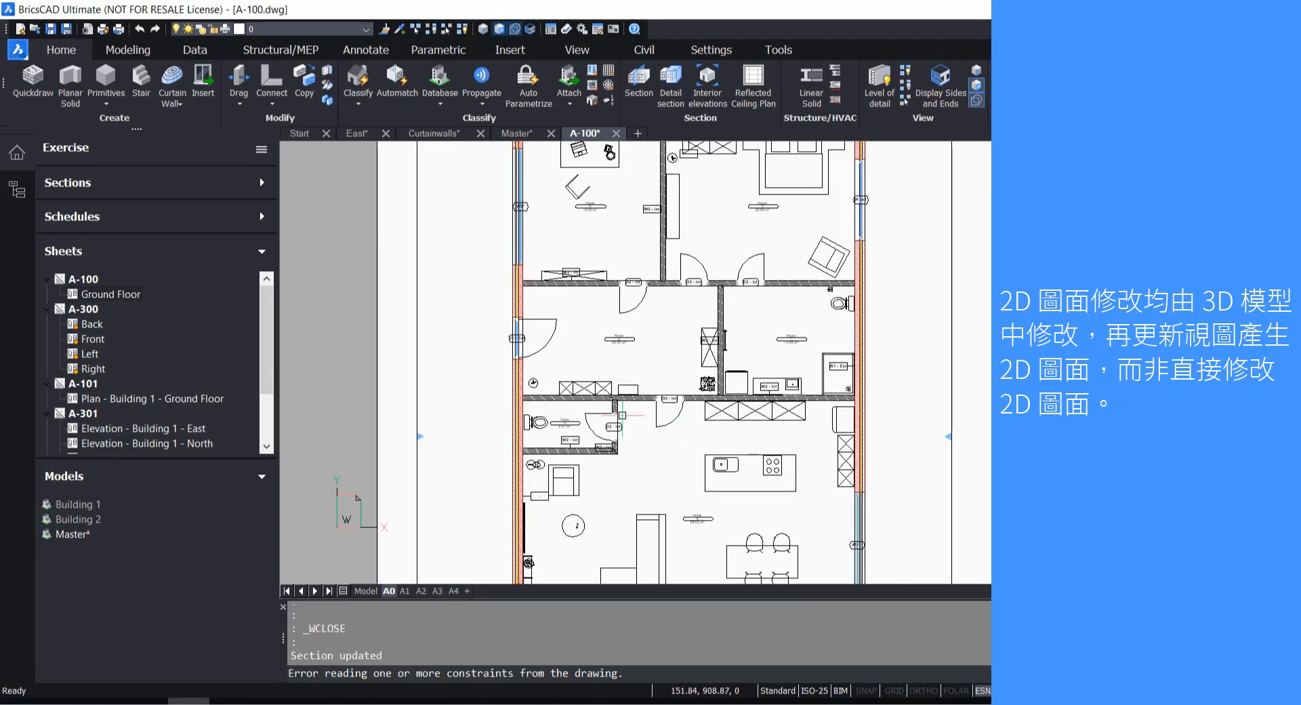
pyautogui.scroll(-3, 534, 450)
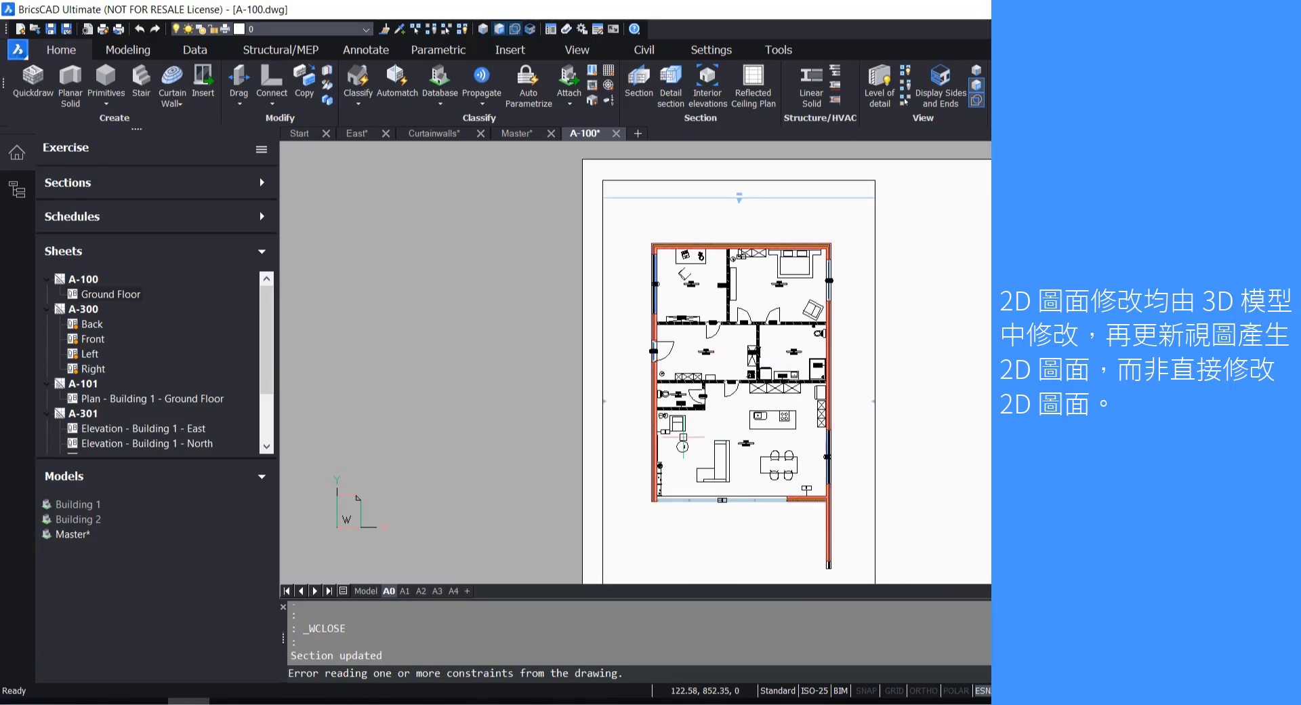
pyautogui.scroll(4, 534, 450)
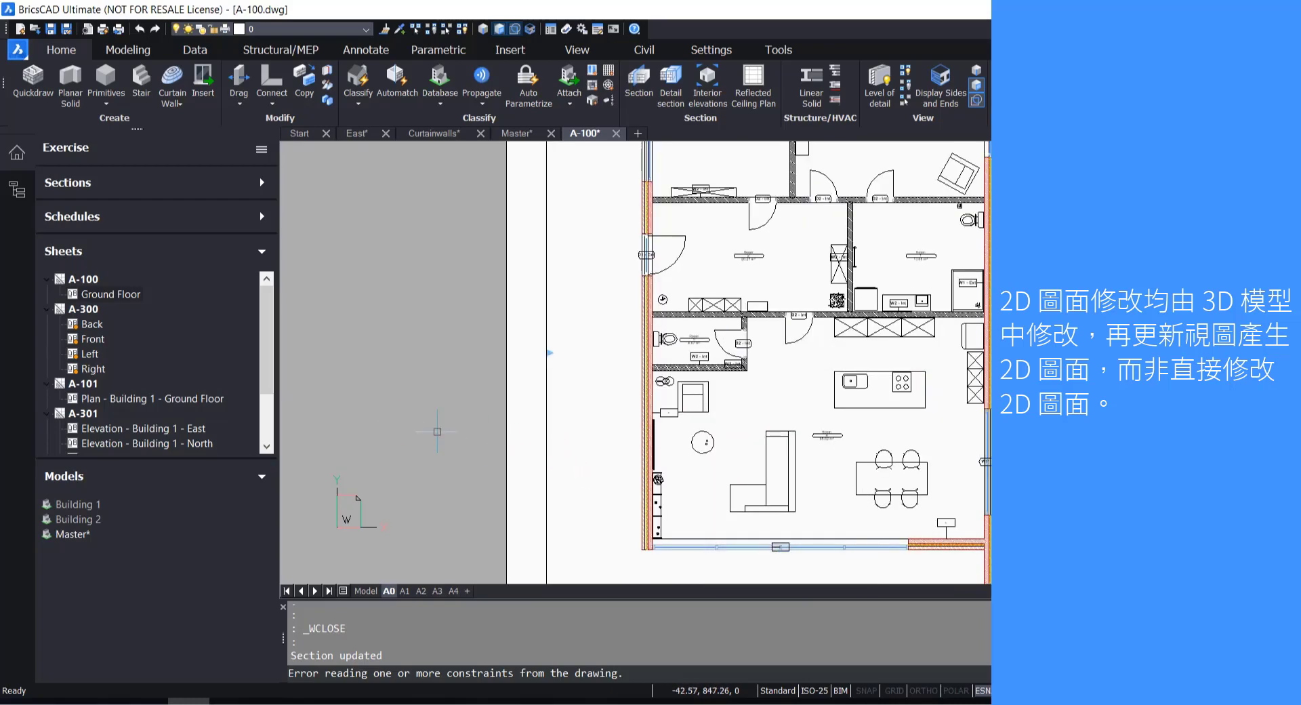
pyautogui.scroll(-4, 588, 322)
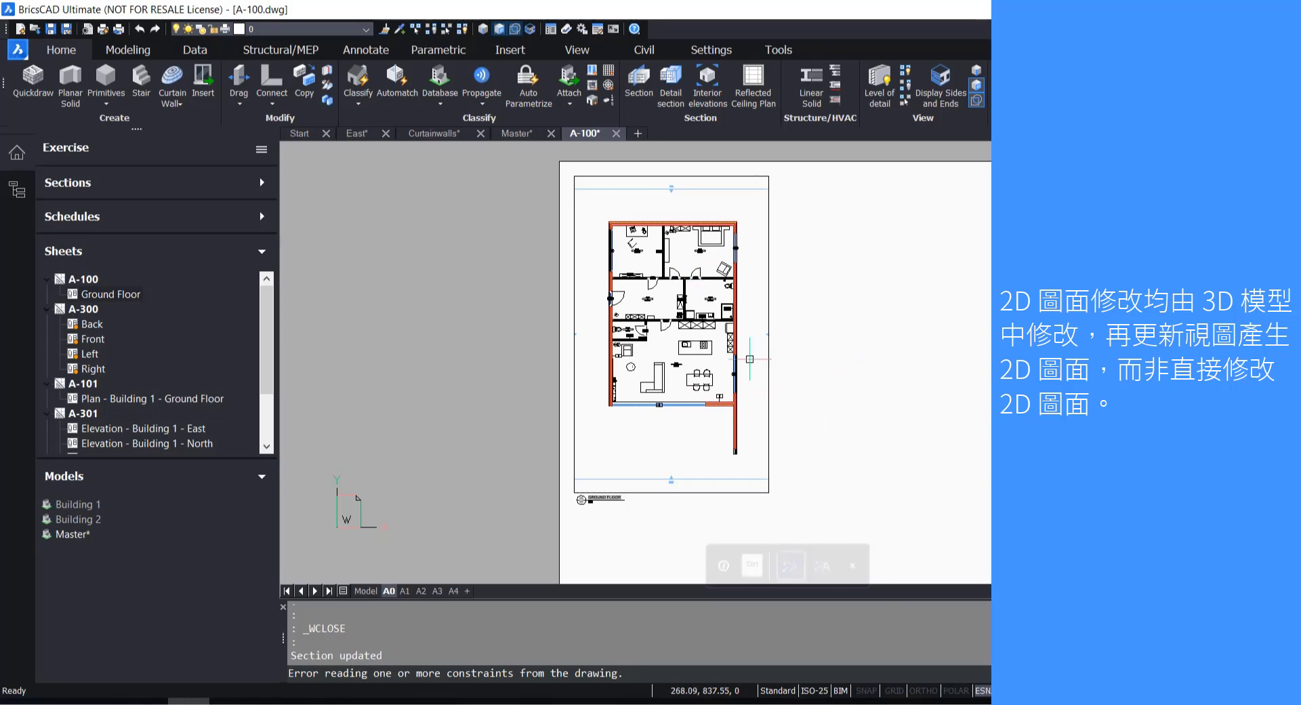
pyautogui.scroll(2, 833, 342)
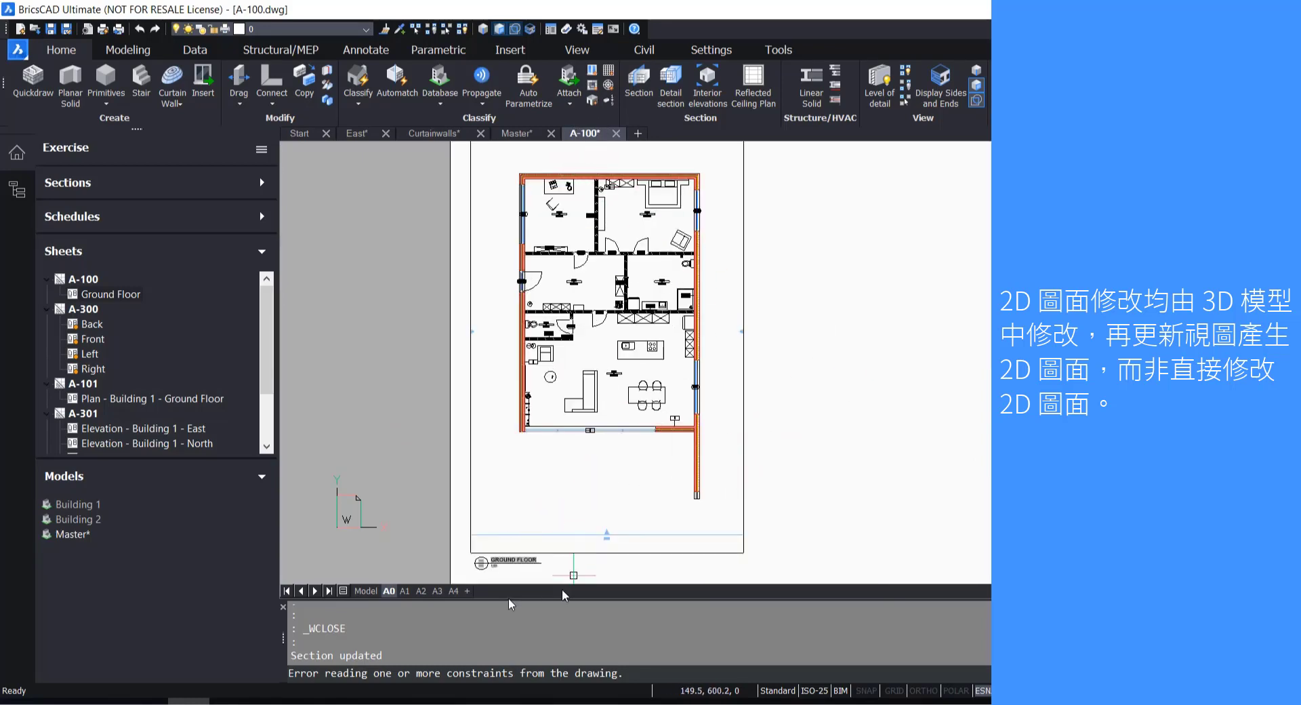
# Switch sheet A-100 to model space and examine the block that makes up the ground floor plan
pyautogui.click(371, 591)
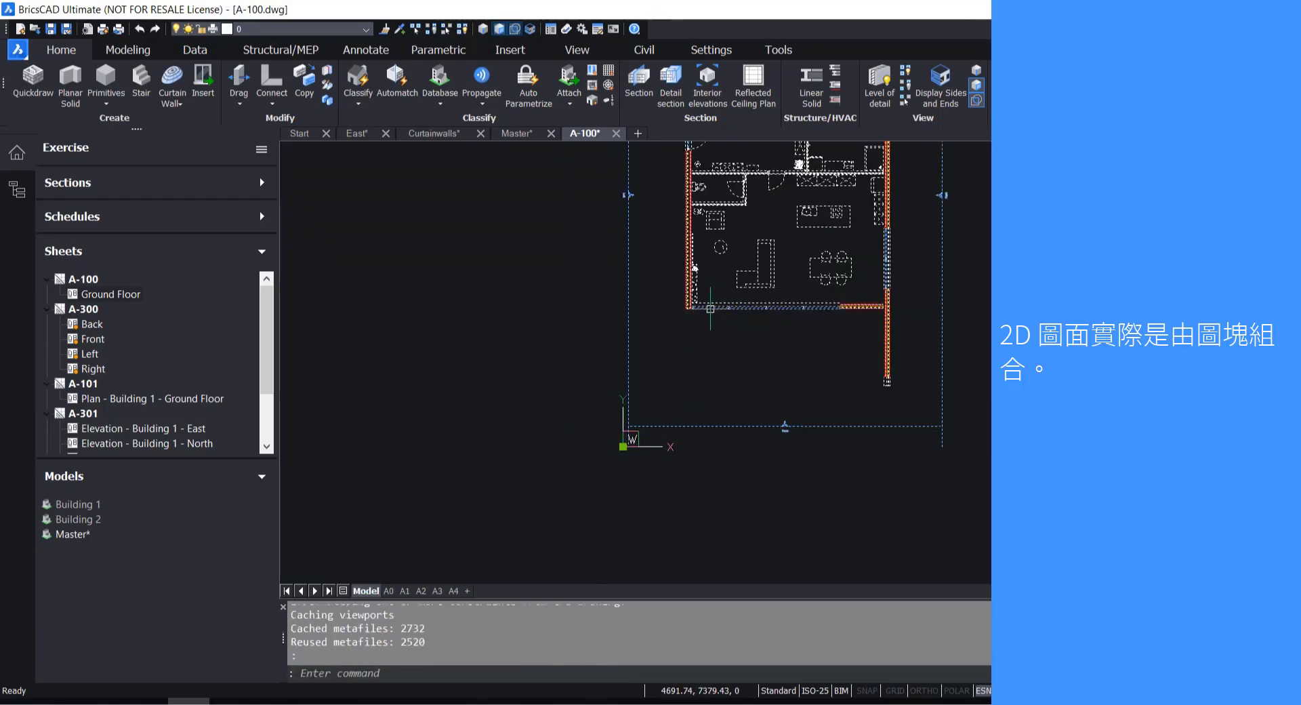
pyautogui.scroll(5, 718, 257)
pyautogui.scroll(-5, 692, 274)
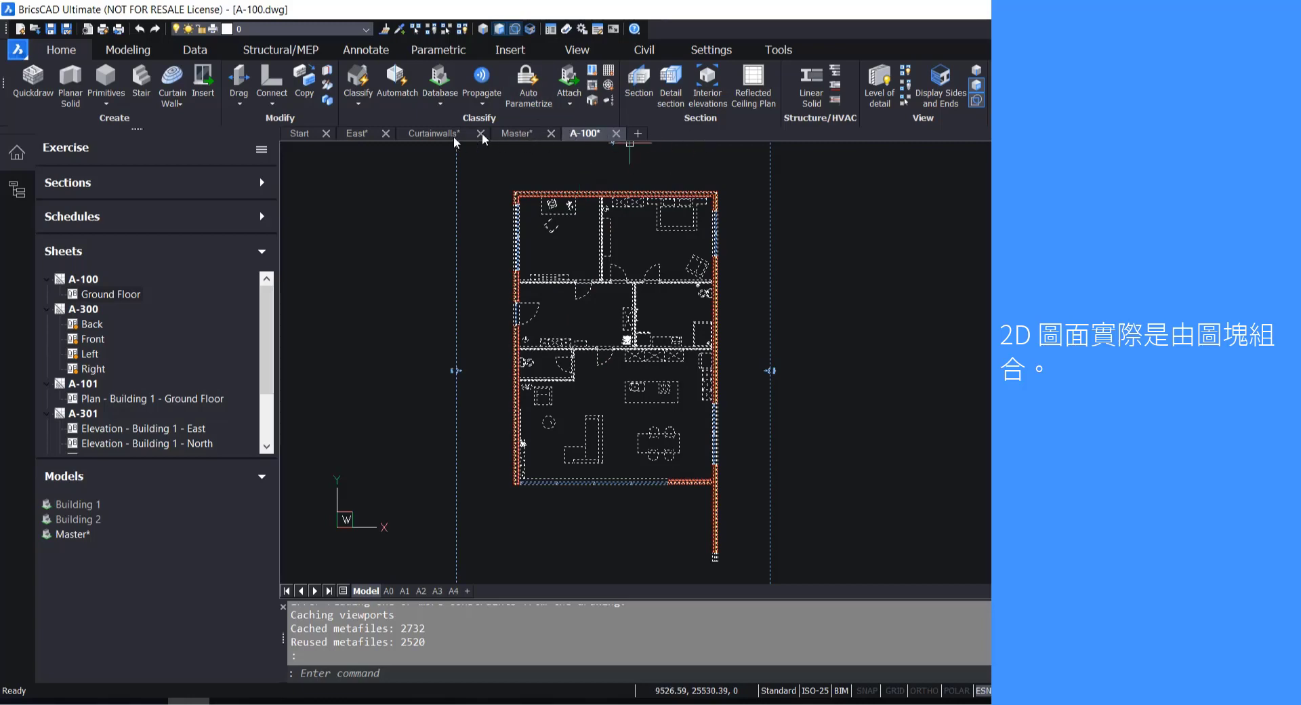
# Close sheet A-100 with its changes saved
pyautogui.click(519, 134)
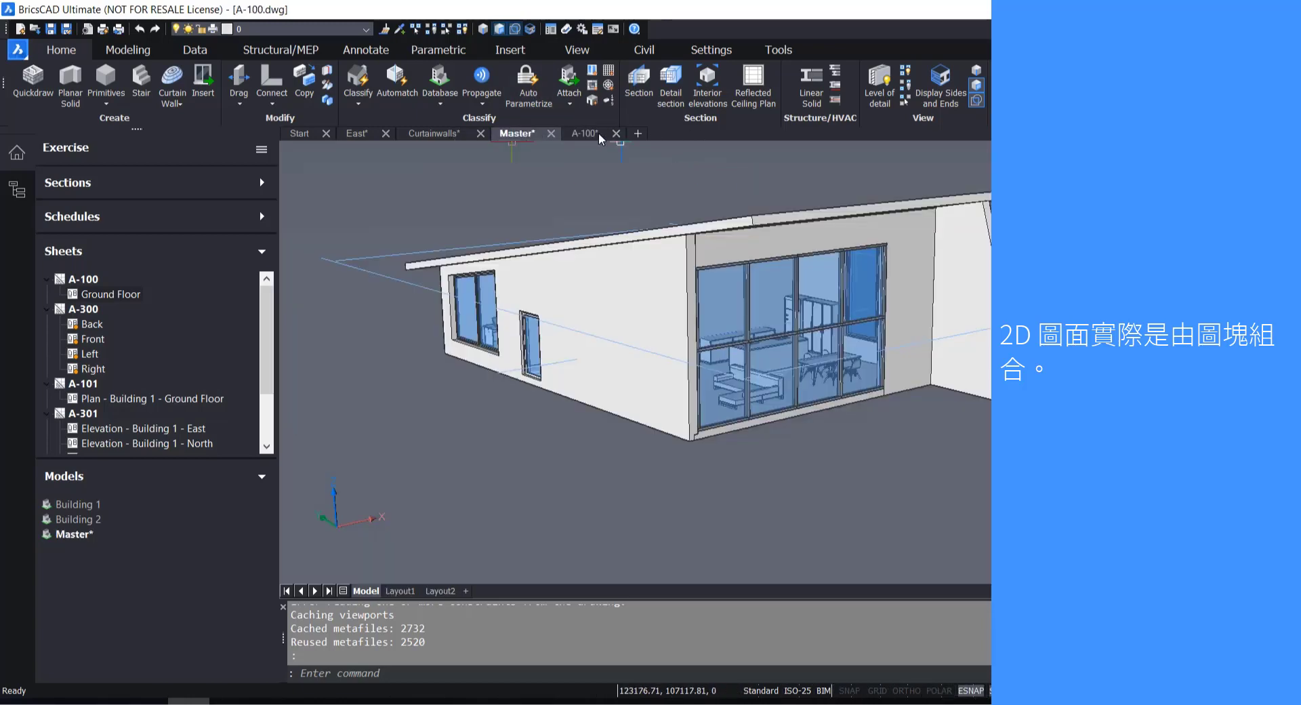
pyautogui.click(586, 134)
pyautogui.click(616, 133)
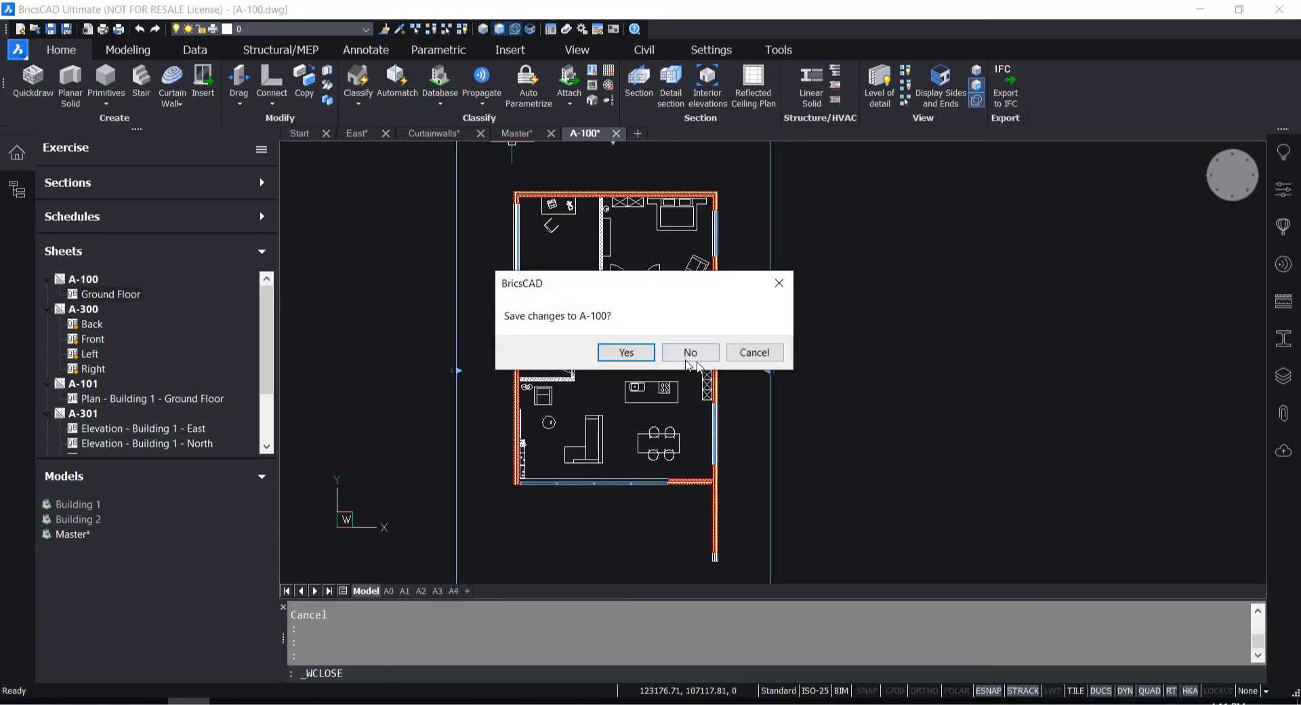
pyautogui.click(620, 349)
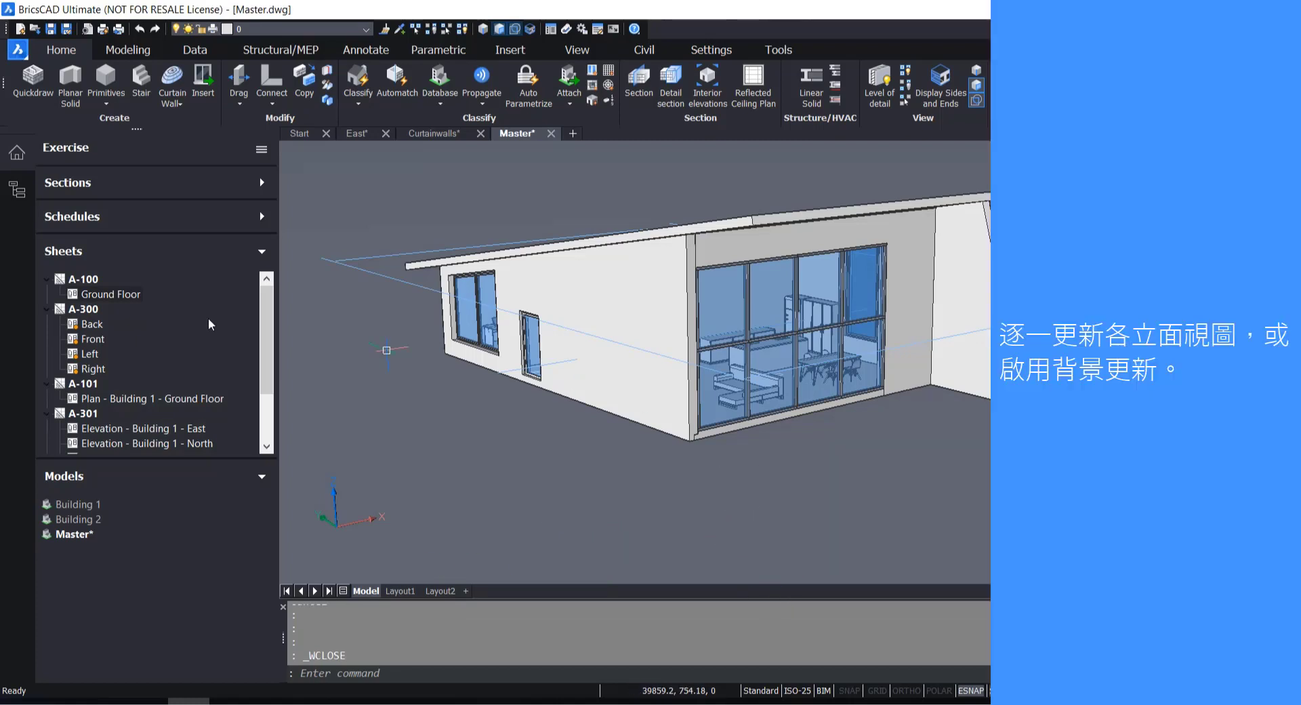
# Update the Back view of sheet A-300, and enable background update for the remaining out-of-date elevation views
pyautogui.scroll(-1, 116, 345)
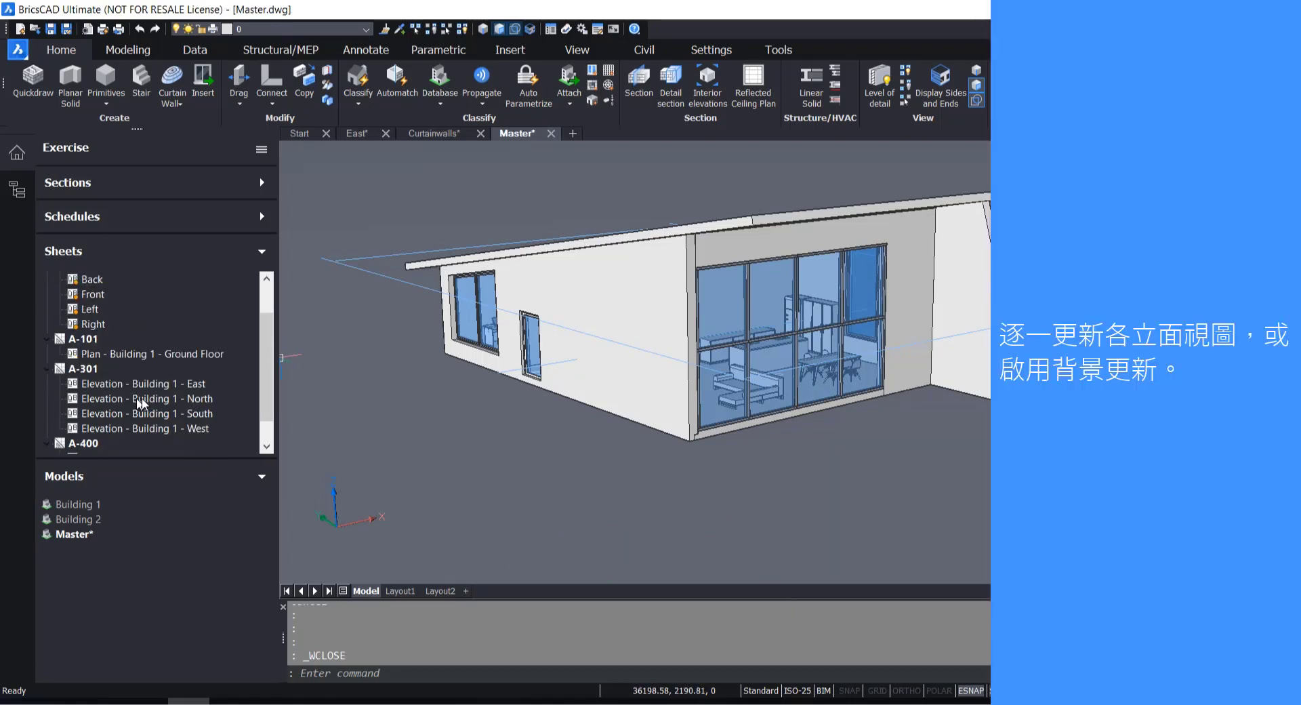
pyautogui.scroll(1, 132, 390)
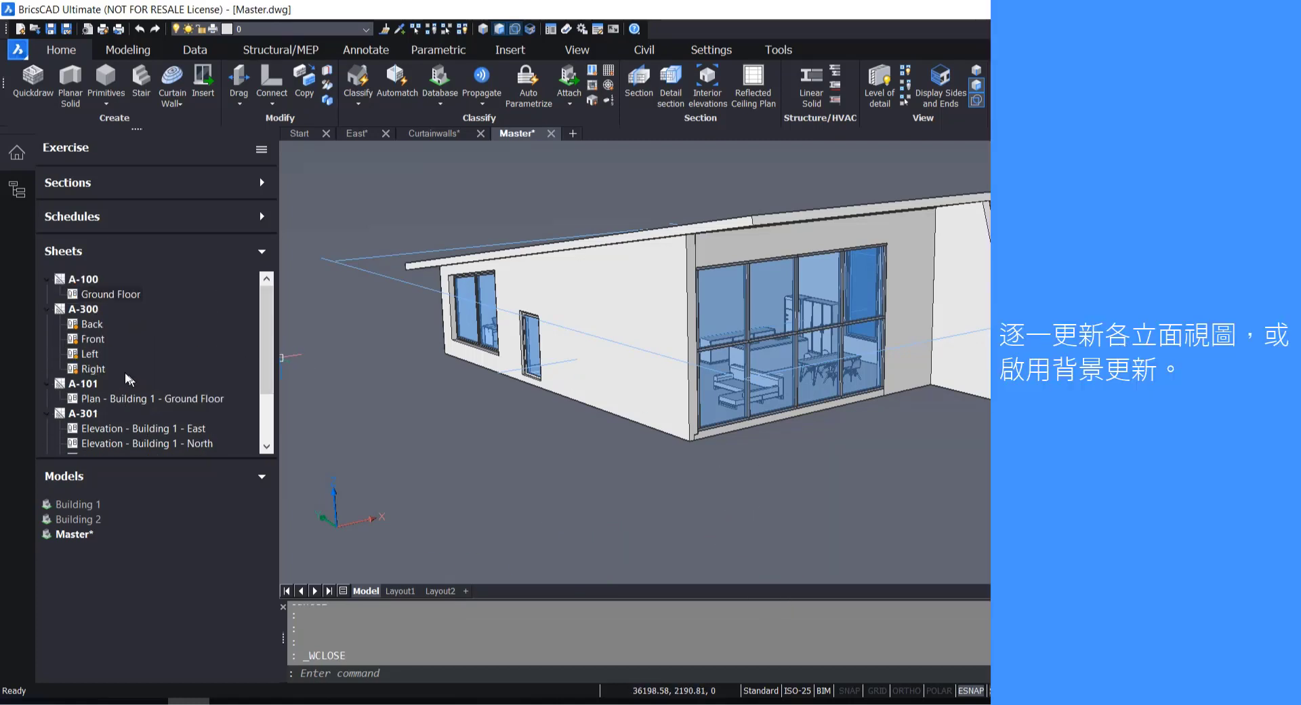
pyautogui.rightClick(93, 331)
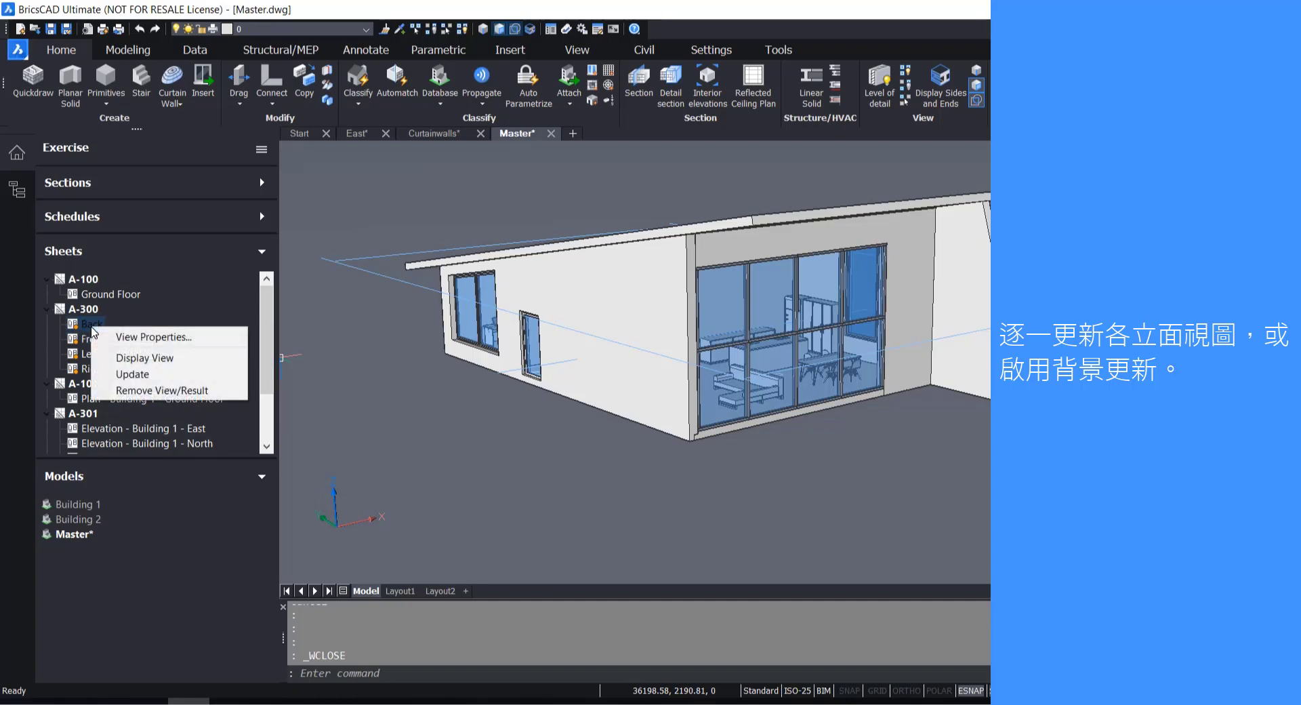
pyautogui.click(132, 374)
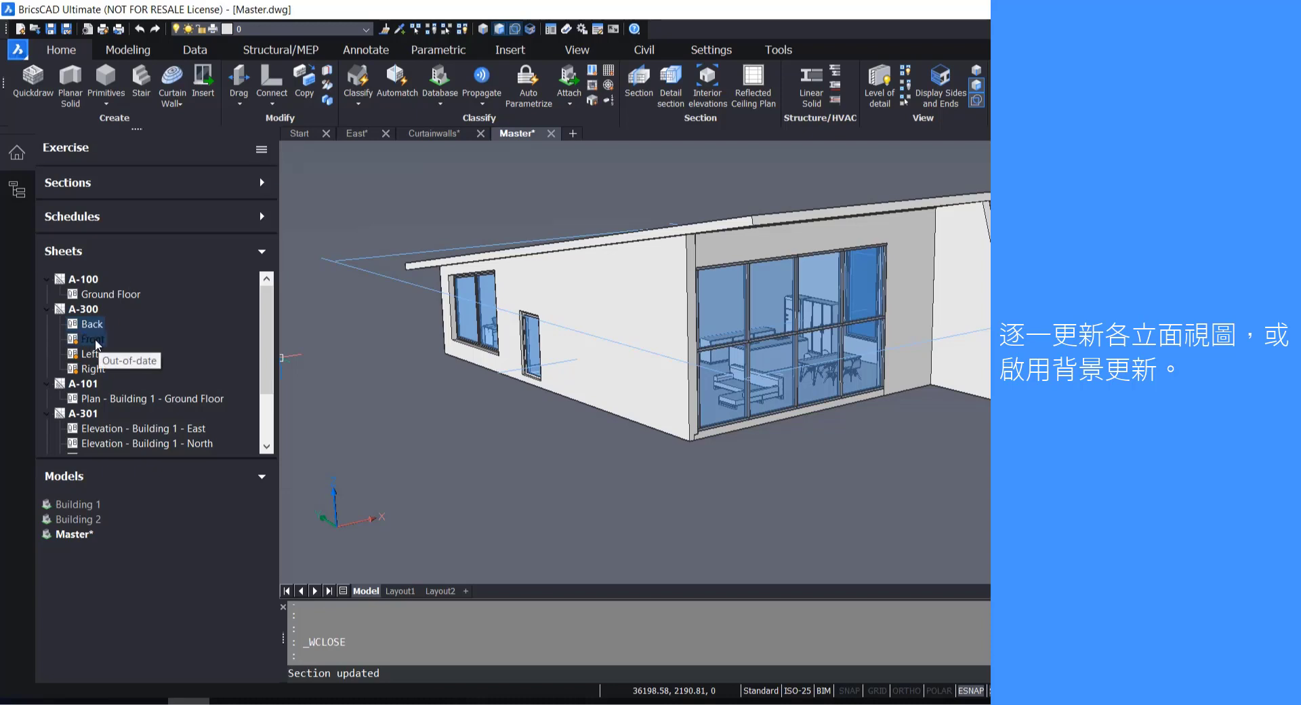
pyautogui.click(270, 151)
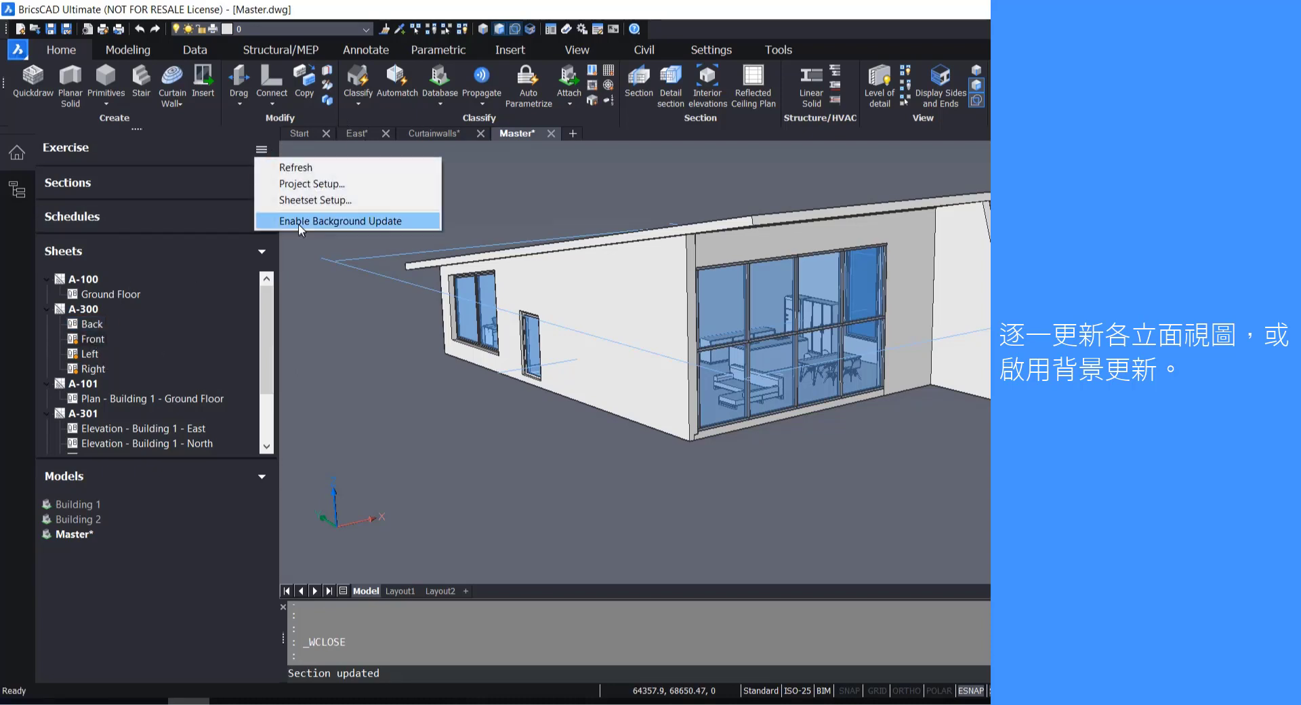
pyautogui.click(329, 219)
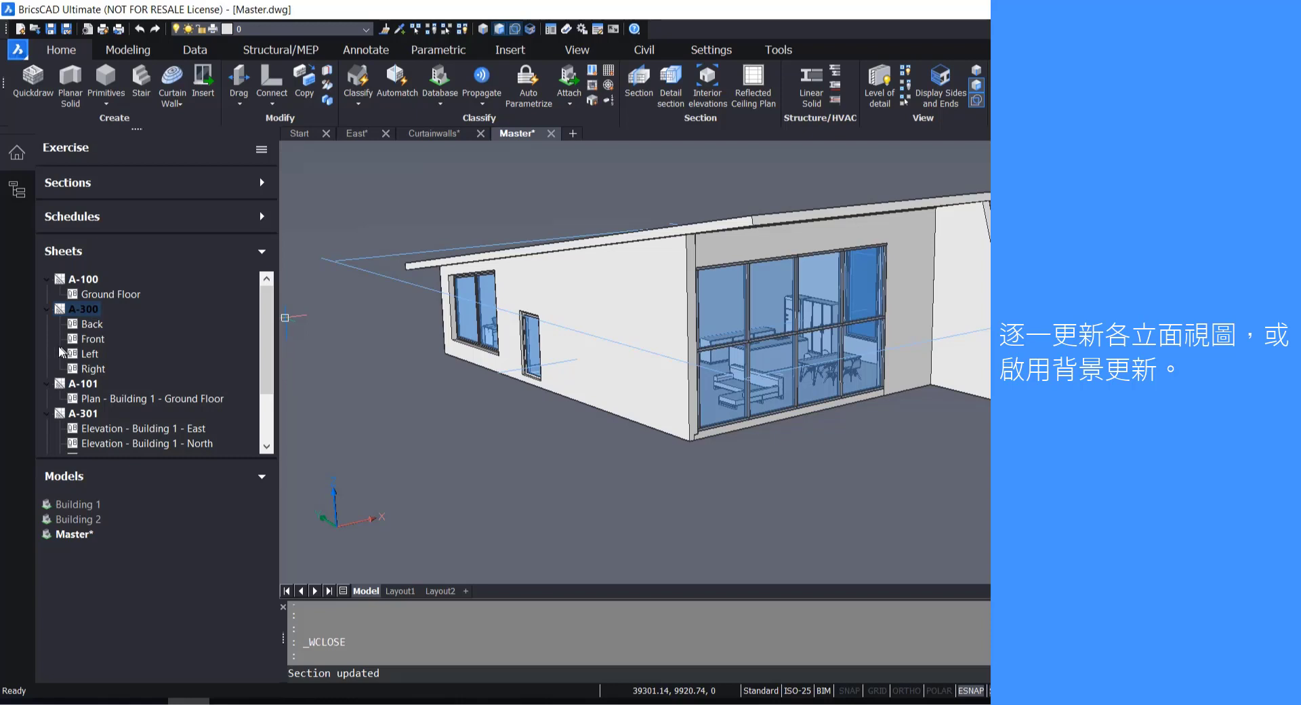
# Open elevation sheet A-300 and examine its Back and Front views
pyautogui.doubleClick(86, 310)
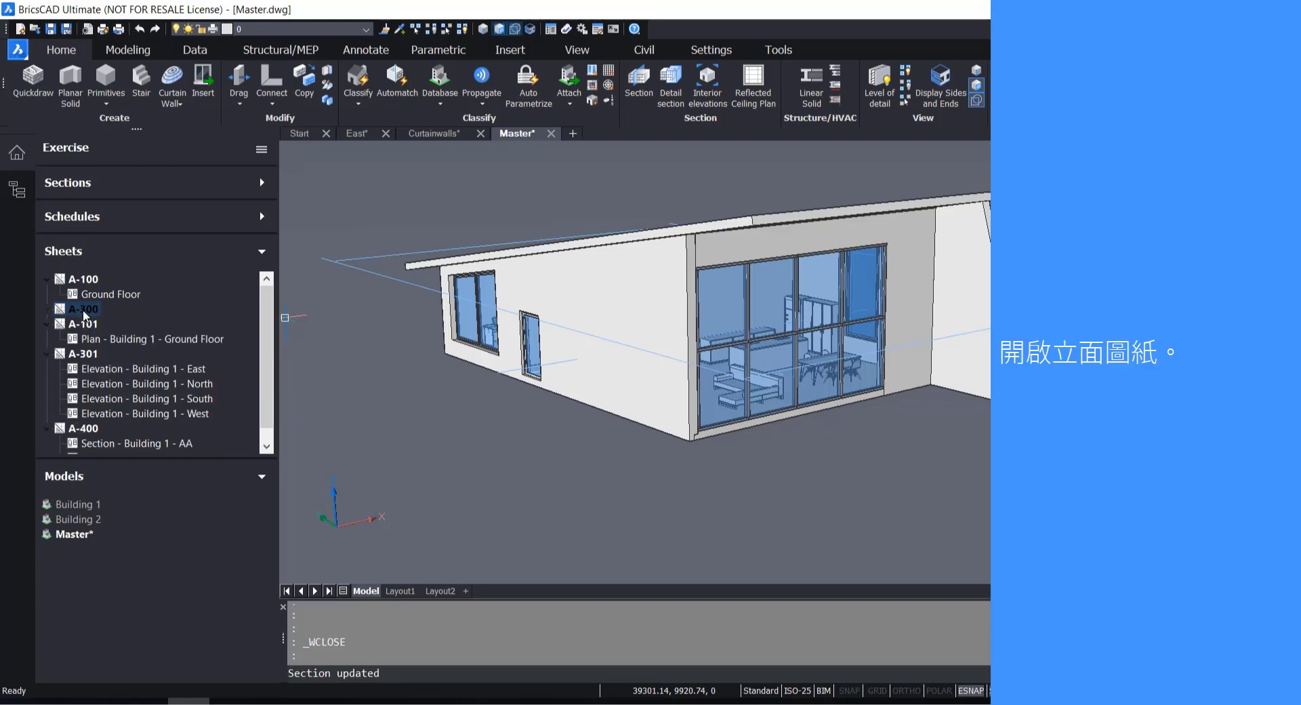
pyautogui.rightClick(85, 314)
pyautogui.click(109, 337)
pyautogui.scroll(-3, 820, 255)
pyautogui.scroll(5, 819, 255)
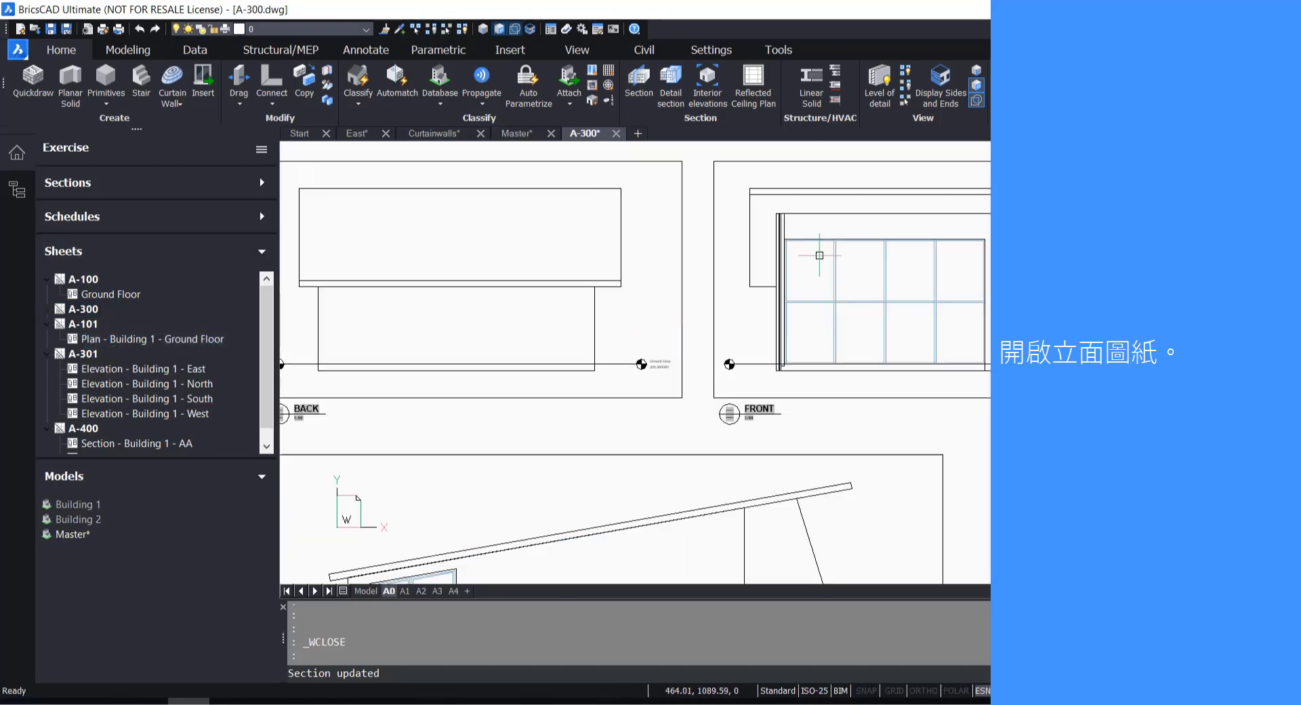
pyautogui.scroll(-5, 820, 255)
pyautogui.scroll(3, 790, 444)
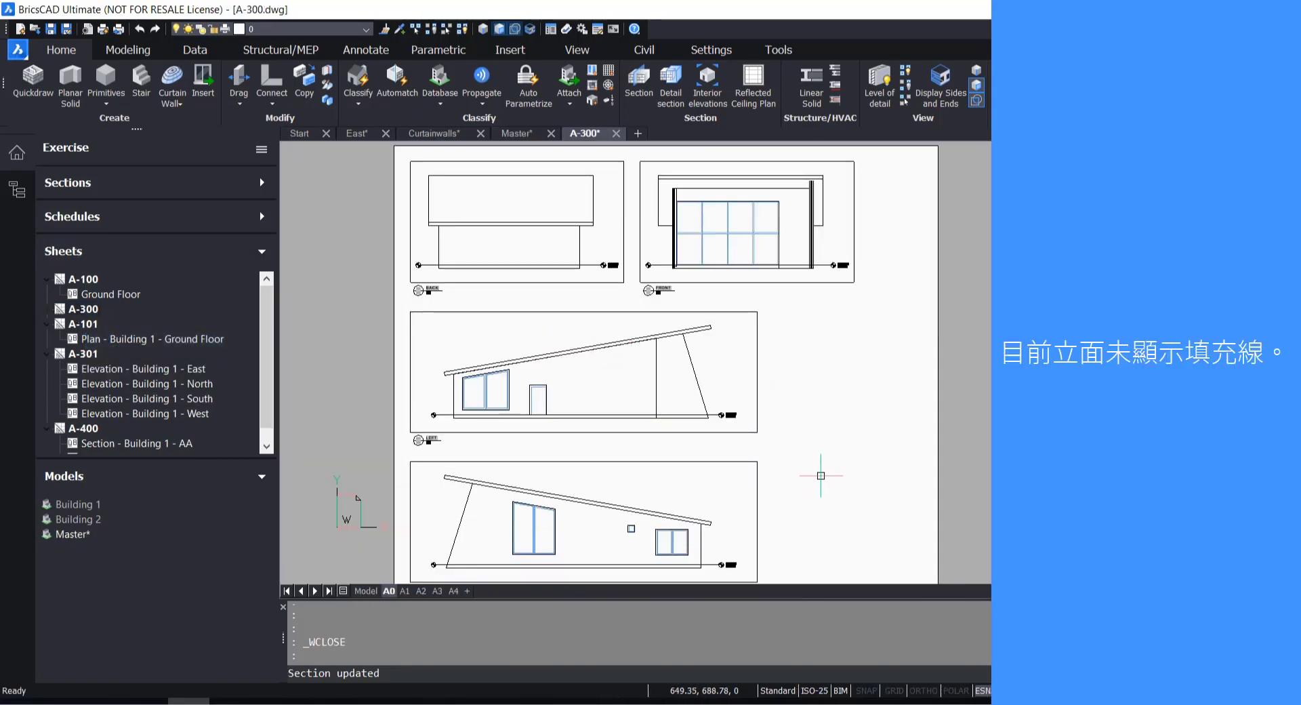
# Inspect the Back, Front, Left and Right elevations on A-300 for hatch lines, and check them against the Building 2 model in Master
pyautogui.scroll(-2, 610, 407)
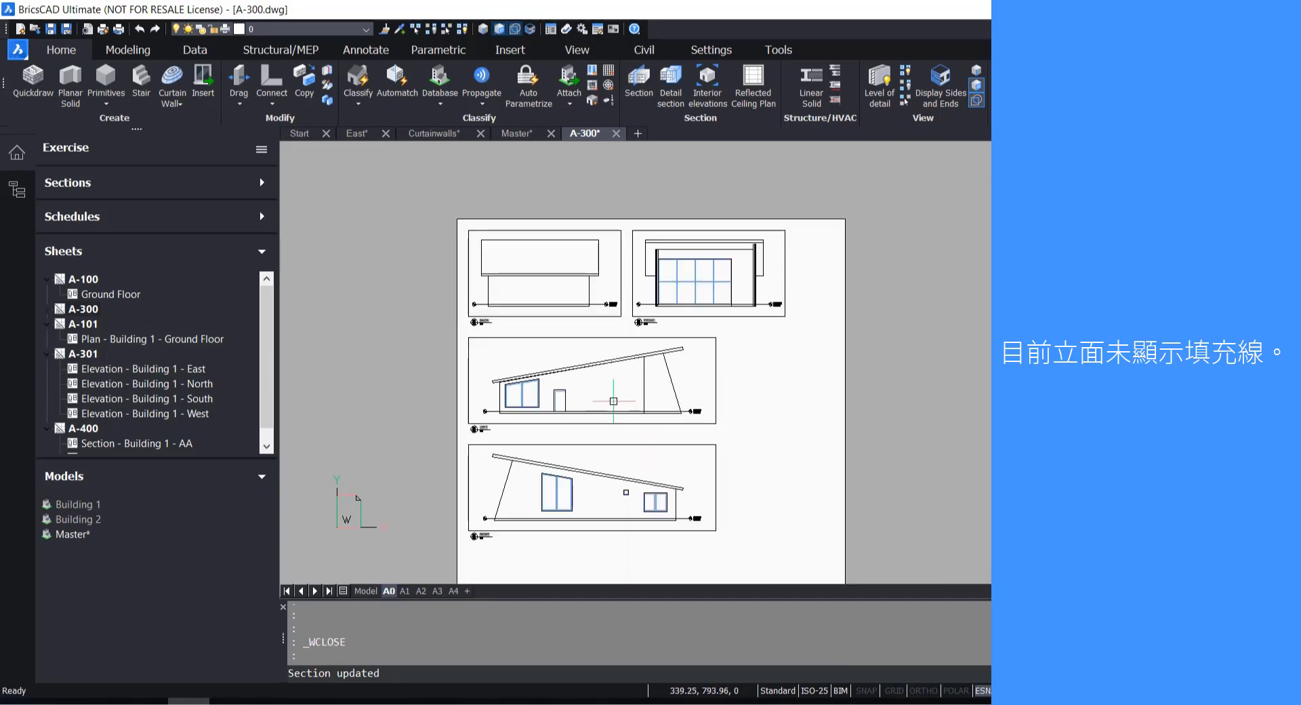
pyautogui.scroll(4, 584, 517)
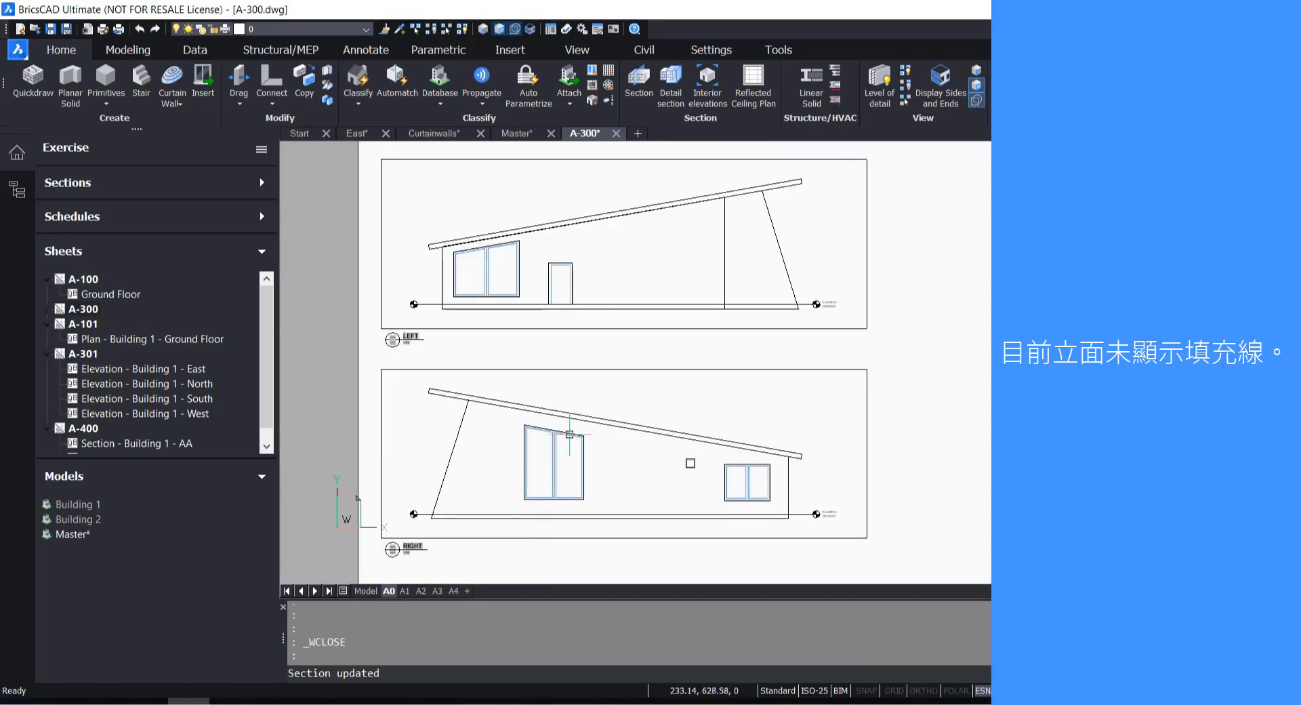
pyautogui.scroll(-3, 647, 456)
pyautogui.scroll(4, 667, 403)
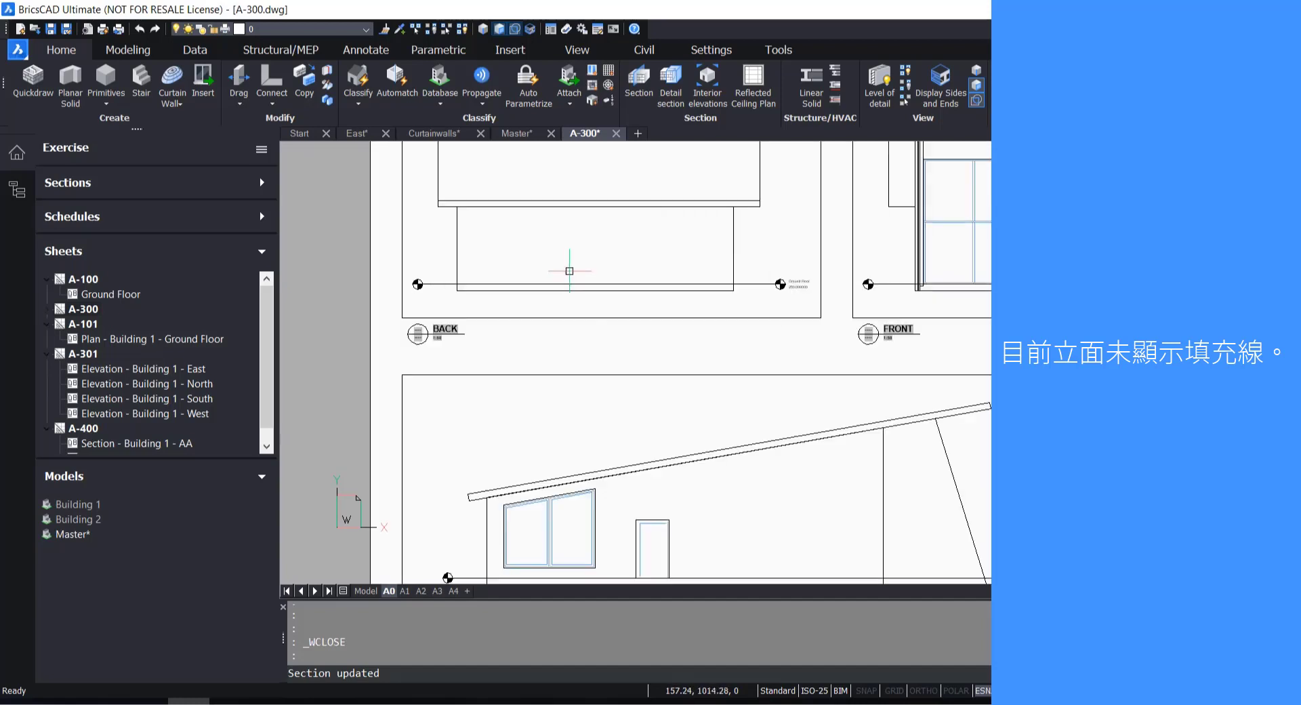
pyautogui.scroll(-2, 559, 386)
pyautogui.scroll(3, 620, 326)
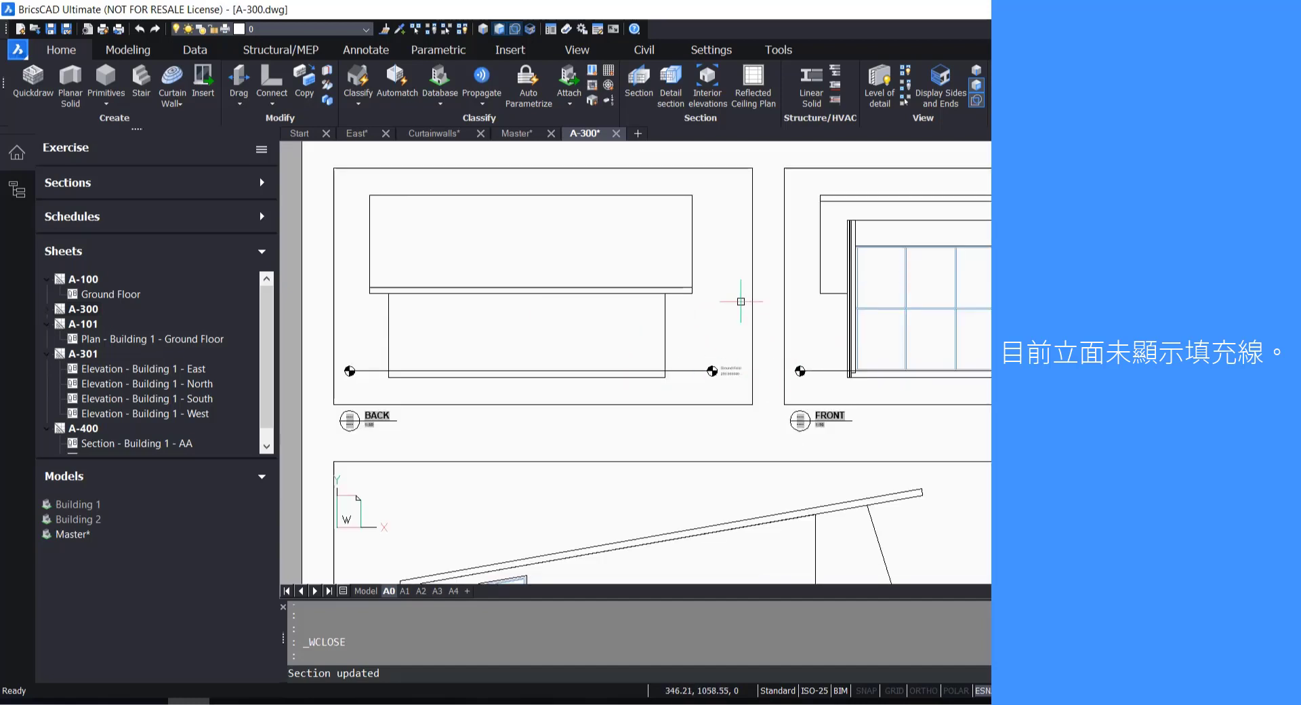
pyautogui.scroll(-3, 650, 328)
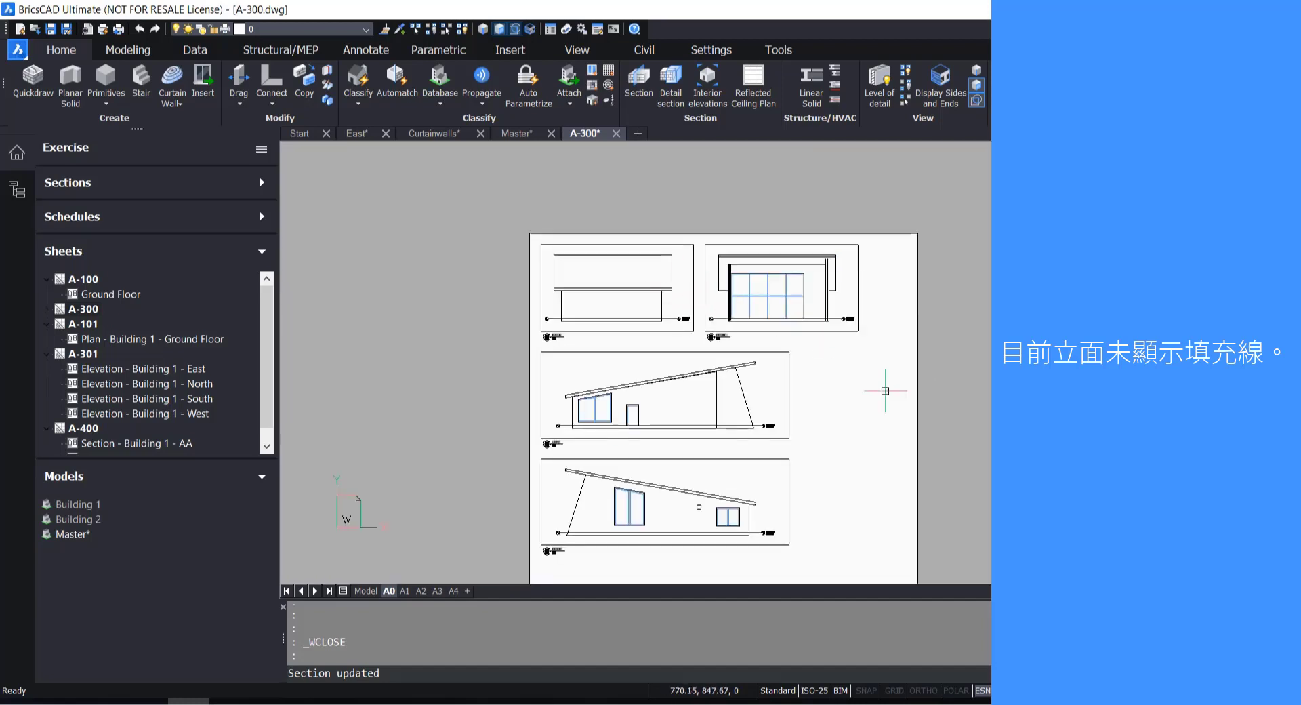
pyautogui.scroll(3, 837, 435)
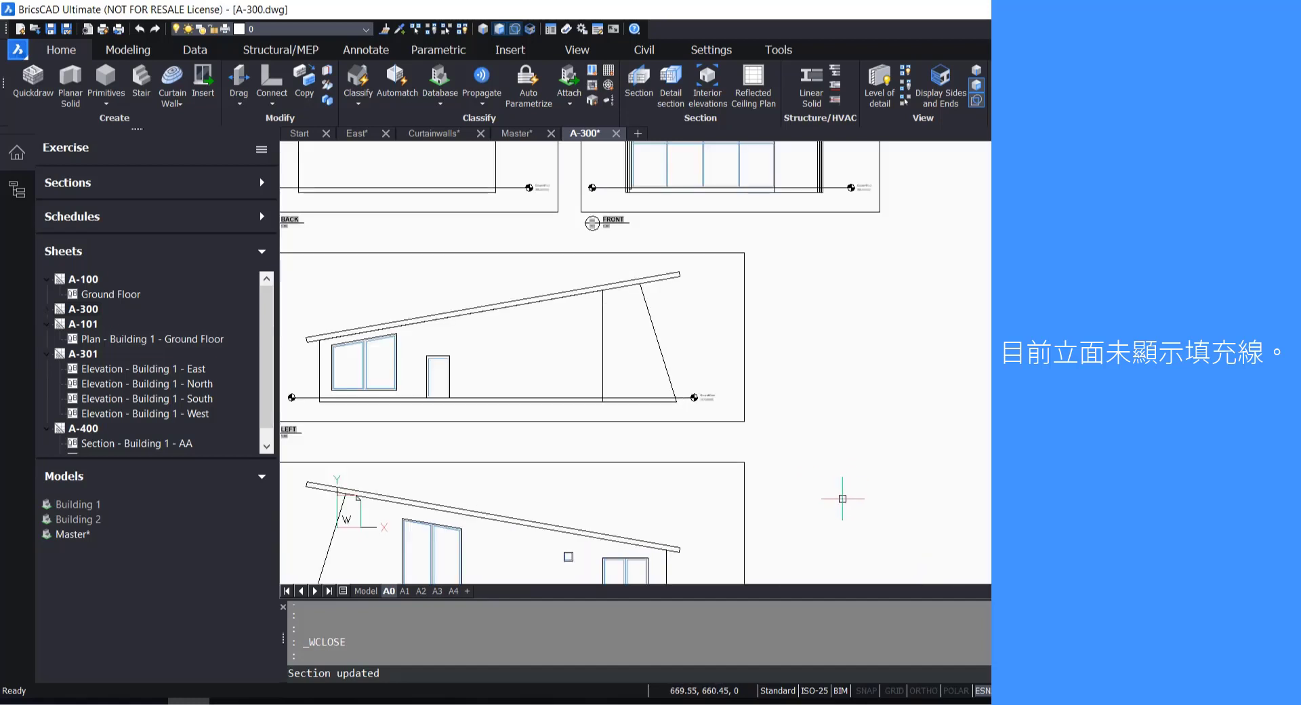
pyautogui.scroll(-2, 854, 458)
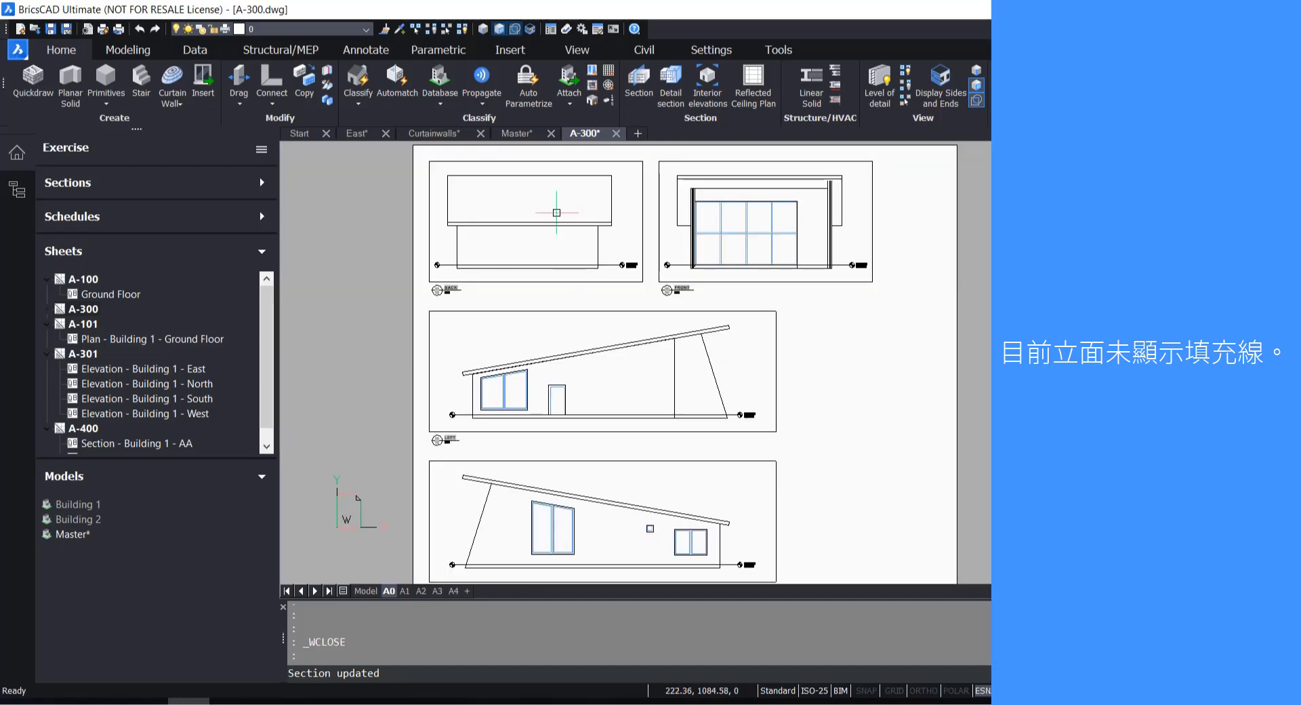
pyautogui.click(521, 134)
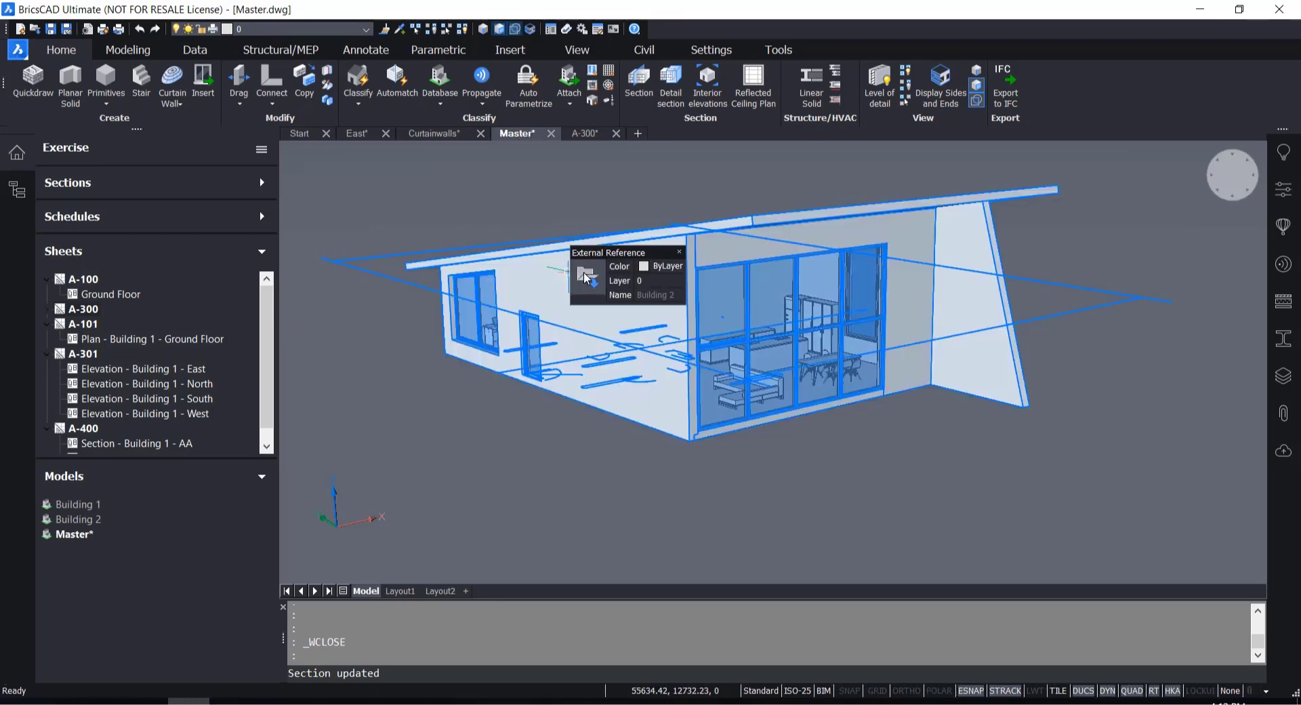
pyautogui.click(584, 134)
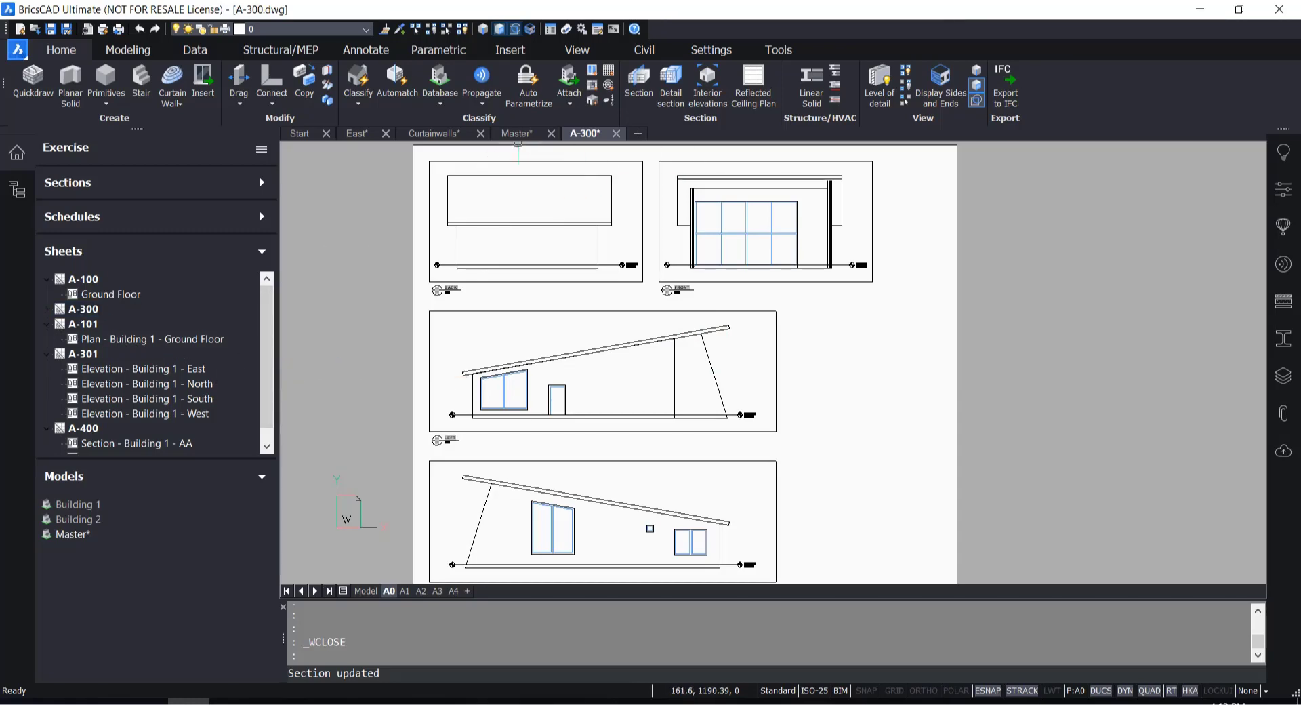
# Return to the Master model and open its Building 2 external reference for editing
pyautogui.click(515, 135)
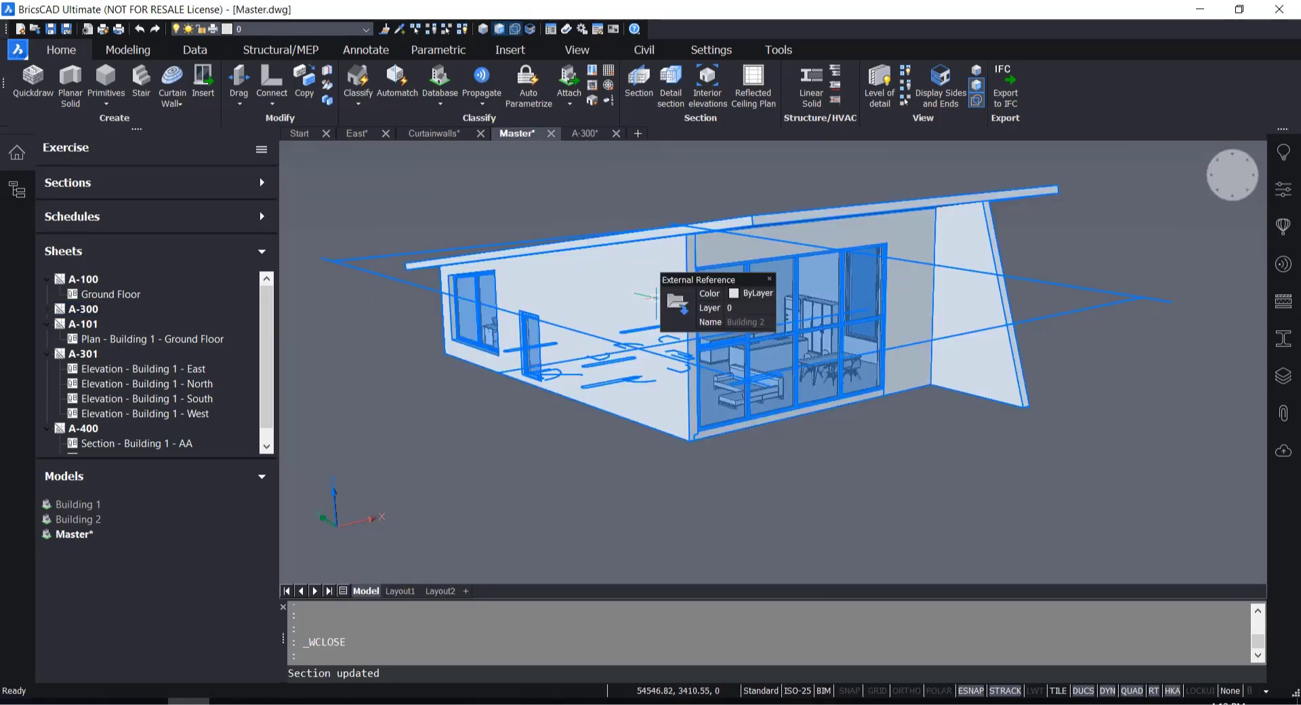
pyautogui.scroll(-4, 1037, 415)
pyautogui.scroll(5, 994, 436)
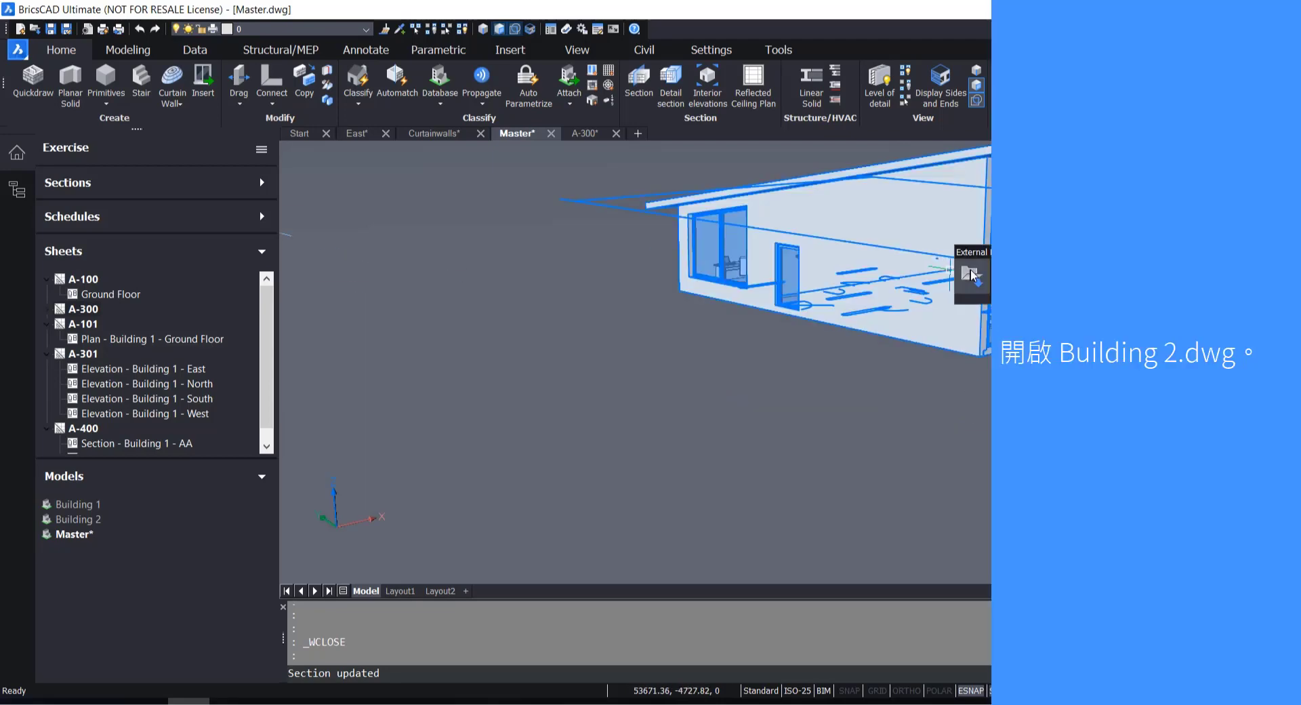
pyautogui.click(970, 272)
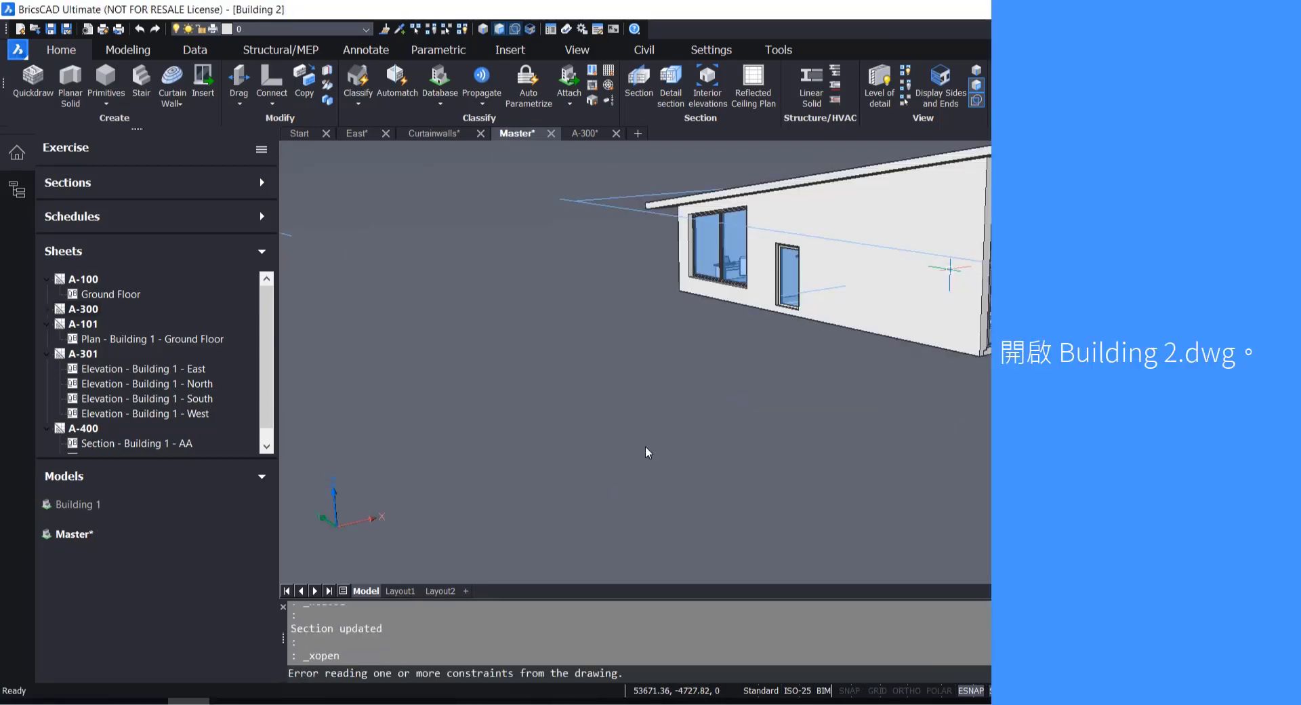
pyautogui.scroll(-6, 572, 359)
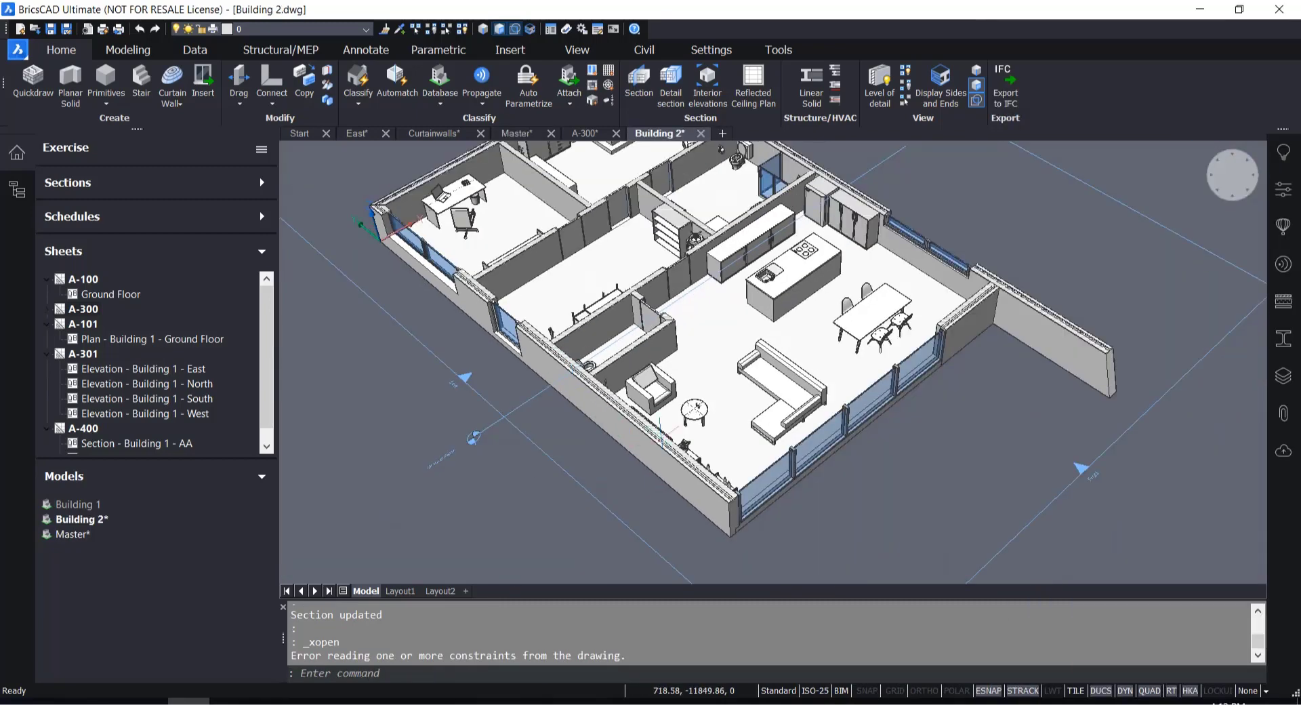
# Turn off the clip display of the Ground Floor section in Building 2
pyautogui.scroll(6, 634, 447)
pyautogui.doubleClick(506, 422)
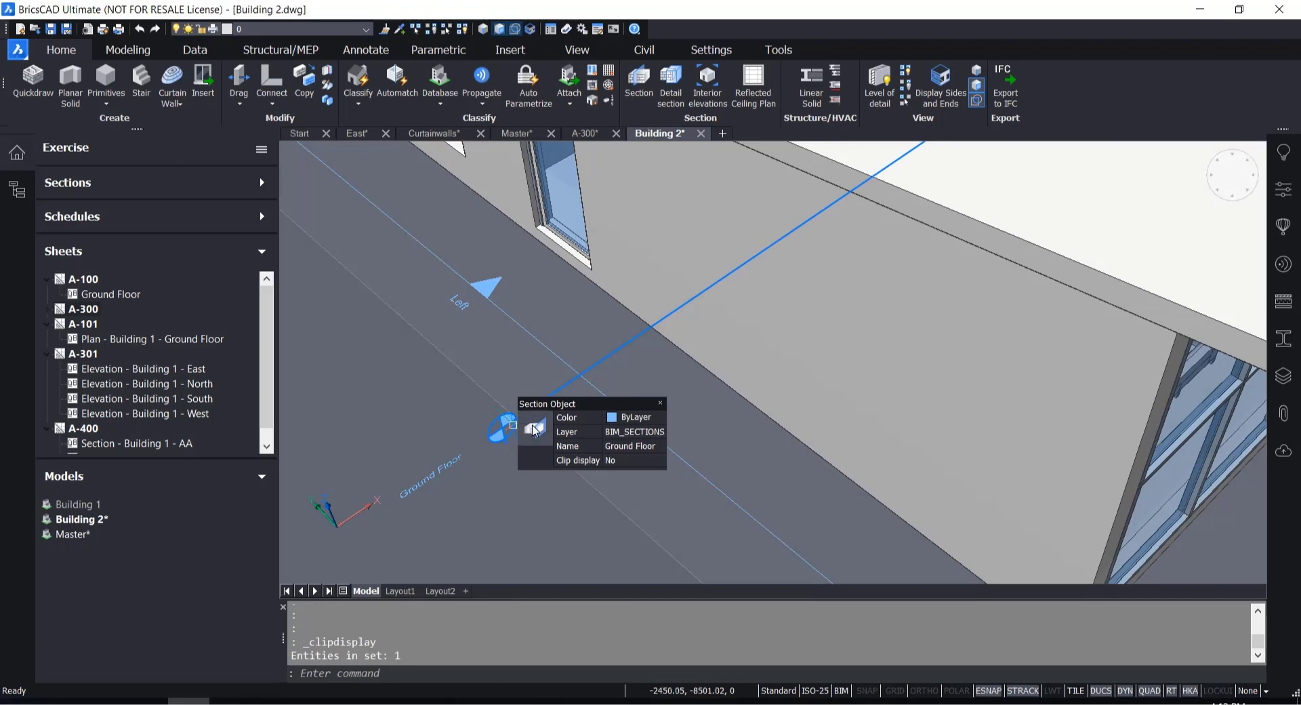
pyautogui.moveTo(539, 429)
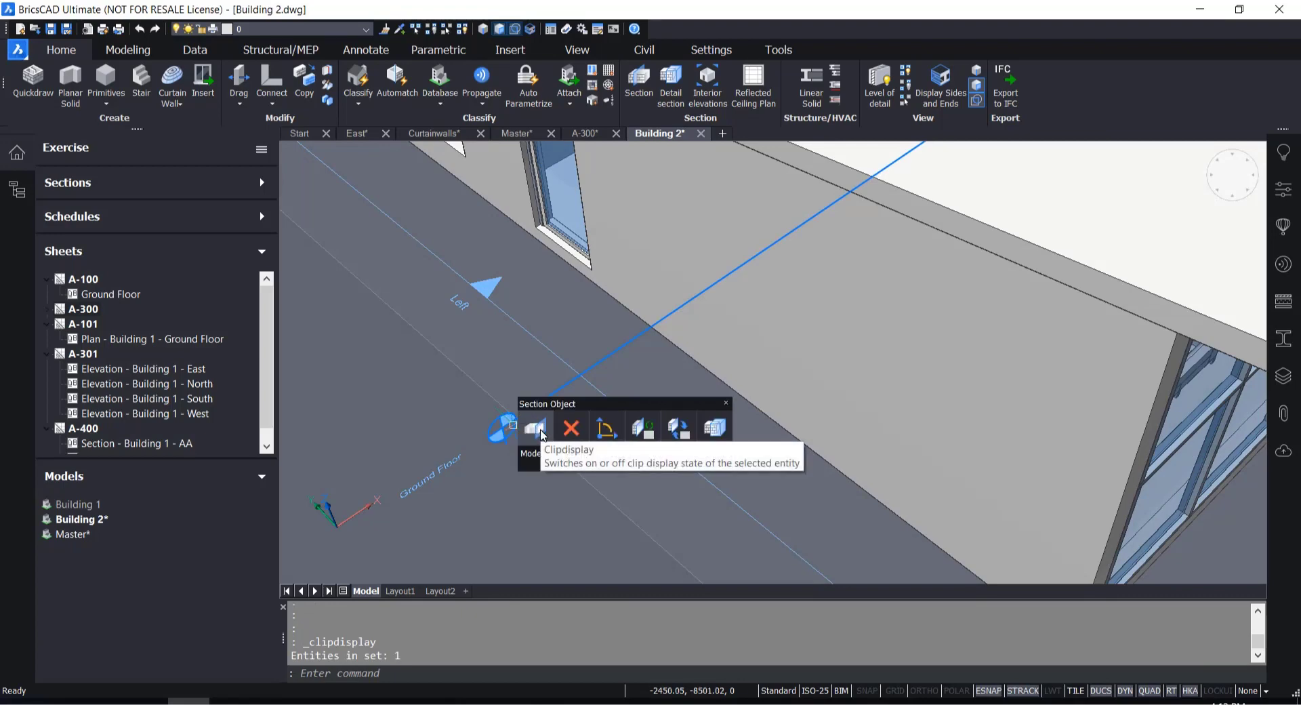
pyautogui.scroll(-8, 542, 434)
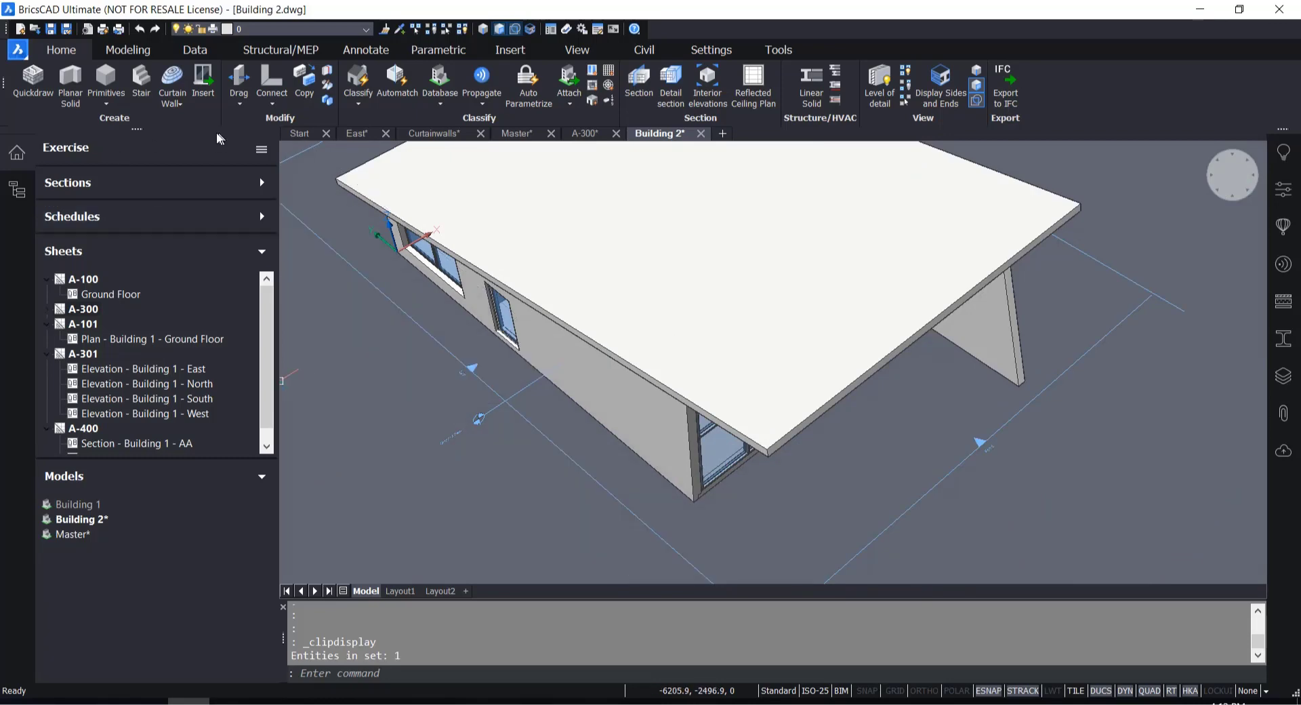
# Set Generate elevation fill to On for all plan and elevation sections in Building 2
pyautogui.click(21, 153)
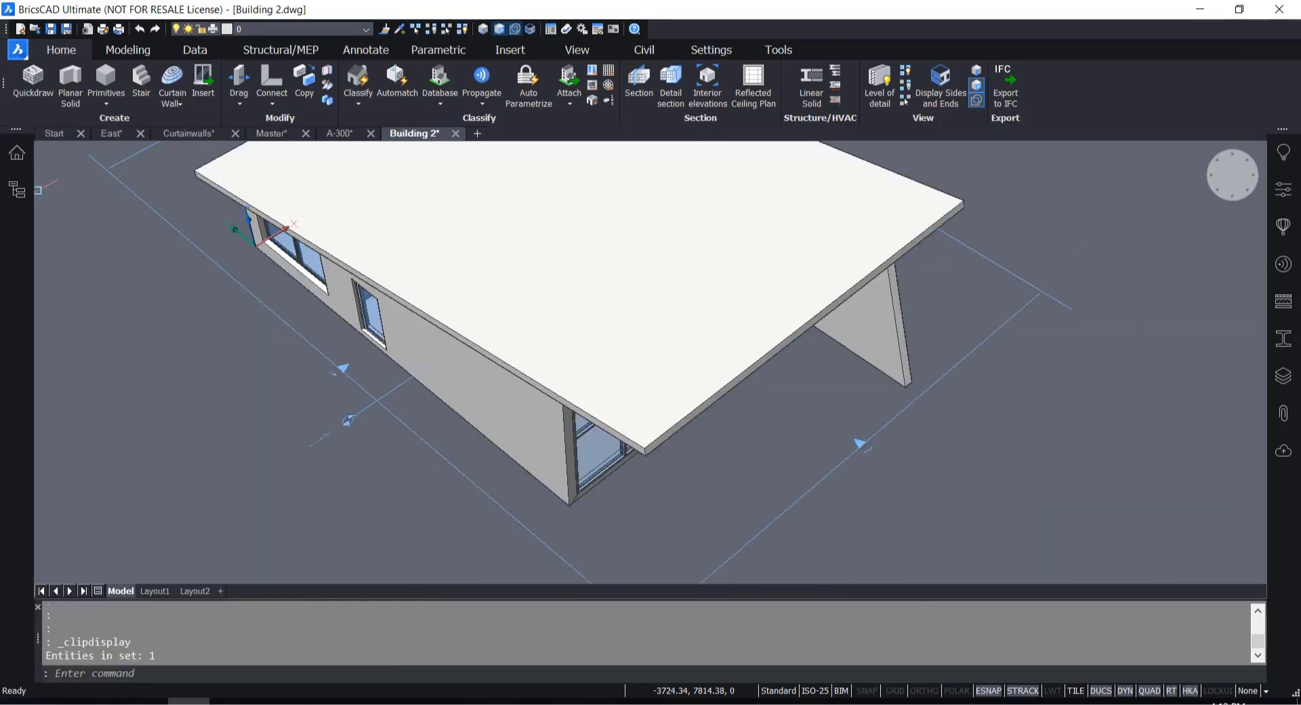
pyautogui.click(17, 193)
pyautogui.click(45, 207)
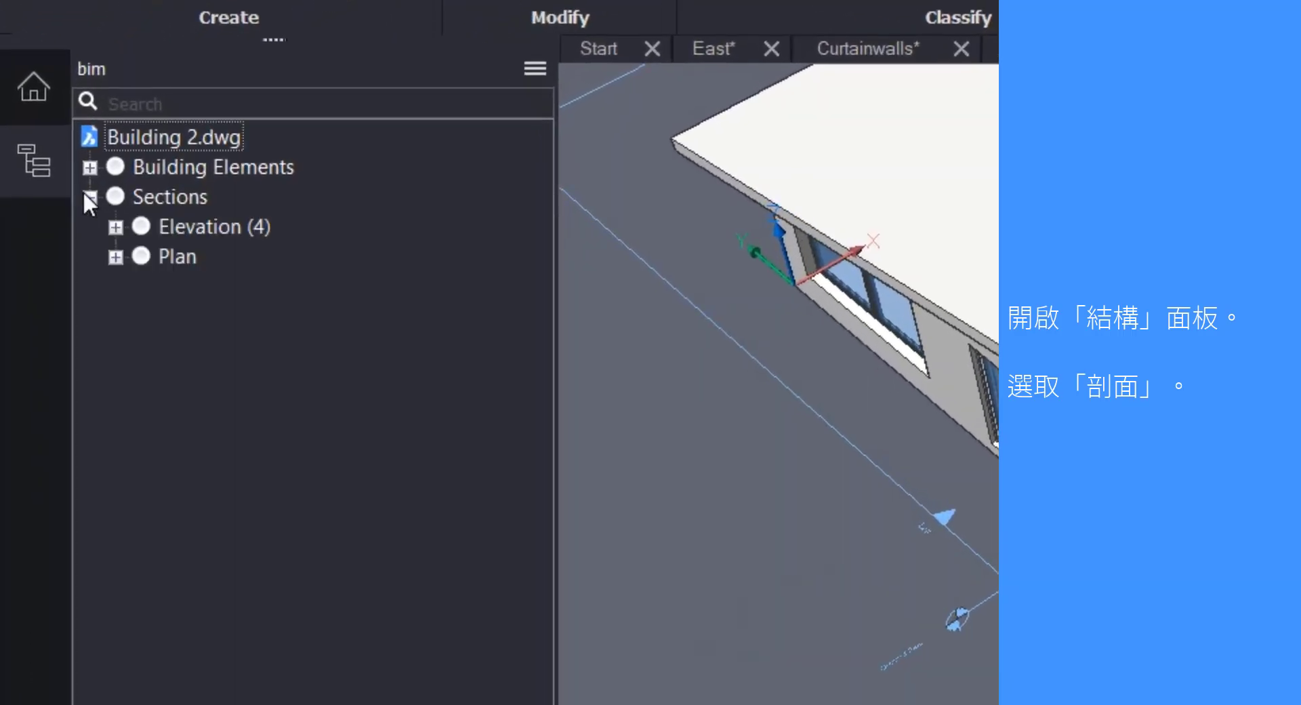
pyautogui.click(156, 201)
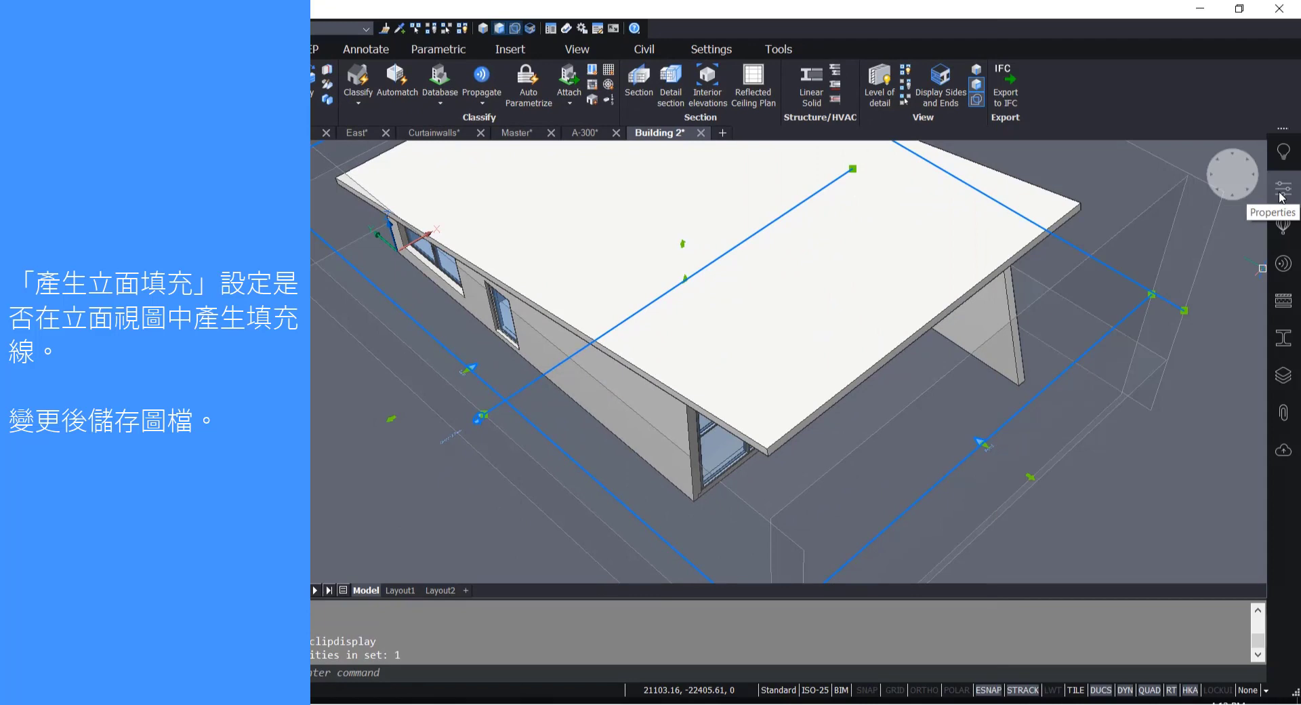
pyautogui.click(1282, 196)
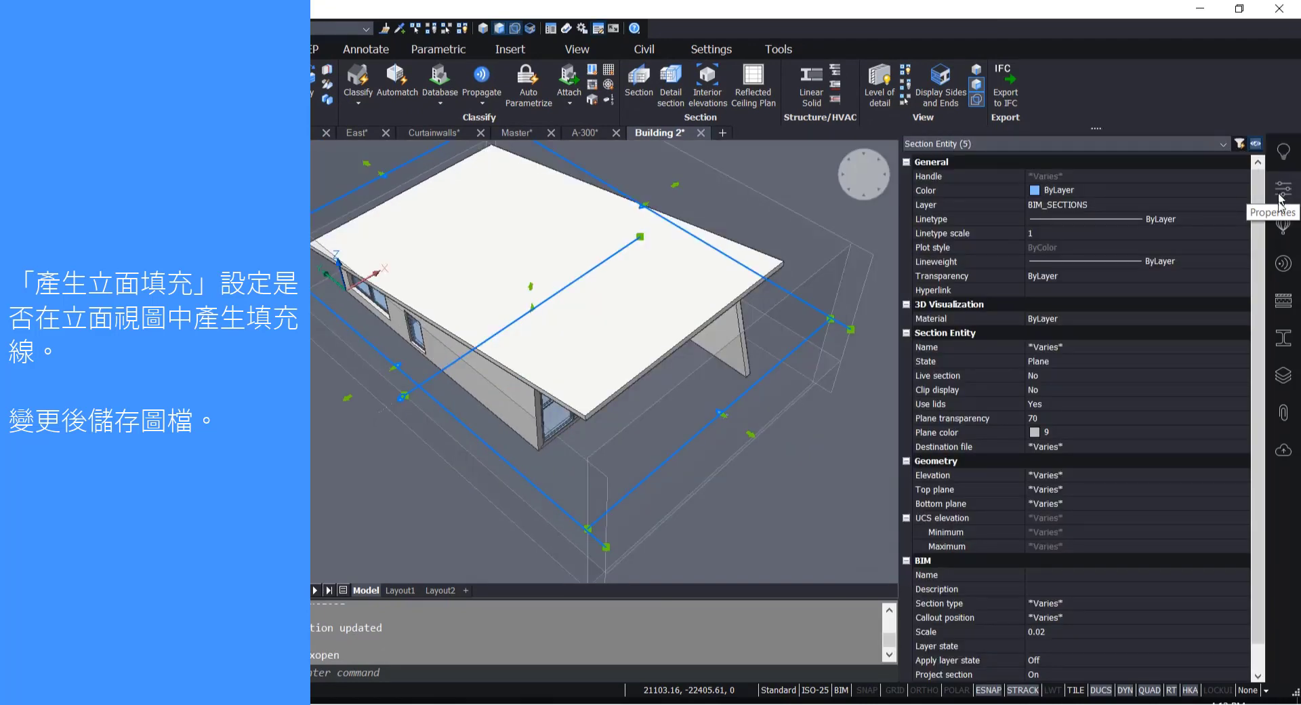
pyautogui.scroll(-1, 1264, 302)
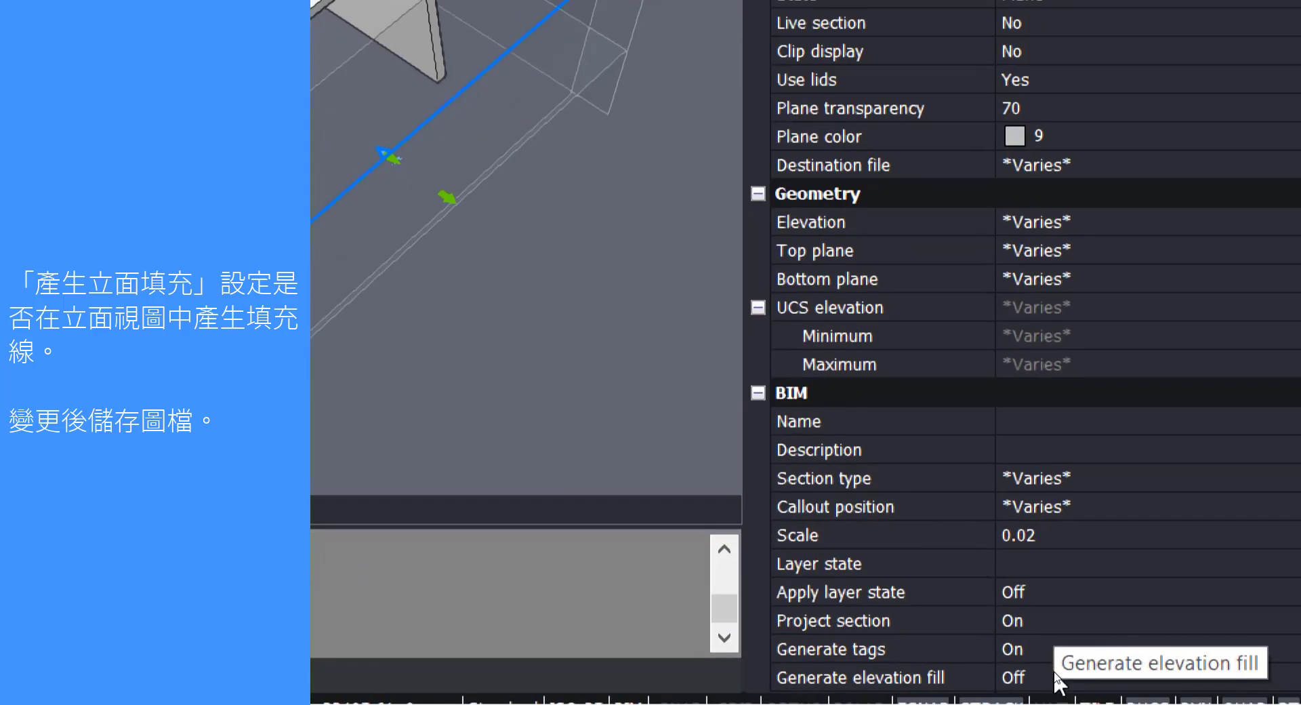
pyautogui.click(1040, 674)
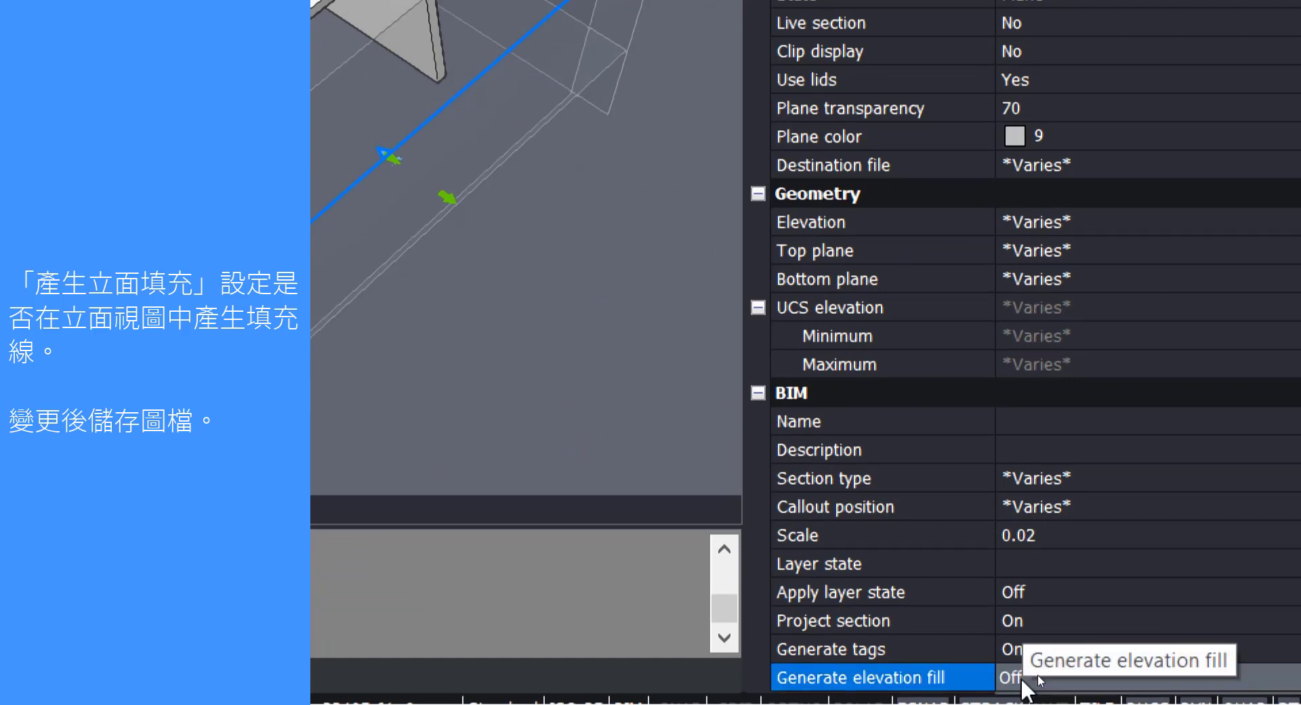
pyautogui.click(1038, 702)
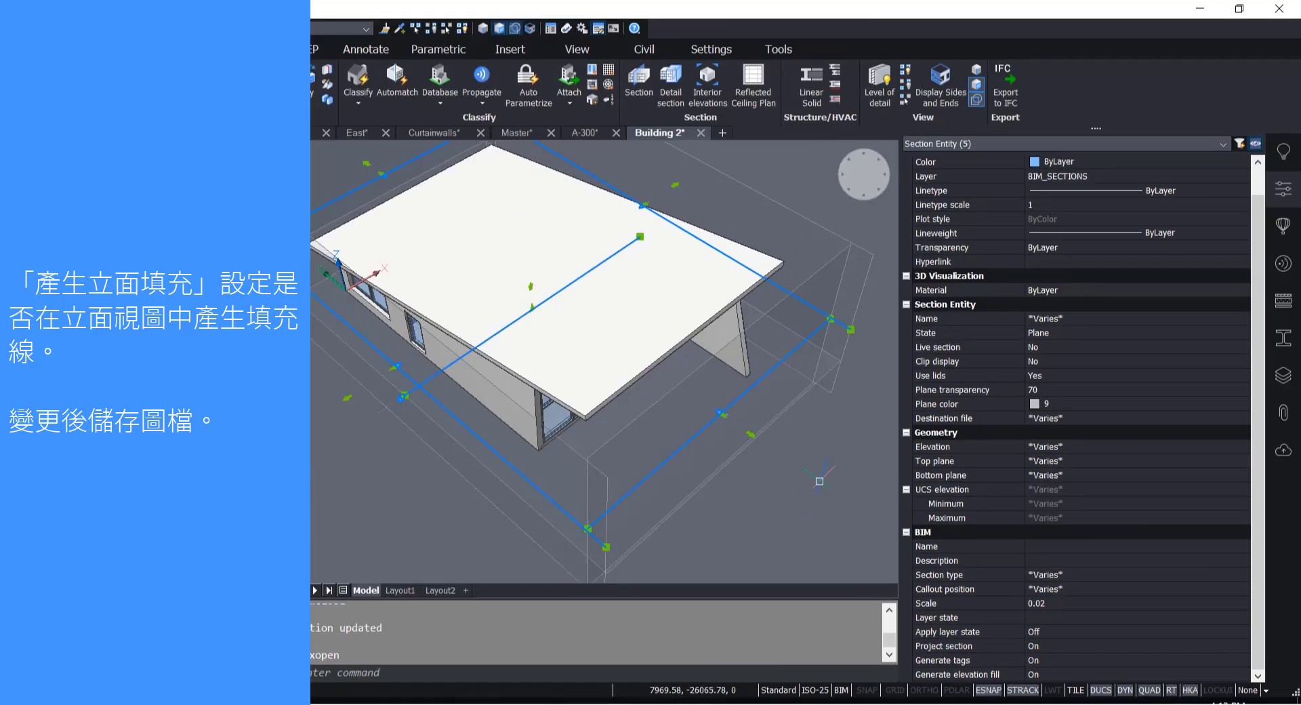
pyautogui.press('Escape')
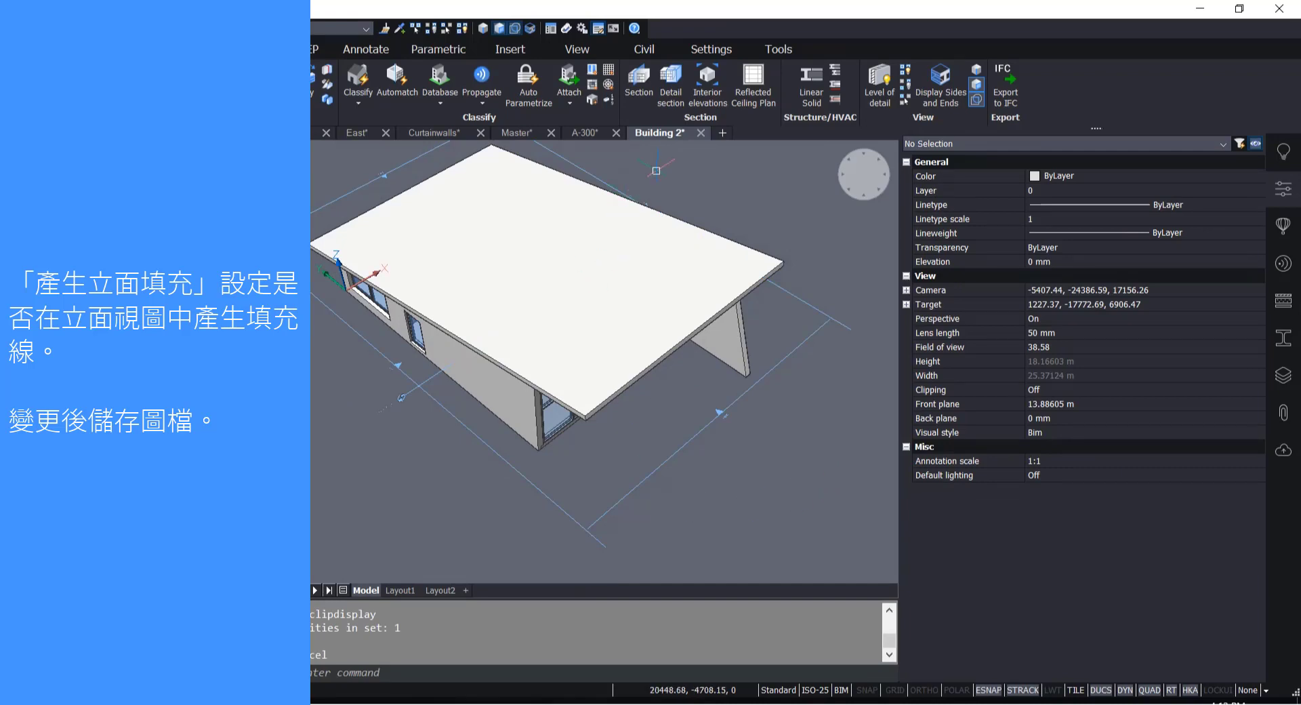
# Close Building 2 with its changes saved, and reload the updated attachment in Master
pyautogui.click(701, 133)
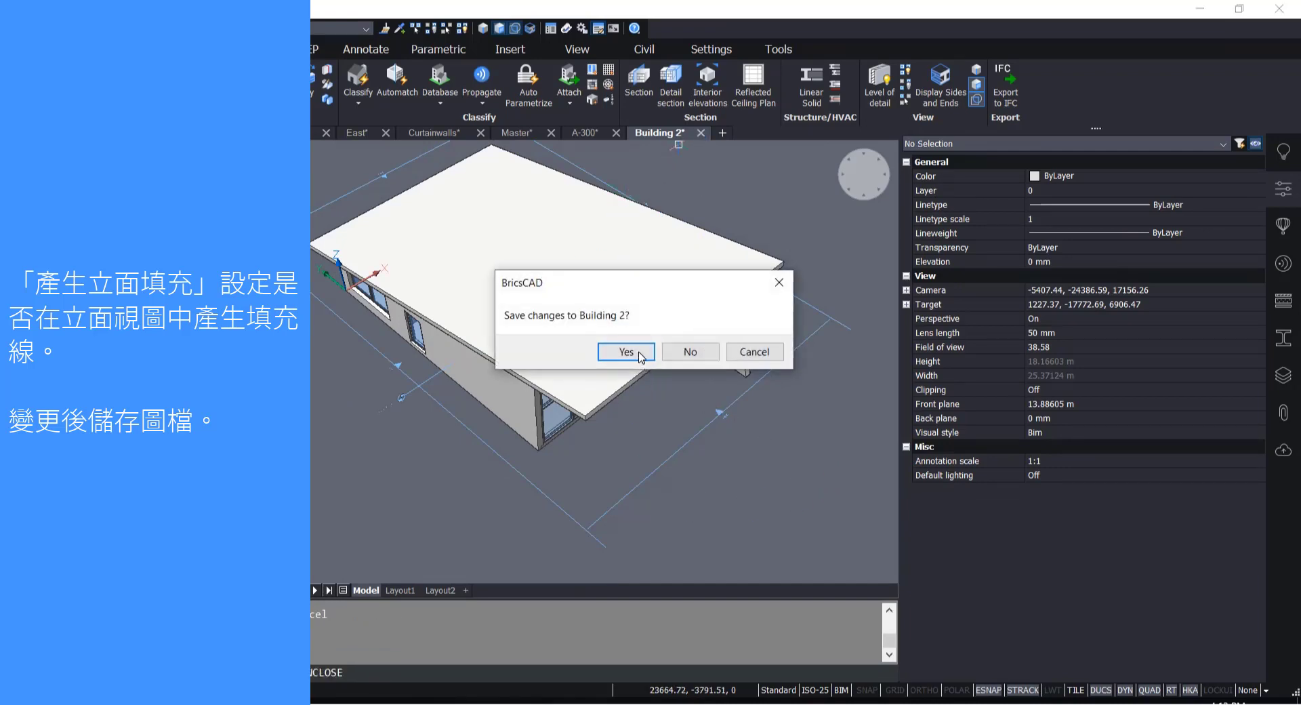
pyautogui.click(639, 353)
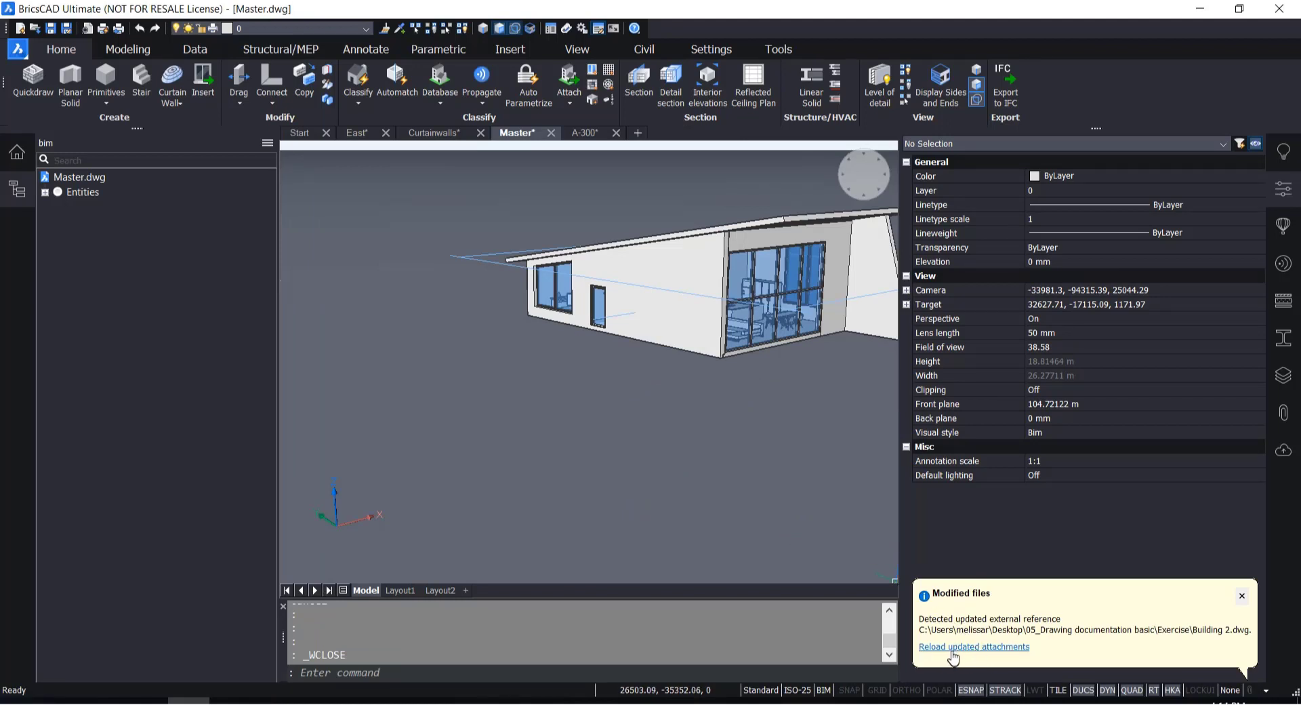
pyautogui.click(952, 648)
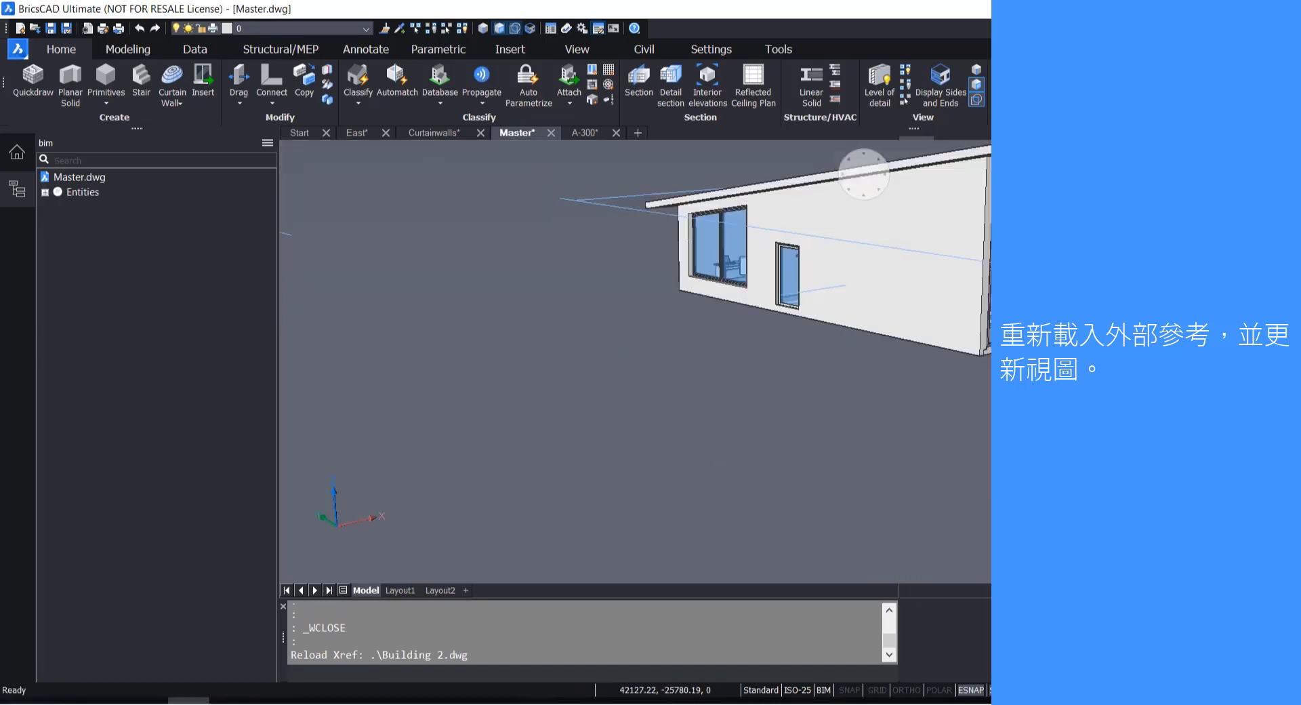
# Update the Back, Front, Left and Right views of A-300 from the project browser, and open the sheet
pyautogui.click(22, 157)
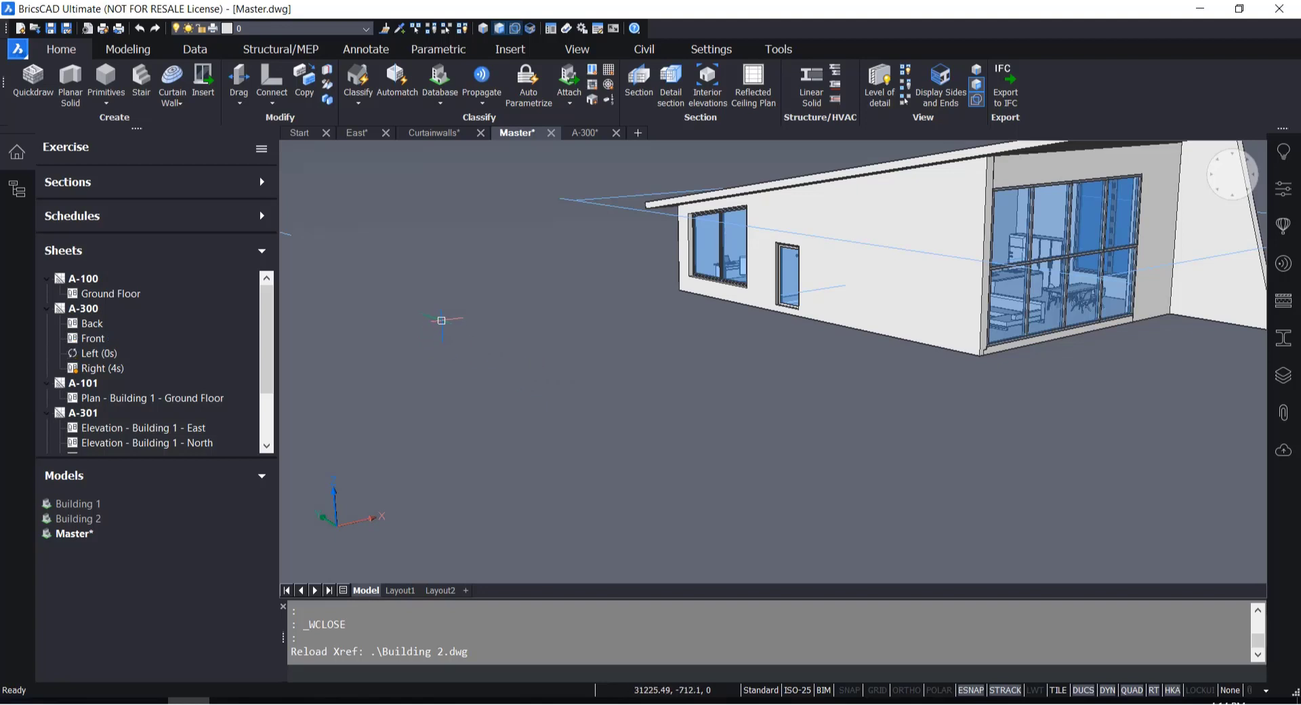
pyautogui.click(83, 308)
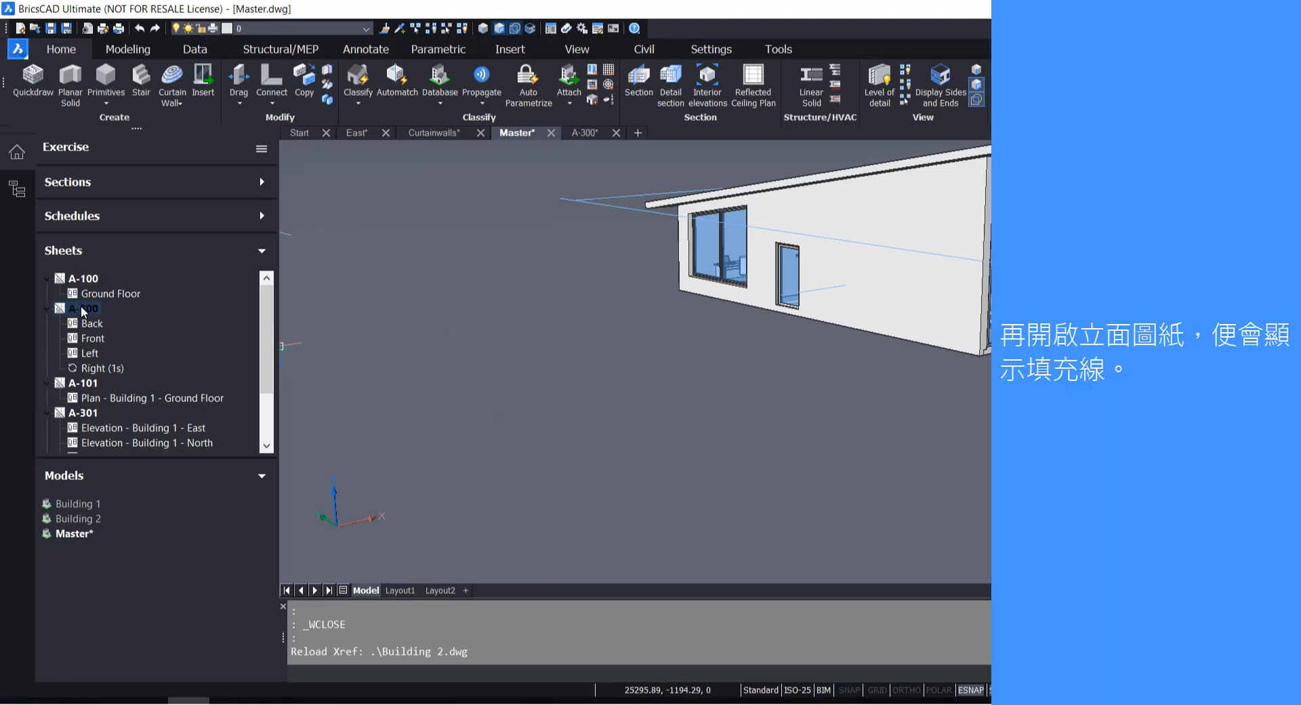
pyautogui.rightClick(83, 309)
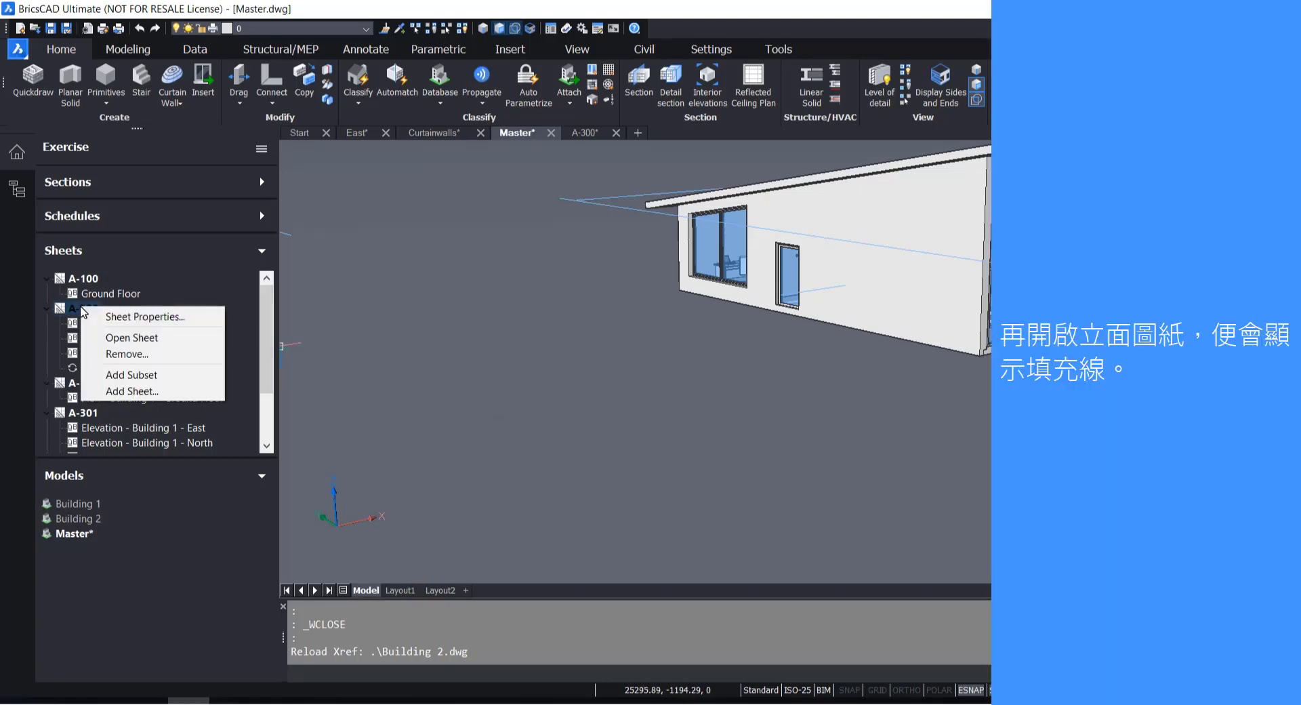
pyautogui.click(107, 341)
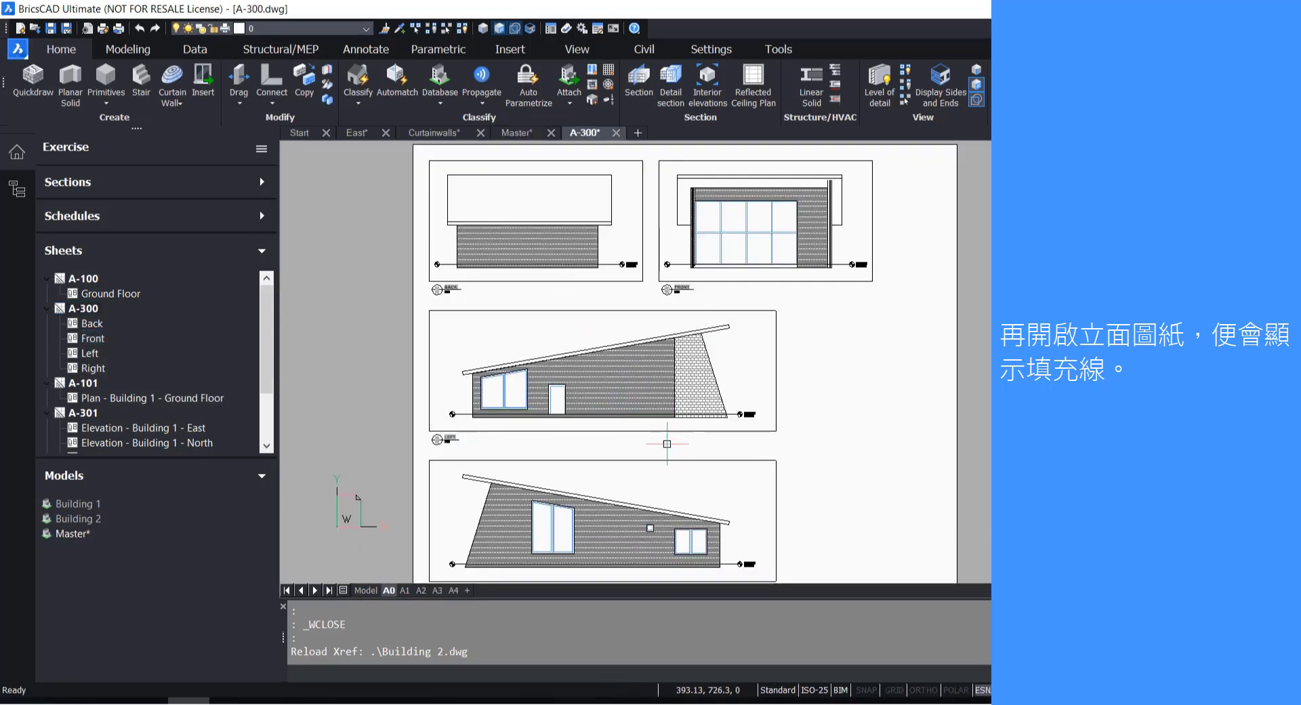
# Inspect the hatch fill on the walls in the Back, Front, Left and Right elevations of sheet A-300
pyautogui.scroll(5, 678, 427)
pyautogui.scroll(-5, 702, 404)
pyautogui.scroll(2, 861, 339)
pyautogui.scroll(-3, 860, 336)
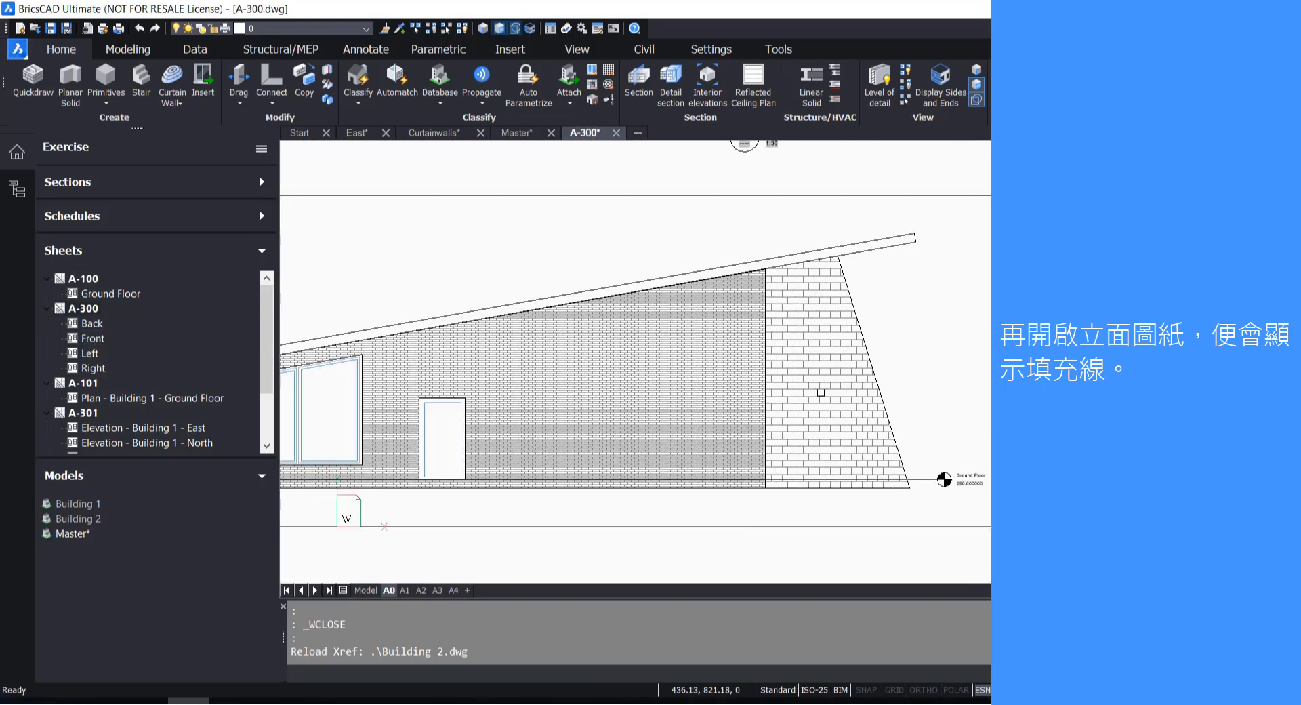
pyautogui.scroll(5, 691, 500)
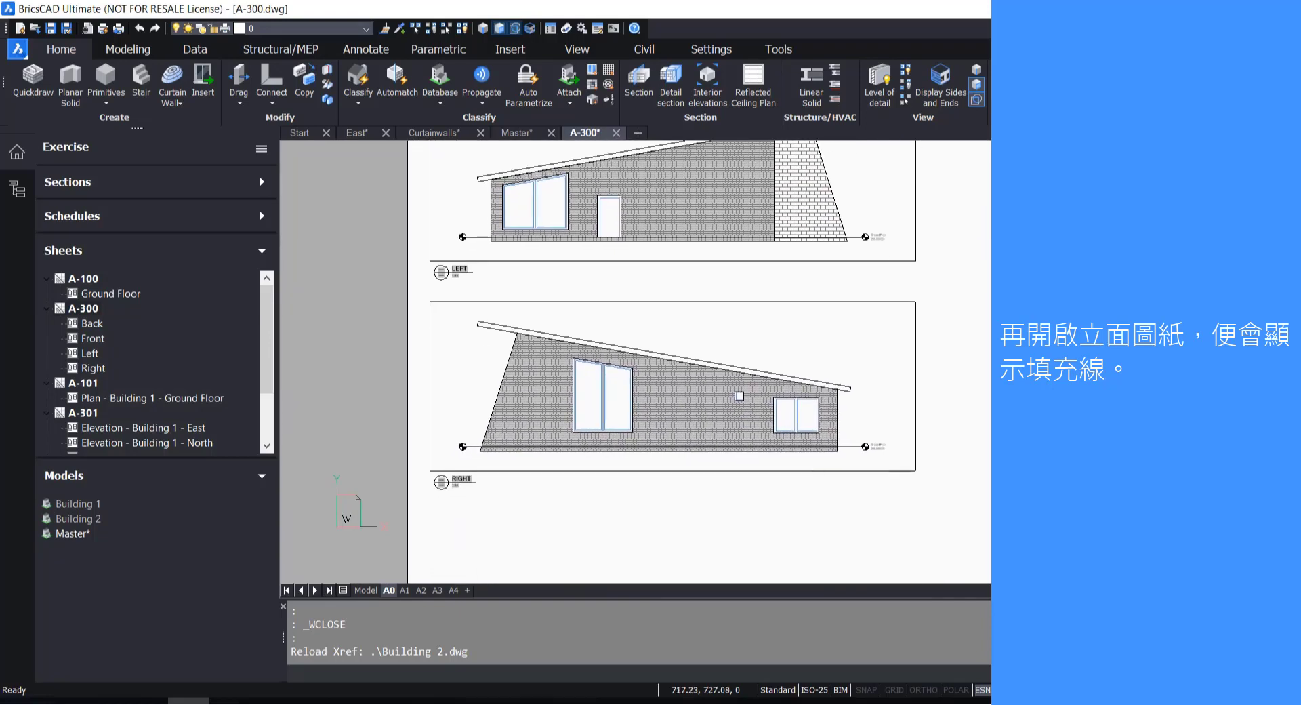
pyautogui.scroll(-5, 658, 480)
pyautogui.scroll(2, 947, 279)
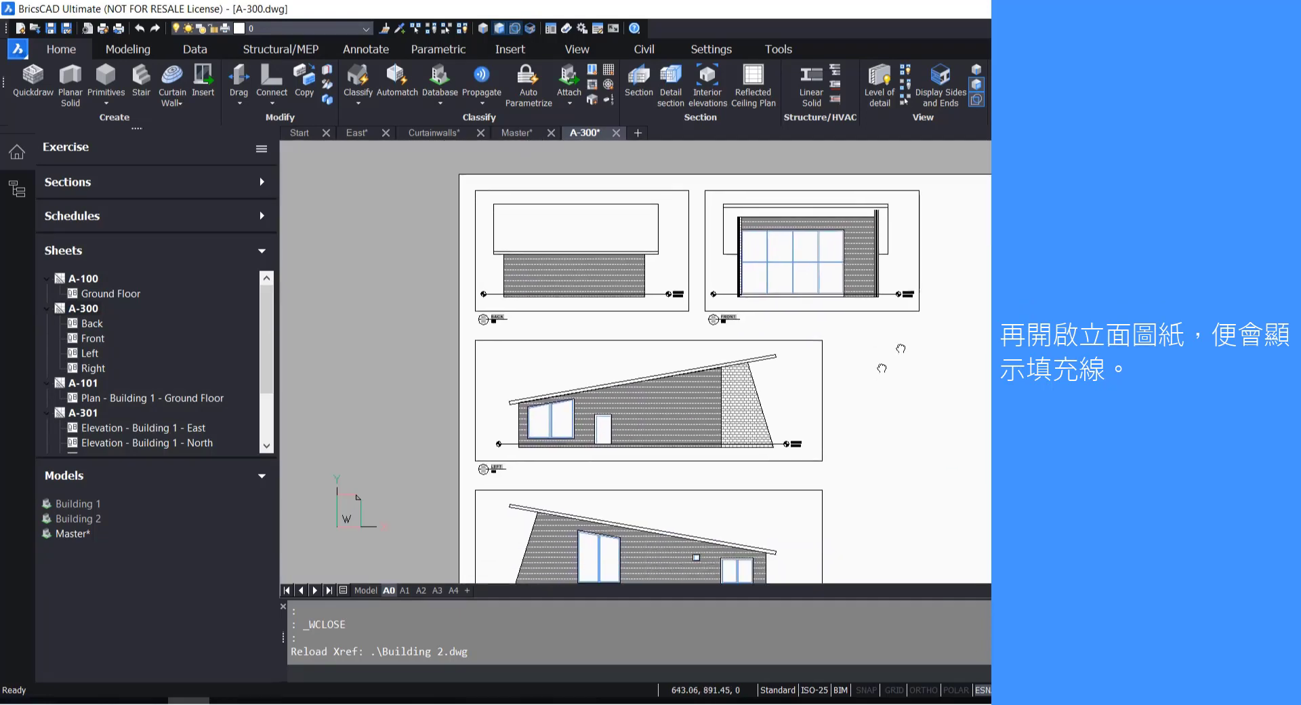
pyautogui.moveTo(952, 391); pyautogui.dragTo(929, 271, button='middle')
pyautogui.scroll(5, 917, 355)
pyautogui.scroll(-5, 922, 353)
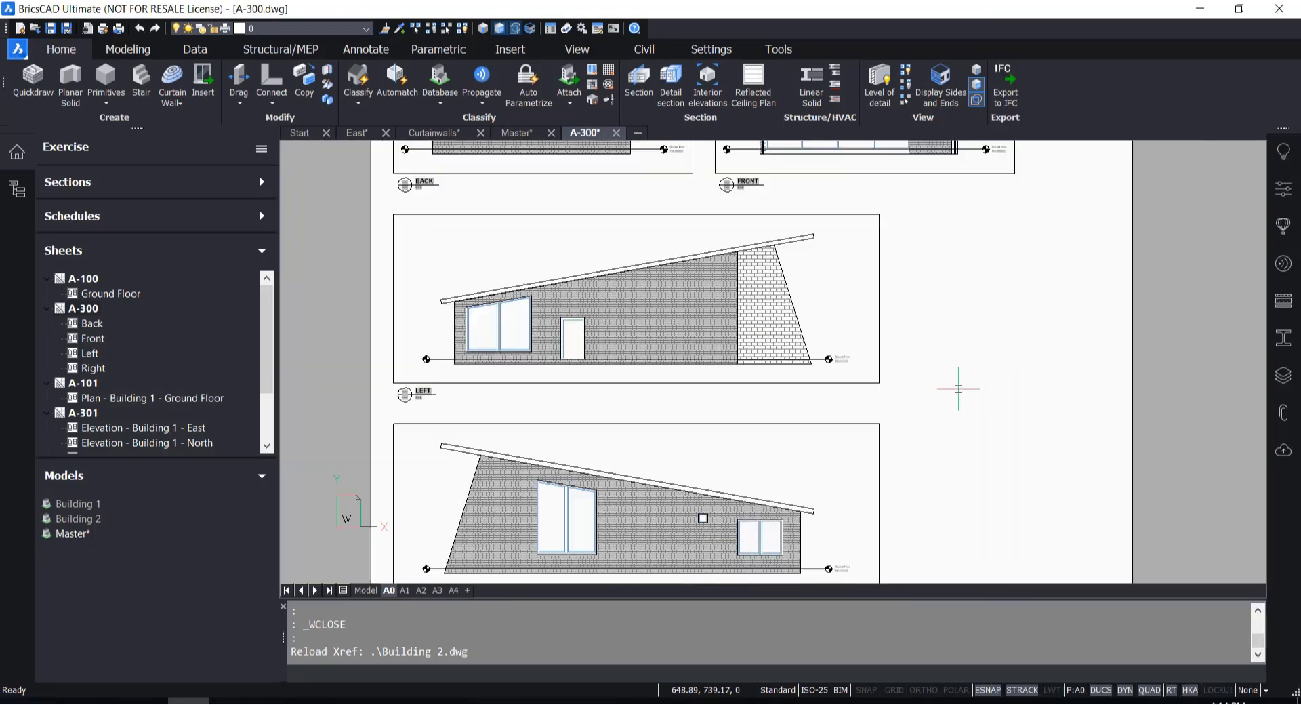
pyautogui.moveTo(944, 317); pyautogui.dragTo(898, 483, button='middle')
pyautogui.scroll(-4, 881, 461)
pyautogui.scroll(4, 881, 379)
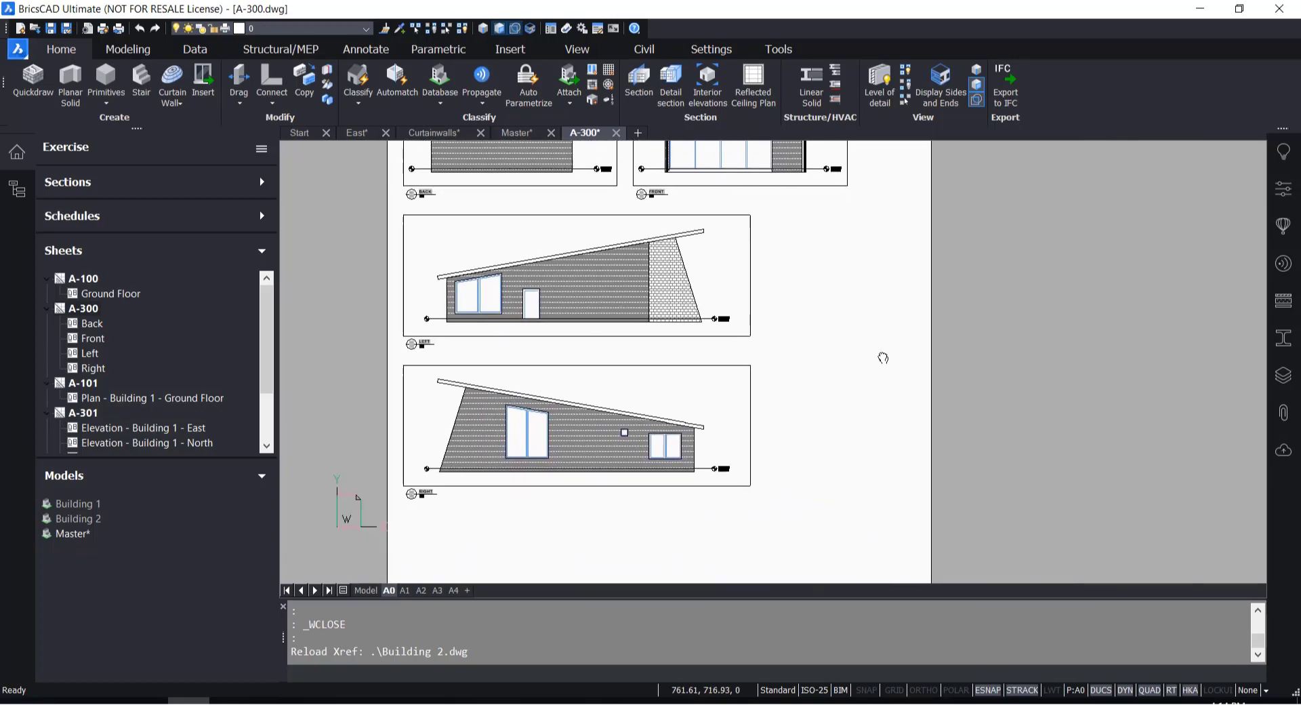
pyautogui.scroll(2, 885, 404)
pyautogui.scroll(-2, 884, 406)
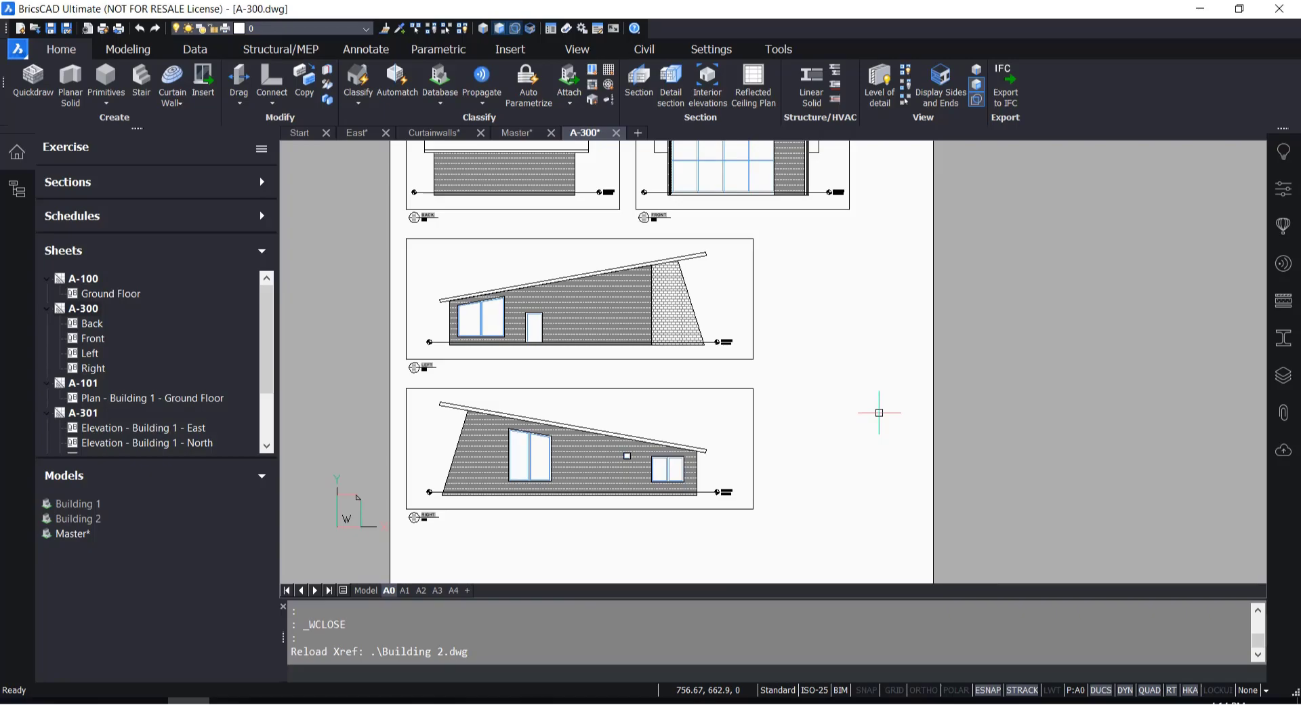
# Collapse the Sheets, Schedules and Models lists of the Exercise project
pyautogui.click(262, 250)
pyautogui.click(261, 216)
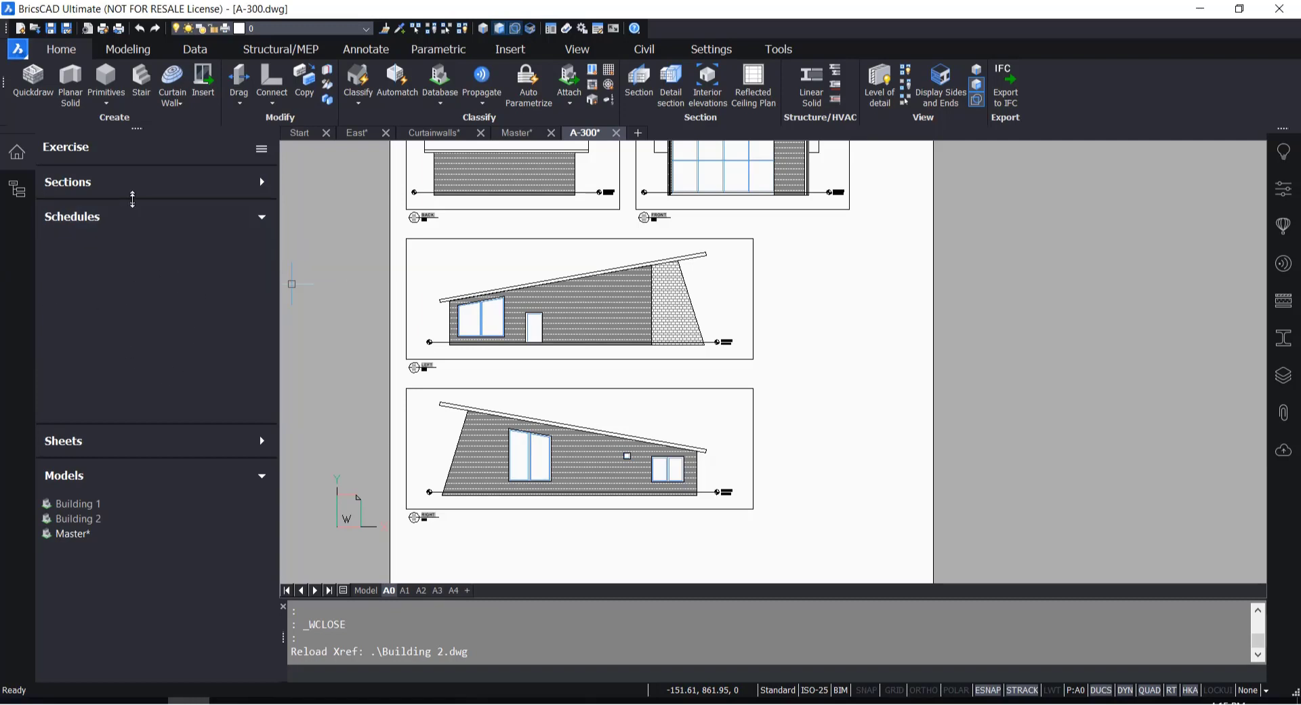
pyautogui.rightClick(132, 309)
pyautogui.click(99, 241)
pyautogui.click(261, 217)
pyautogui.click(262, 284)
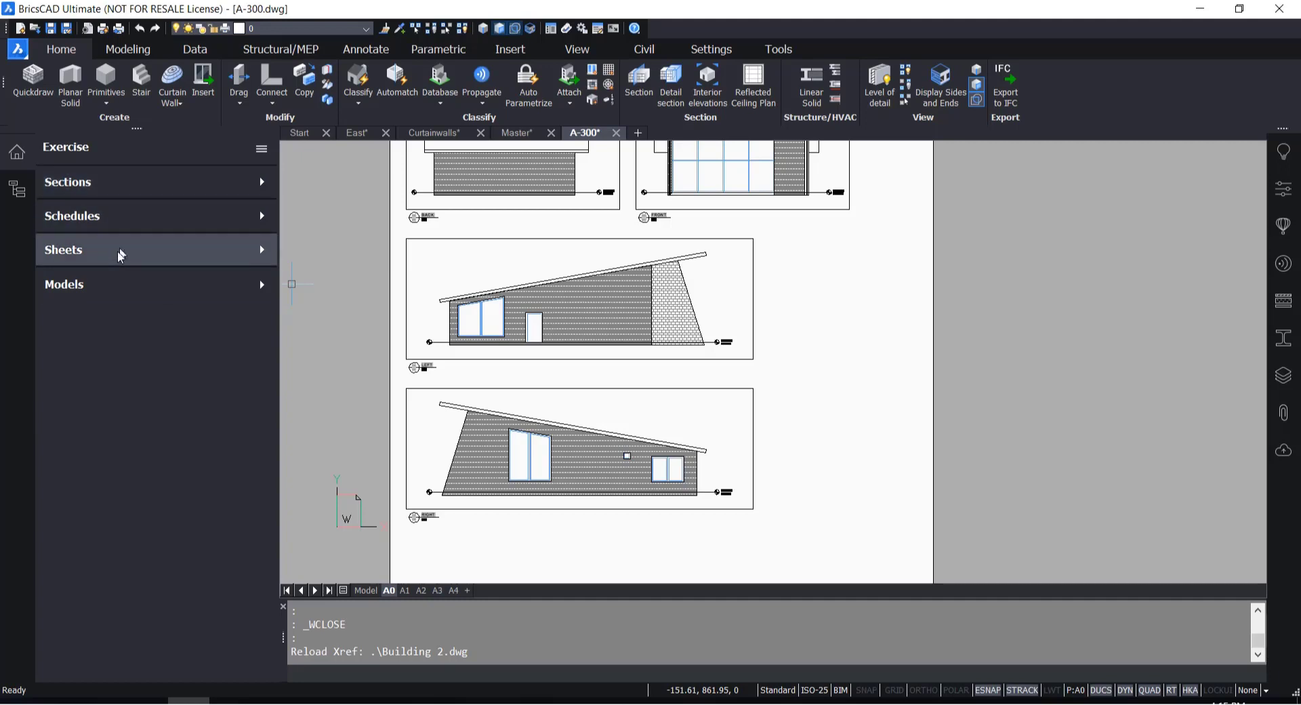
# Add a schedule to the Exercise project, basing it on an existing data extraction definition and naming it Doors
pyautogui.click(250, 225)
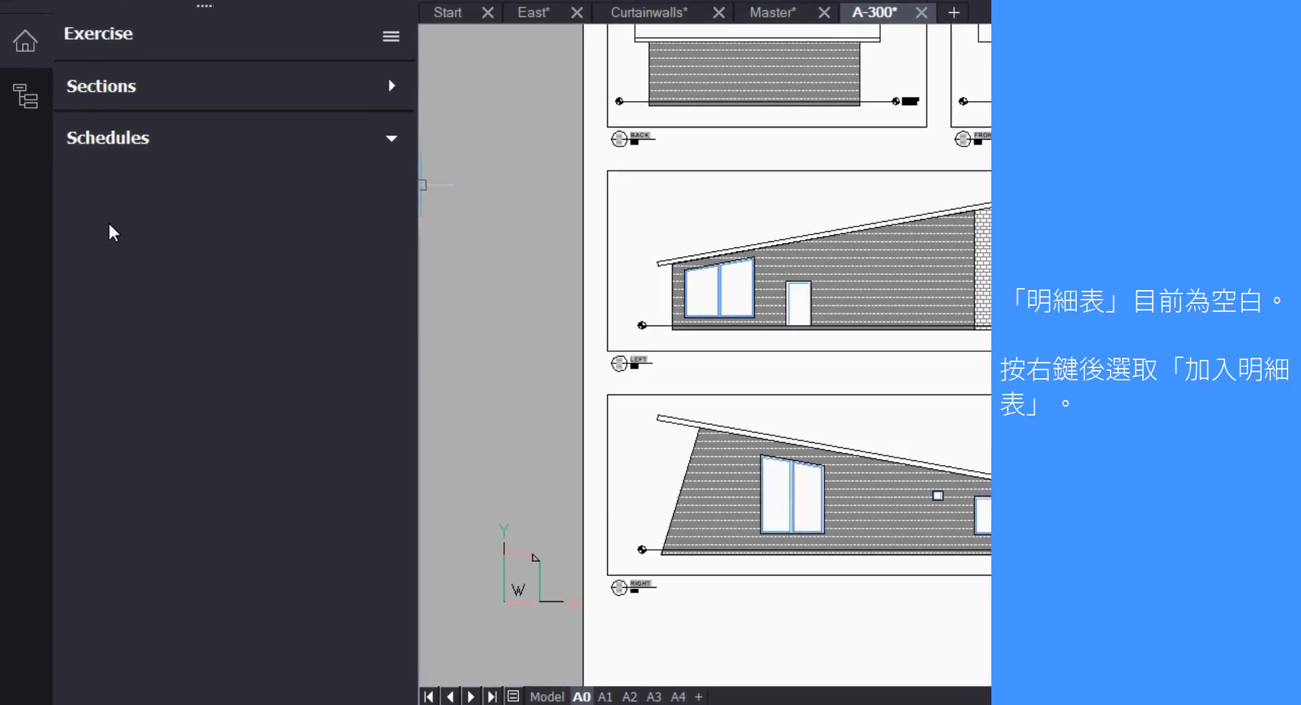
pyautogui.rightClick(74, 274)
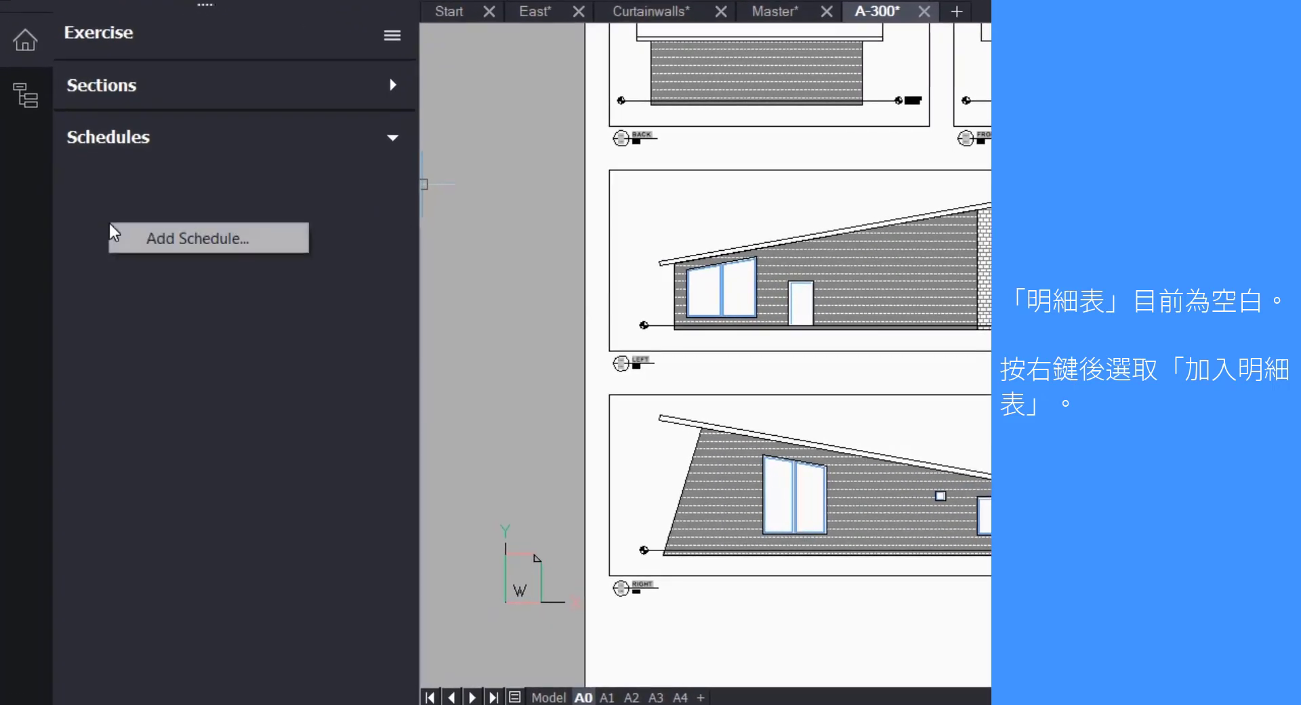
pyautogui.click(215, 245)
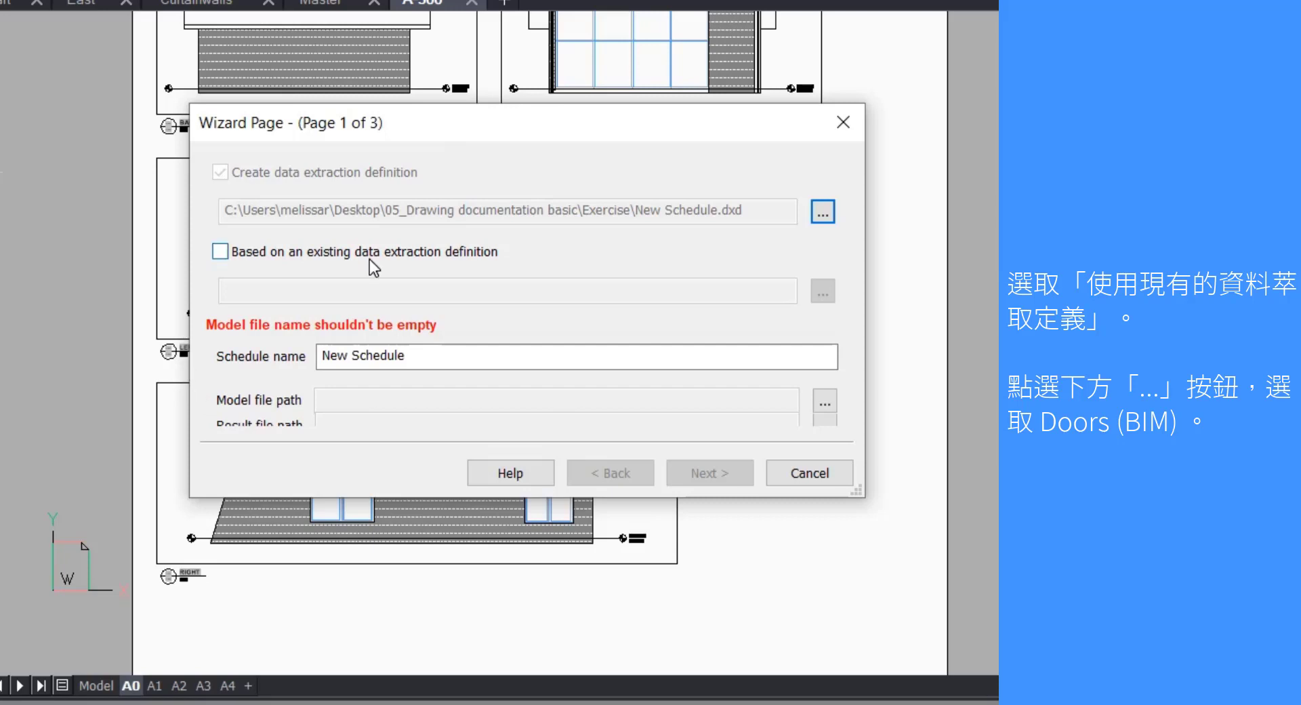
pyautogui.click(220, 251)
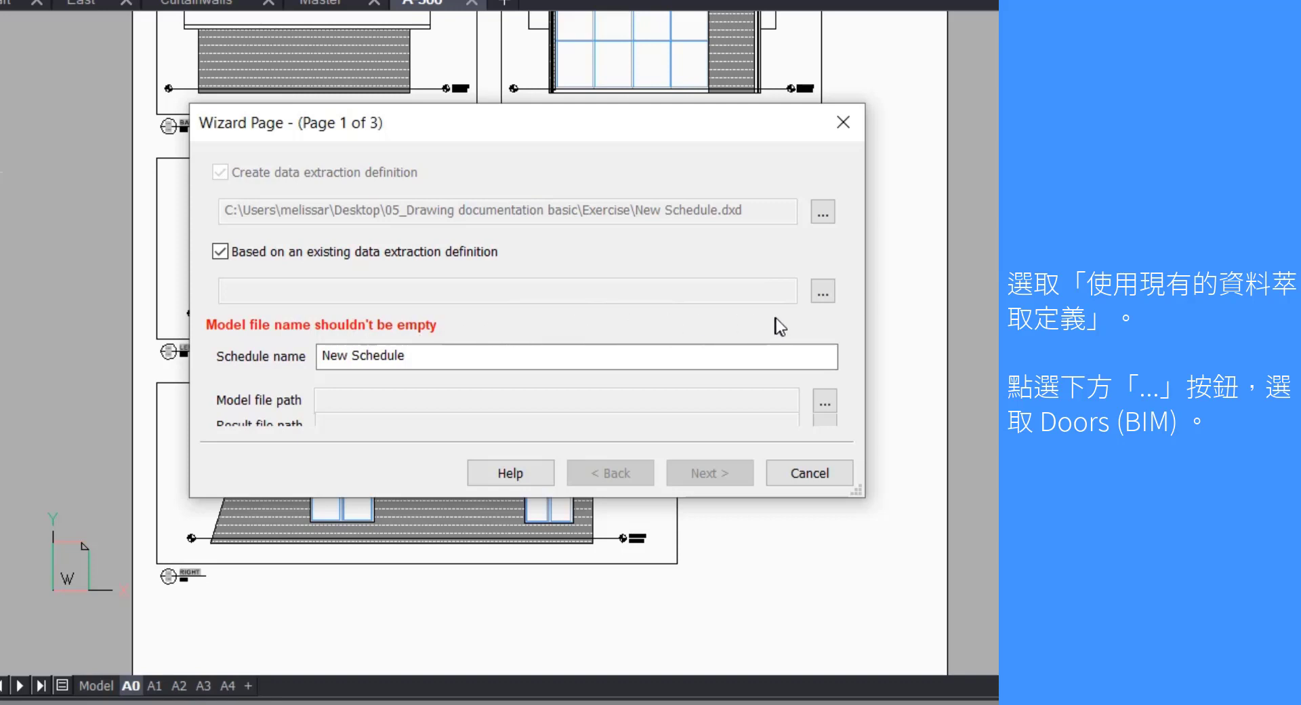
pyautogui.click(459, 355)
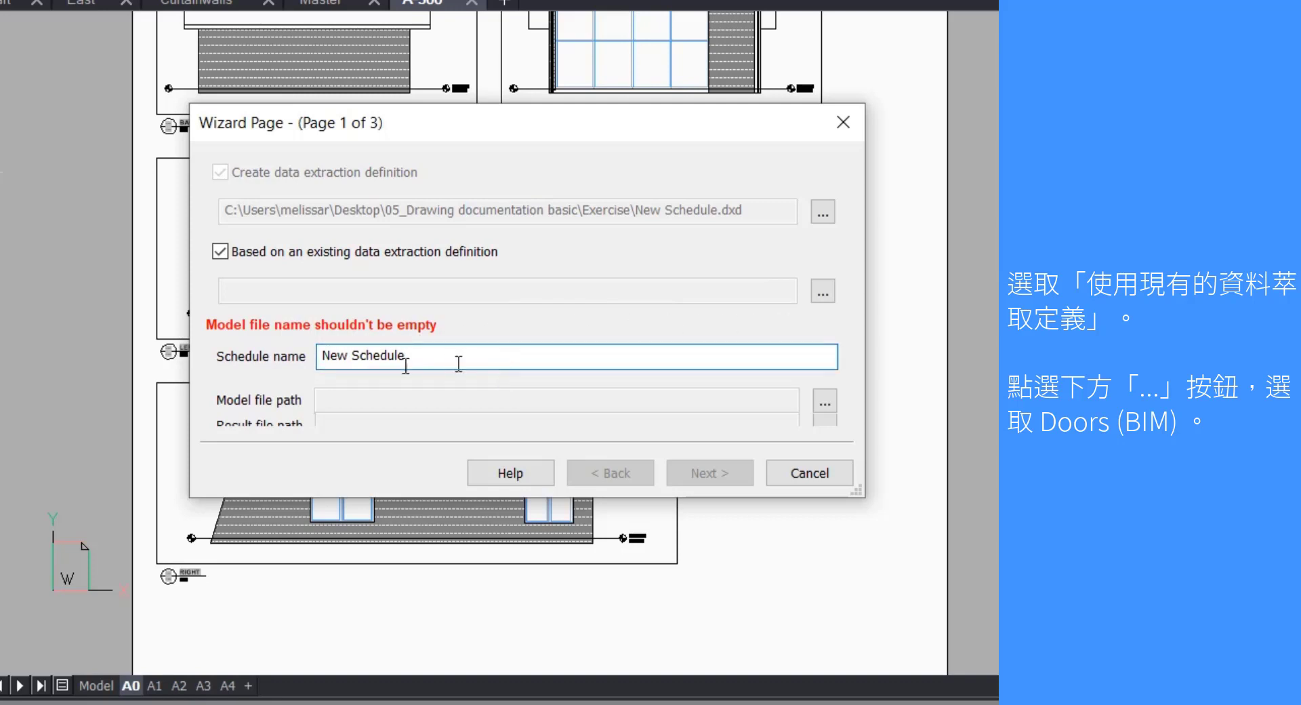
pyautogui.moveTo(442, 360); pyautogui.dragTo(306, 360)
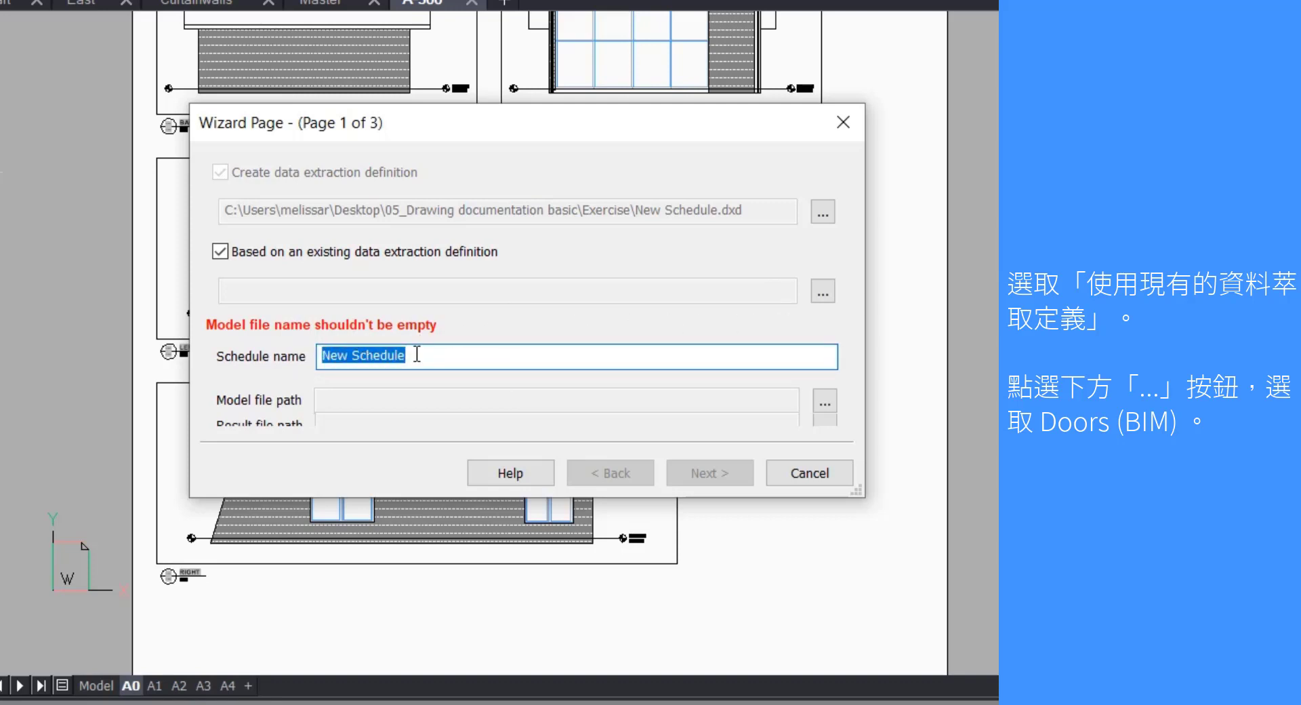
pyautogui.press('BackSpace')
pyautogui.write('Do')
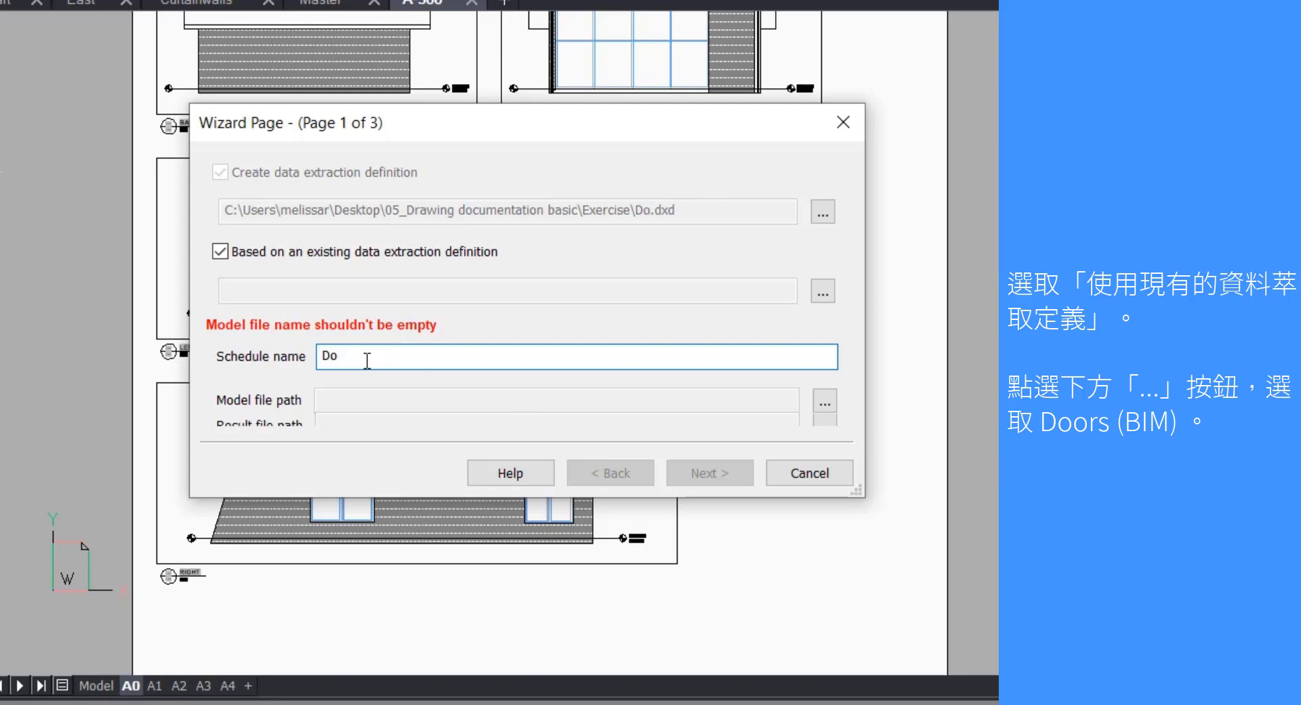
pyautogui.write('ors')
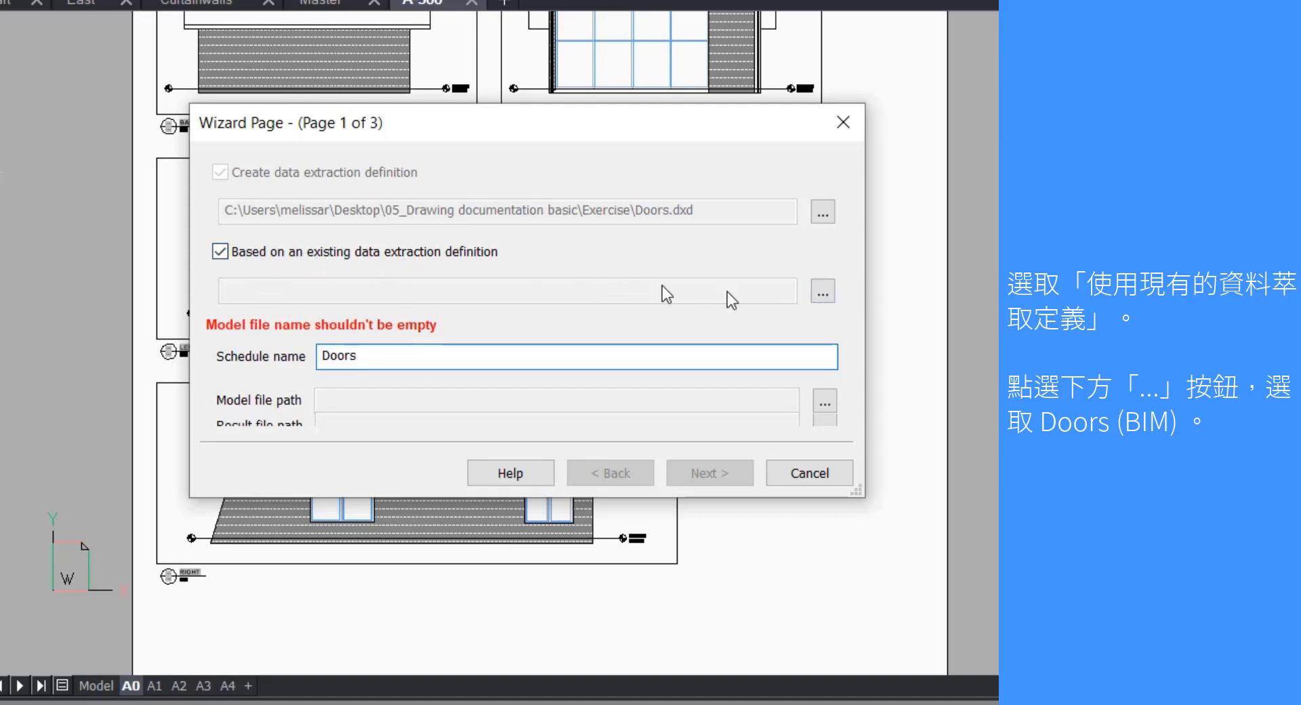
# Choose Doors (BIM).dxd as the existing data extraction definition for the schedule
pyautogui.click(824, 292)
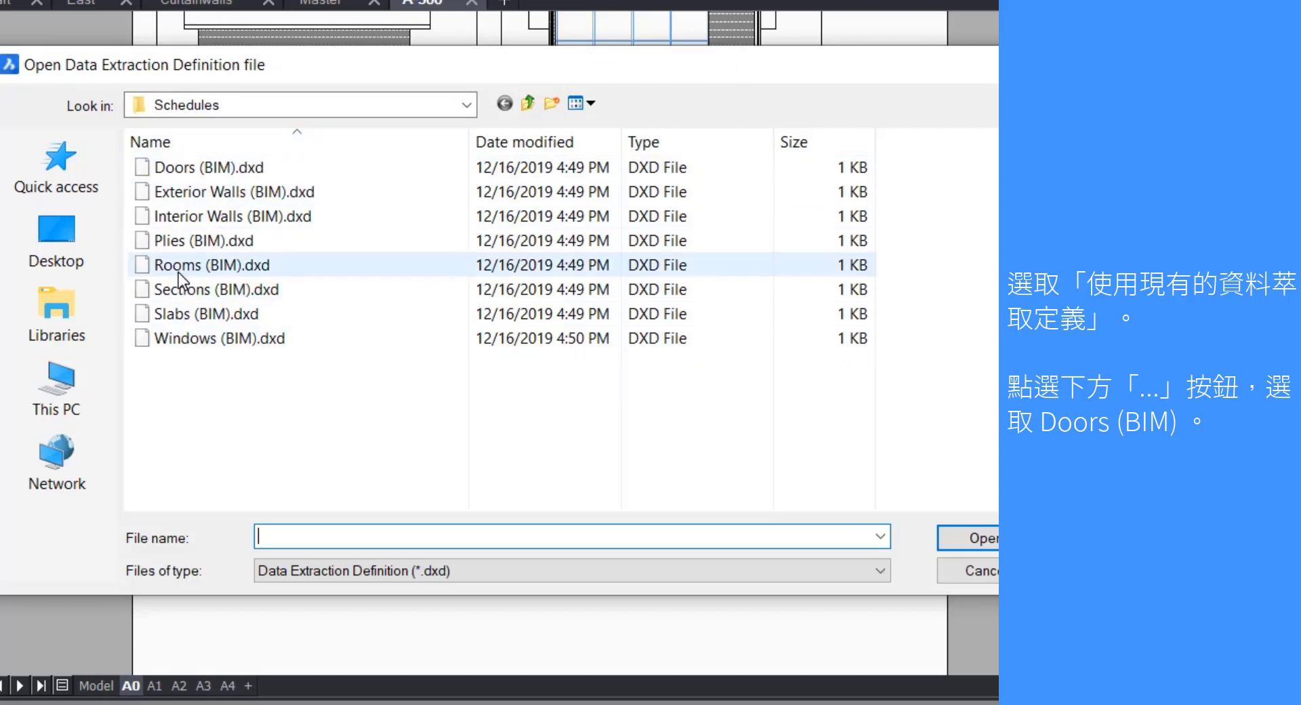
pyautogui.click(177, 168)
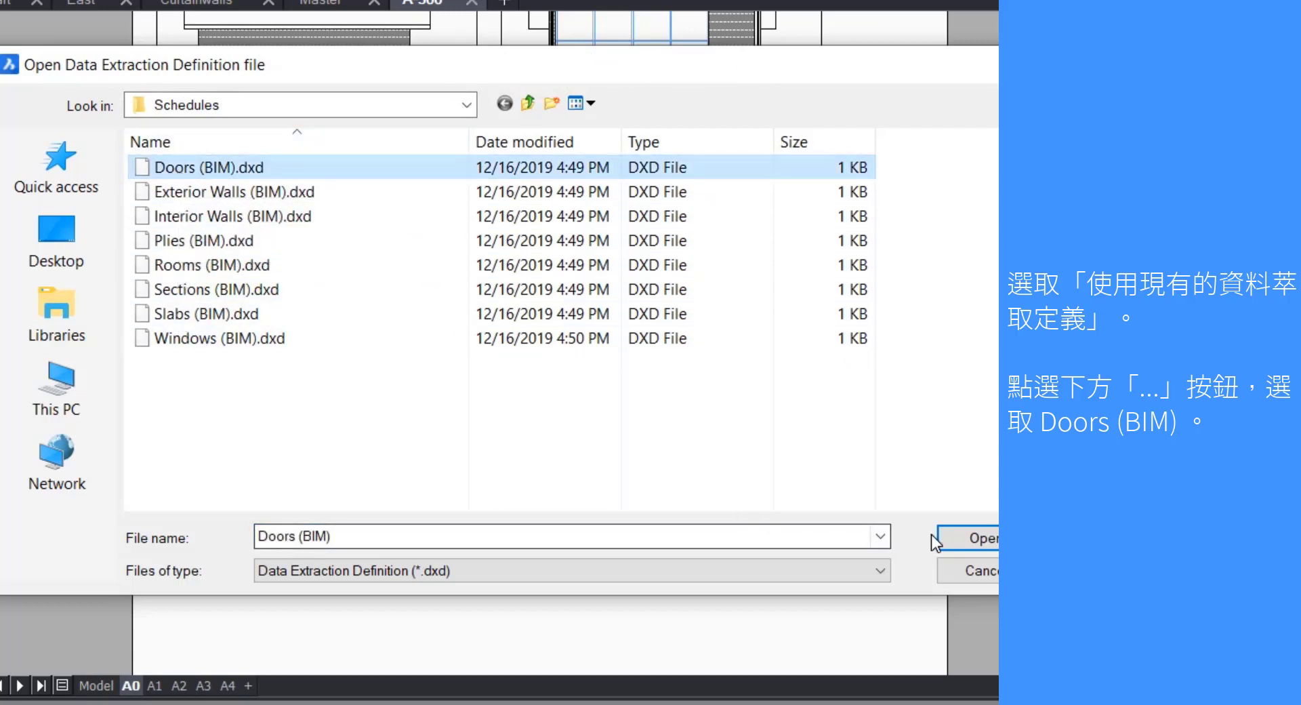
pyautogui.click(955, 537)
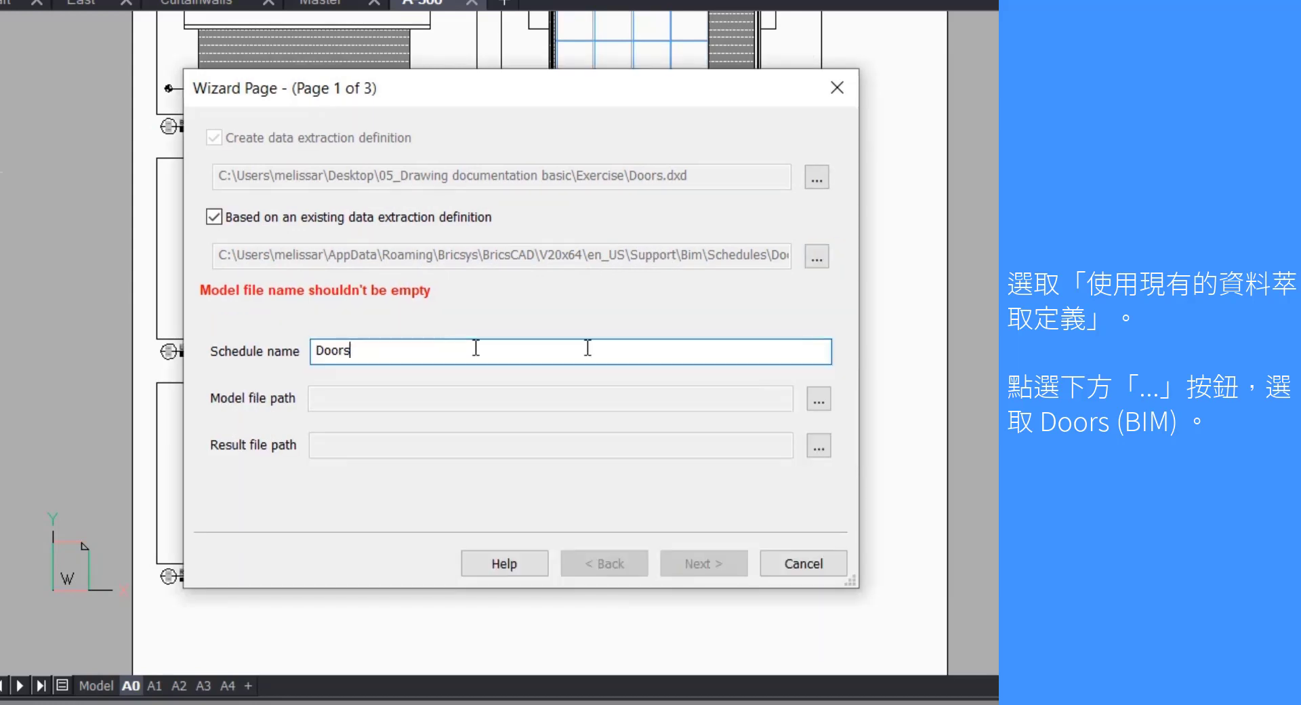
# Set the schedule's model file to Building 2 from the Exercise folder of 05_Drawing documentation basic on the desktop
pyautogui.click(818, 400)
pyautogui.click(531, 105)
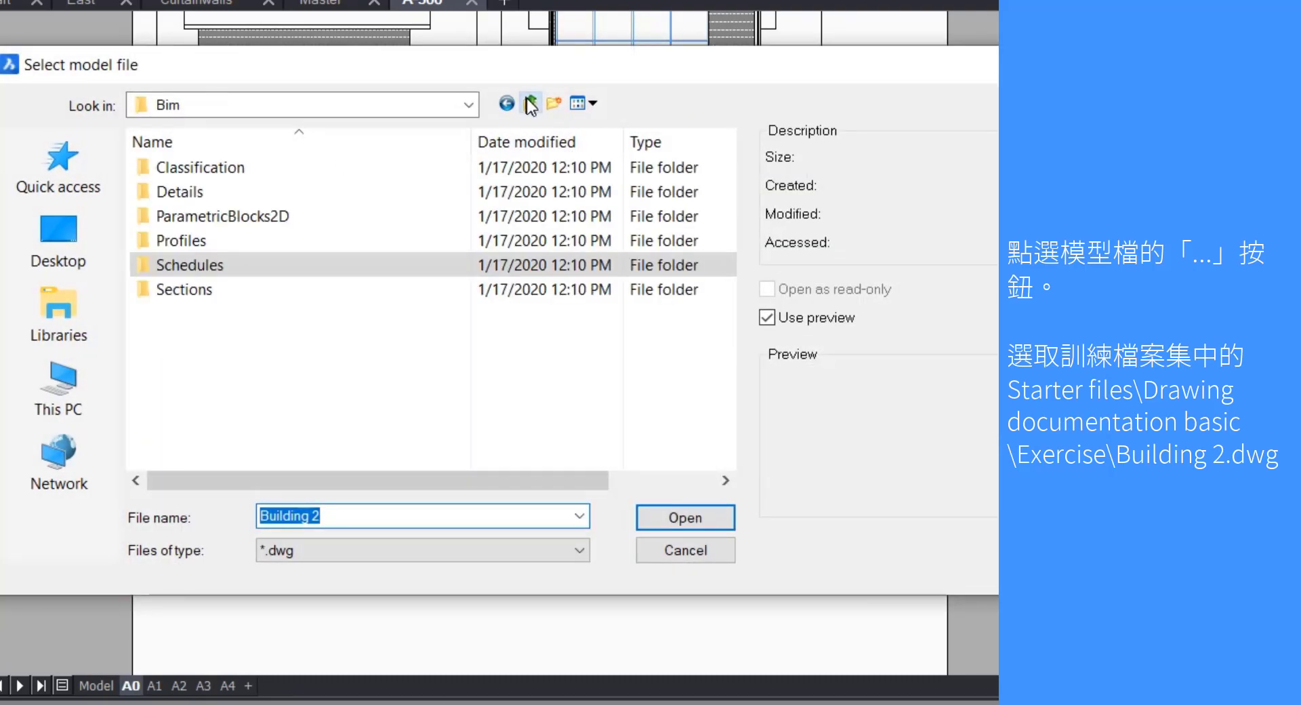
pyautogui.click(55, 240)
pyautogui.doubleClick(199, 380)
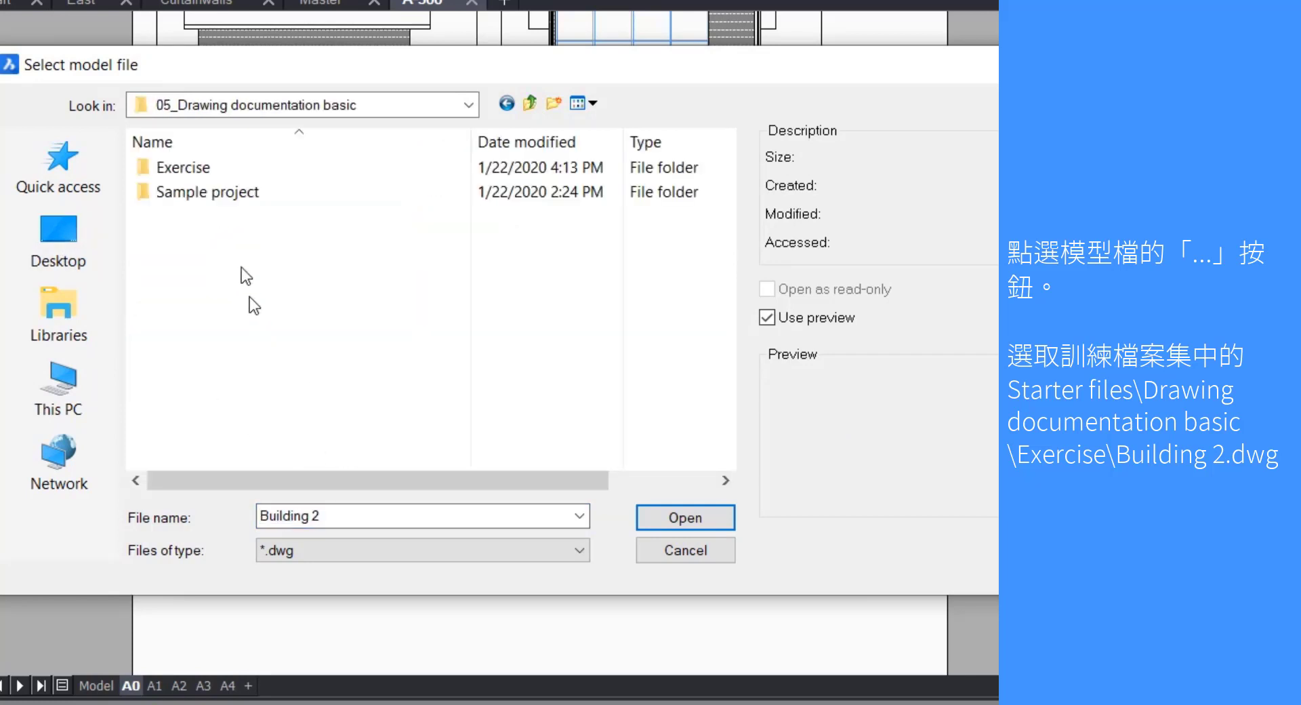
pyautogui.doubleClick(206, 173)
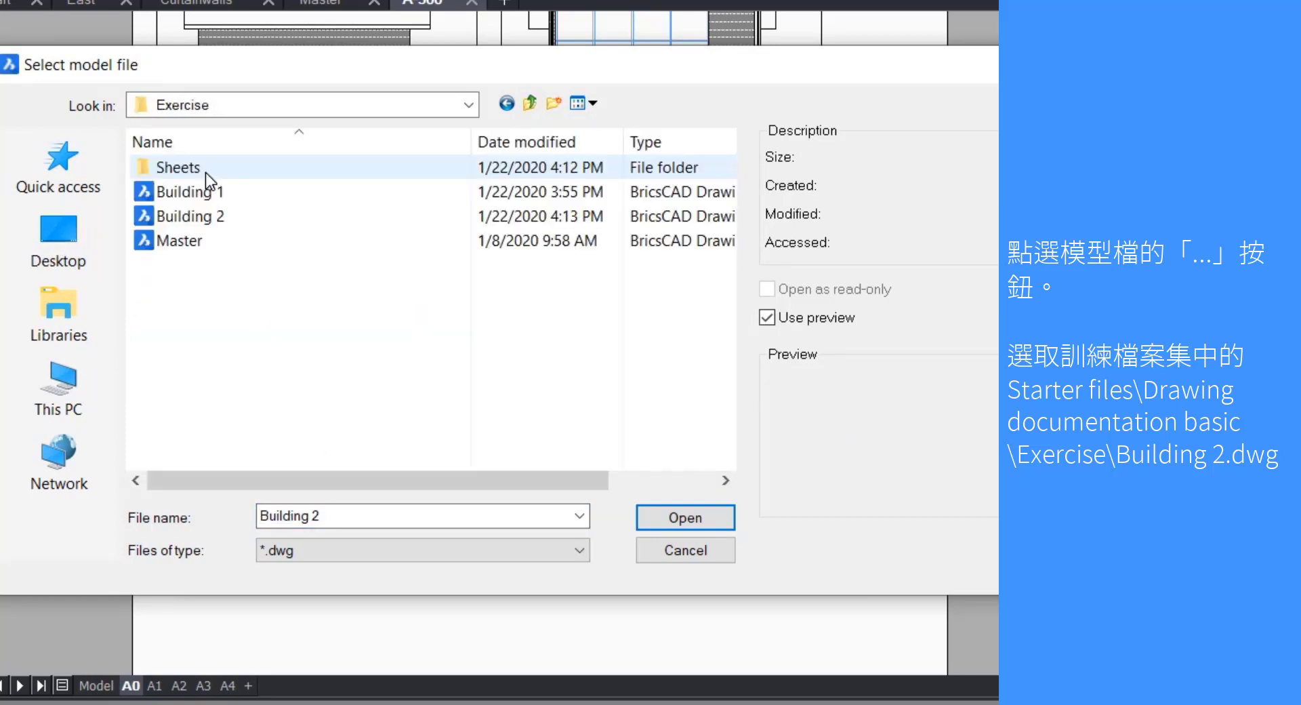
pyautogui.click(189, 221)
pyautogui.click(664, 522)
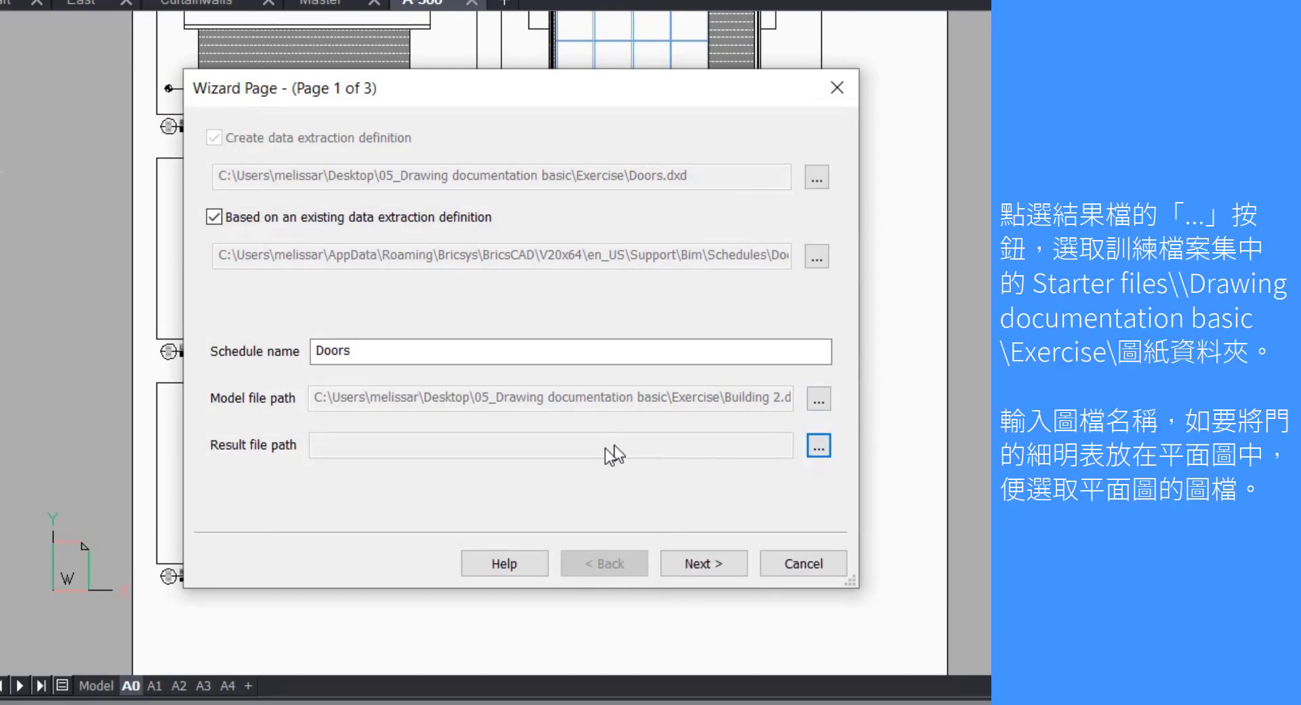
# Set the schedule's result file to S-100 in the Sheets folder of the Exercise project
pyautogui.click(819, 447)
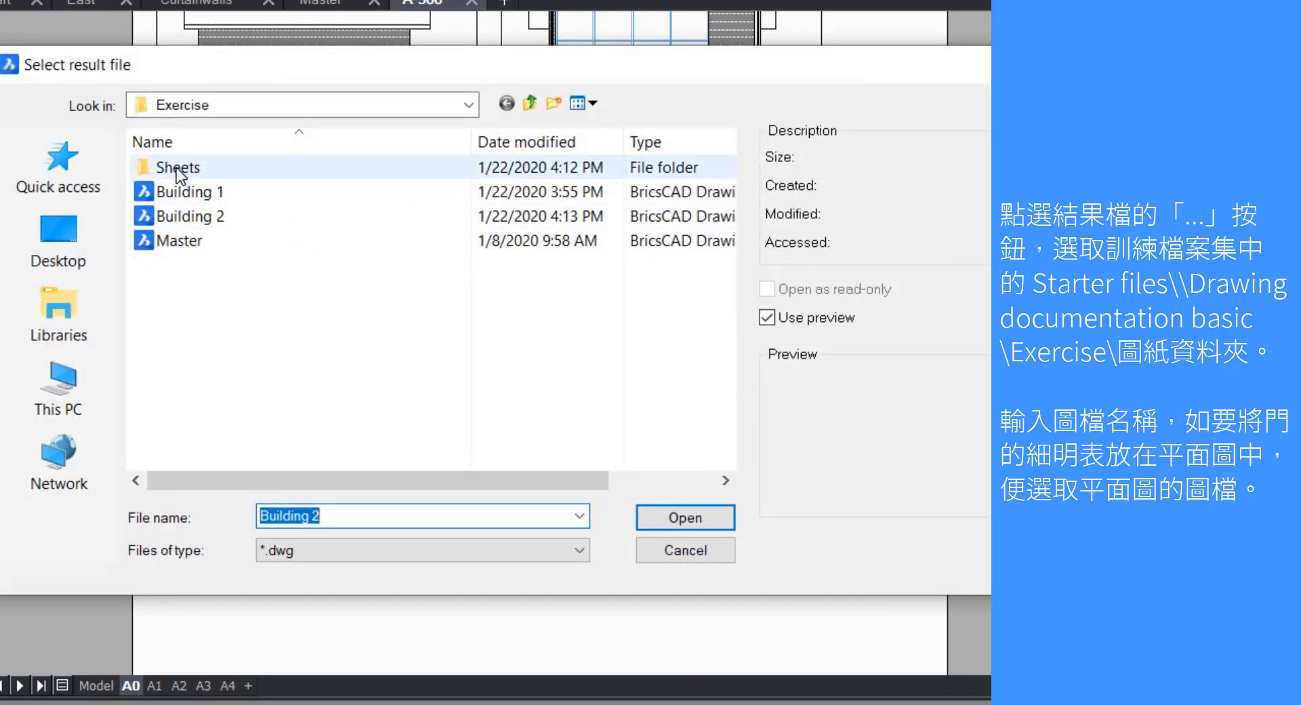
pyautogui.doubleClick(173, 168)
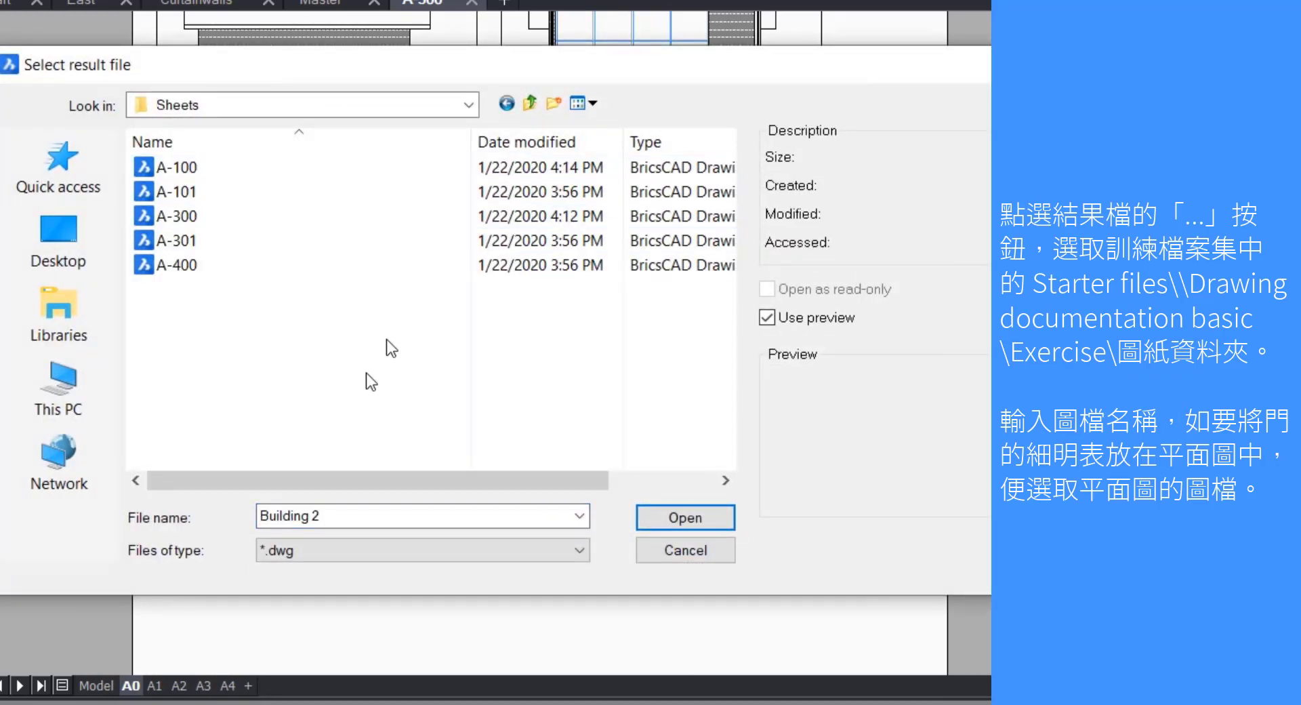
pyautogui.click(532, 516)
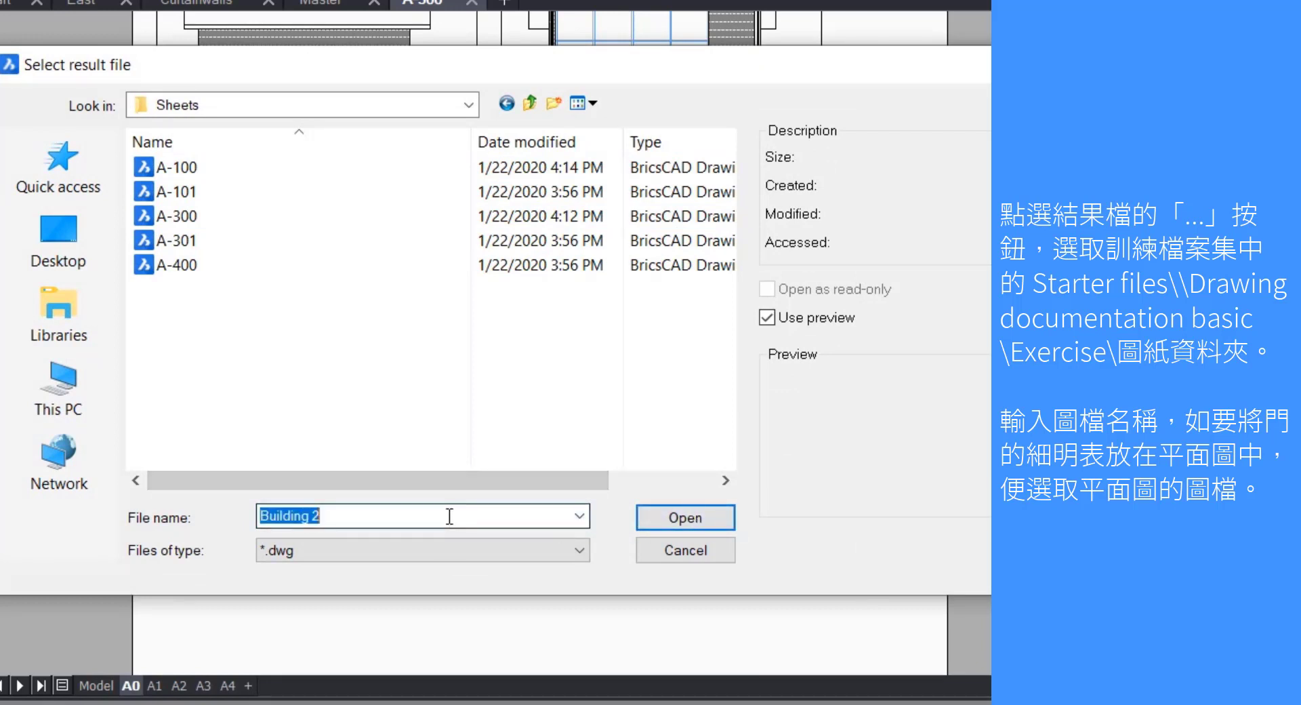
pyautogui.click(355, 523)
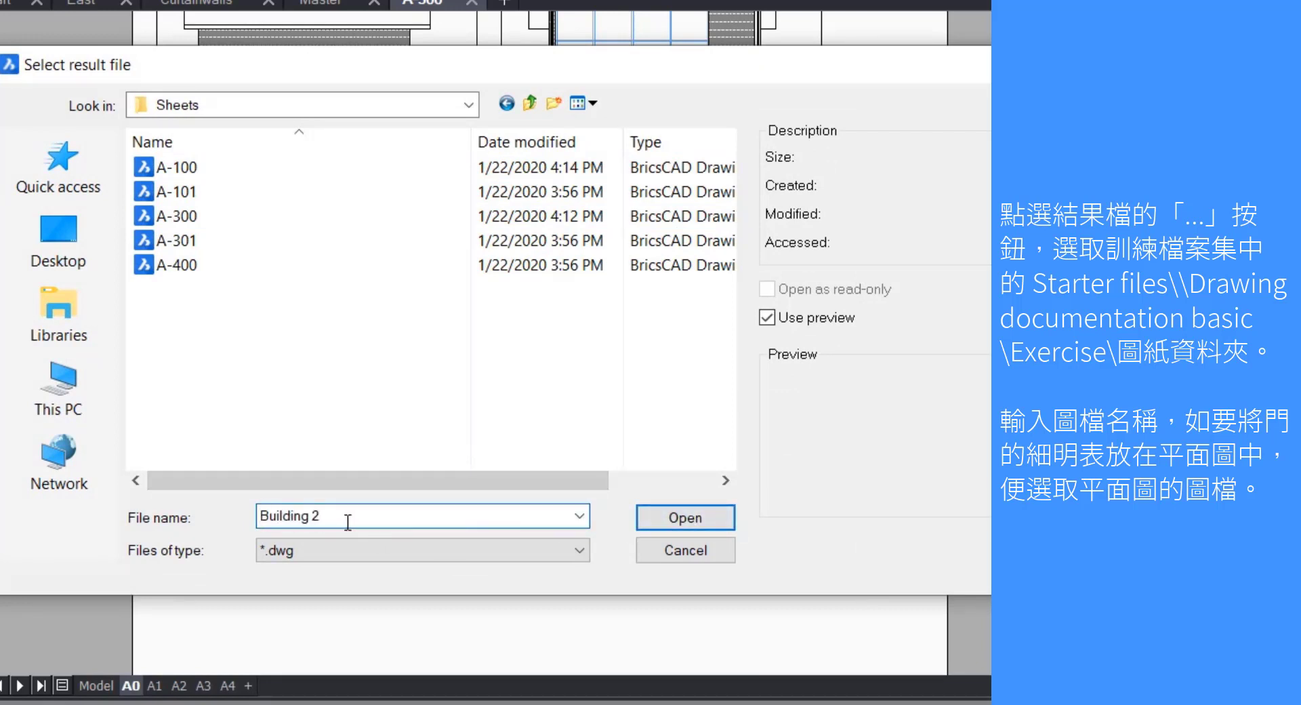
pyautogui.moveTo(343, 522); pyautogui.dragTo(160, 521)
pyautogui.press('BackSpace')
pyautogui.write('S-100')
pyautogui.click(686, 518)
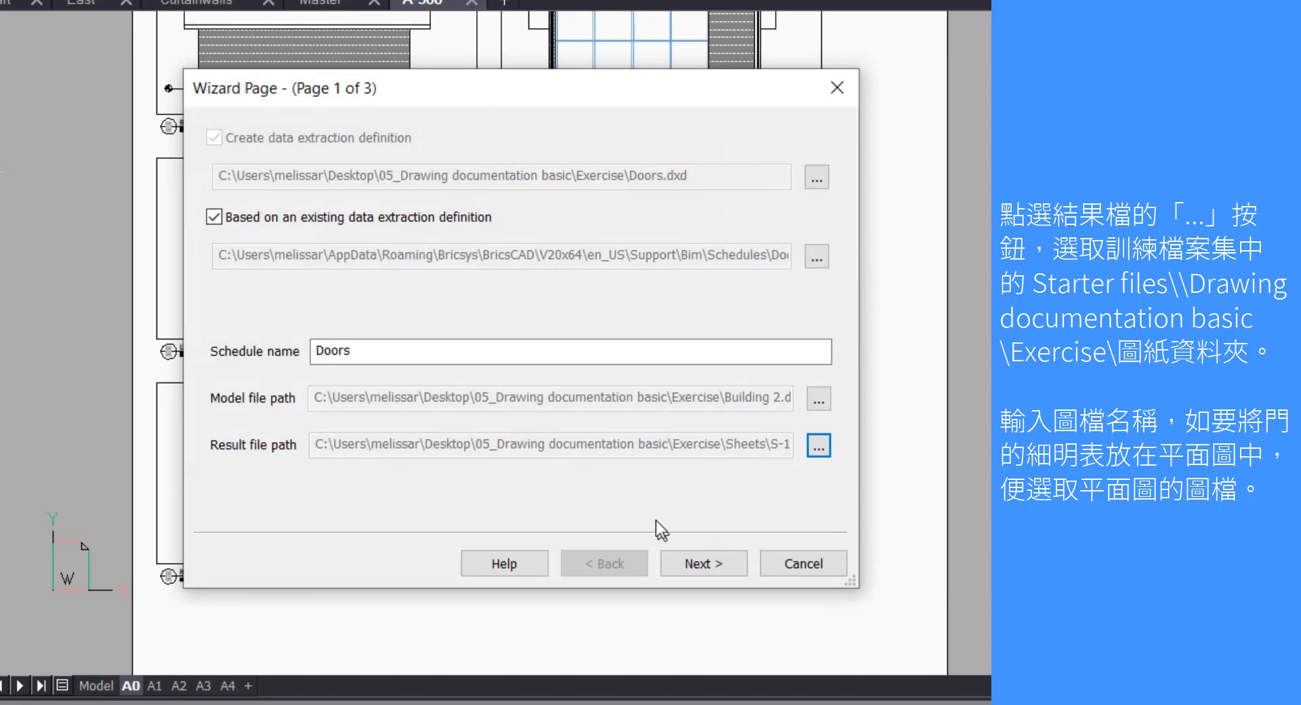
# Turn off extraction of entities from blocks and continue to the schedule's property selection
pyautogui.click(723, 569)
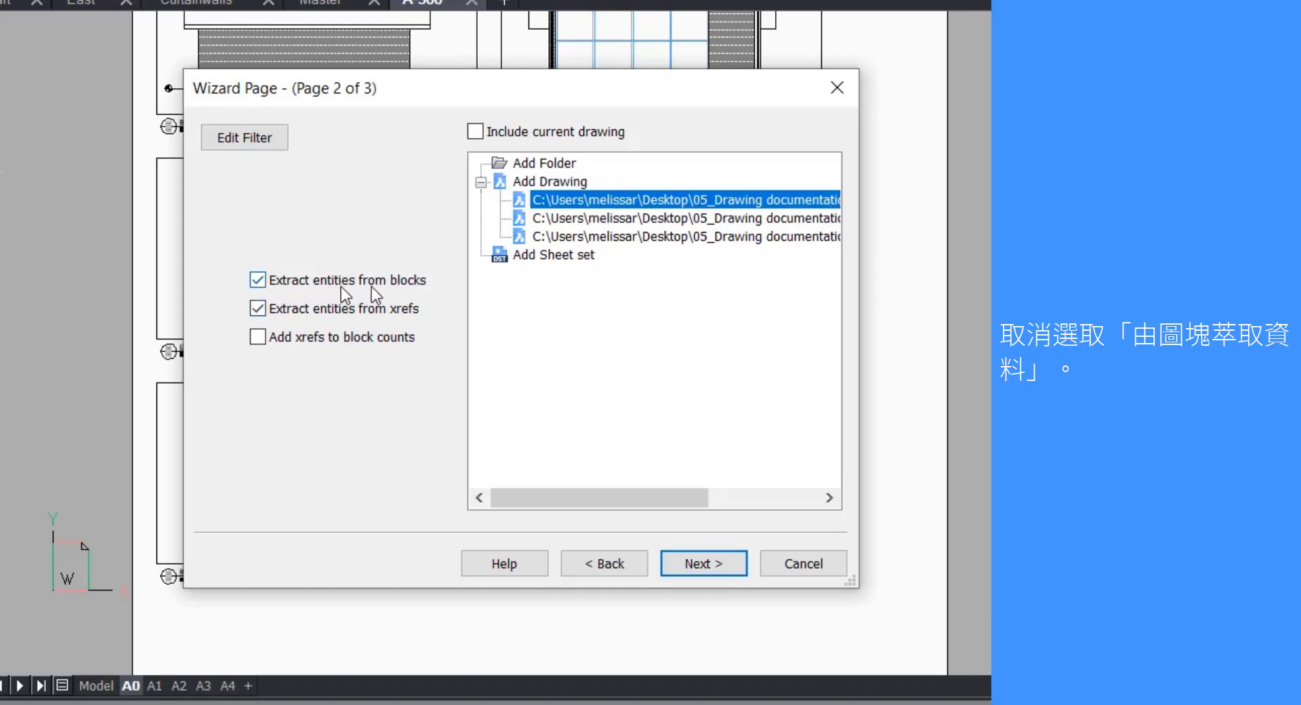
pyautogui.click(258, 280)
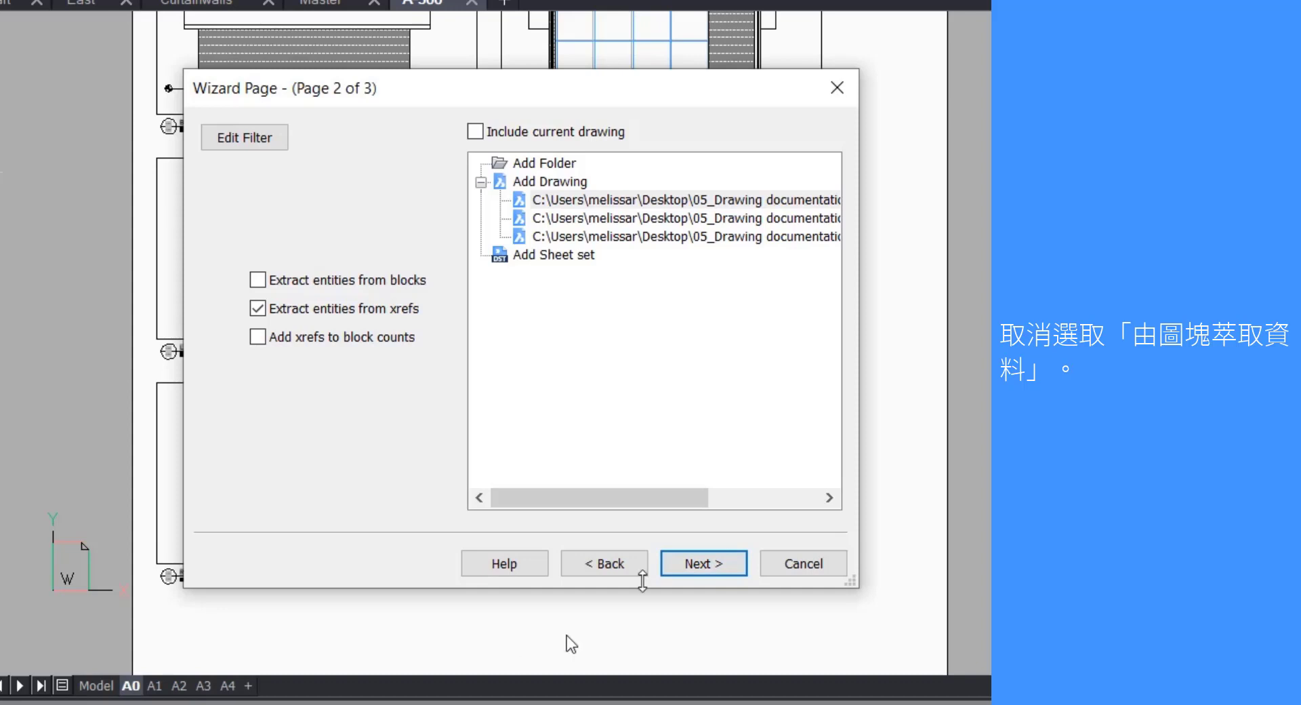
pyautogui.click(698, 563)
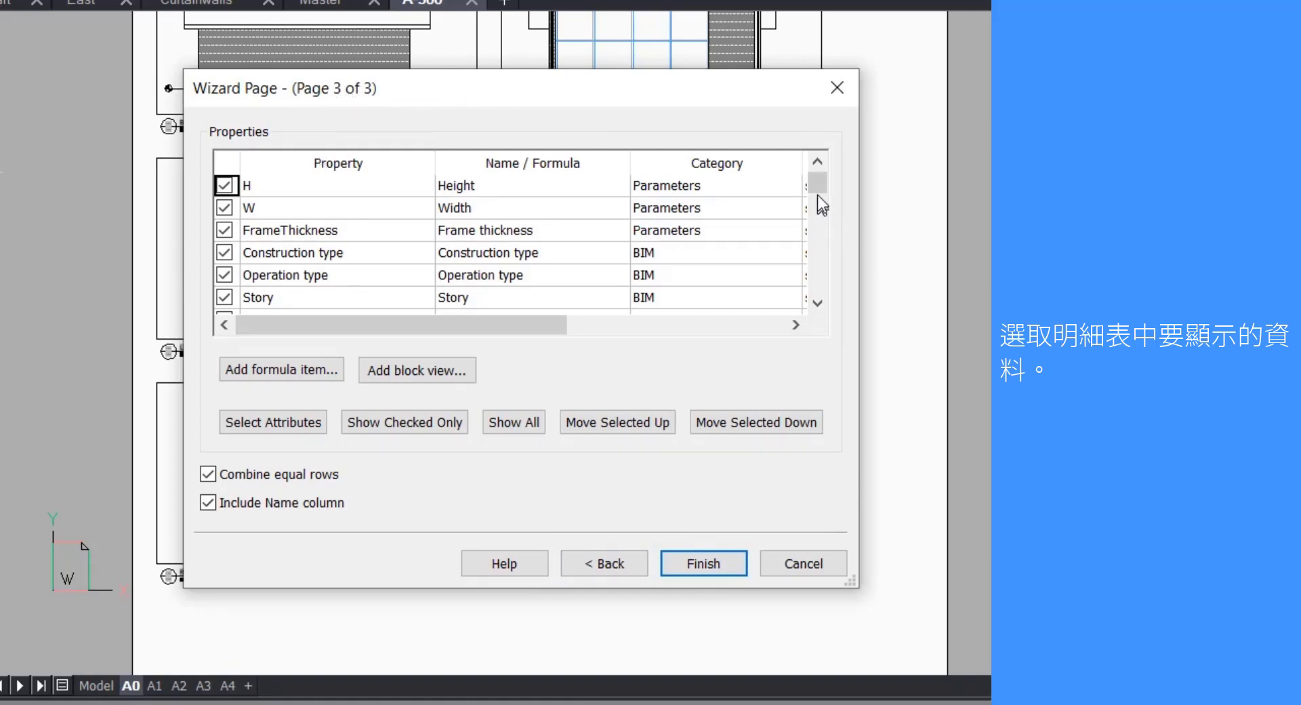
# Review which properties are selected for extraction in the Doors schedule
pyautogui.moveTo(817, 189)
pyautogui.mouseDown()
pyautogui.moveTo(824, 274)
pyautogui.moveTo(817, 183)
pyautogui.mouseUp()
pyautogui.click(817, 303)
pyautogui.click(816, 304)
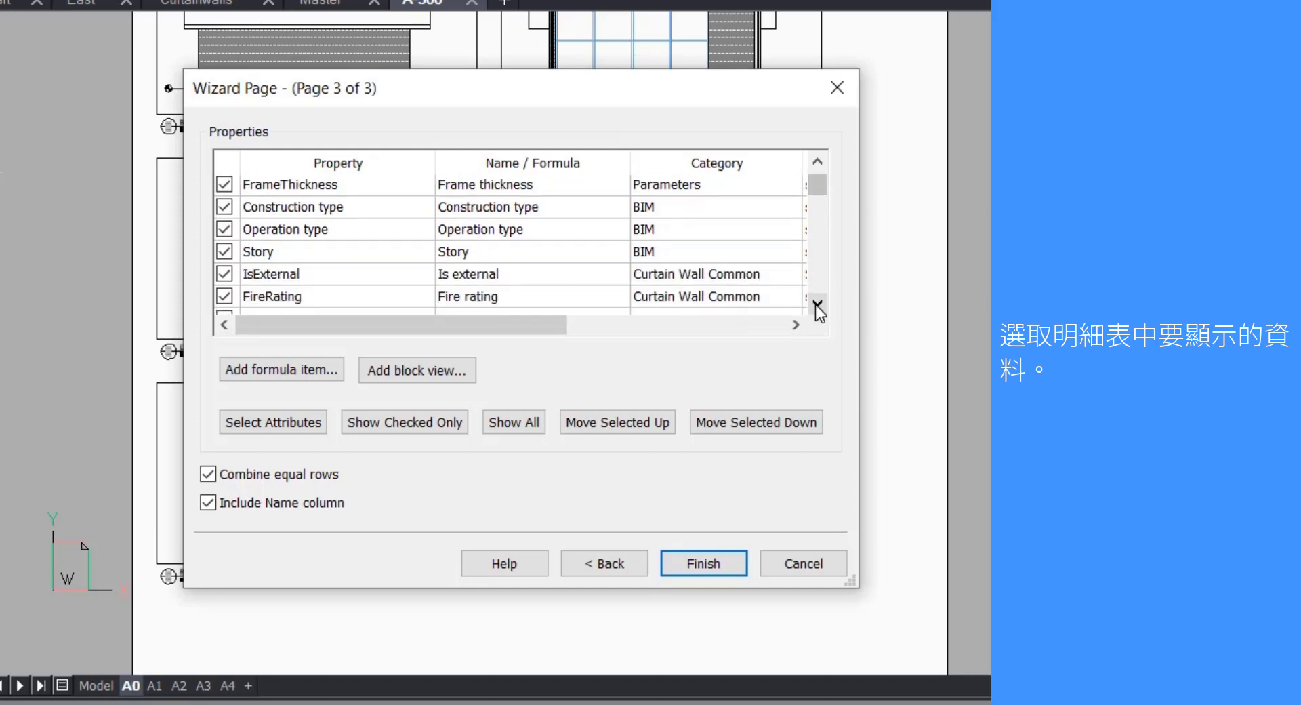
pyautogui.click(815, 304)
pyautogui.click(815, 304)
pyautogui.click(813, 305)
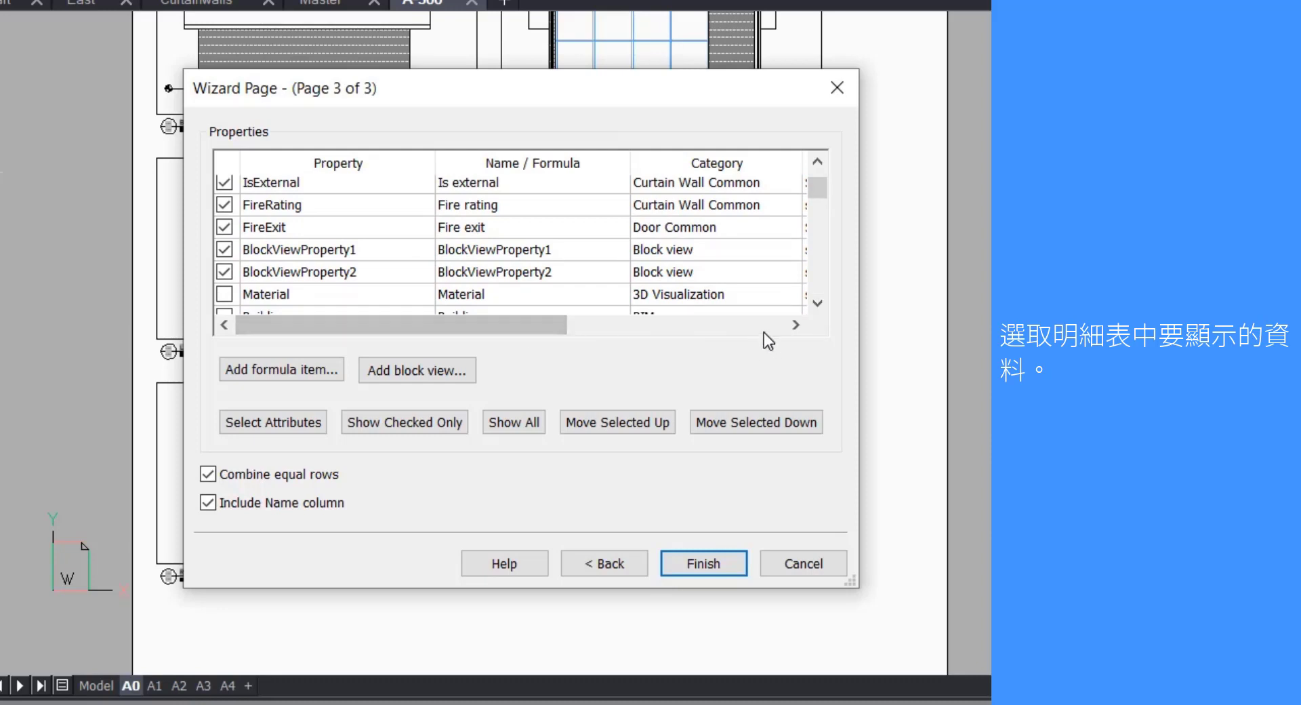
pyautogui.click(818, 161)
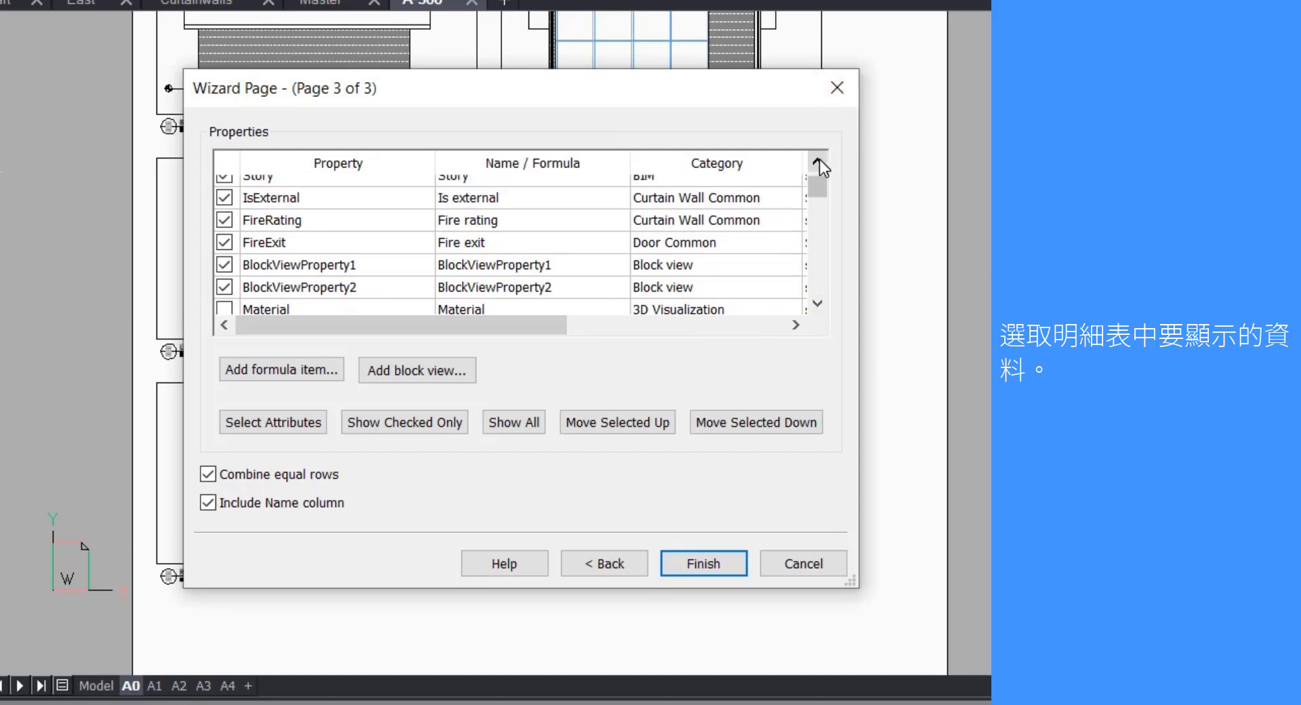
pyautogui.click(819, 161)
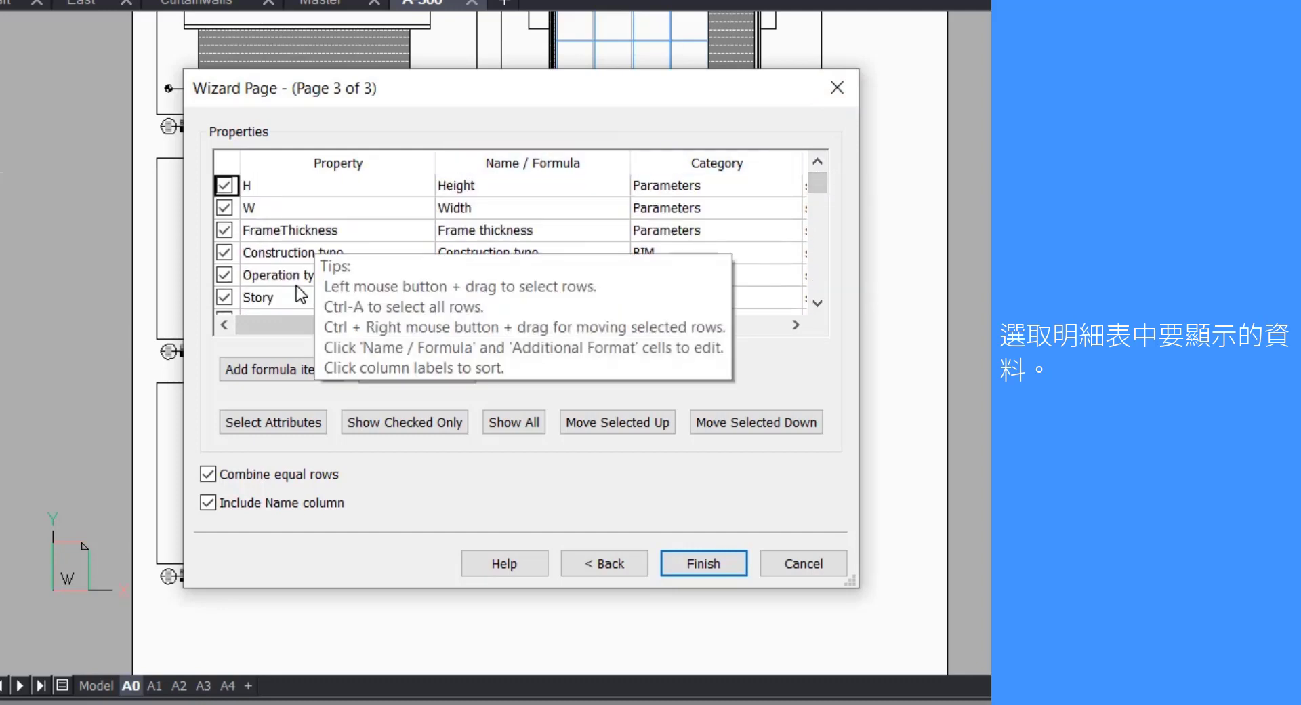
# Exclude the FireRating and FireExit properties from the Doors schedule and finish creating it
pyautogui.click(817, 303)
pyautogui.click(819, 303)
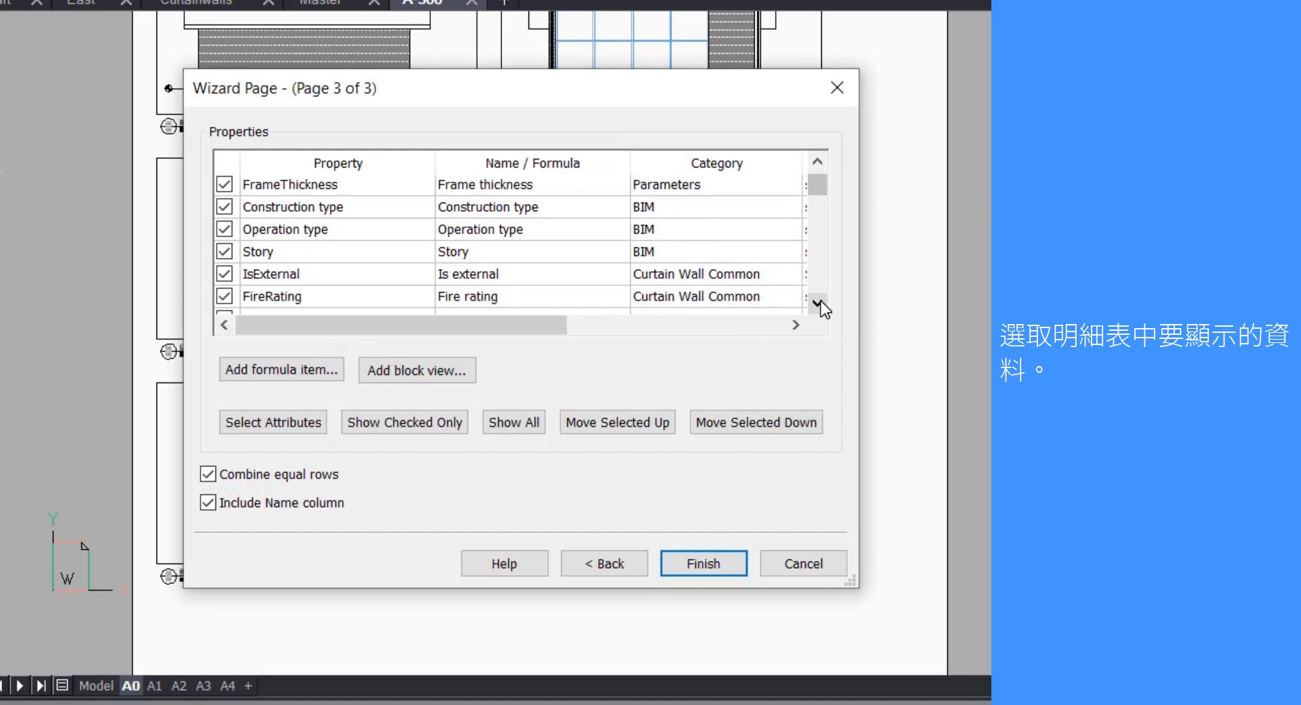
pyautogui.click(819, 303)
pyautogui.click(224, 266)
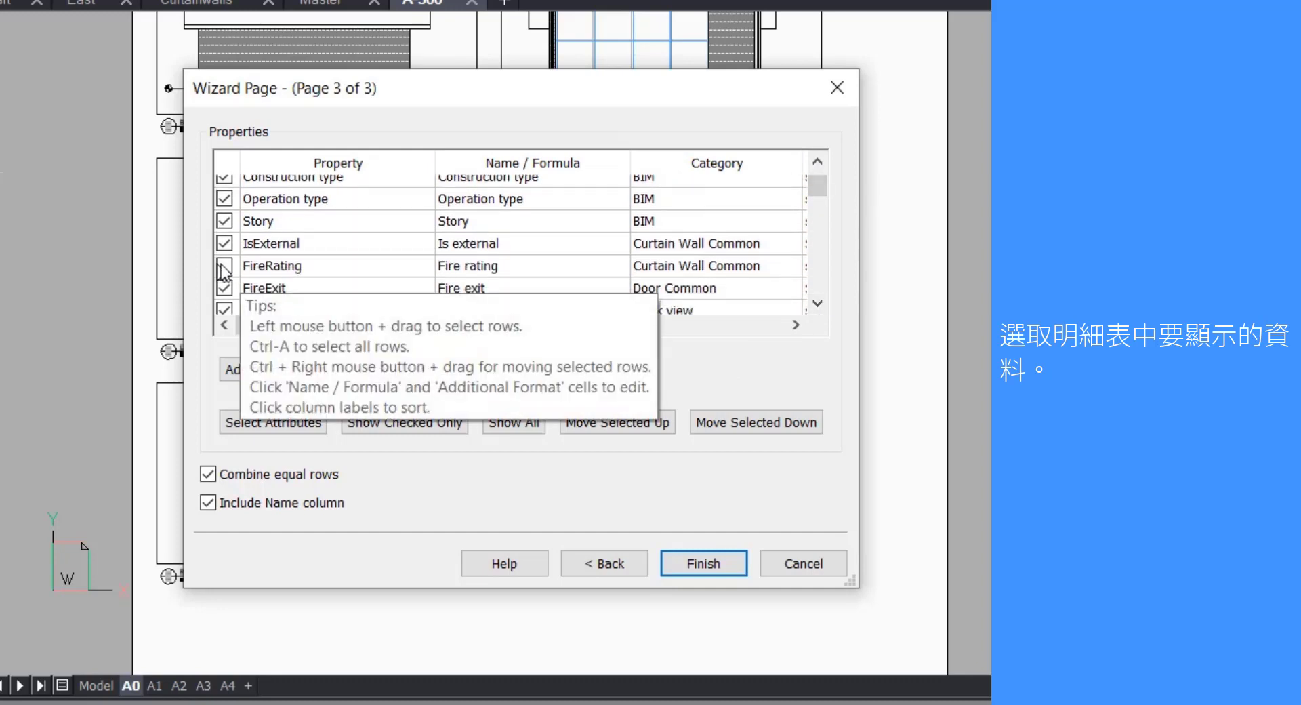
pyautogui.click(225, 288)
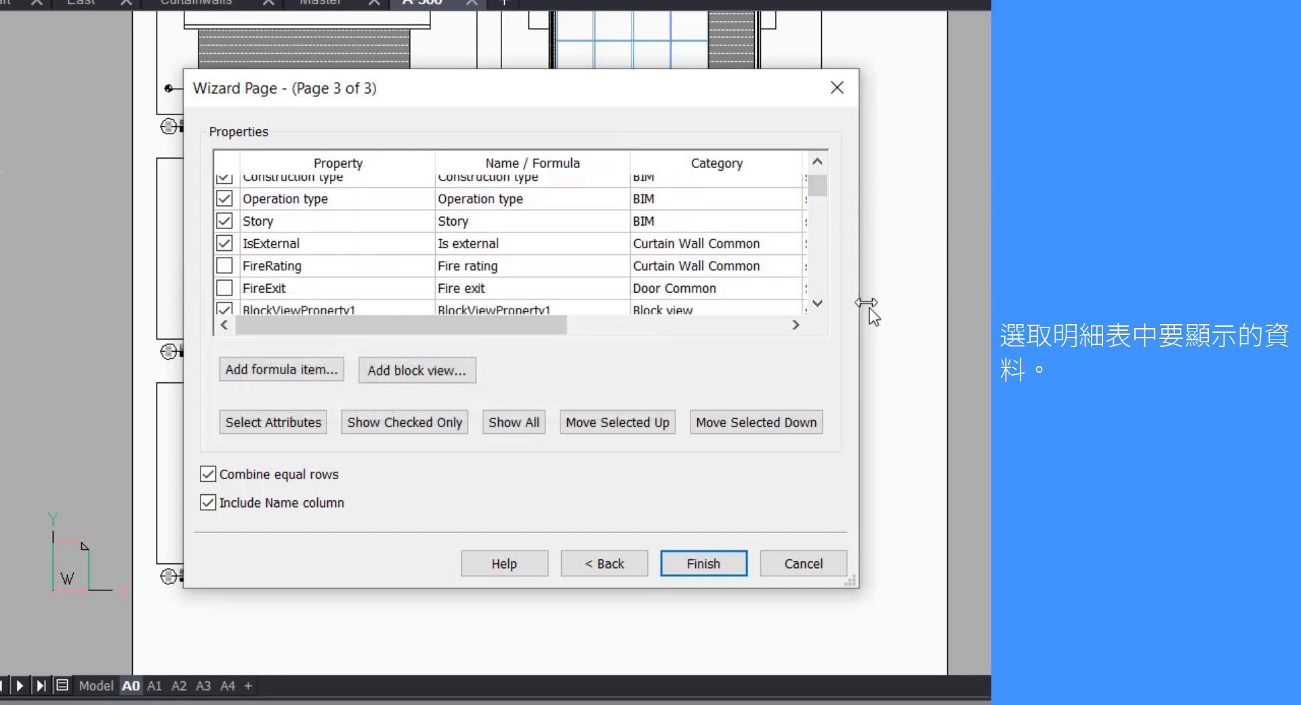
pyautogui.click(818, 303)
pyautogui.click(818, 303)
pyautogui.click(818, 303)
pyautogui.click(818, 302)
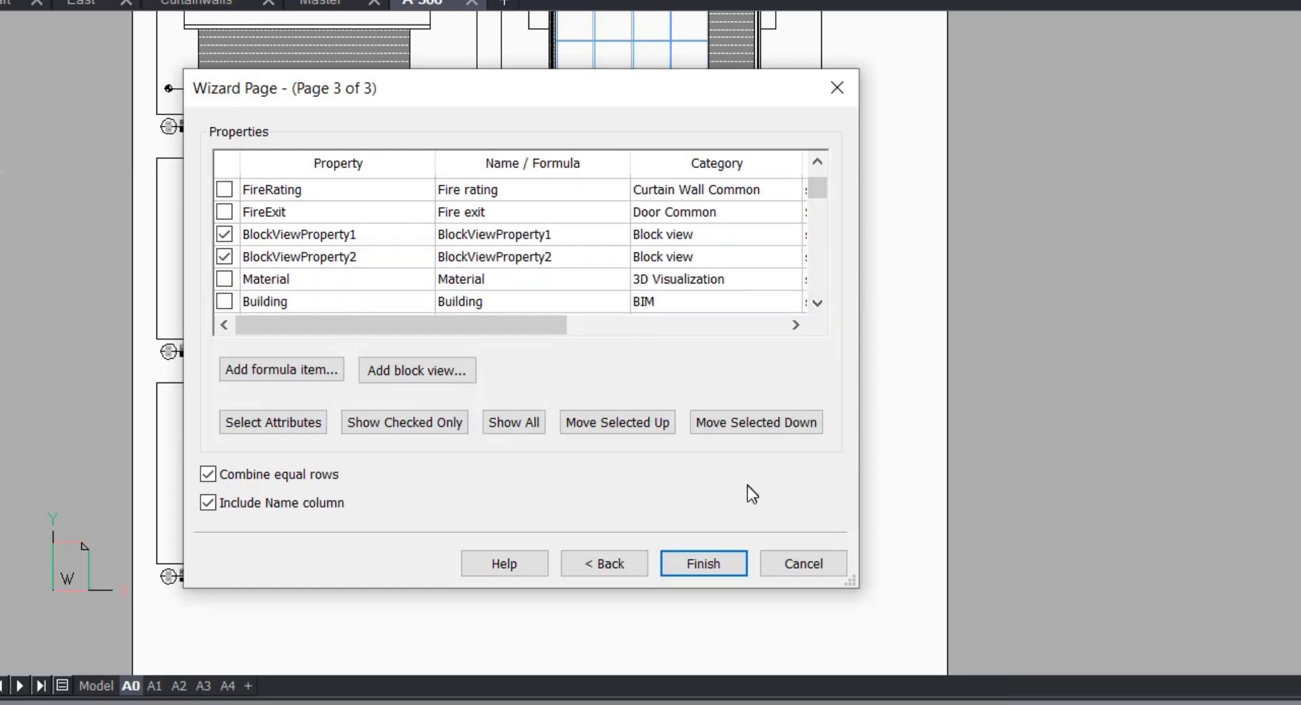
pyautogui.click(720, 561)
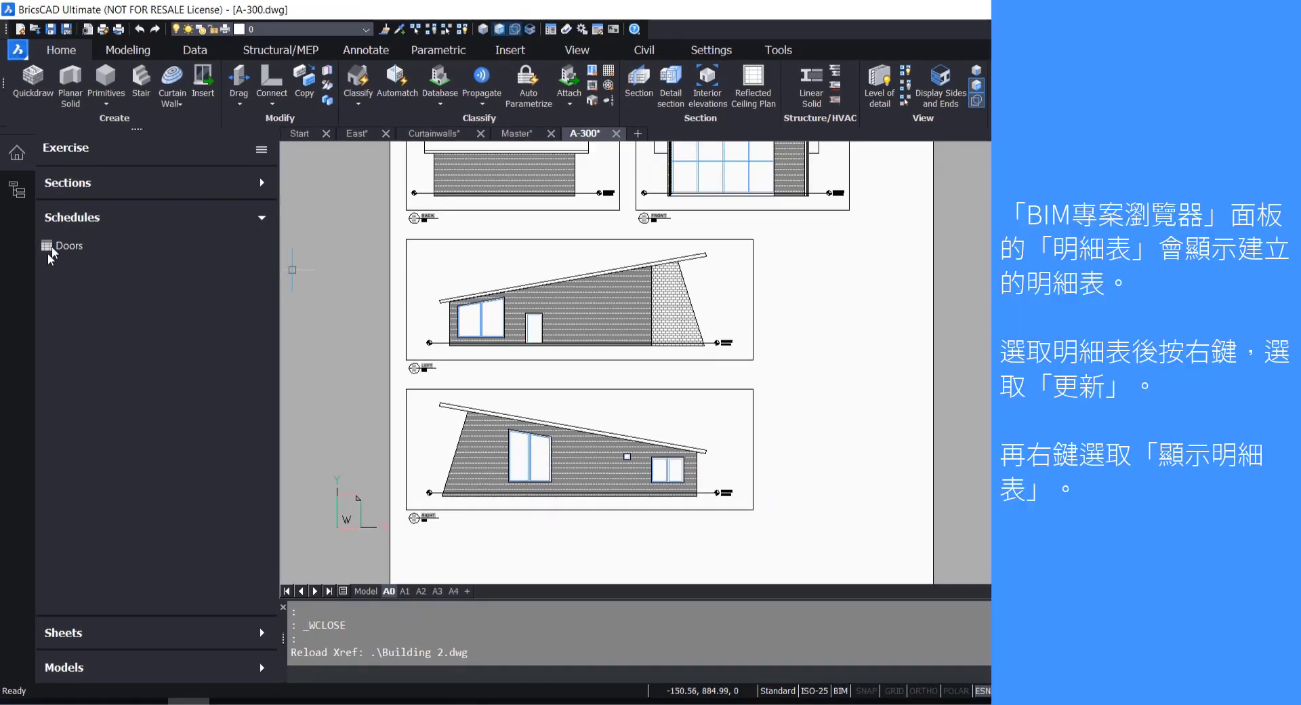
# Update the Doors schedule from the project's schedule list
pyautogui.click(67, 247)
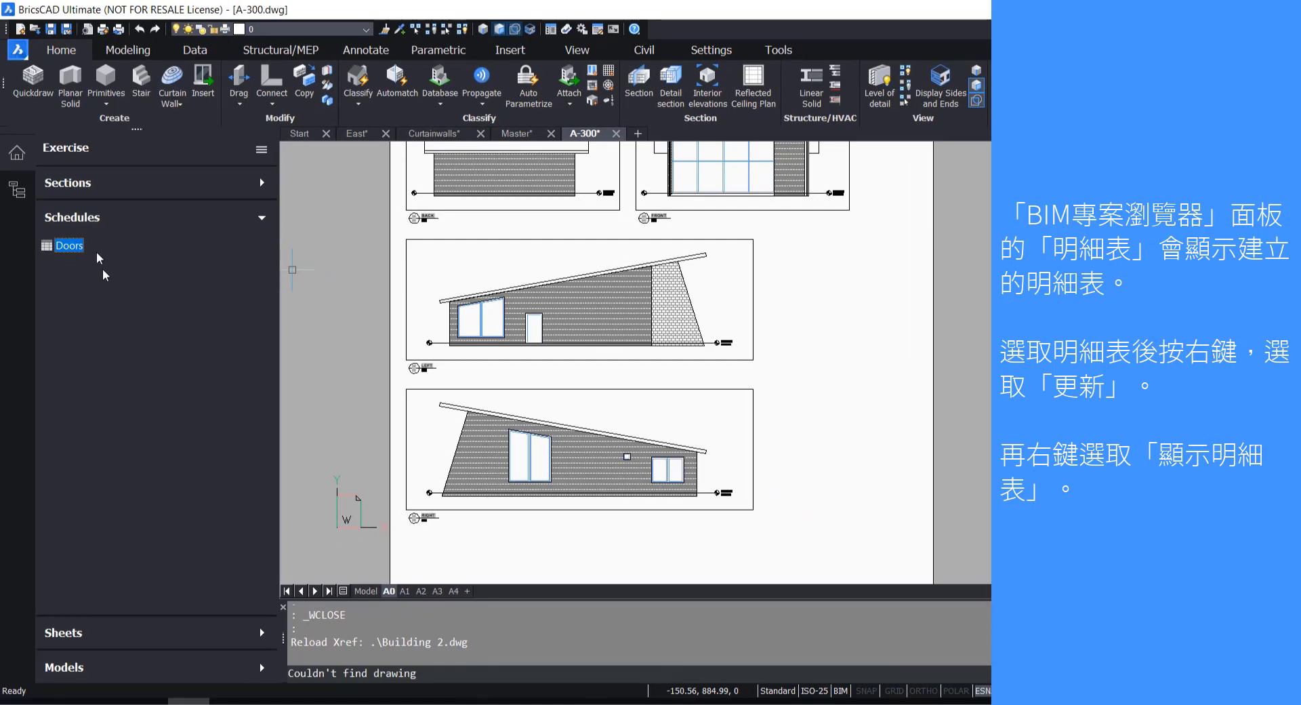
pyautogui.rightClick(72, 253)
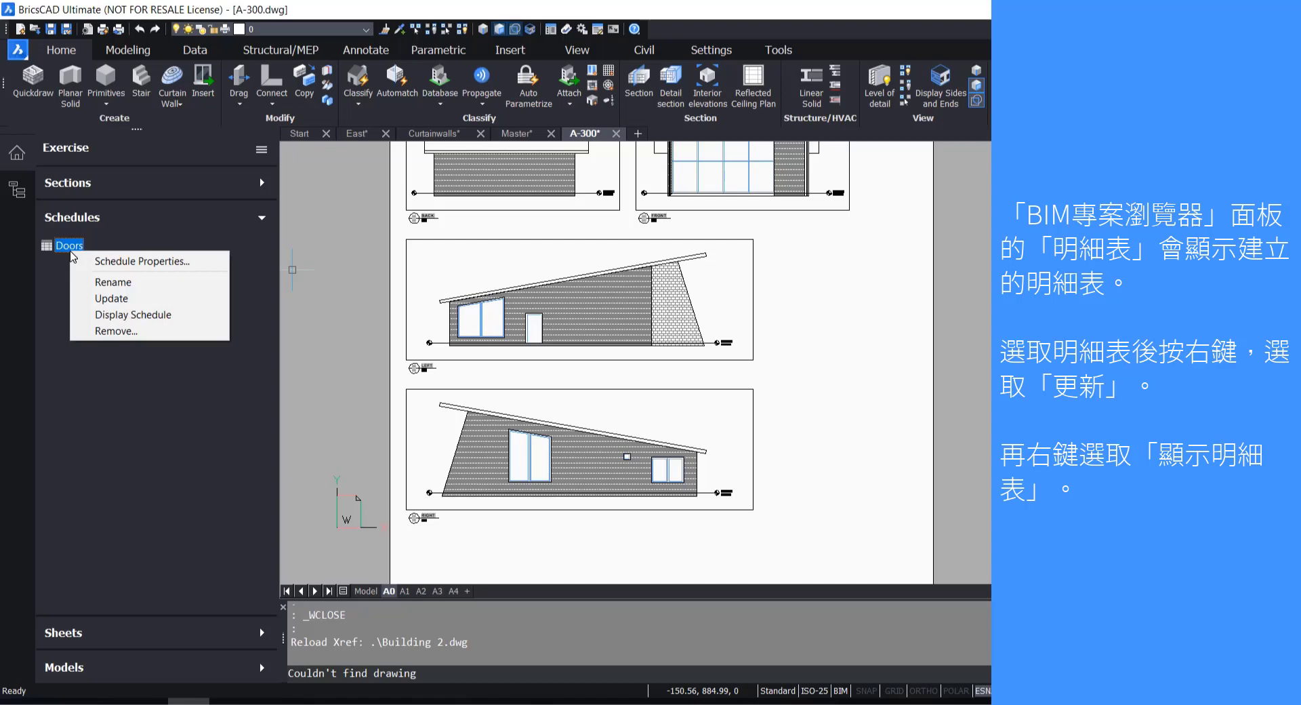
pyautogui.click(91, 297)
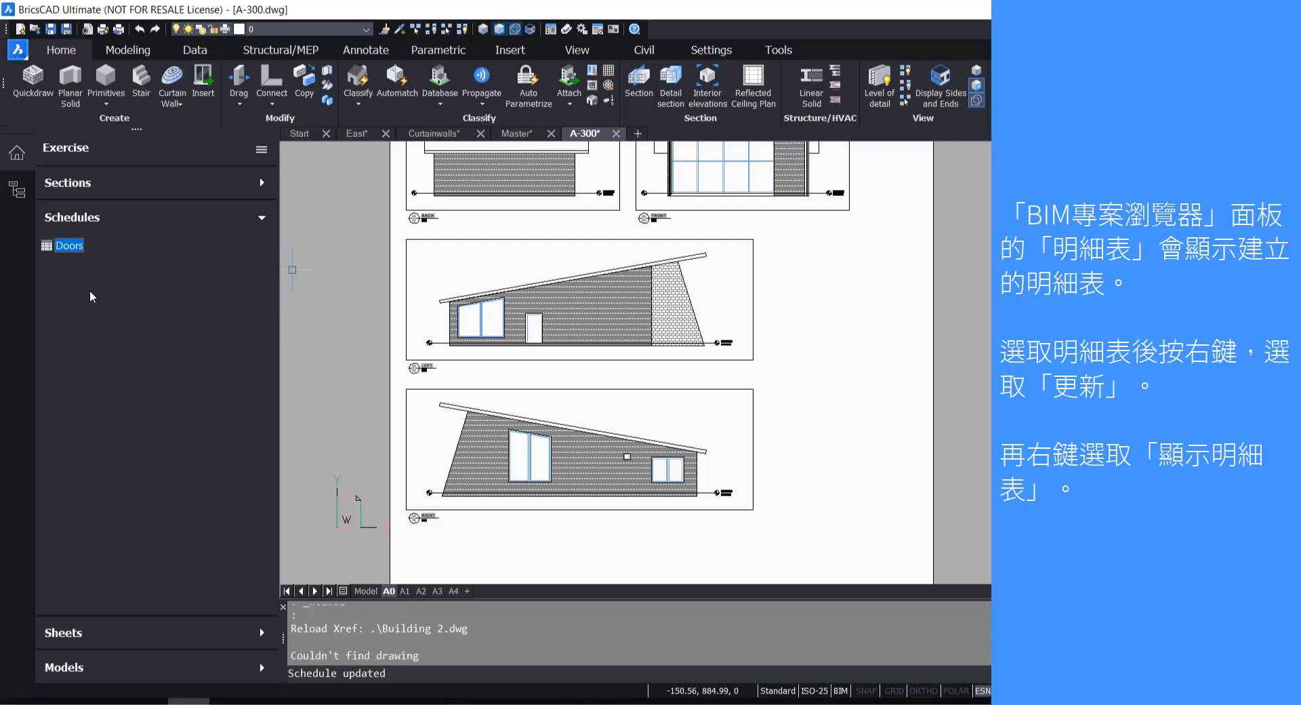
# Display the Doors schedule from the project's schedule list and review its table on sheet S-100
pyautogui.rightClick(66, 251)
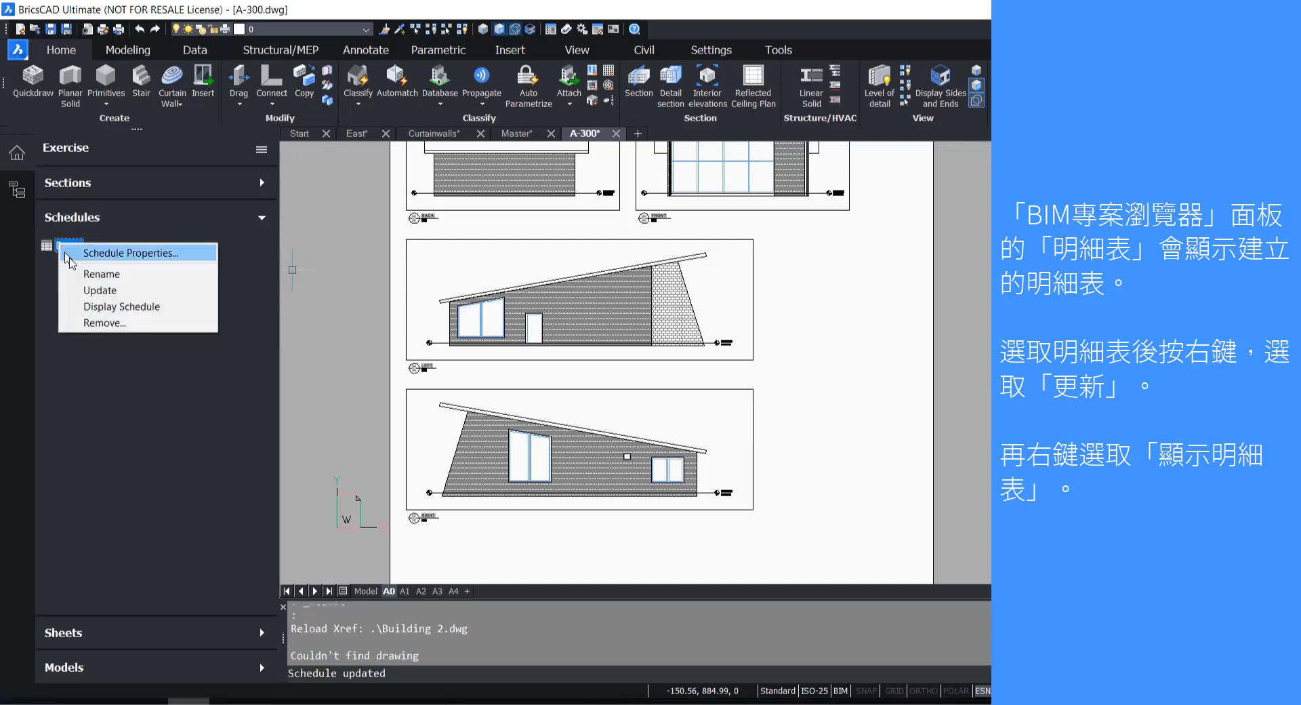
pyautogui.click(86, 307)
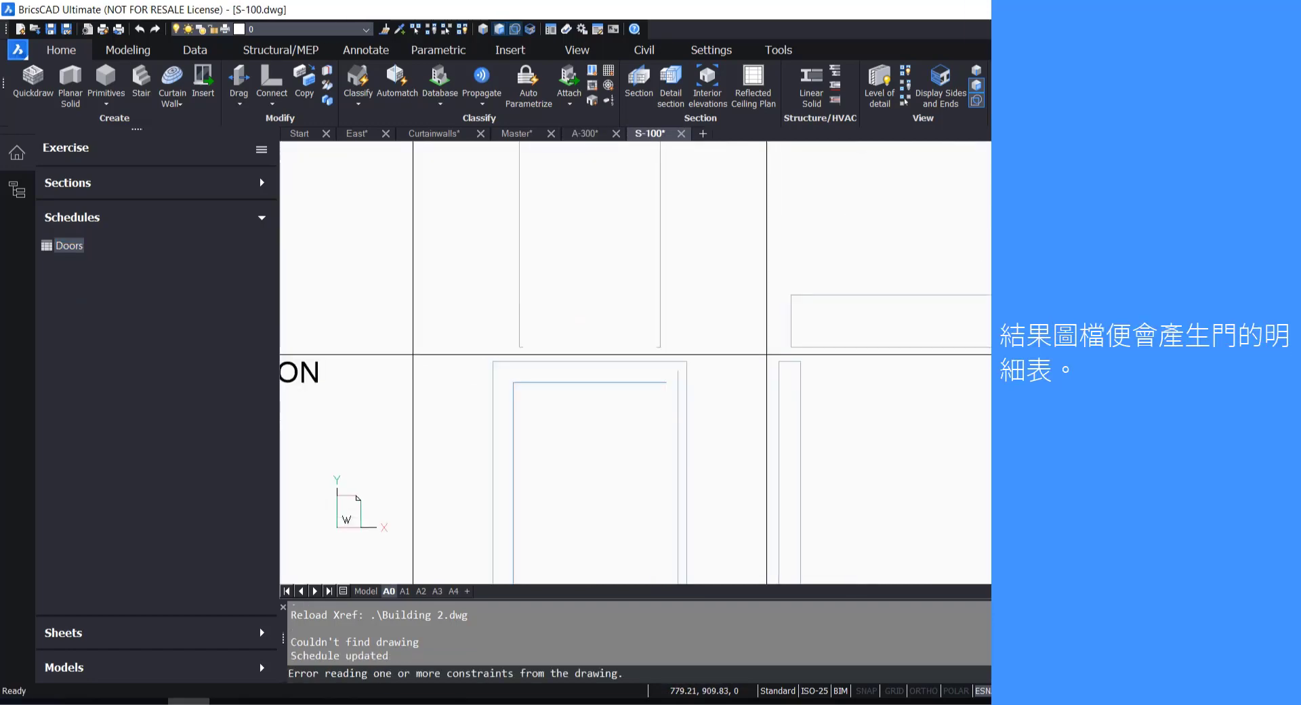
pyautogui.scroll(-5, 906, 379)
pyautogui.scroll(3, 906, 379)
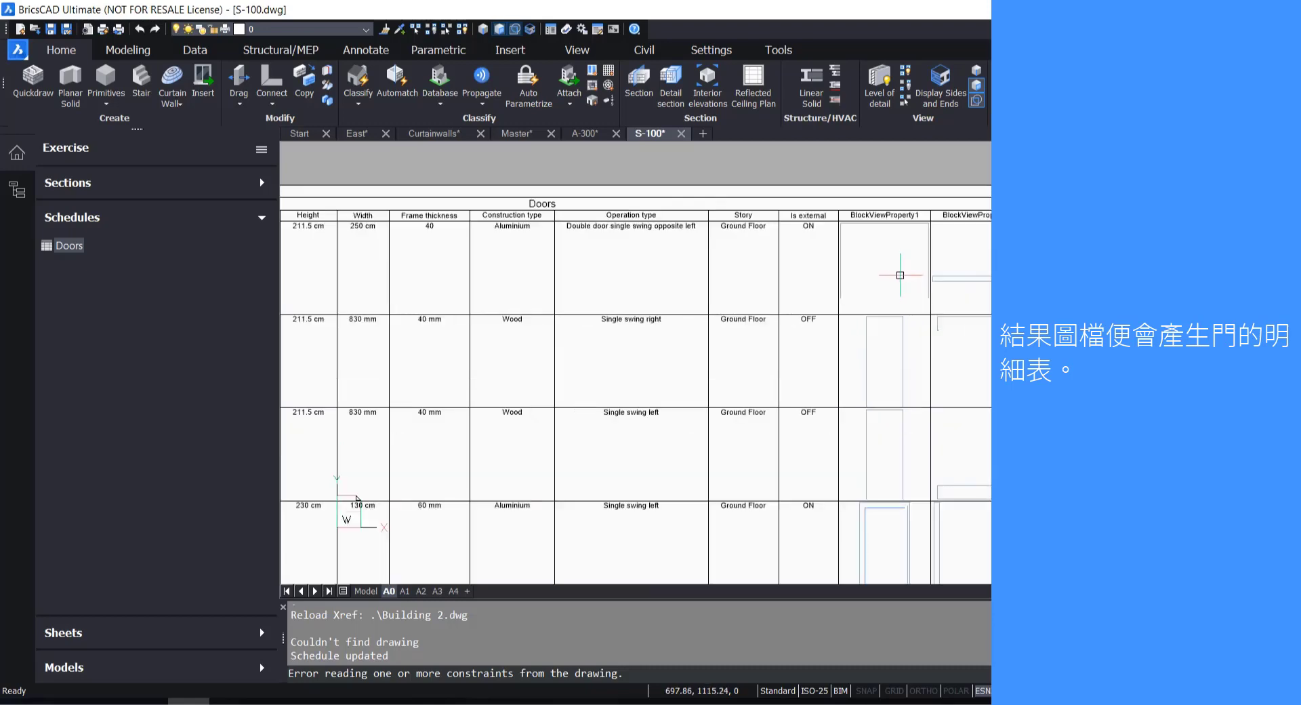
pyautogui.scroll(-3, 881, 366)
pyautogui.scroll(3, 752, 332)
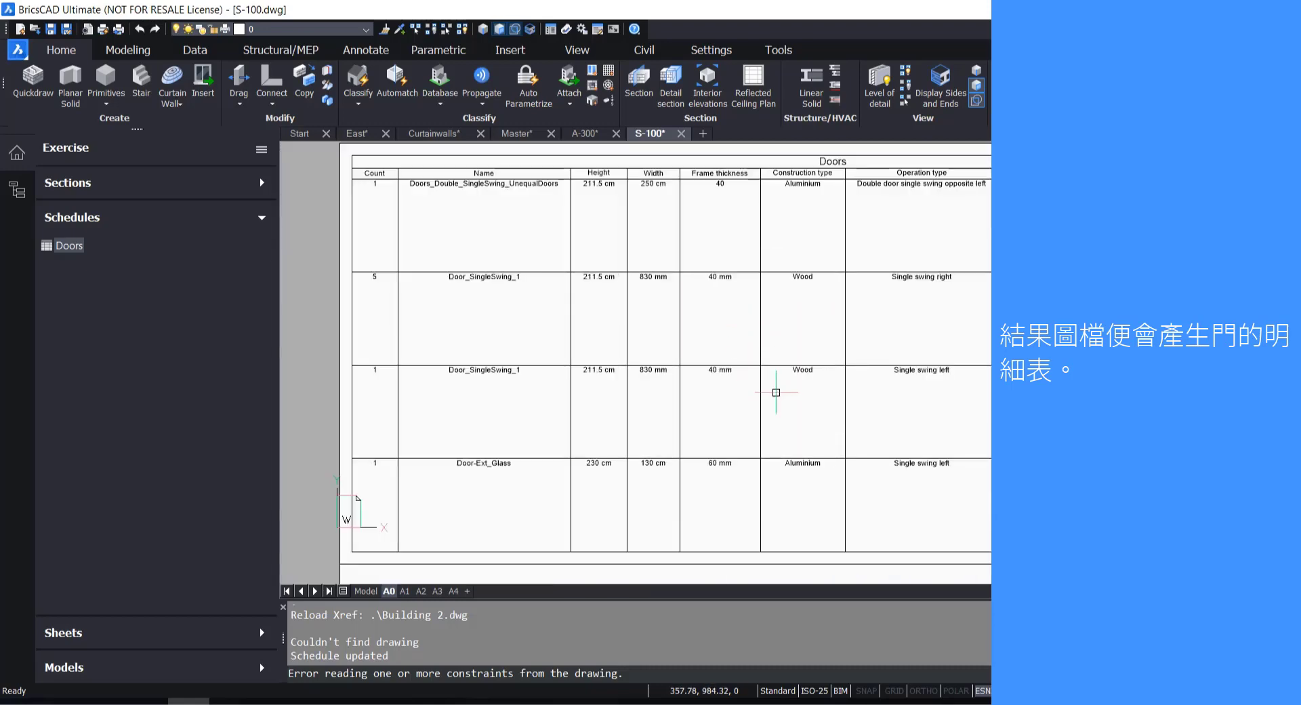
pyautogui.moveTo(779, 393); pyautogui.dragTo(731, 412, button='middle')
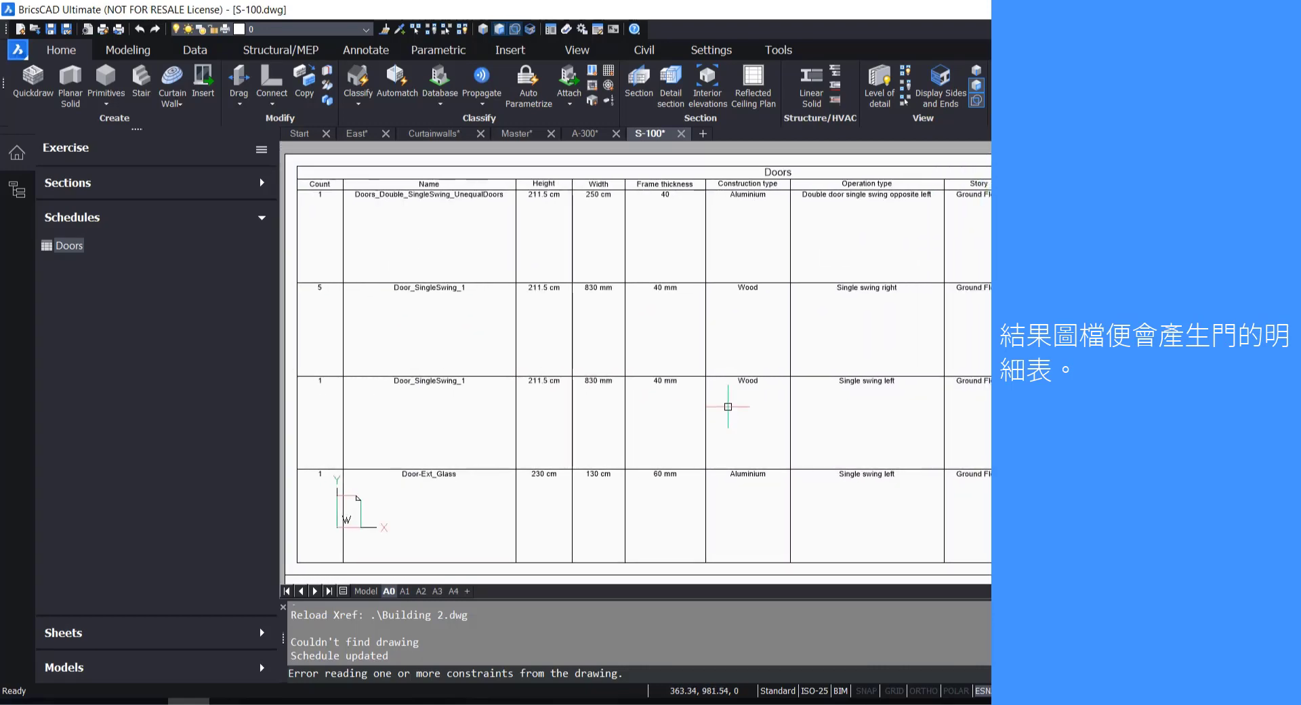
pyautogui.scroll(-2, 726, 393)
pyautogui.scroll(2, 725, 393)
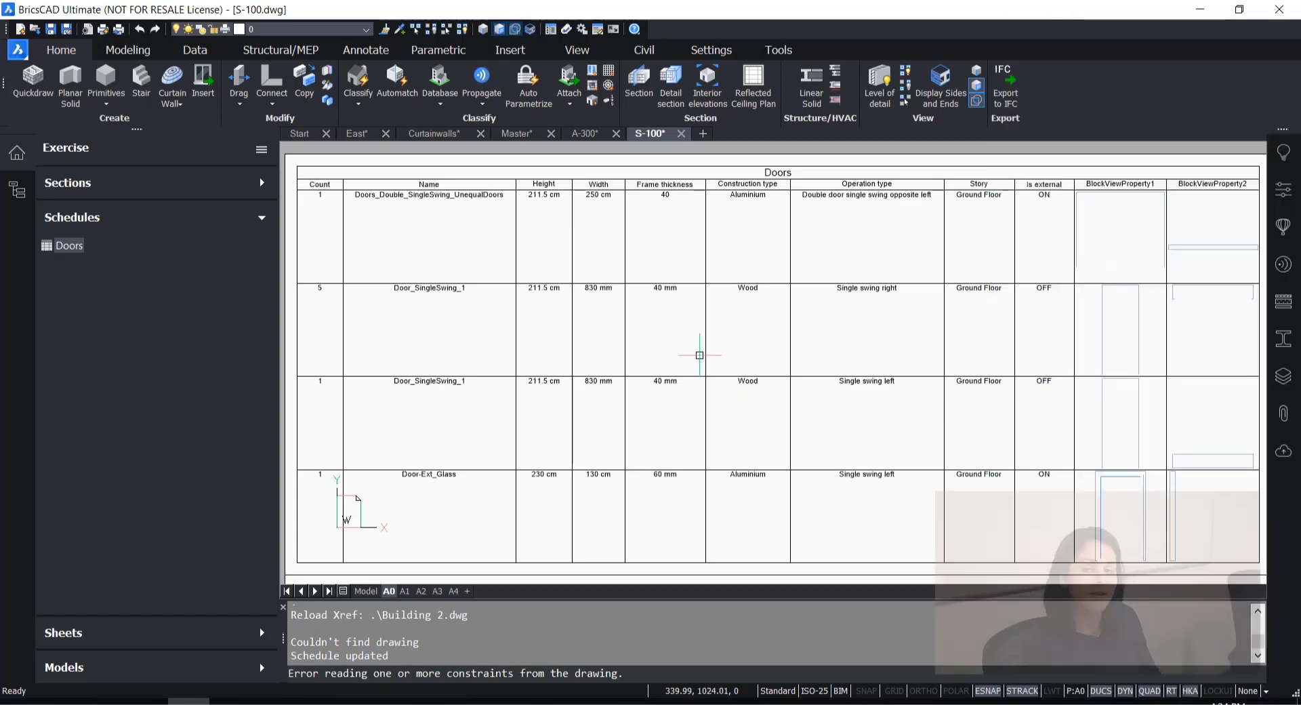